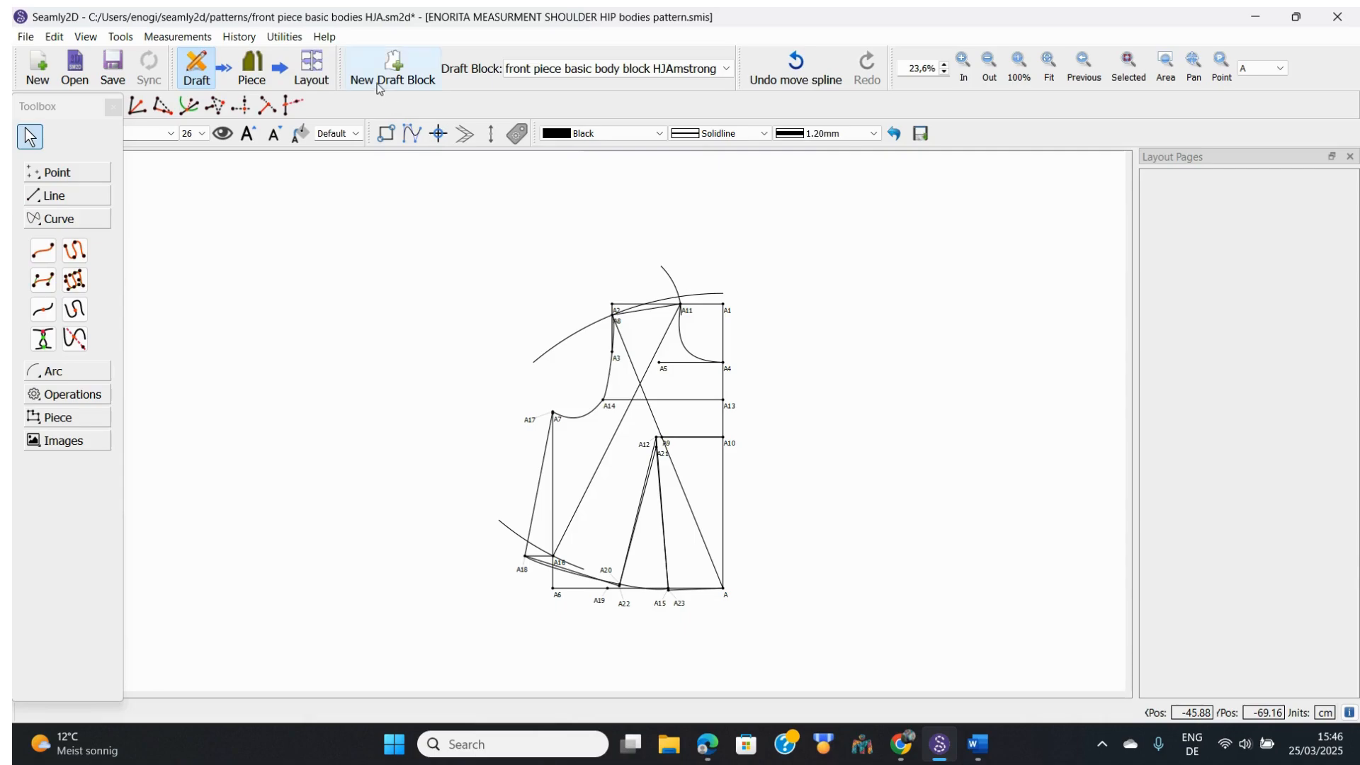
# Step: Create a draft block named "Back piece HJ Armstrong" and move its base point B beside the front piece, level with A1
pyautogui.click(397, 65)
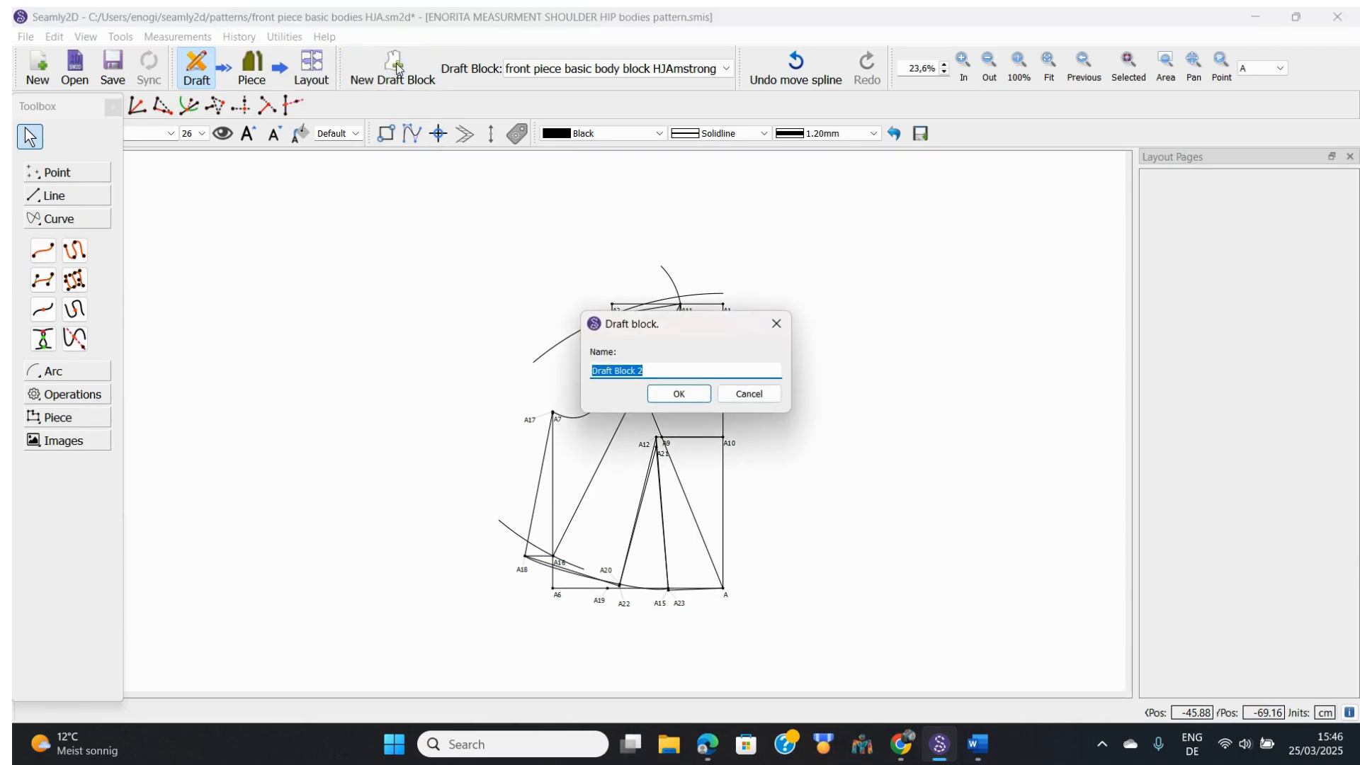
pyautogui.click(647, 371)
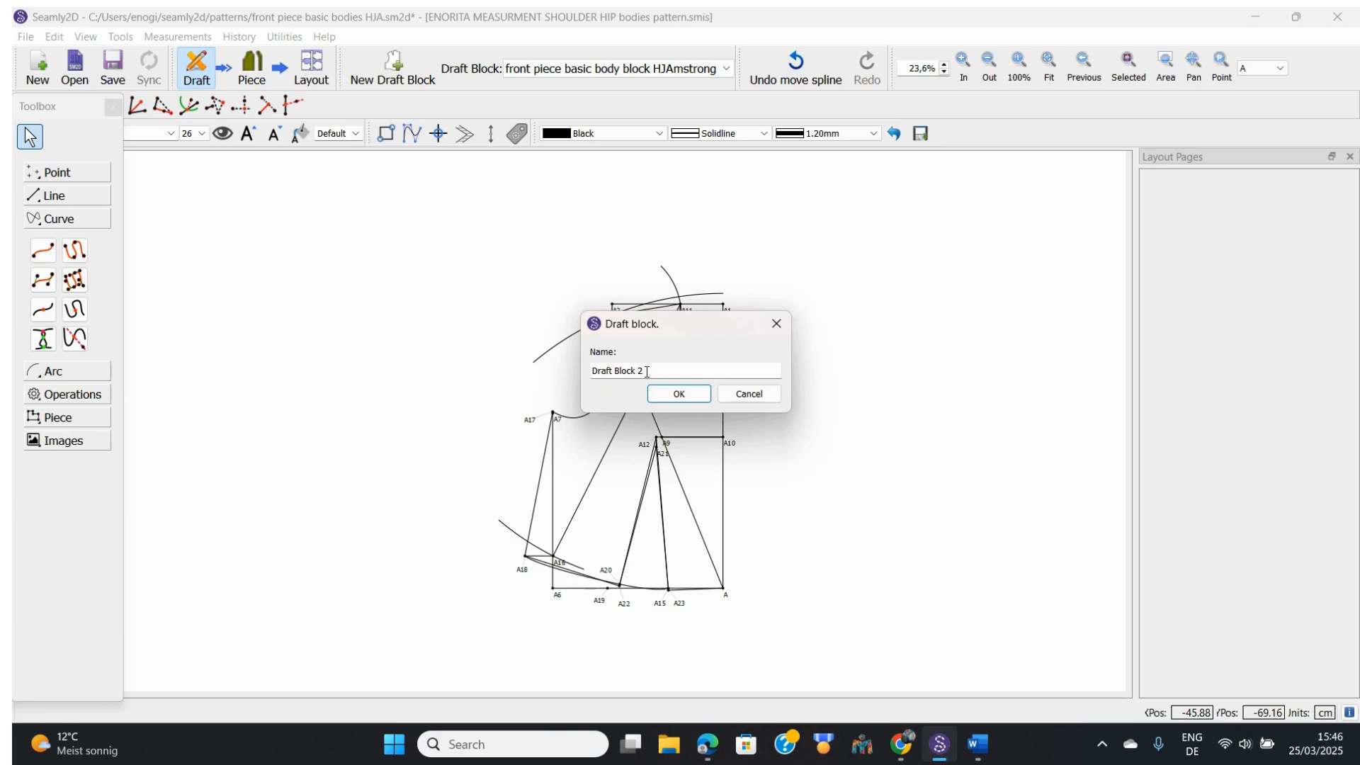
pyautogui.press('BackSpace')
pyautogui.press('BackSpace')
pyautogui.press('BackSpace')
pyautogui.press('BackSpace')
pyautogui.write('Back piece HJArm')
pyautogui.click(647, 371)
pyautogui.click(685, 398)
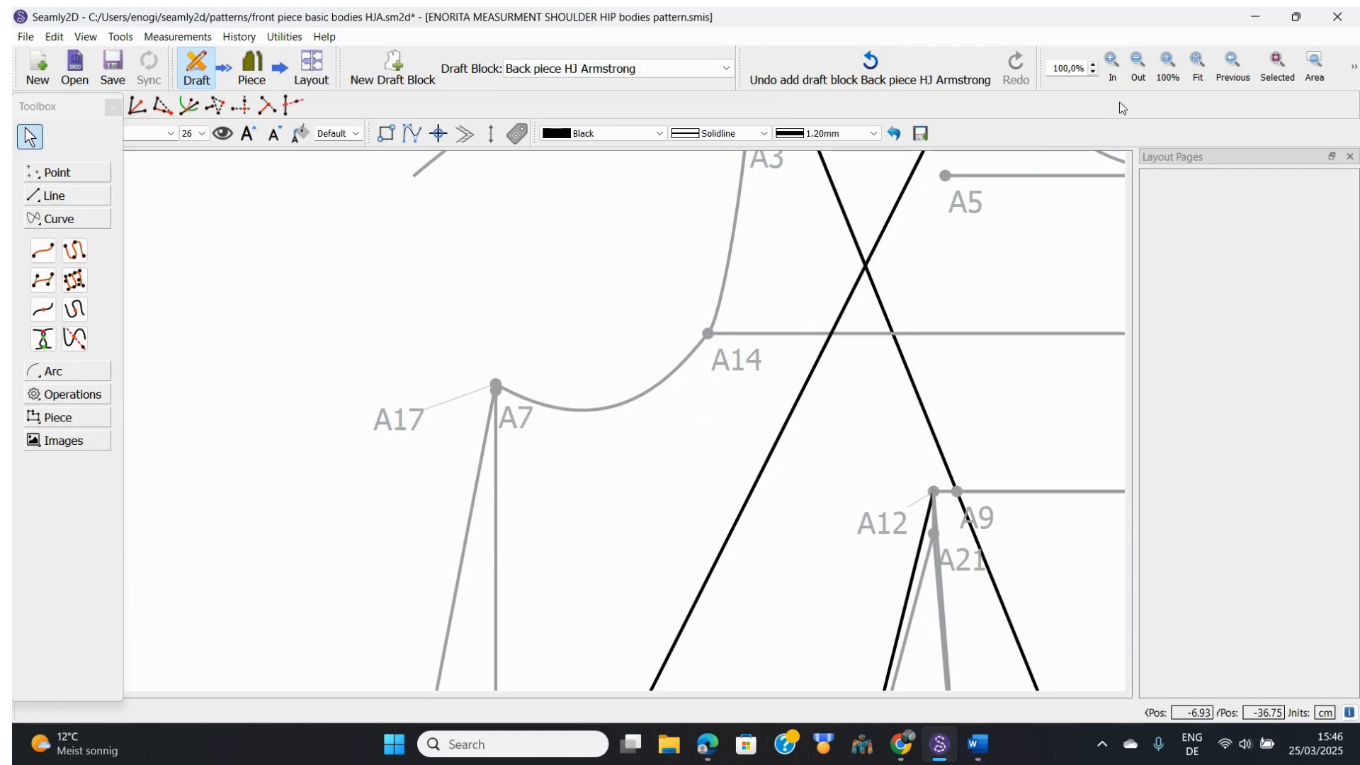
pyautogui.click(1198, 67)
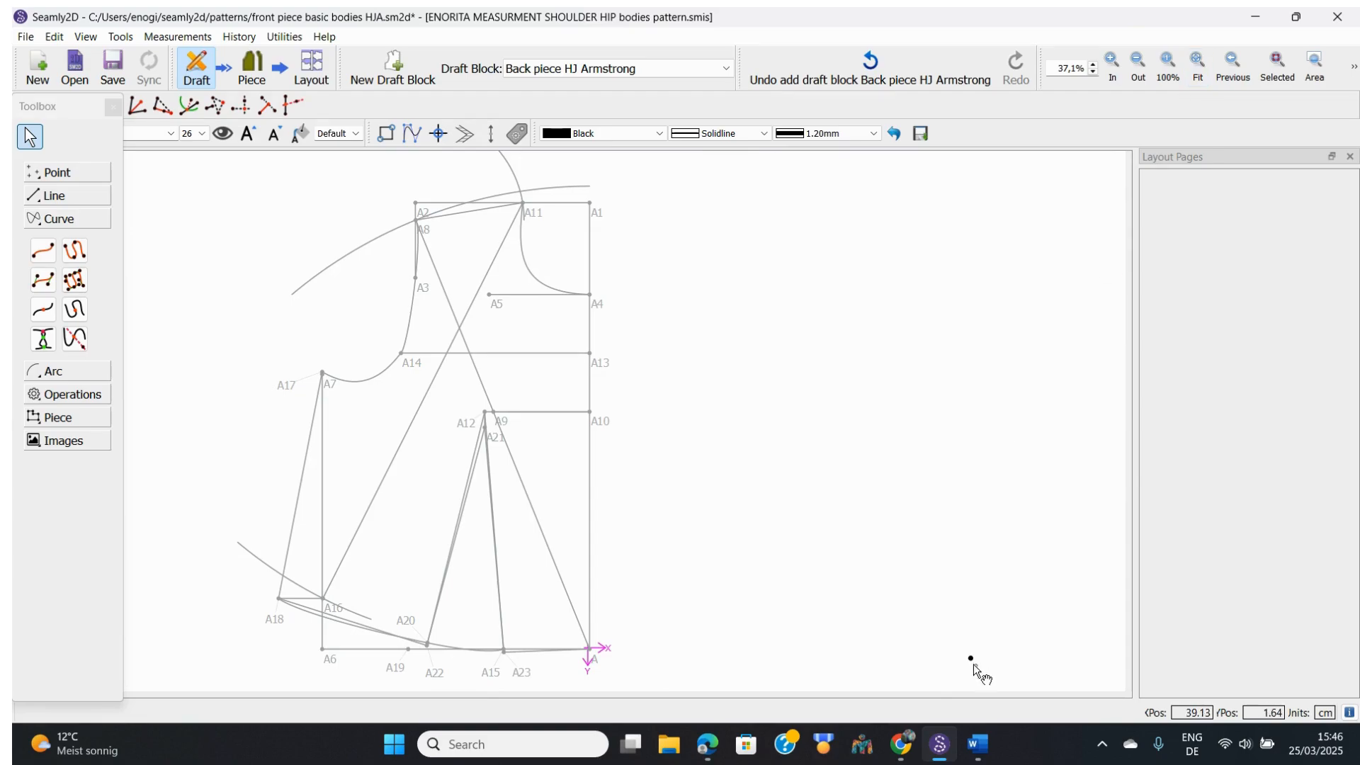
pyautogui.moveTo(974, 669); pyautogui.dragTo(827, 214)
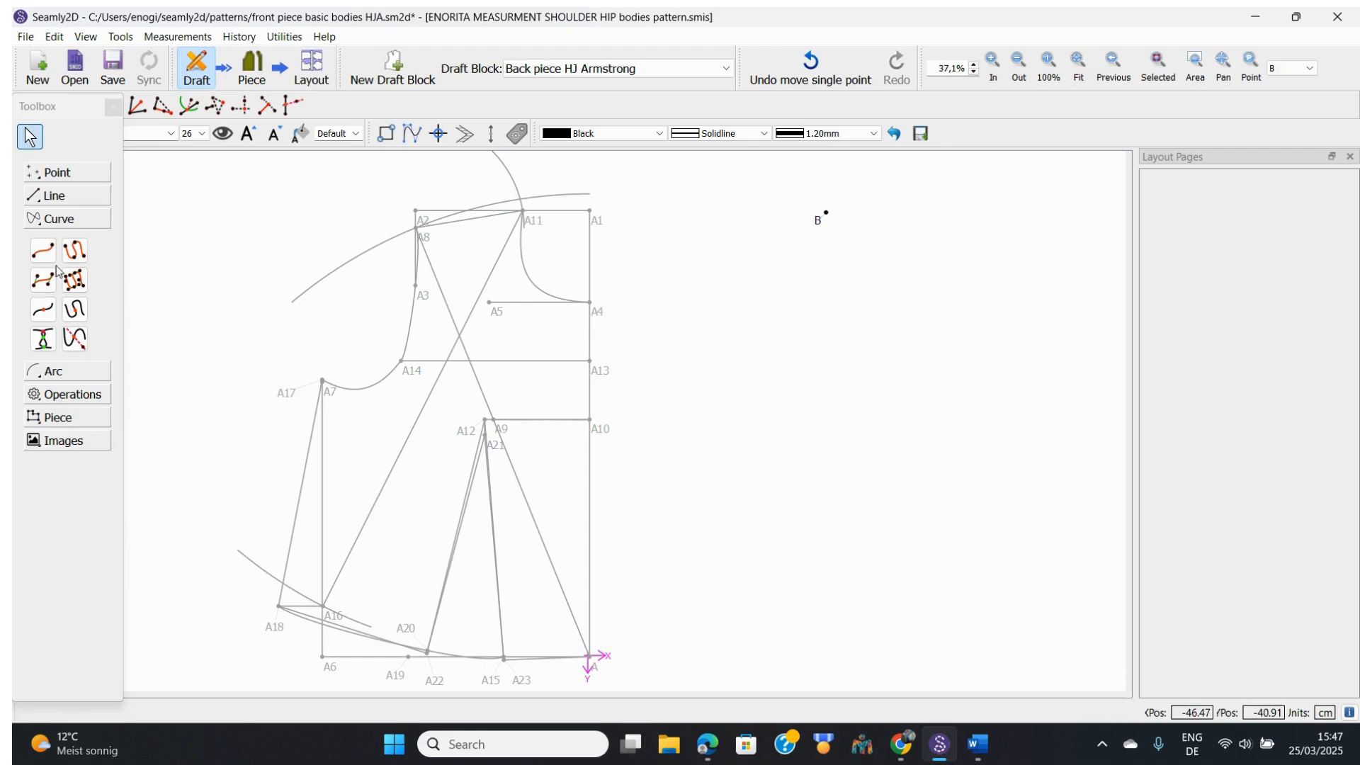
# Step: Place a Length and Angle point about 36 cm below base point B at roughly 270.7°
pyautogui.click(48, 173)
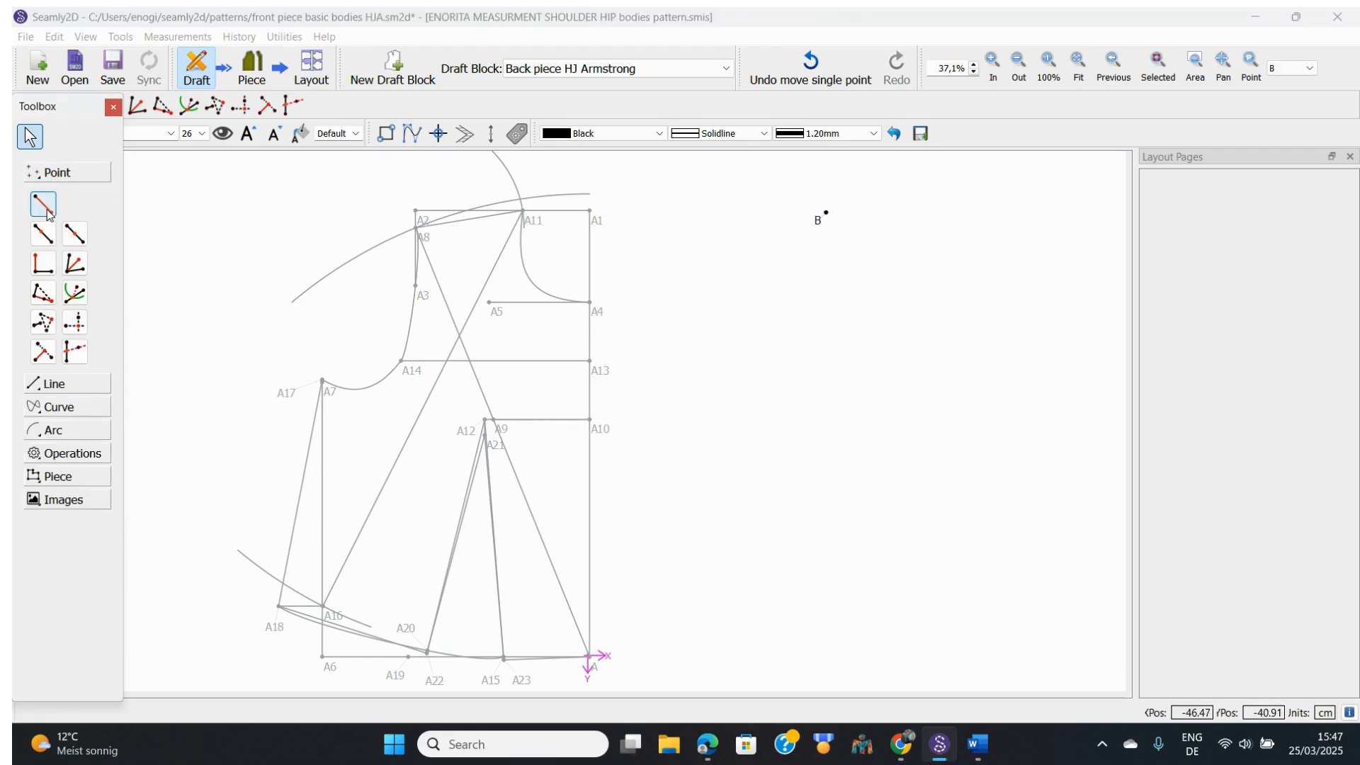
pyautogui.click(46, 211)
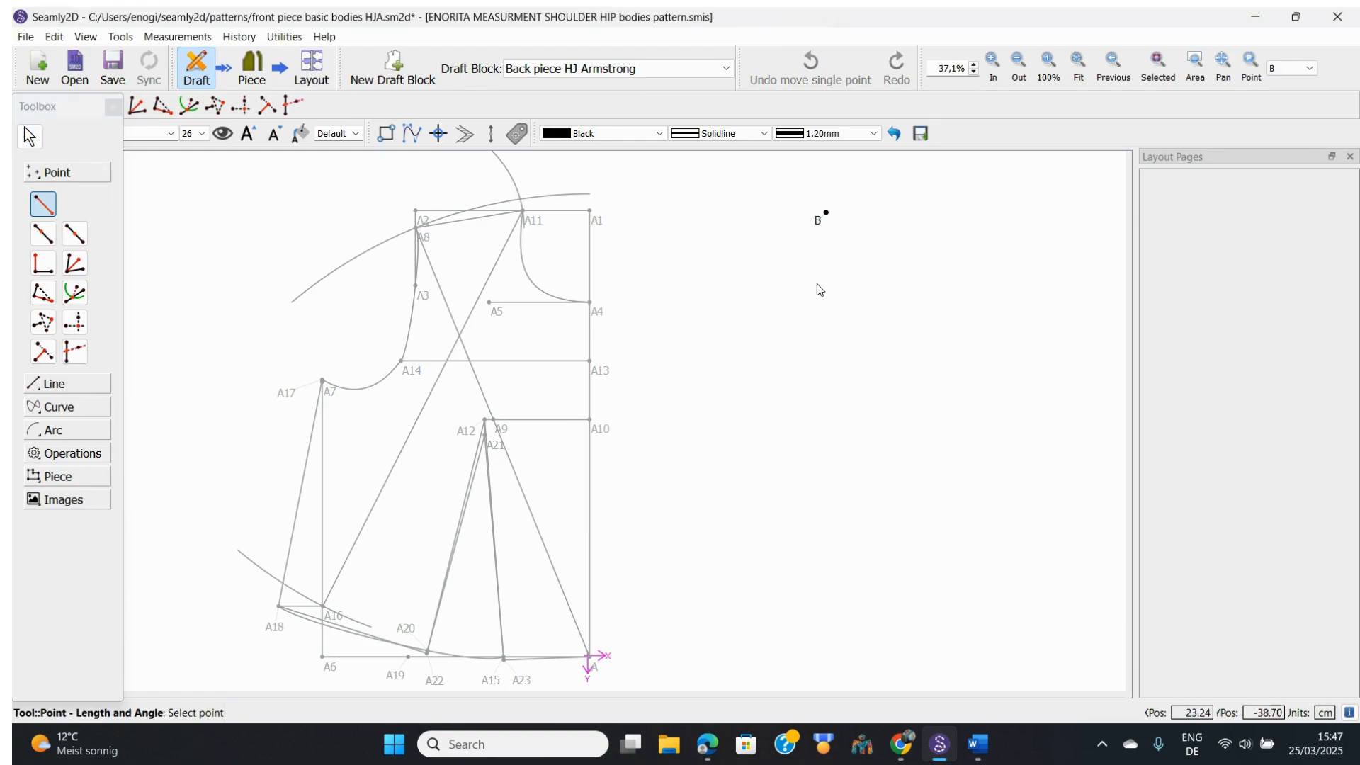
pyautogui.click(825, 213)
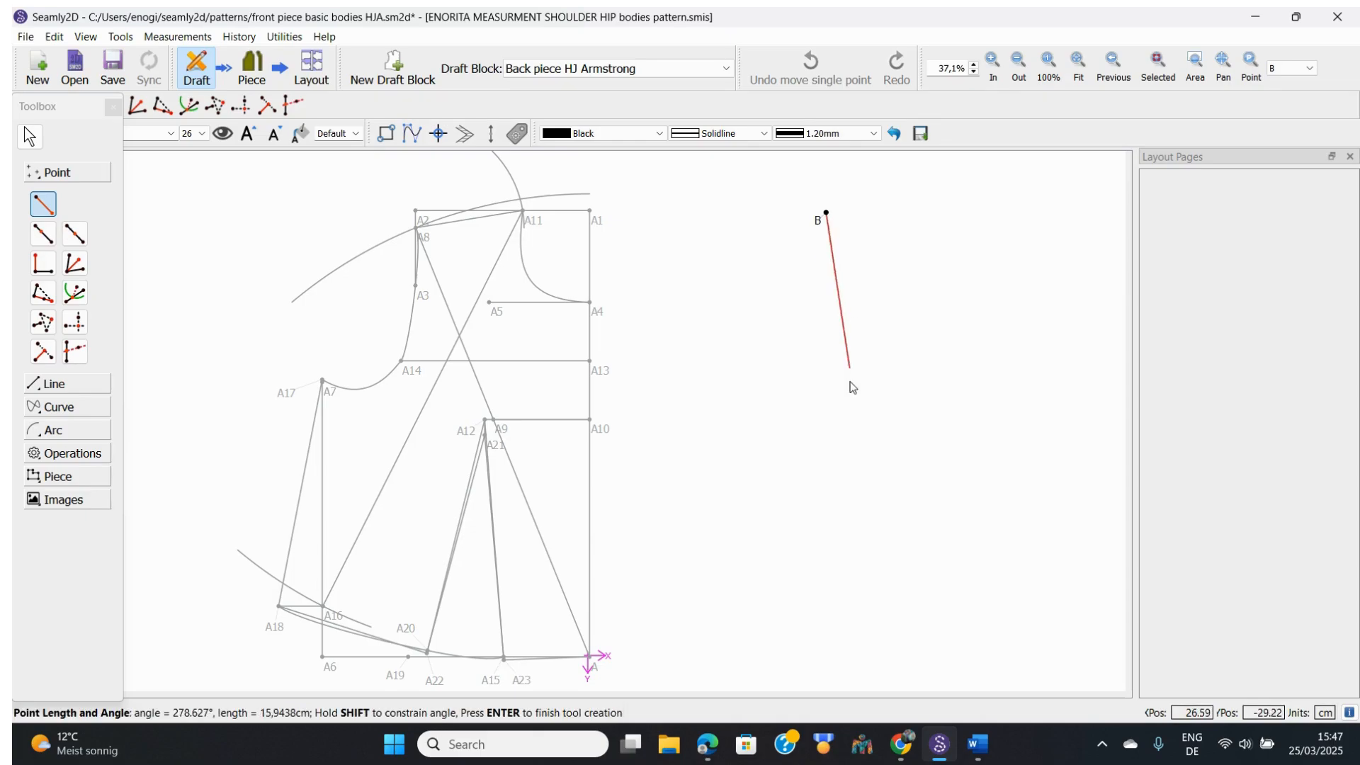
pyautogui.click(830, 566)
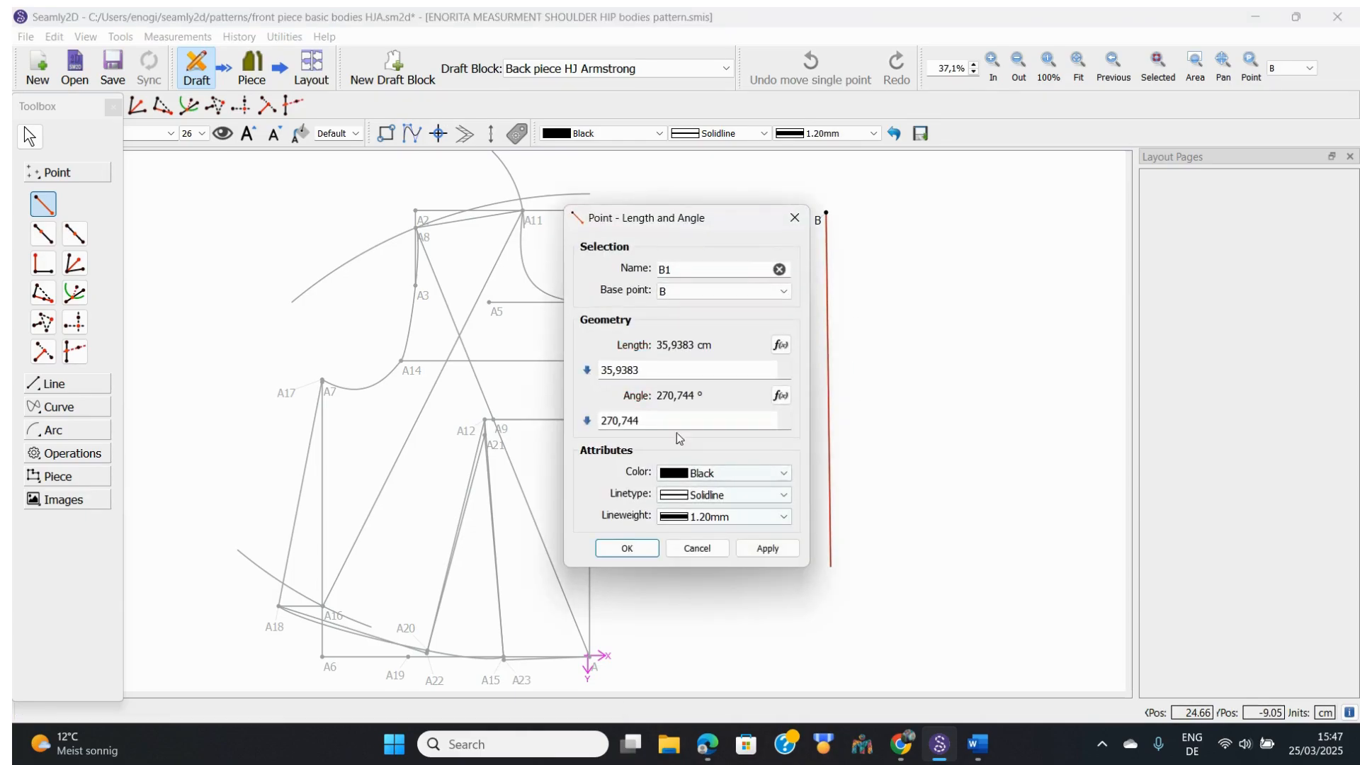
# Step: Check the full length entry in the Word back bodice table and insert neck_side_to_waist_b into the new point's length formula in Seamly2D
pyautogui.click(781, 346)
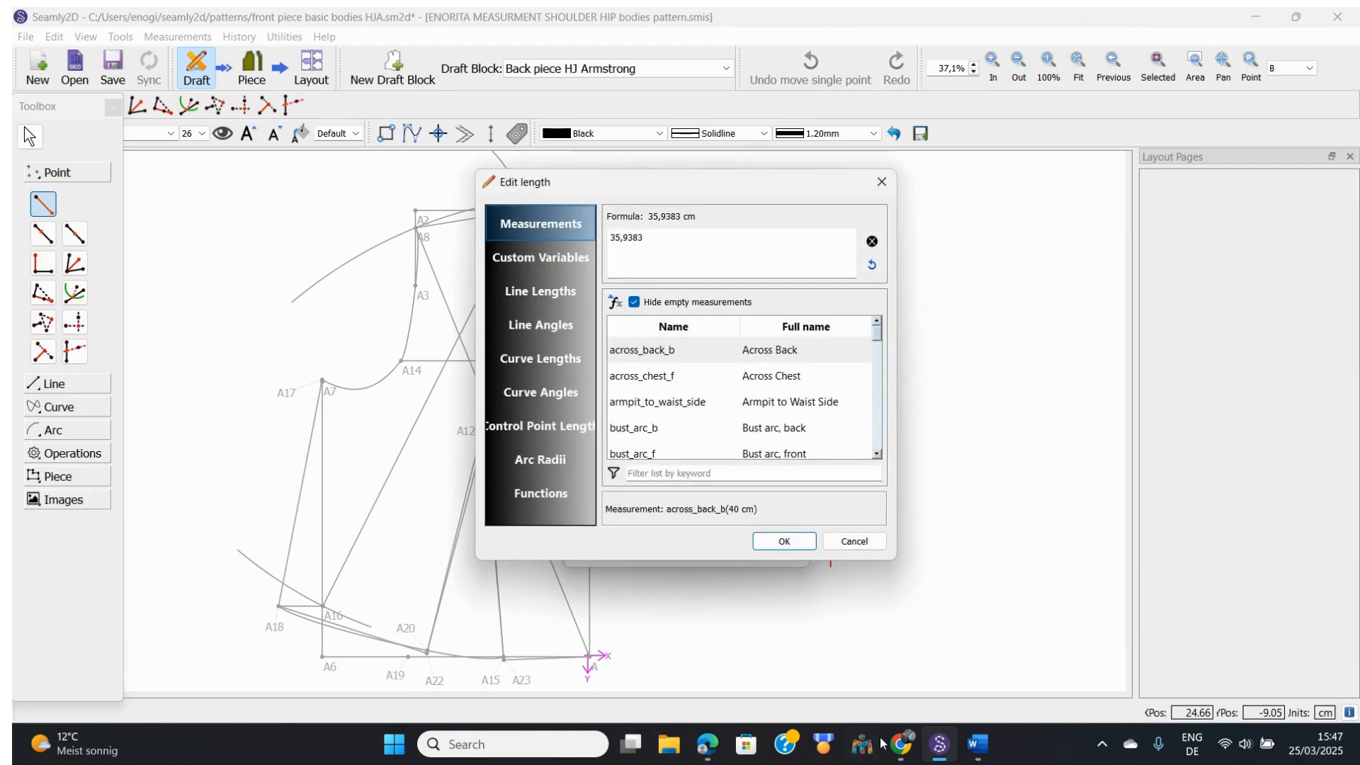
pyautogui.click(707, 743)
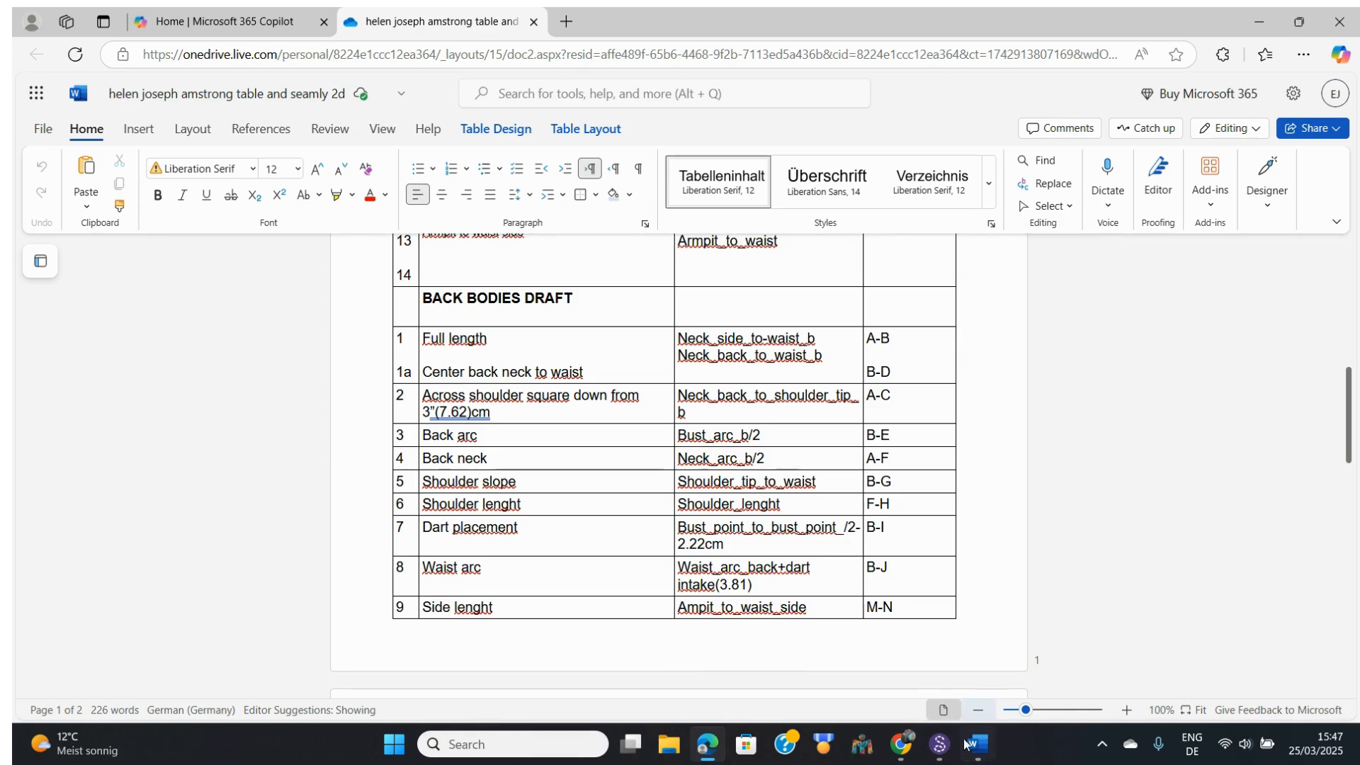
pyautogui.click(939, 743)
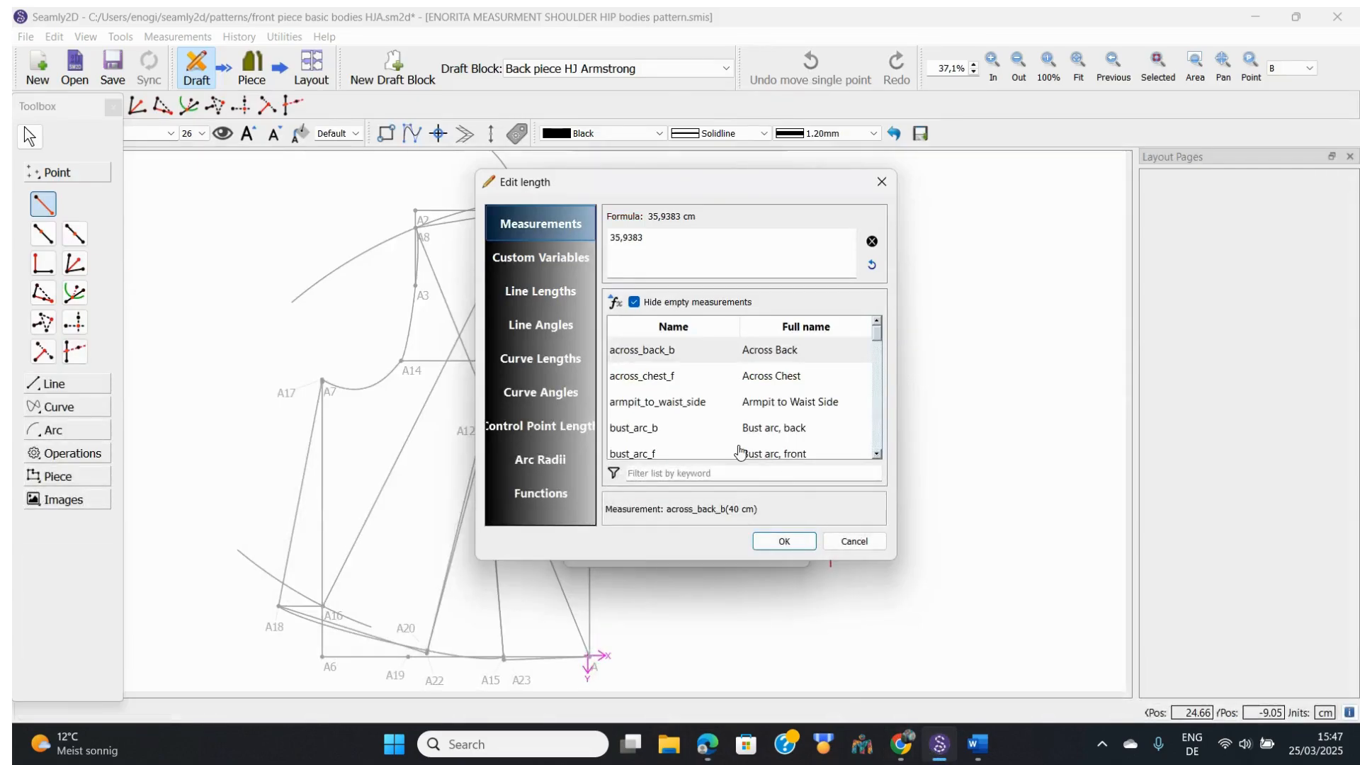
pyautogui.click(658, 473)
pyautogui.write('n')
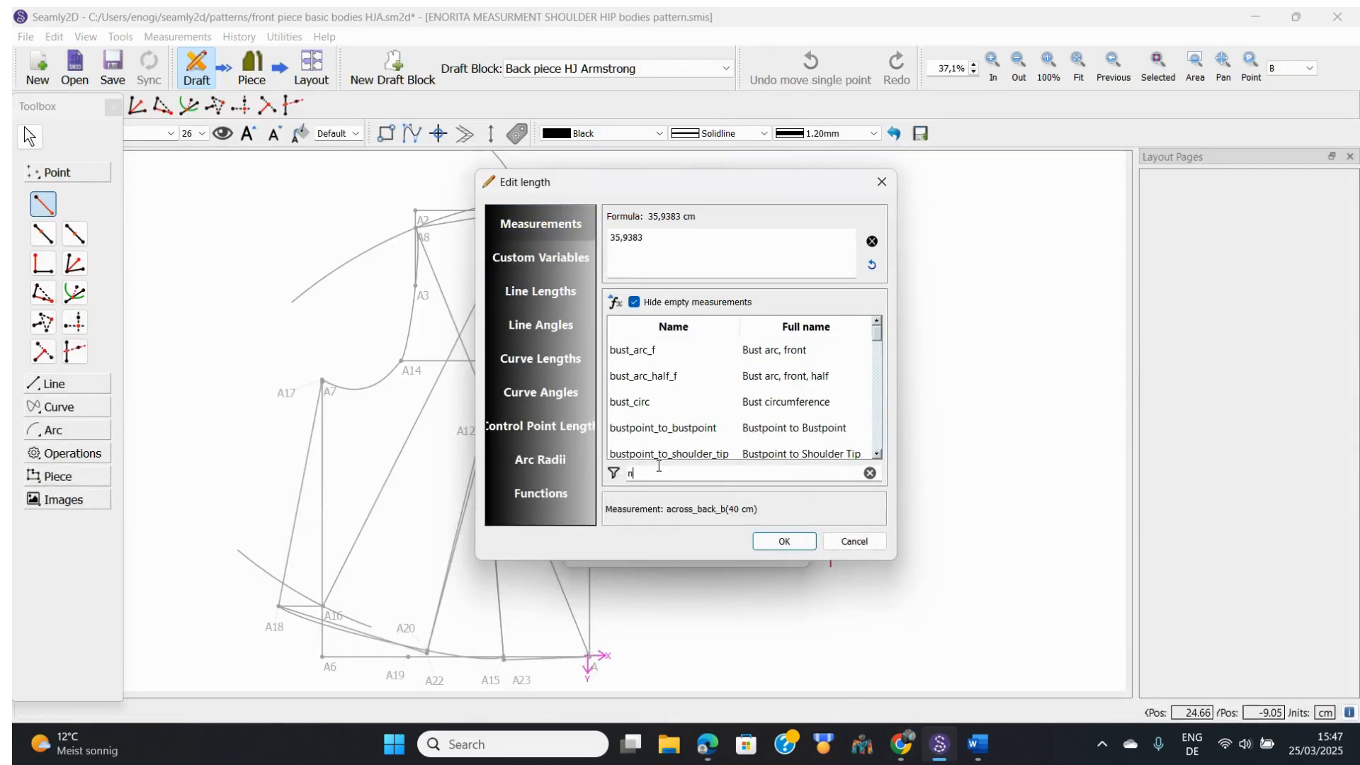
pyautogui.write('eck')
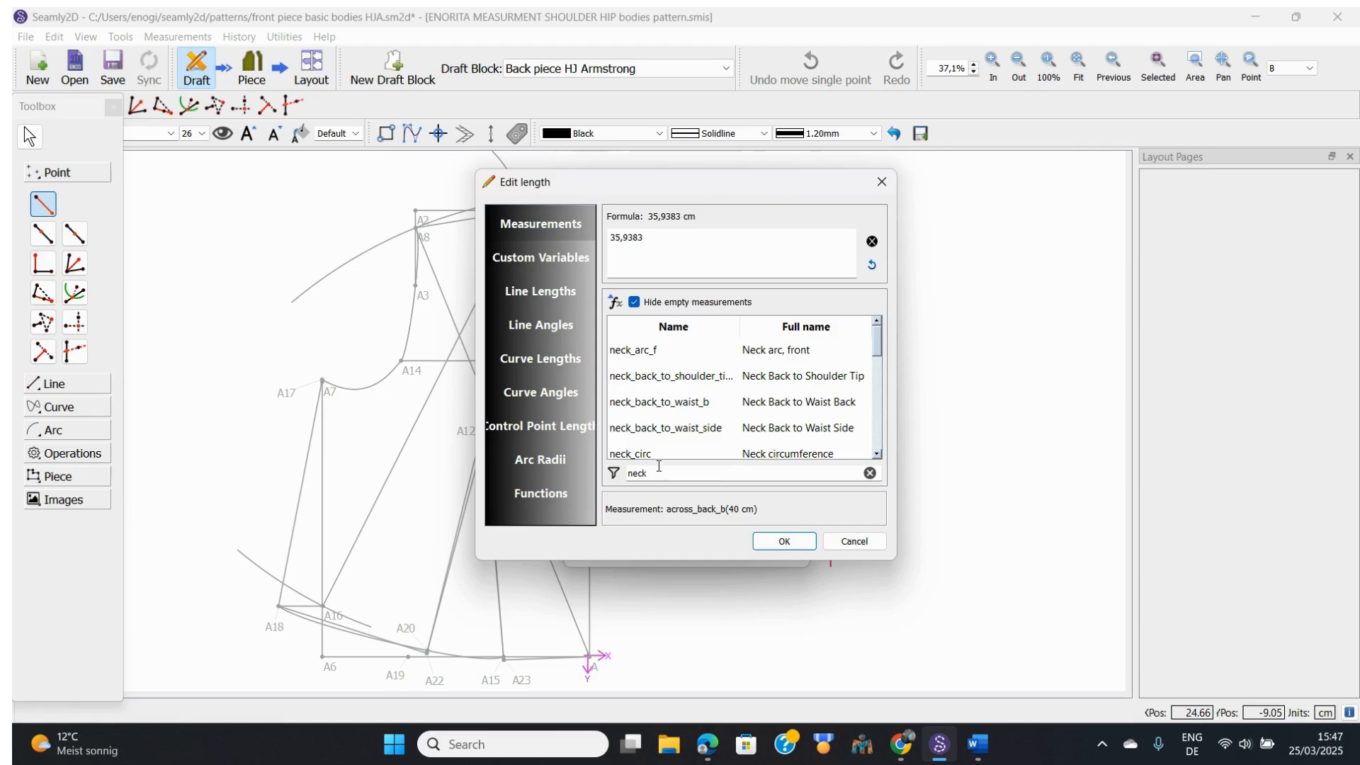
pyautogui.click(876, 454)
pyautogui.click(877, 455)
pyautogui.click(877, 454)
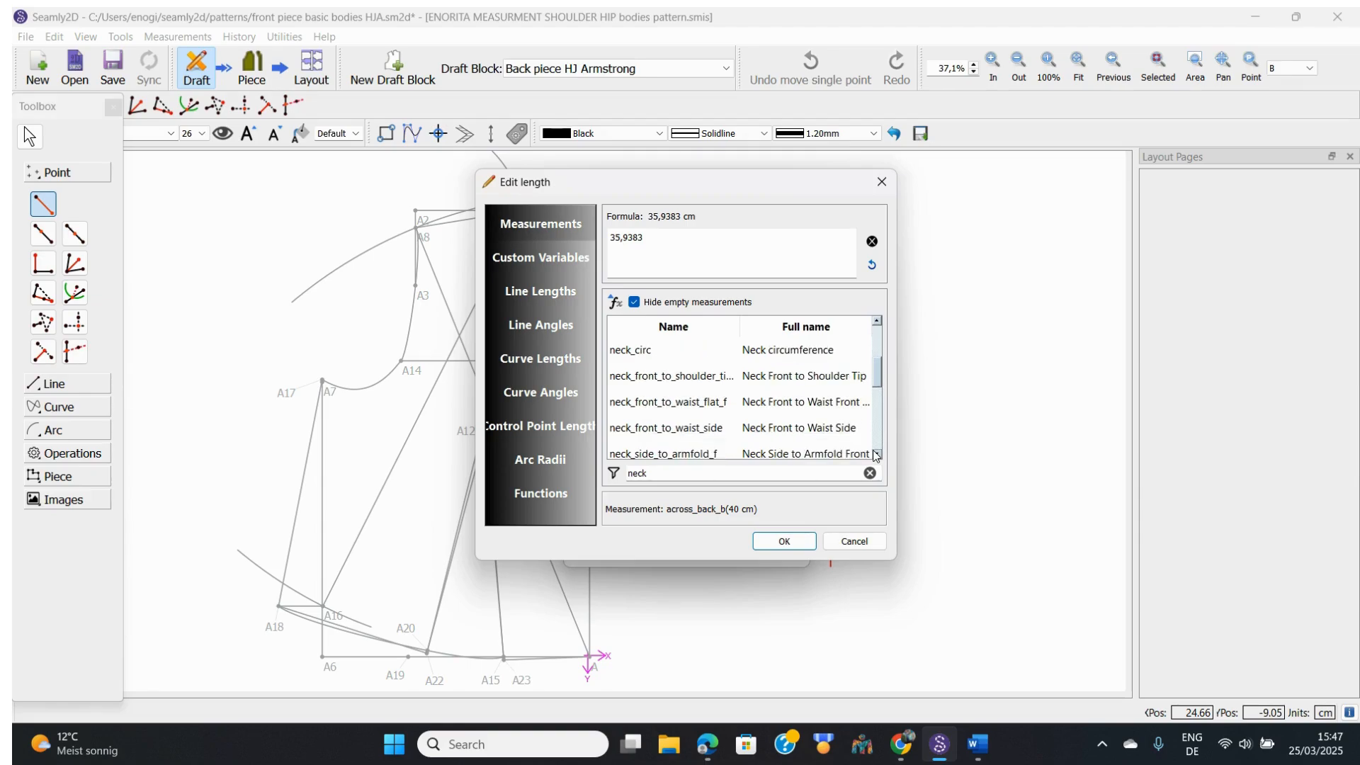
pyautogui.click(876, 455)
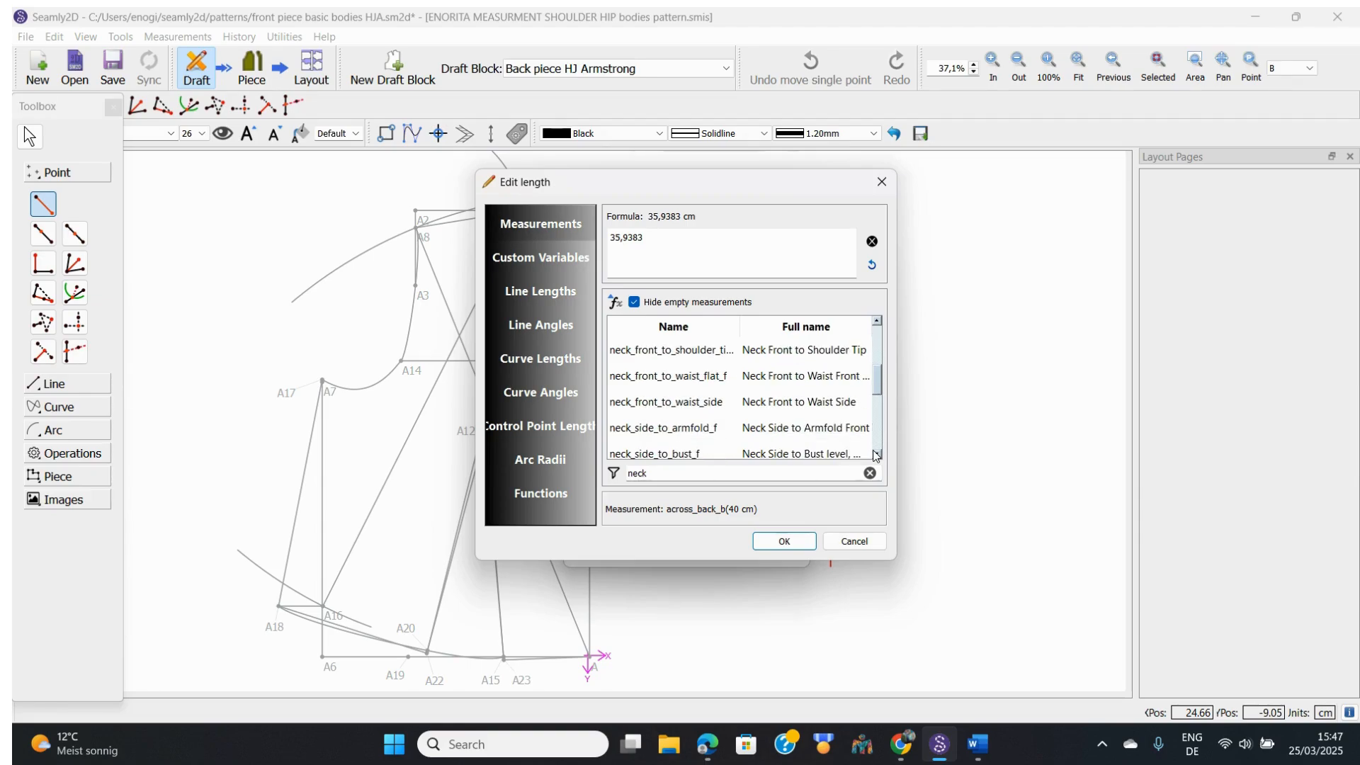
pyautogui.click(877, 454)
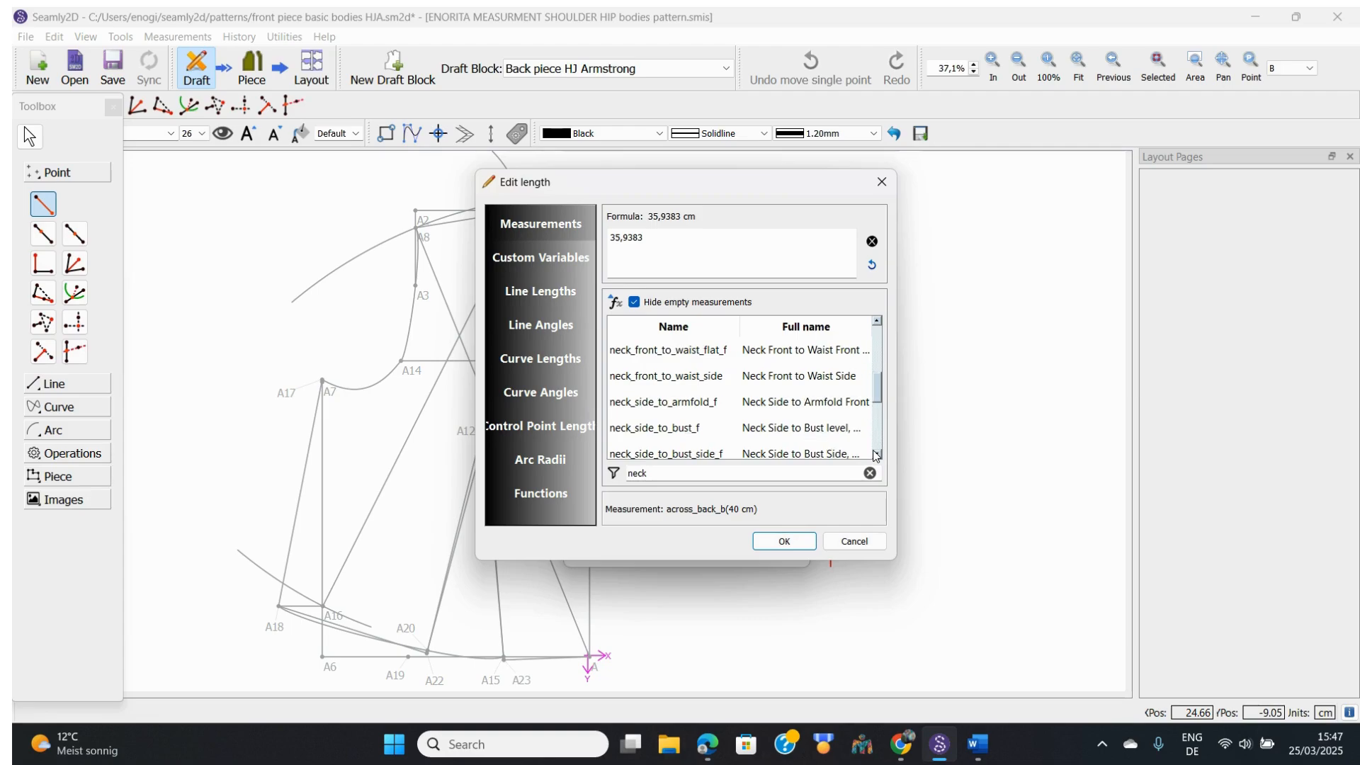
pyautogui.click(877, 455)
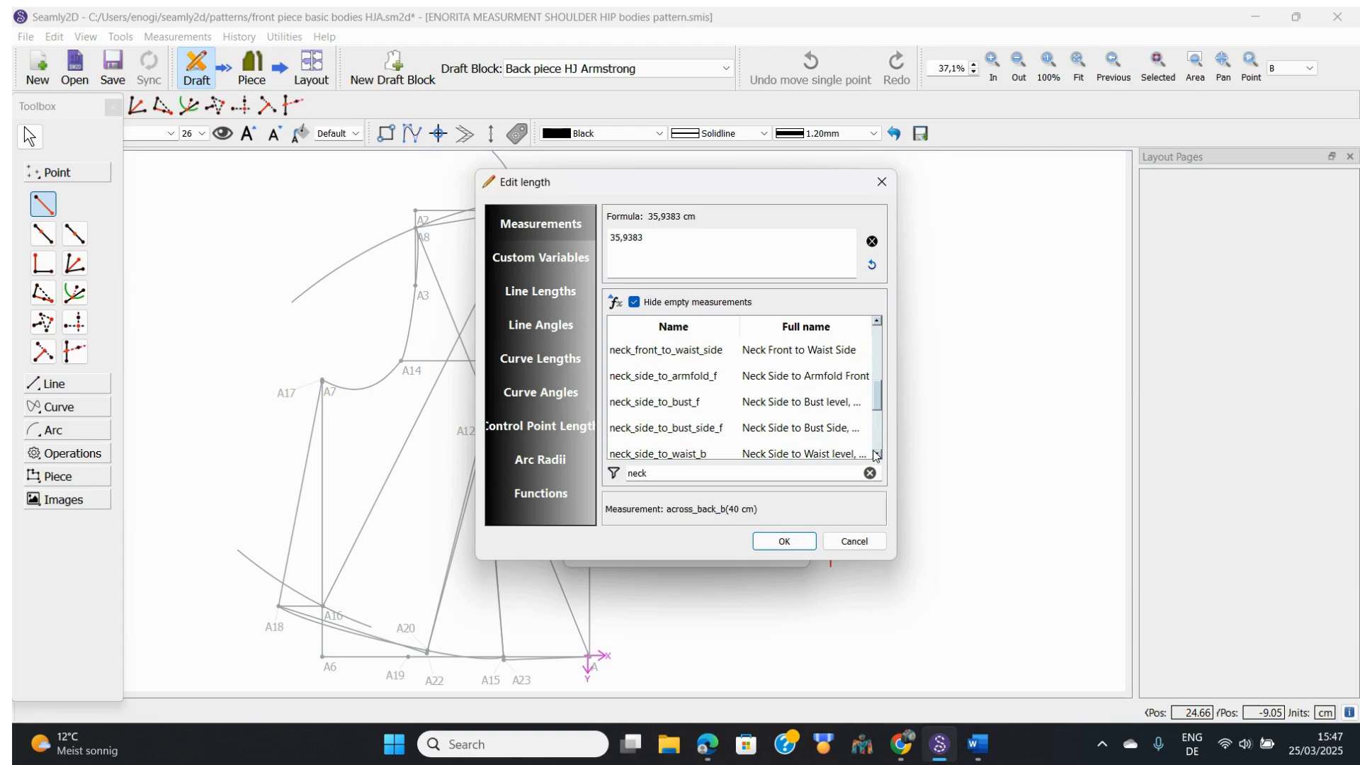
pyautogui.doubleClick(701, 456)
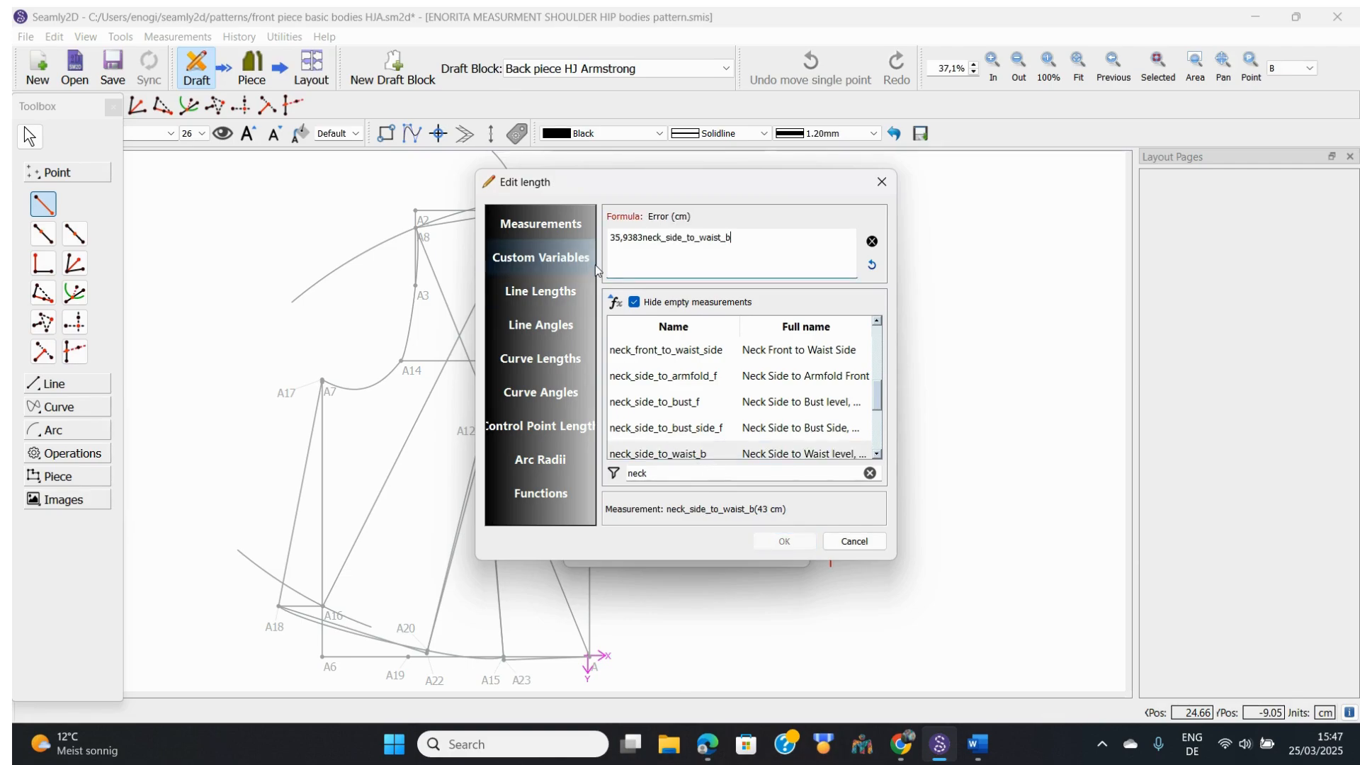
# Step: Remove the numeric length from the formula, leaving only neck_side_to_waist_b, and accept it
pyautogui.click(643, 238)
pyautogui.press('BackSpace')
pyautogui.press('BackSpace')
pyautogui.press('BackSpace')
pyautogui.press('BackSpace')
pyautogui.press('BackSpace')
pyautogui.press('BackSpace')
pyautogui.press('BackSpace')
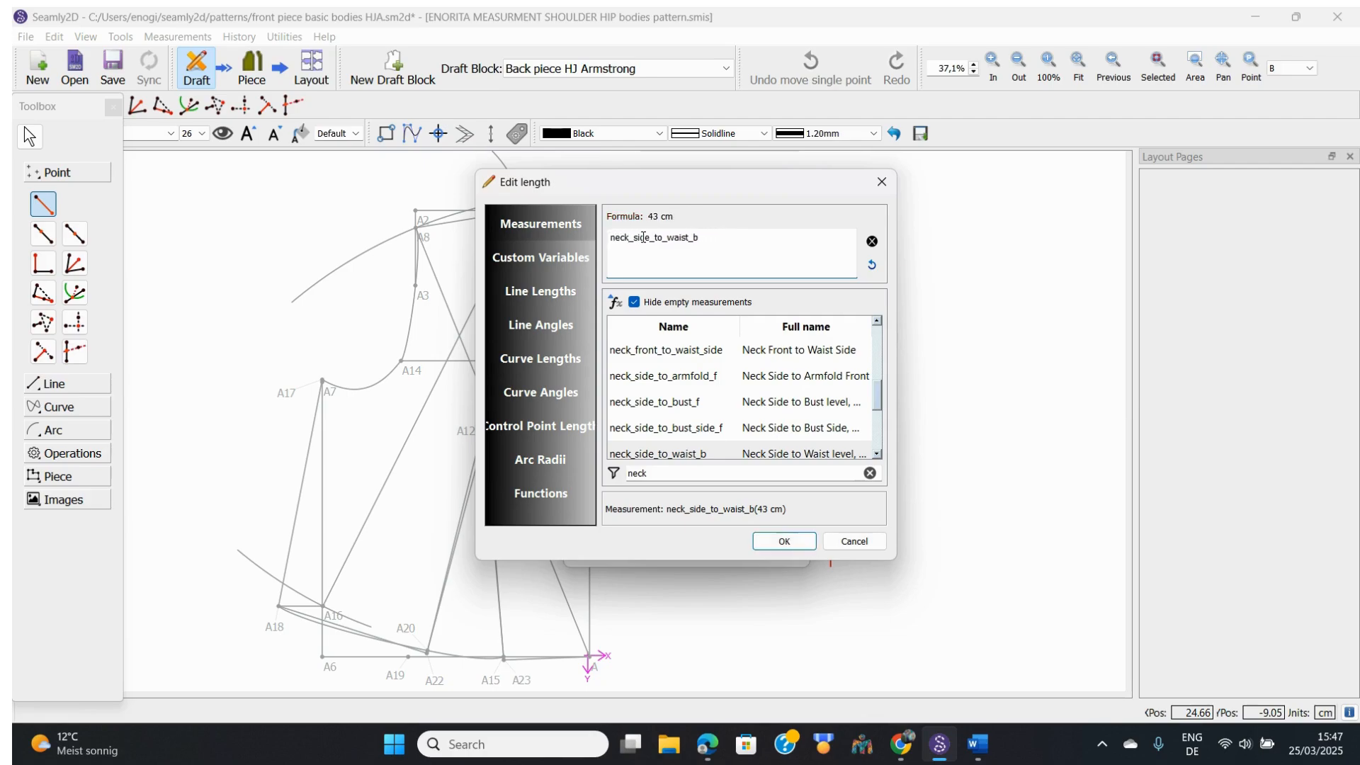
pyautogui.click(785, 542)
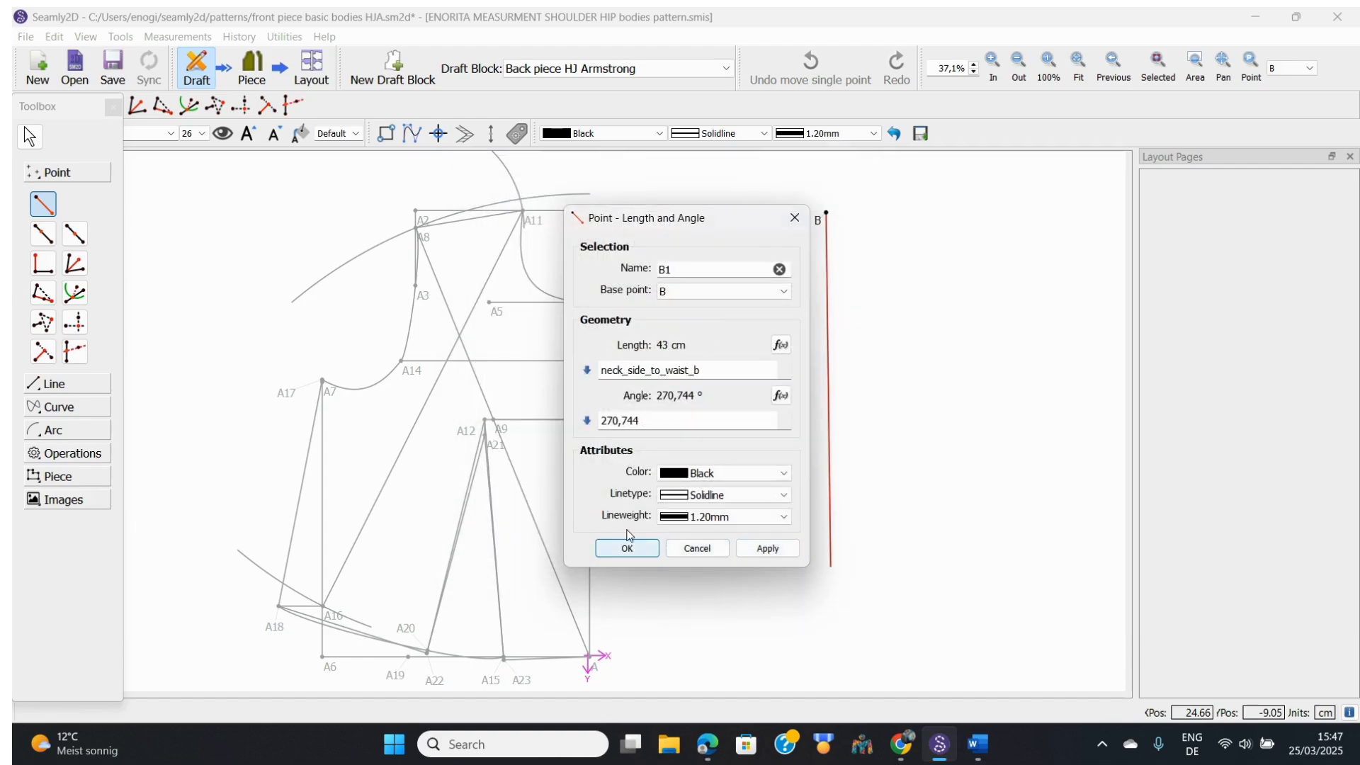
# Step: Set the angle to 270° and create point B1 straight below B
pyautogui.click(644, 420)
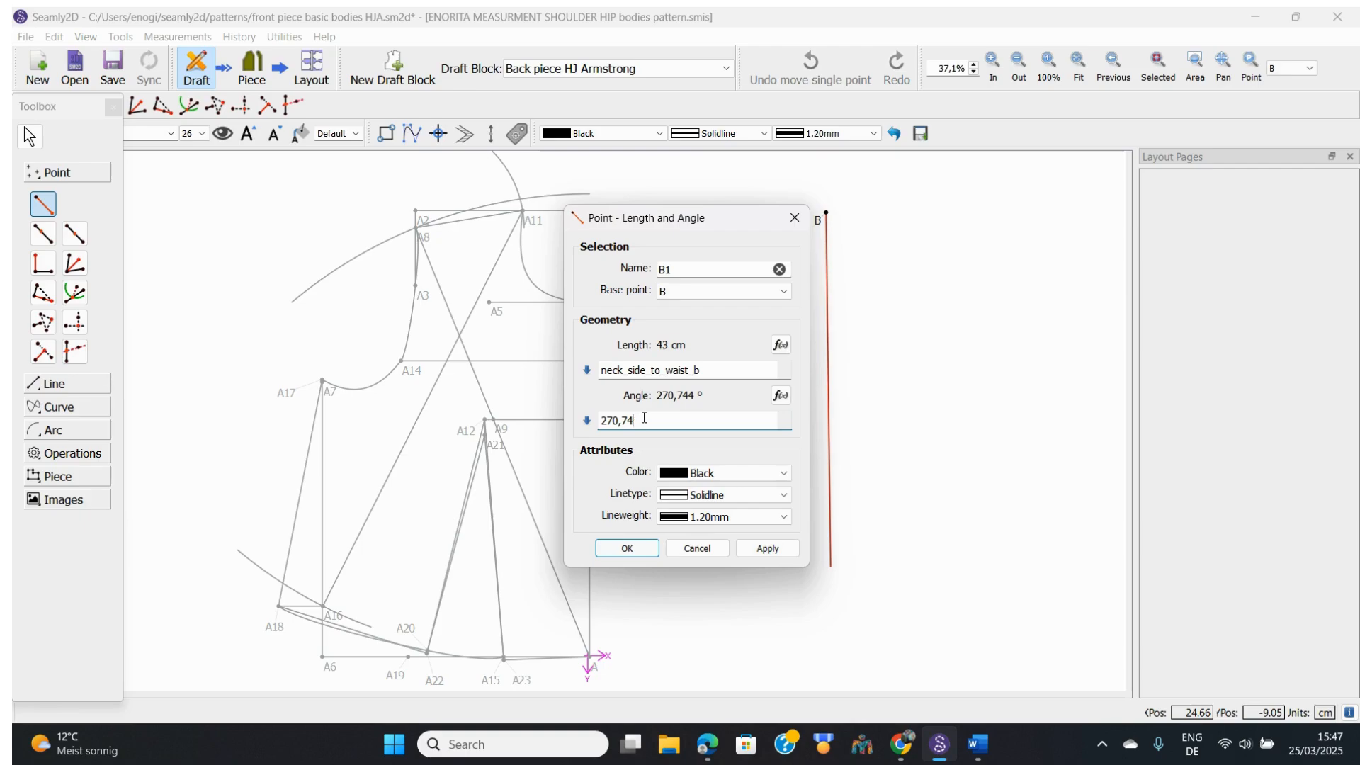
pyautogui.press('BackSpace')
pyautogui.click(627, 548)
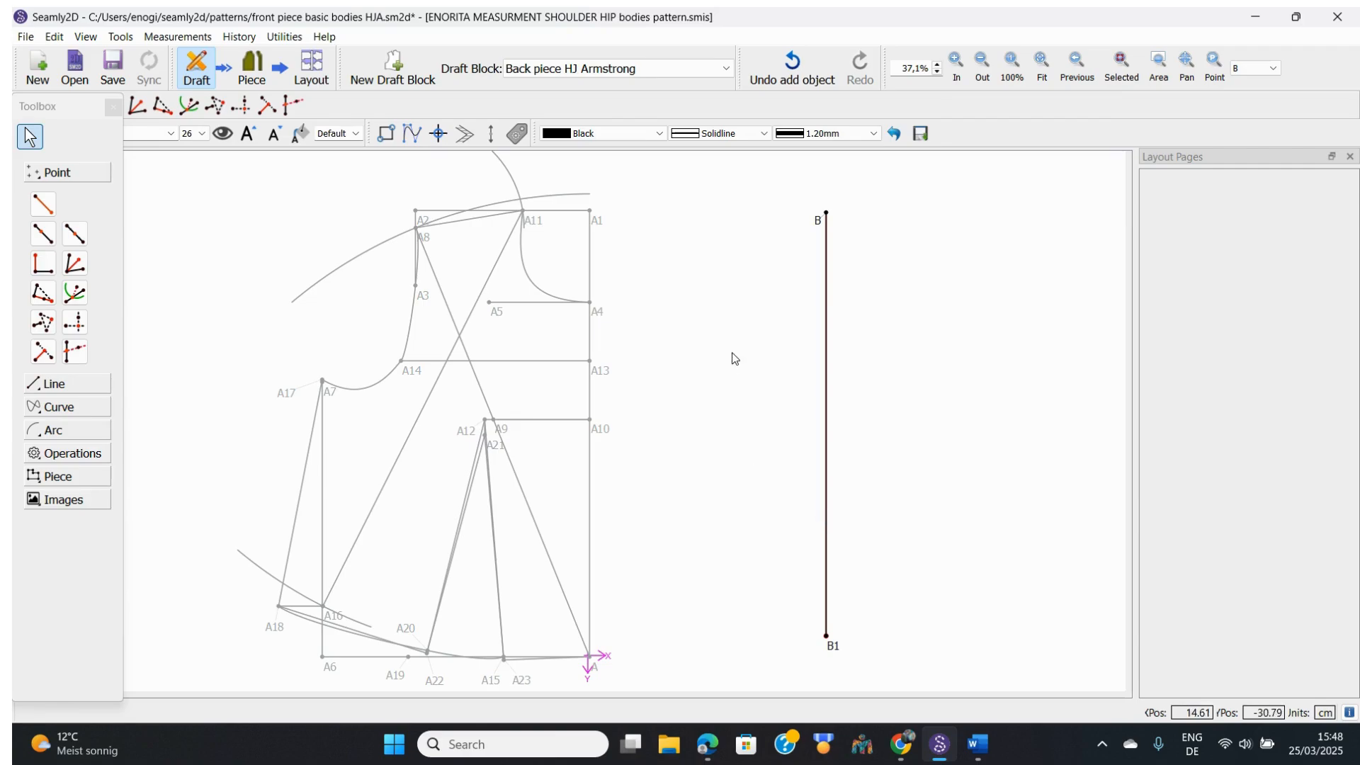
# Step: Place a second Length and Angle point from B, about 17.2 cm to its right
pyautogui.click(48, 205)
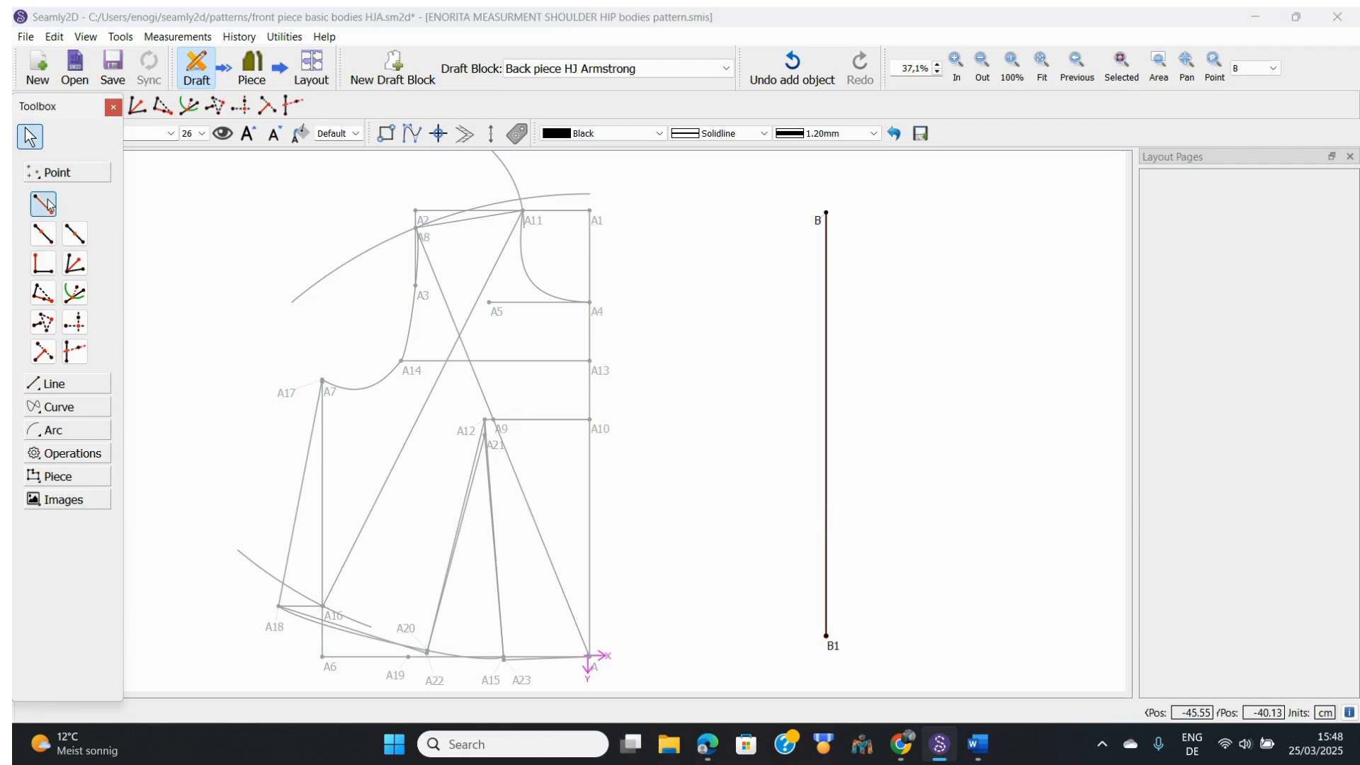
pyautogui.click(824, 216)
pyautogui.click(826, 212)
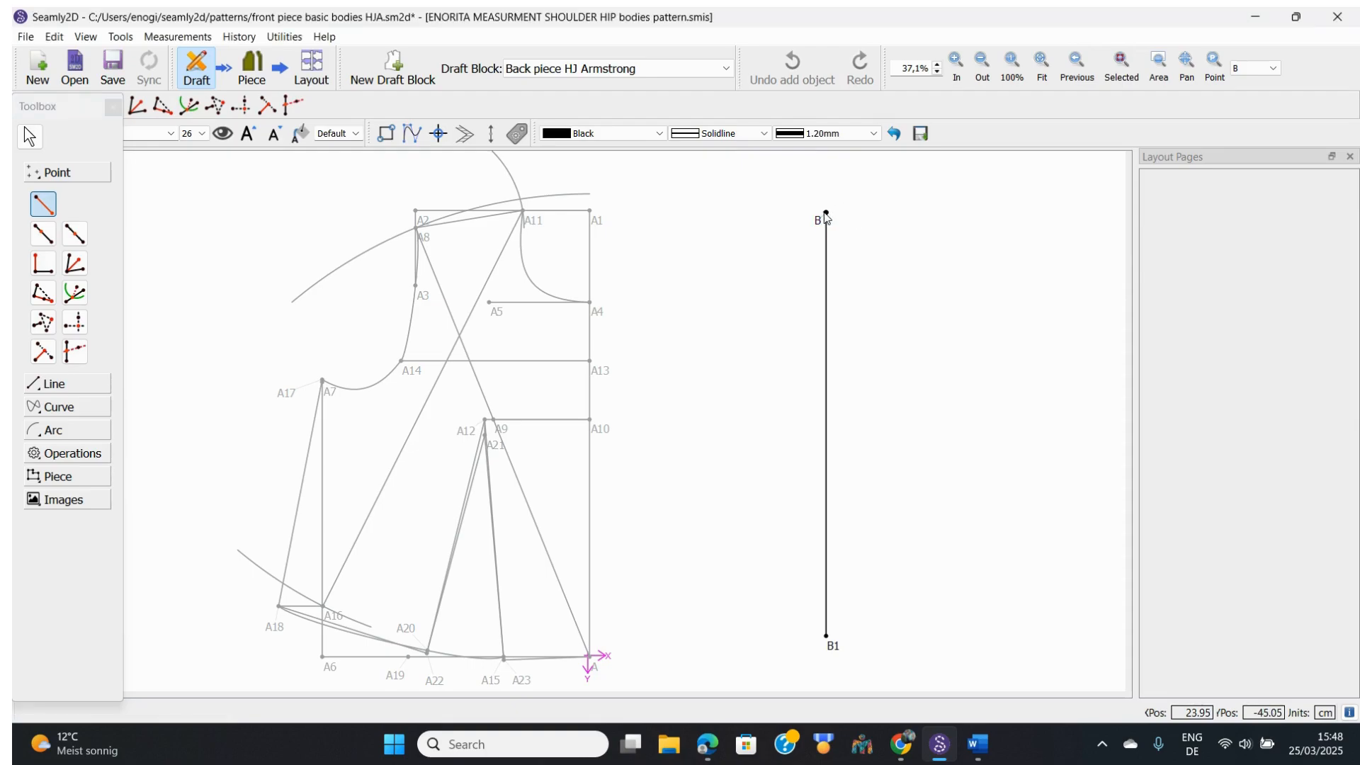
pyautogui.click(996, 213)
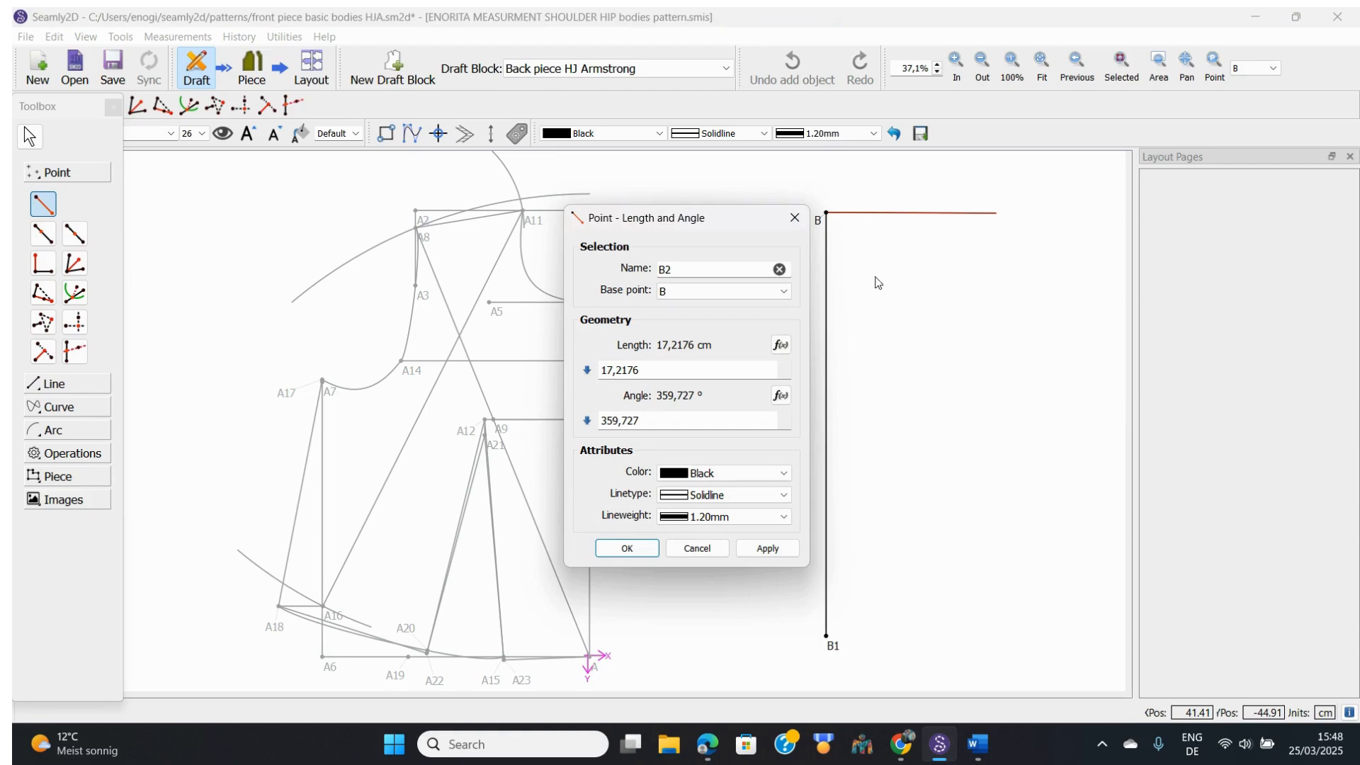
# Step: Check the across shoulder entry in the Word table and insert neck_back_to_shoulder_tip_b into point B2's length formula in Seamly2D
pyautogui.click(780, 345)
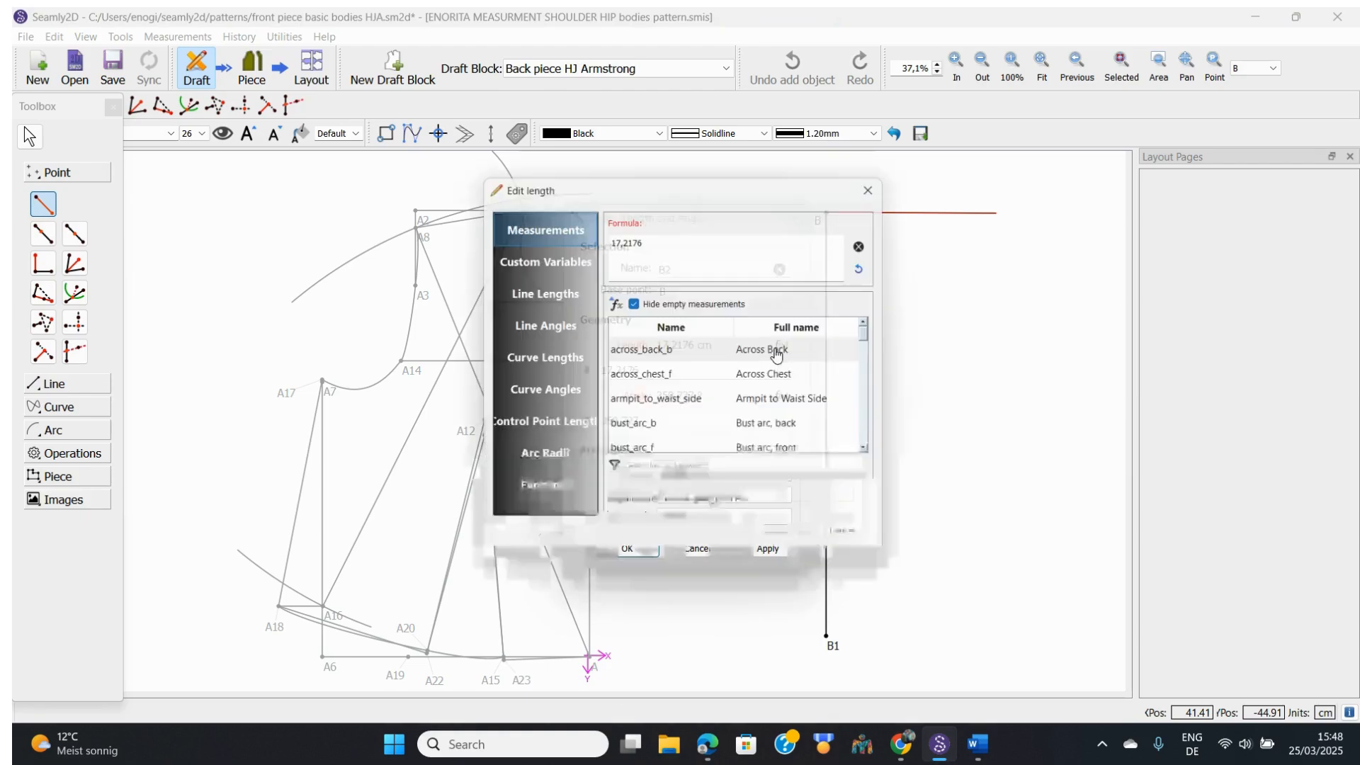
pyautogui.moveTo(706, 744)
pyautogui.click(736, 659)
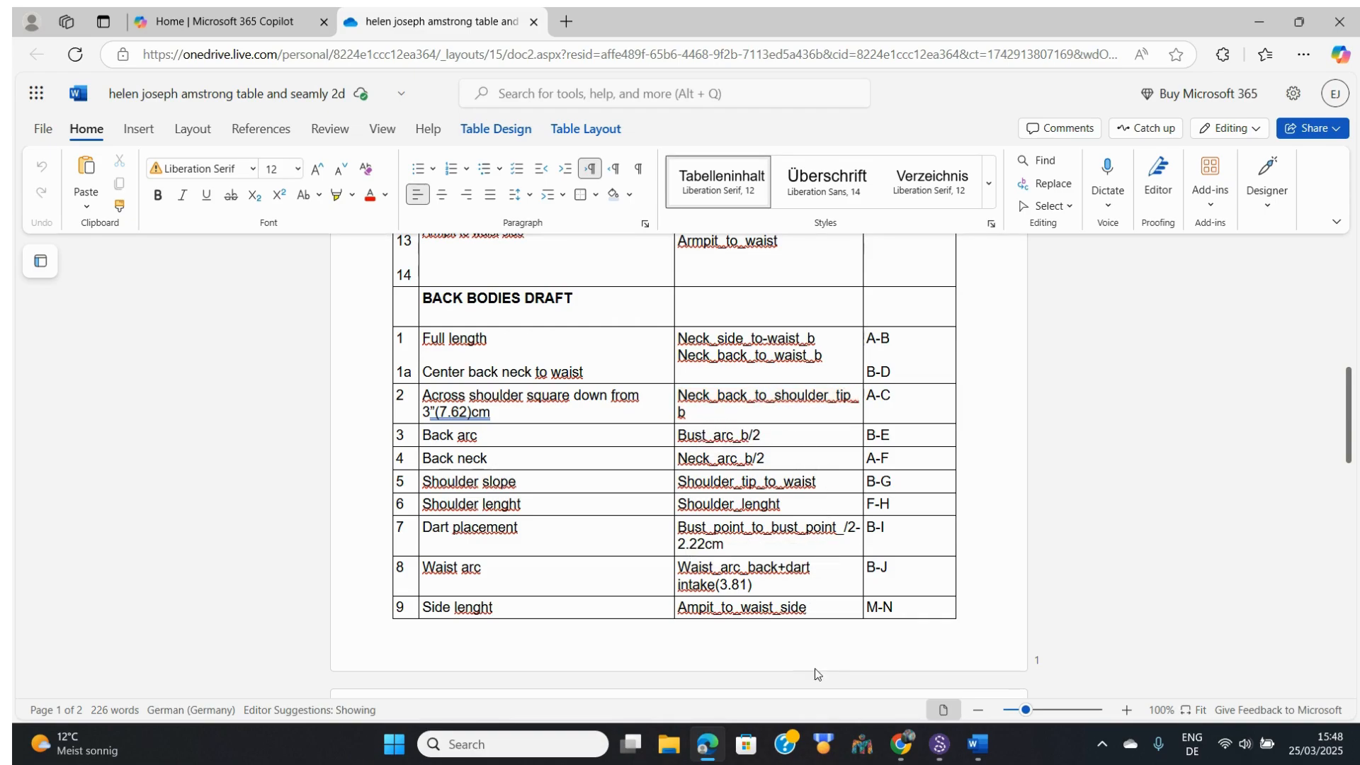
pyautogui.click(940, 742)
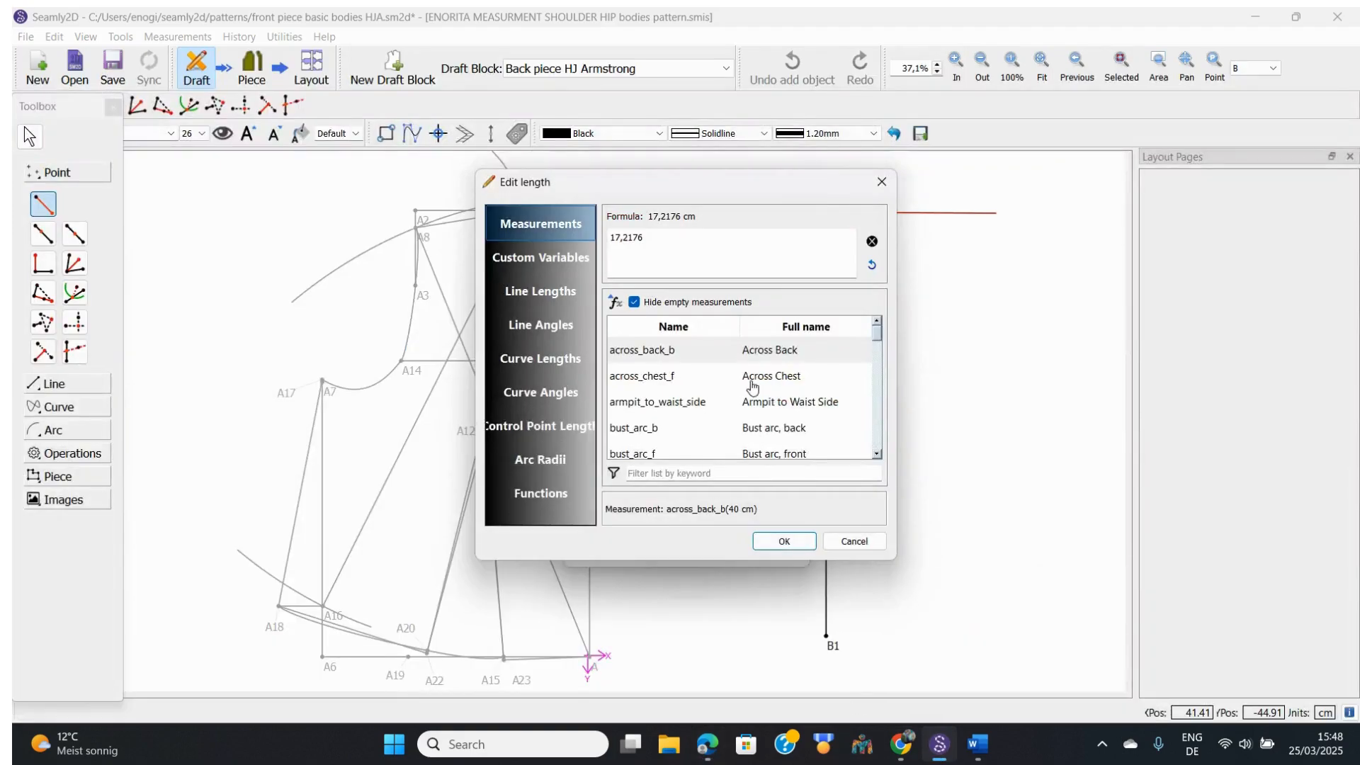
pyautogui.click(652, 475)
pyautogui.write('neck')
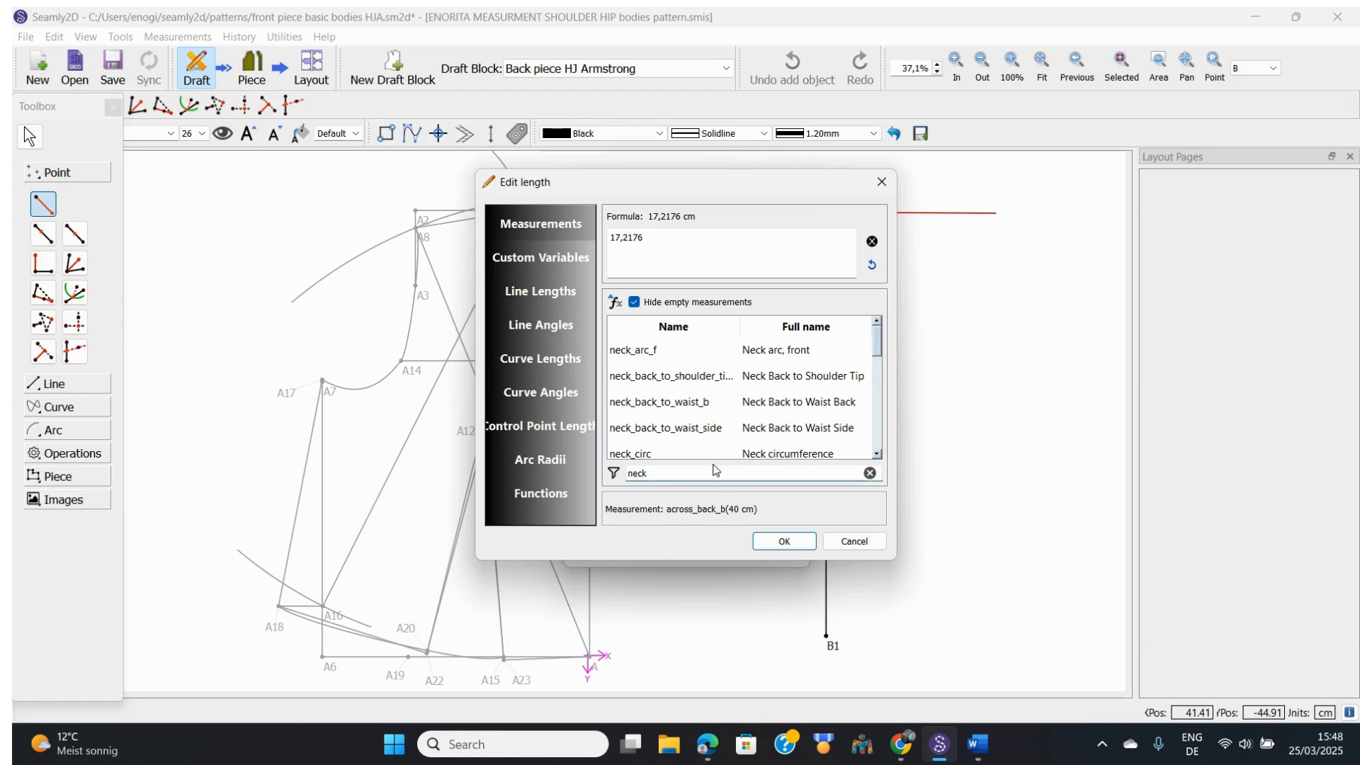
pyautogui.doubleClick(718, 386)
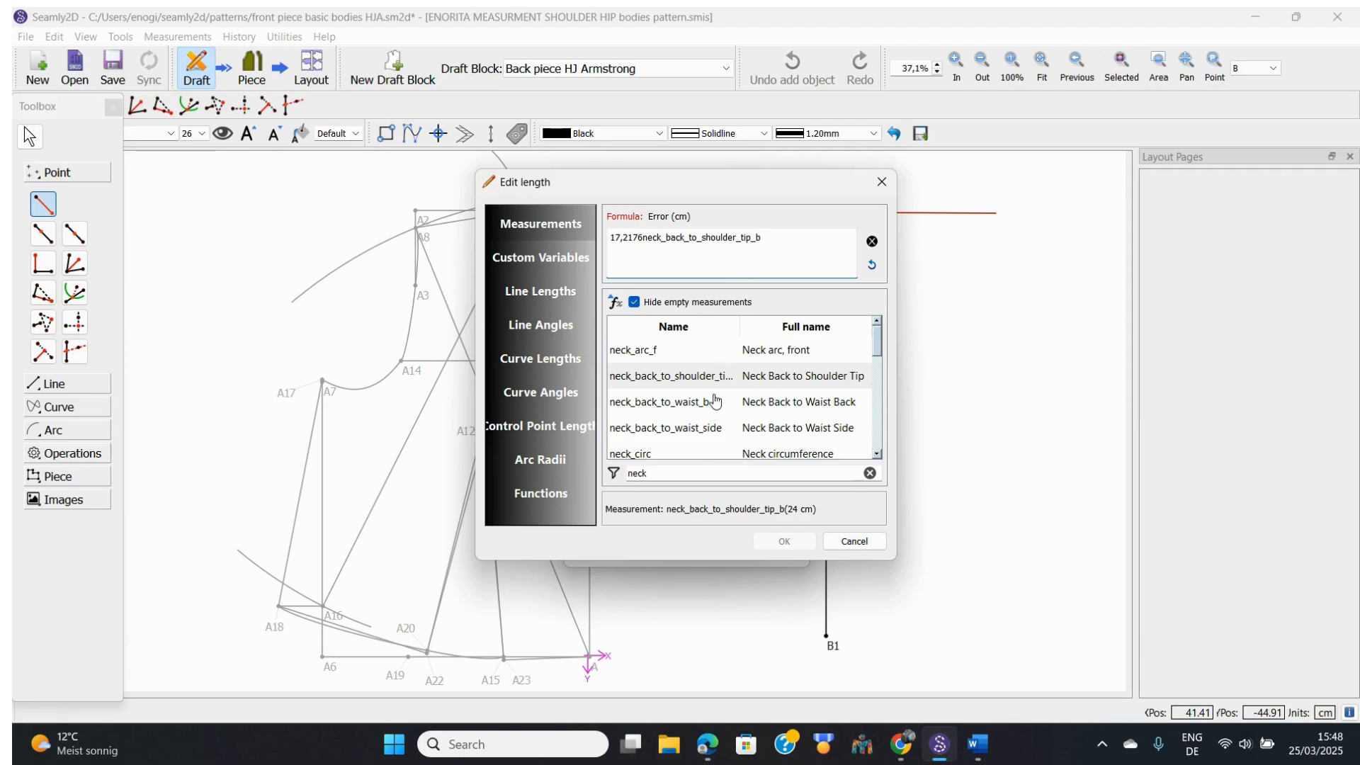
# Step: Delete the numeric length preceding neck_back_to_shoulder_tip_b and accept the formula for point B2
pyautogui.click(642, 239)
pyautogui.press('BackSpace')
pyautogui.press('BackSpace')
pyautogui.press('BackSpace')
pyautogui.press('BackSpace')
pyautogui.press('BackSpace')
pyautogui.press('BackSpace')
pyautogui.press('BackSpace')
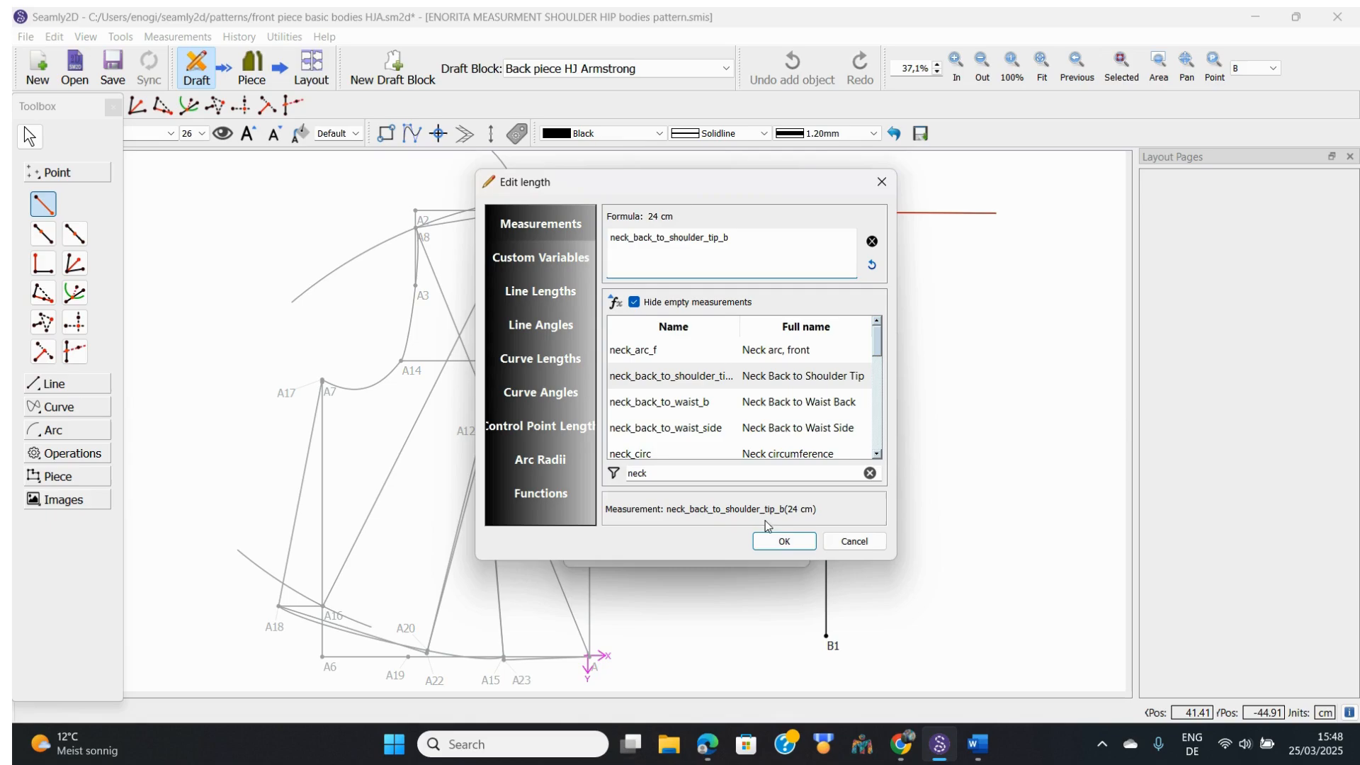
pyautogui.click(775, 541)
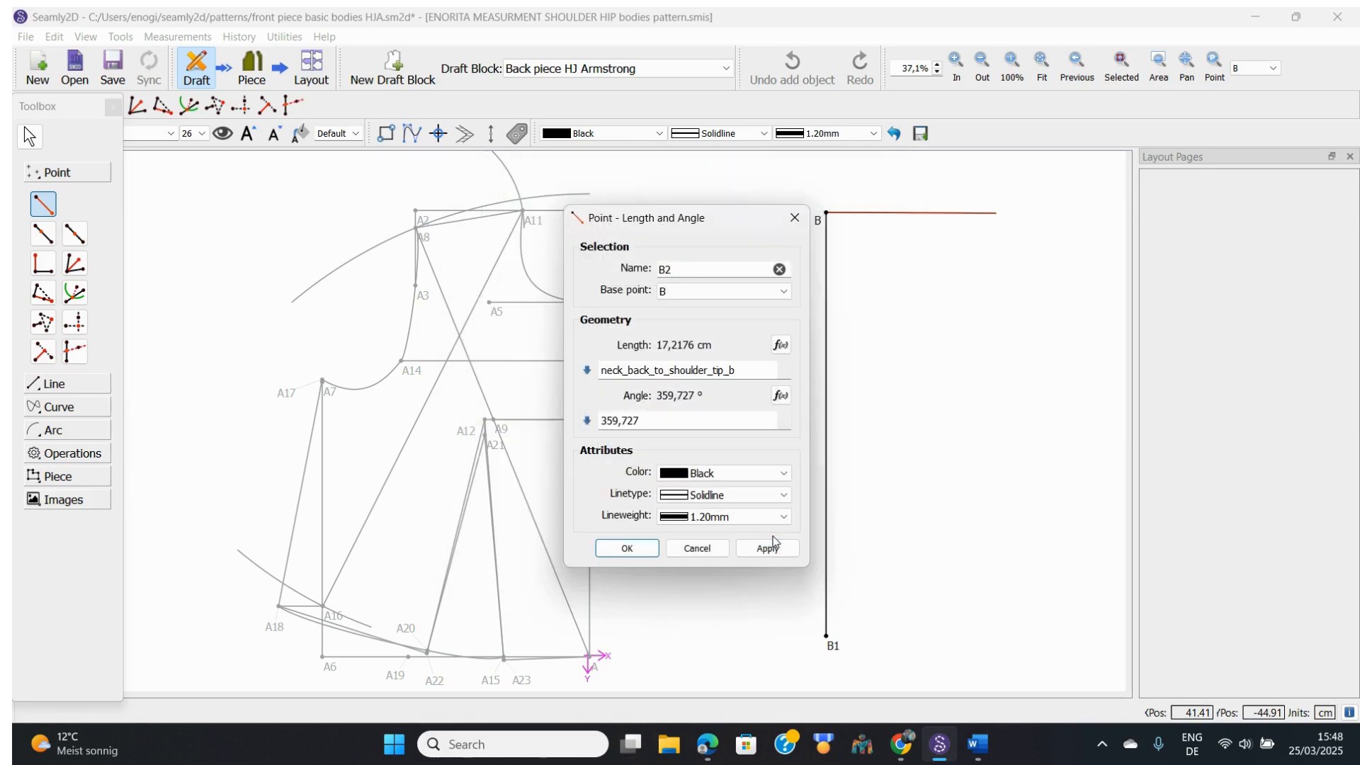
# Step: Set the angle to 360° and create point B2 horizontally to the right of B
pyautogui.click(646, 419)
pyautogui.press('BackSpace')
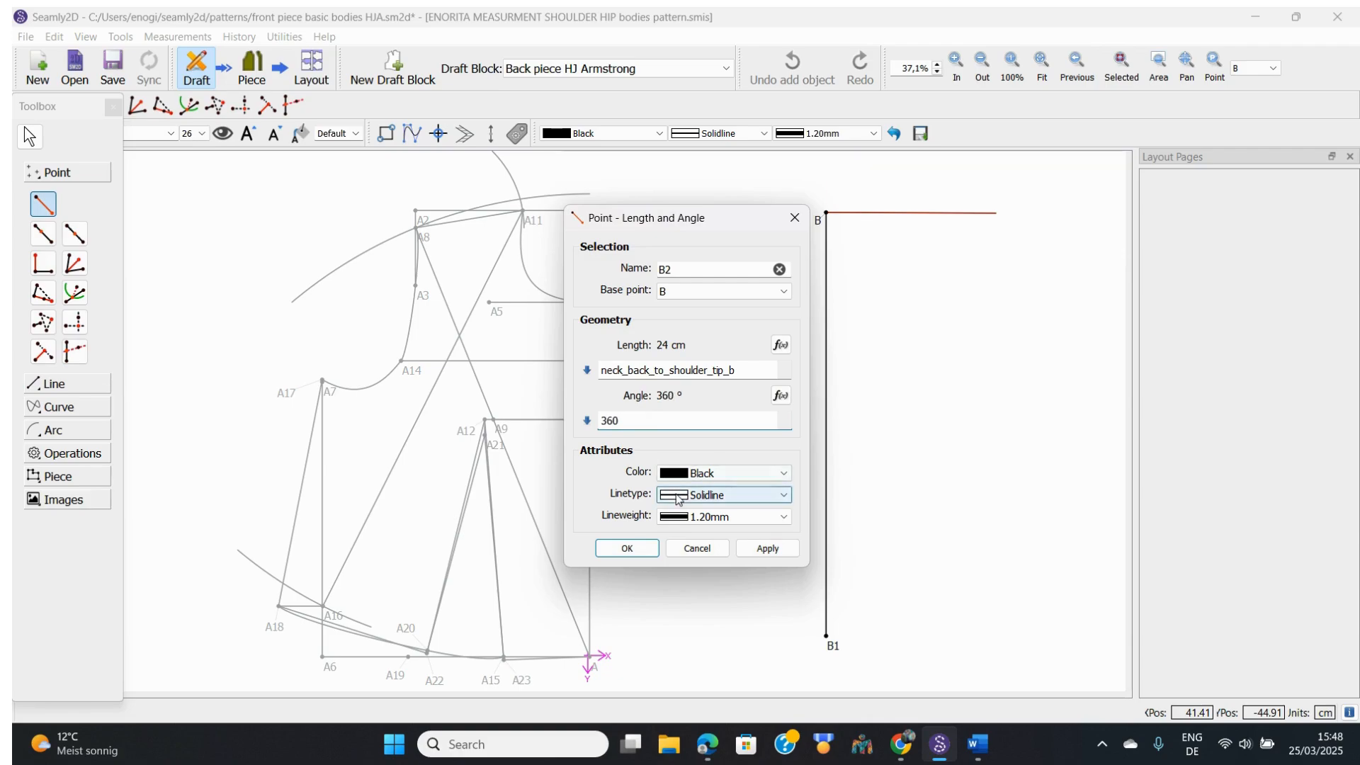
pyautogui.click(627, 549)
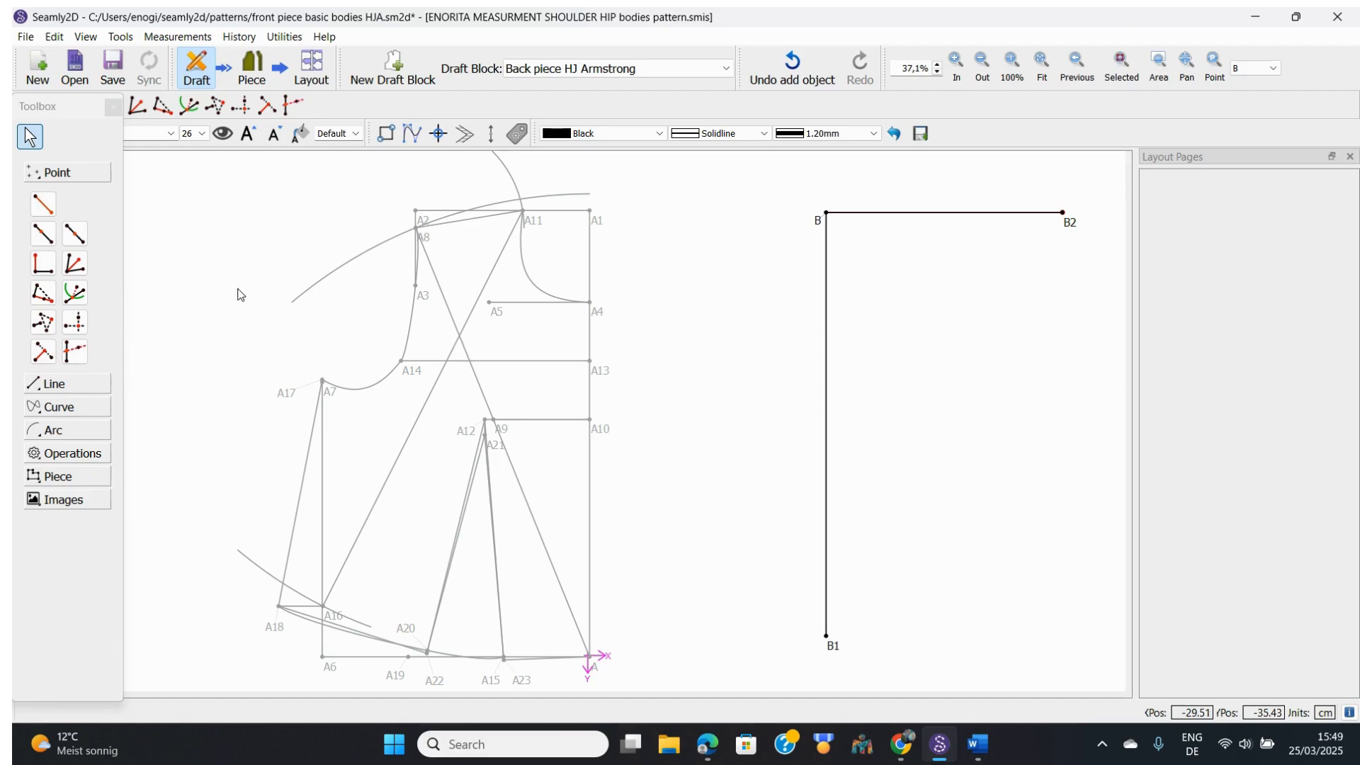
# Step: Set up an On Line point from B1 toward B and open its length formula
pyautogui.click(39, 238)
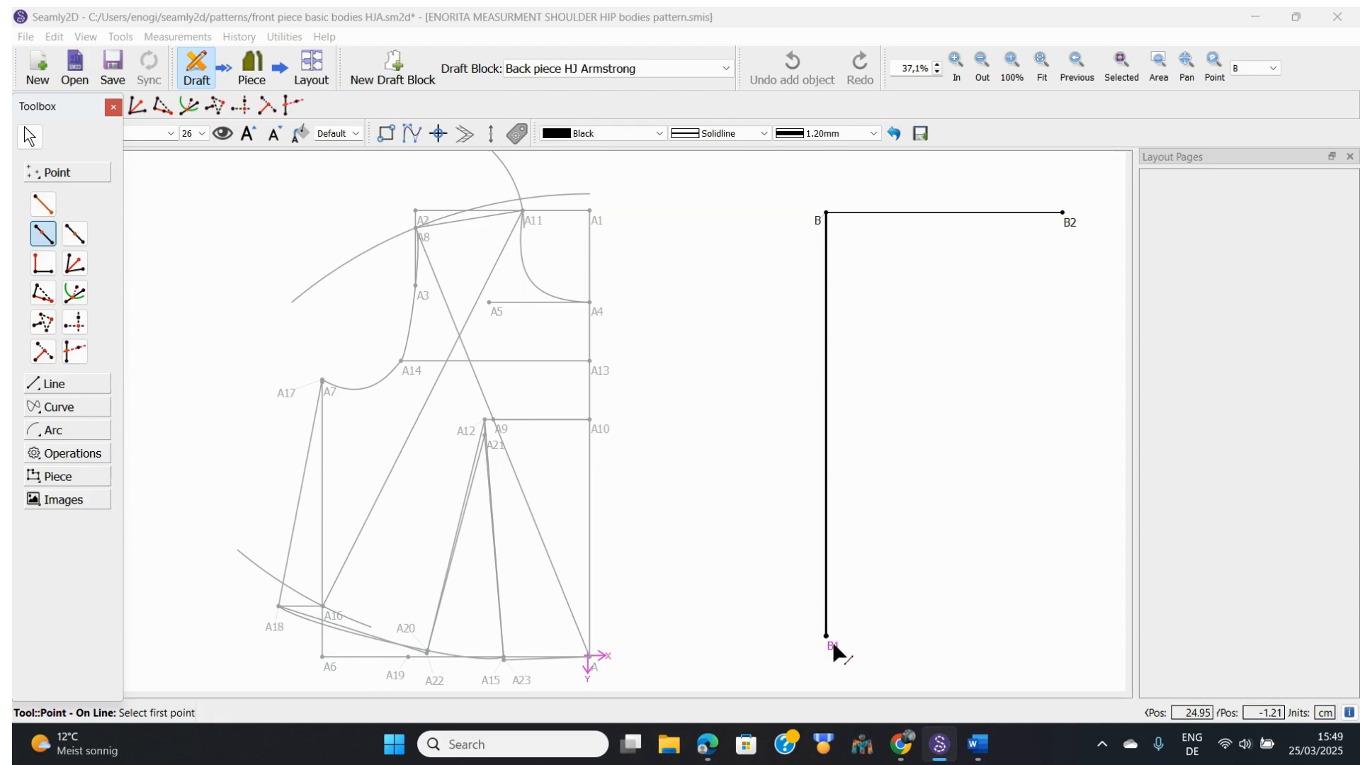
pyautogui.click(835, 644)
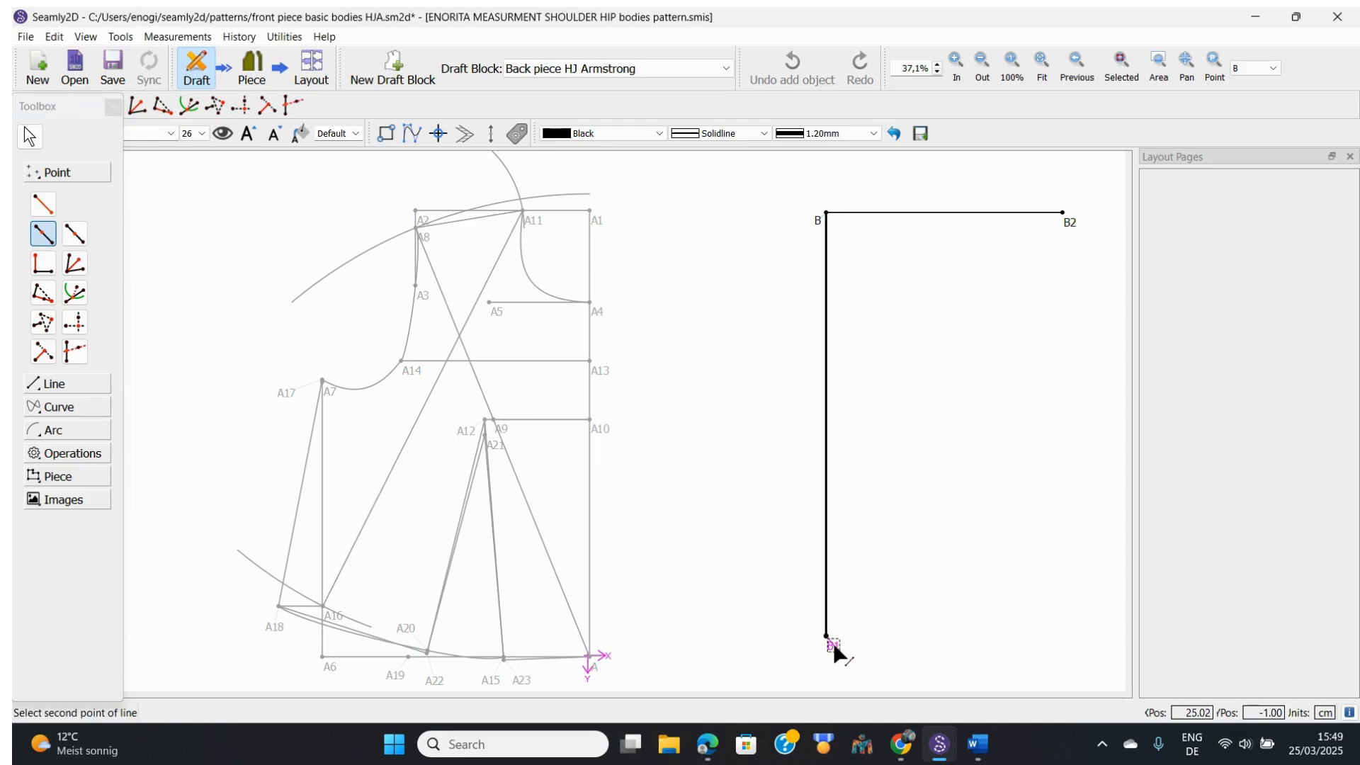
pyautogui.click(817, 220)
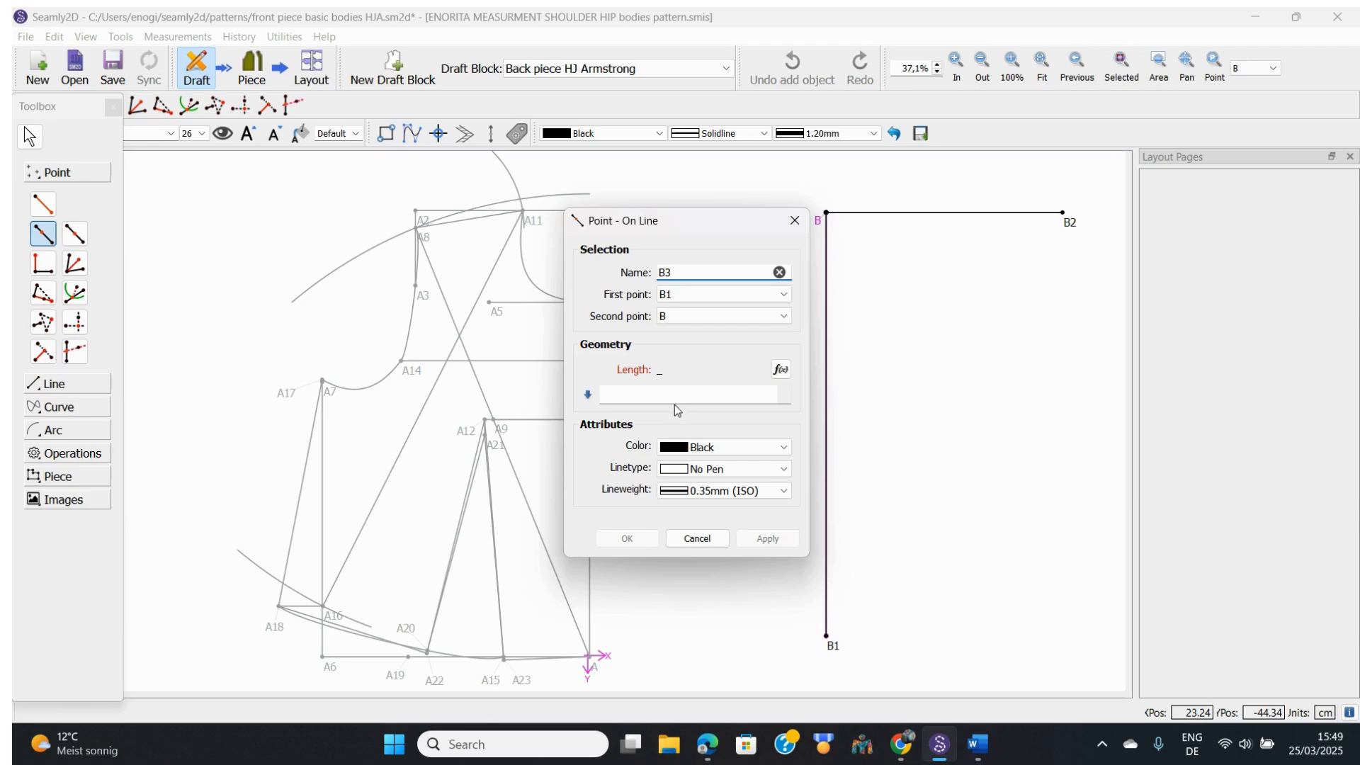
pyautogui.click(781, 371)
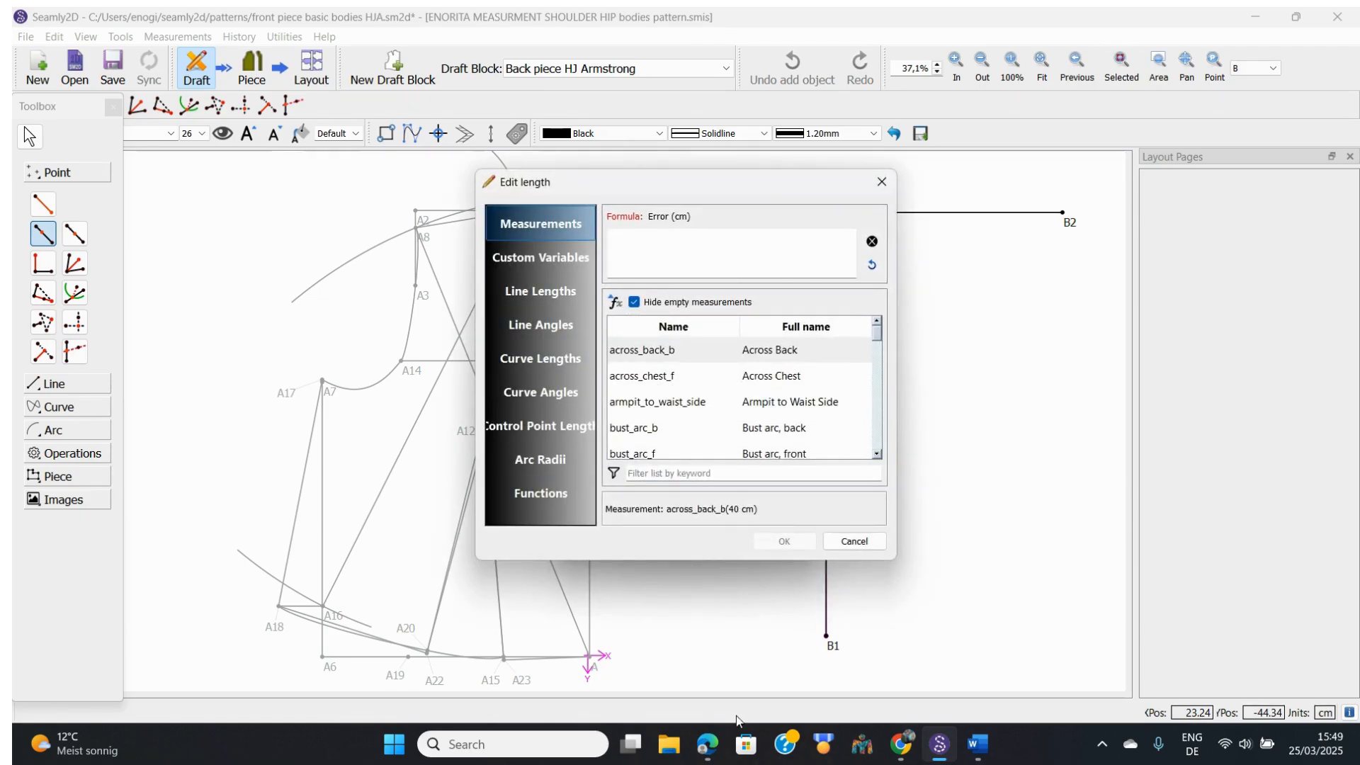
# Step: Check the center back neck to waist entry in the Word table and create point B3 in Seamly2D with the length formula neck_back_to_waist_b
pyautogui.click(707, 743)
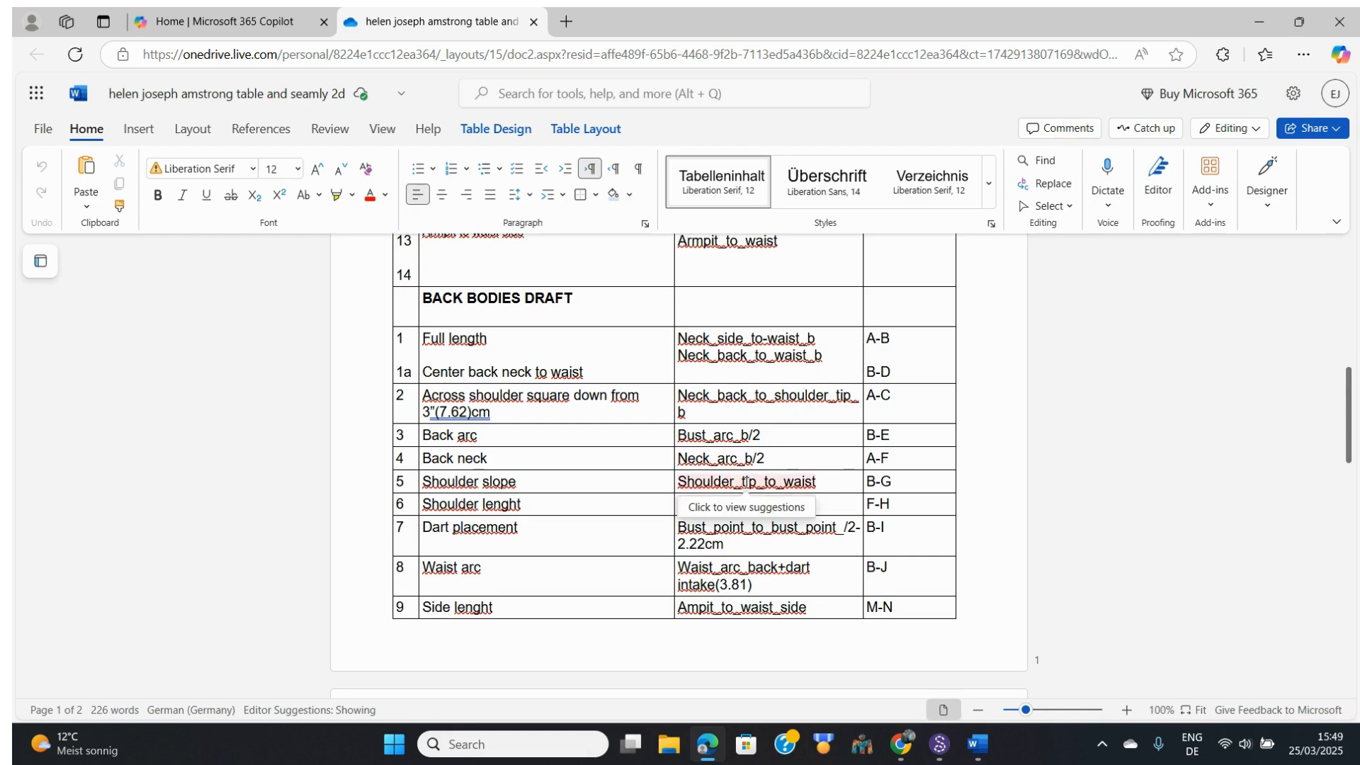
pyautogui.click(940, 744)
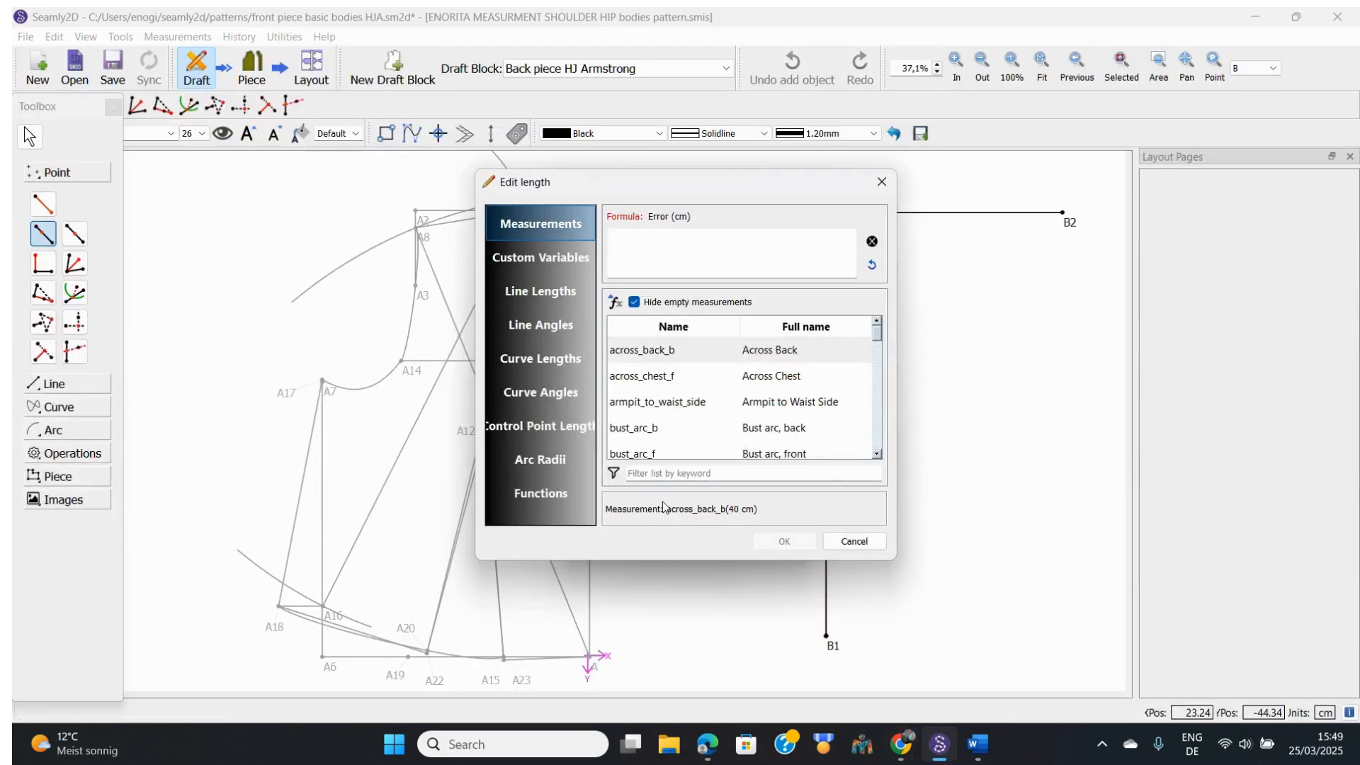
pyautogui.click(638, 473)
pyautogui.write('neck')
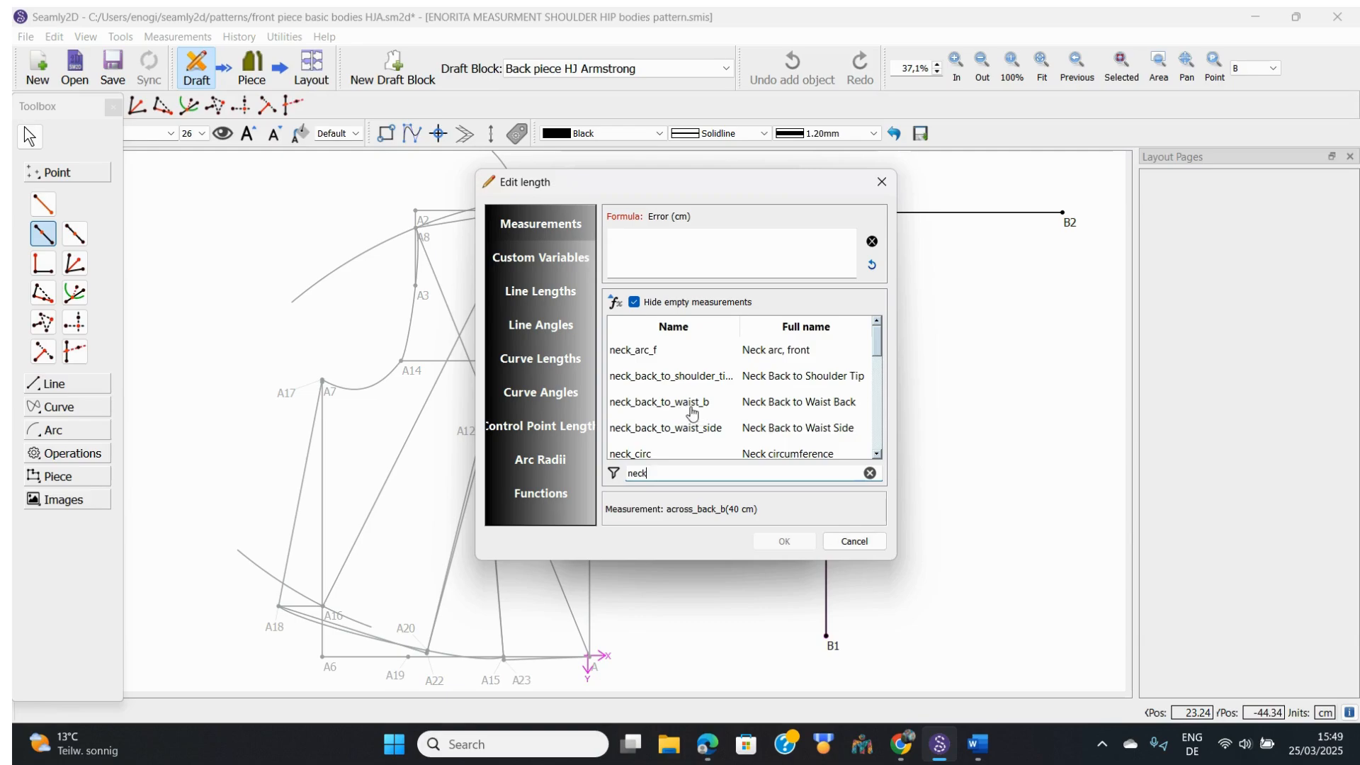
pyautogui.doubleClick(692, 410)
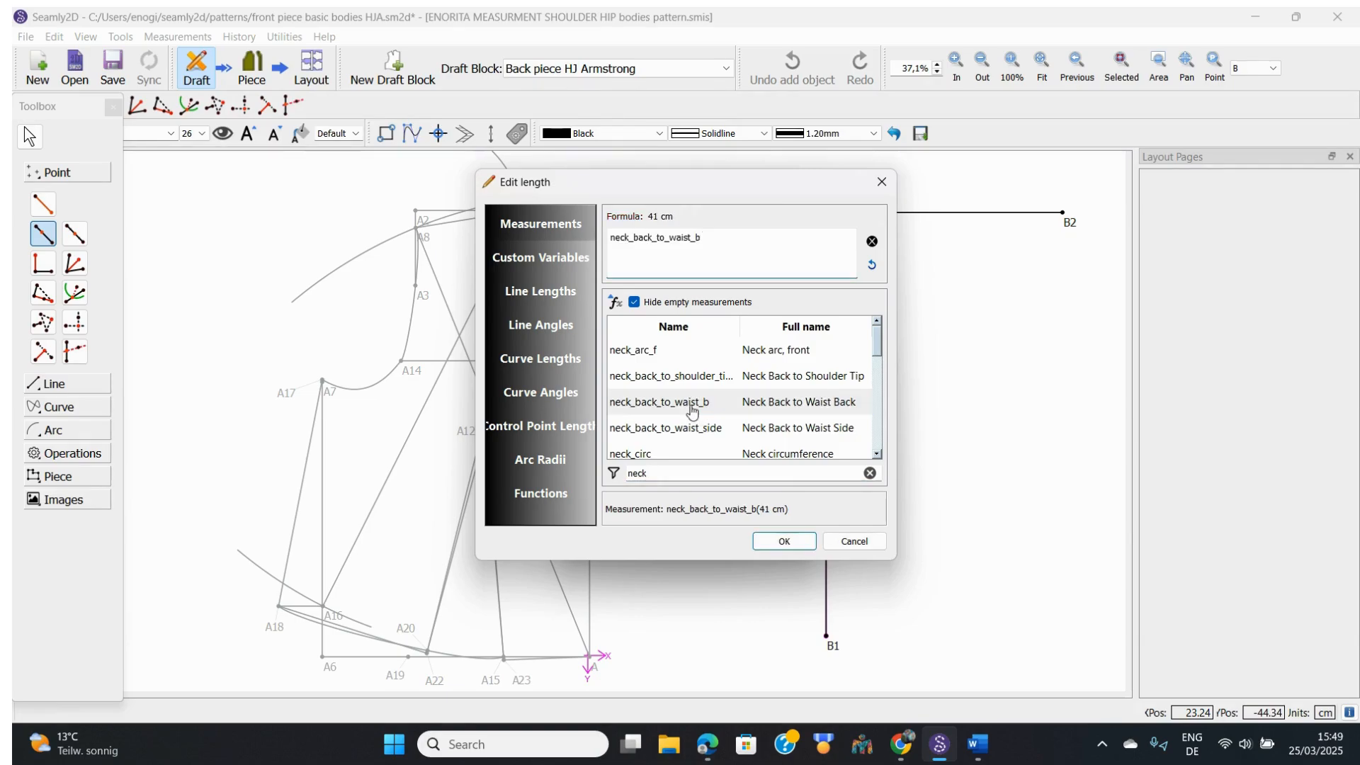
pyautogui.click(782, 542)
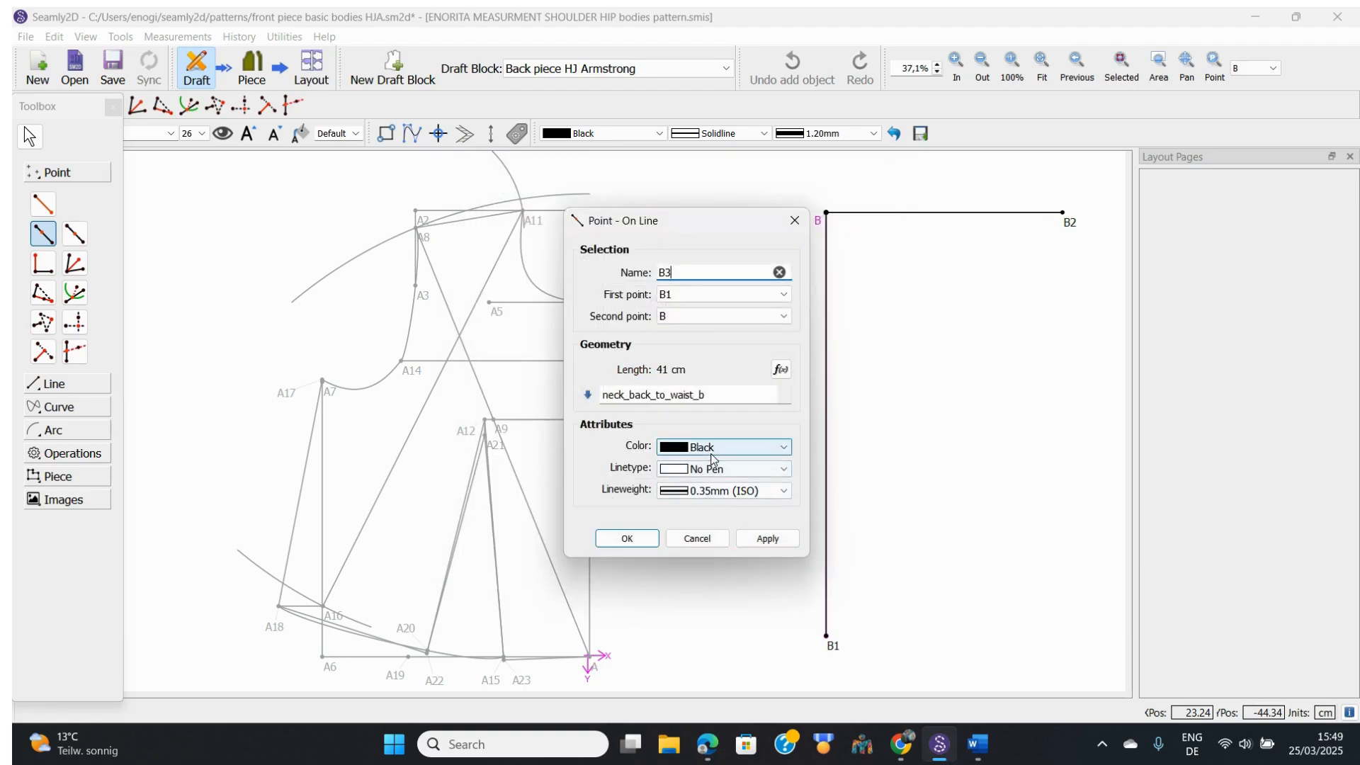
pyautogui.click(635, 538)
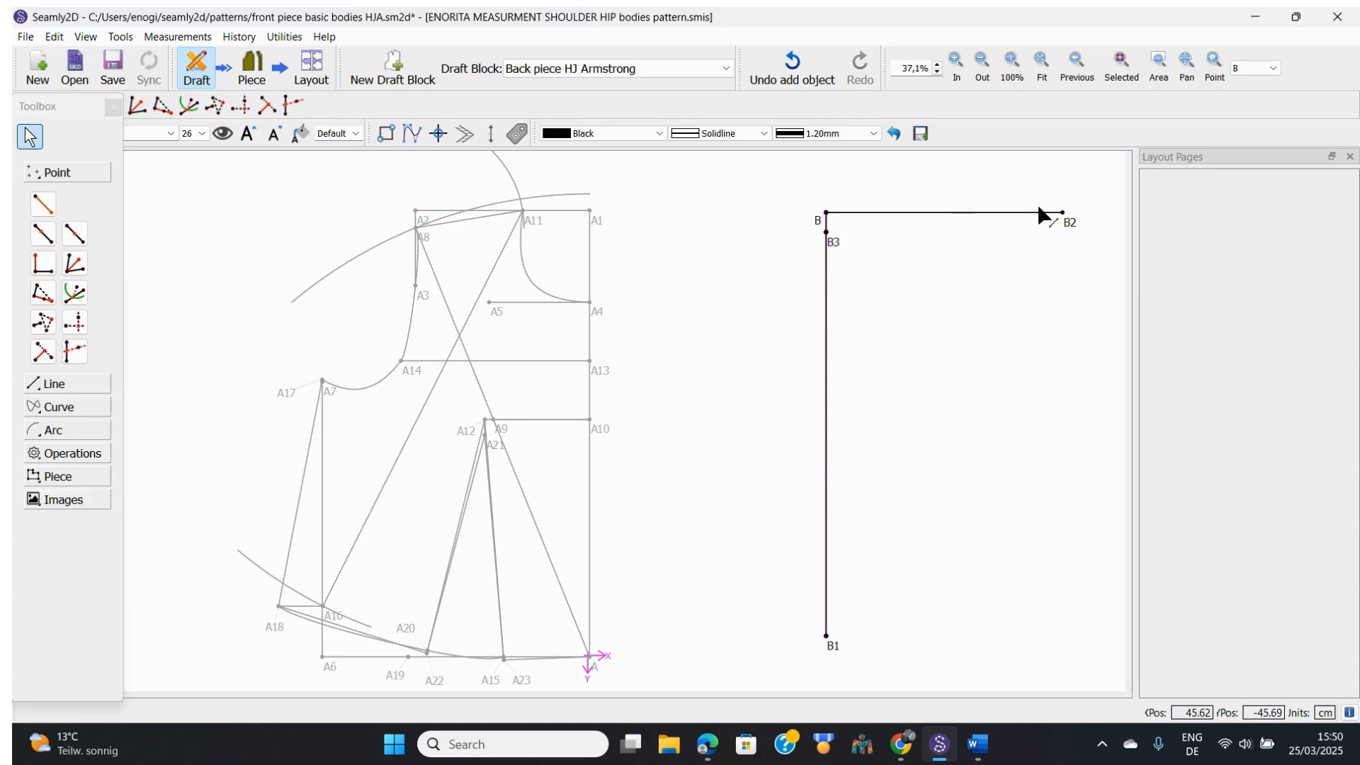
# Step: Place a Length and Angle point from B2, about 10.2 cm straight below it
pyautogui.moveTo(1065, 223)
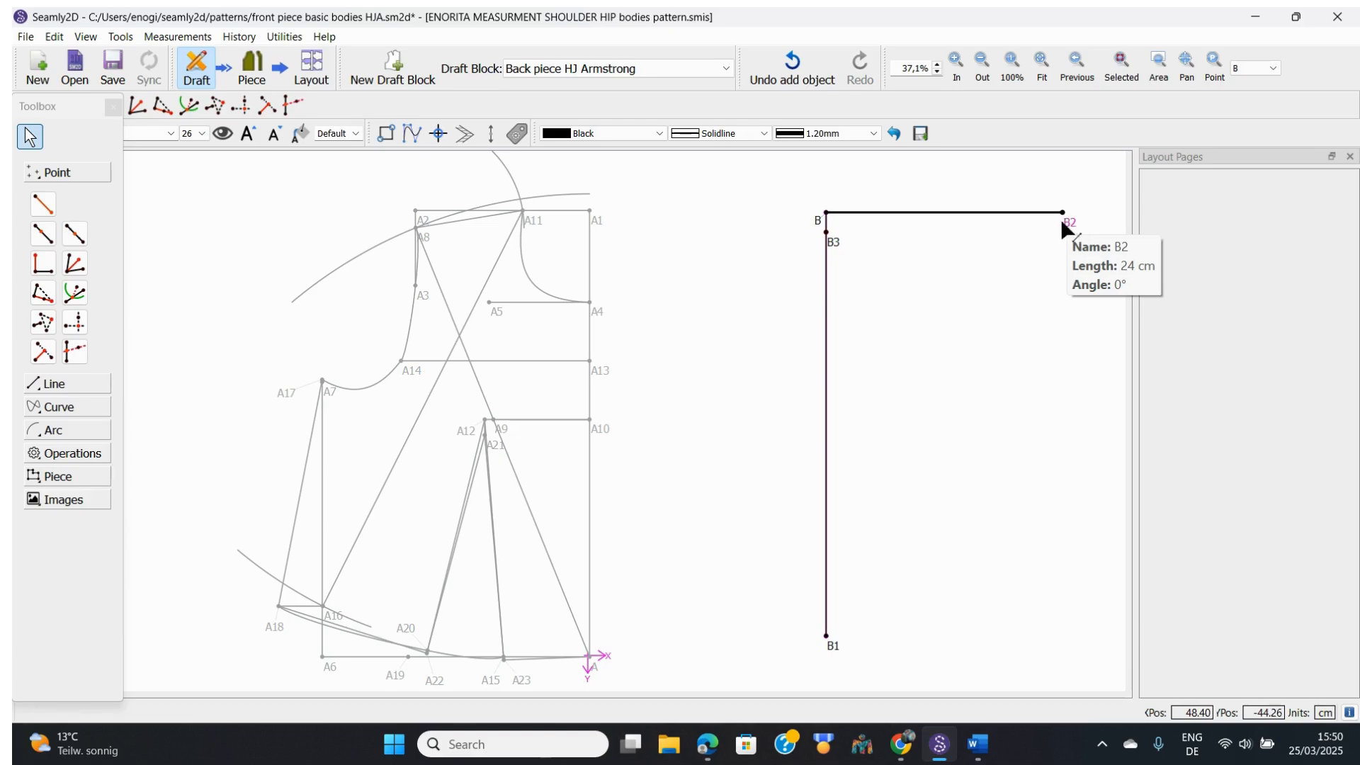
pyautogui.click(45, 209)
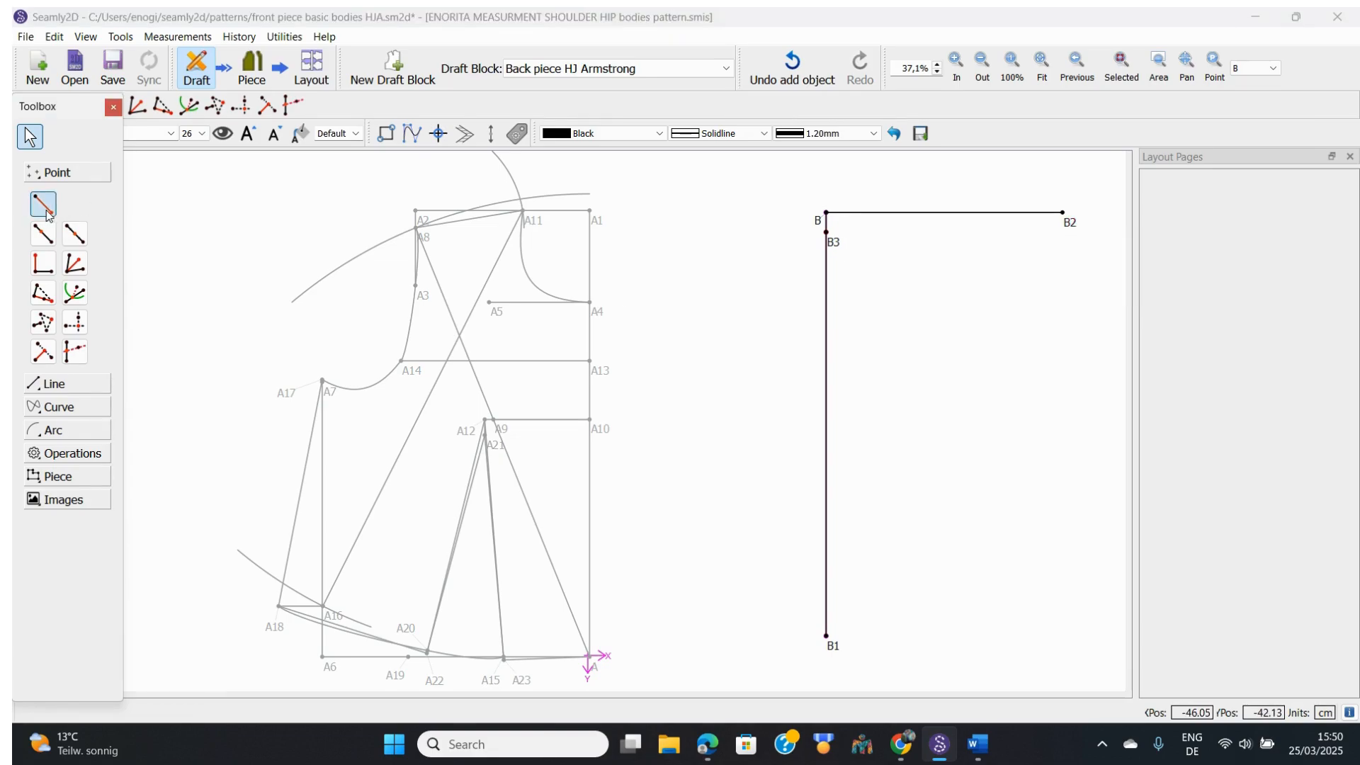
pyautogui.click(1068, 219)
pyautogui.scroll(2, 1068, 223)
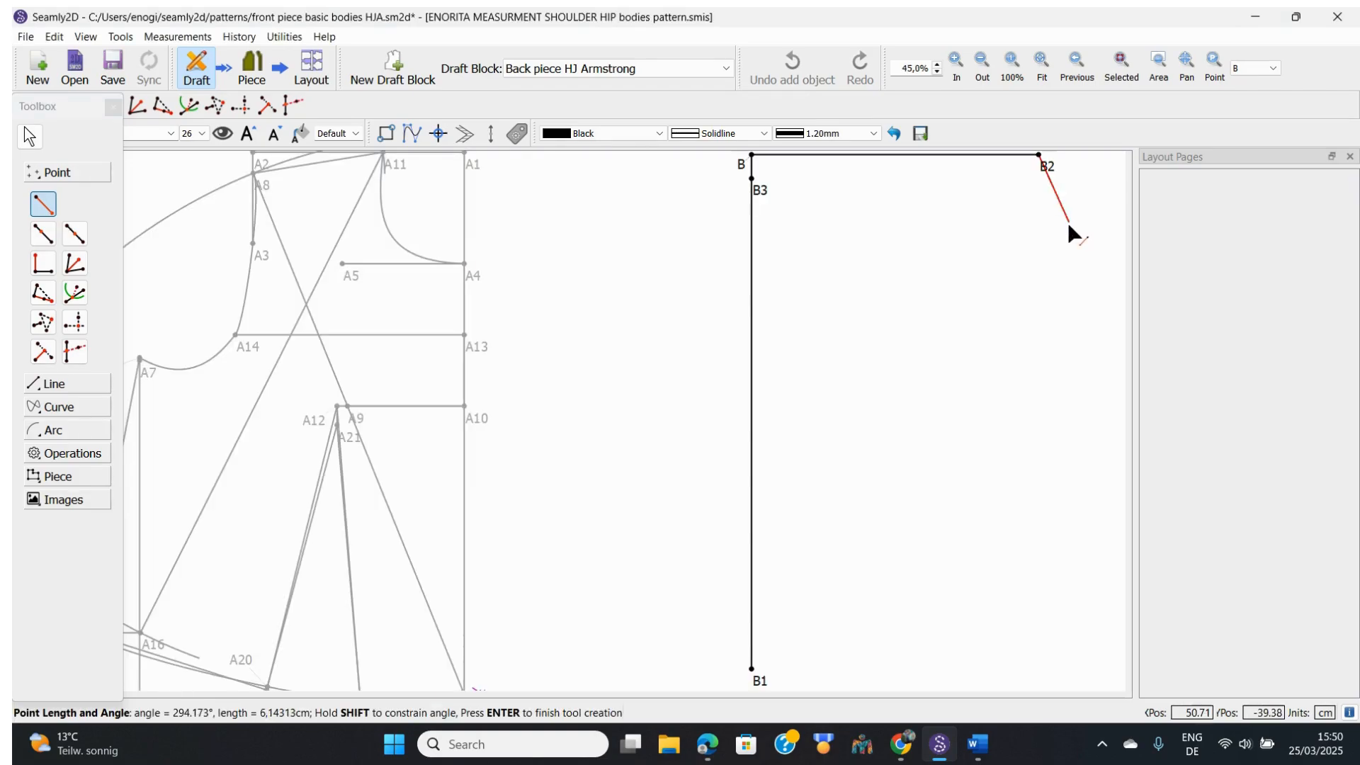
pyautogui.click(1041, 277)
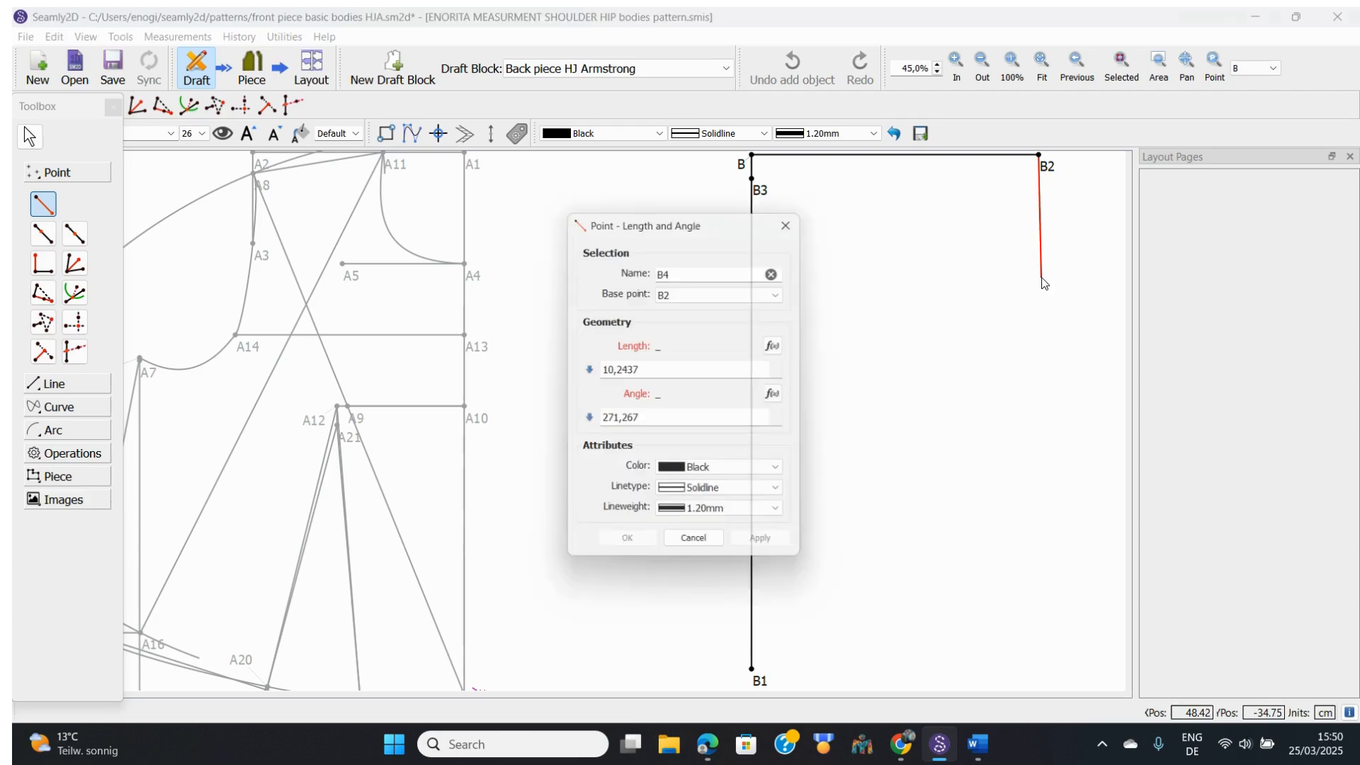
# Step: Set the length of point B4 to 7.62 cm
pyautogui.click(652, 371)
pyautogui.press('BackSpace')
pyautogui.press('BackSpace')
pyautogui.press('BackSpace')
pyautogui.press('BackSpace')
pyautogui.press('BackSpace')
pyautogui.press('BackSpace')
pyautogui.press('BackSpace')
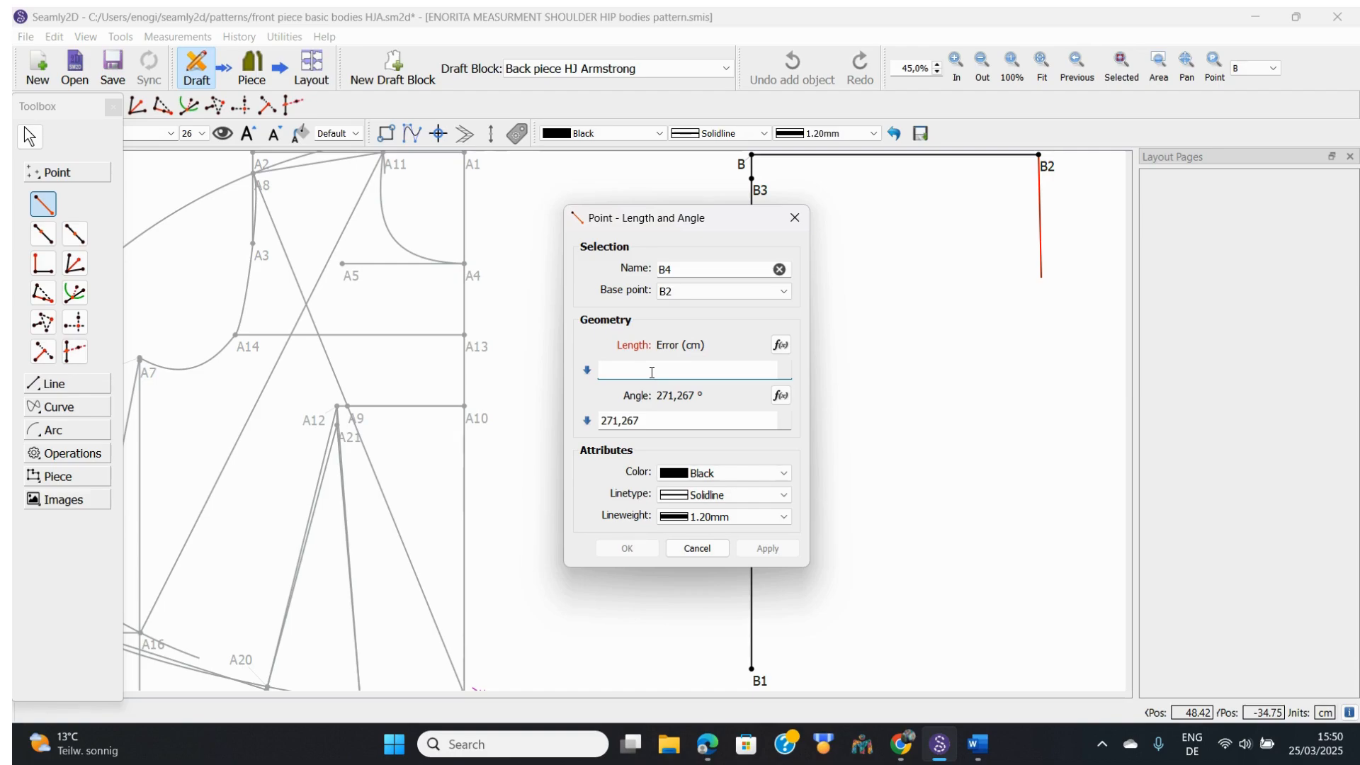
pyautogui.write('7,6')
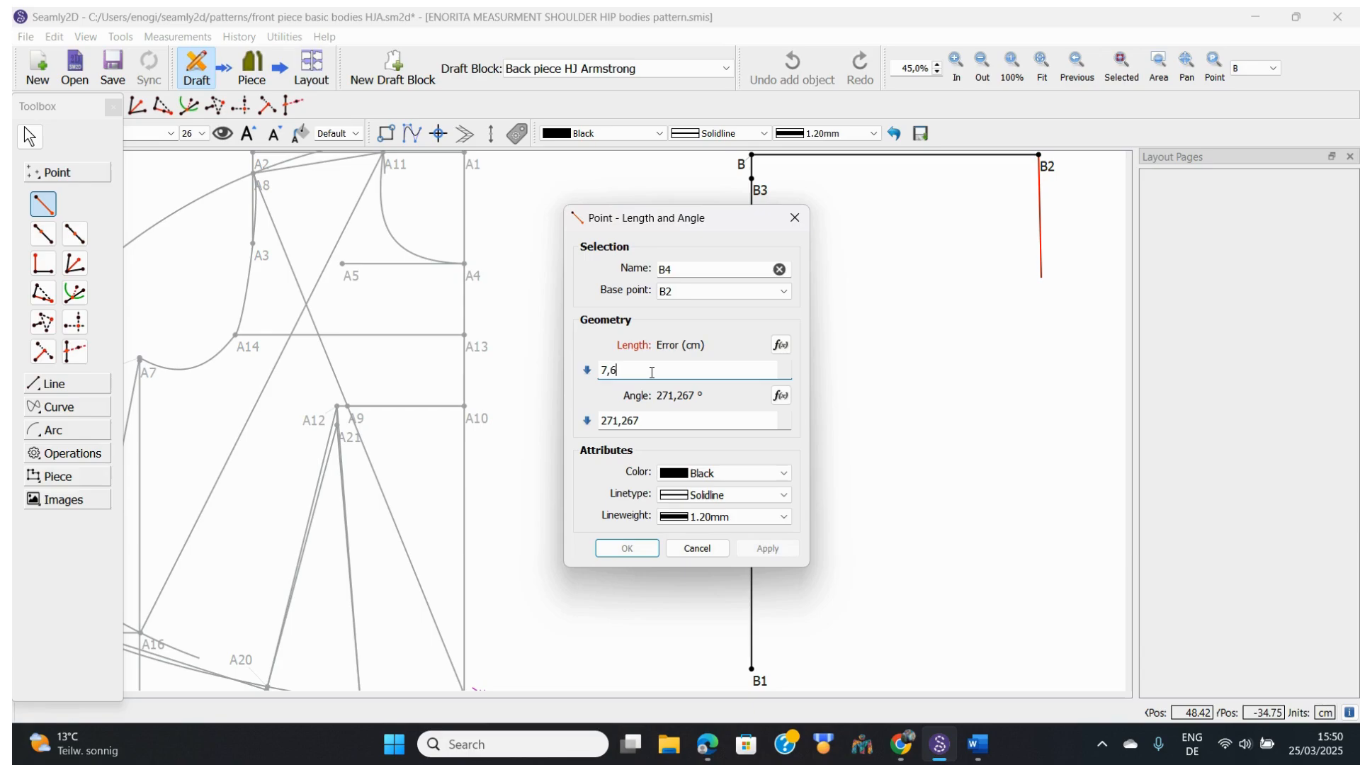
pyautogui.write('2')
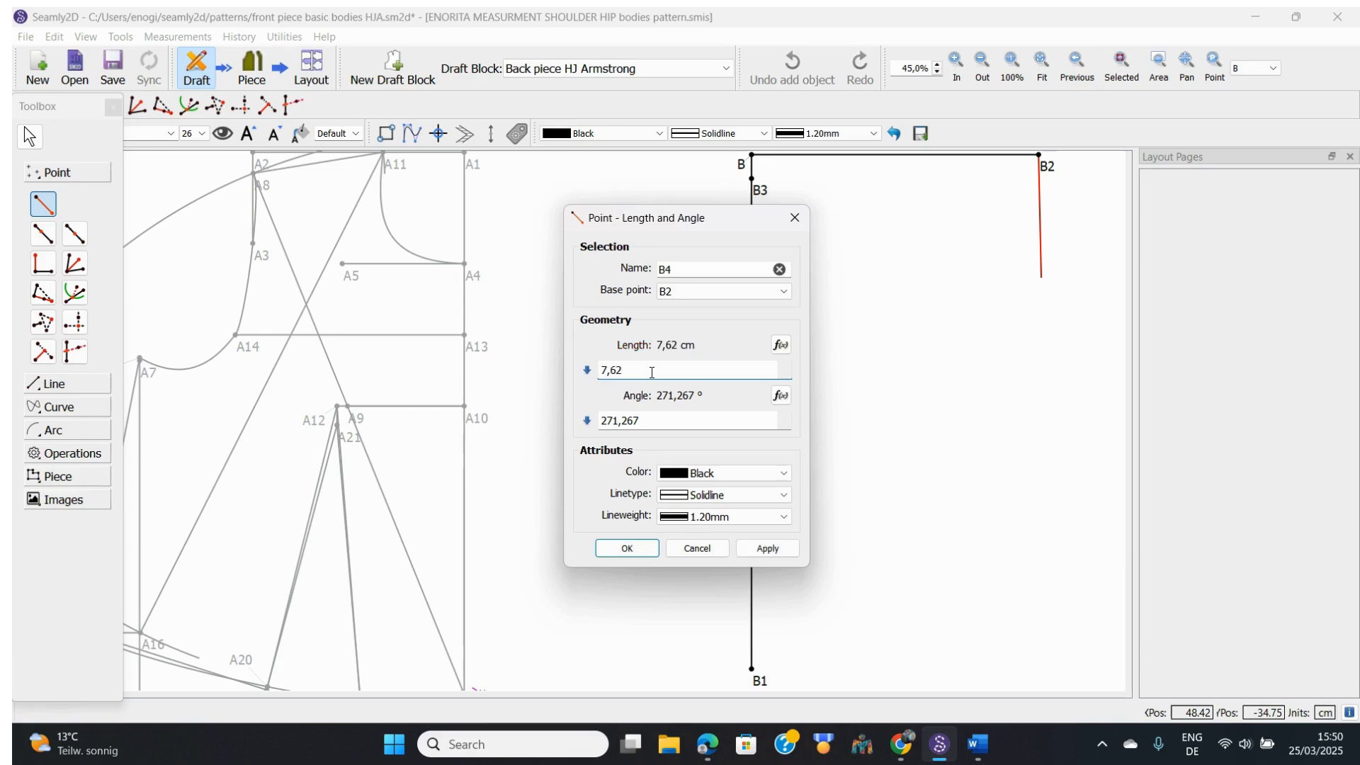
# Step: Set the angle to 270° and create point B4 vertically below B2
pyautogui.click(644, 416)
pyautogui.press('BackSpace')
pyautogui.press('BackSpace')
pyautogui.press('BackSpace')
pyautogui.press('BackSpace')
pyautogui.press('BackSpace')
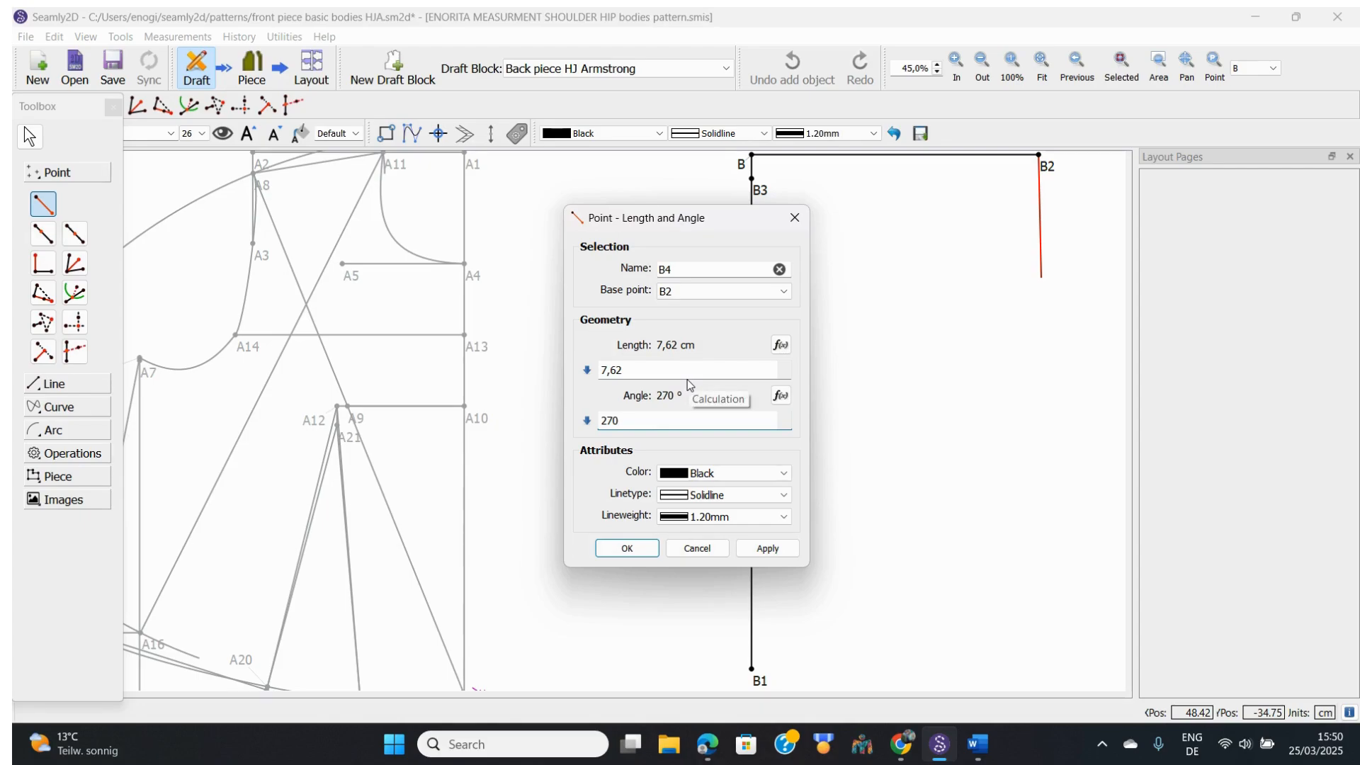
pyautogui.click(624, 551)
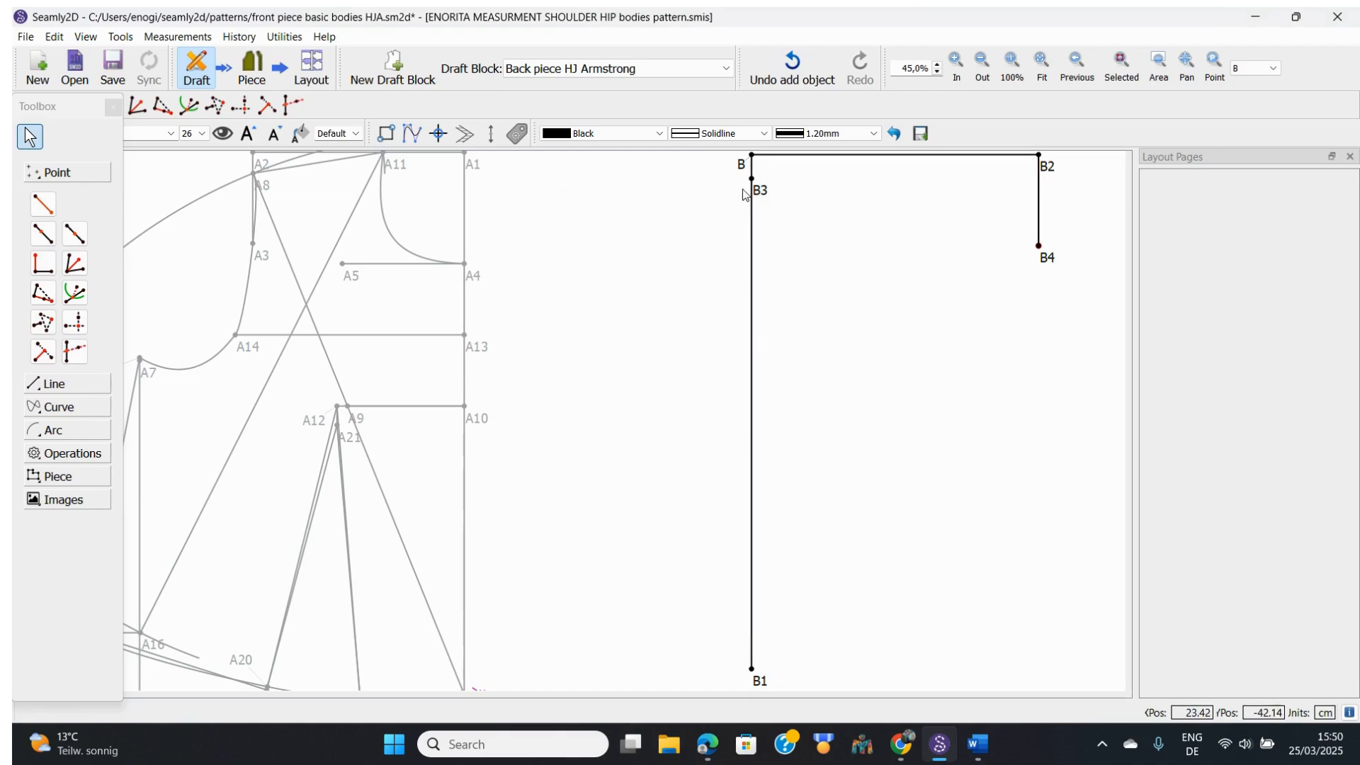
# Step: Place a Length and Angle point from B3, about 7.1 cm to its right
pyautogui.moveTo(767, 189)
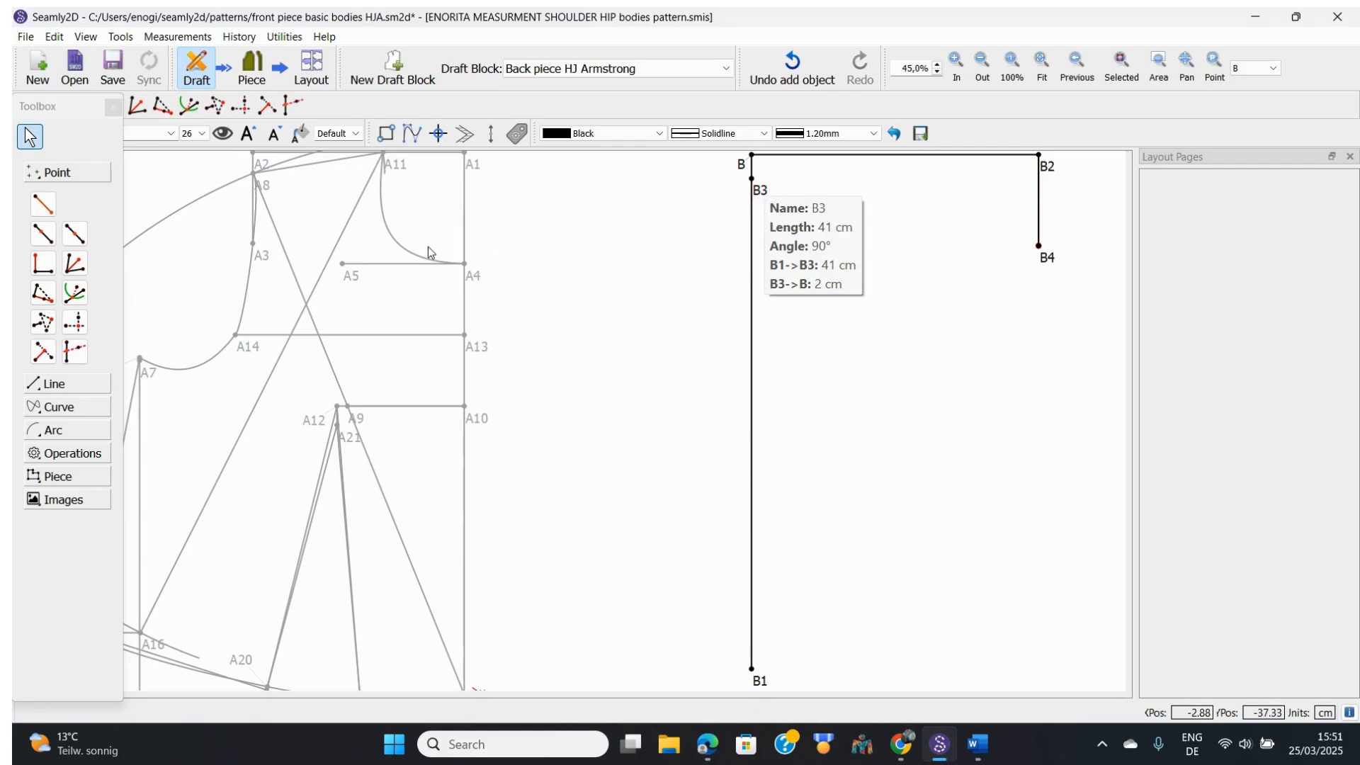
pyautogui.click(43, 204)
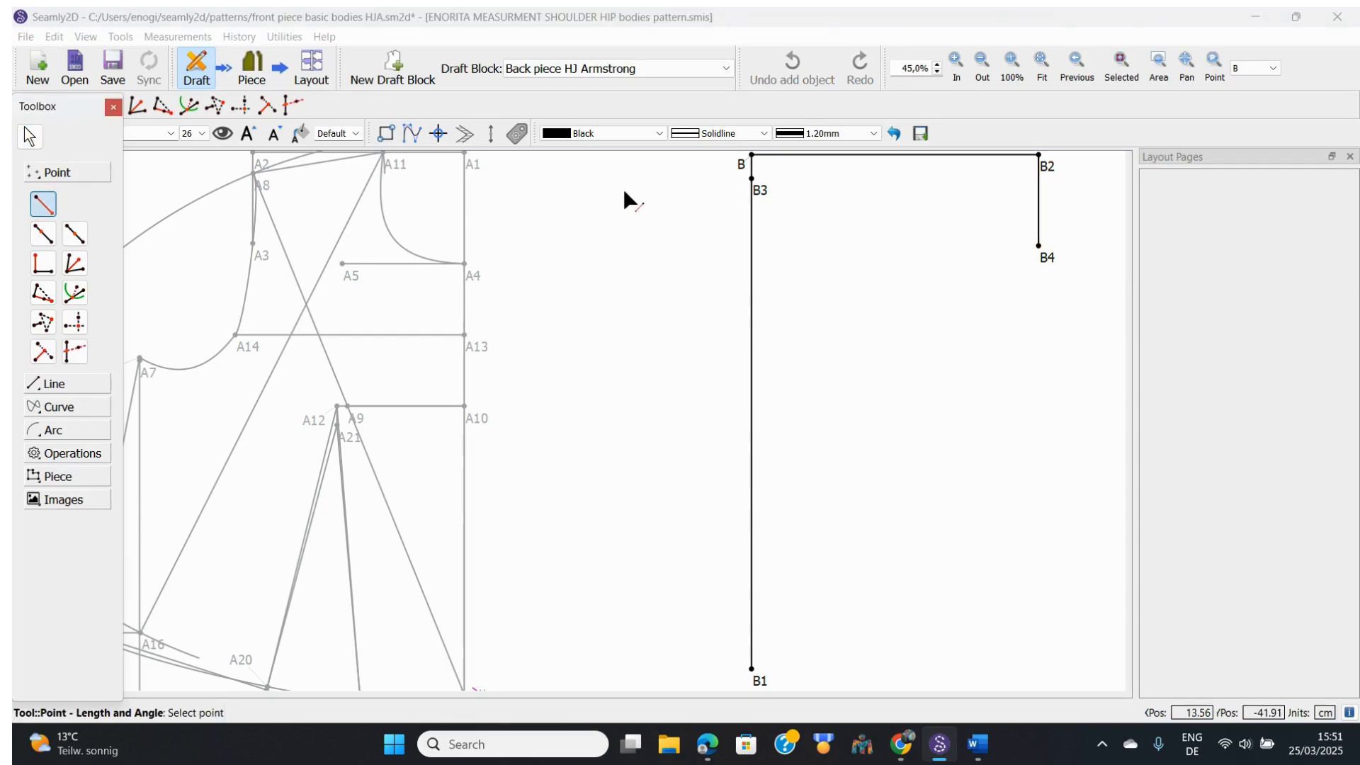
pyautogui.click(756, 189)
pyautogui.click(837, 180)
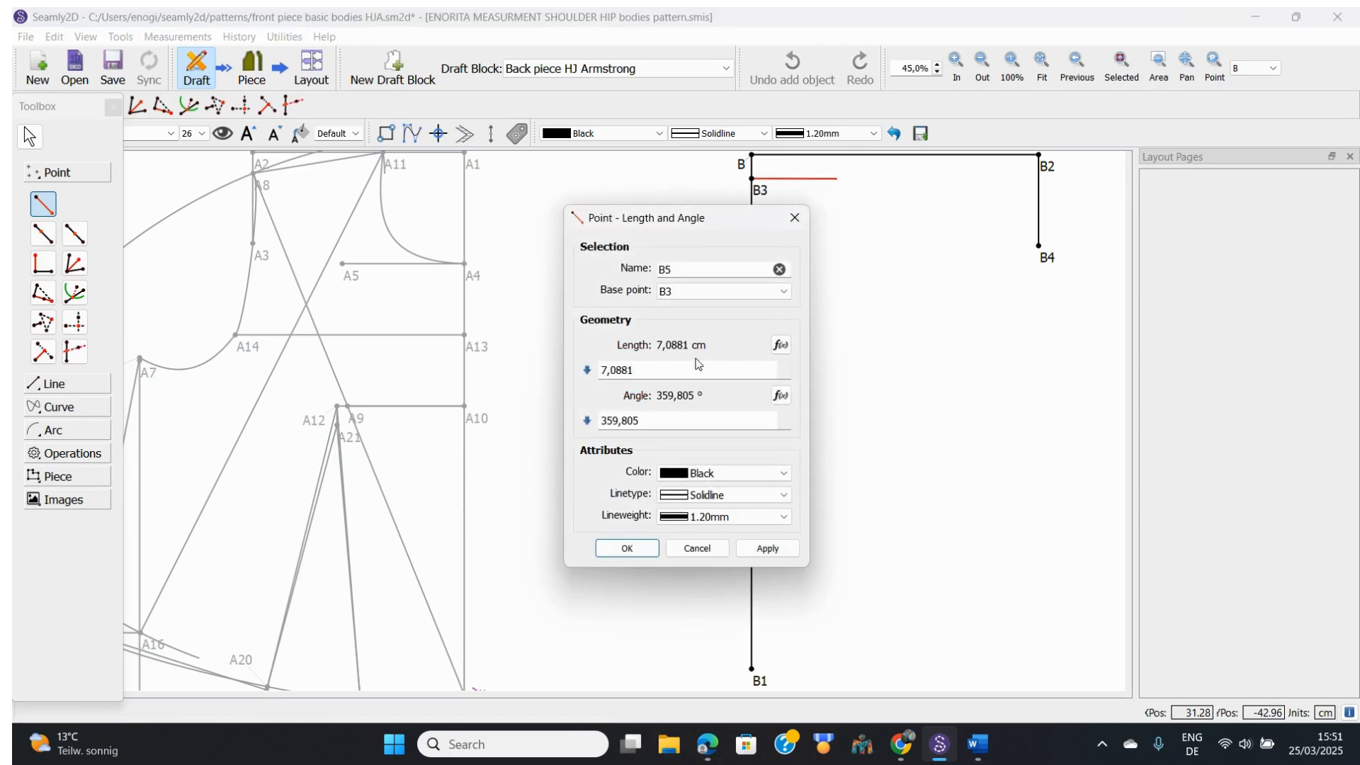
# Step: Set the length of point B5 to 10.16 cm
pyautogui.click(641, 370)
pyautogui.press('BackSpace')
pyautogui.press('BackSpace')
pyautogui.press('BackSpace')
pyautogui.press('BackSpace')
pyautogui.press('BackSpace')
pyautogui.write('10,')
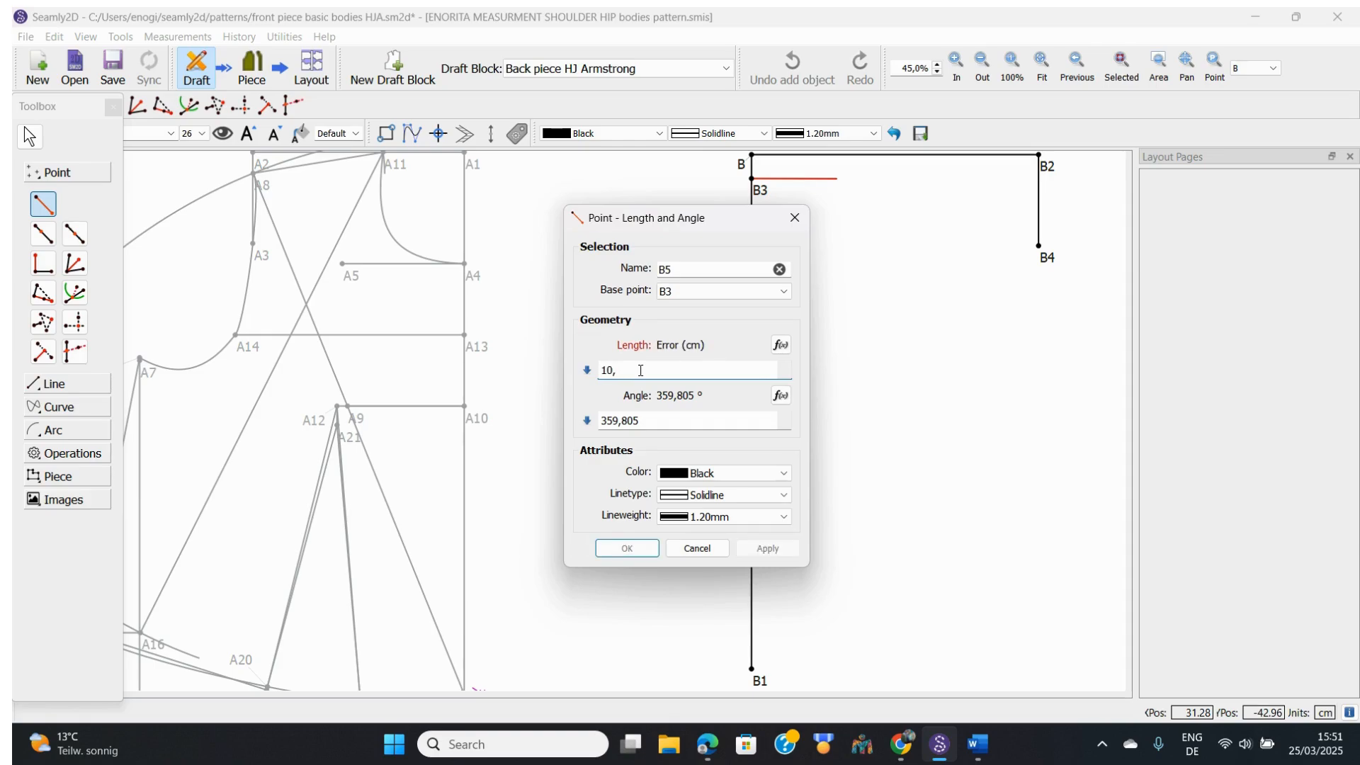
pyautogui.write('16')
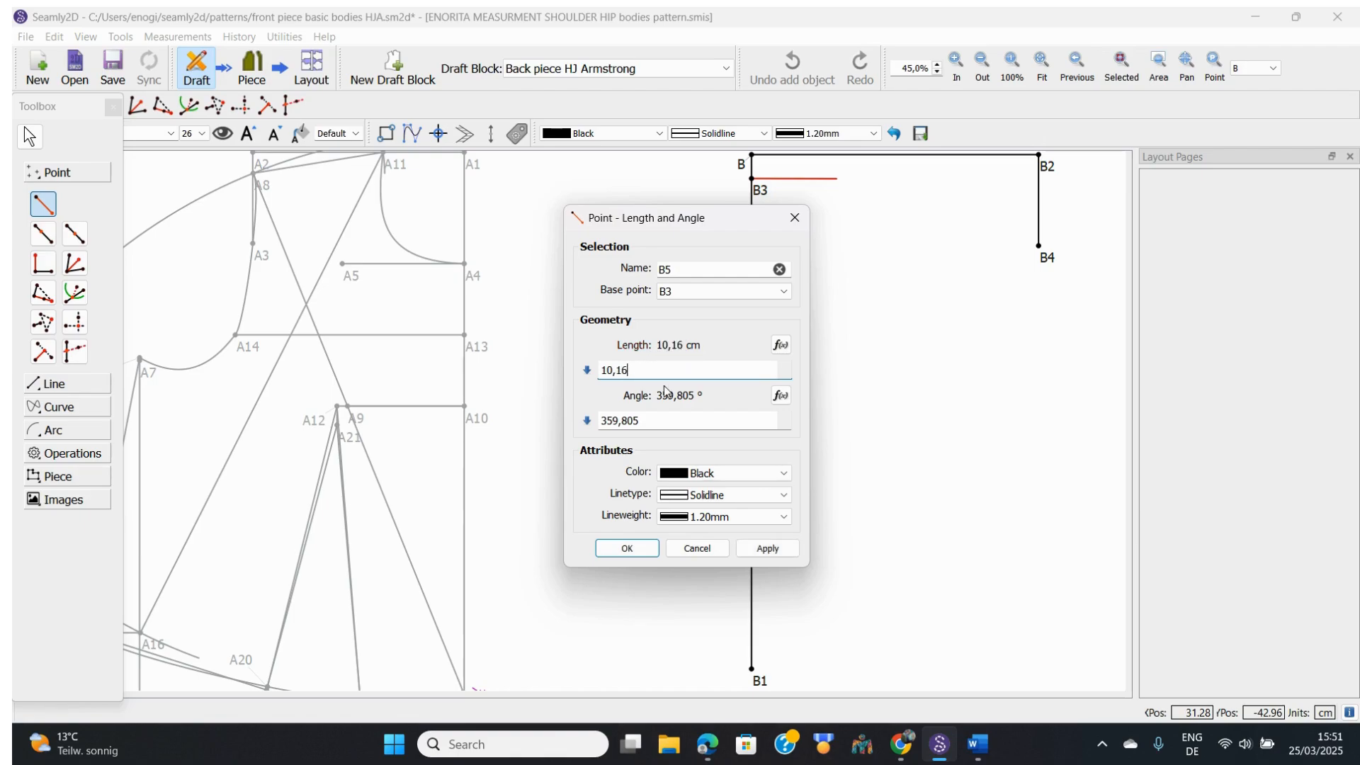
# Step: Set the angle to 360° and create point B5 horizontally to the right of B3
pyautogui.click(644, 419)
pyautogui.press('BackSpace')
pyautogui.press('BackSpace')
pyautogui.press('BackSpace')
pyautogui.press('BackSpace')
pyautogui.press('BackSpace')
pyautogui.press('BackSpace')
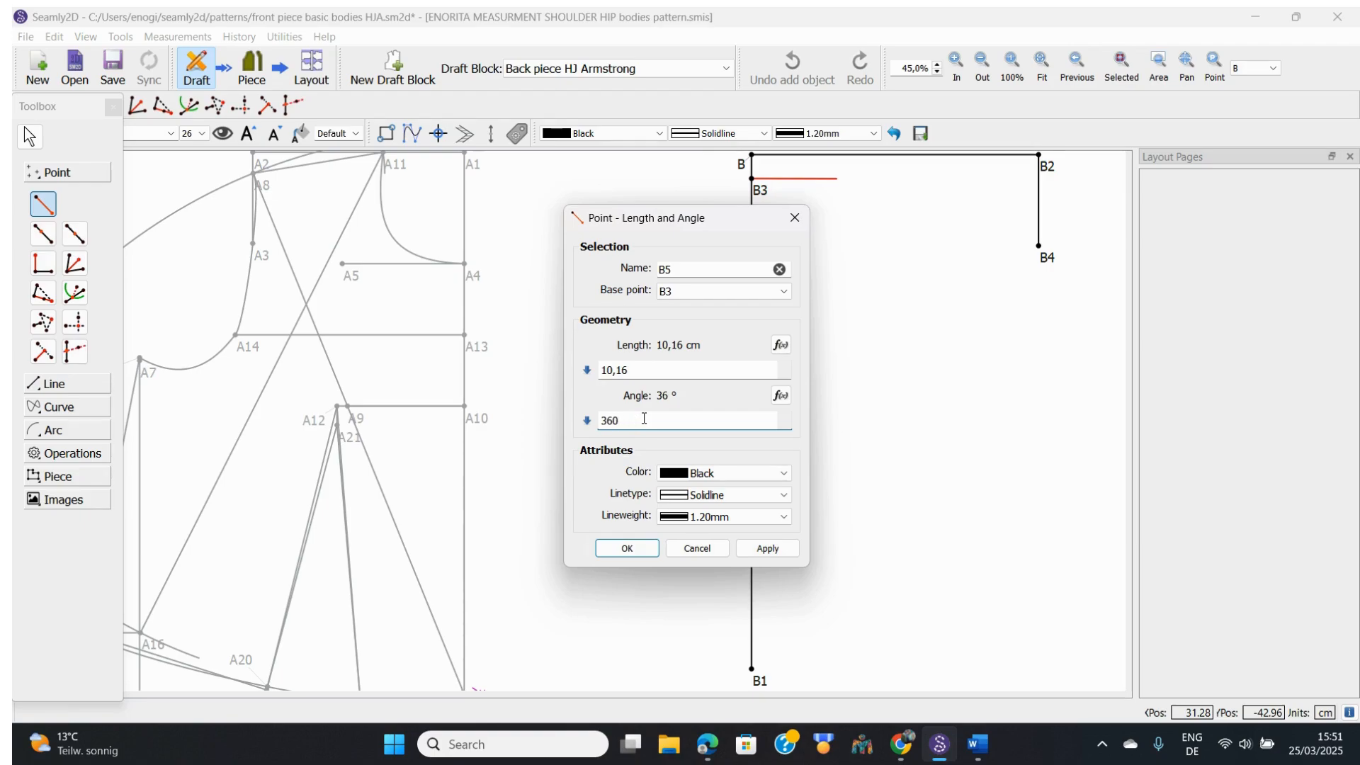
pyautogui.click(627, 548)
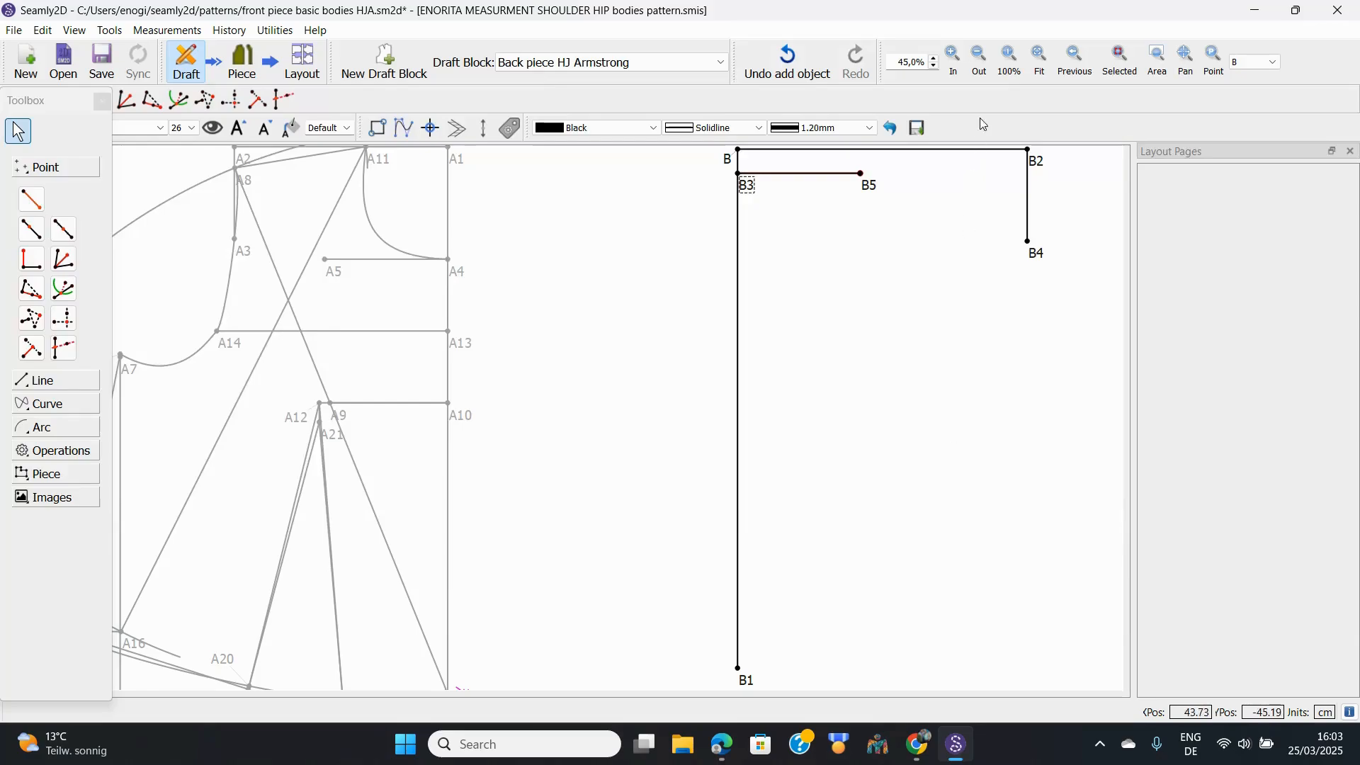
# Step: Switch to Edge and examine Figures 6 and 7 of the back bodice draft in the Helen Joseph-Armstrong basic body block PDF
pyautogui.click(980, 59)
pyautogui.click(979, 59)
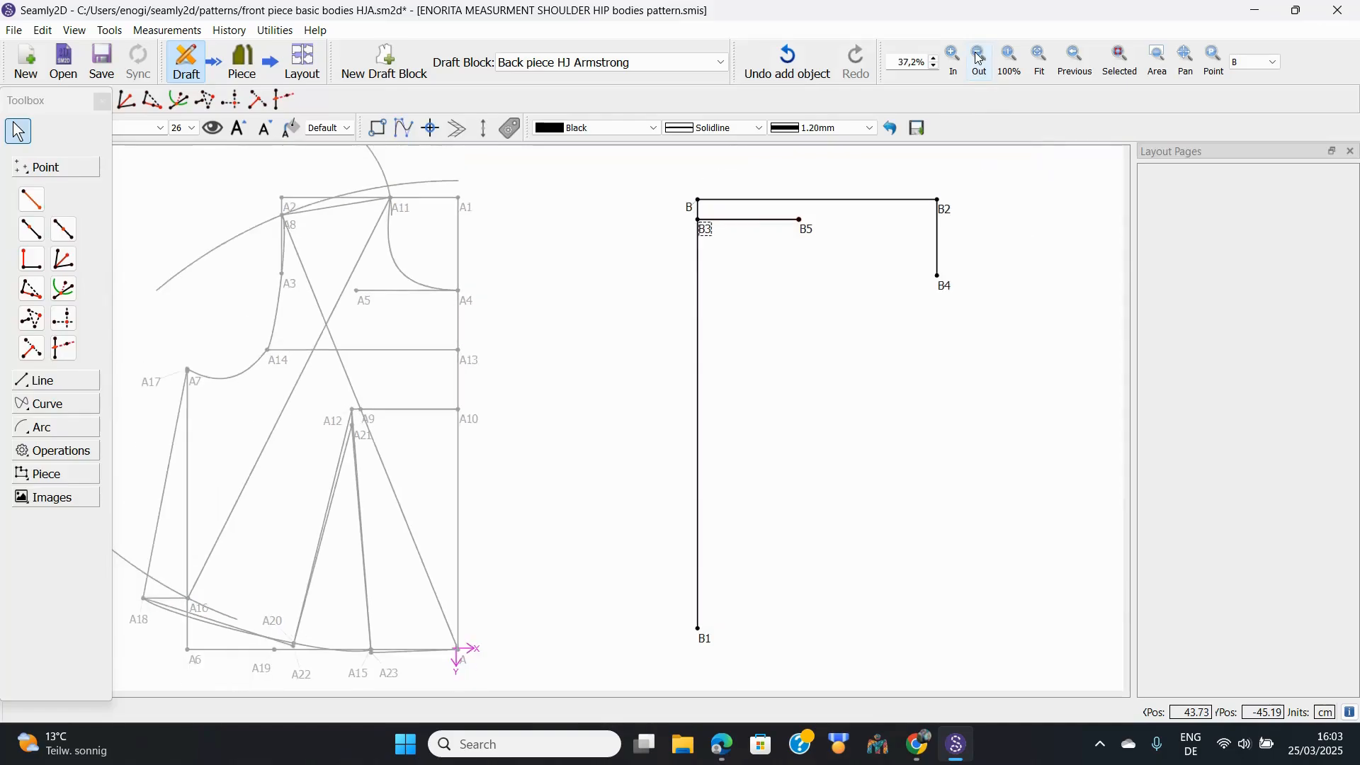
pyautogui.click(979, 60)
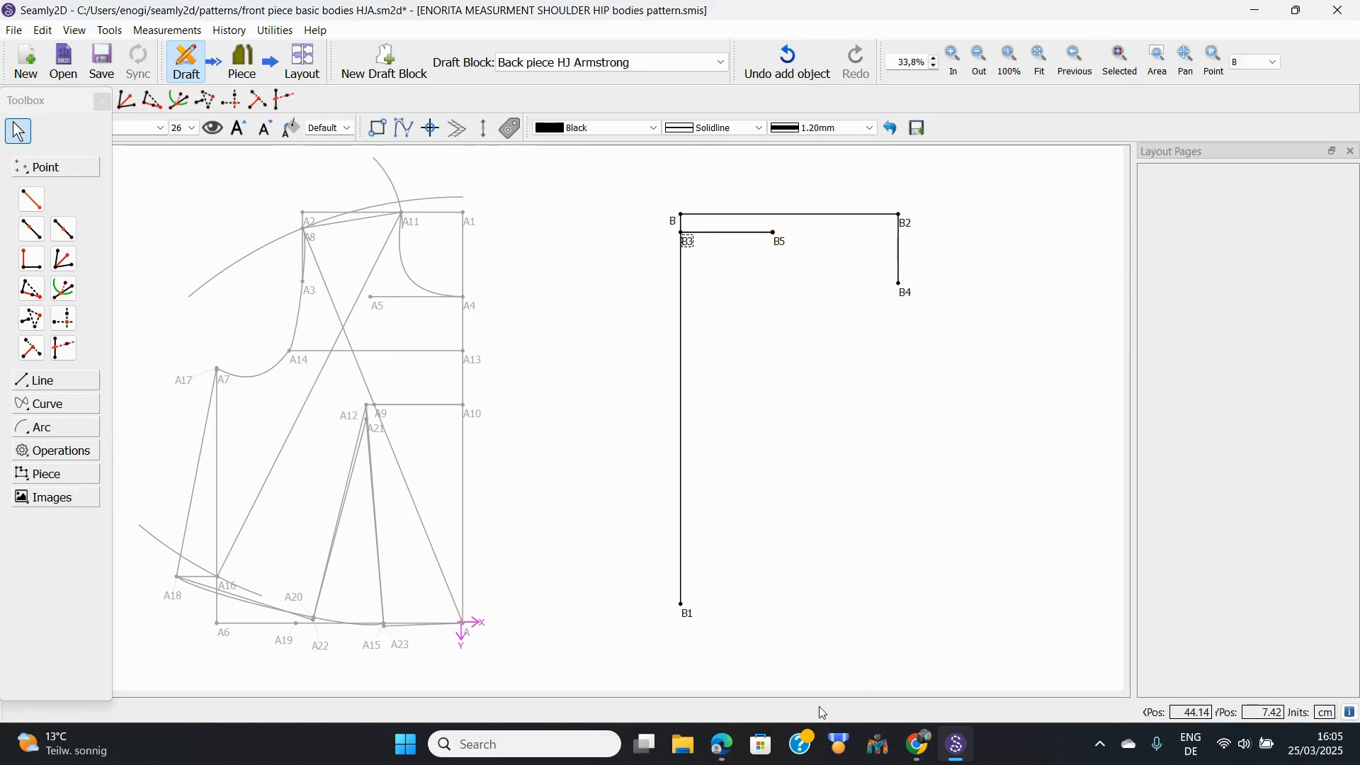
pyautogui.click(724, 745)
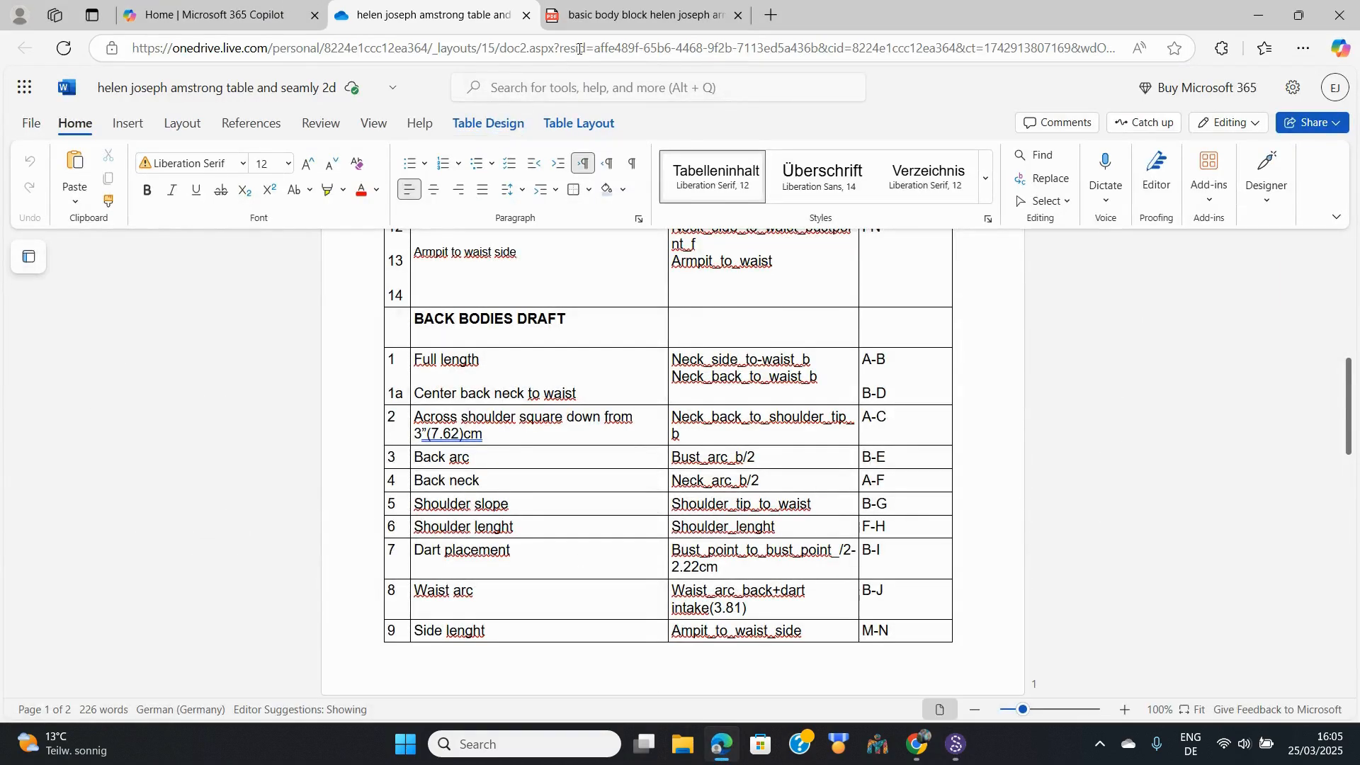
pyautogui.click(615, 27)
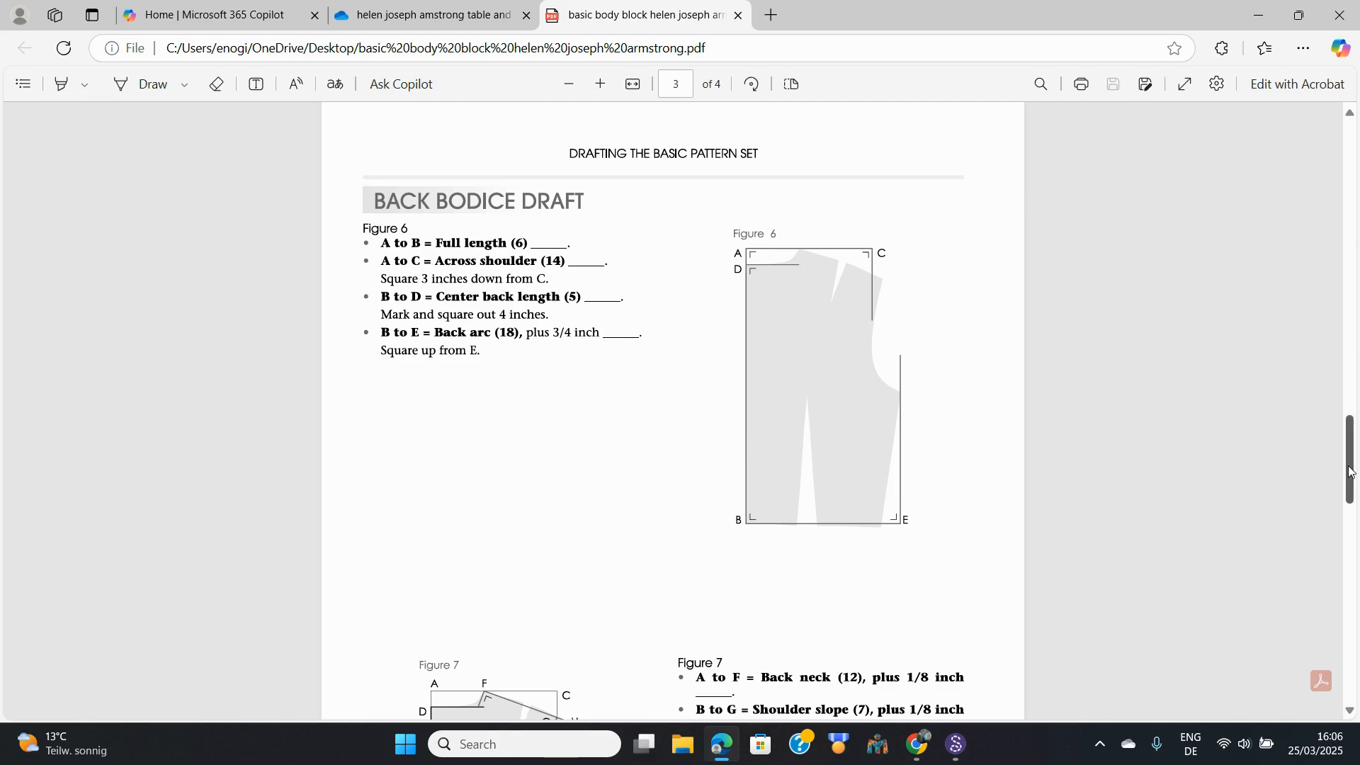
pyautogui.moveTo(1351, 471); pyautogui.dragTo(1352, 540)
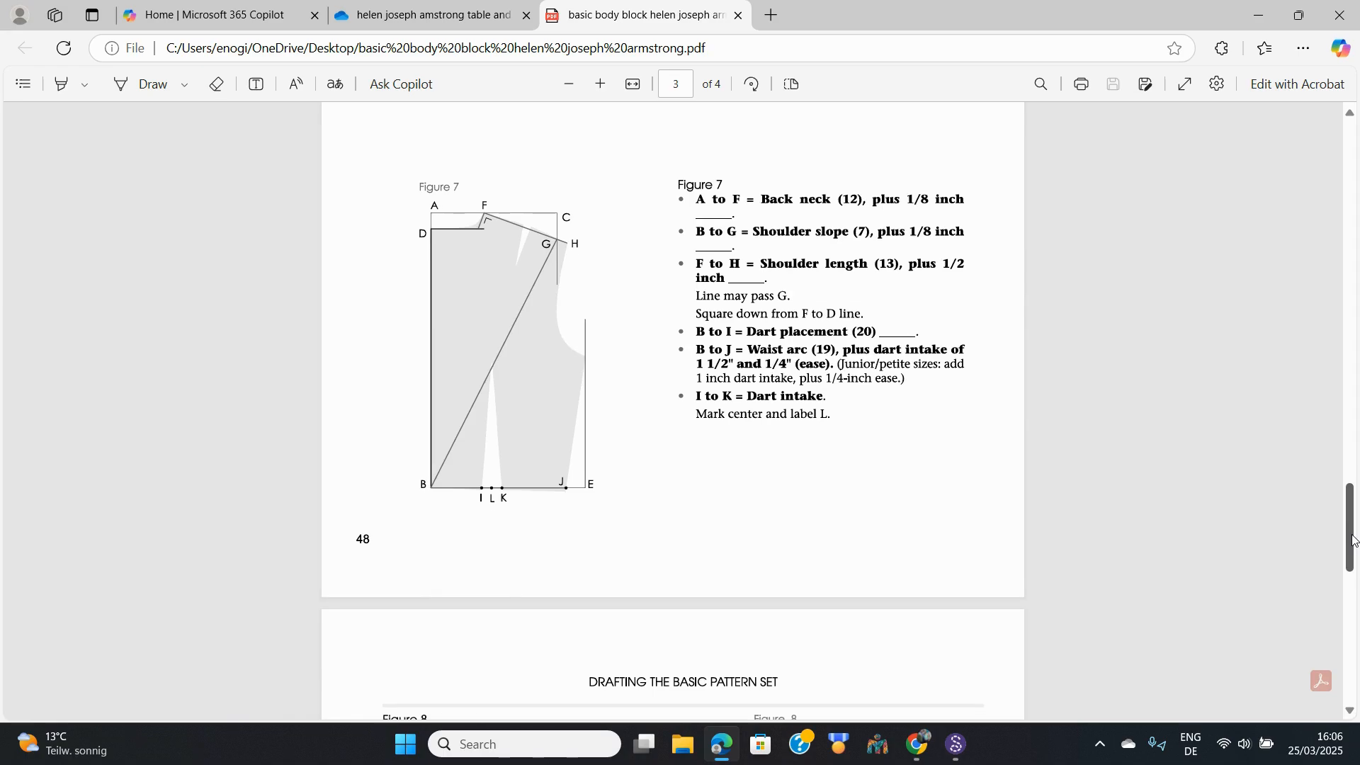
pyautogui.moveTo(1352, 540); pyautogui.dragTo(1344, 457)
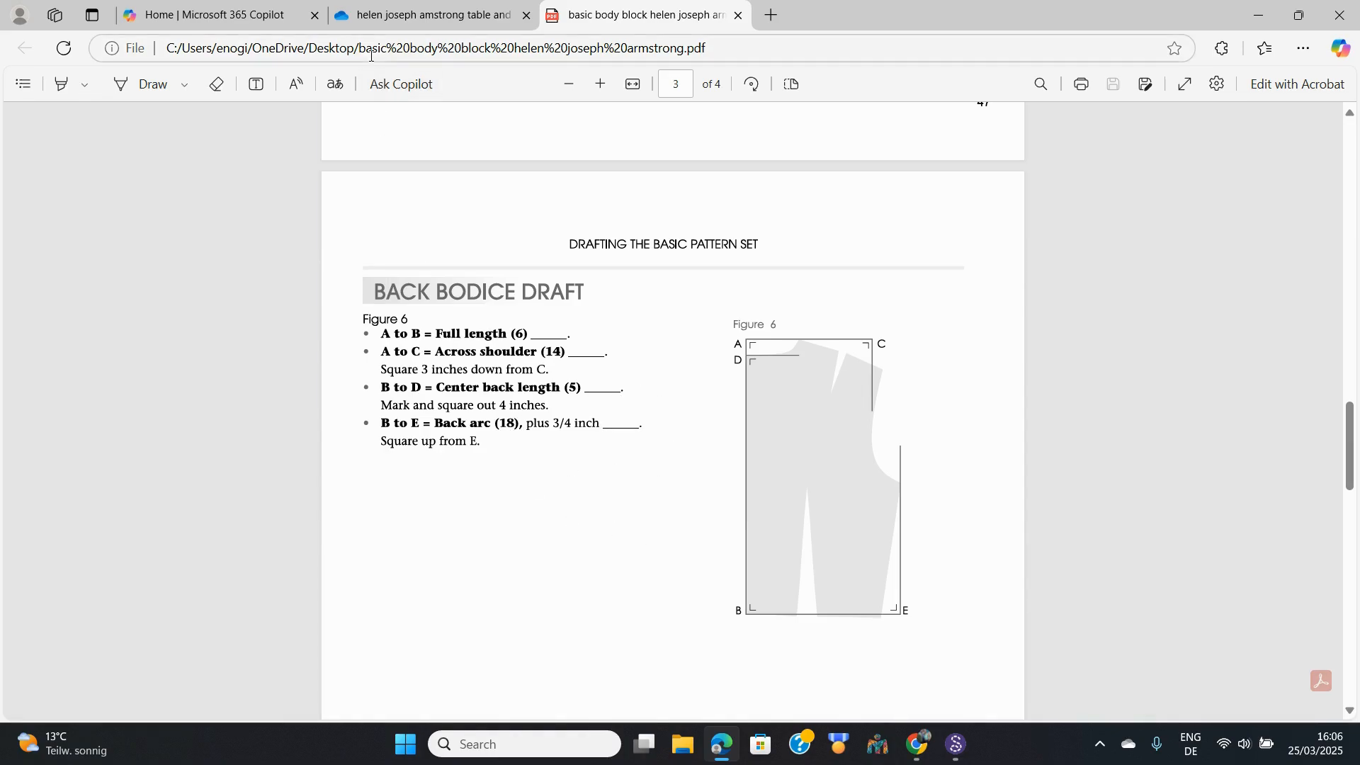
# Step: Return to the Word measurement table and review its Seamly2D names and pattern distances from the first row
pyautogui.click(402, 17)
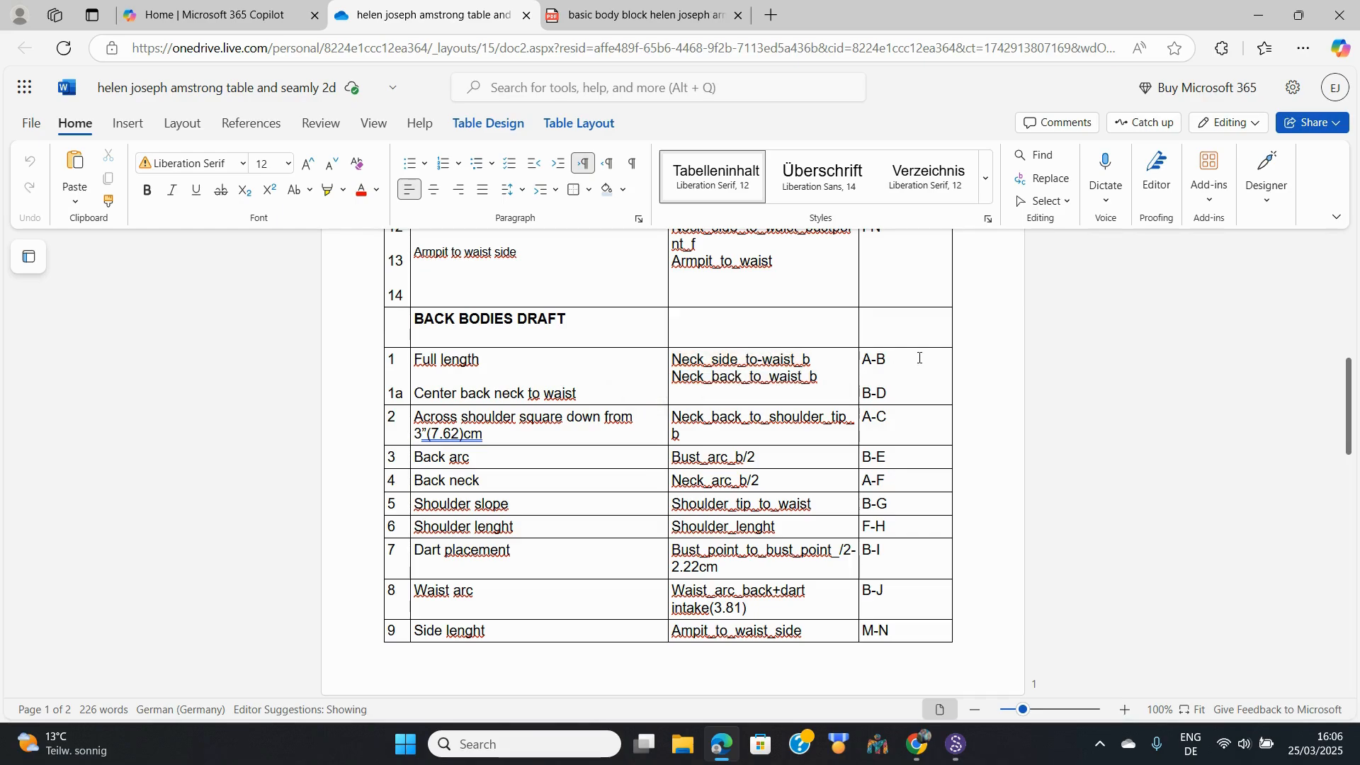
pyautogui.moveTo(1351, 410); pyautogui.dragTo(1334, 262)
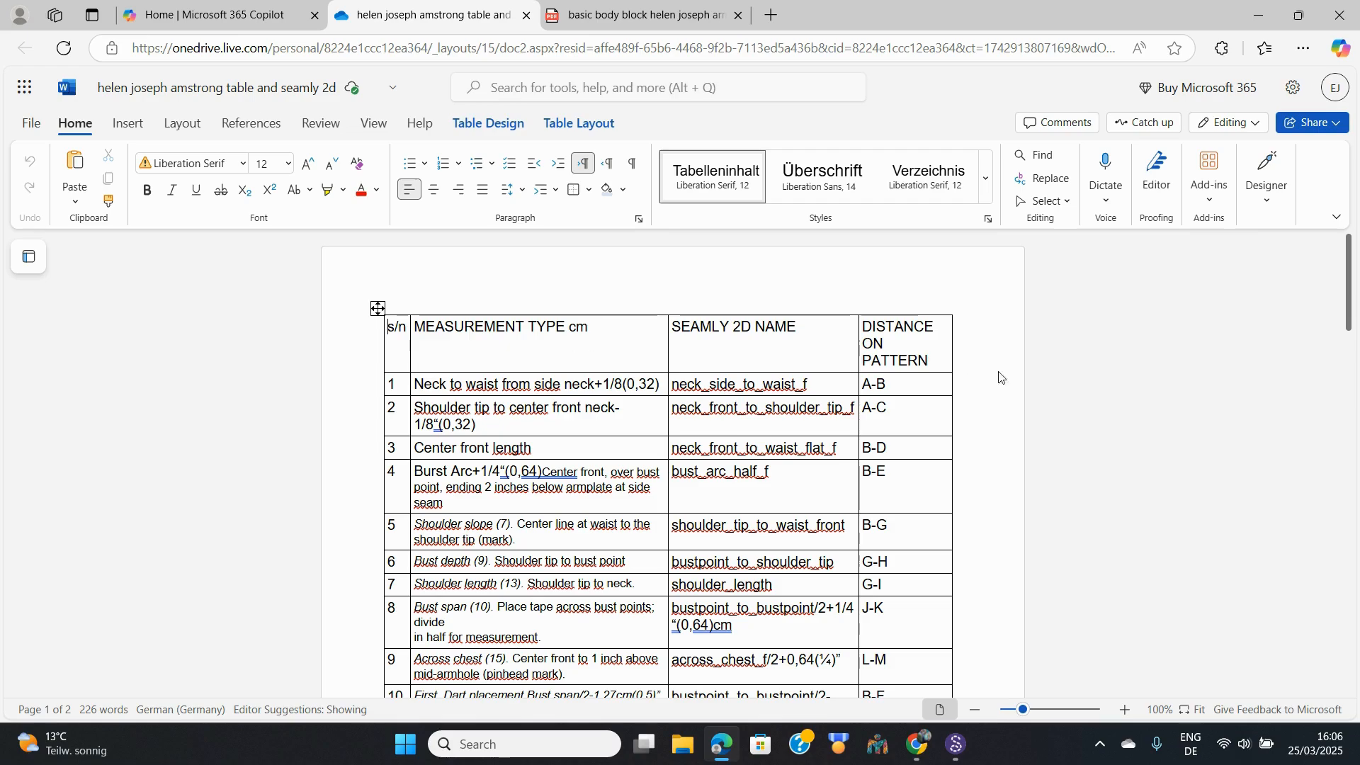
pyautogui.moveTo(1349, 306); pyautogui.dragTo(1353, 327)
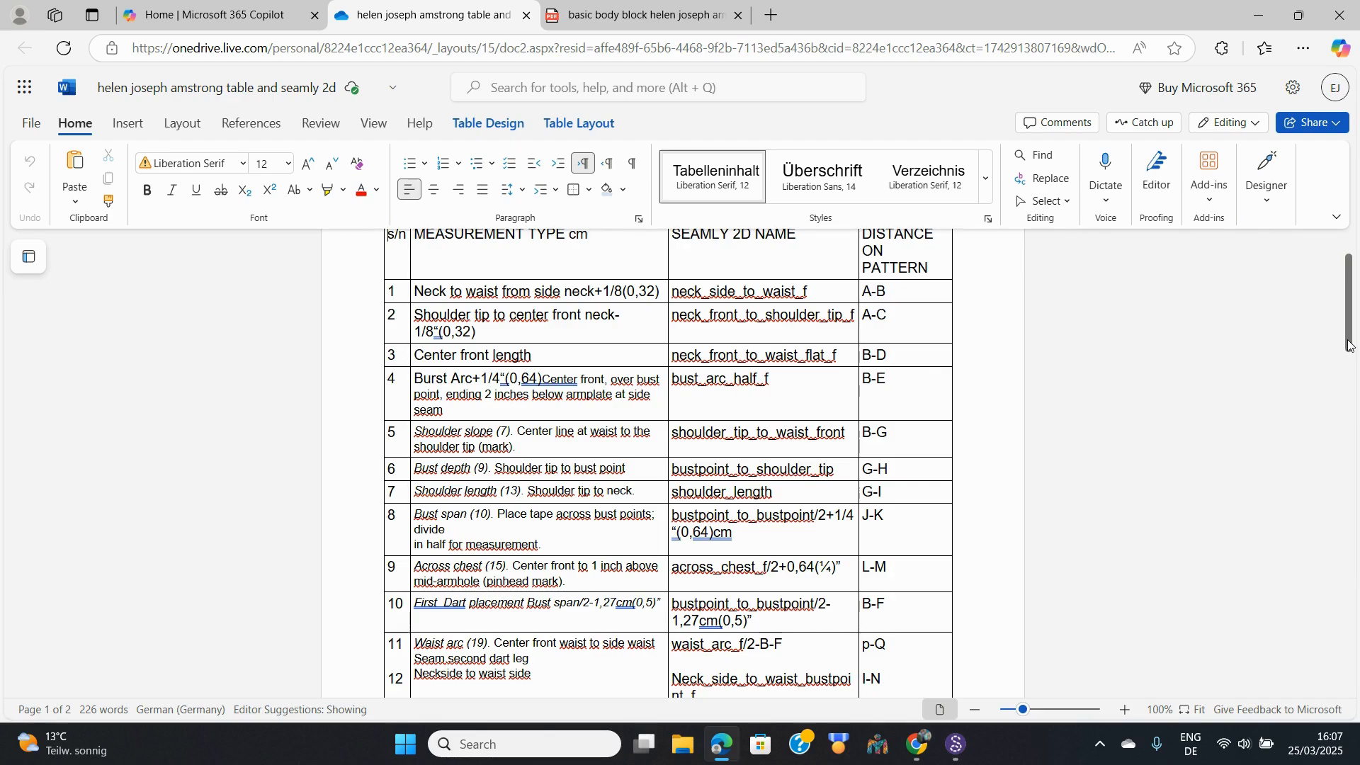
# Step: Review the back bodice draft rows of the Word measurement table and switch back to the Seamly2D window with the Back piece HJ Armstrong block
pyautogui.moveTo(1349, 344); pyautogui.dragTo(1356, 440)
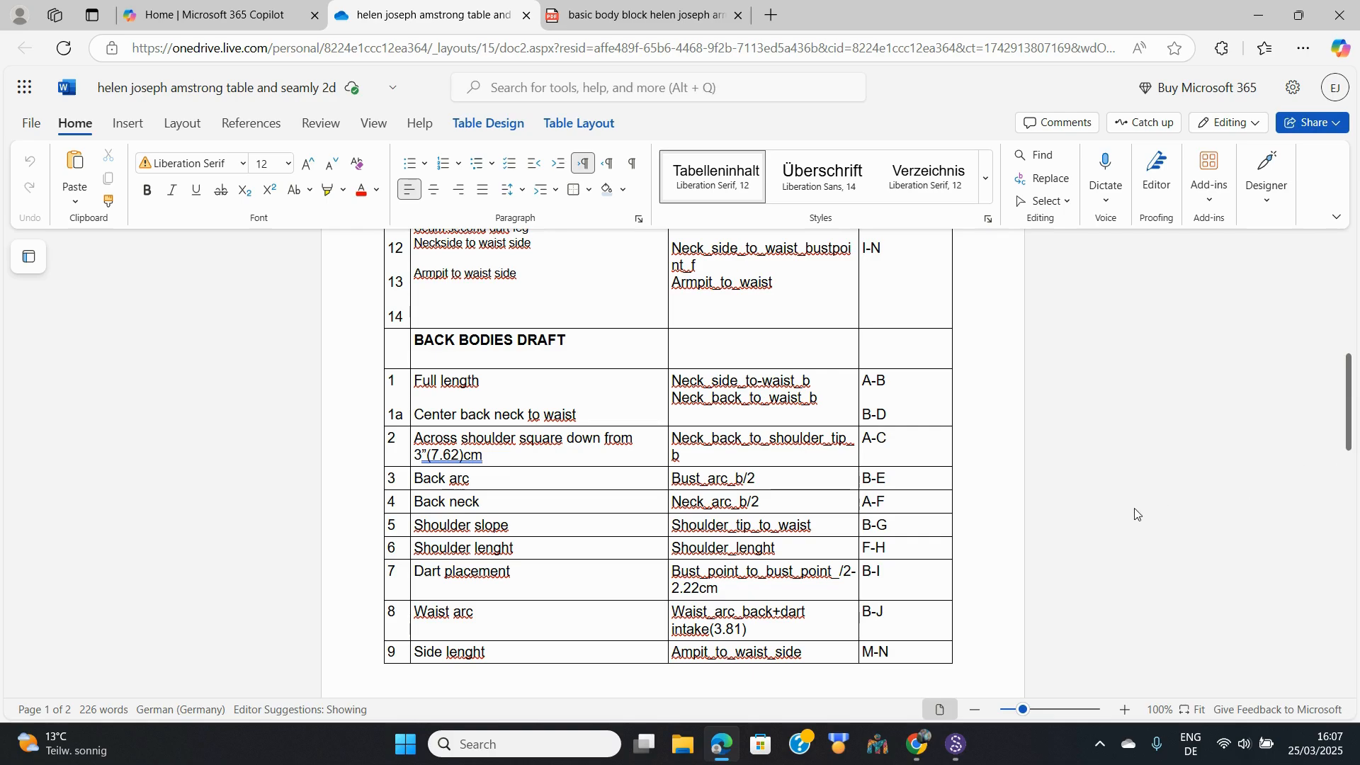
pyautogui.click(953, 748)
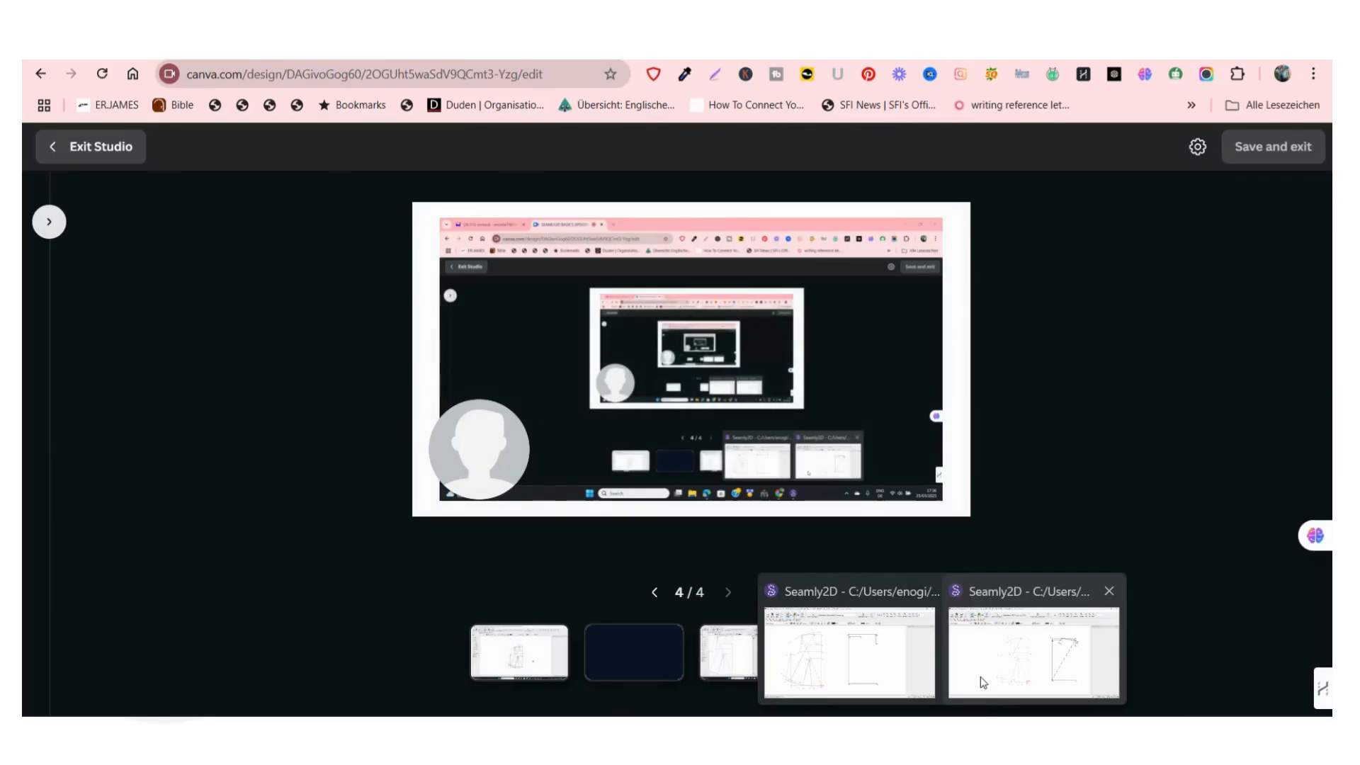
pyautogui.click(980, 677)
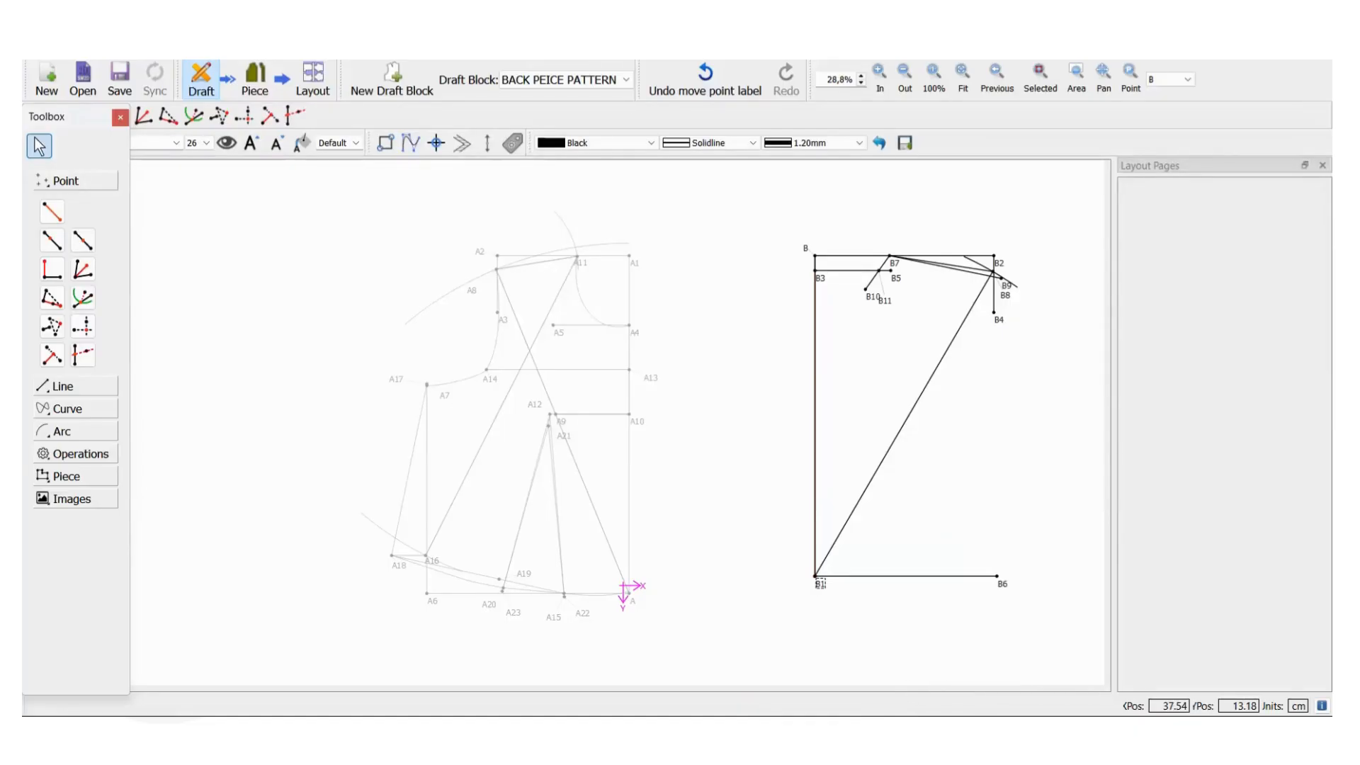
pyautogui.click(911, 677)
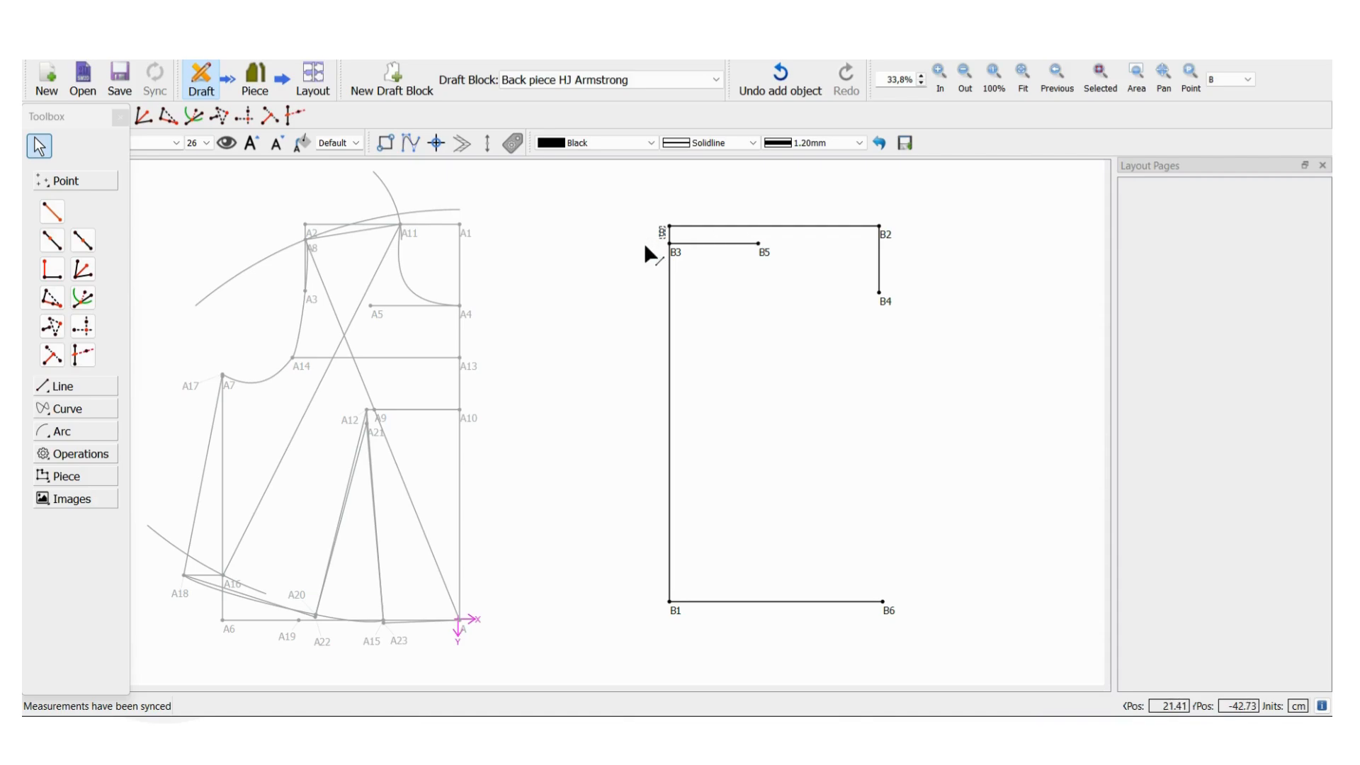
# Step: Move point B's label clear of the corner and create a point on line B–B2 at length neck_arc_half_b from B
pyautogui.moveTo(646, 233)
pyautogui.mouseDown()
pyautogui.moveTo(626, 245)
pyautogui.moveTo(654, 216)
pyautogui.moveTo(654, 235)
pyautogui.mouseUp()
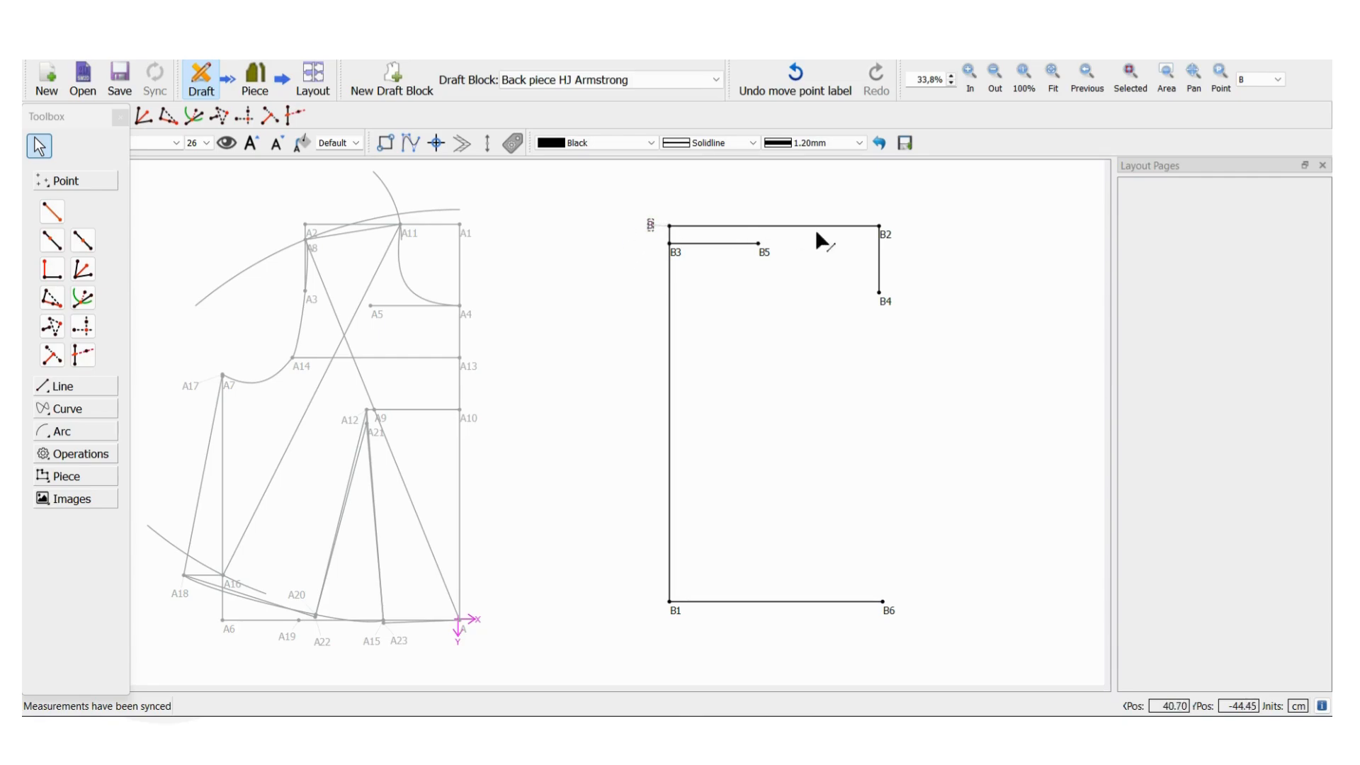
pyautogui.click(56, 245)
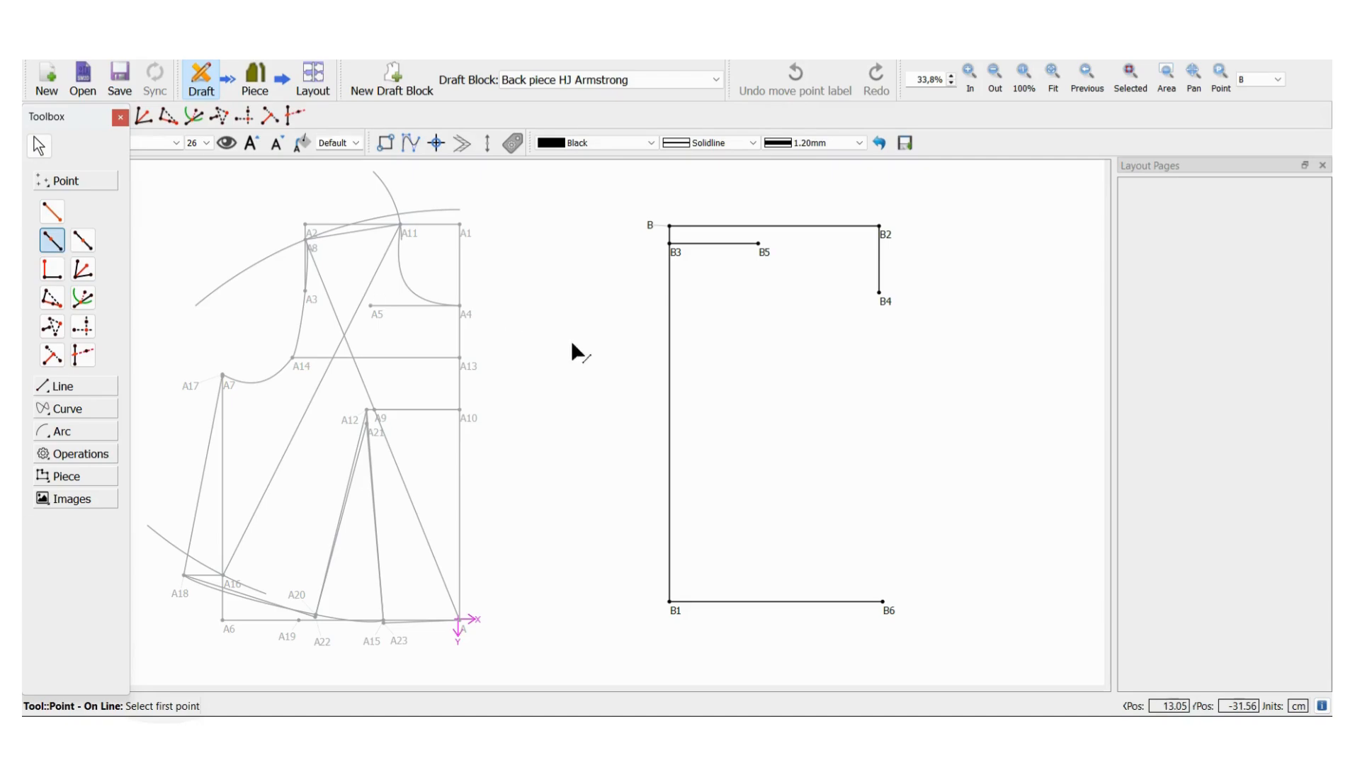
pyautogui.click(650, 226)
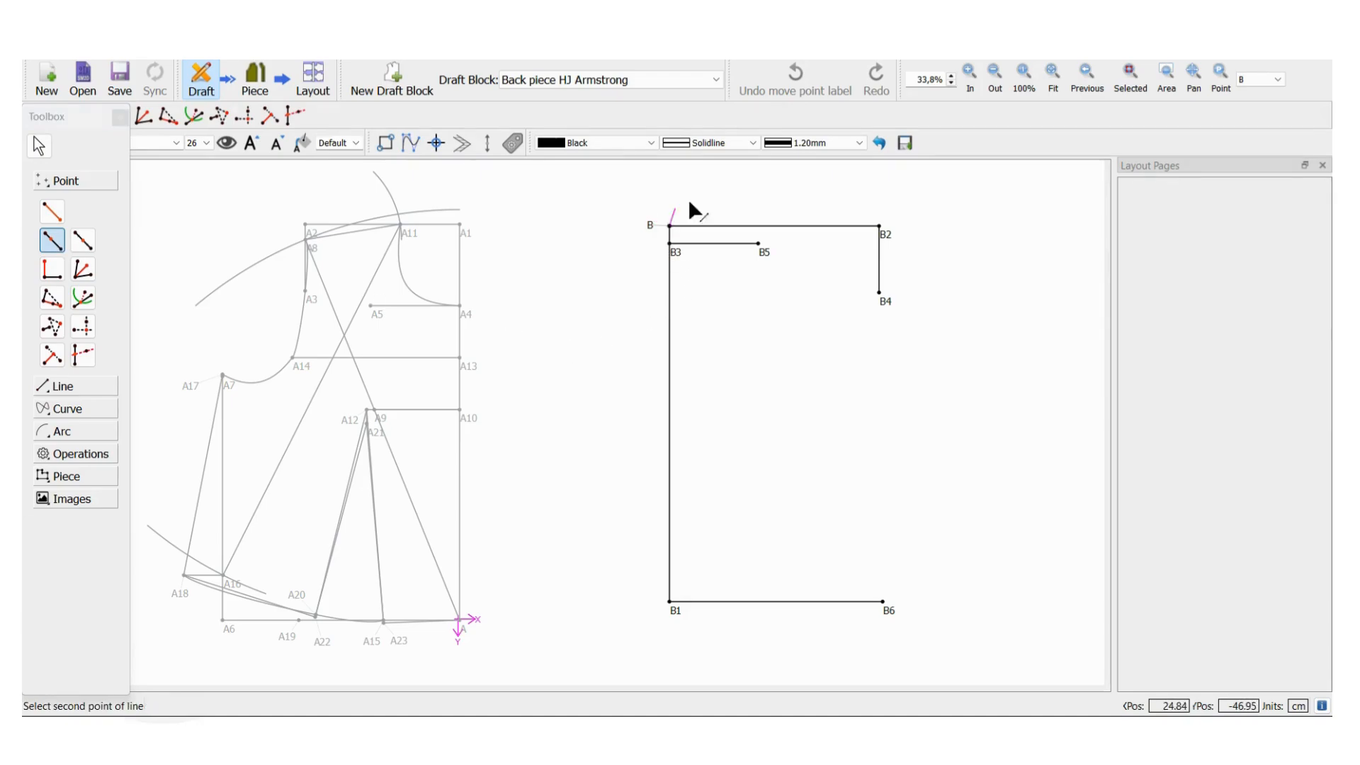
pyautogui.click(887, 236)
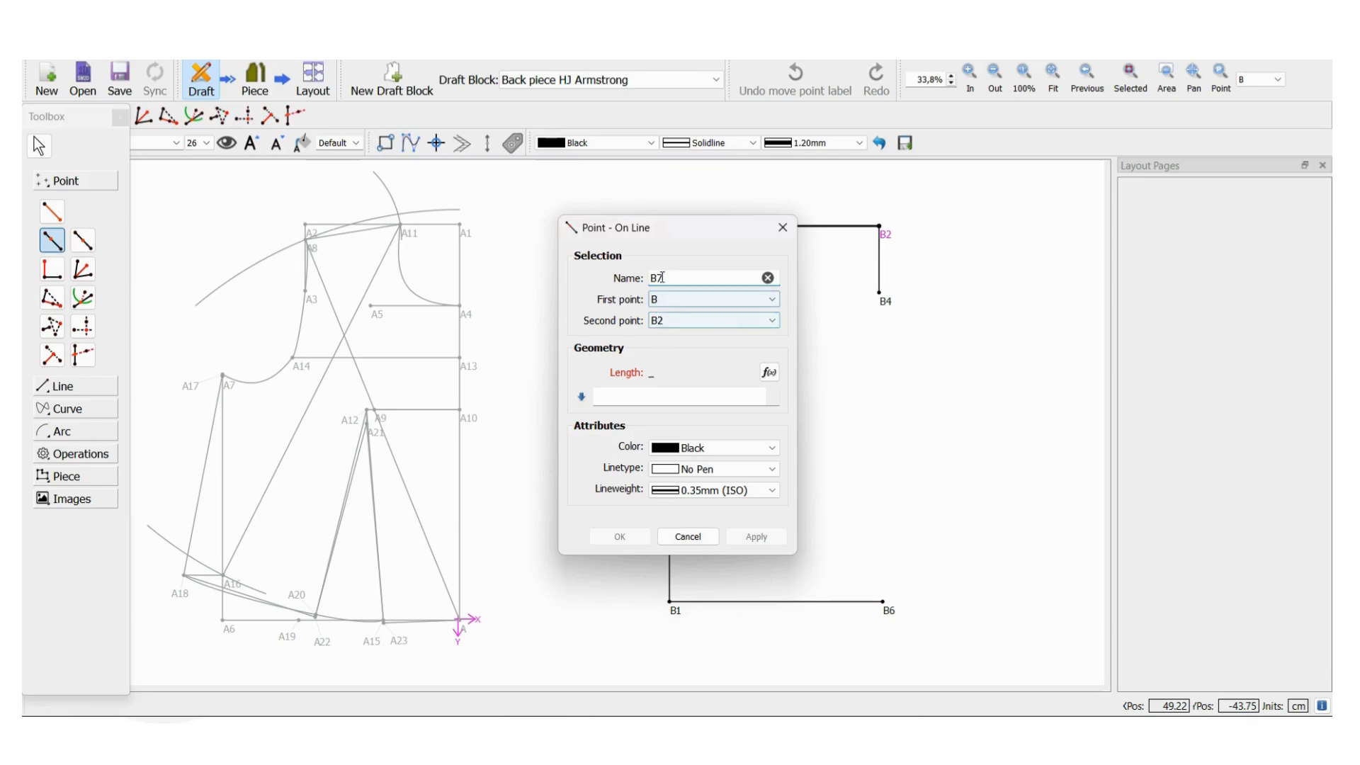
pyautogui.click(769, 372)
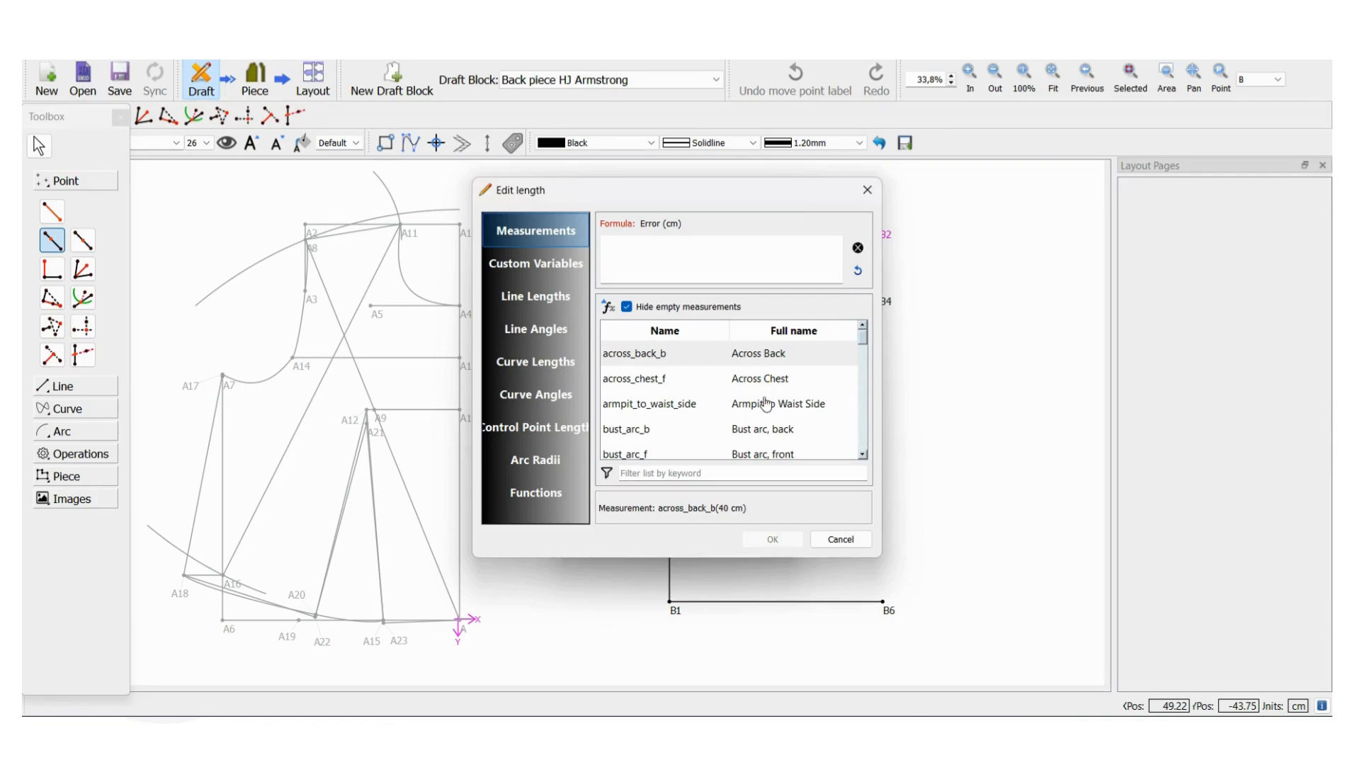
pyautogui.click(655, 473)
pyautogui.write('nec')
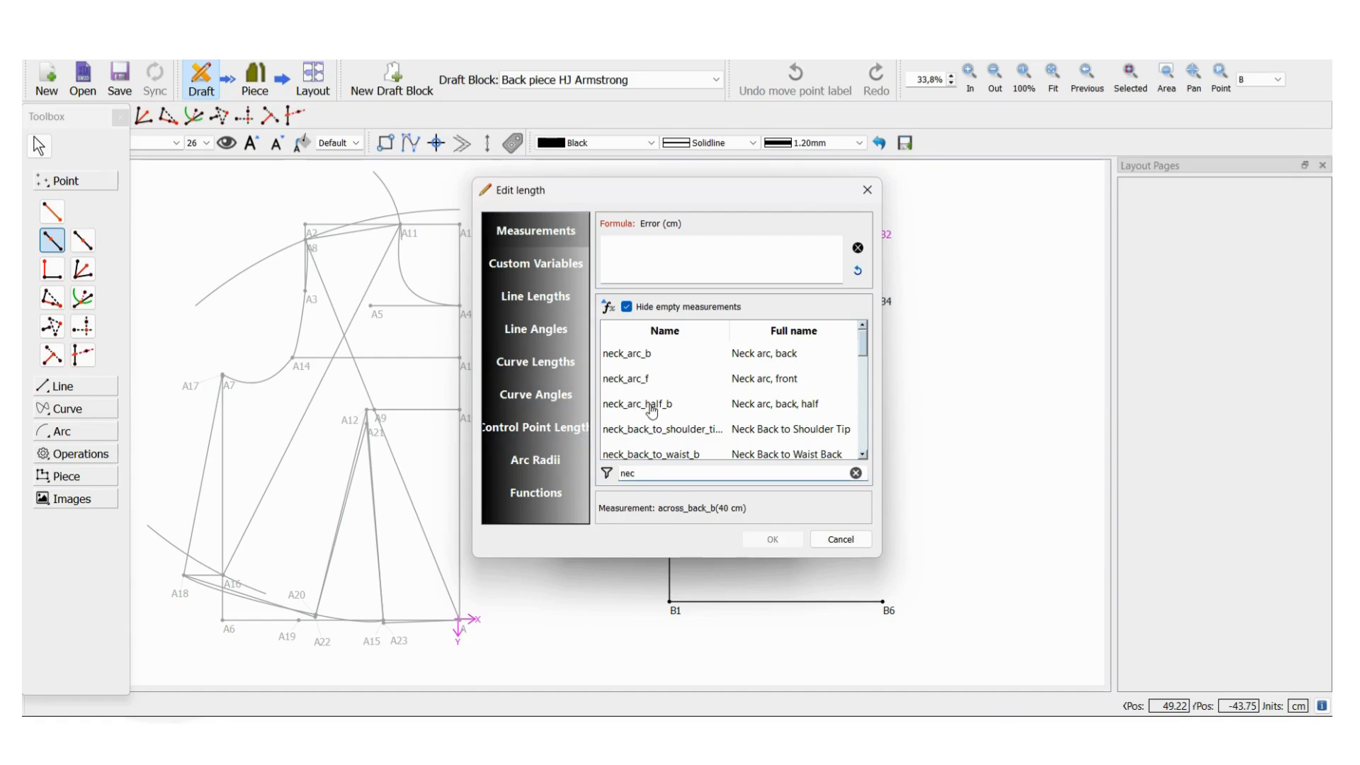
pyautogui.moveTo(646, 407); pyautogui.dragTo(652, 412)
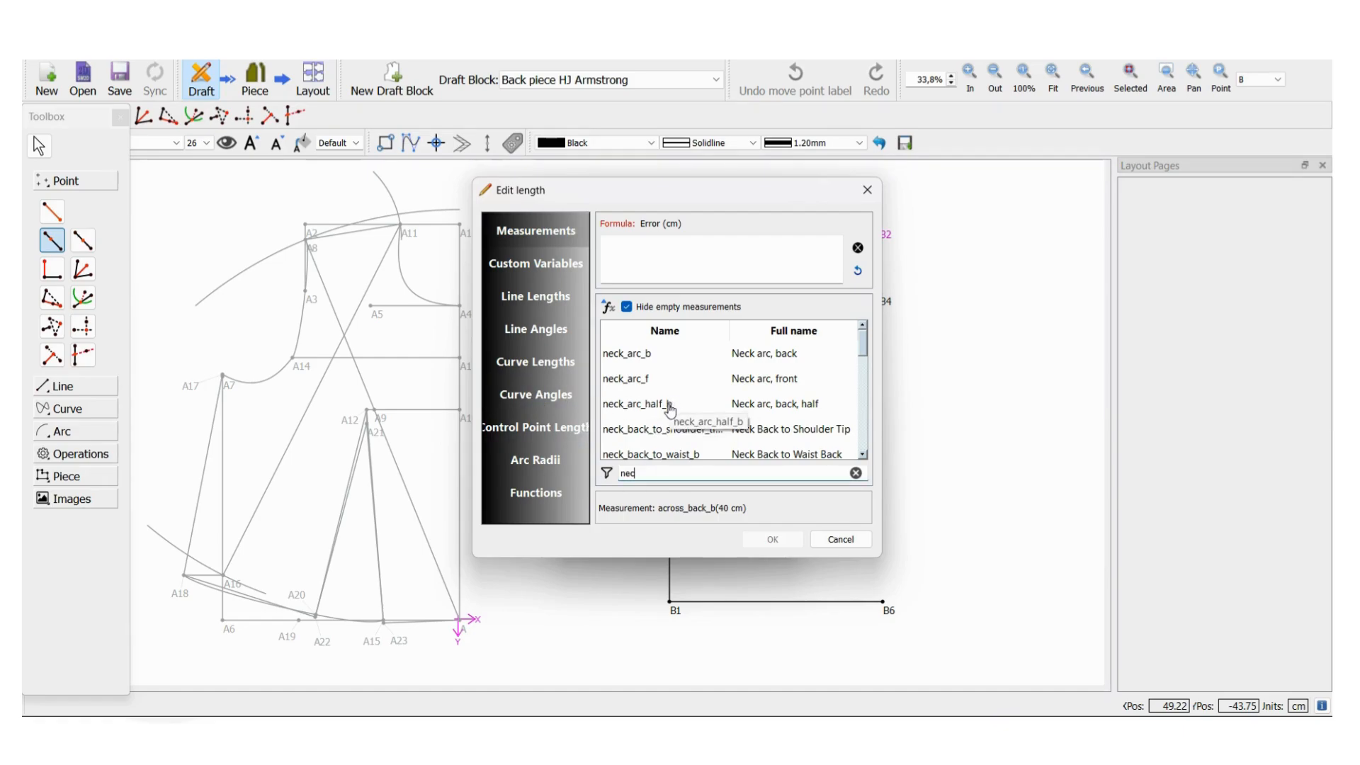
pyautogui.doubleClick(671, 408)
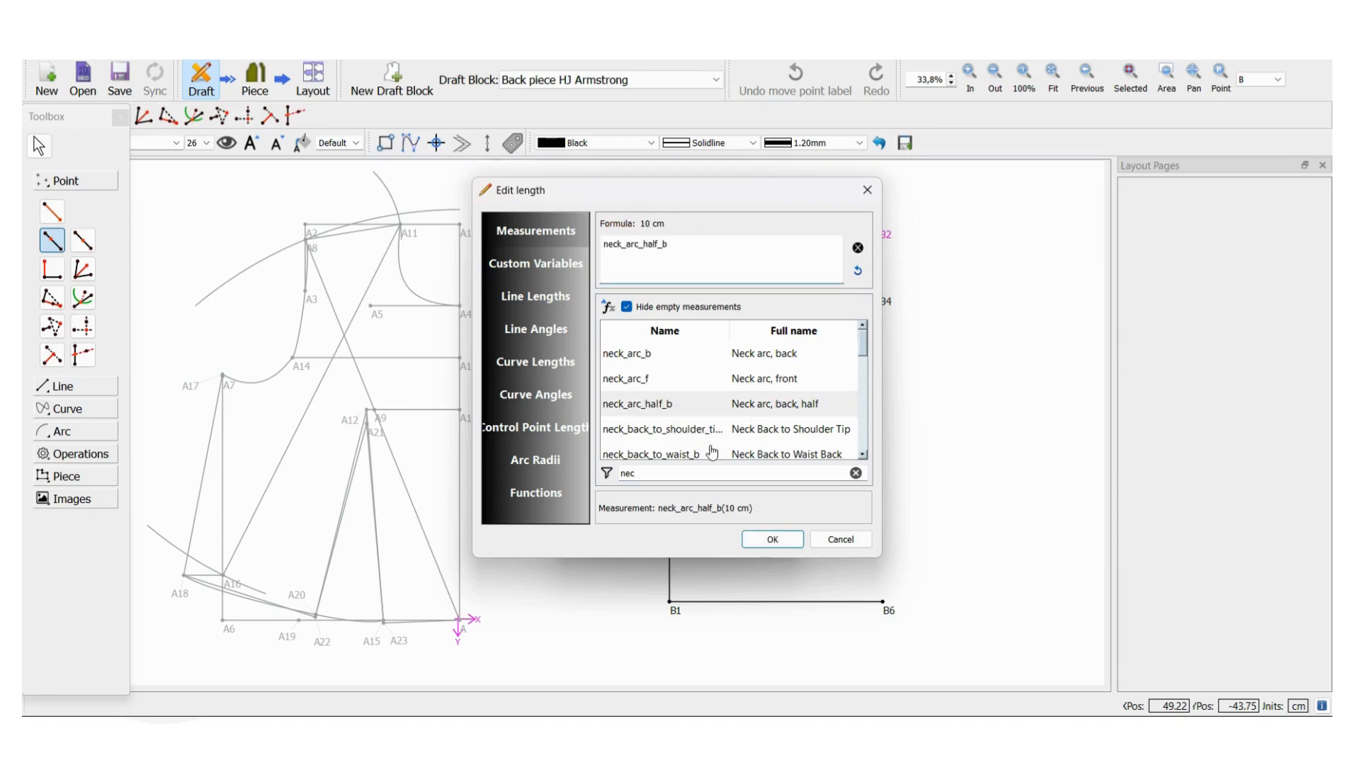
pyautogui.click(765, 544)
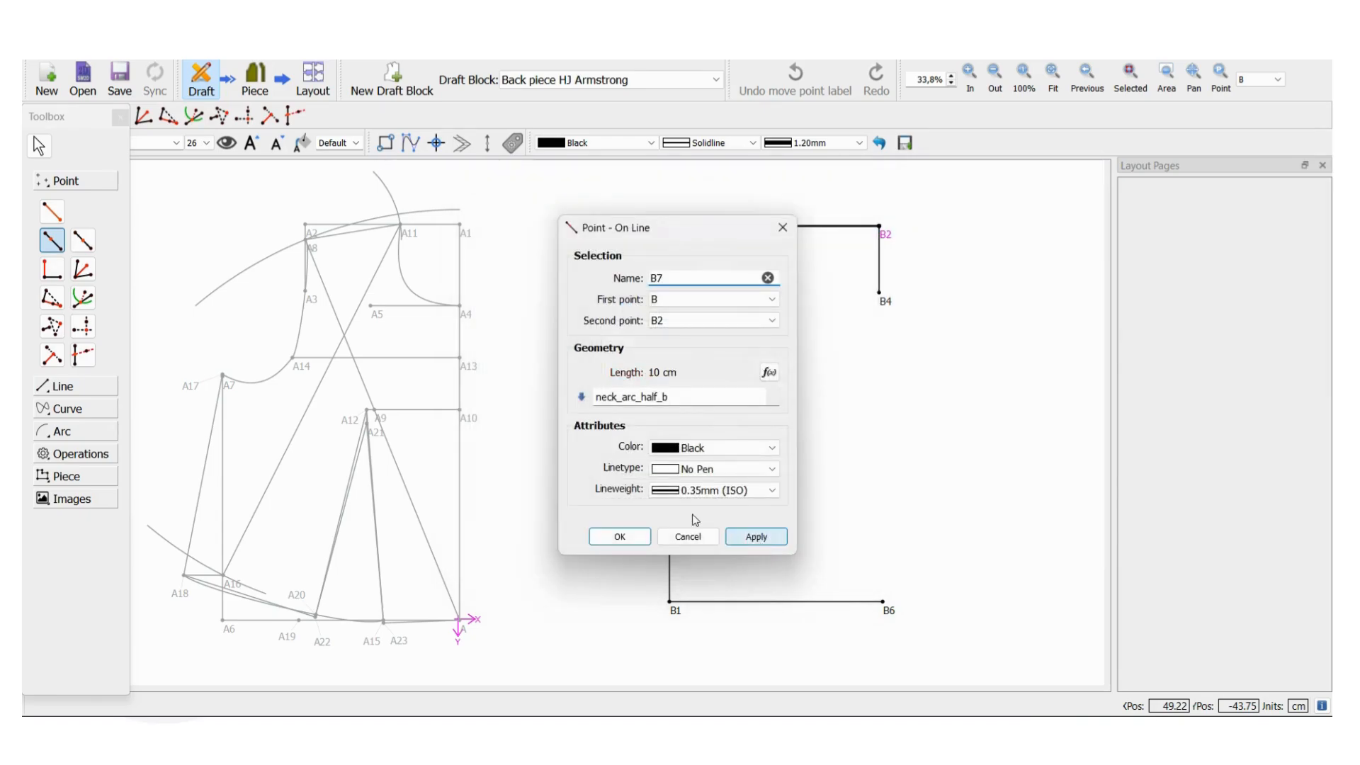
pyautogui.click(634, 534)
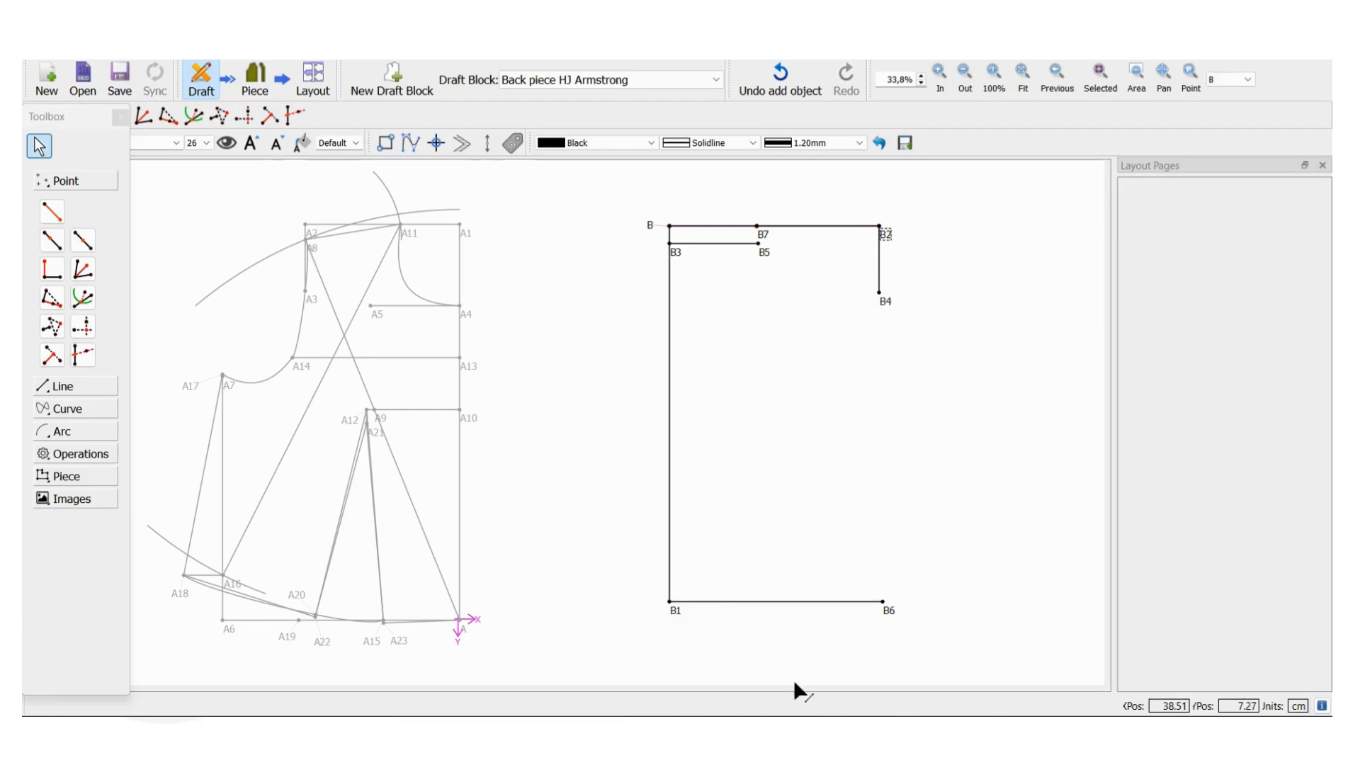
# Step: Check the Figure 7 instructions in the PDF and the shoulder slope row in the Word table, and return to the Seamly2D back piece draft
pyautogui.click(718, 732)
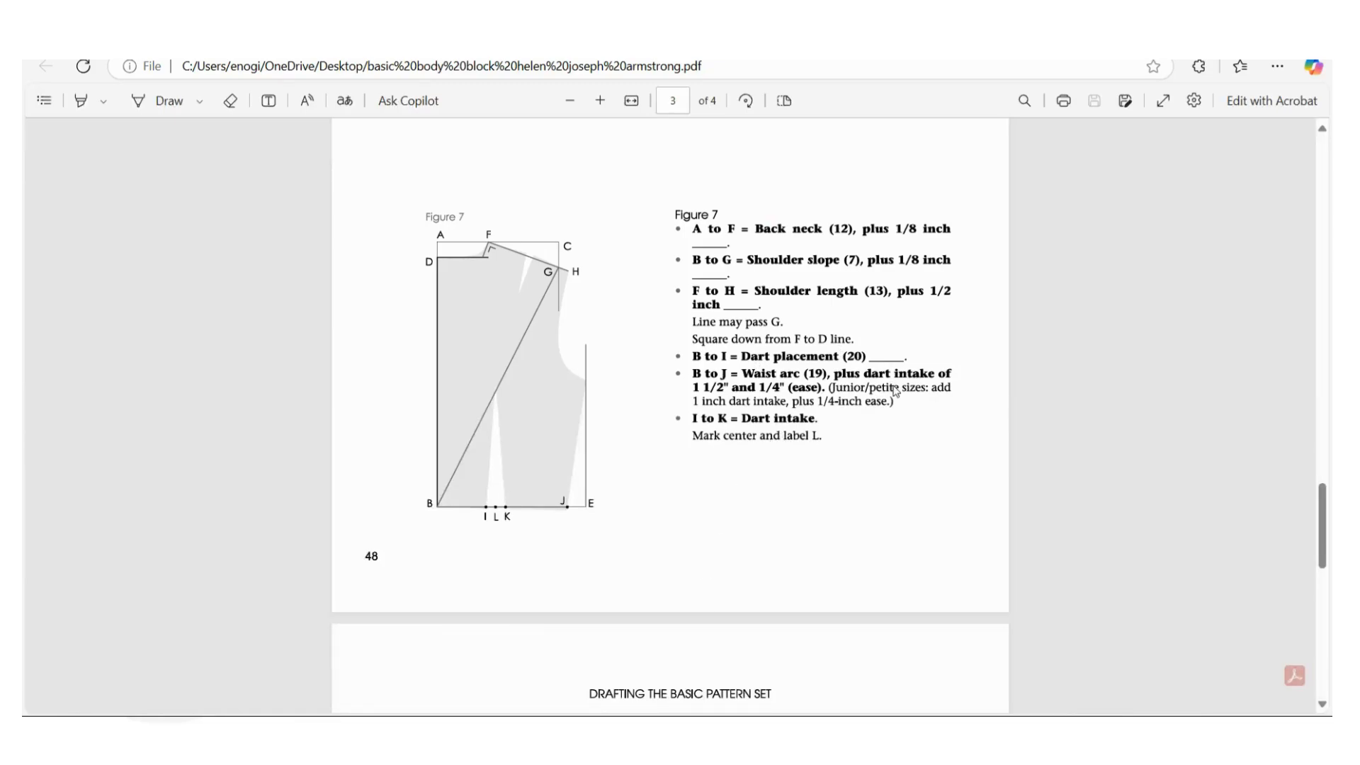
pyautogui.click(496, 43)
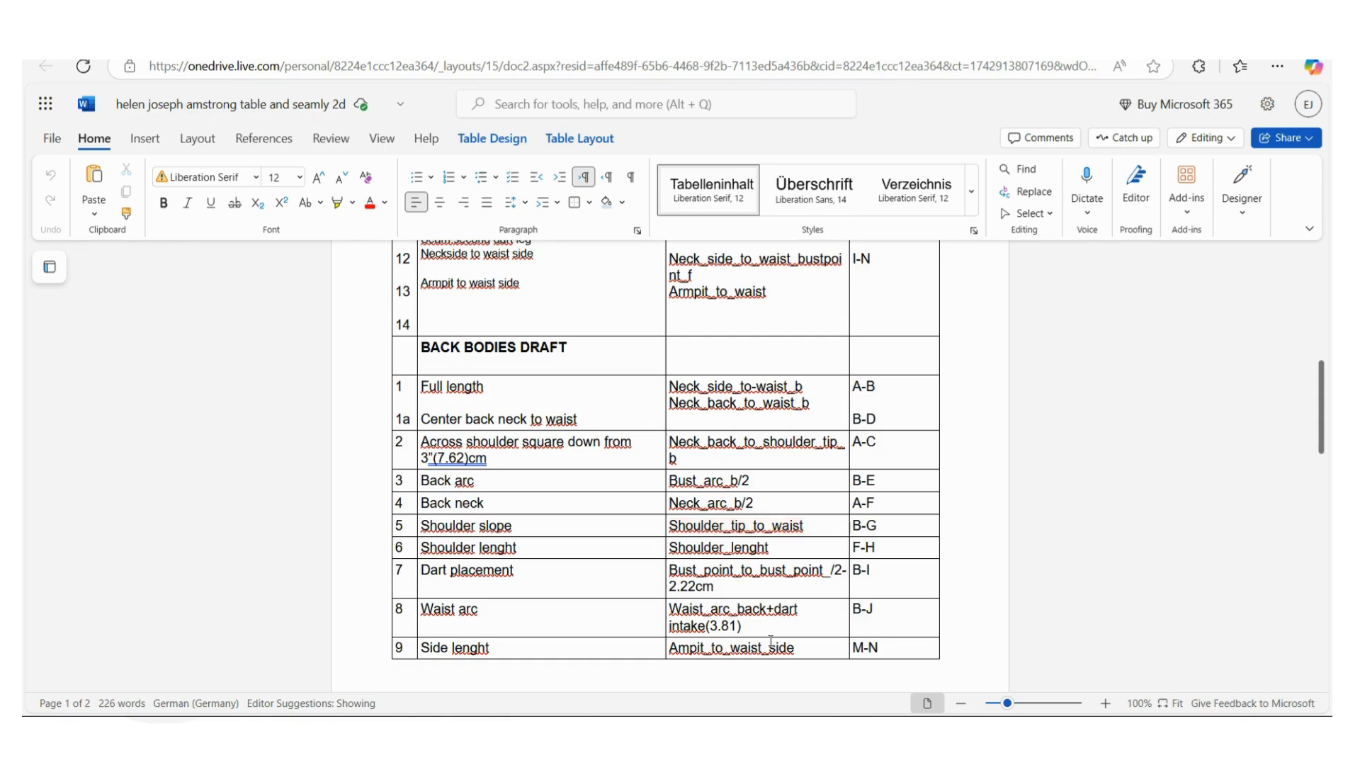
pyautogui.moveTo(941, 734)
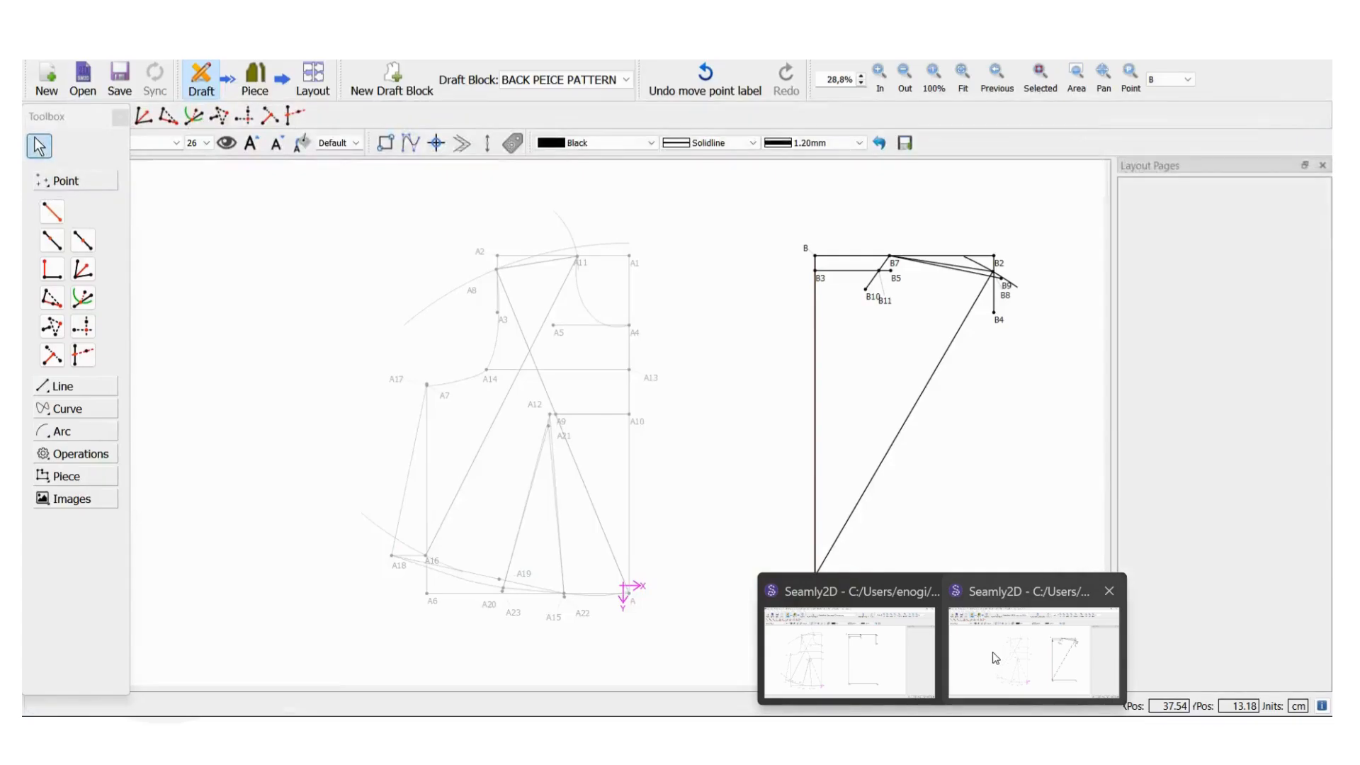
pyautogui.click(870, 655)
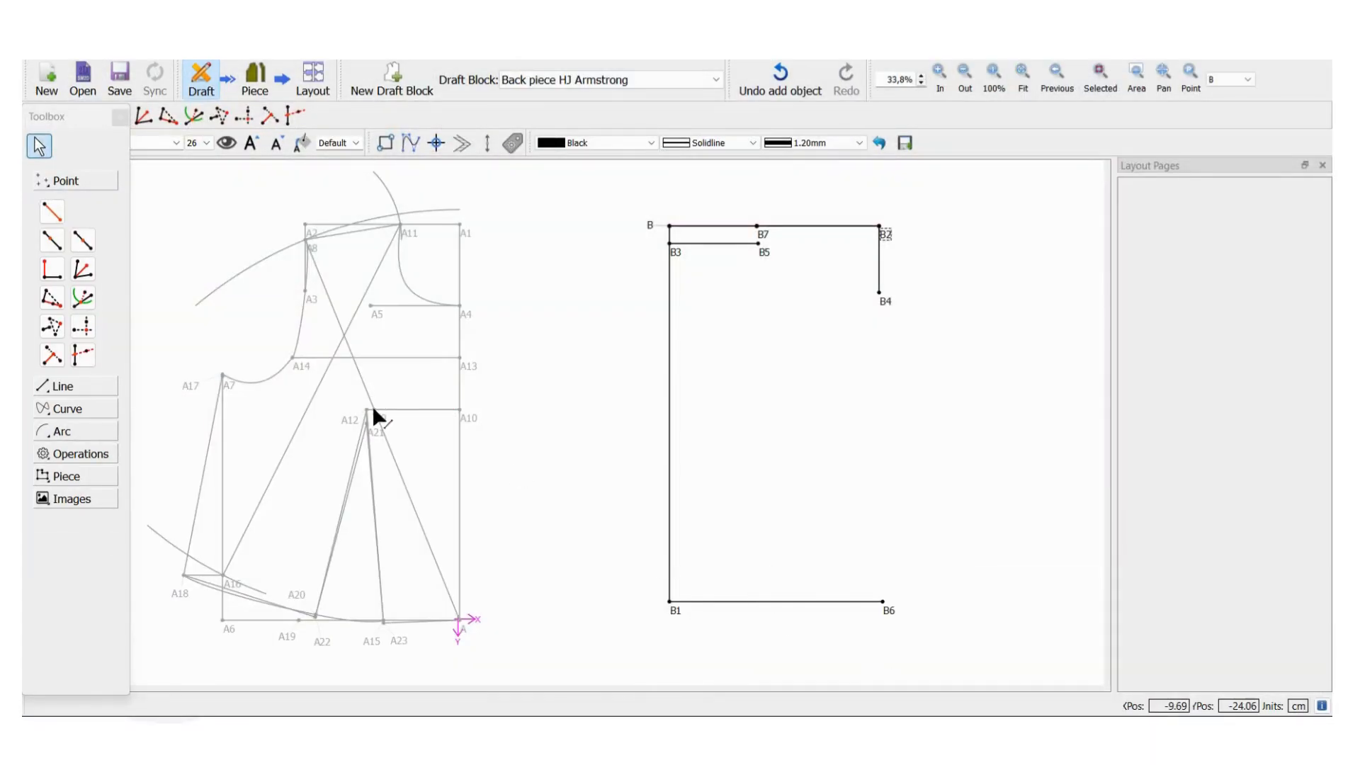
# Step: Start a radius-and-angles arc centred on B1 and set its radius to shoulder_tip_to_waist_back+0,32
pyautogui.click(64, 429)
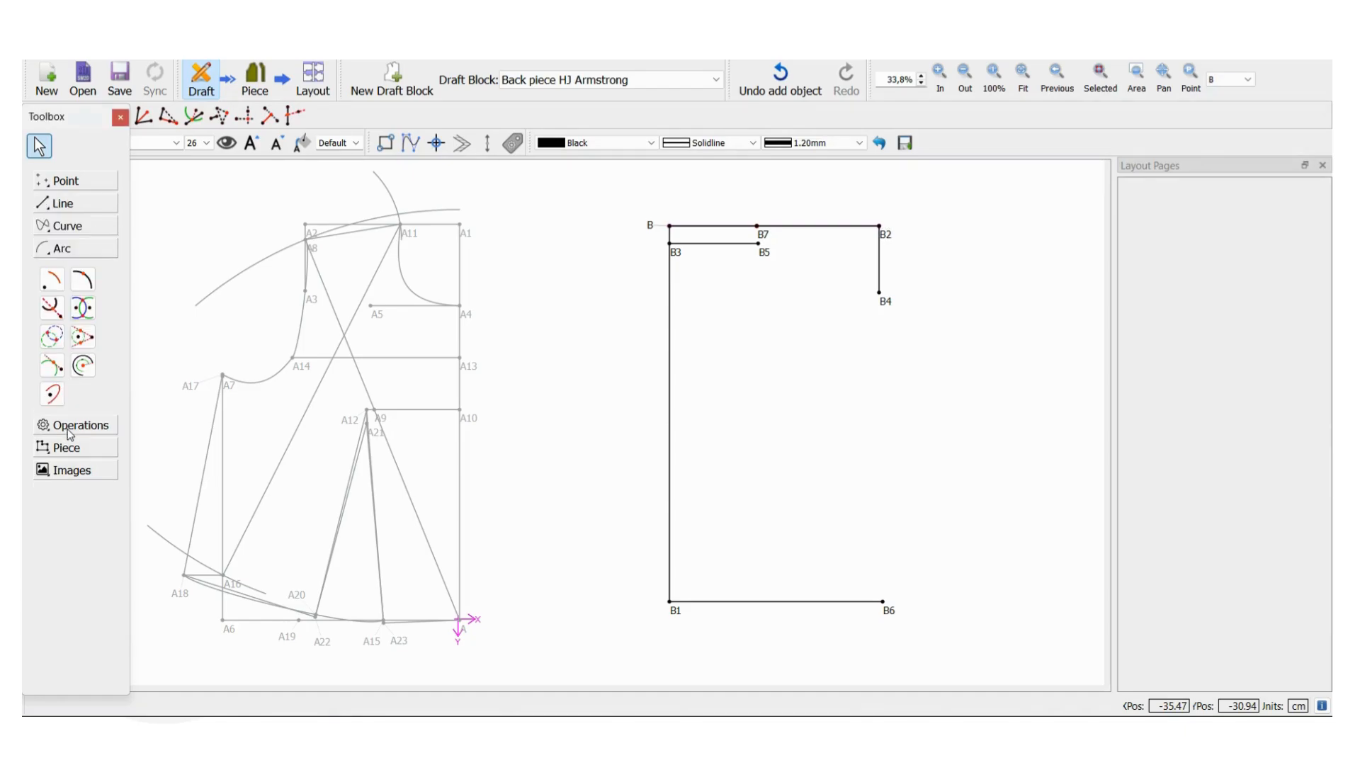
pyautogui.click(51, 289)
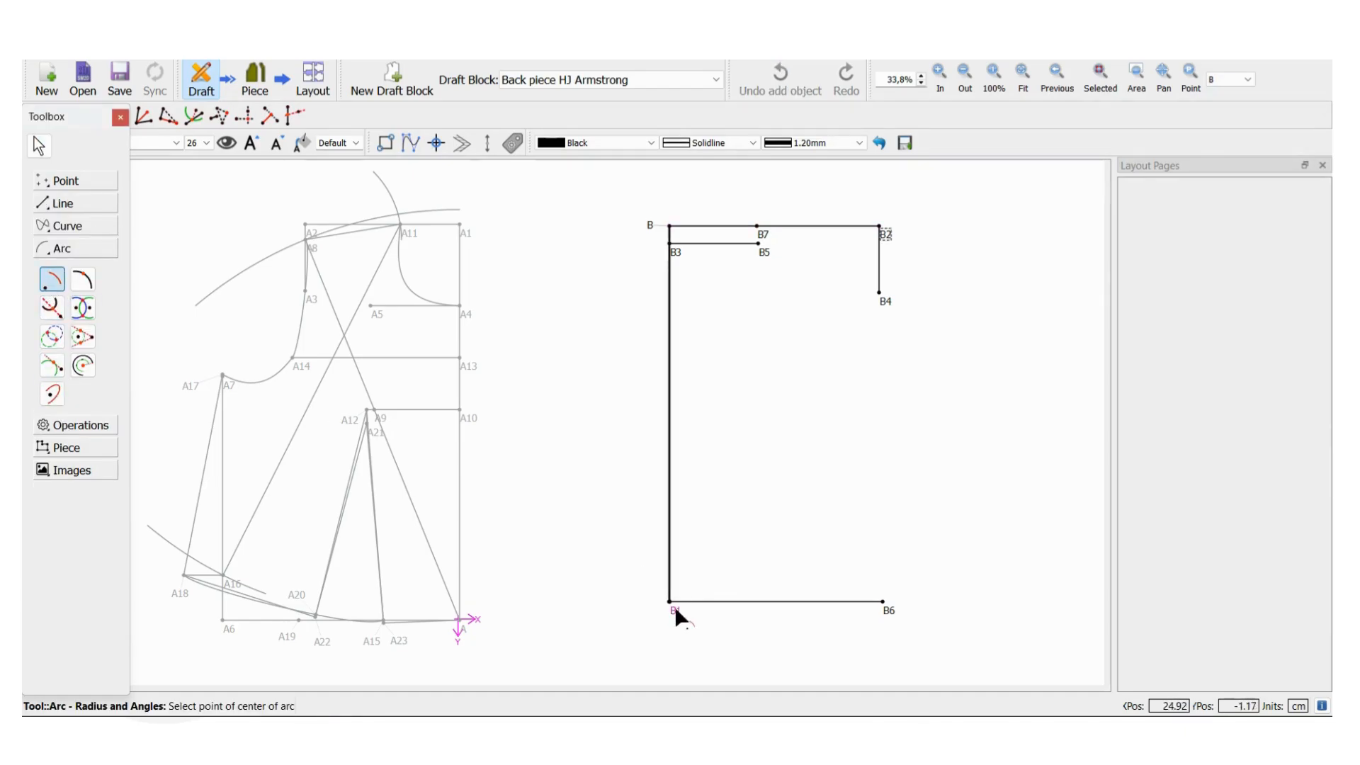
pyautogui.click(674, 611)
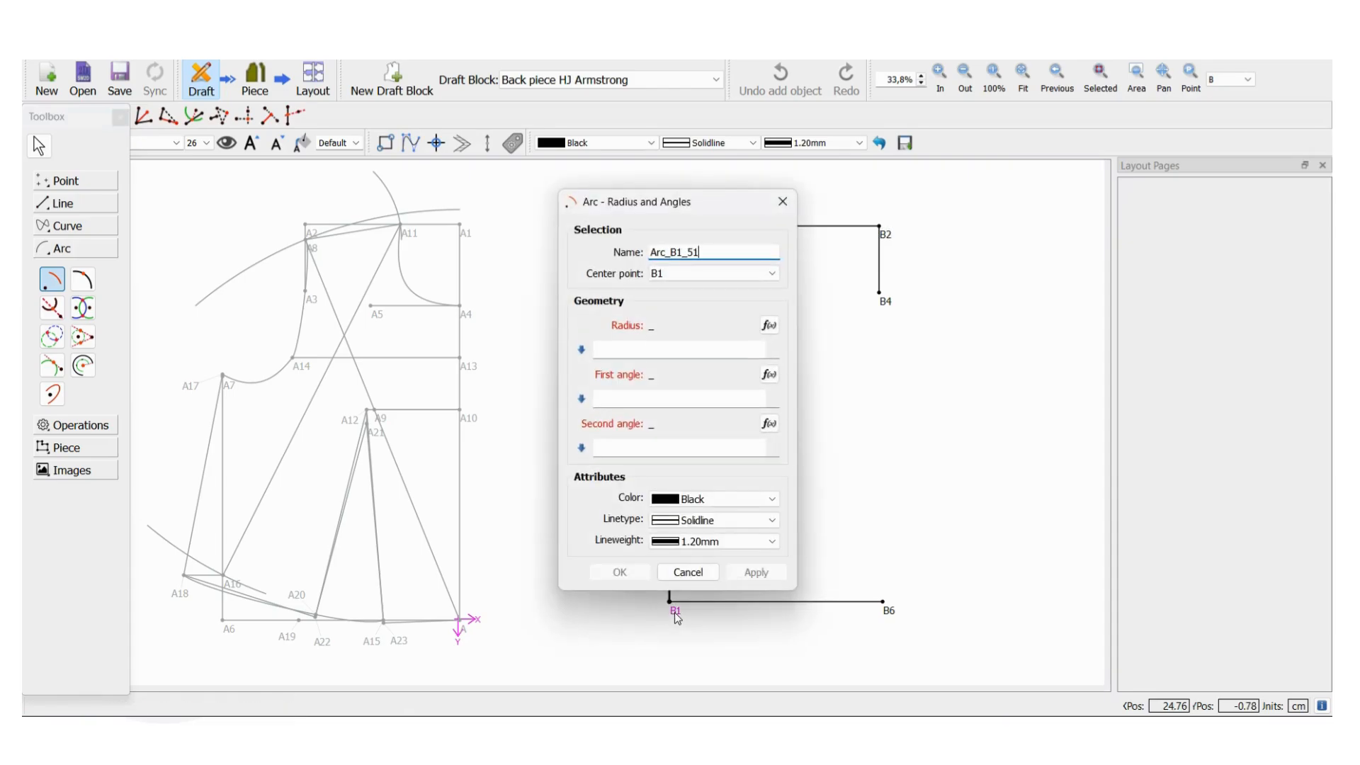
pyautogui.click(665, 344)
pyautogui.click(769, 325)
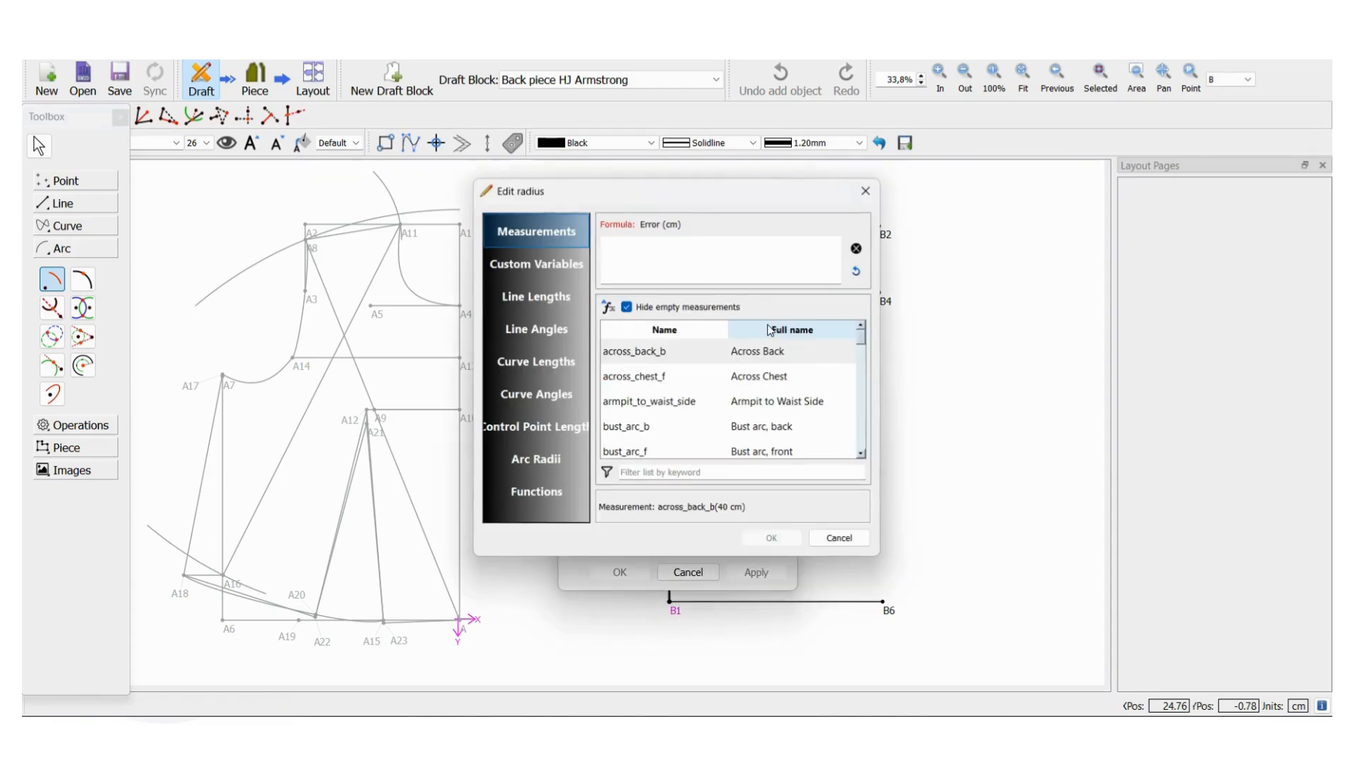
pyautogui.click(667, 473)
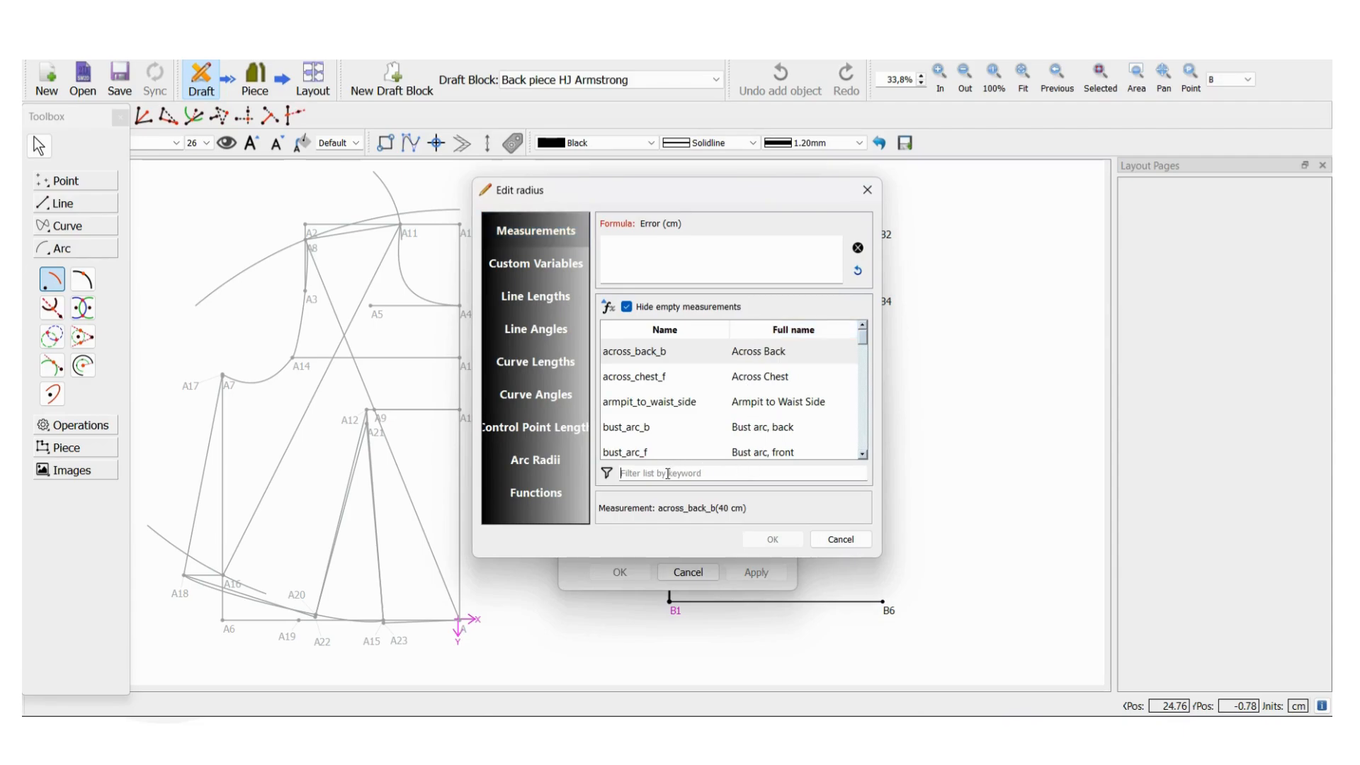
pyautogui.write('shou')
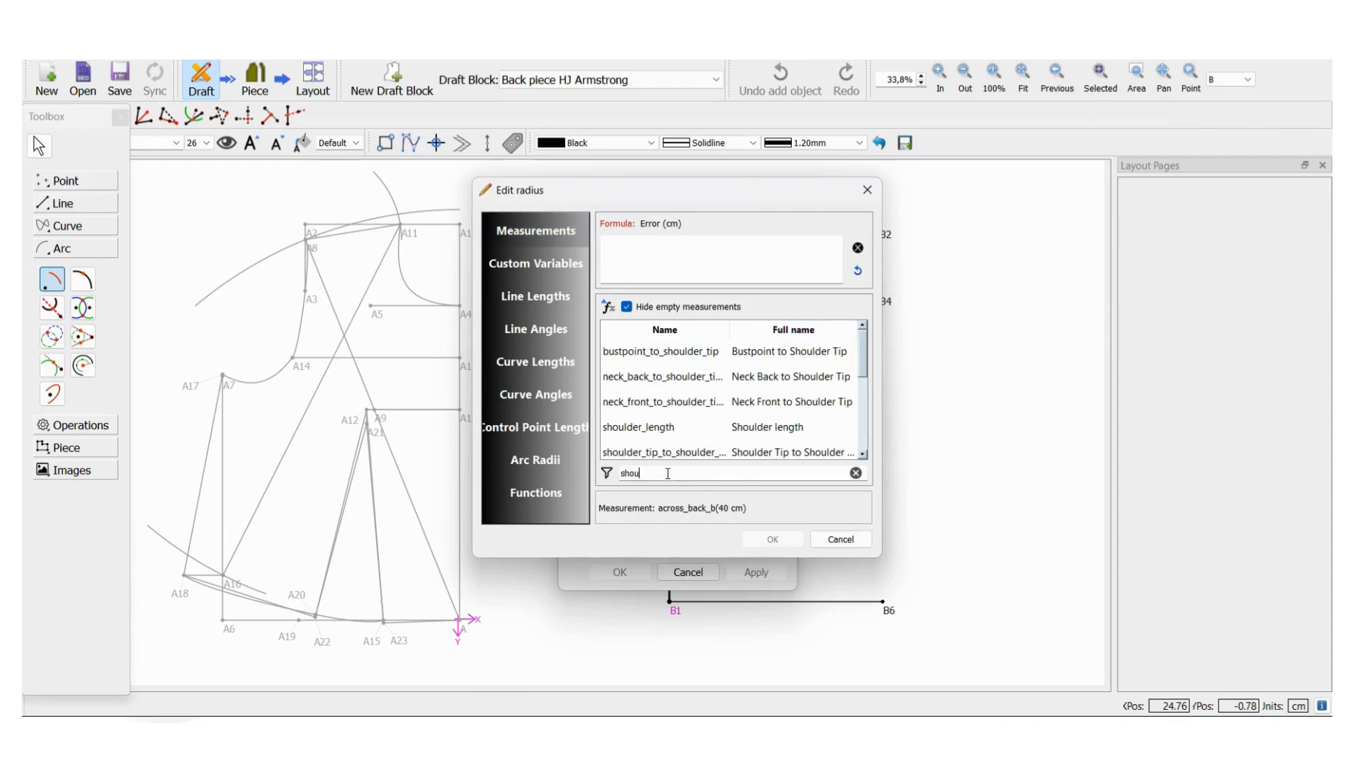
pyautogui.click(863, 454)
pyautogui.click(863, 454)
pyautogui.click(863, 455)
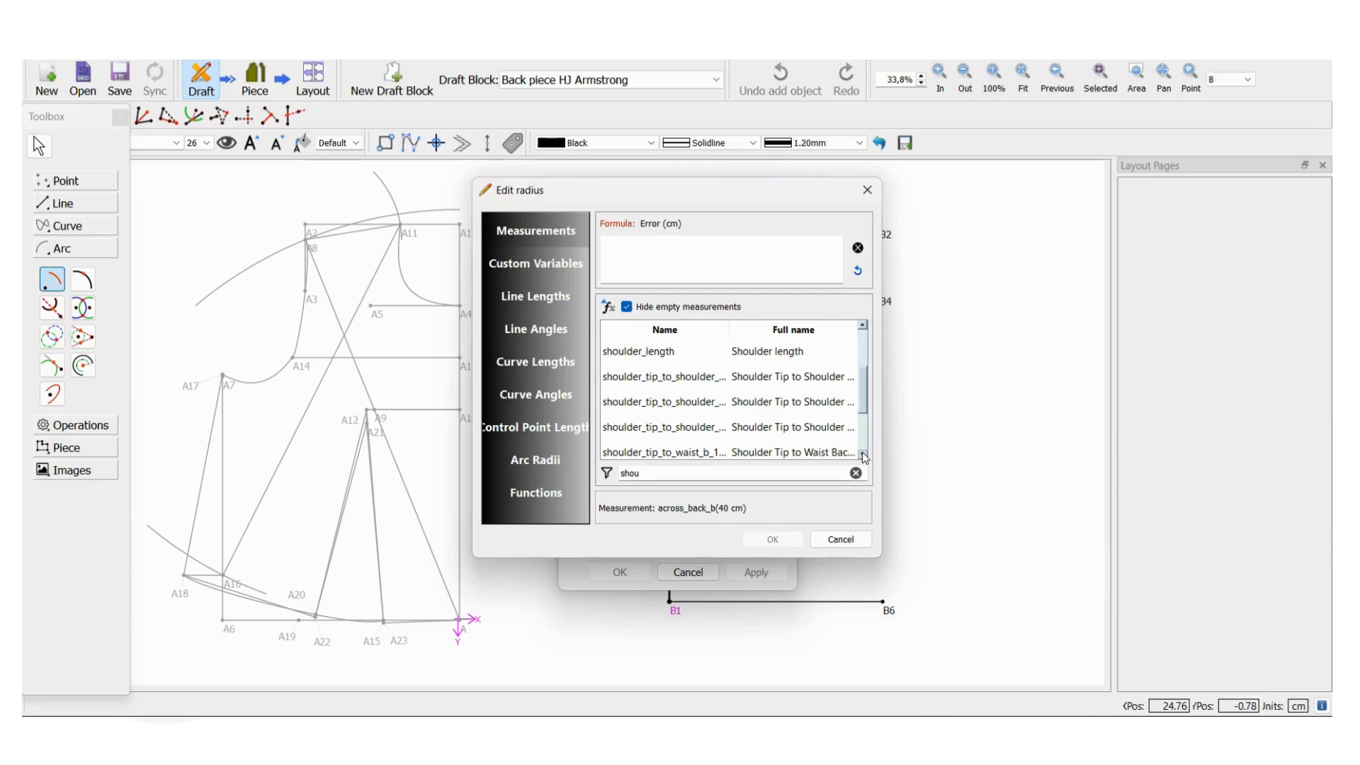
pyautogui.click(864, 454)
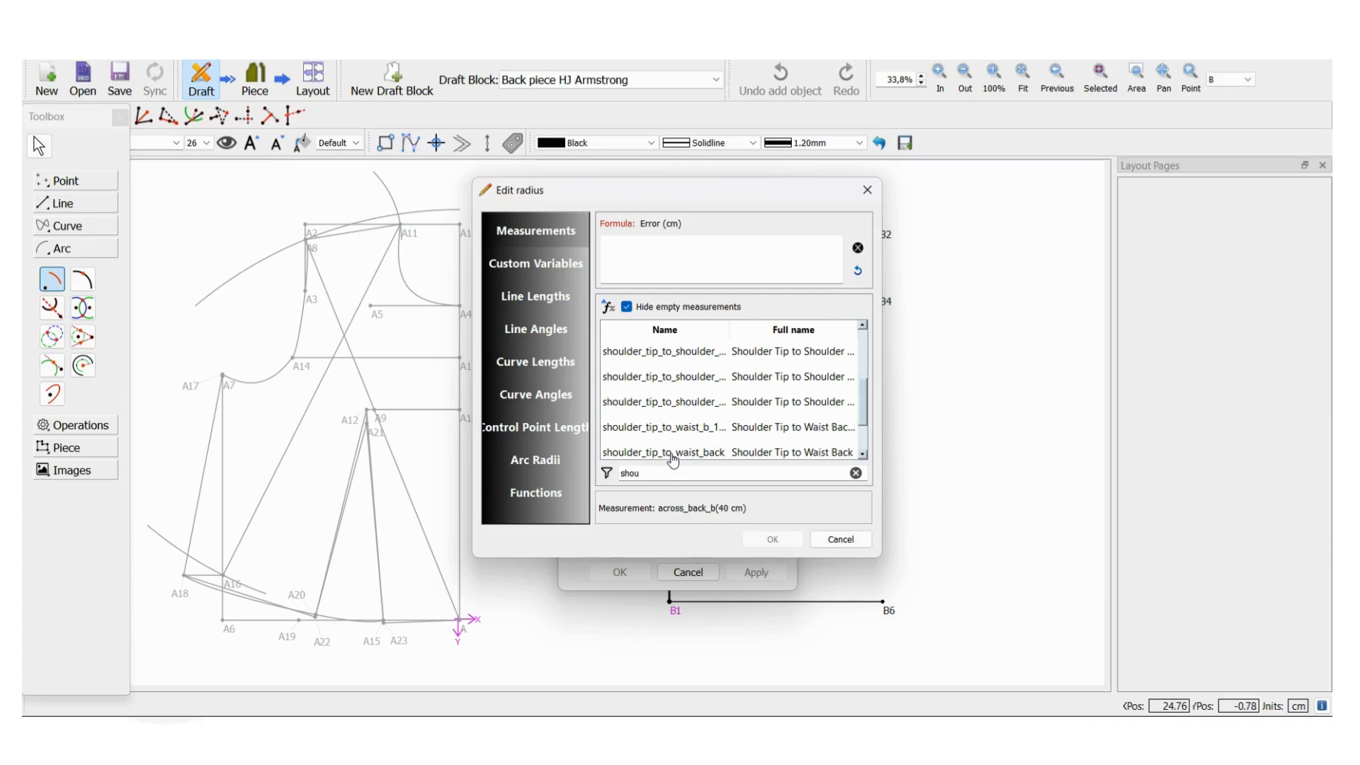
pyautogui.doubleClick(670, 454)
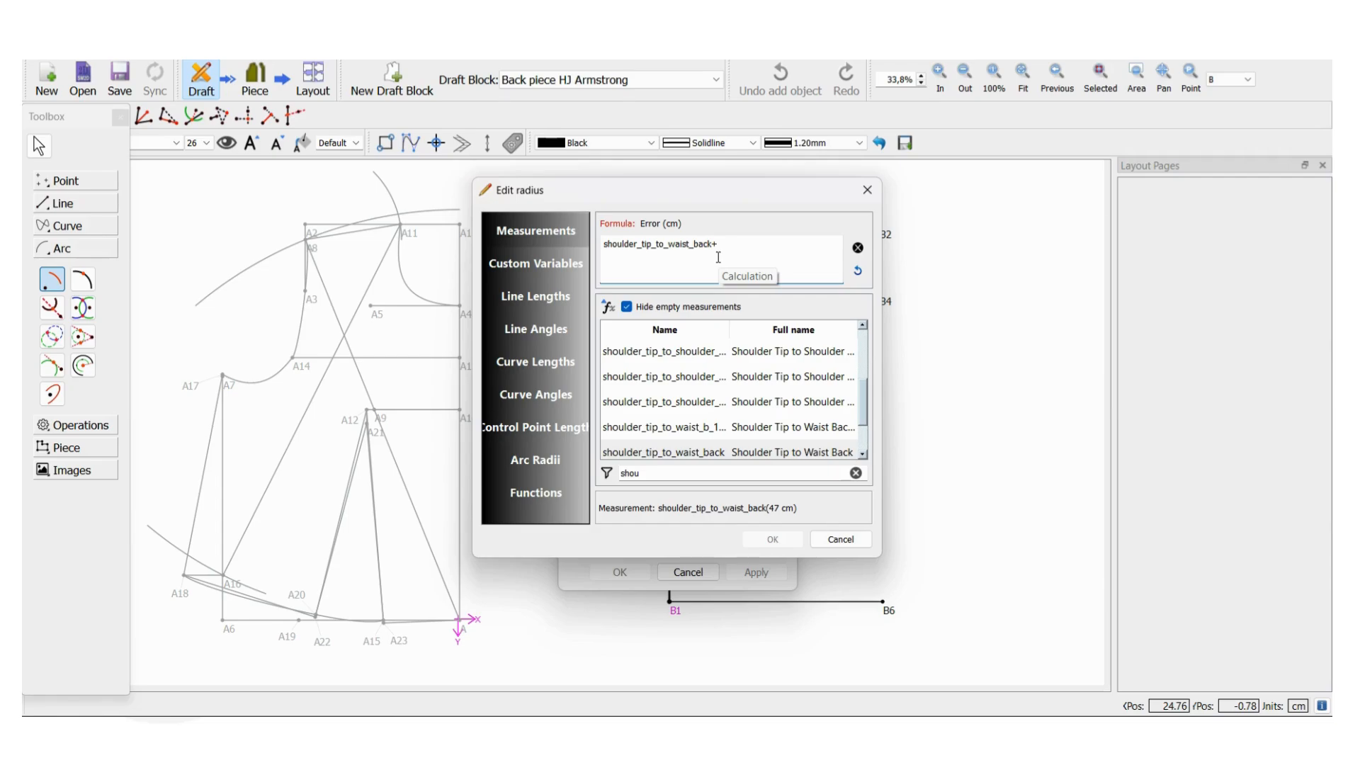
pyautogui.write(',32')
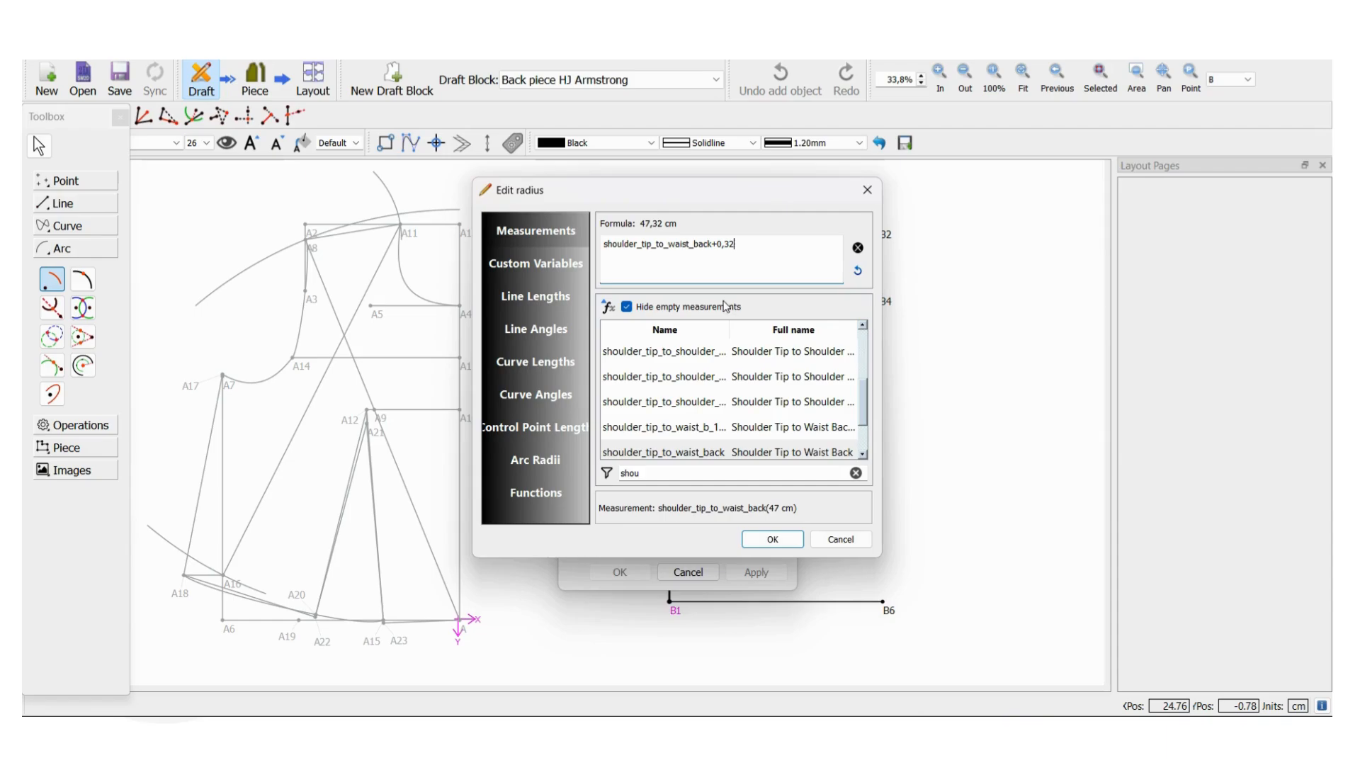
pyautogui.click(774, 540)
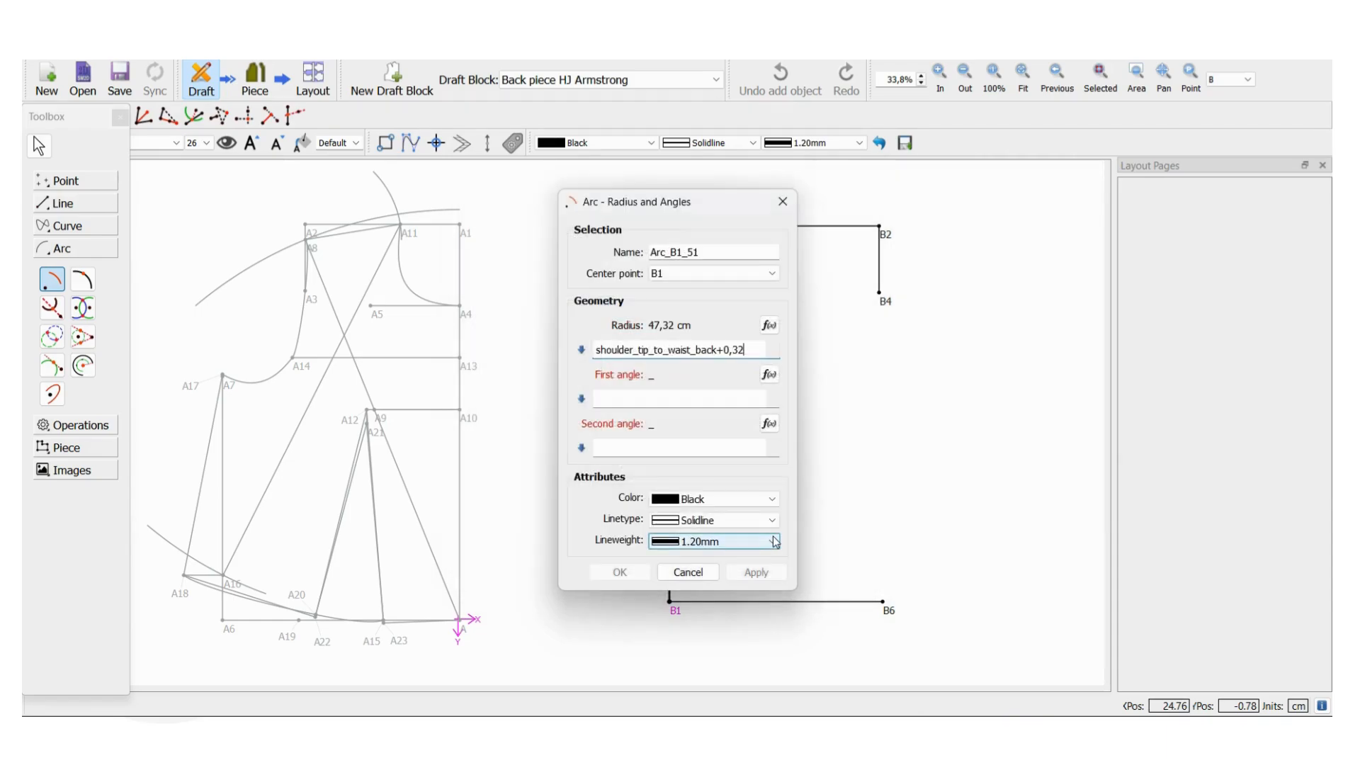
# Step: Set the arc's first angle to 55° and second angle to 65°, and create it across line B2–B4
pyautogui.click(614, 391)
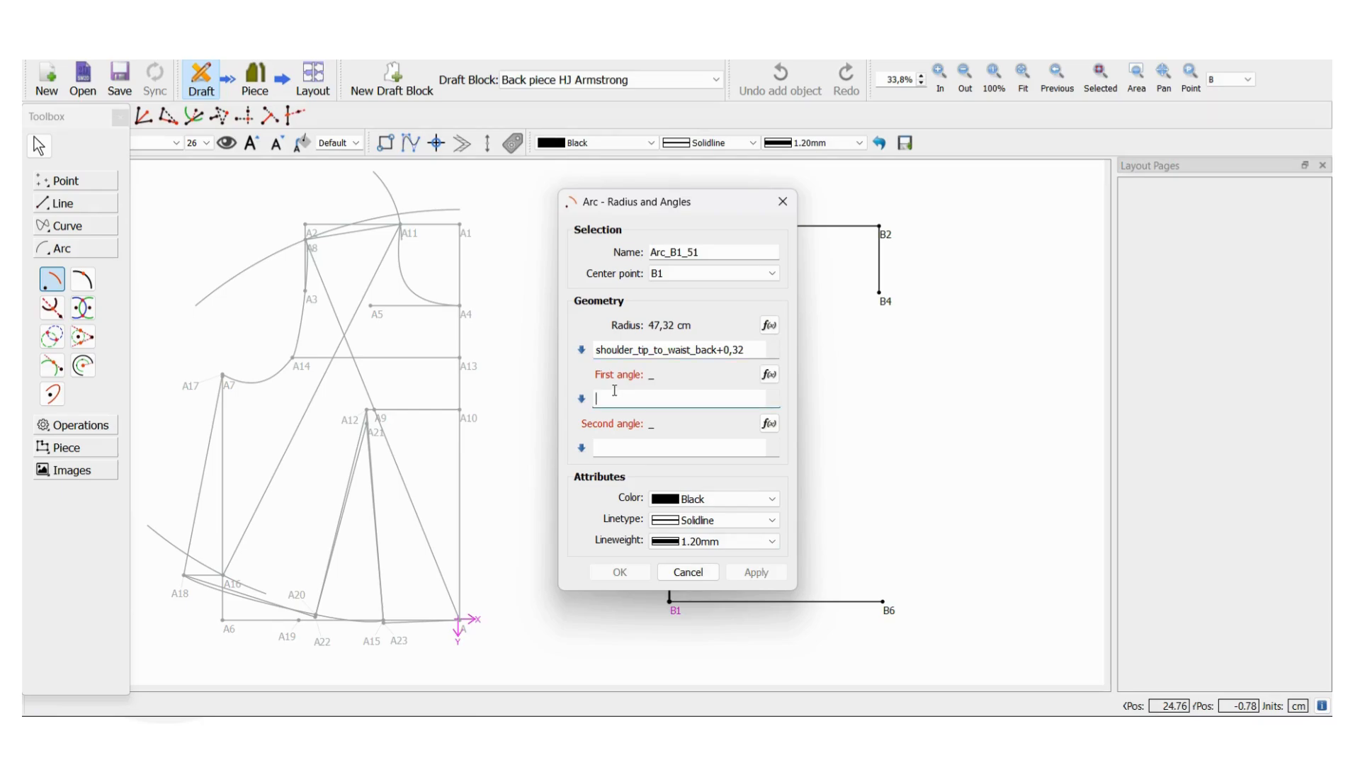
pyautogui.write('55')
pyautogui.click(608, 445)
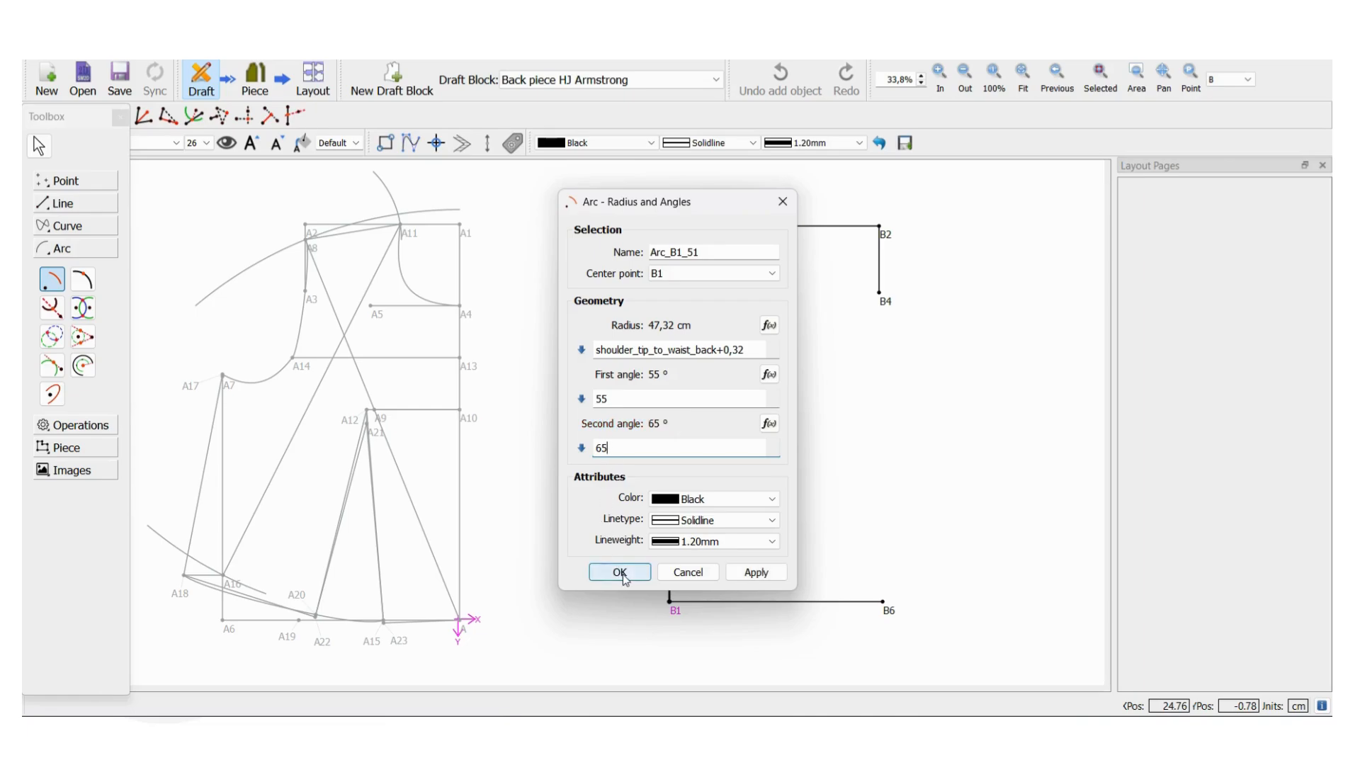
pyautogui.click(620, 572)
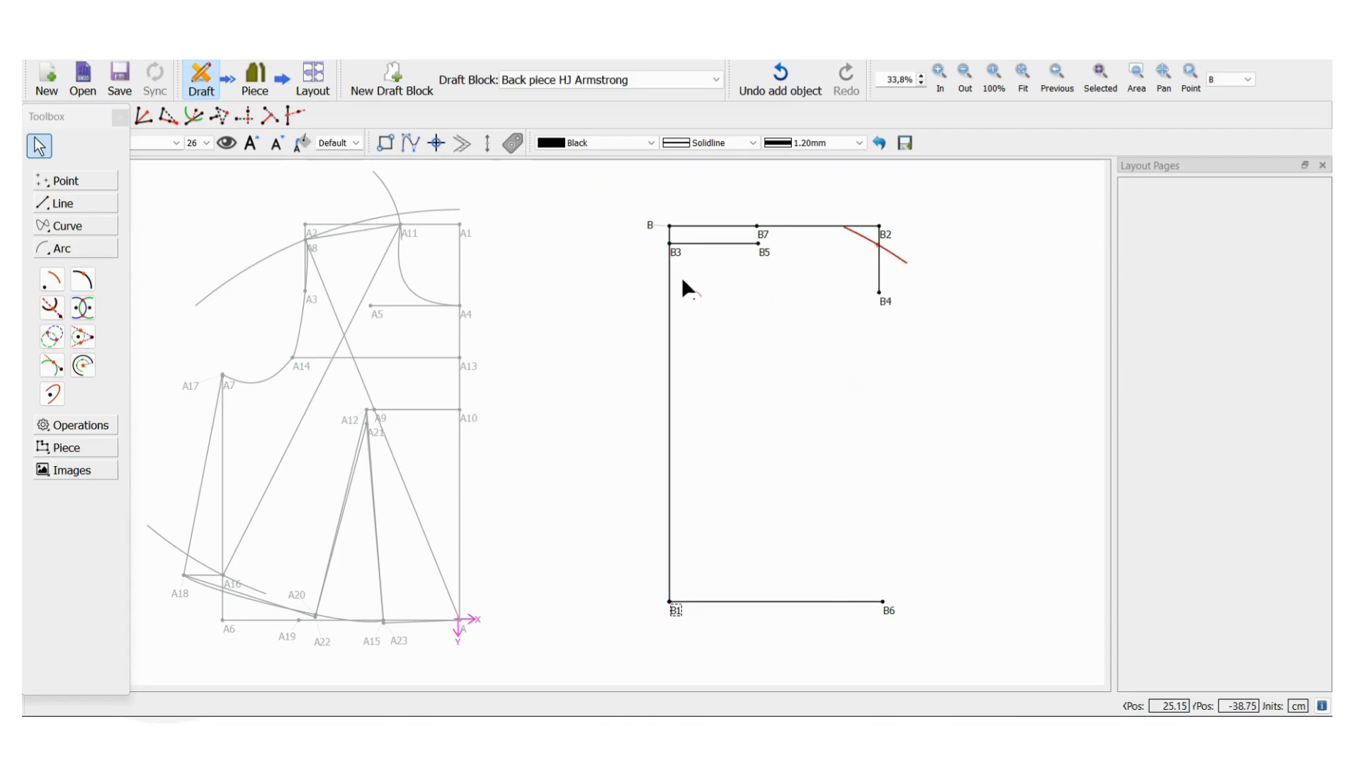
# Step: Create the intersection point of the arc and an axis from B1 where the arc crosses line B2–B4, and move its label lower
pyautogui.click(52, 307)
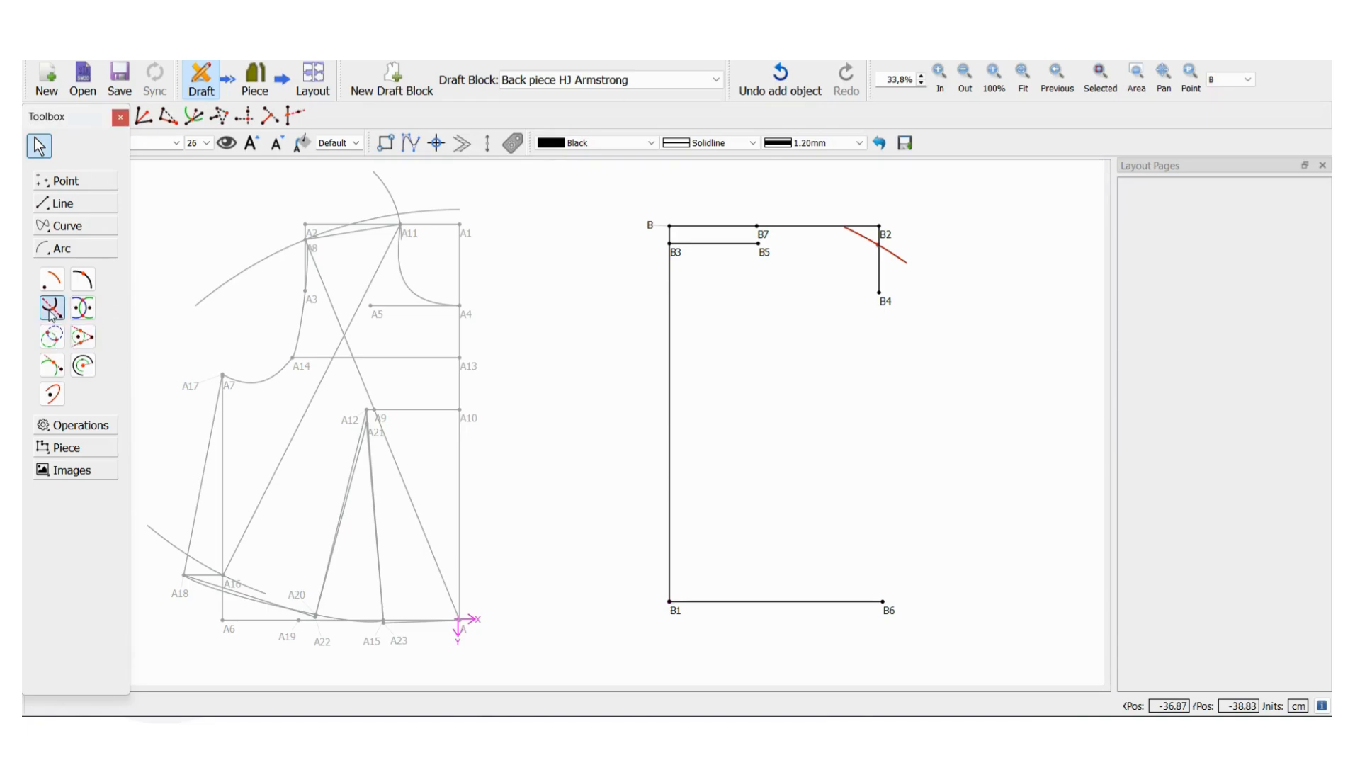
pyautogui.click(892, 256)
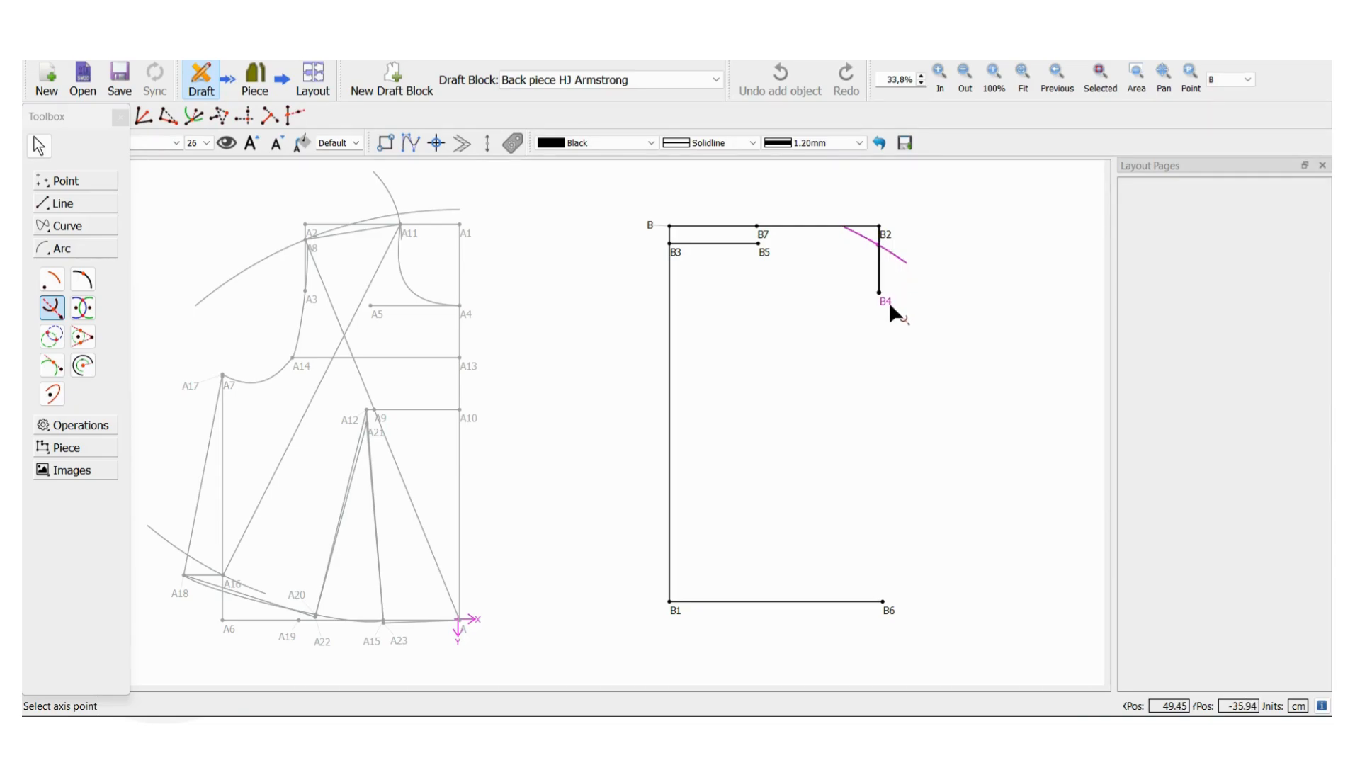
pyautogui.click(674, 611)
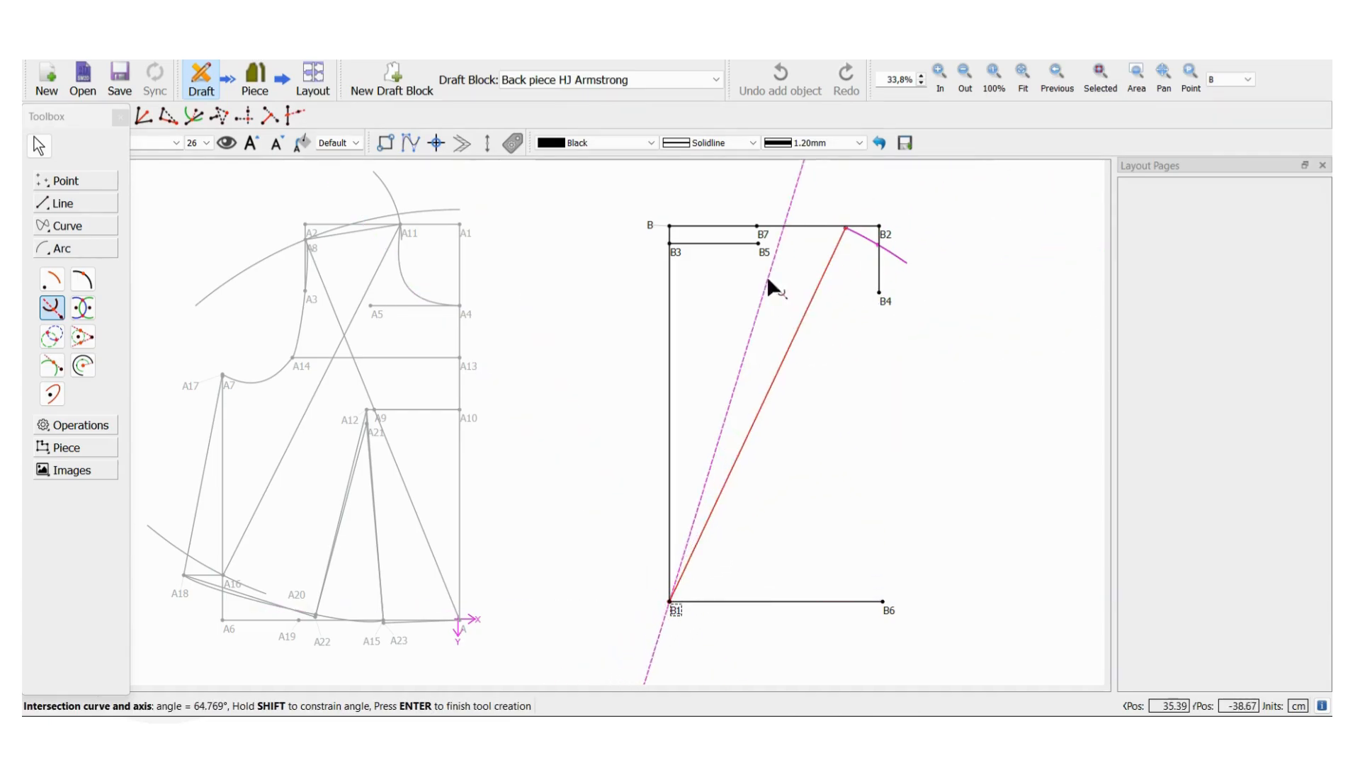
pyautogui.click(880, 248)
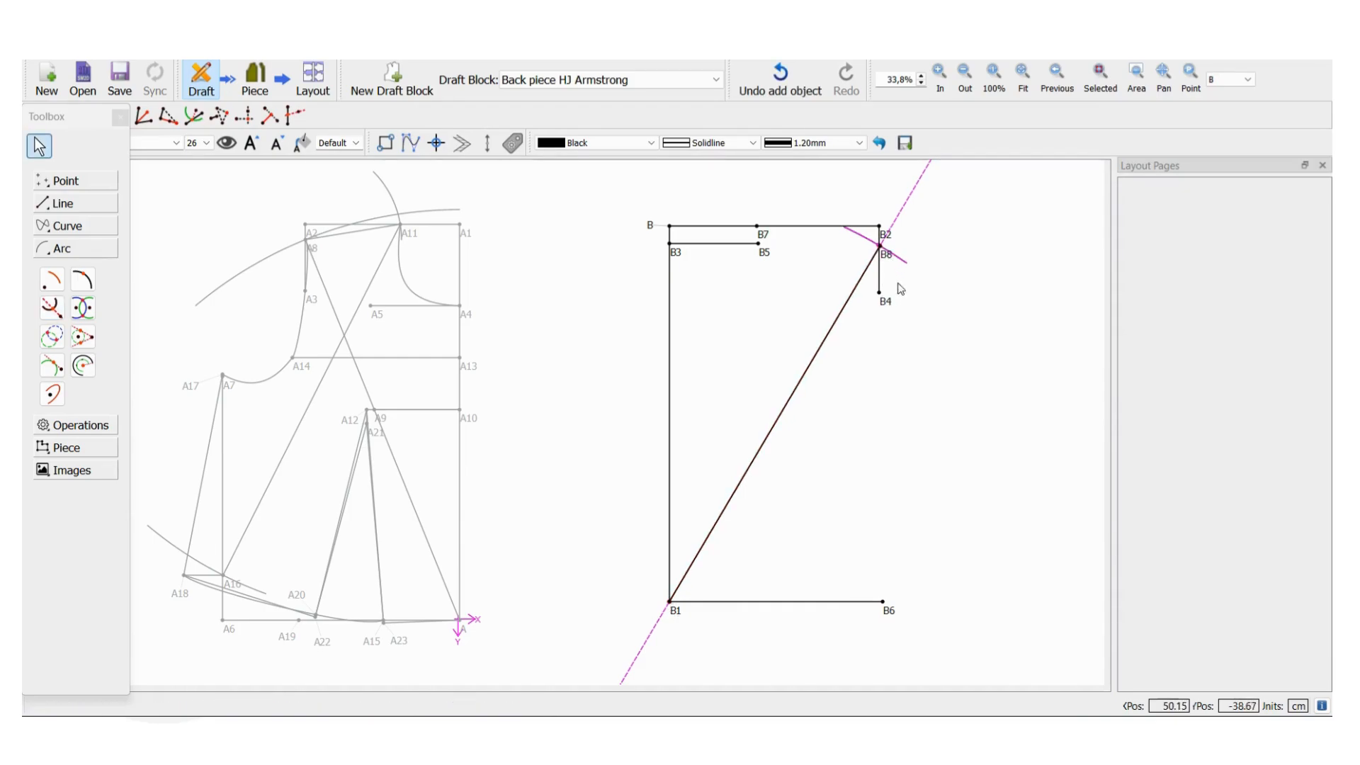
pyautogui.moveTo(887, 253); pyautogui.dragTo(893, 275)
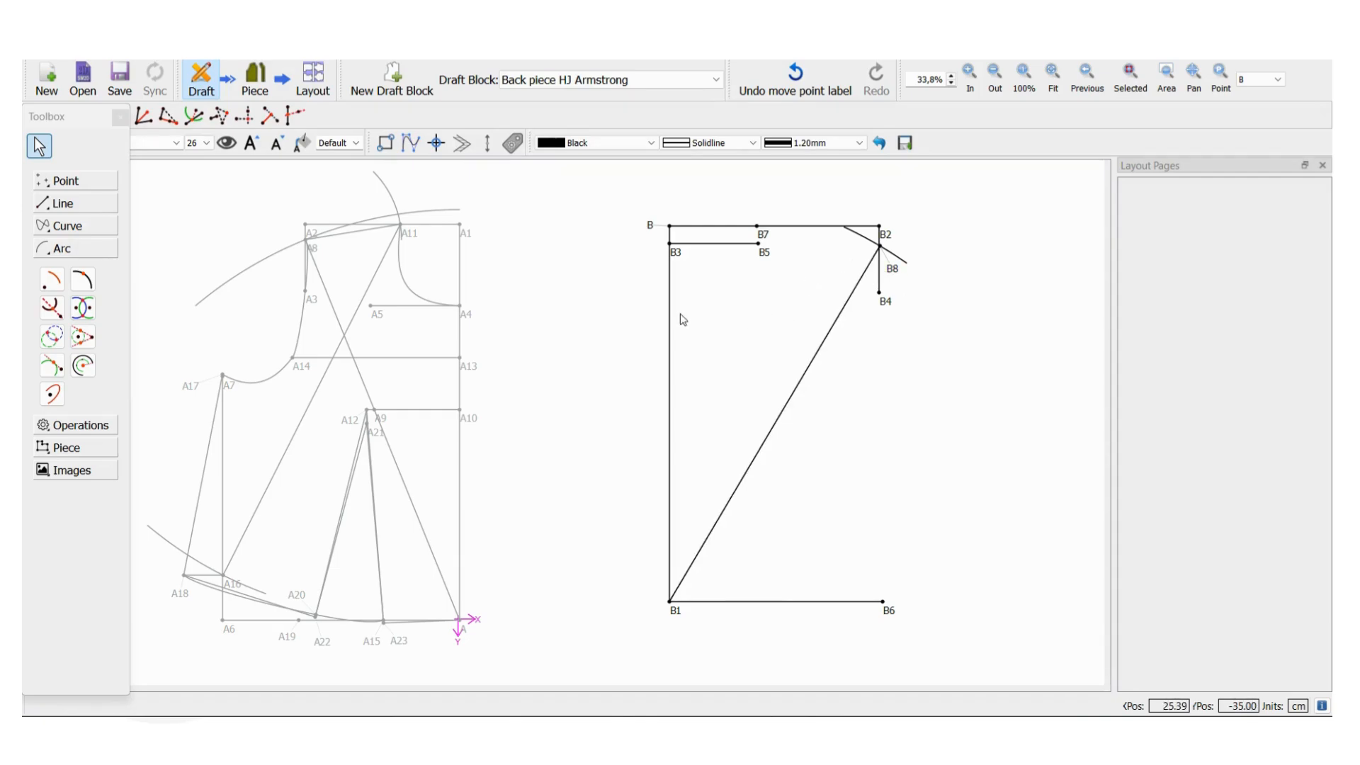
# Step: Draw a straight line from point B7 to point B8 for the back shoulder
pyautogui.click(65, 205)
pyautogui.click(75, 182)
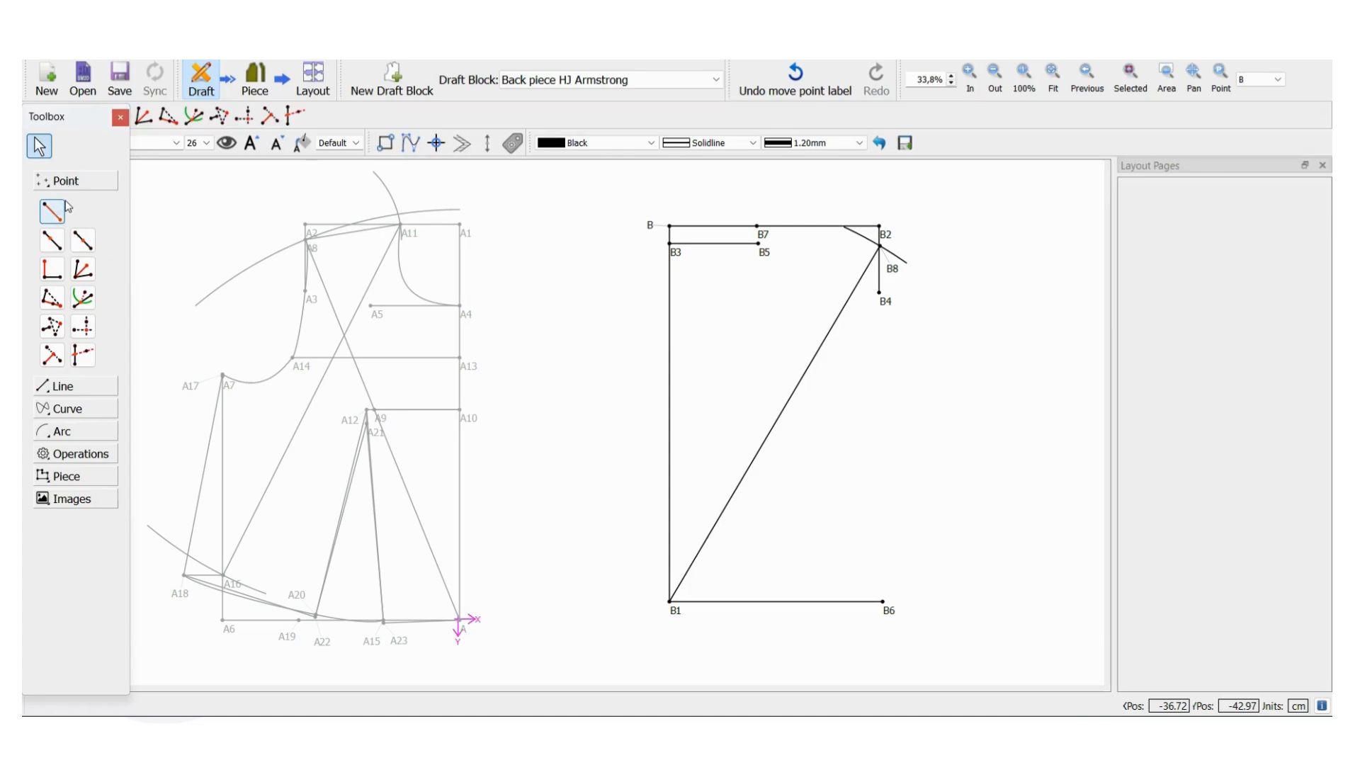
pyautogui.click(61, 386)
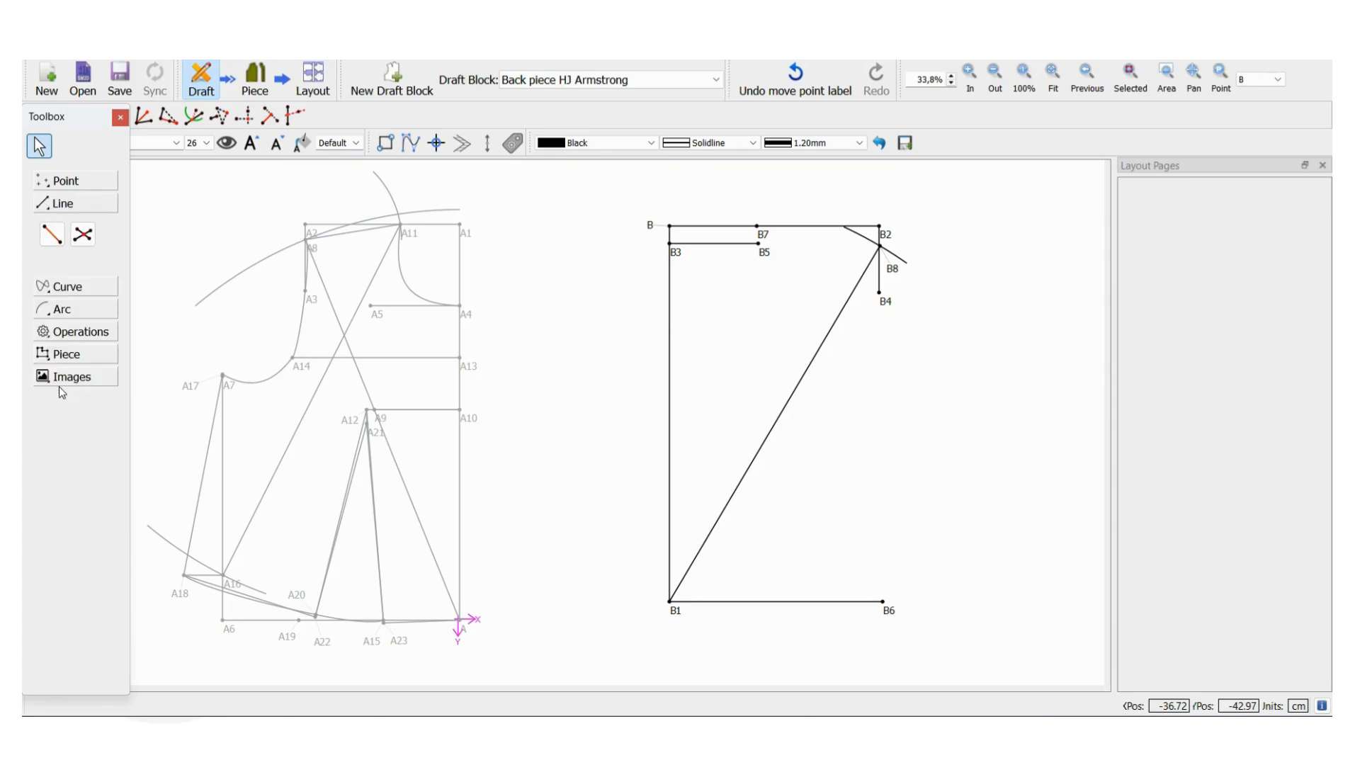
pyautogui.click(52, 233)
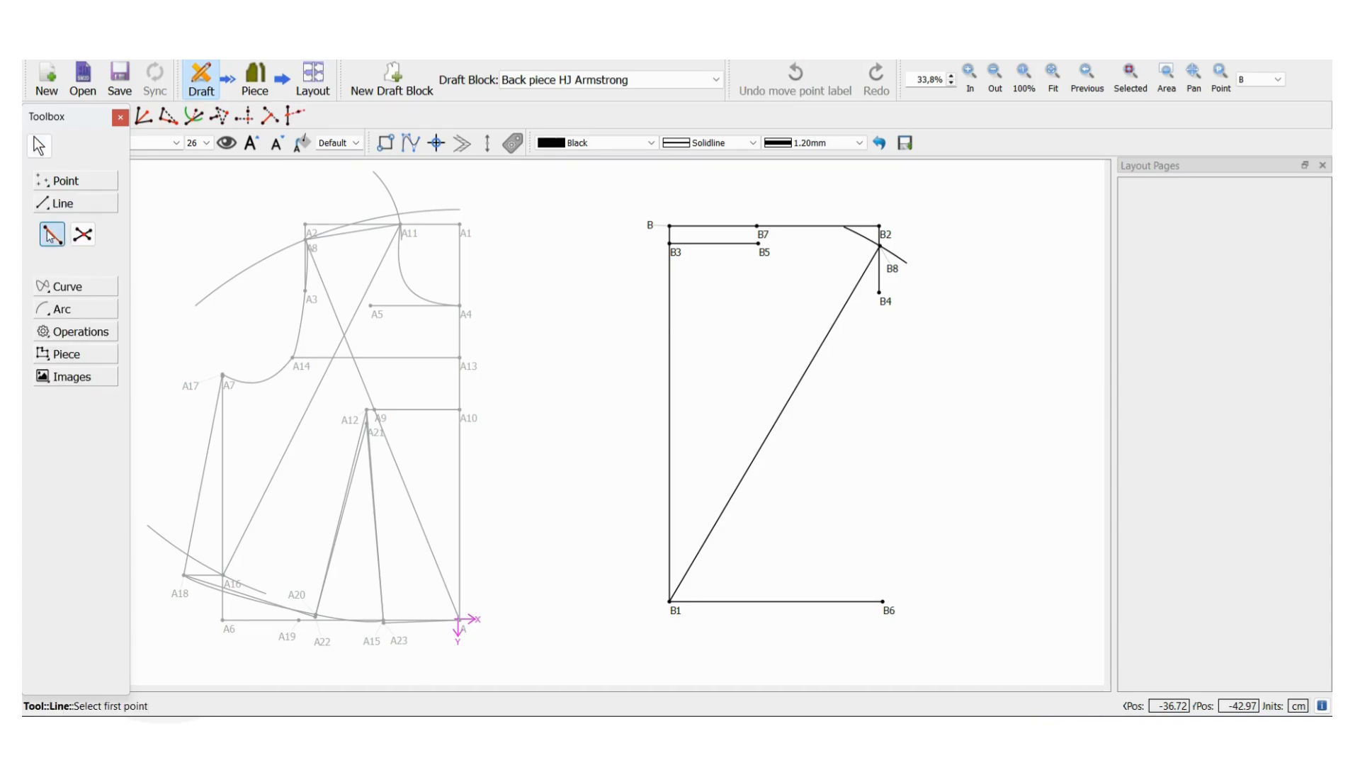
pyautogui.click(757, 226)
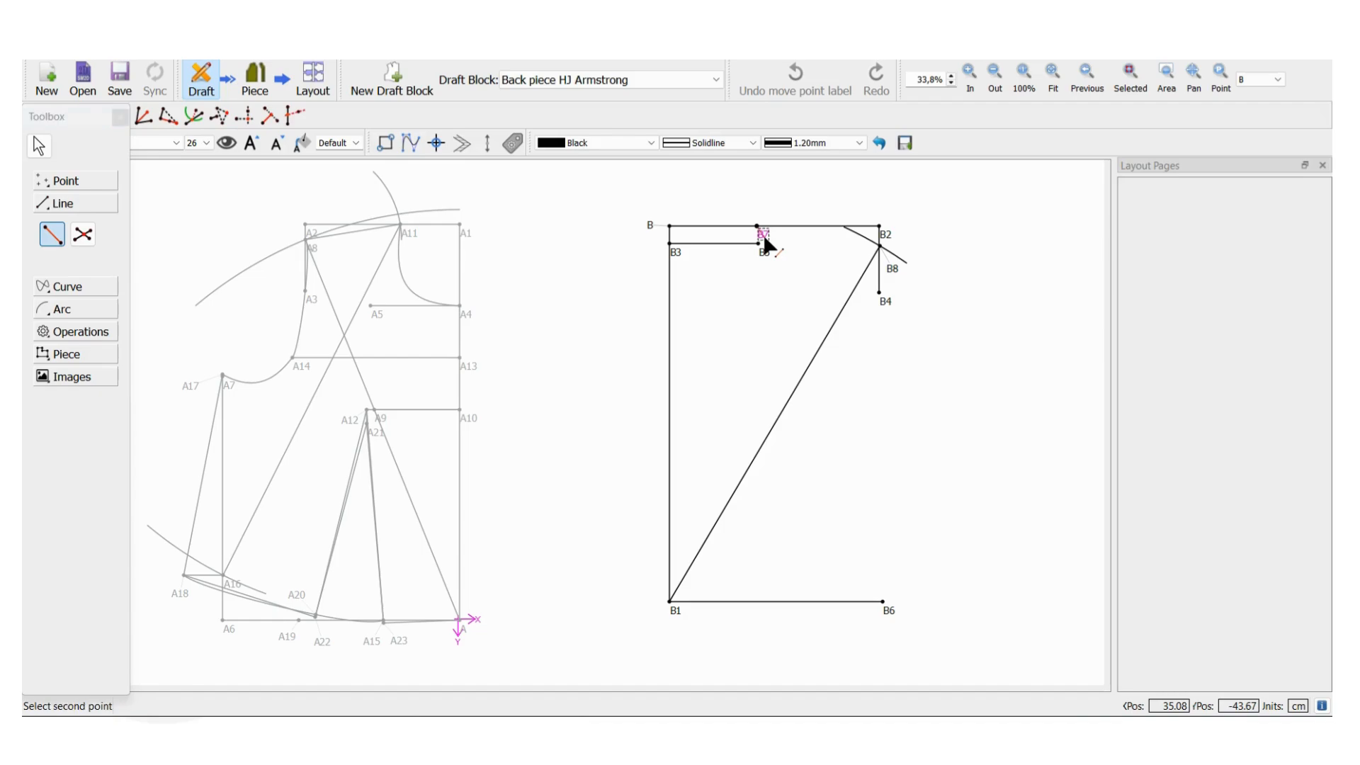
pyautogui.click(894, 267)
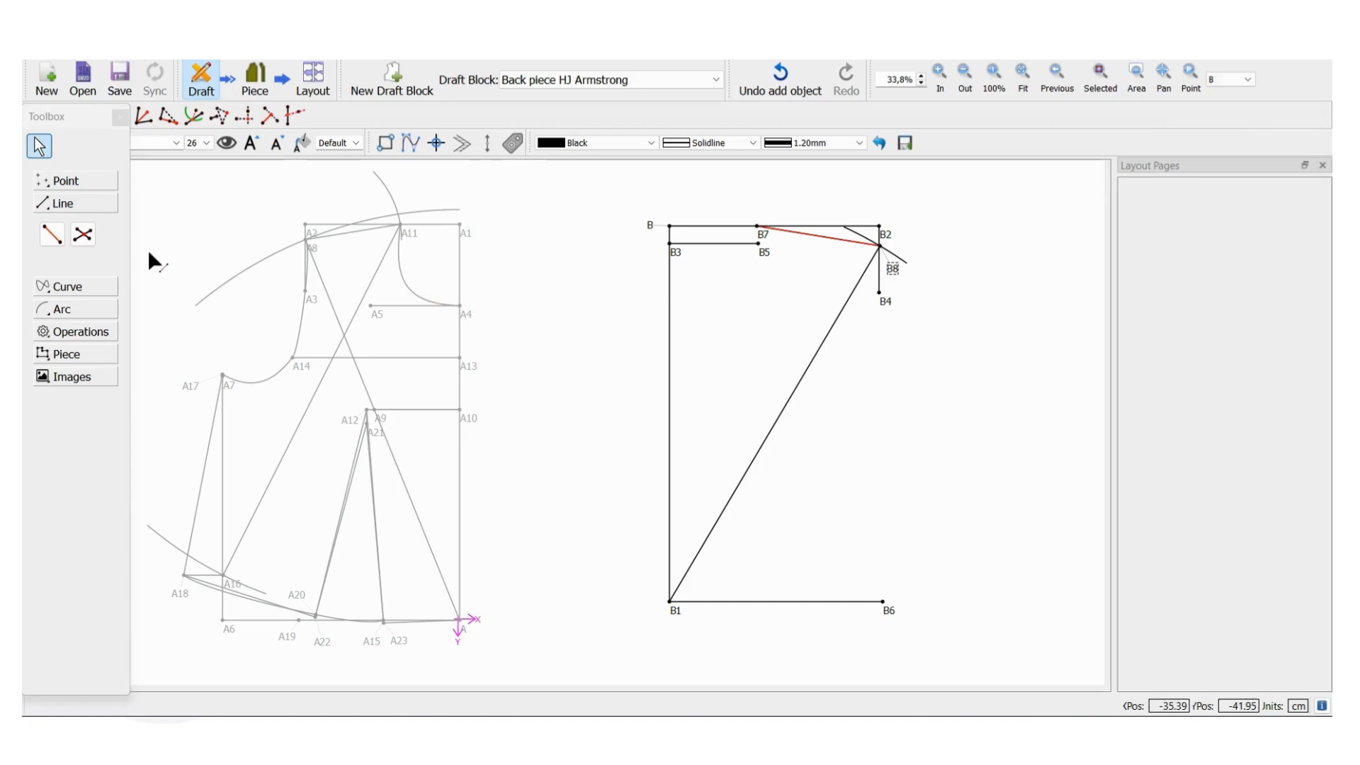
# Step: Start a length-and-angle point from B7 at about 348°, just below B8, and clear its length formula for a line-length reference
pyautogui.click(63, 182)
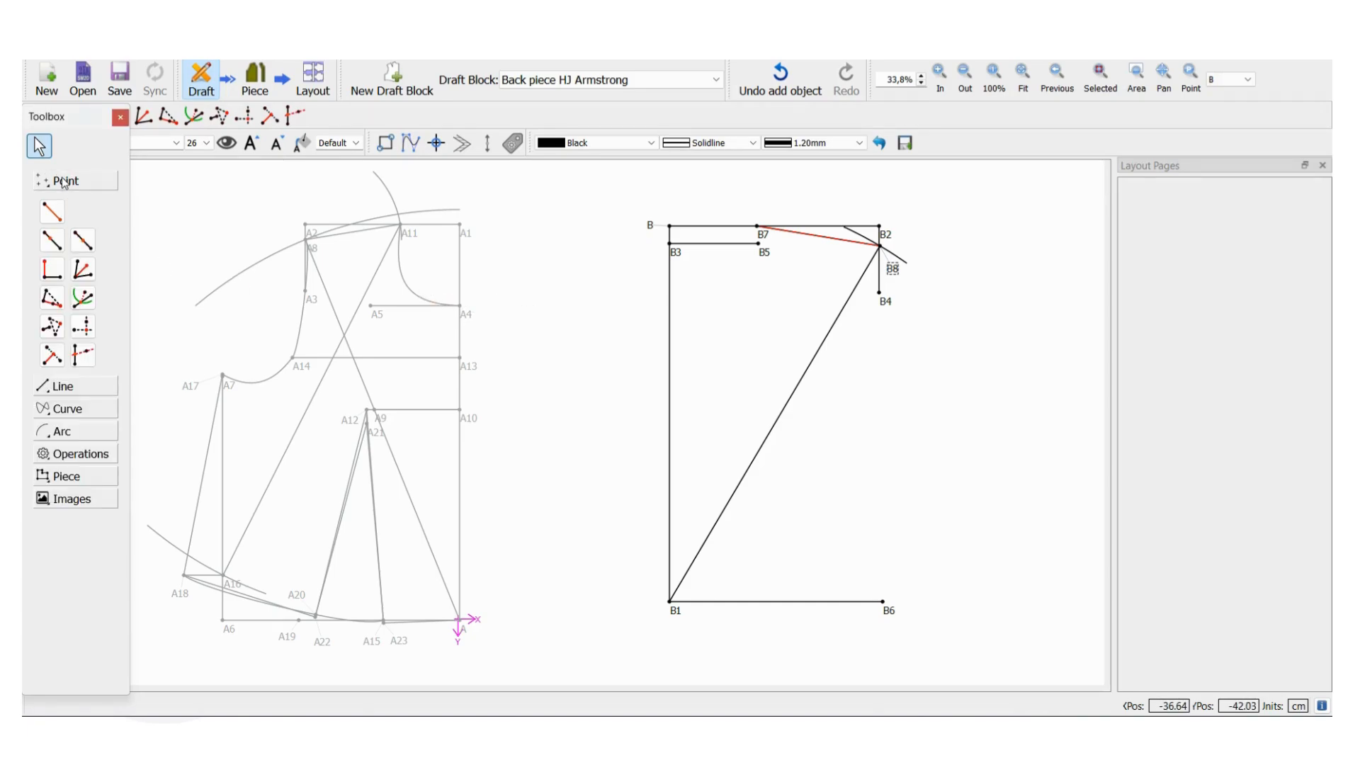
pyautogui.click(51, 211)
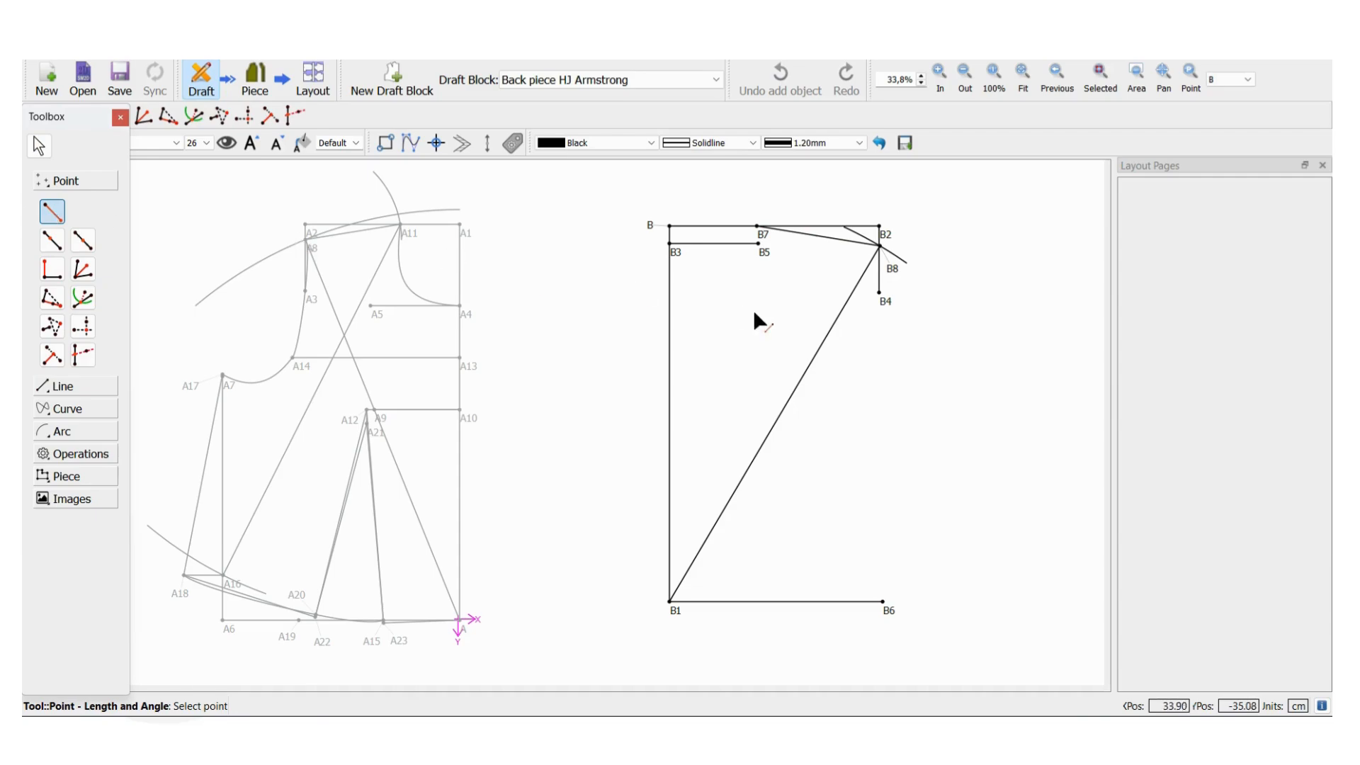
pyautogui.click(762, 236)
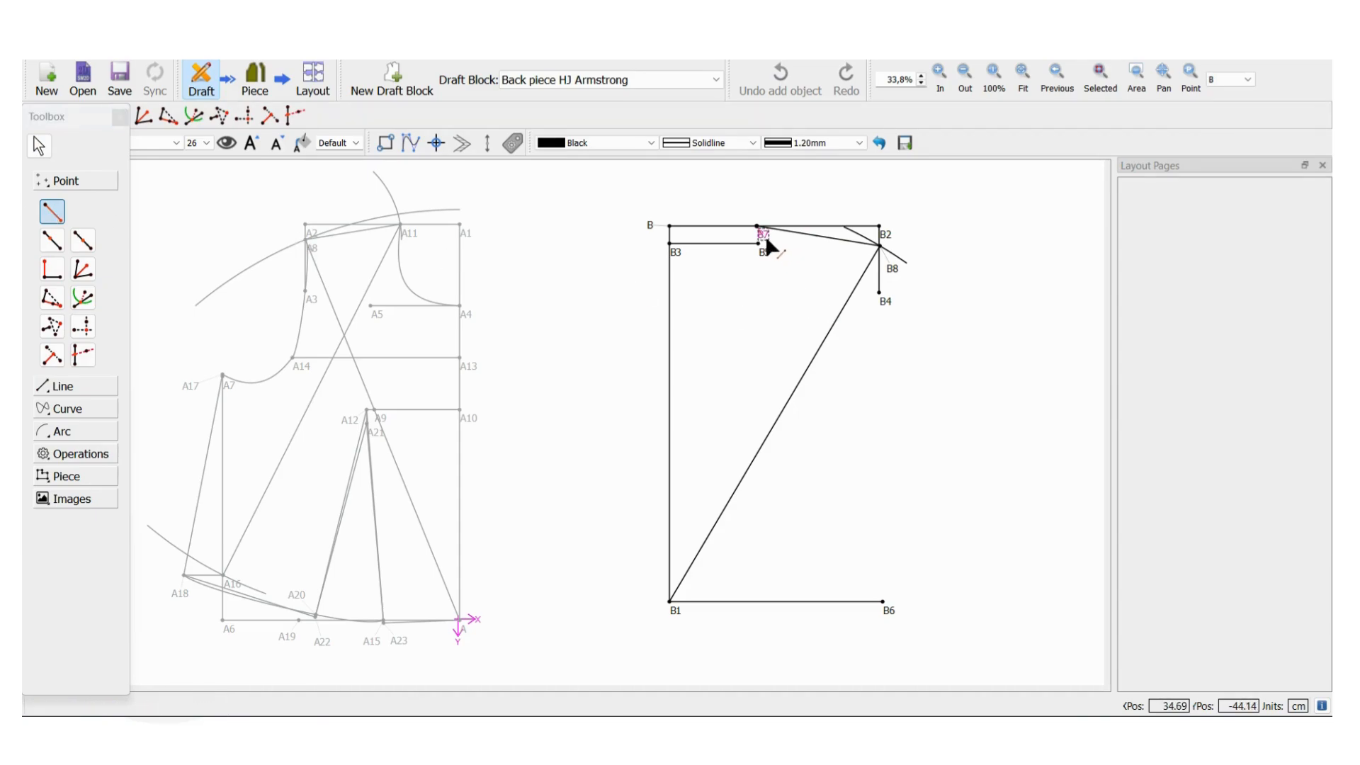
pyautogui.click(899, 258)
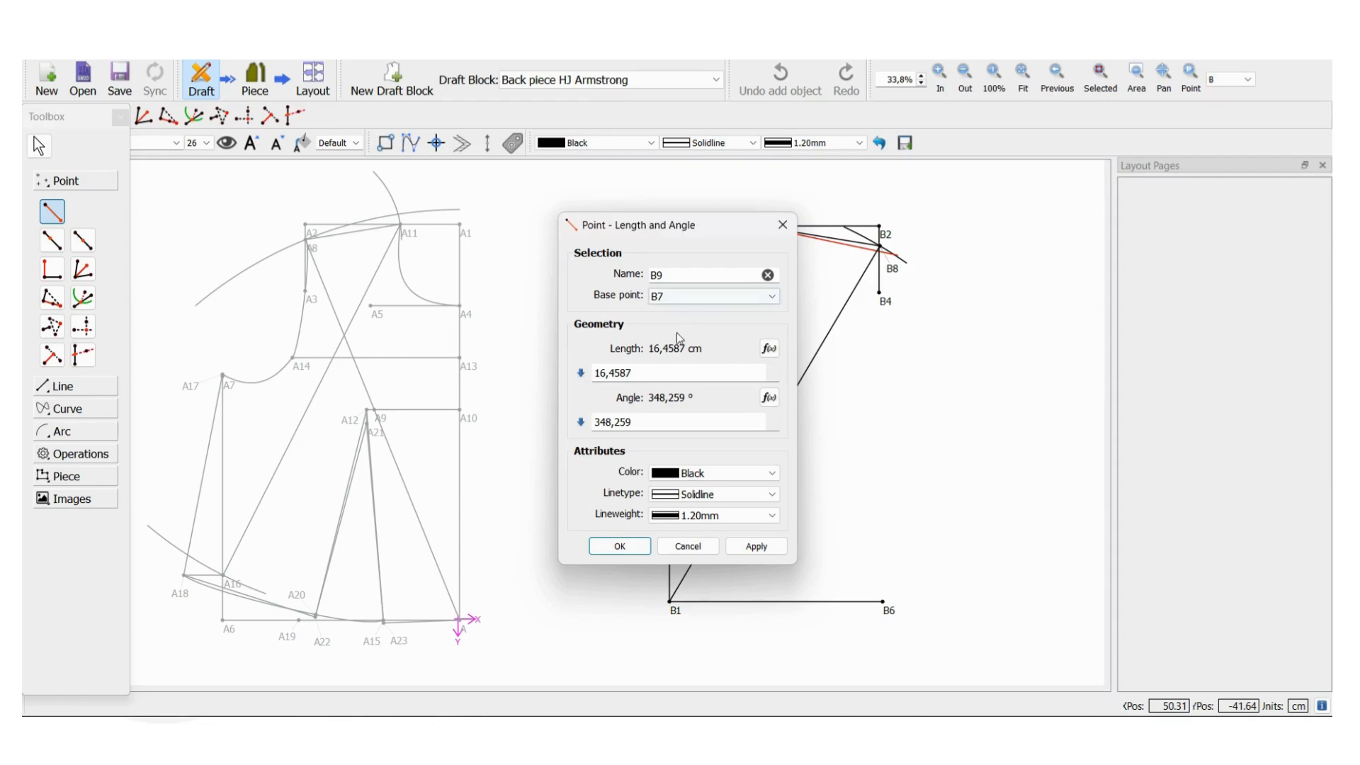
pyautogui.click(769, 349)
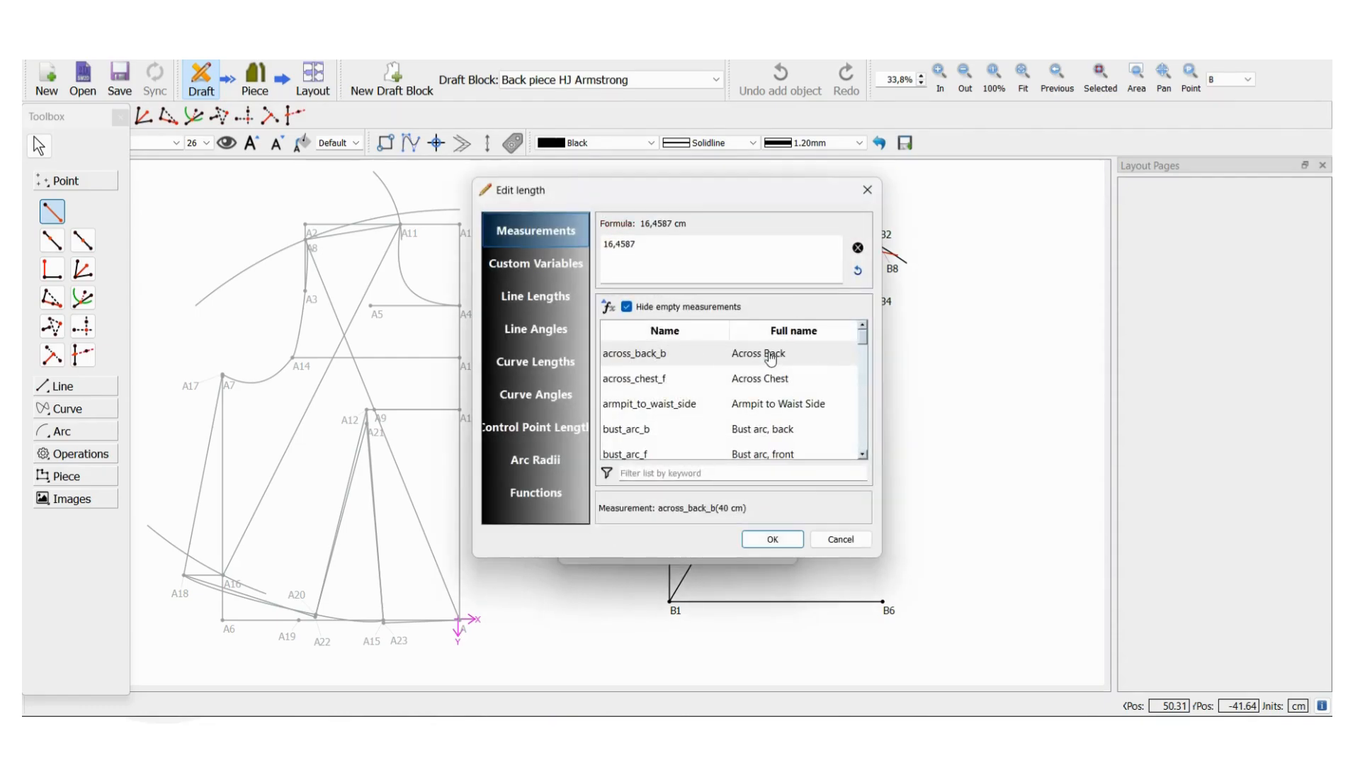
pyautogui.click(526, 301)
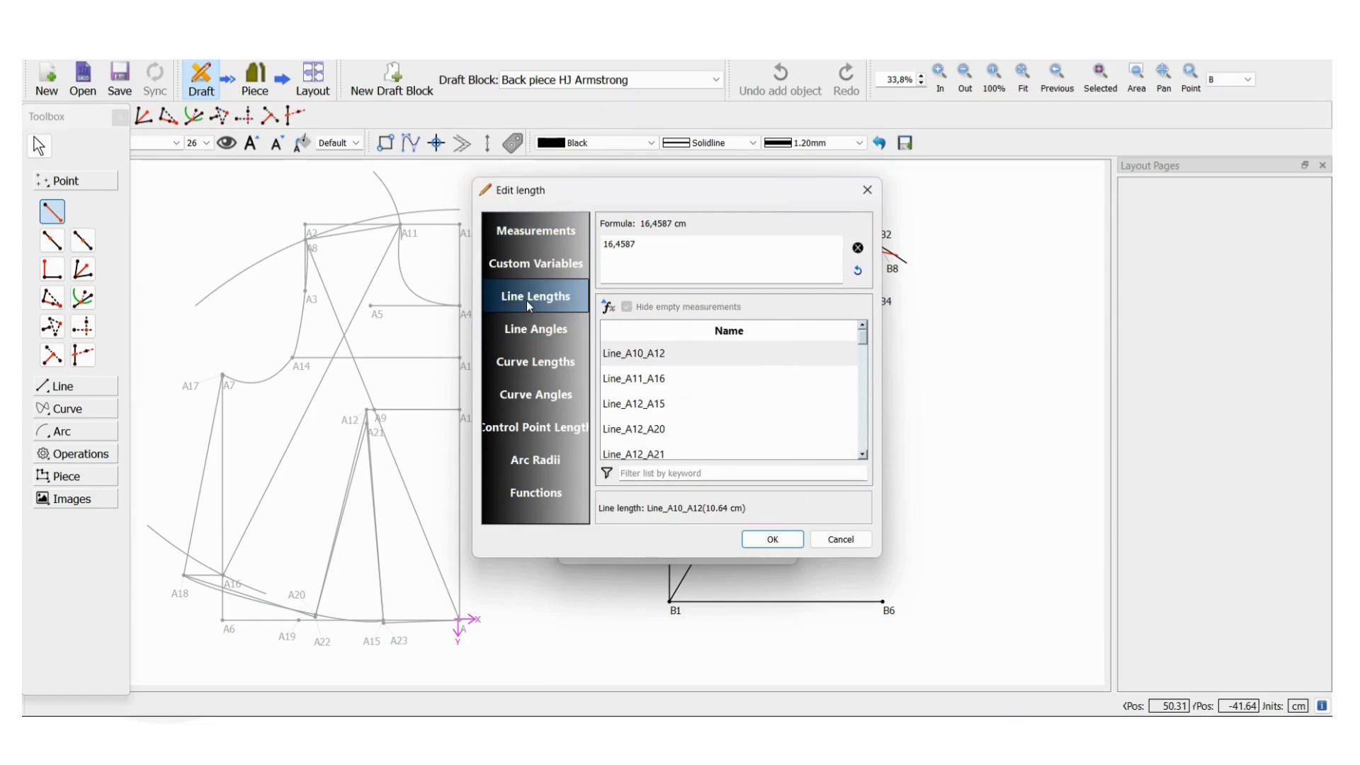
pyautogui.click(857, 247)
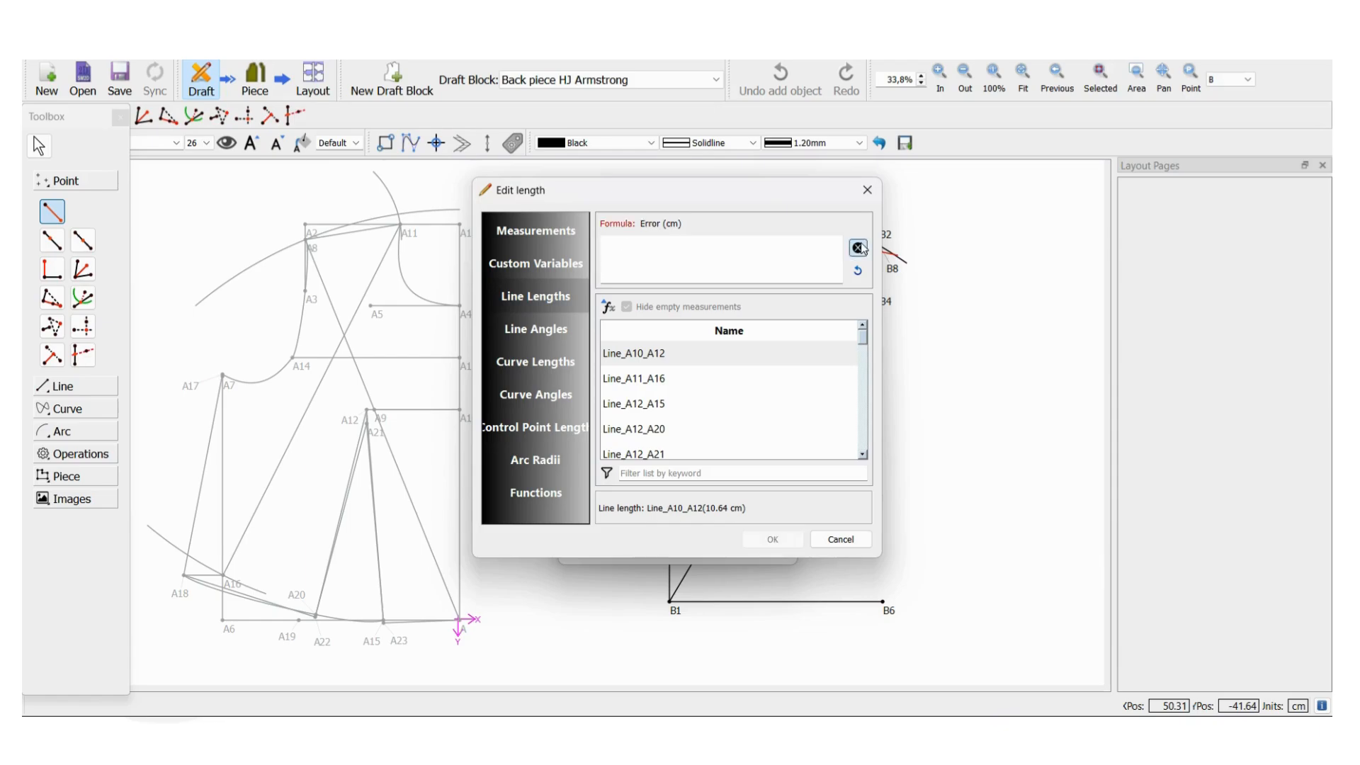
pyautogui.click(857, 454)
pyautogui.doubleClick(857, 454)
pyautogui.doubleClick(857, 454)
pyautogui.doubleClick(857, 454)
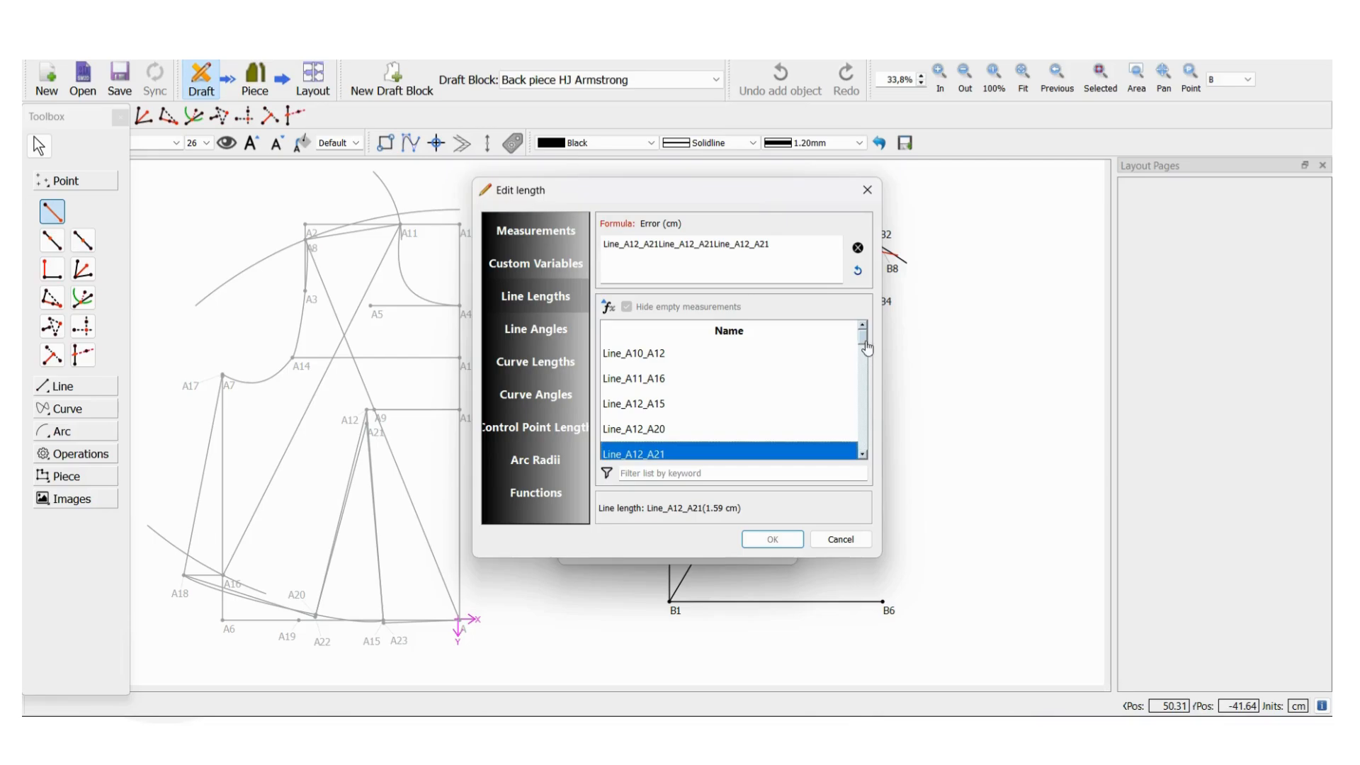
# Step: Set the point's length from B7 to Line_B7_B8+1,27, create it, and move its label clear of B8's label
pyautogui.moveTo(867, 347); pyautogui.dragTo(862, 430)
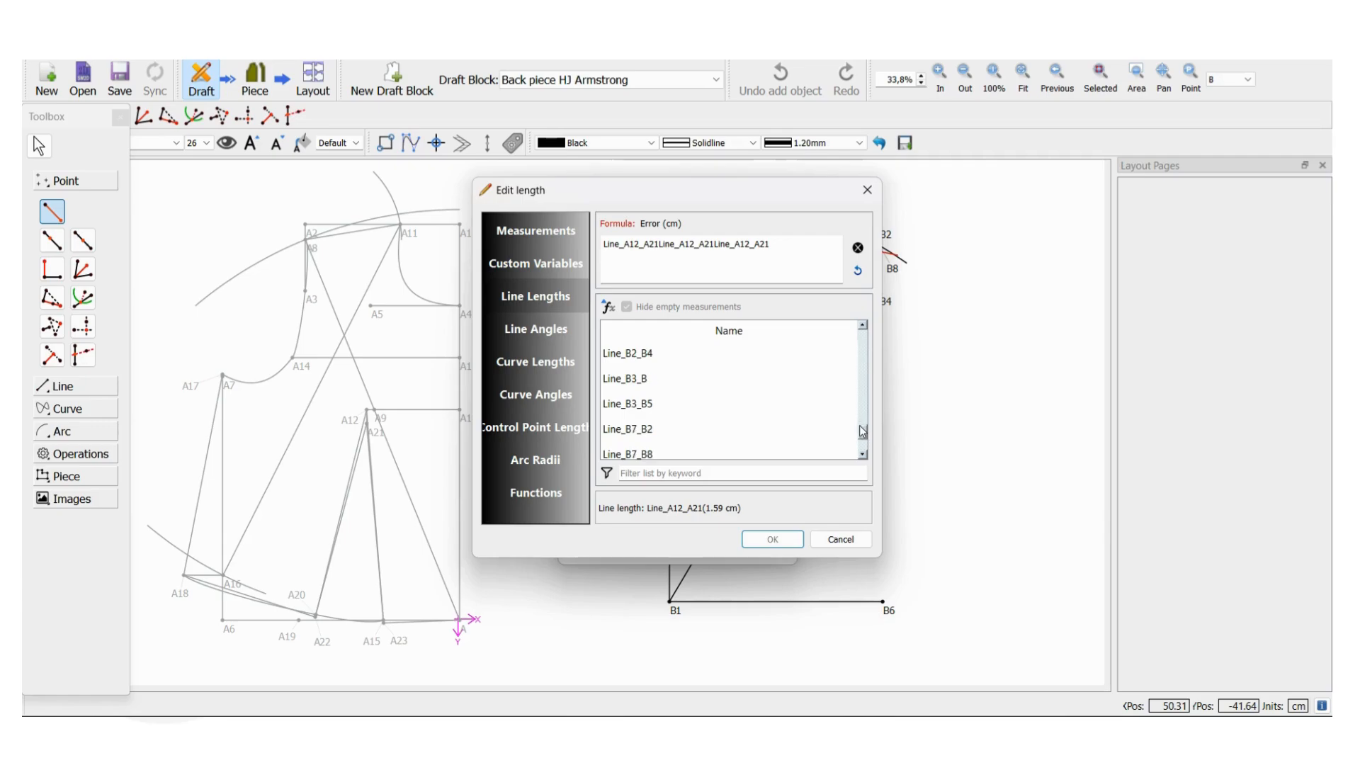
pyautogui.click(652, 457)
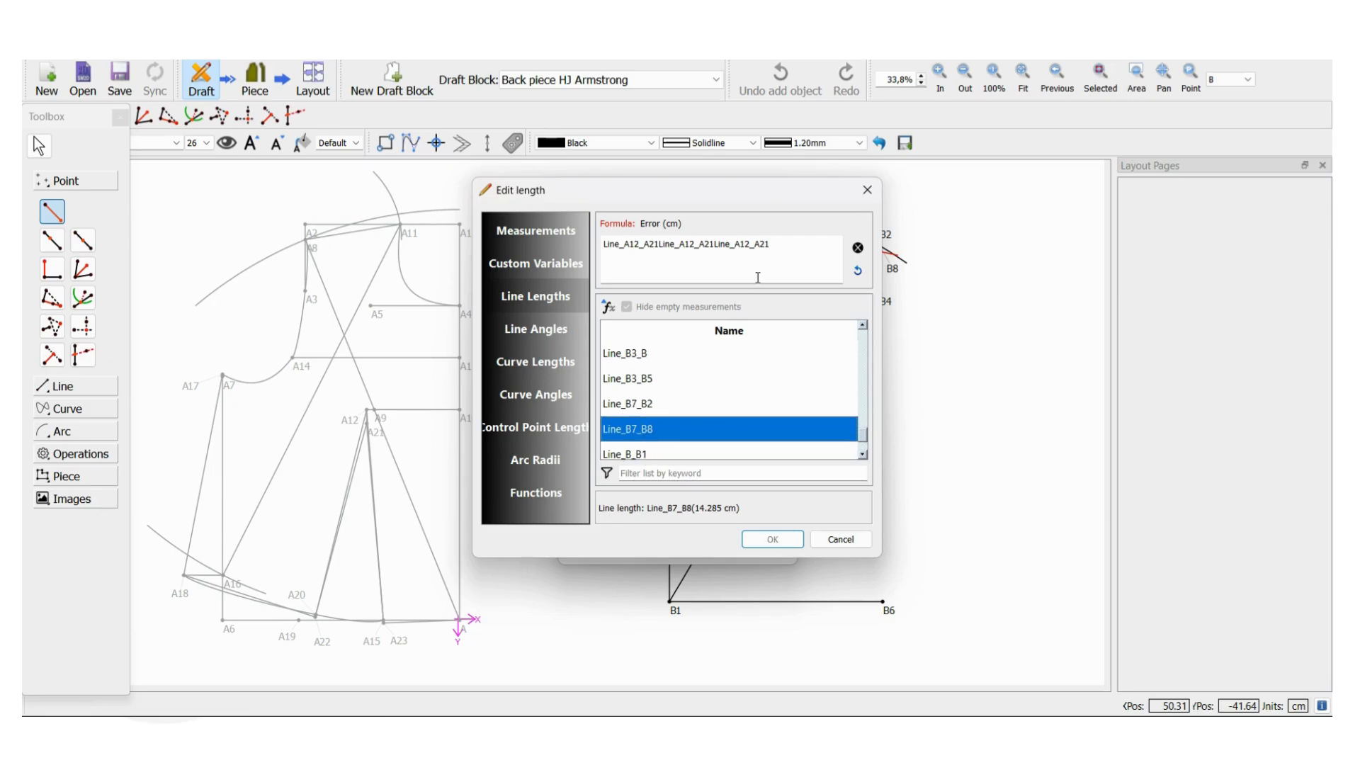
pyautogui.click(857, 248)
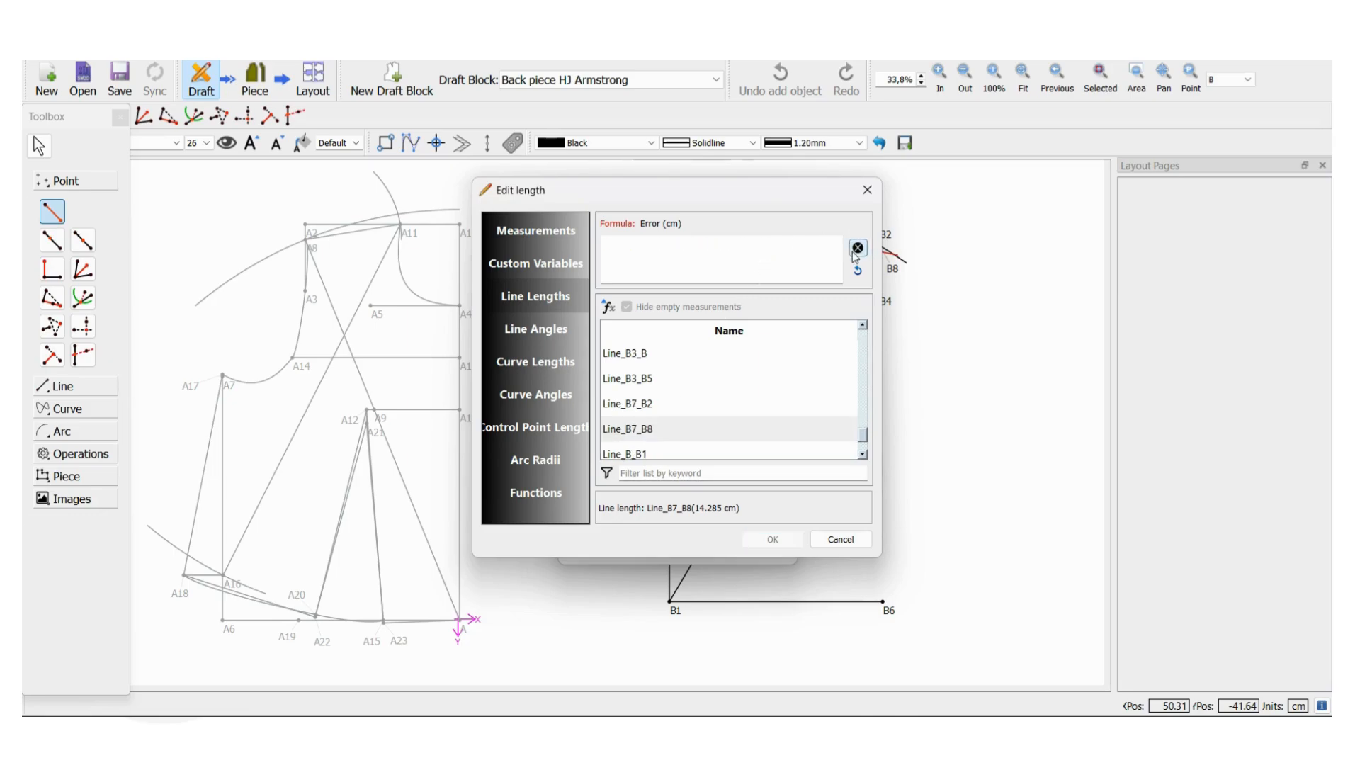
pyautogui.click(653, 429)
pyautogui.doubleClick(655, 429)
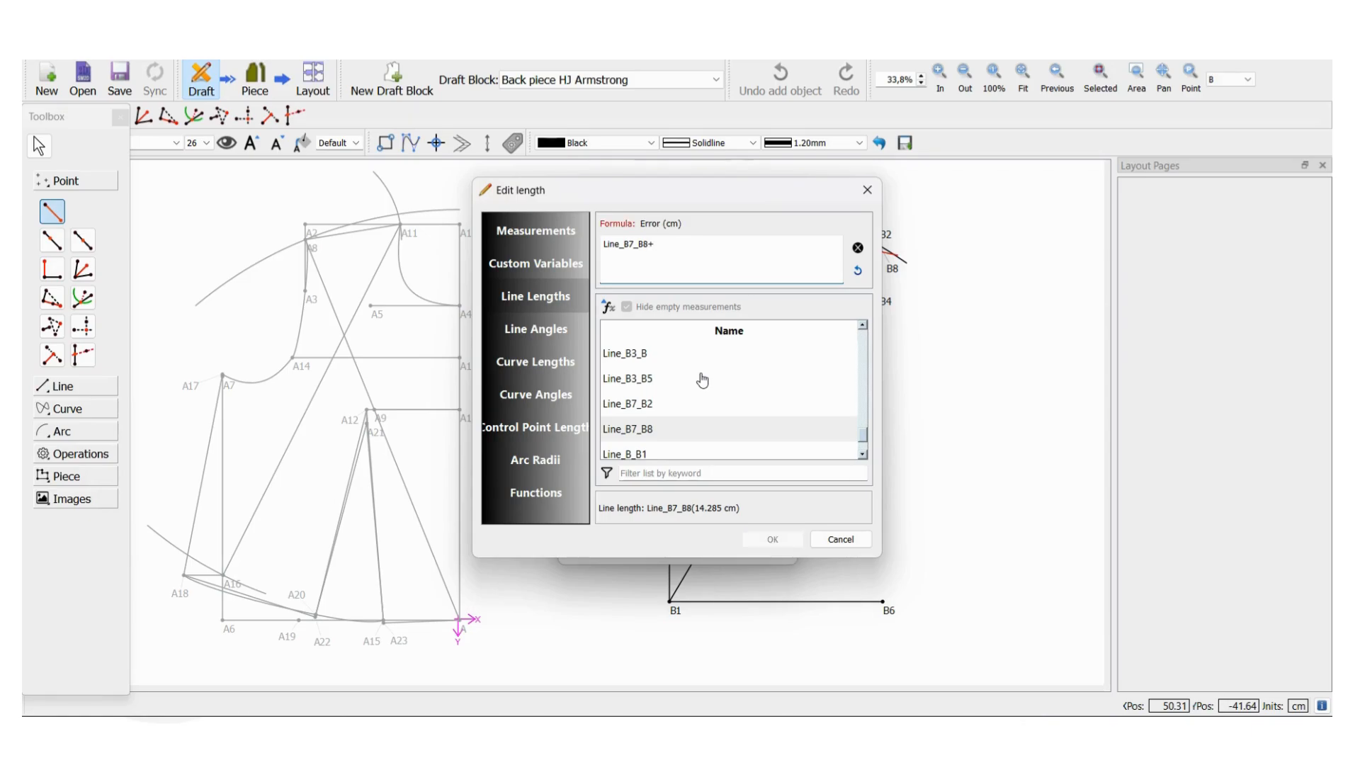
pyautogui.write('1')
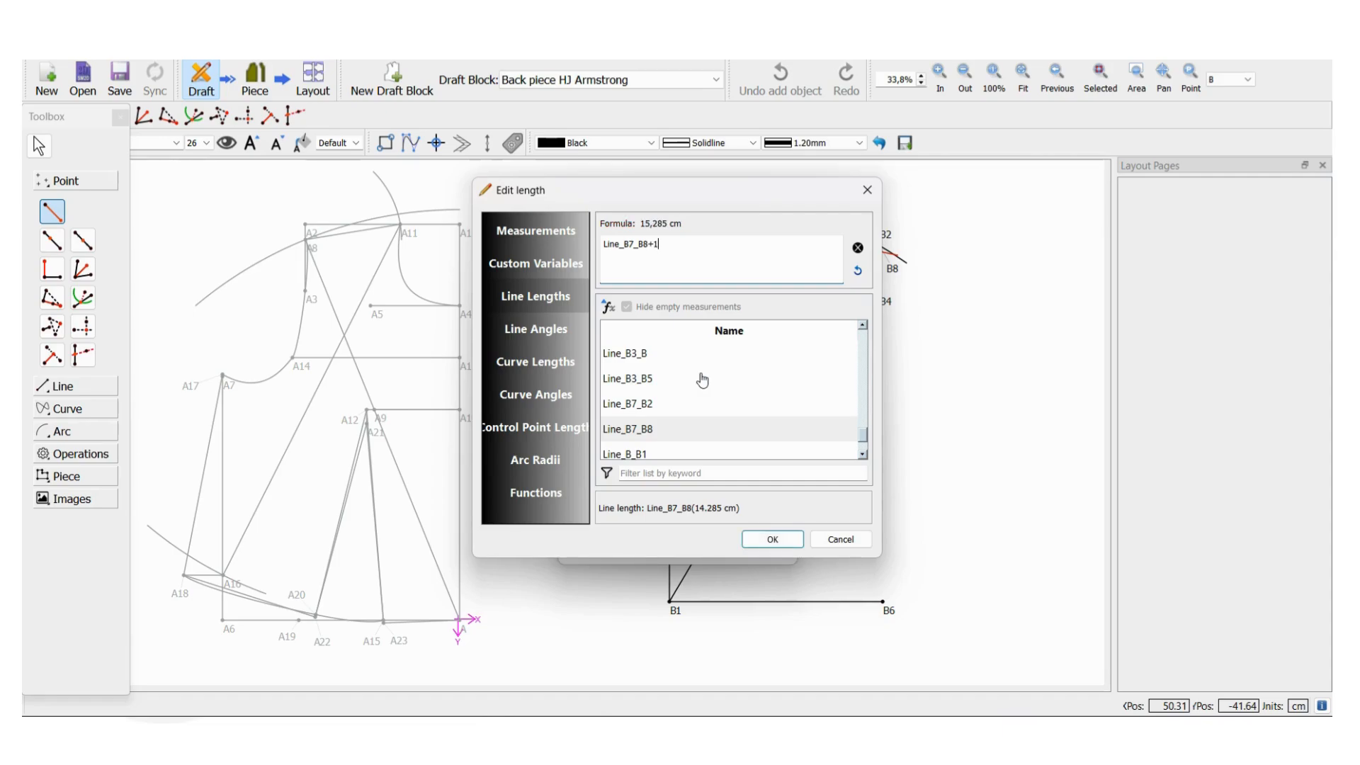
pyautogui.write(',27')
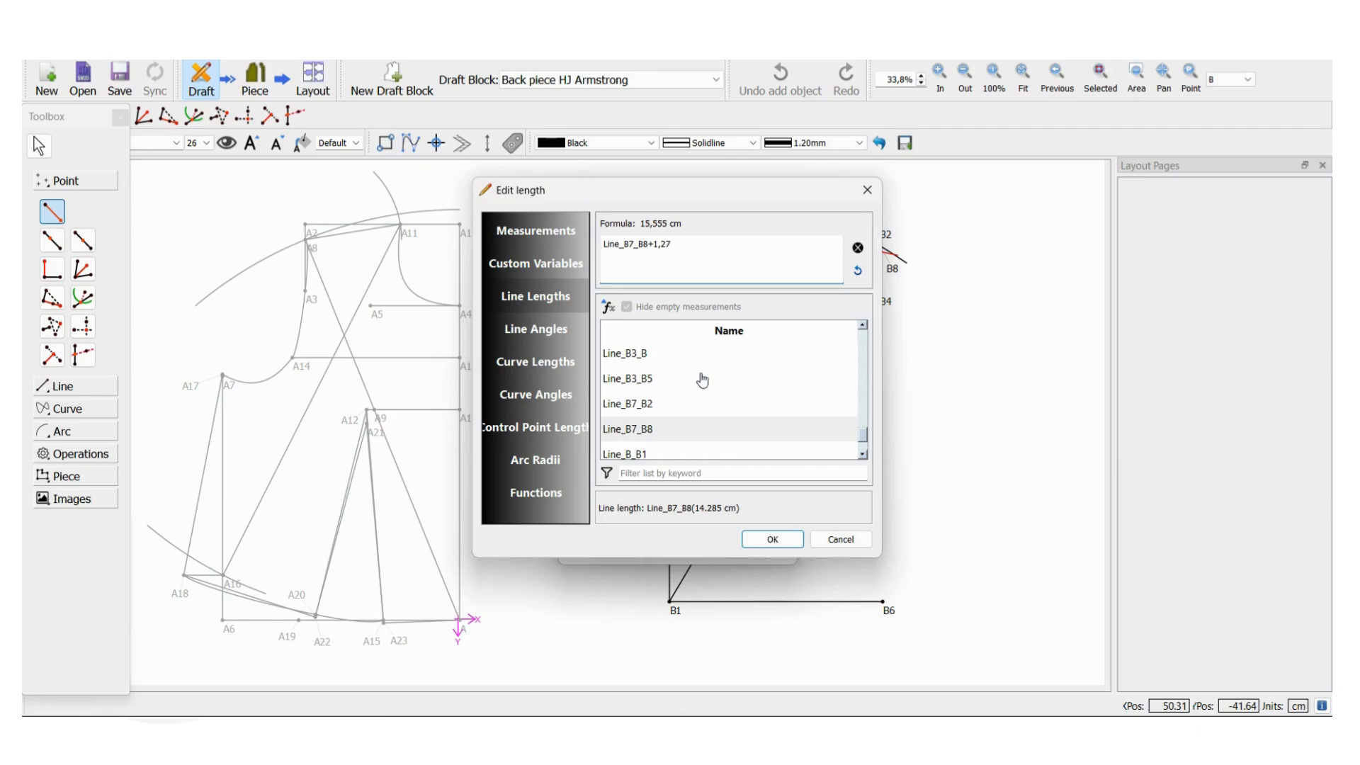
pyautogui.click(772, 540)
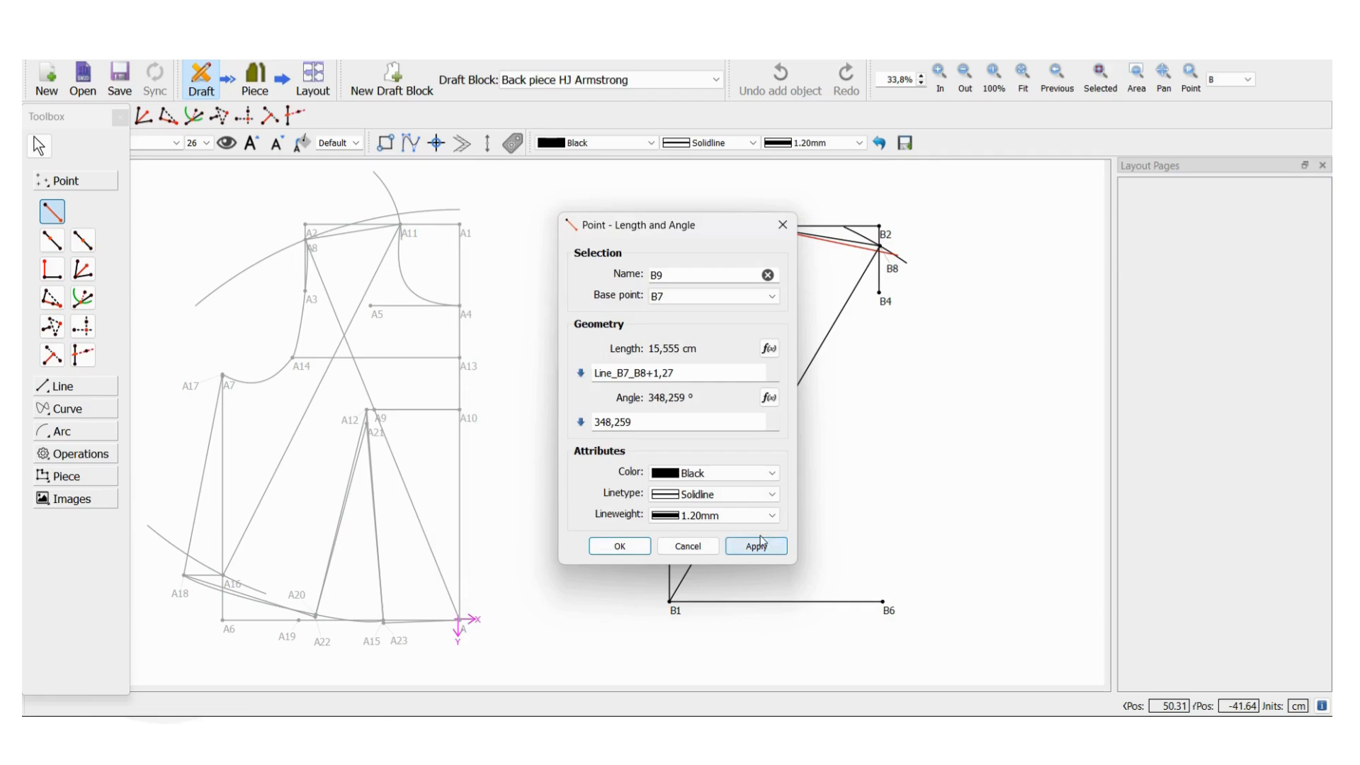
pyautogui.click(619, 546)
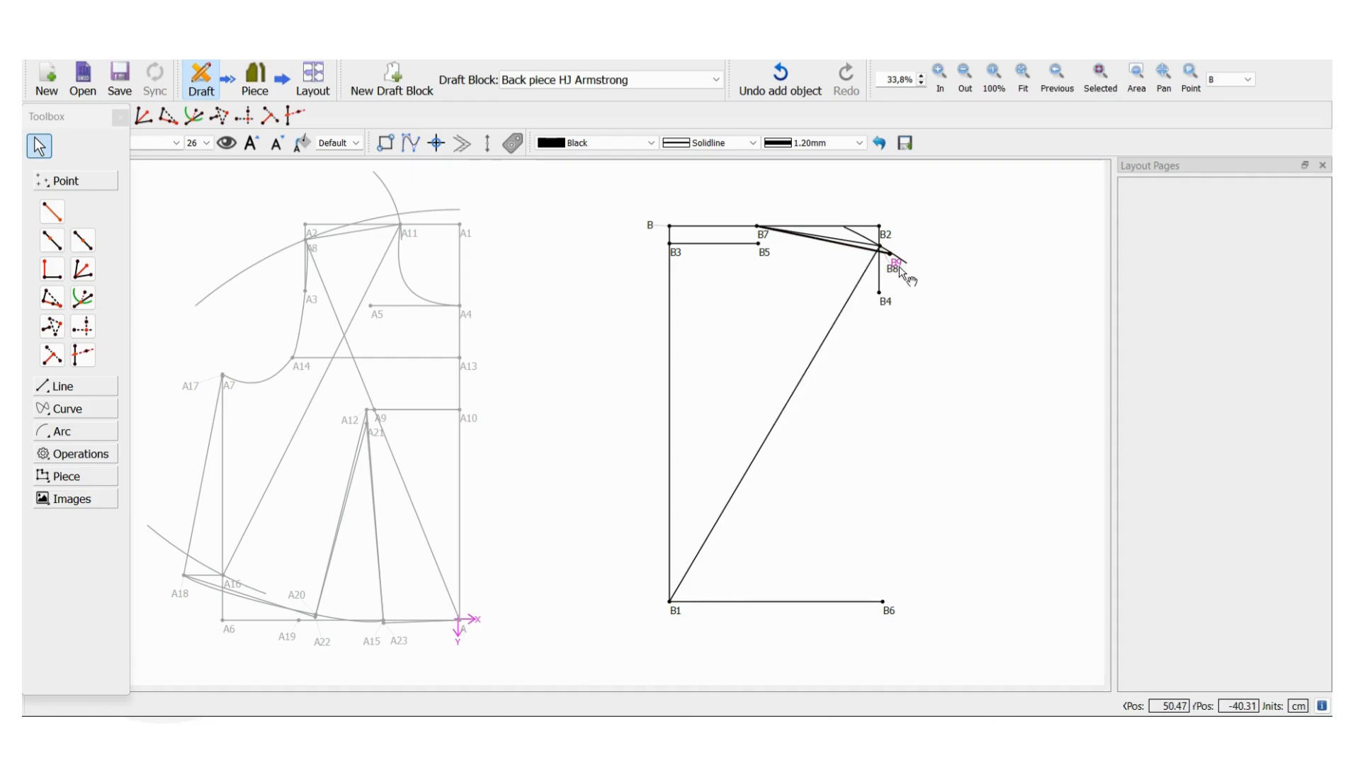
pyautogui.moveTo(895, 273); pyautogui.dragTo(921, 253)
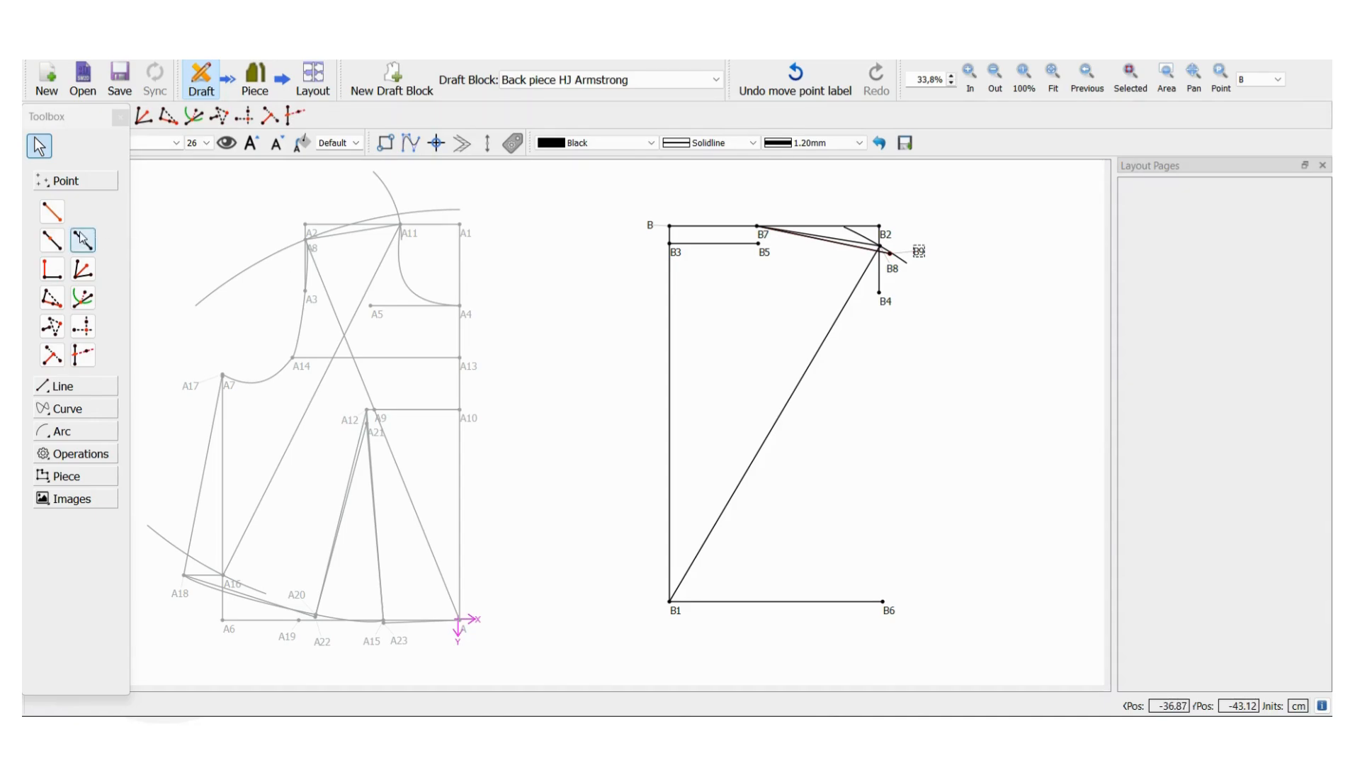
# Step: Create a length-and-angle point 4 cm from B7, heading down toward the centre back at about 240°
pyautogui.click(52, 212)
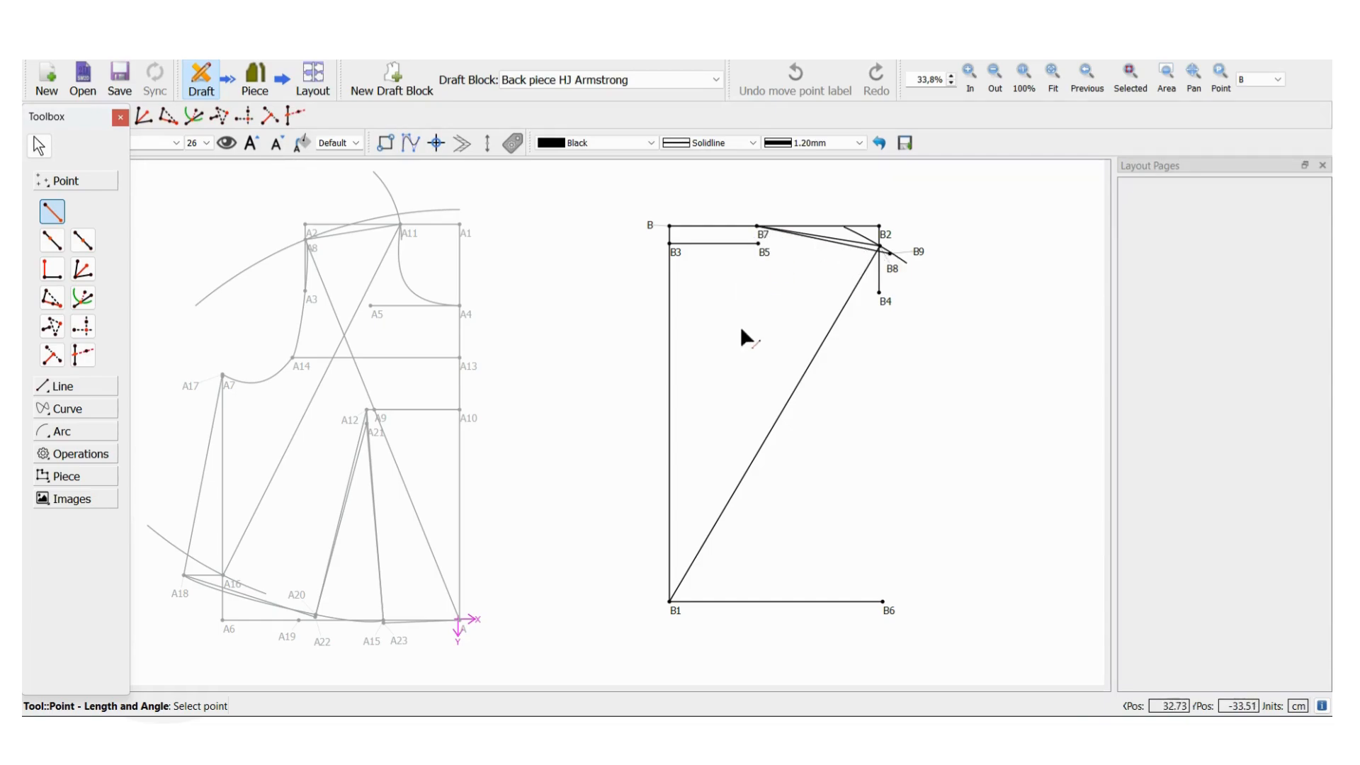
pyautogui.click(761, 232)
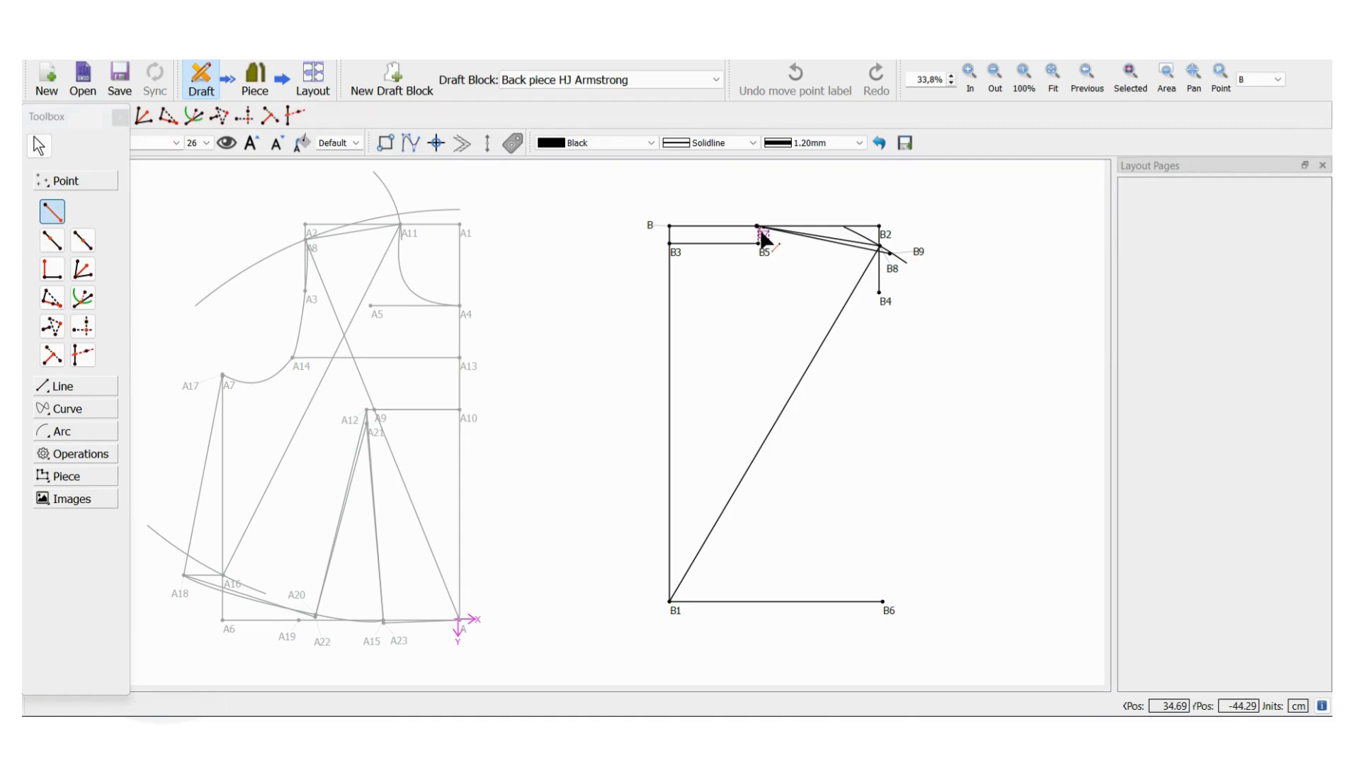
pyautogui.click(727, 277)
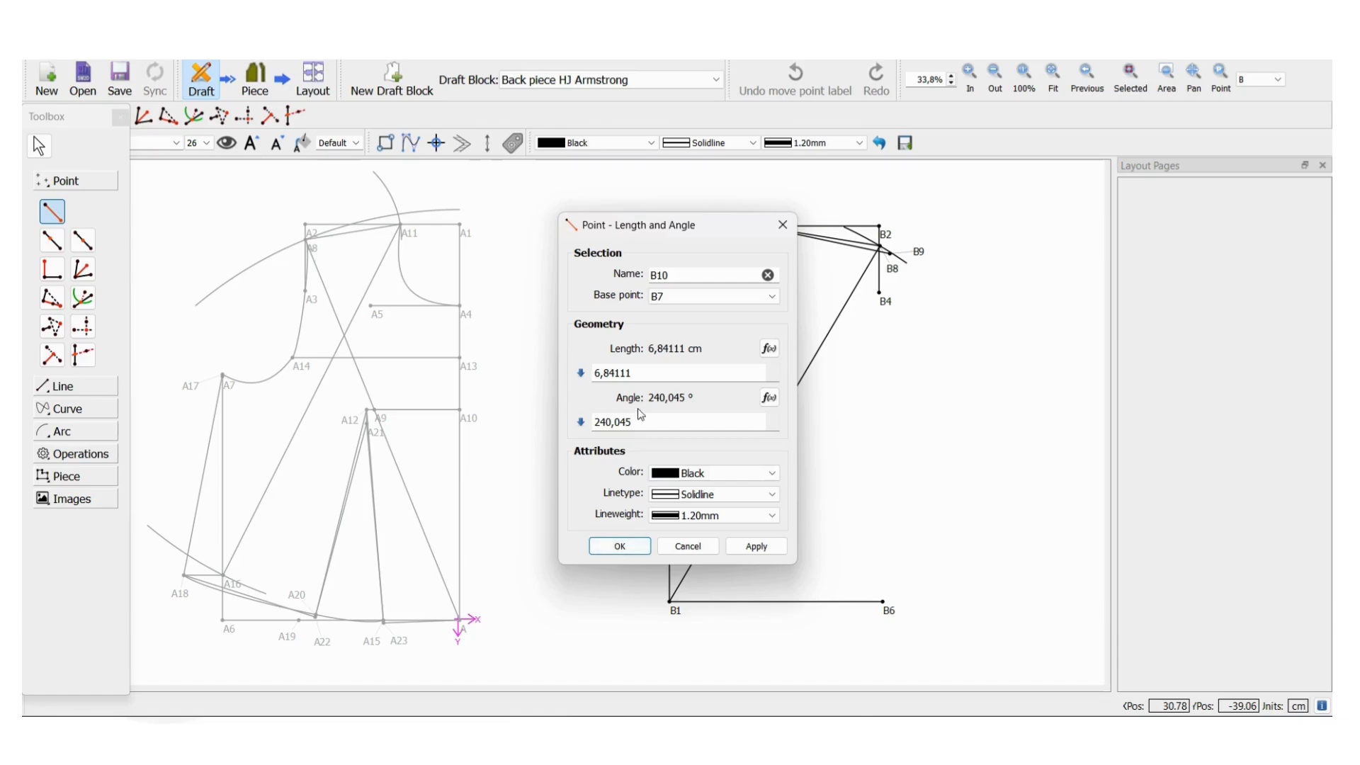
pyautogui.click(636, 378)
pyautogui.press('BackSpace')
pyautogui.press('BackSpace')
pyautogui.press('BackSpace')
pyautogui.press('BackSpace')
pyautogui.press('BackSpace')
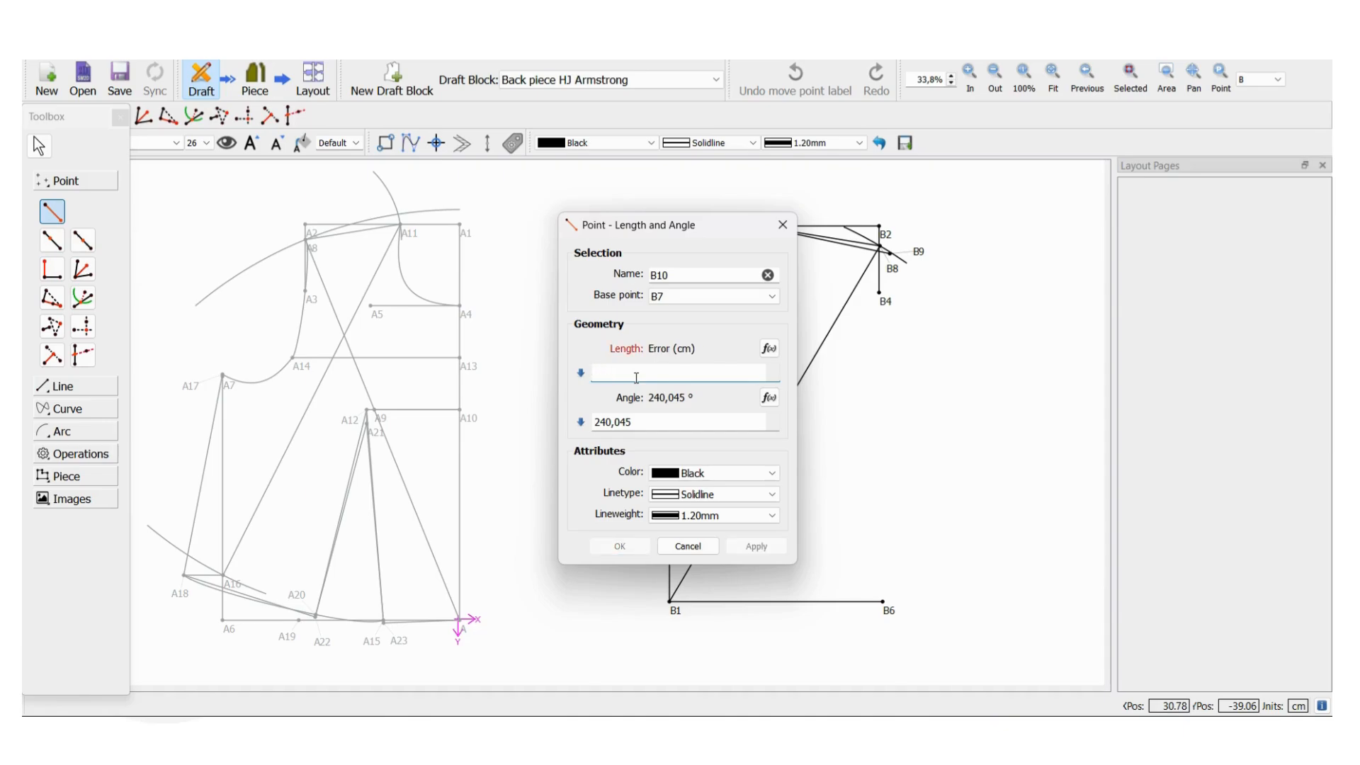
pyautogui.write('4')
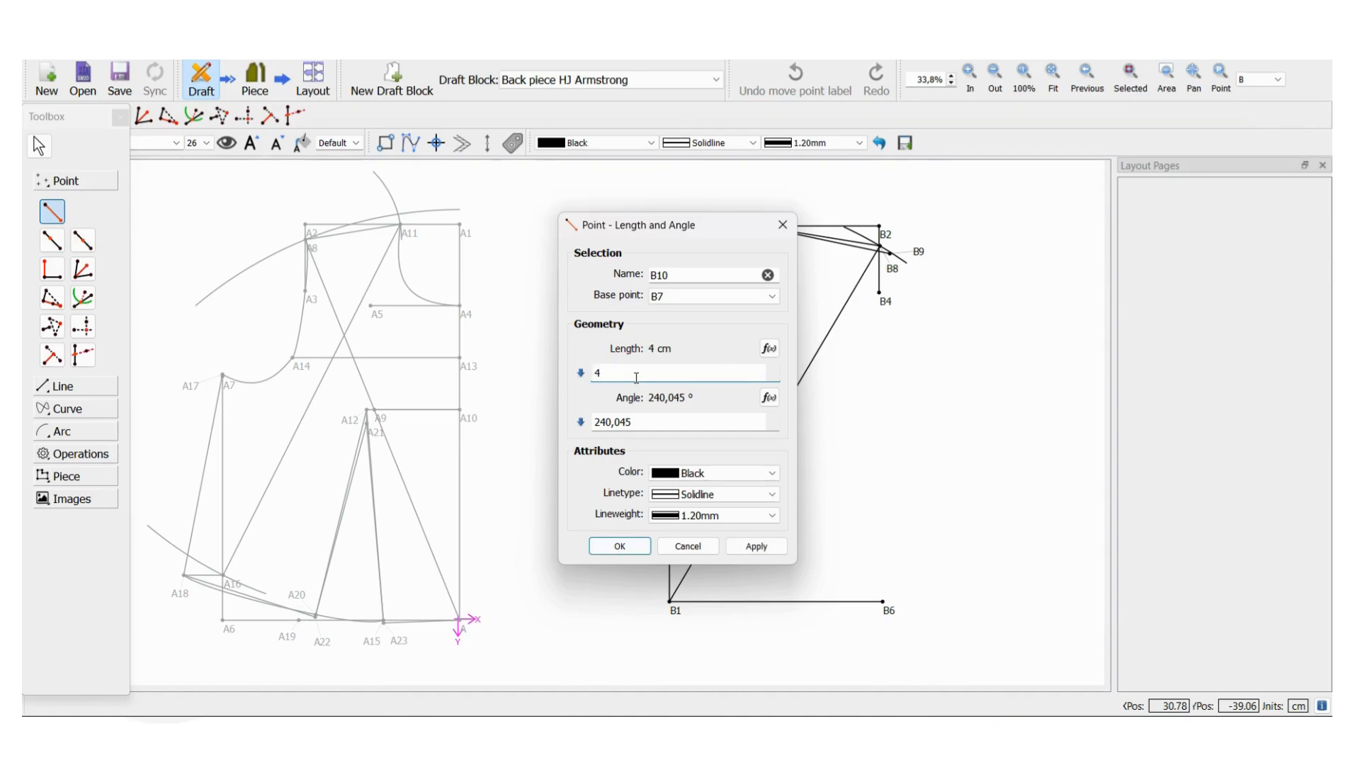
pyautogui.click(621, 544)
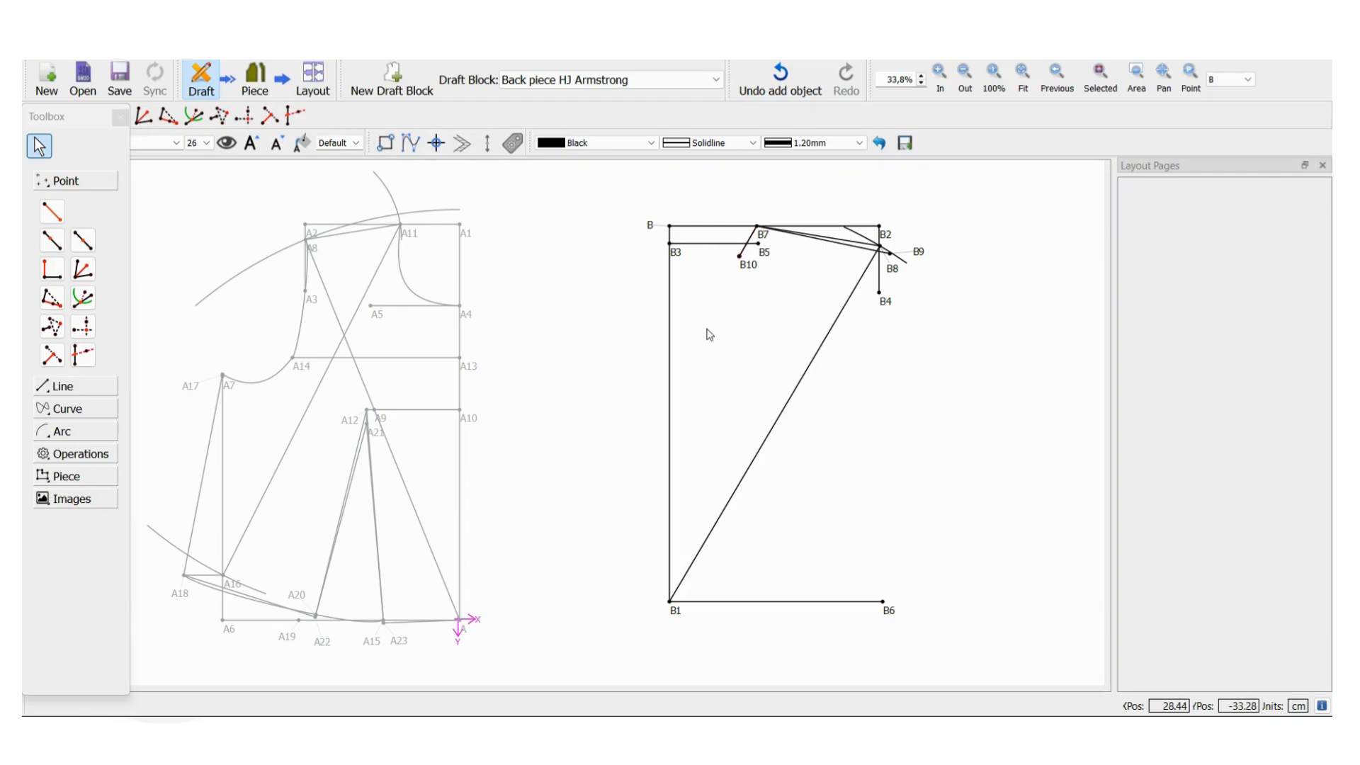
# Step: Create a point where lines B7–B10 and B3–B5 intersect, and move its label clear of the B5 and B10 labels
pyautogui.click(55, 388)
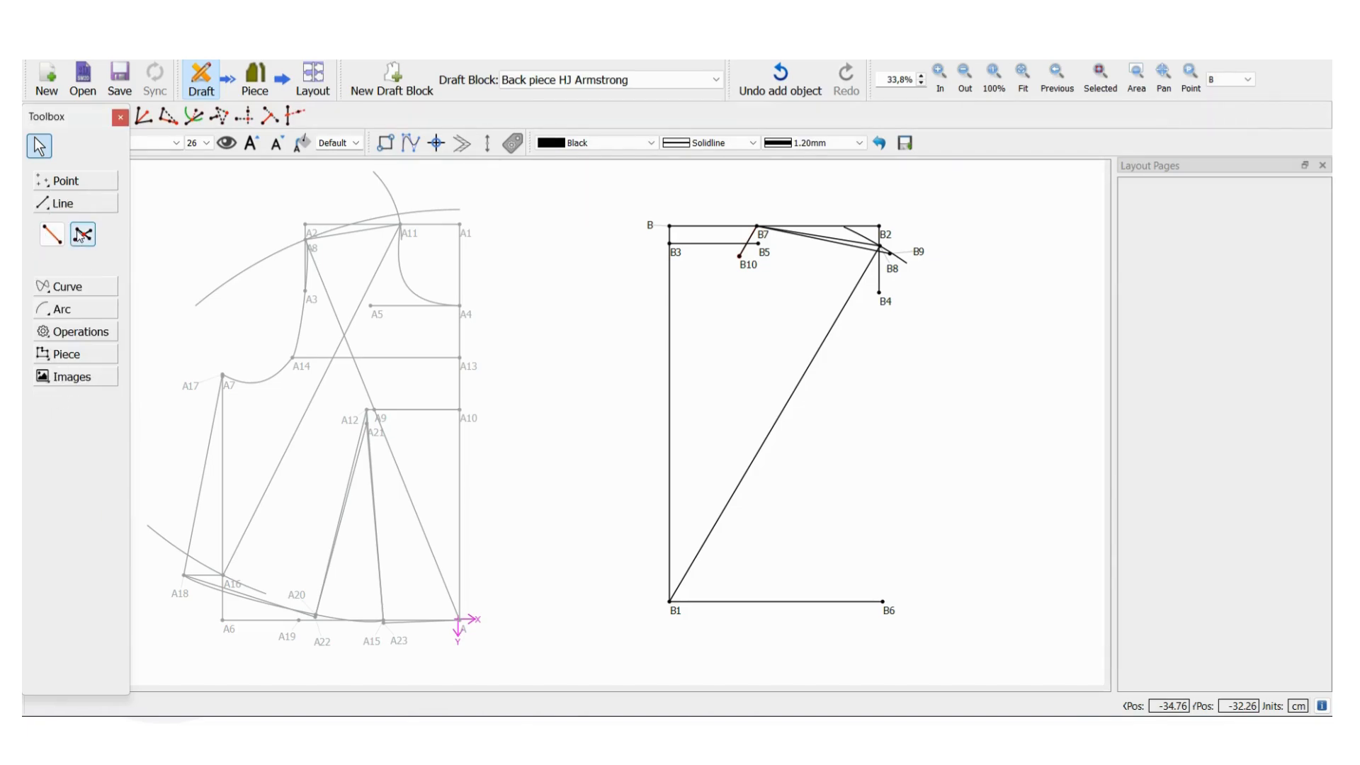
pyautogui.click(81, 236)
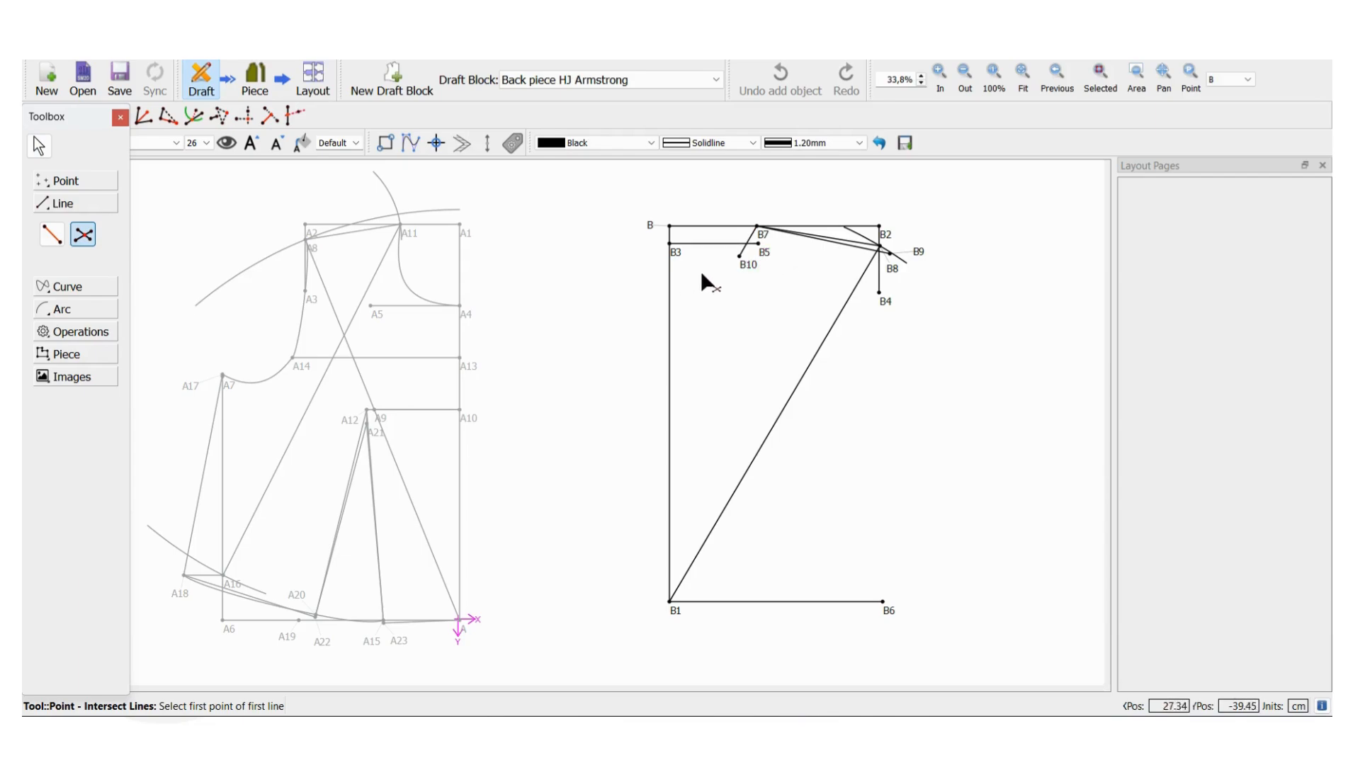
pyautogui.click(764, 240)
pyautogui.click(743, 265)
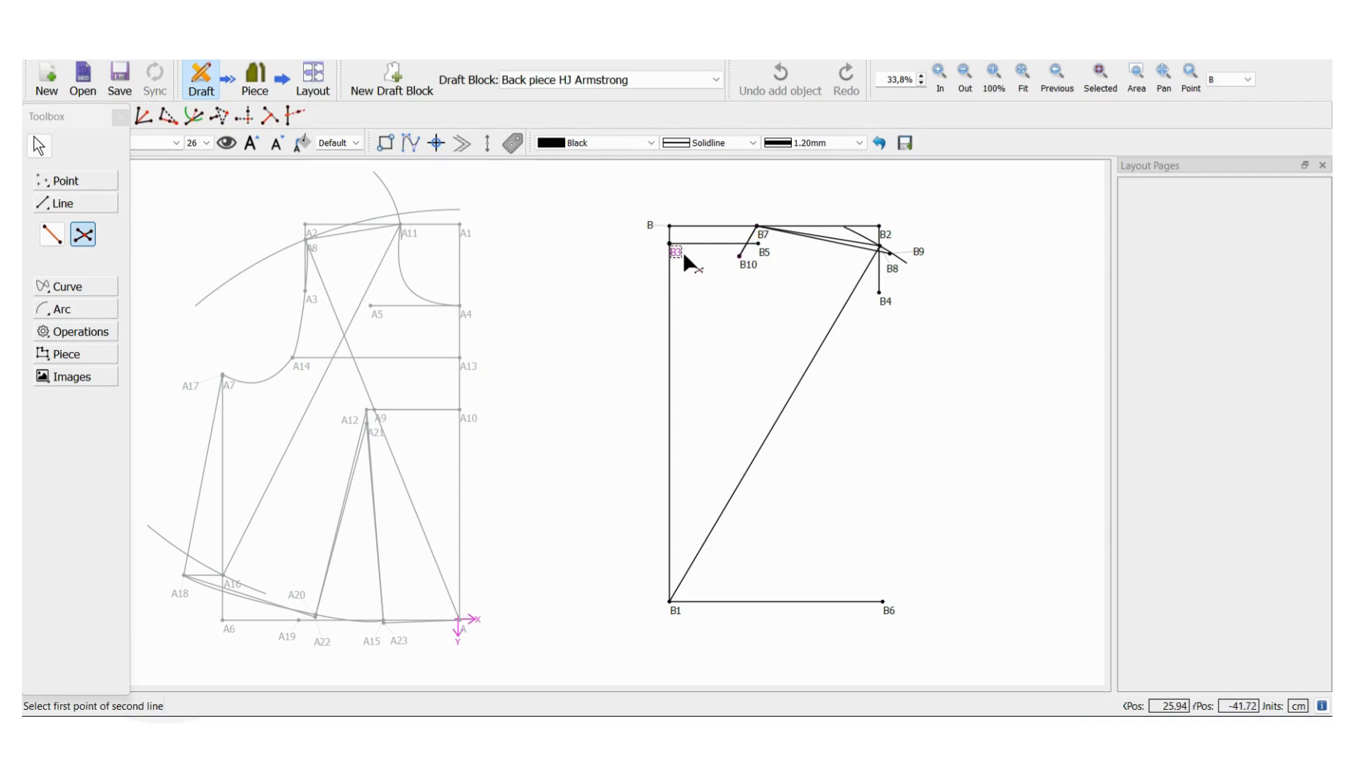
pyautogui.click(684, 253)
pyautogui.click(763, 249)
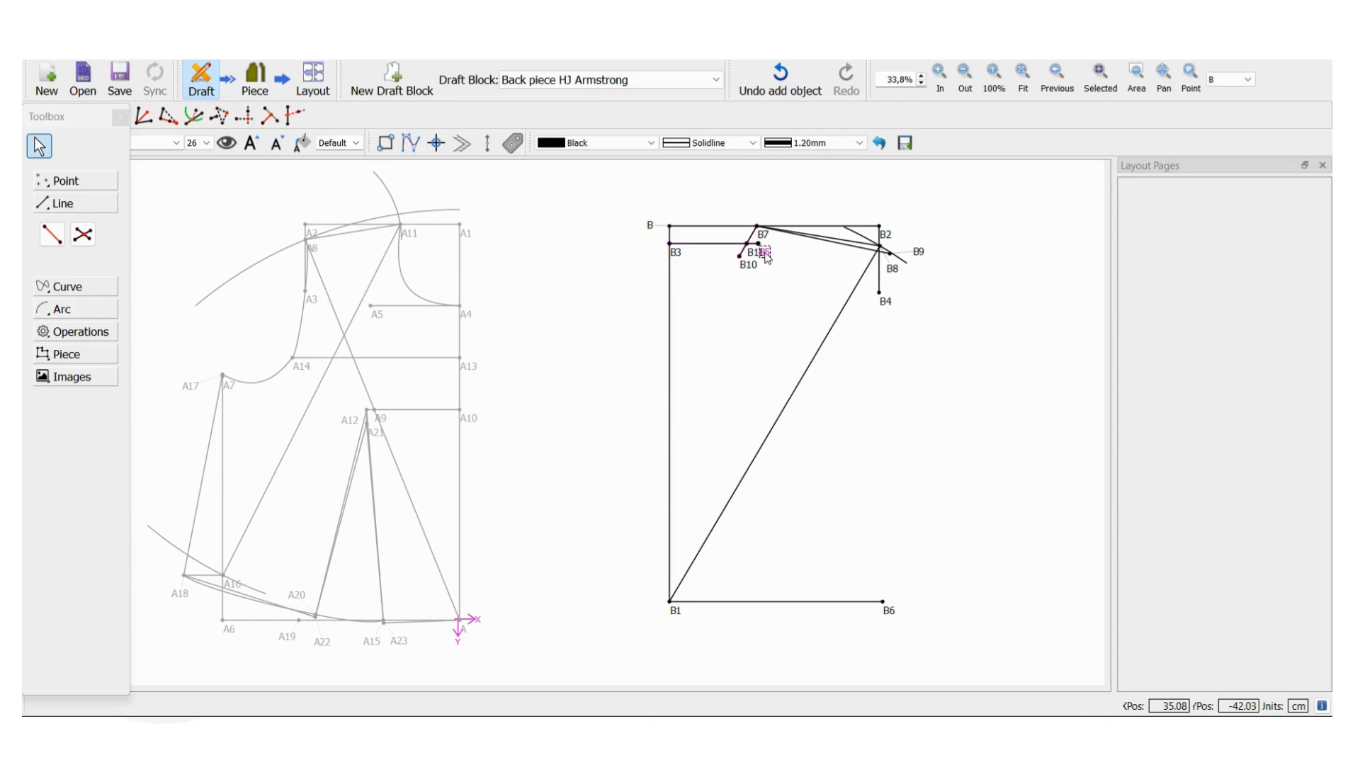
pyautogui.moveTo(754, 253); pyautogui.dragTo(714, 267)
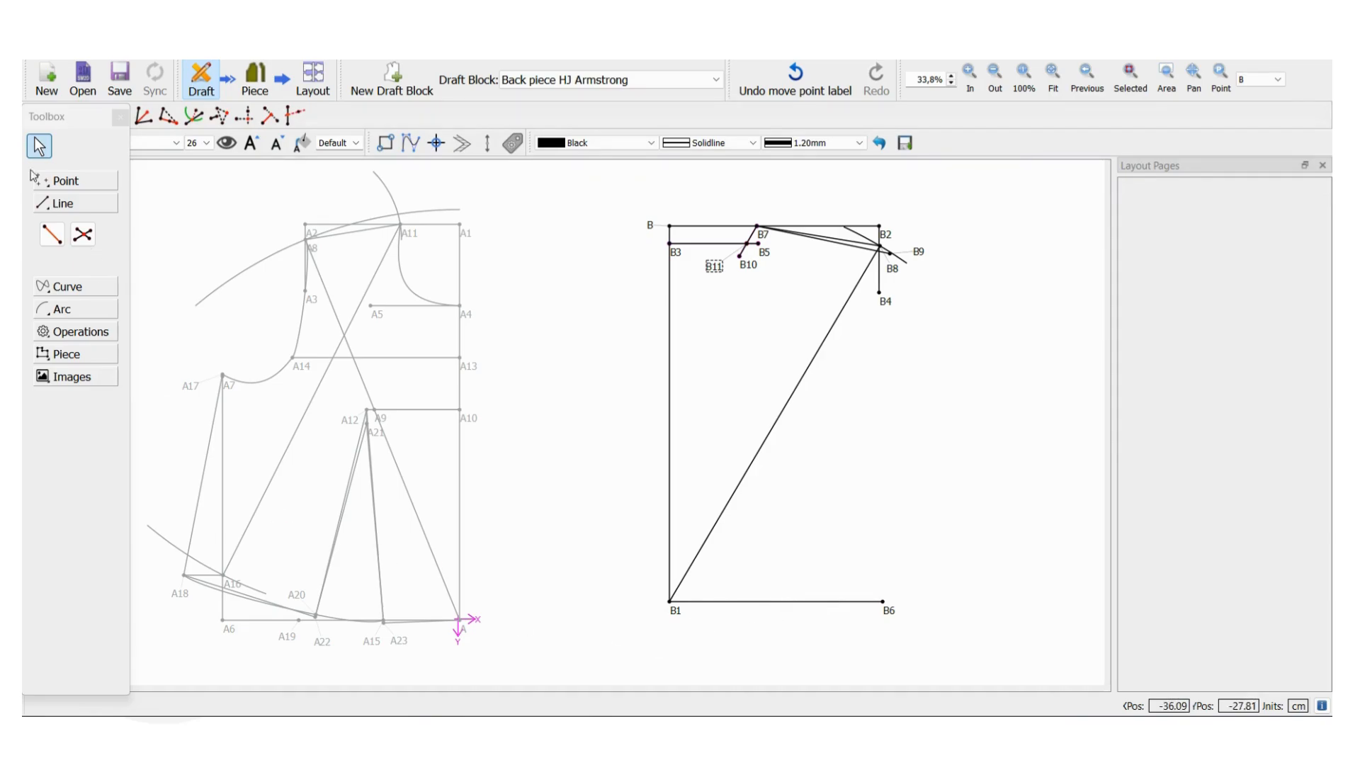
# Step: Start a Point - On Line from B1 toward B6 on the waistline and filter its length-formula measurements by "bust"
pyautogui.click(62, 182)
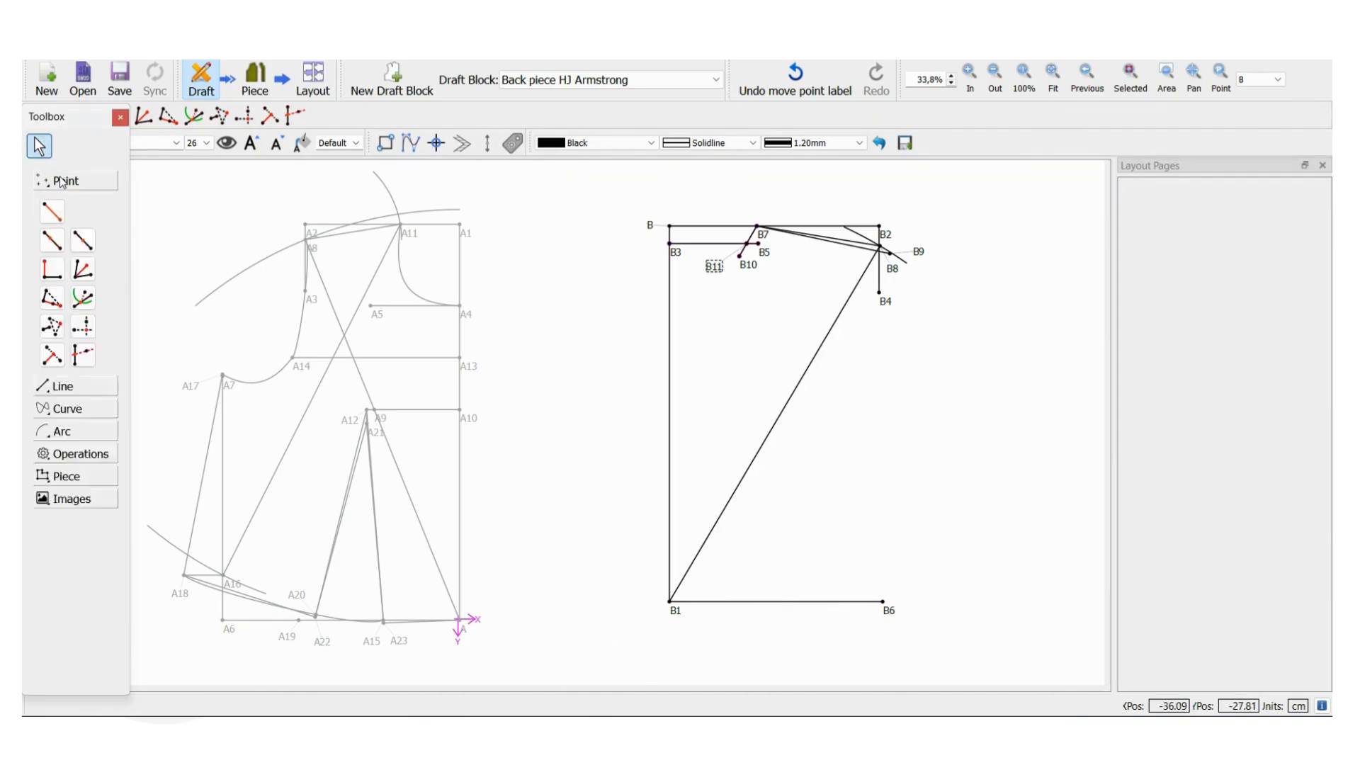
pyautogui.click(52, 241)
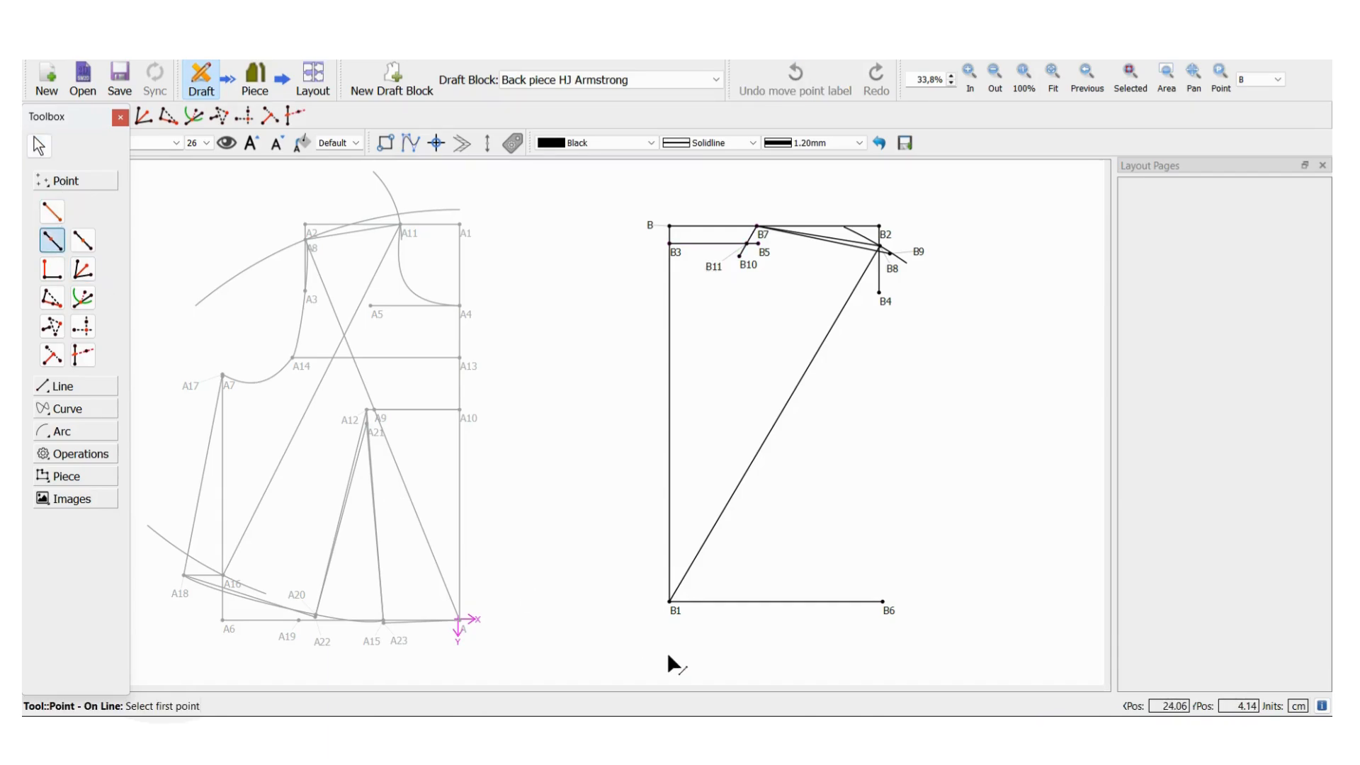
pyautogui.click(671, 609)
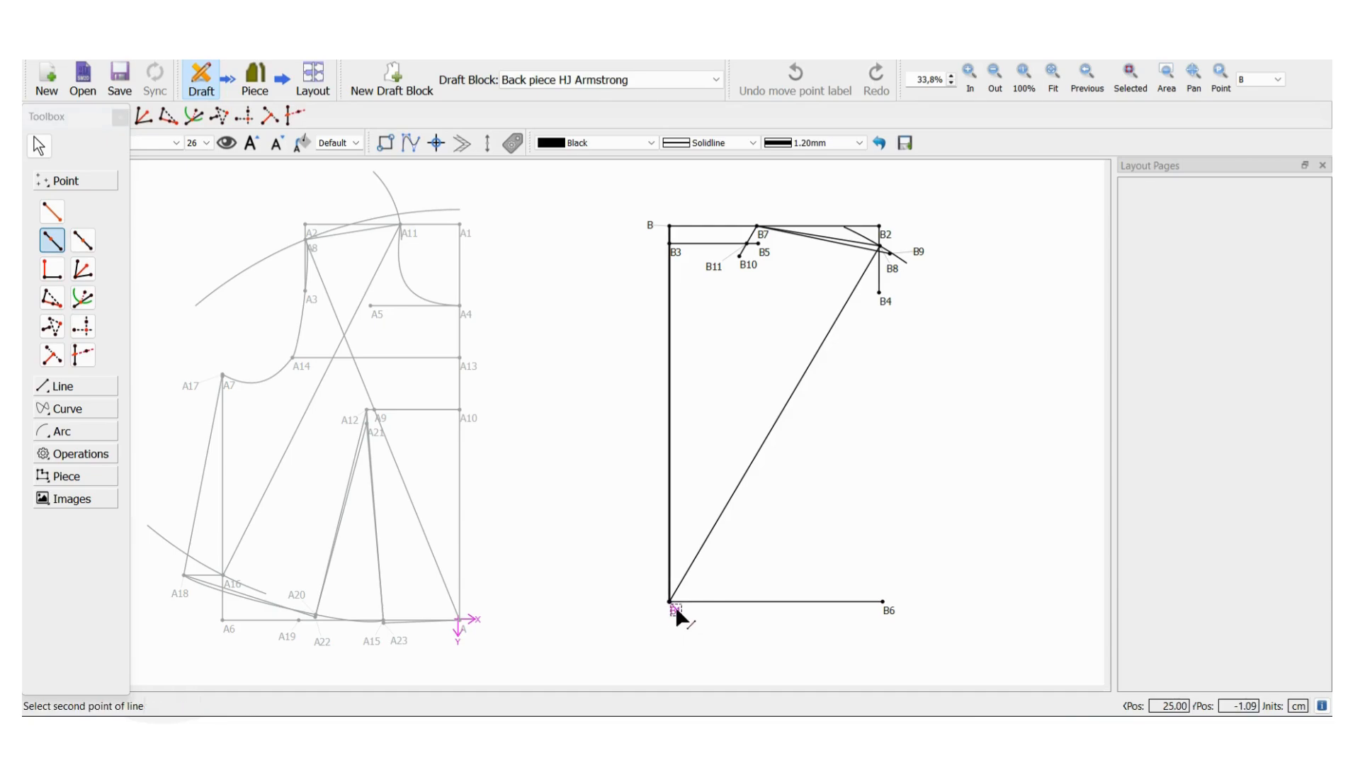
pyautogui.click(889, 610)
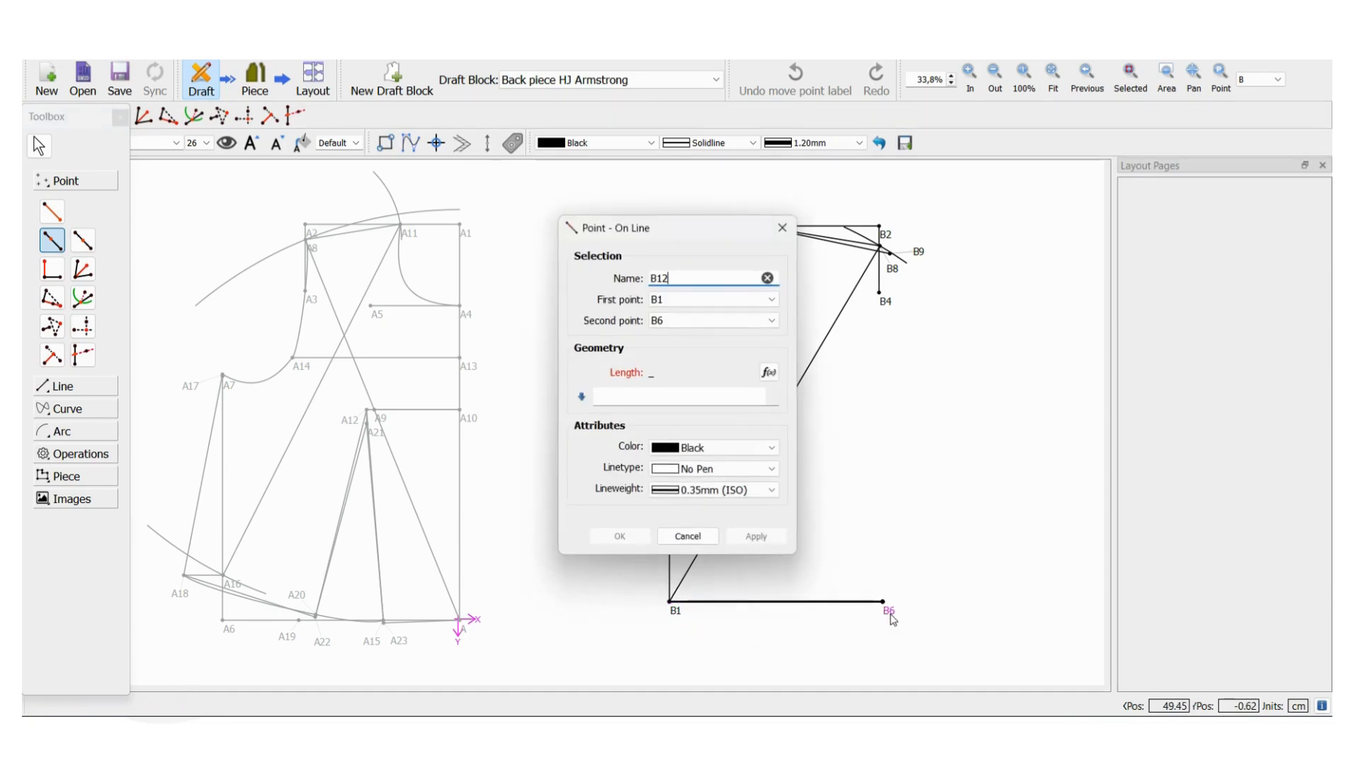
pyautogui.click(769, 371)
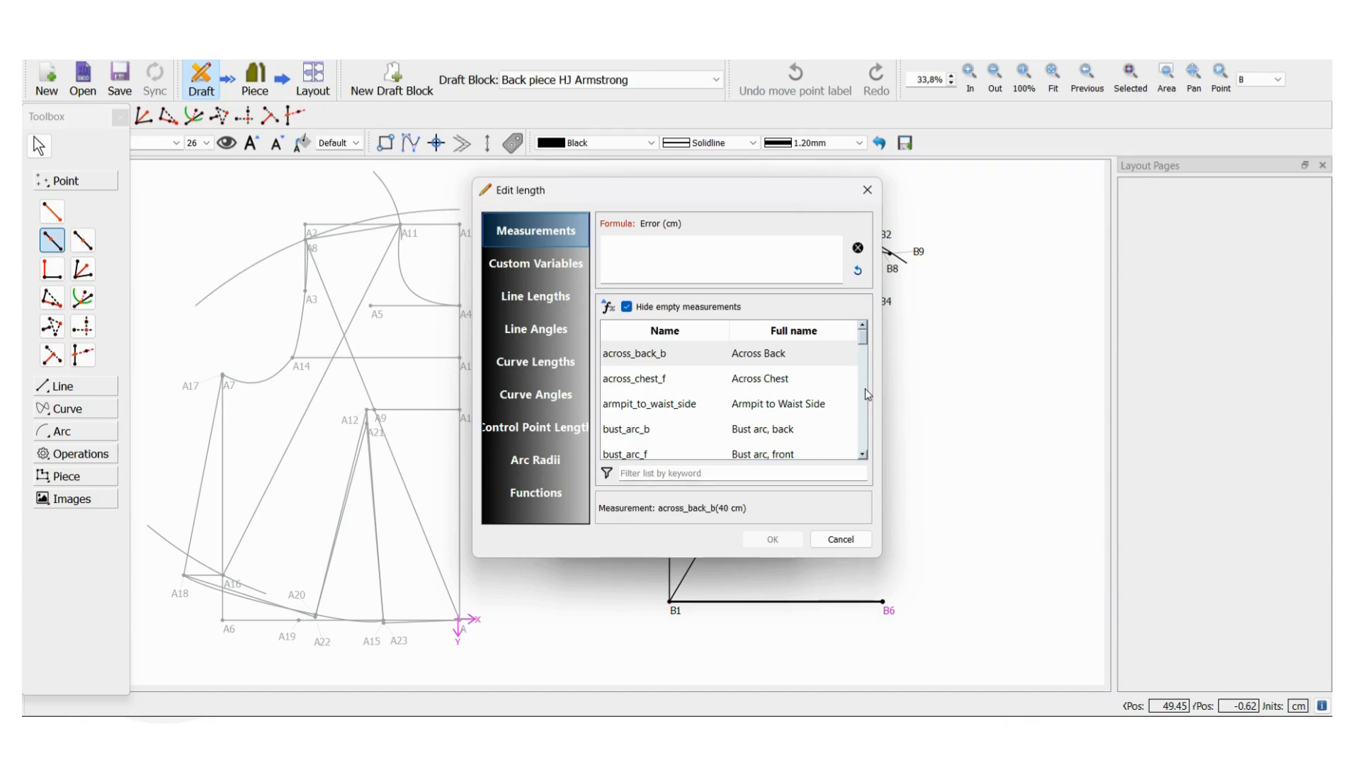
pyautogui.click(862, 454)
pyautogui.click(862, 454)
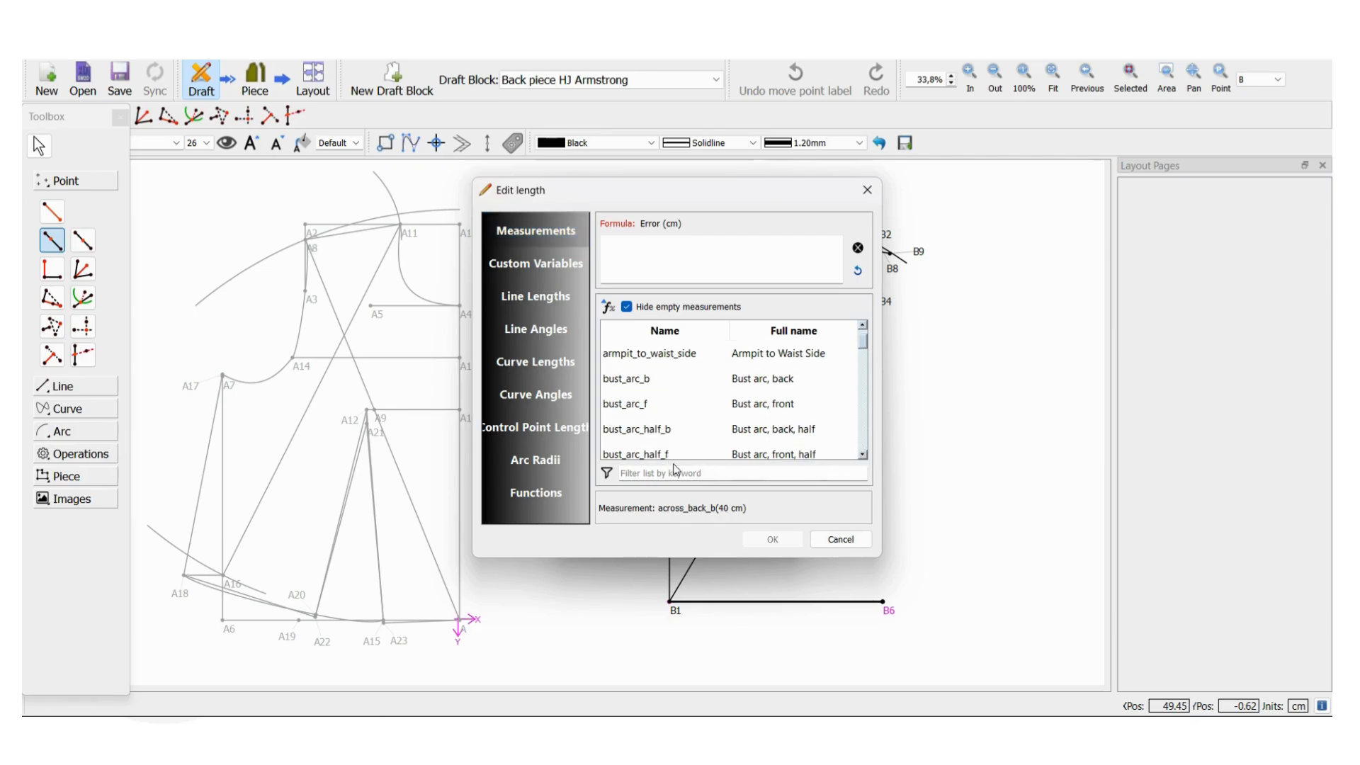
pyautogui.click(637, 473)
pyautogui.write('bus')
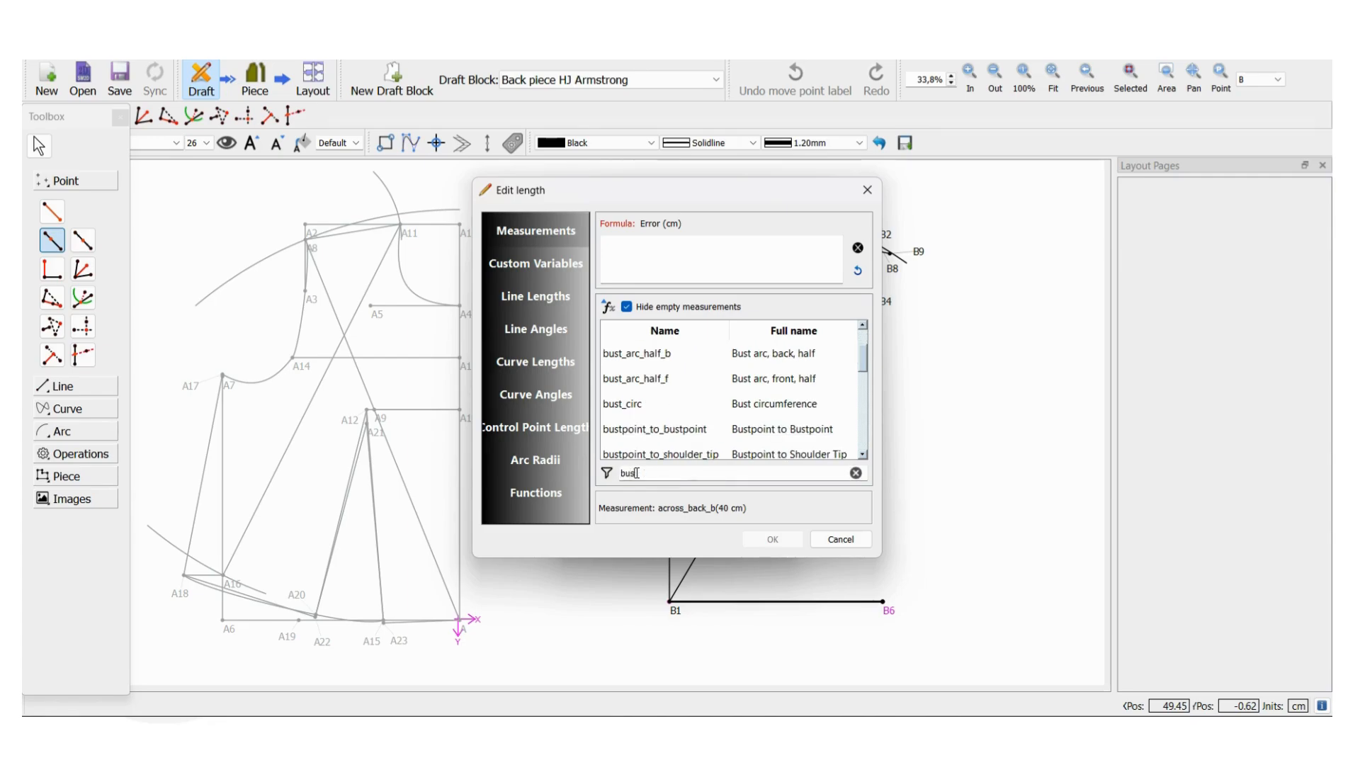
pyautogui.write('t')
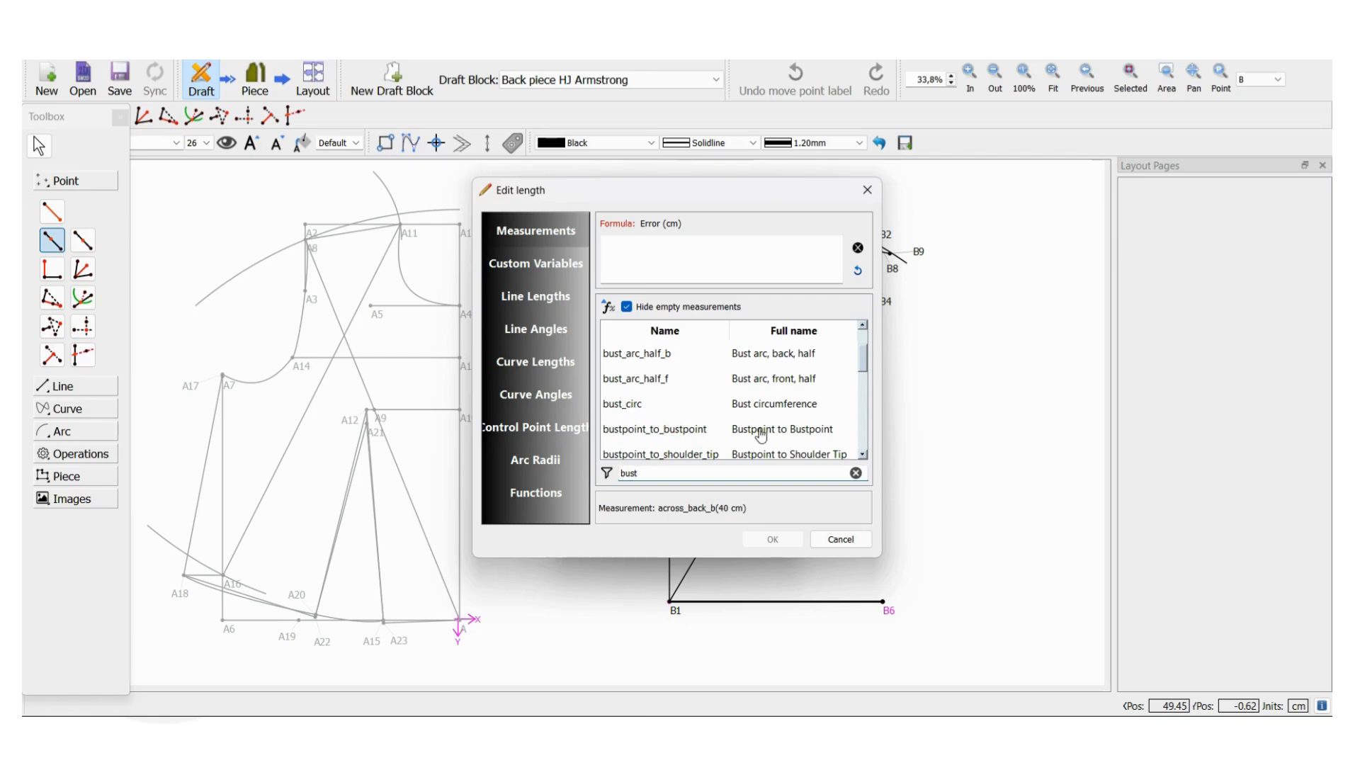
# Step: Set the point's length from B1 to bustpoint_to_bustpoint/2-1,27 and create it on the waistline
pyautogui.doubleClick(670, 432)
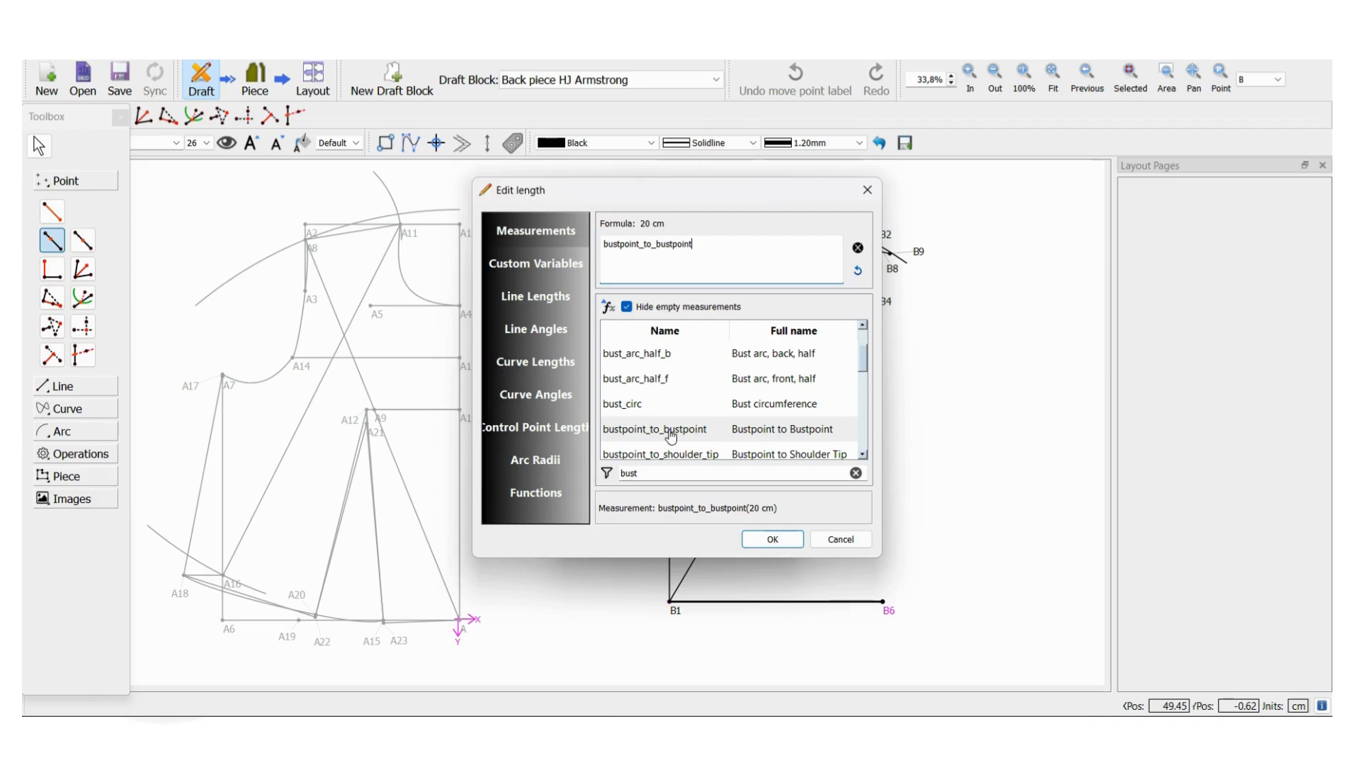
pyautogui.write('/')
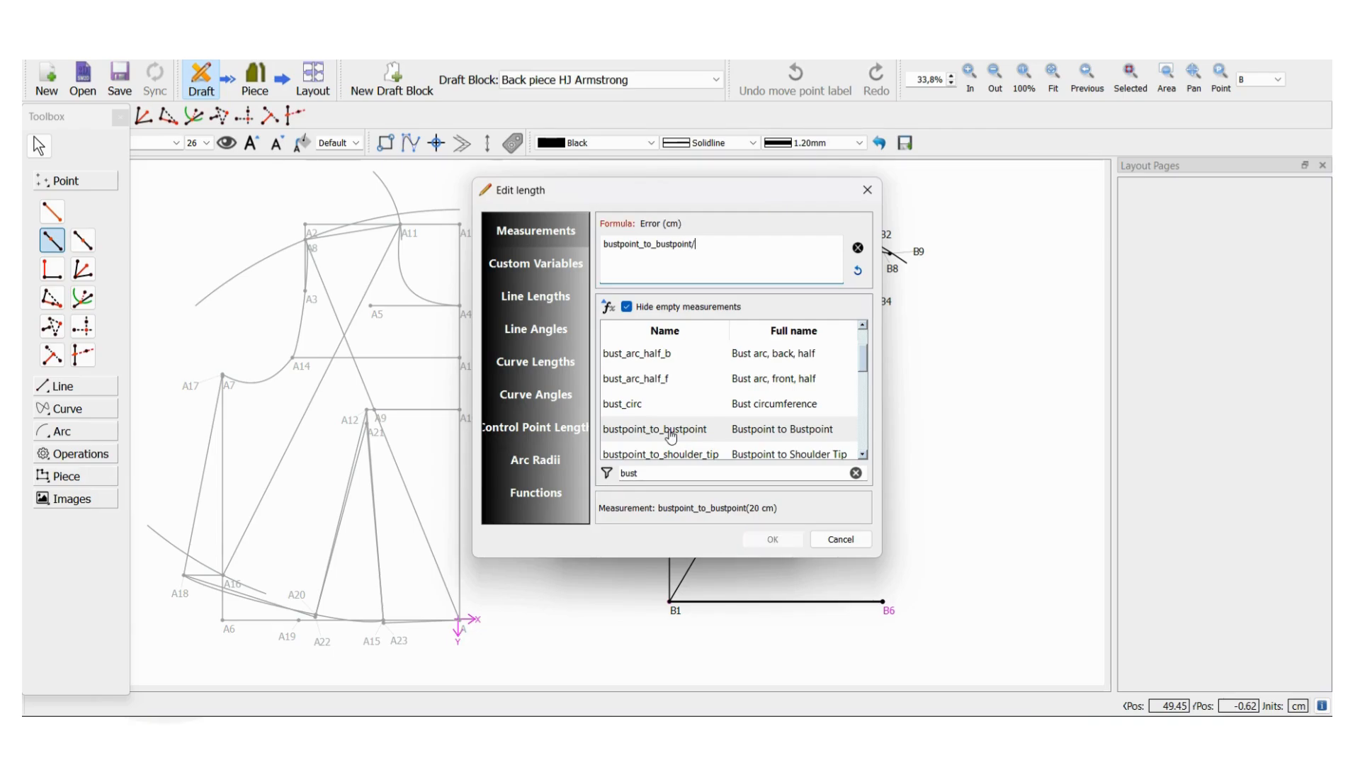
pyautogui.write('2-1,2')
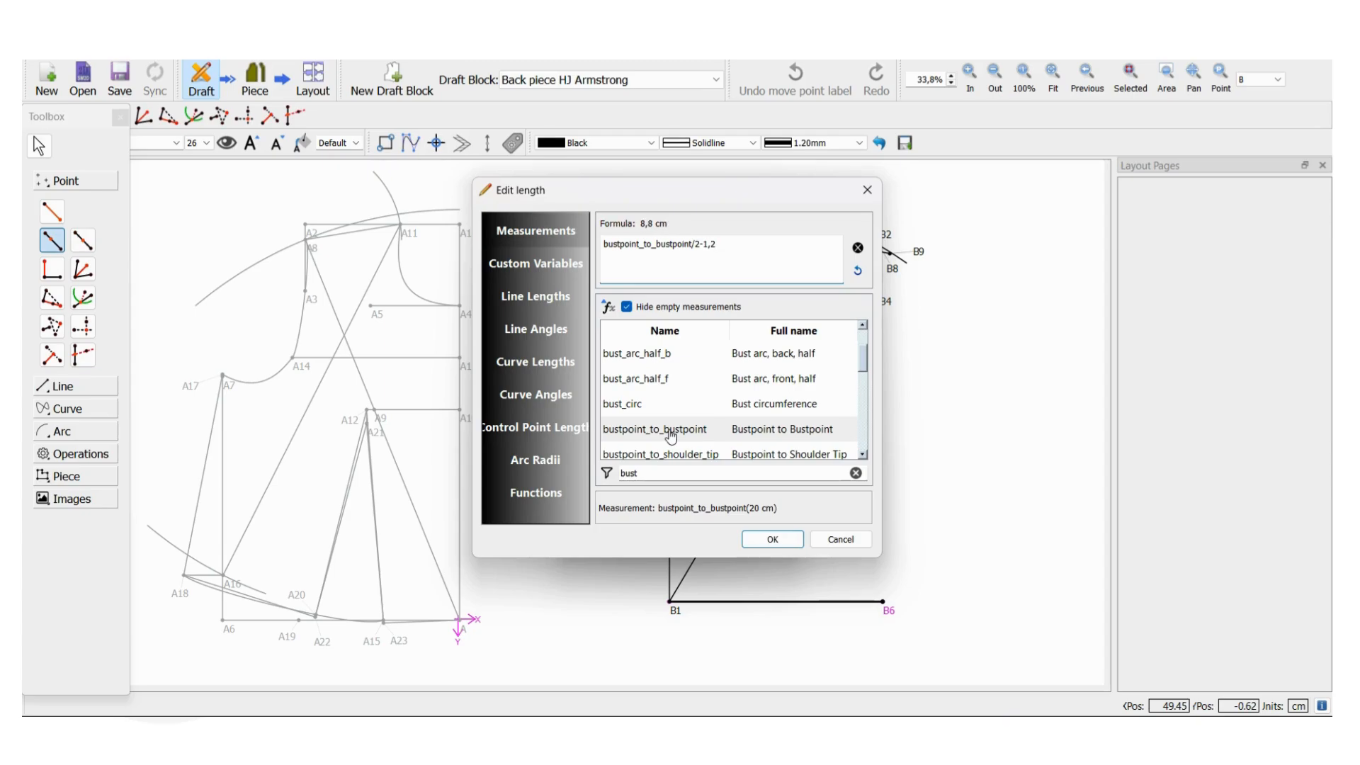
pyautogui.write('7')
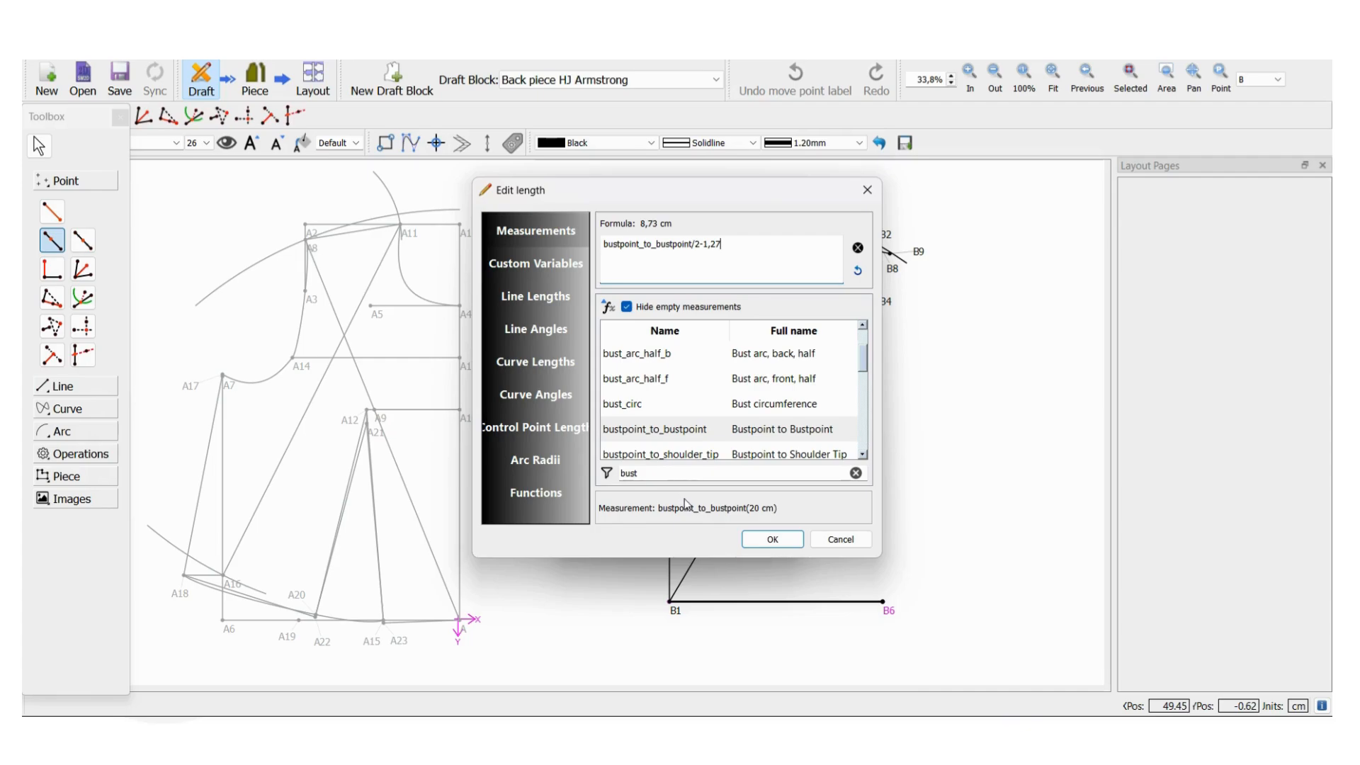
pyautogui.click(769, 543)
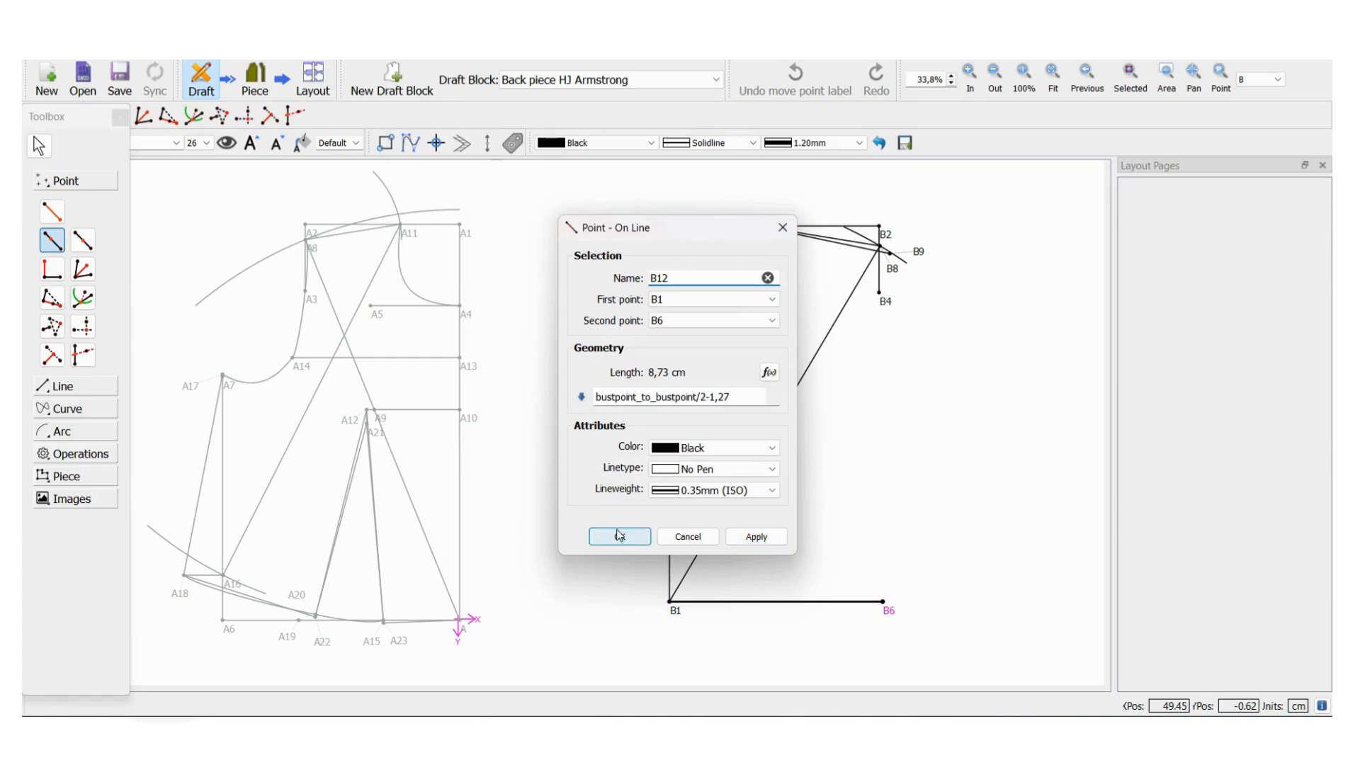
pyautogui.click(619, 539)
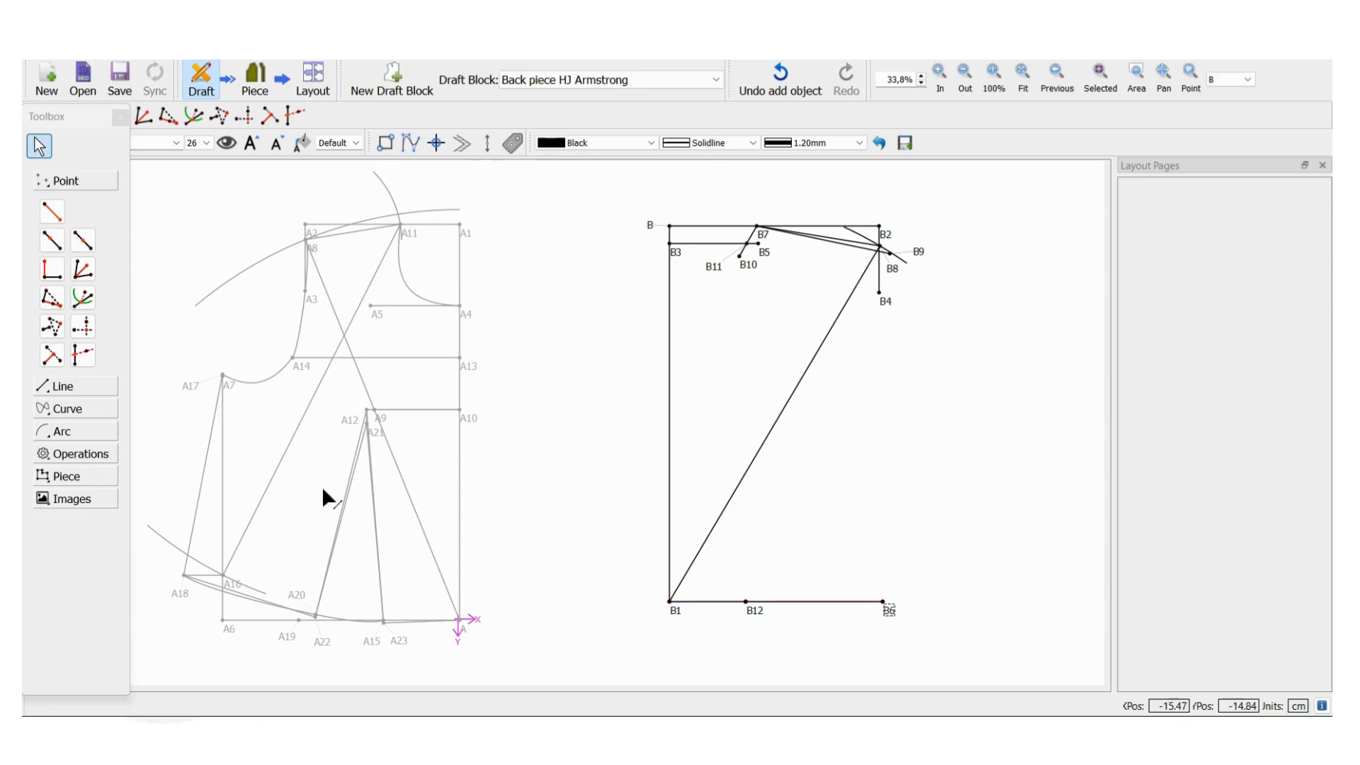
# Step: Start another Point - On Line from B1 toward B6 and find the back waist arc by filtering its formula measurements by "waist"
pyautogui.click(51, 242)
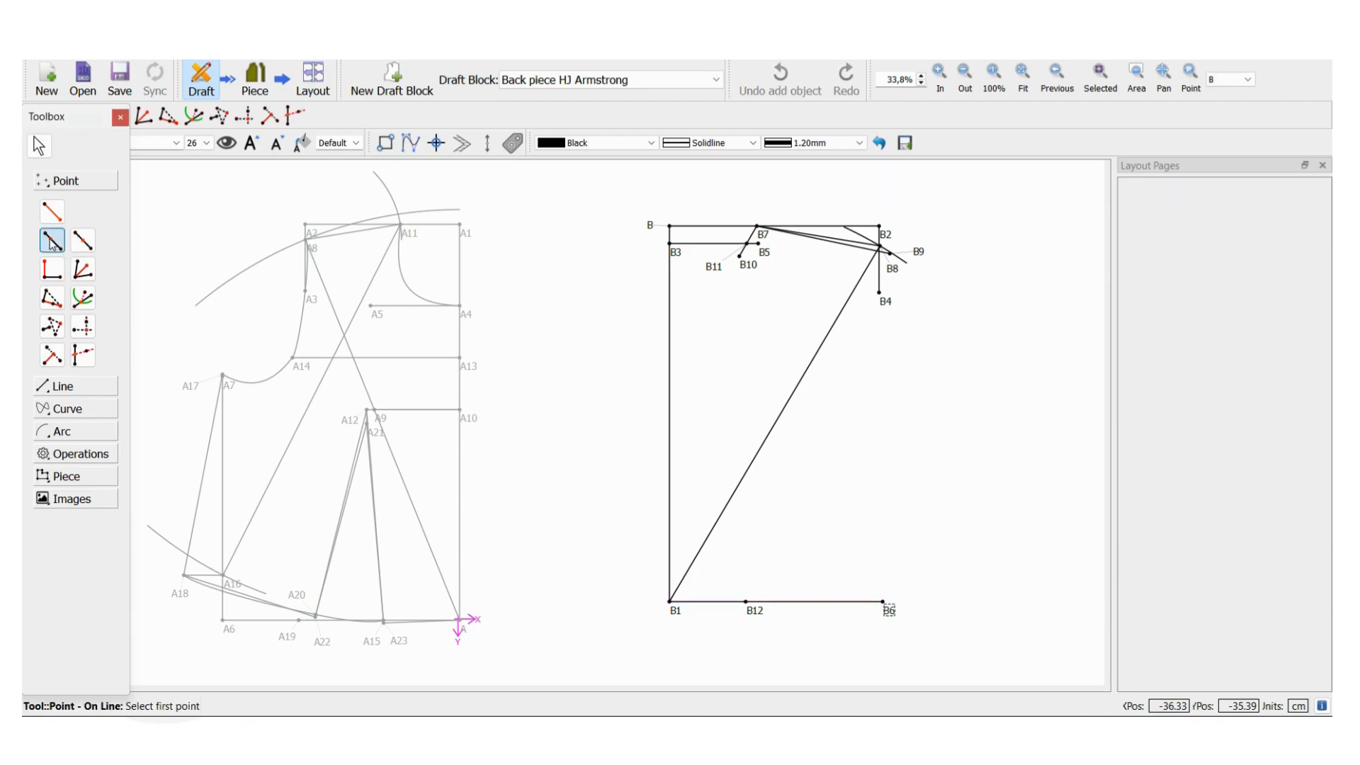
pyautogui.click(677, 614)
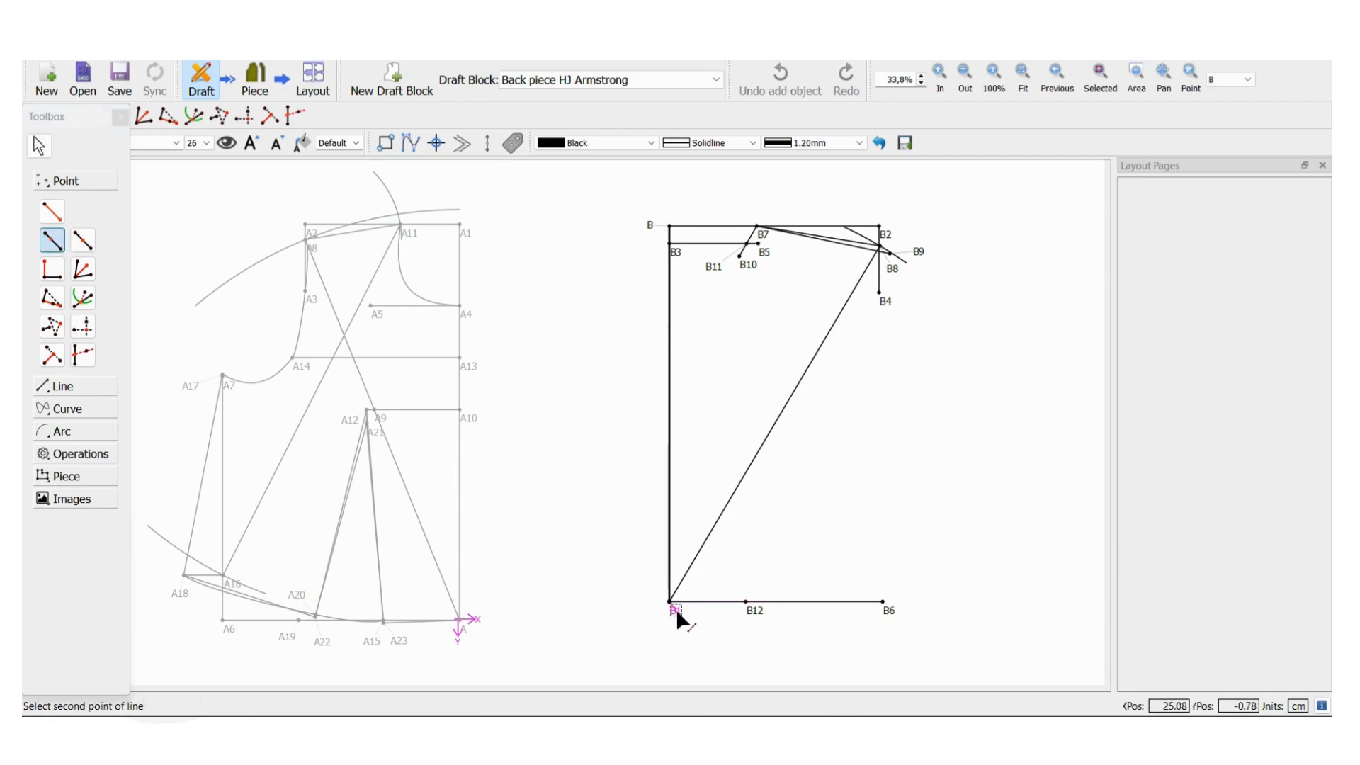
pyautogui.click(892, 613)
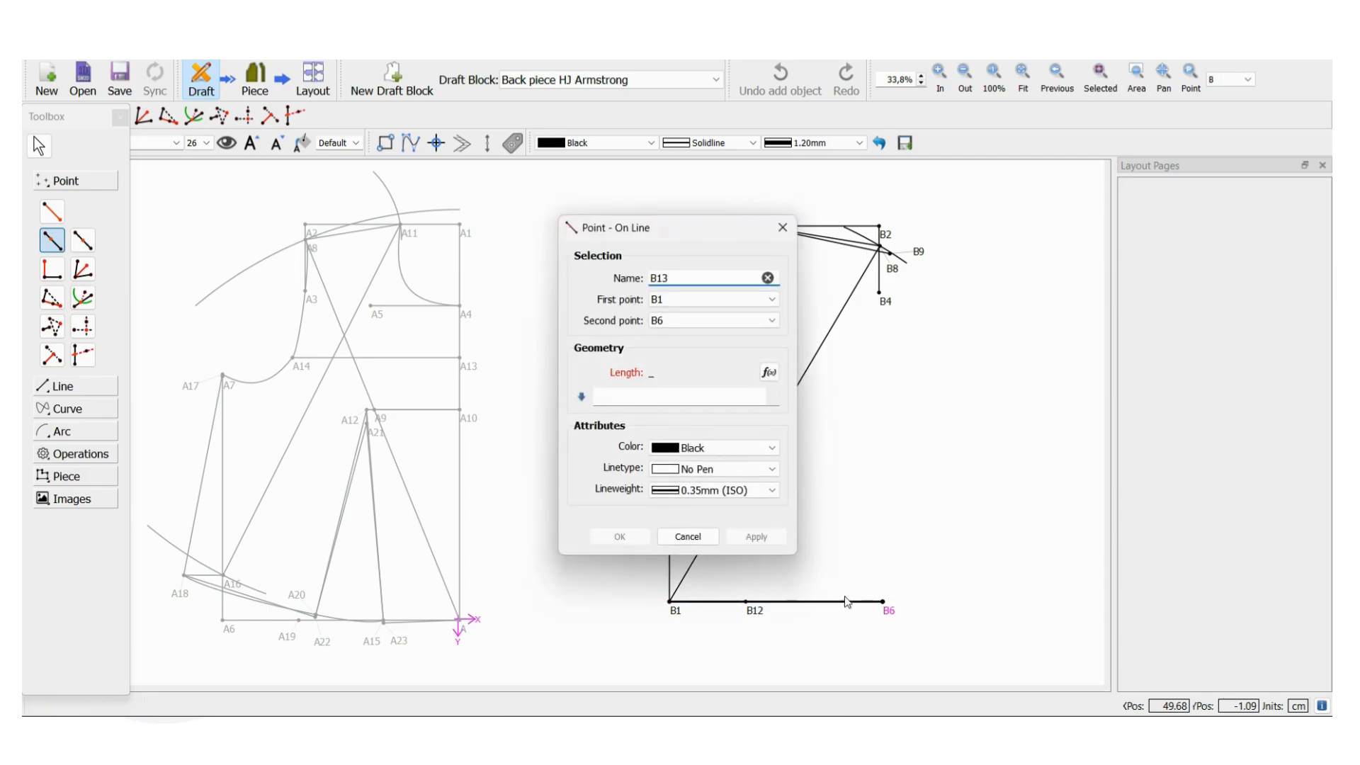
pyautogui.click(767, 372)
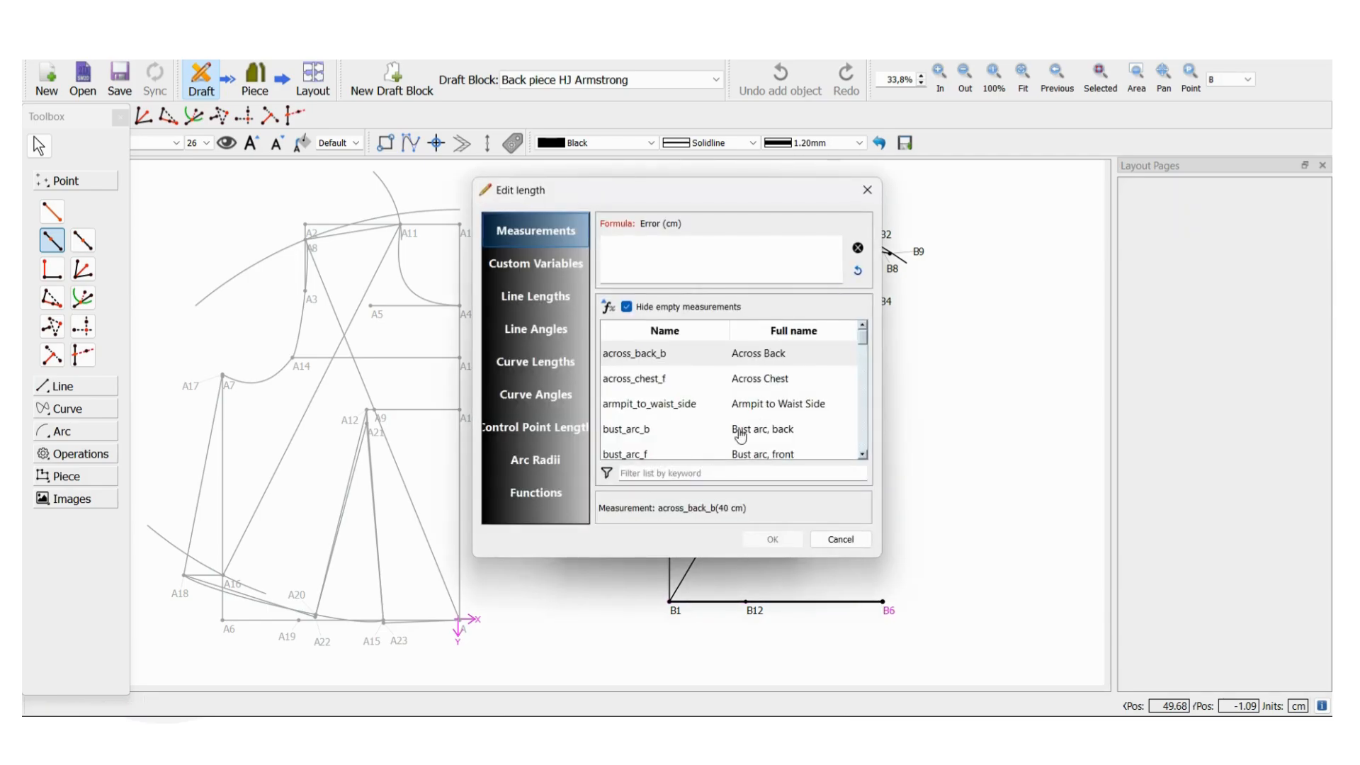
pyautogui.click(634, 472)
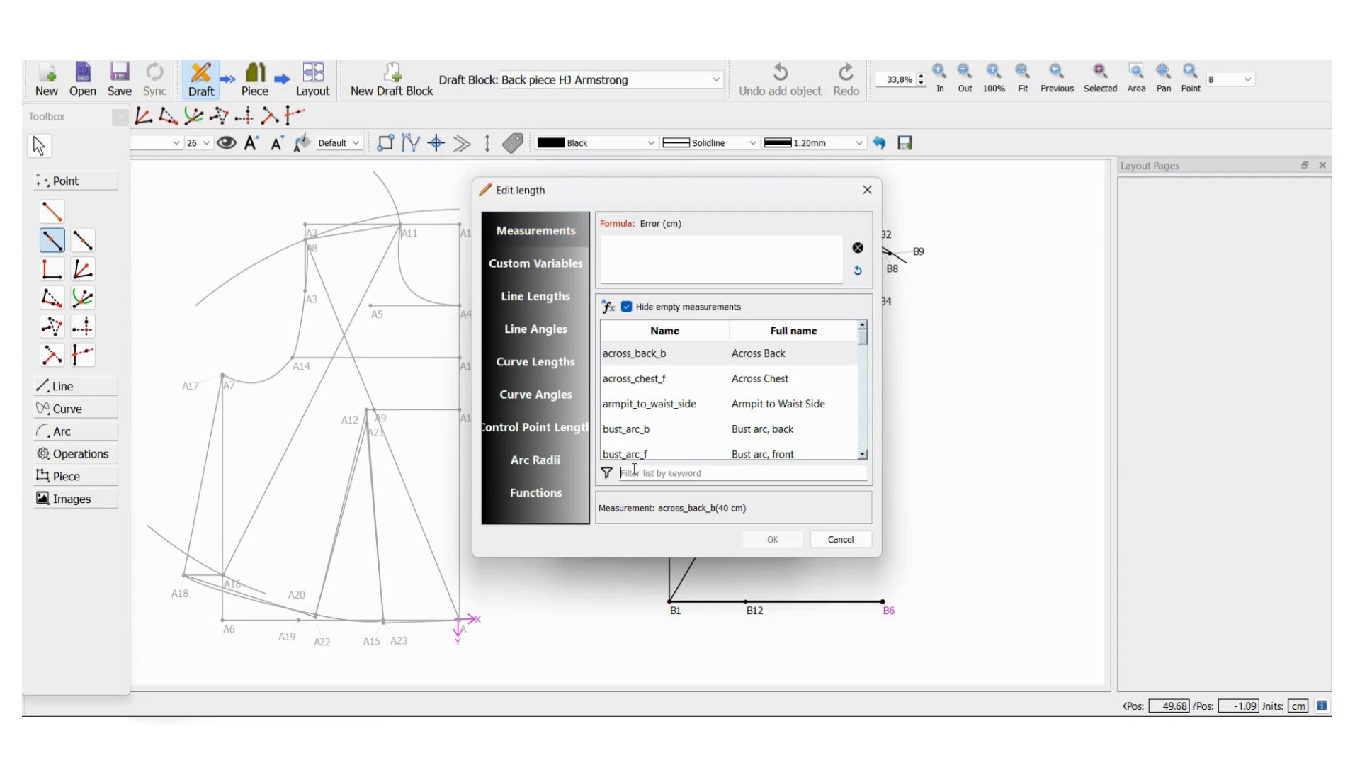
pyautogui.write('waist')
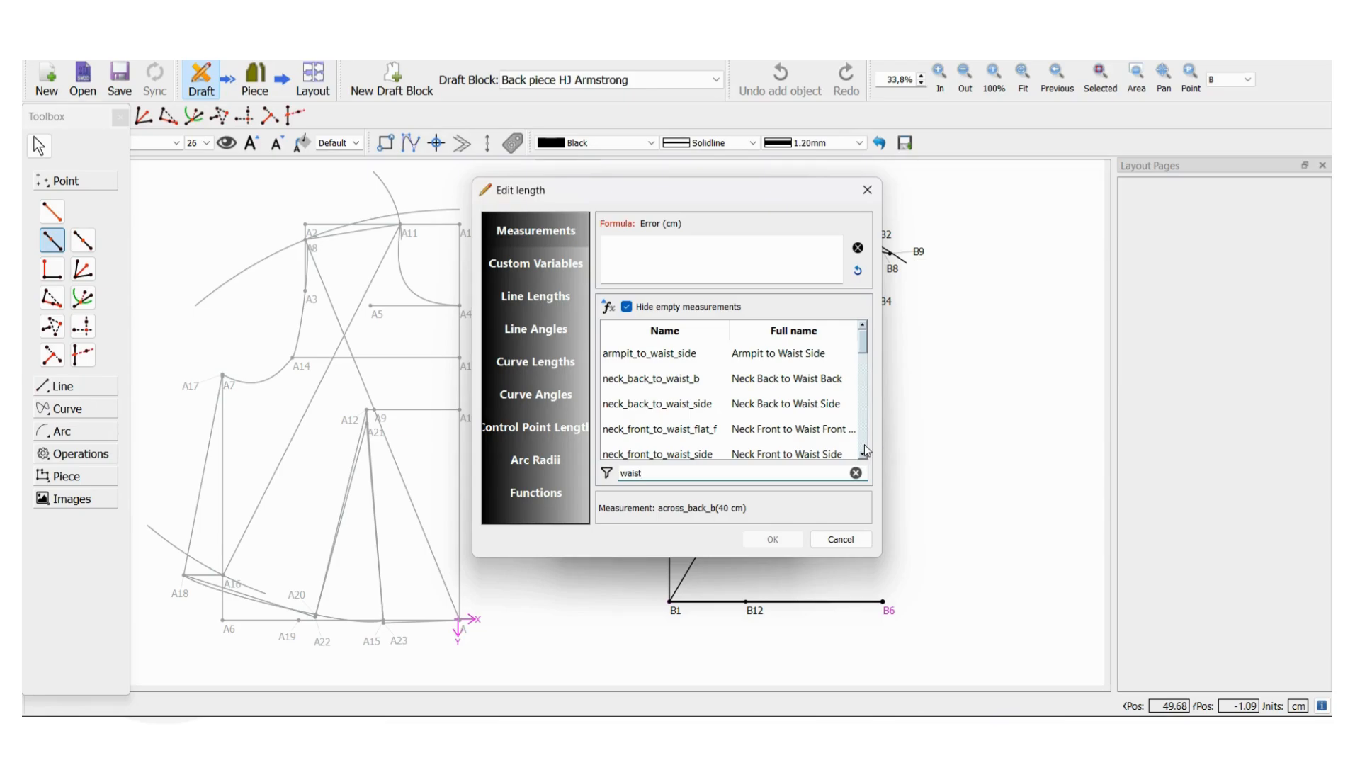
pyautogui.scroll(-2, 864, 451)
pyautogui.scroll(-5, 865, 450)
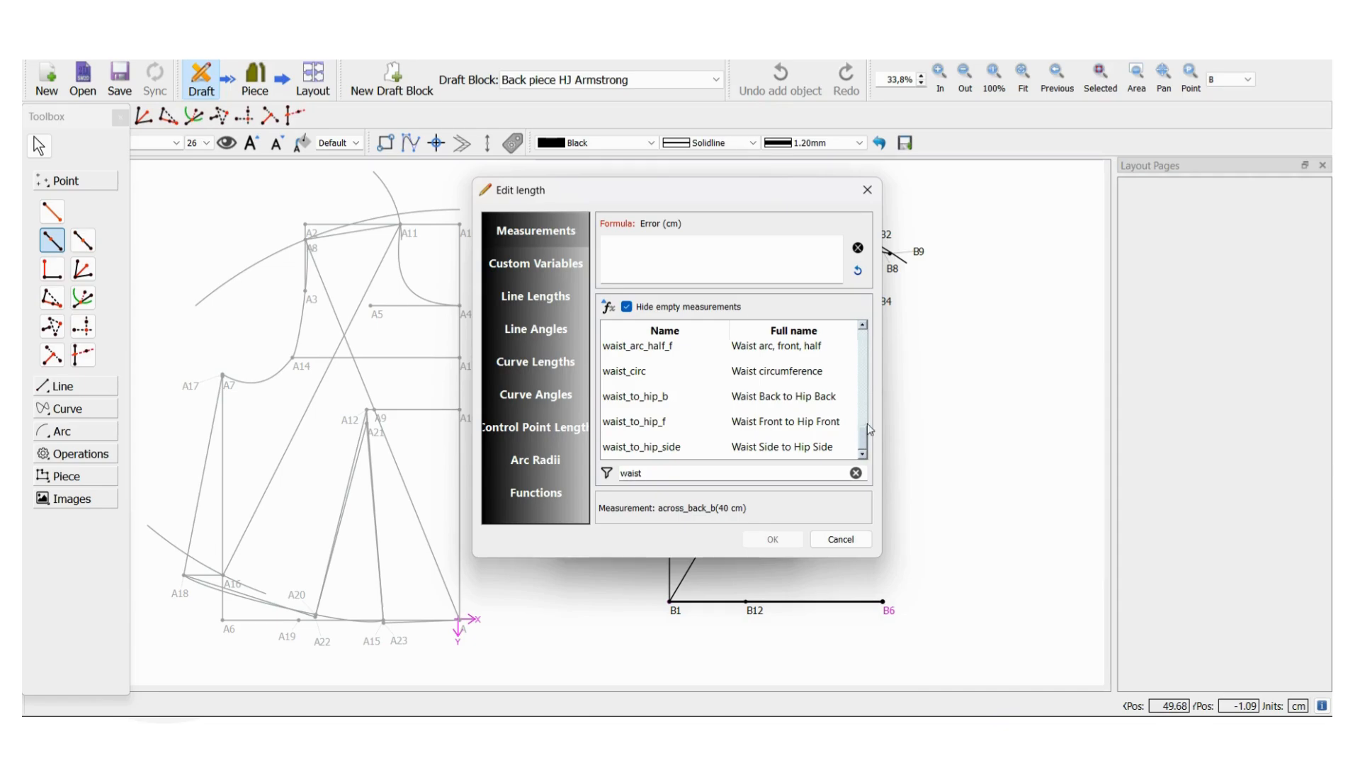
pyautogui.click(863, 326)
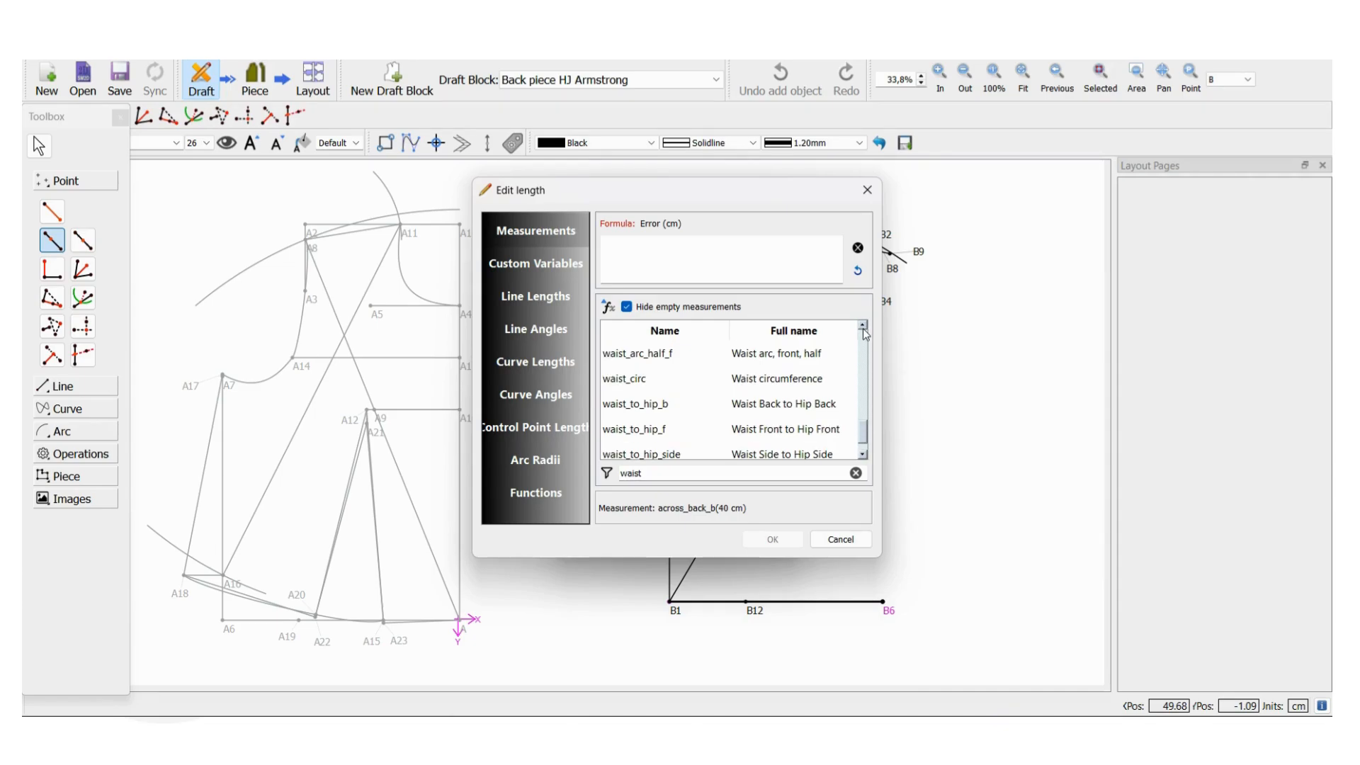
pyautogui.click(863, 326)
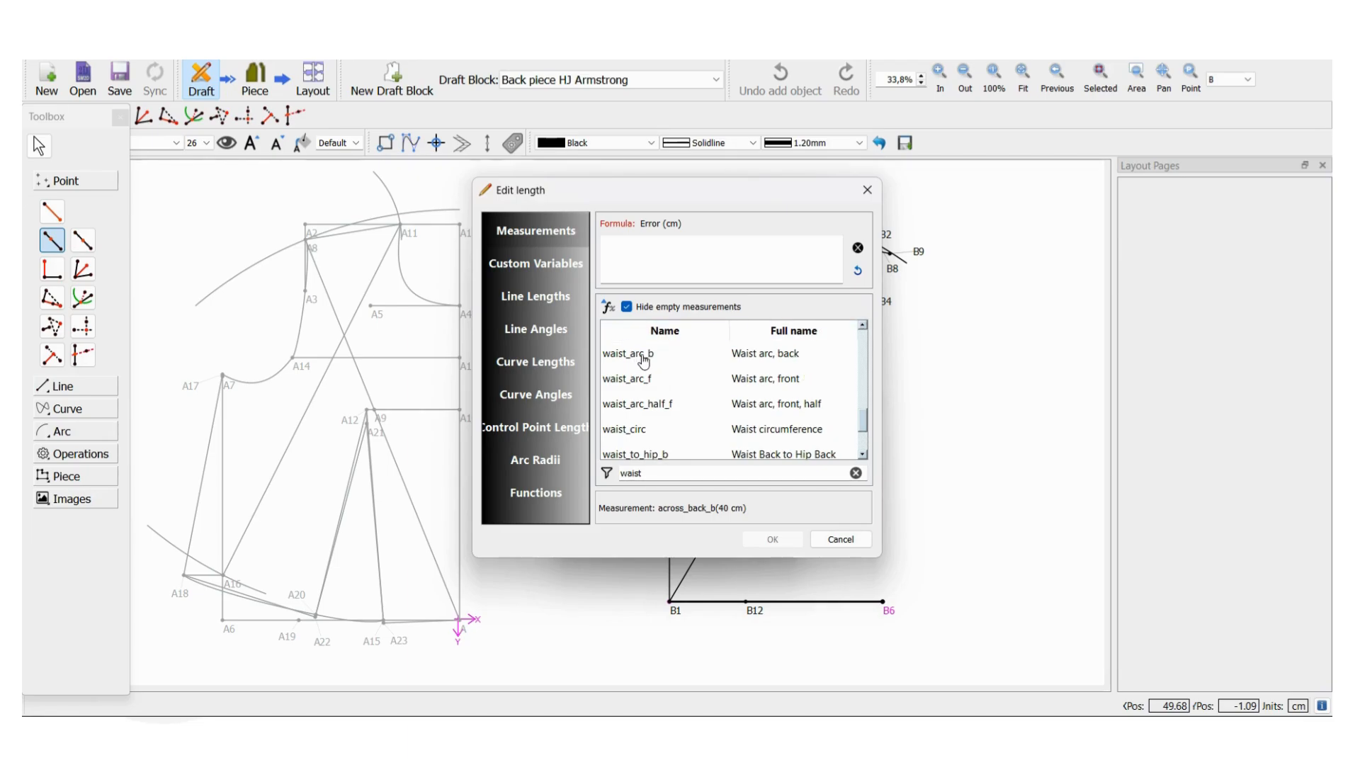
pyautogui.click(862, 327)
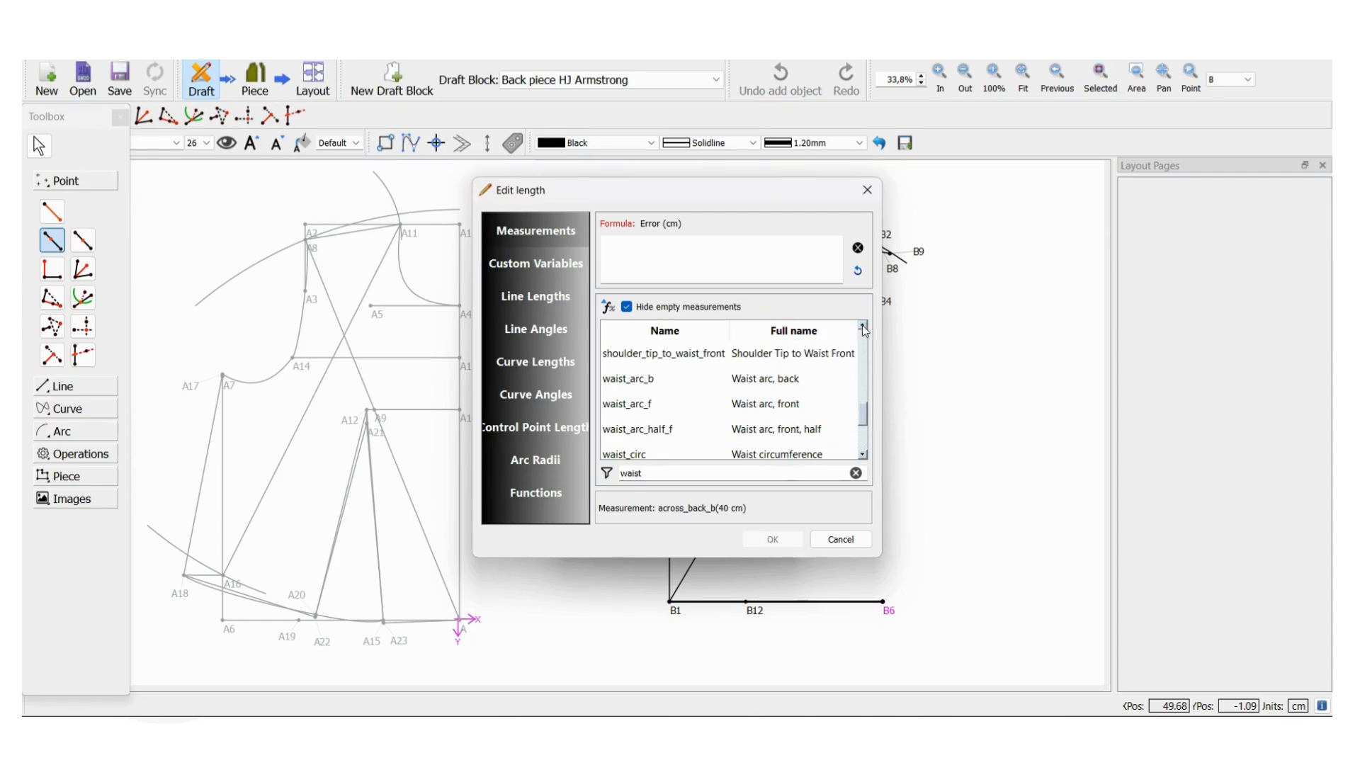
# Step: Create the waistline point from B1 with length waist_arc_b/2+3,81 and move its label clear of the B6 label
pyautogui.doubleClick(621, 381)
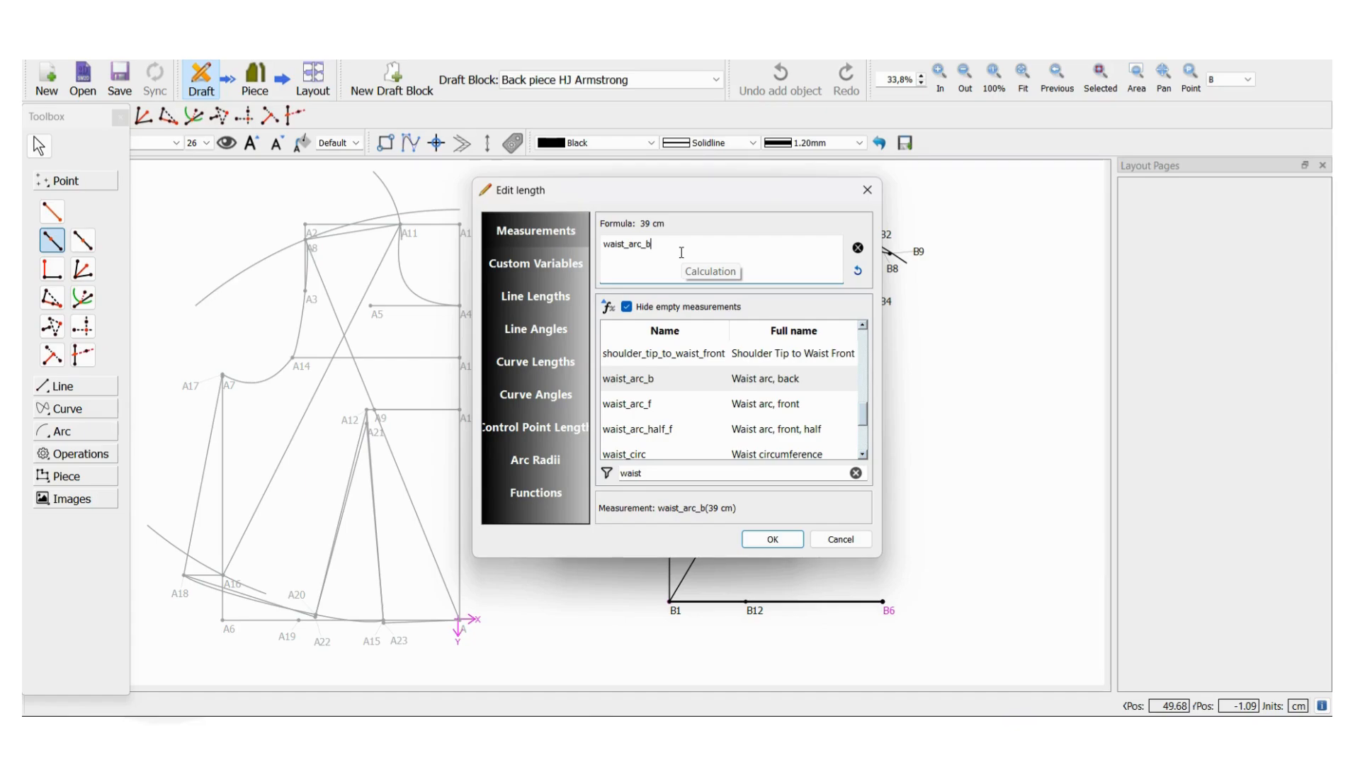
pyautogui.write('/')
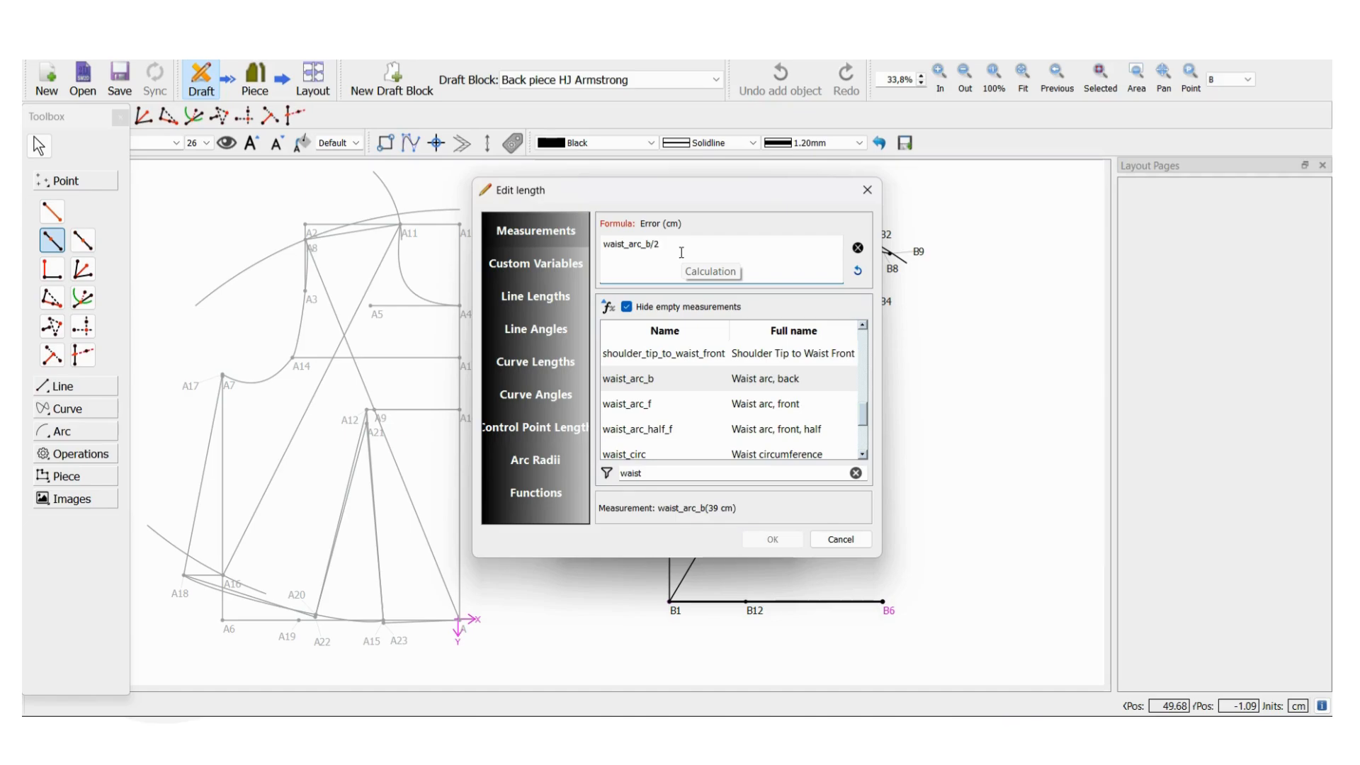
pyautogui.write('2')
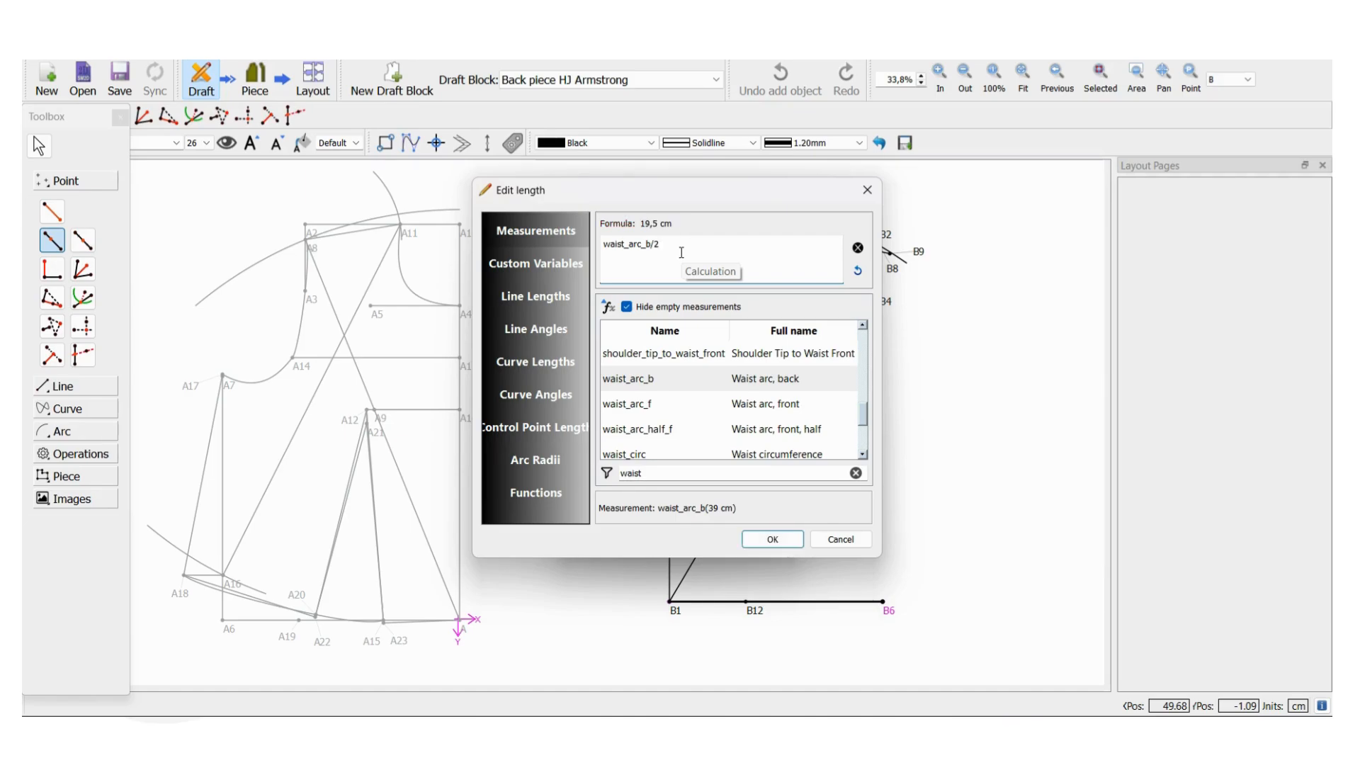
pyautogui.write('+')
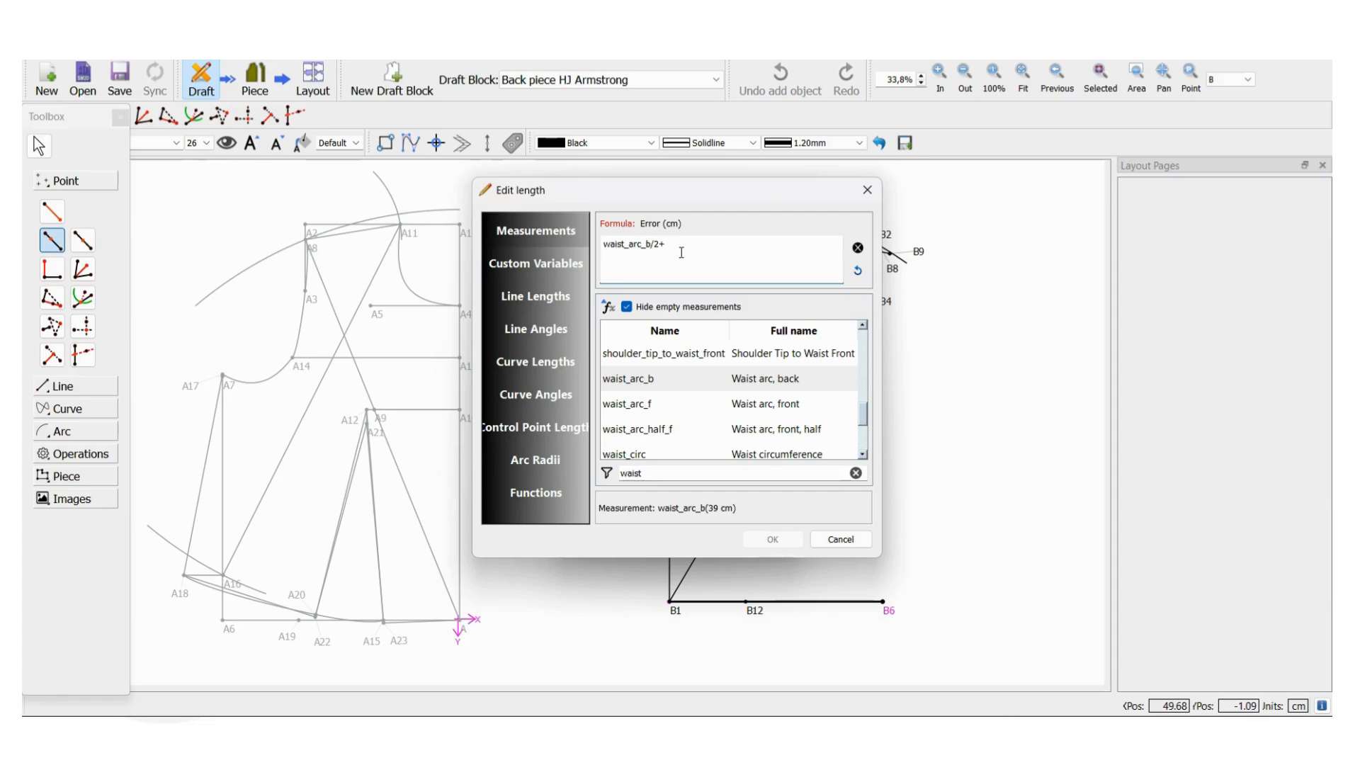
pyautogui.write('3')
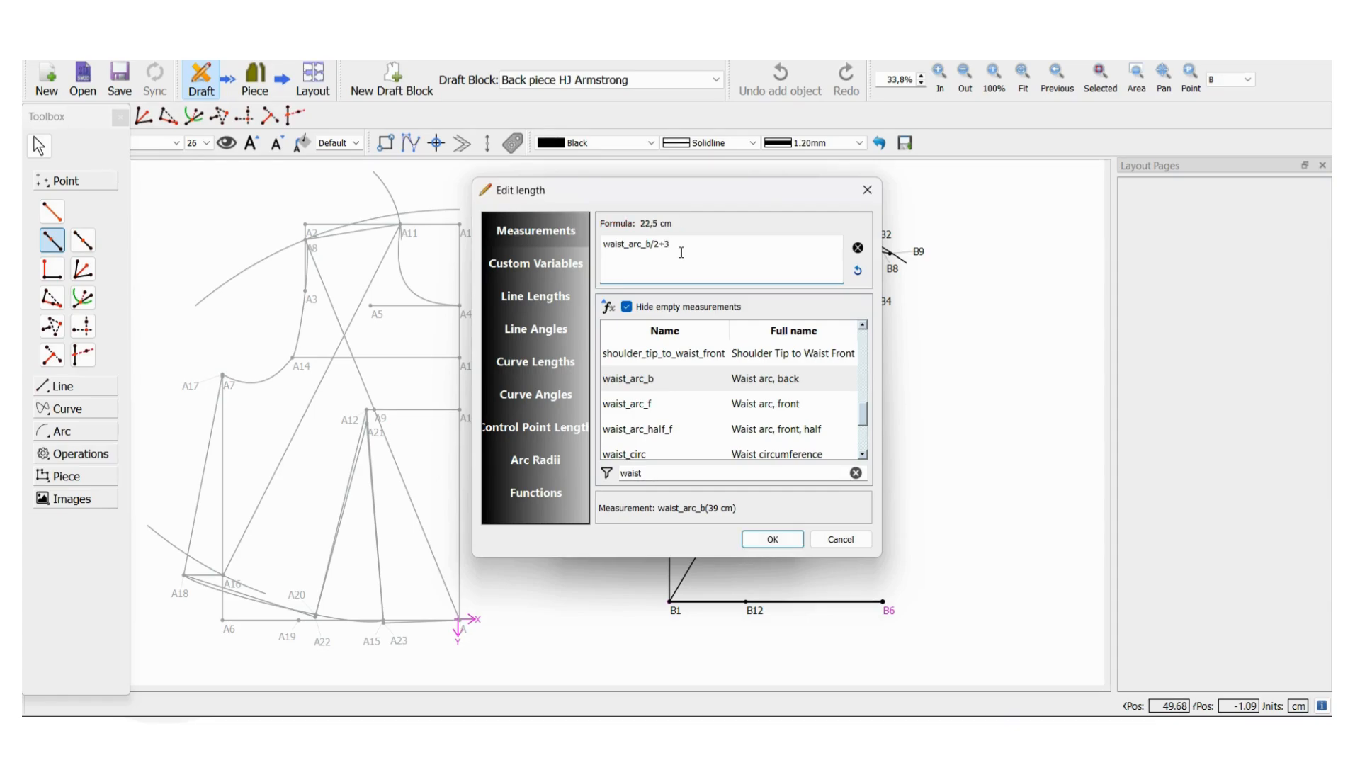
pyautogui.write(',81')
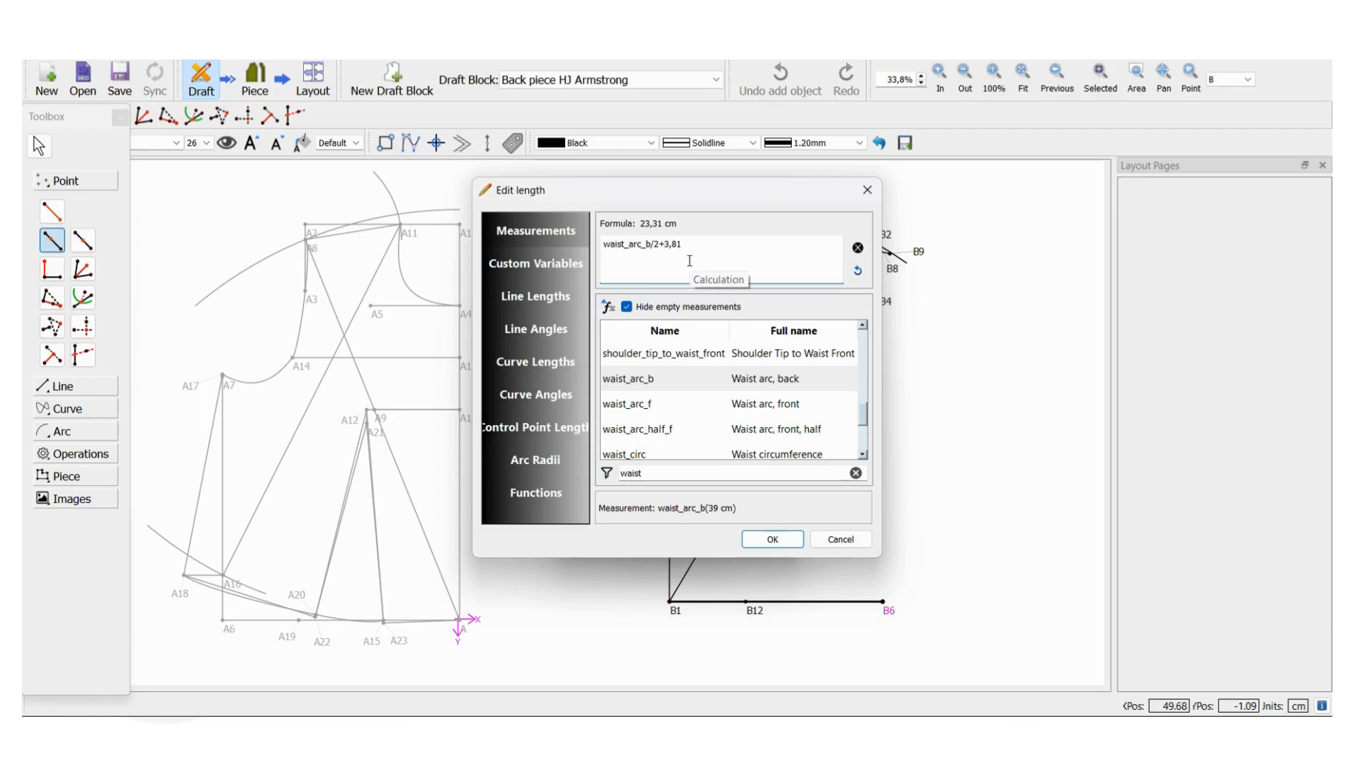
pyautogui.click(774, 540)
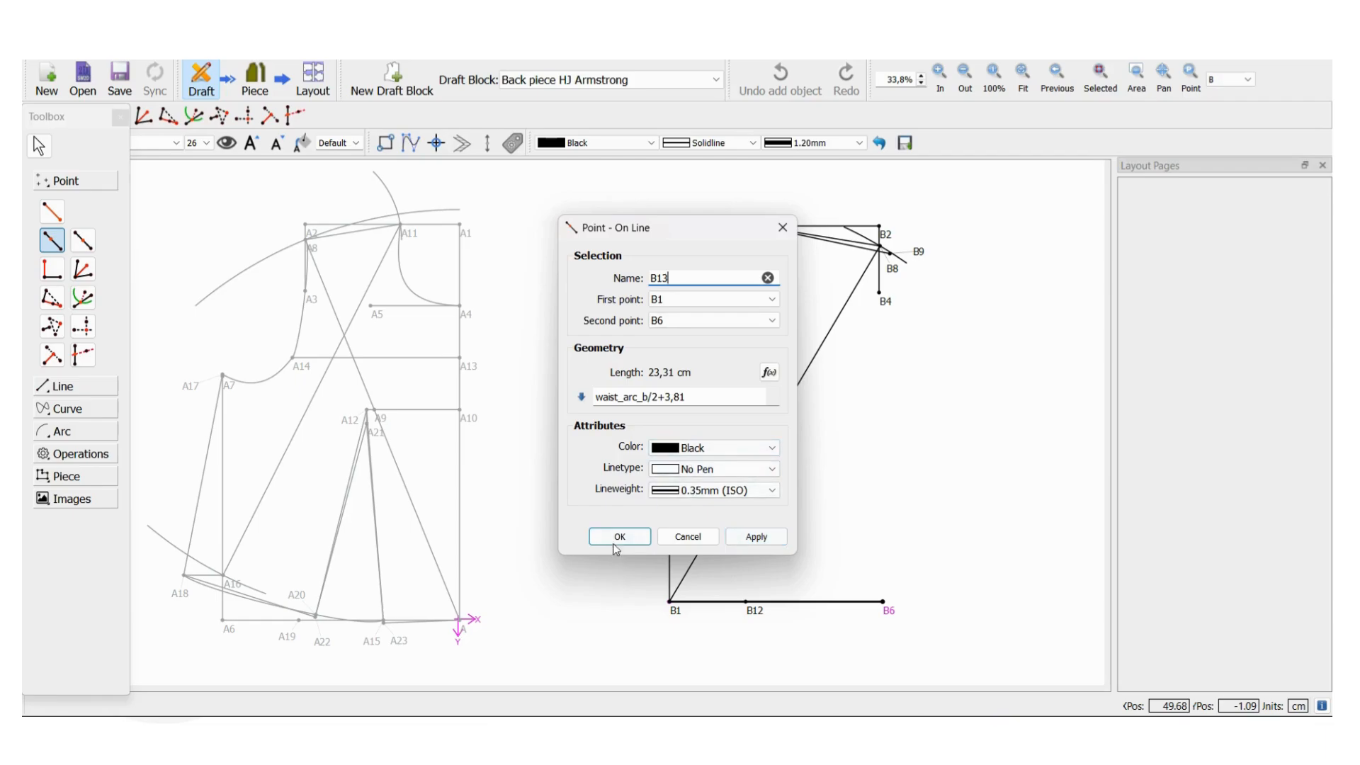
pyautogui.click(619, 538)
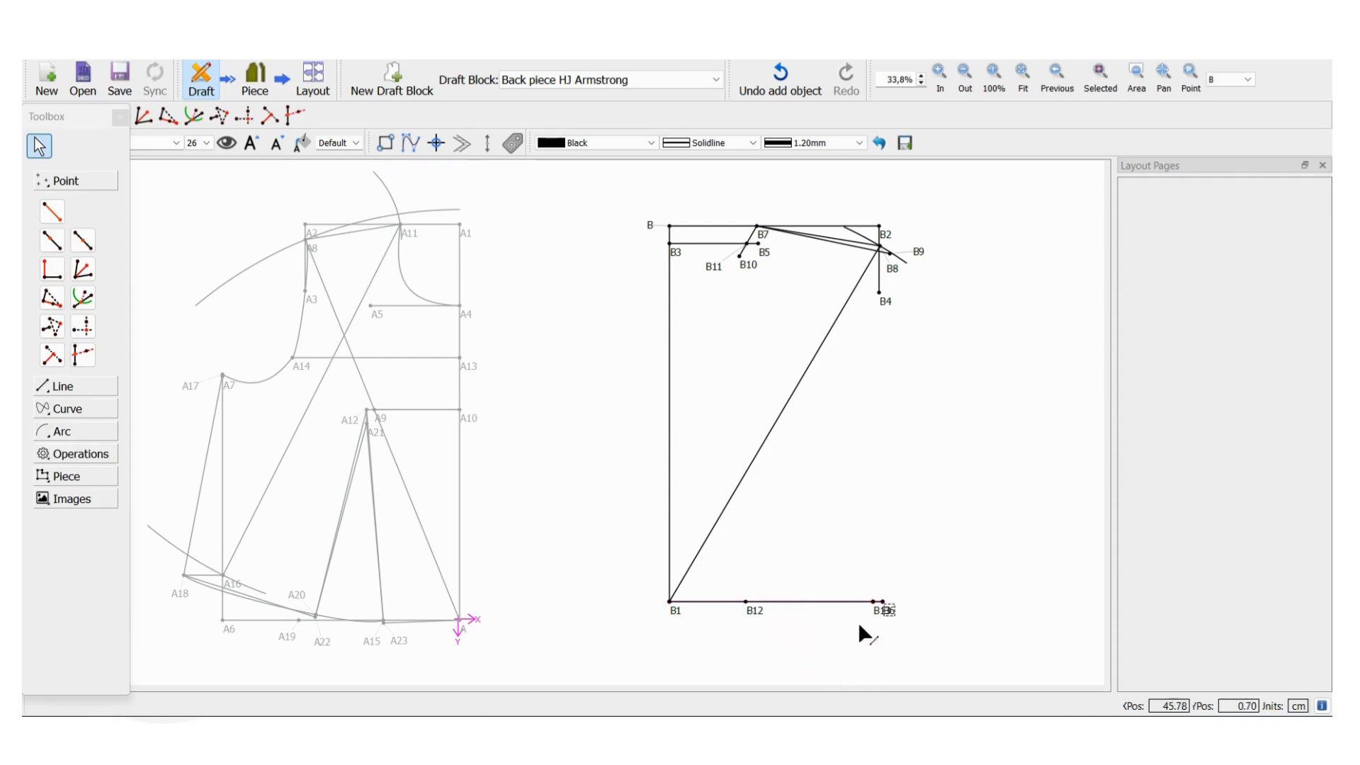
pyautogui.moveTo(894, 610); pyautogui.dragTo(866, 624)
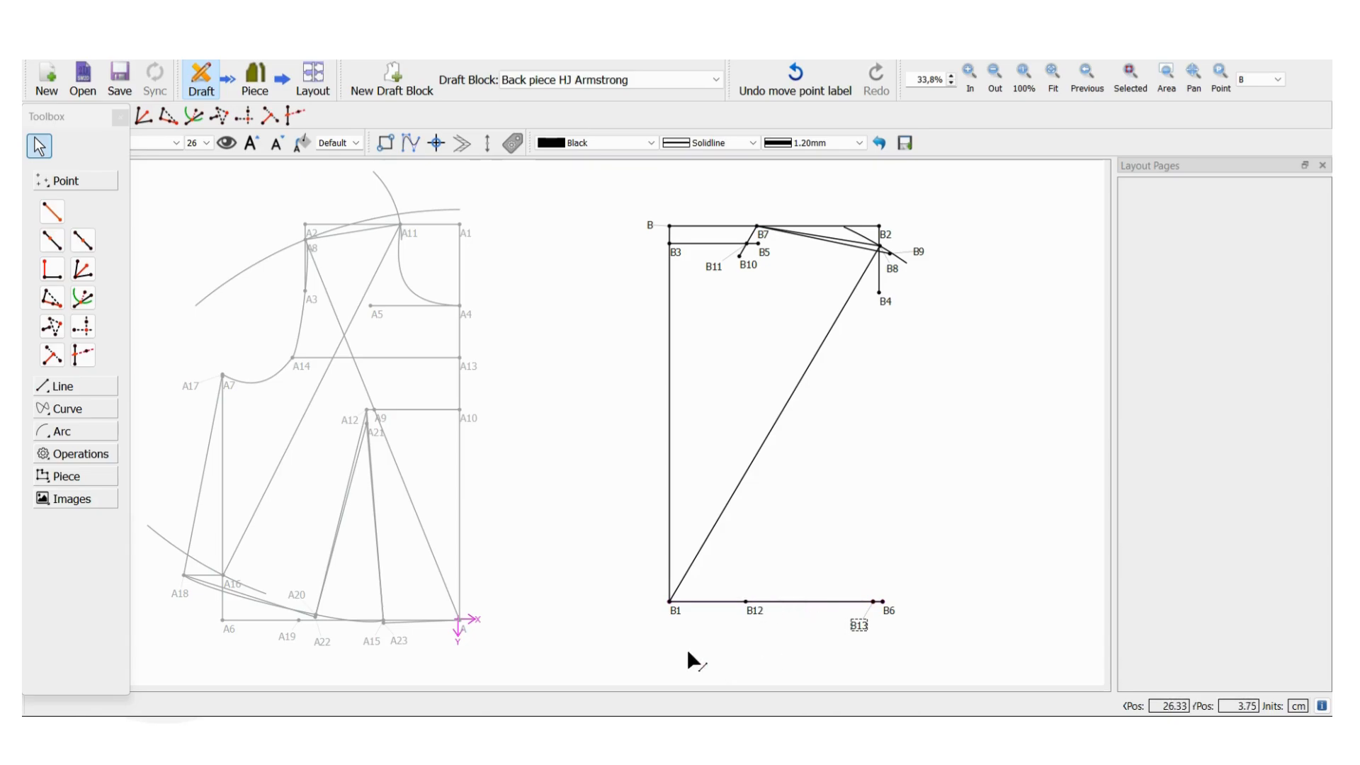
# Step: Create a Point - On Line from B12 toward B13 with a length of 3,81 cm
pyautogui.click(51, 240)
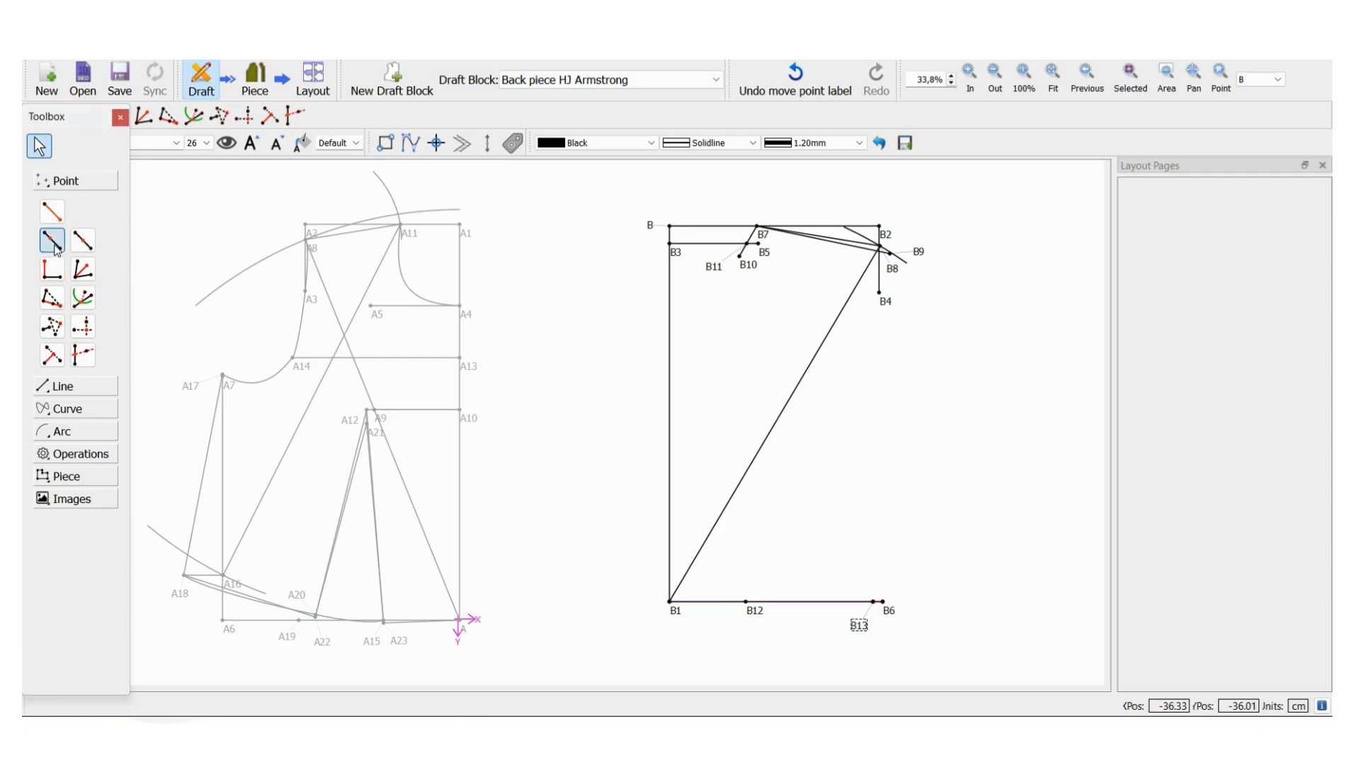
pyautogui.click(754, 608)
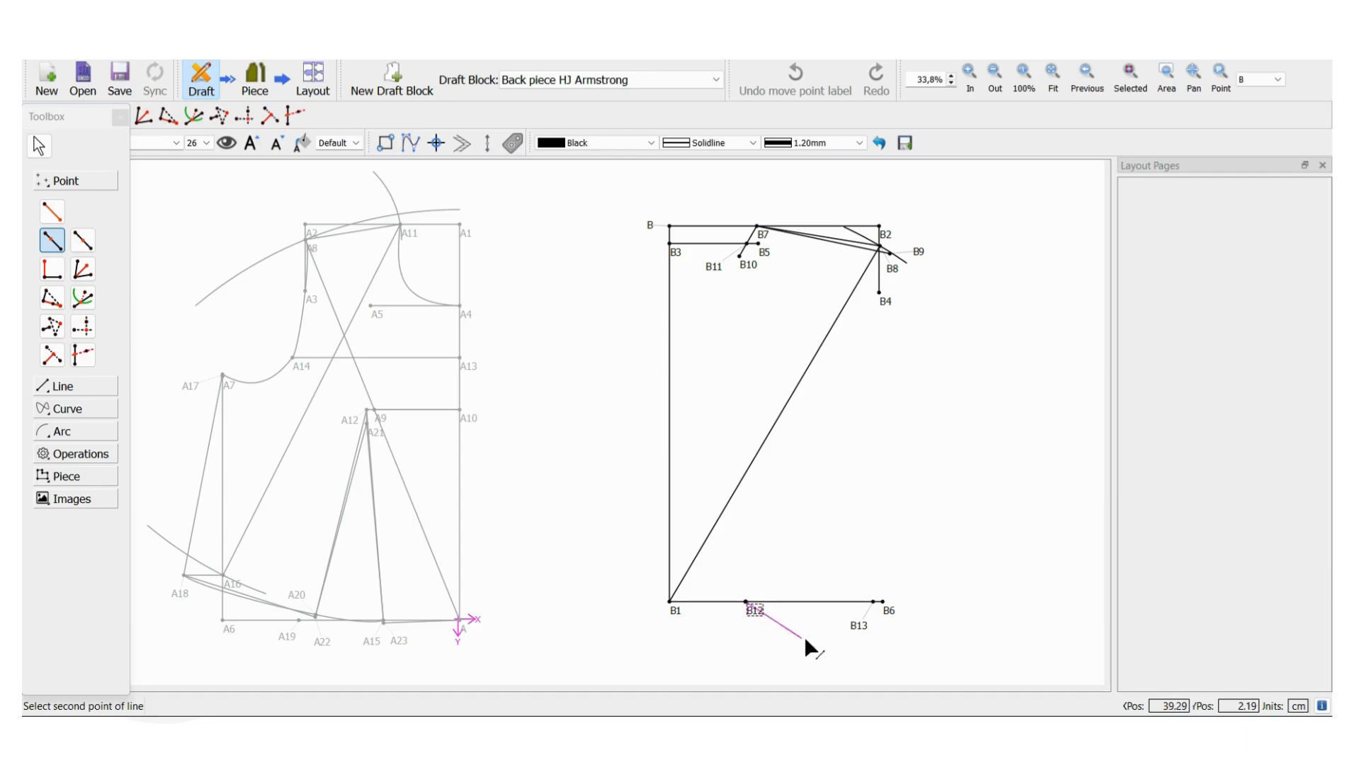
pyautogui.click(857, 622)
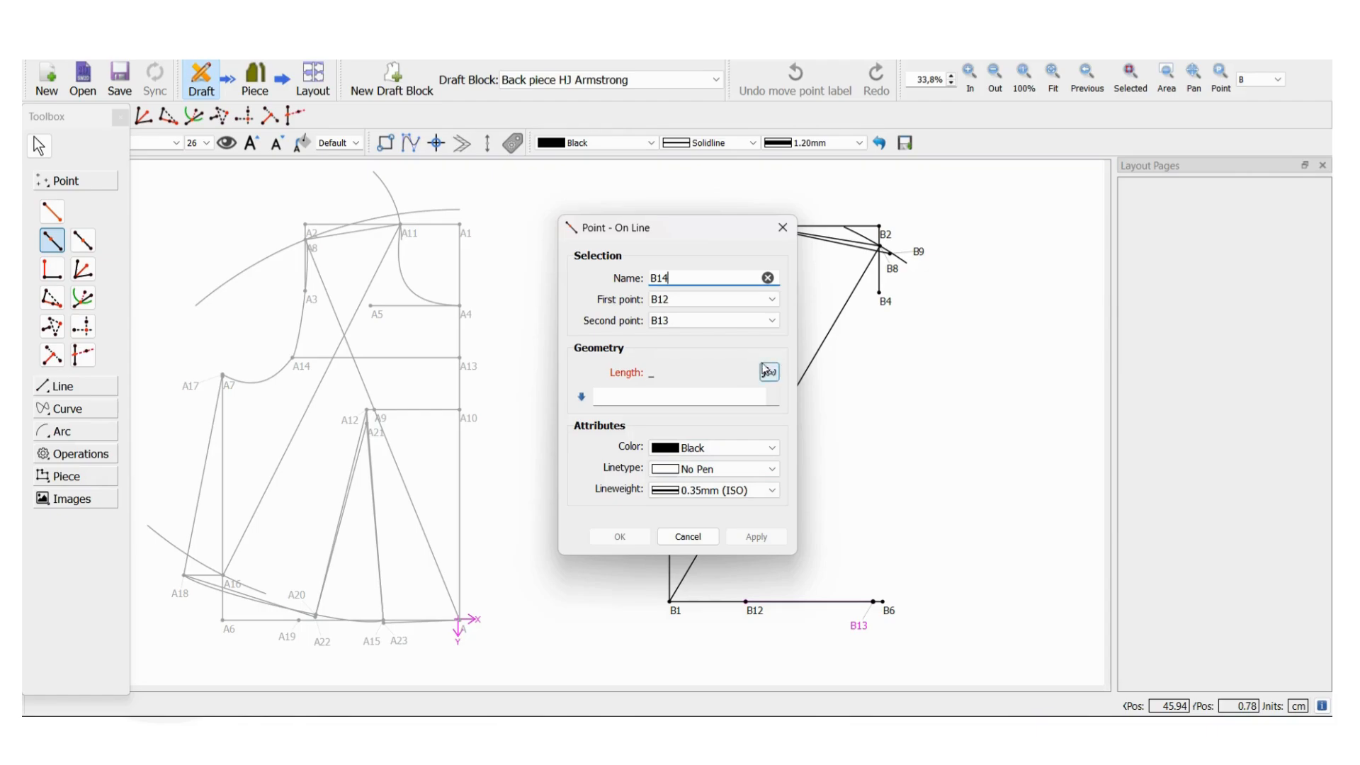
pyautogui.click(615, 396)
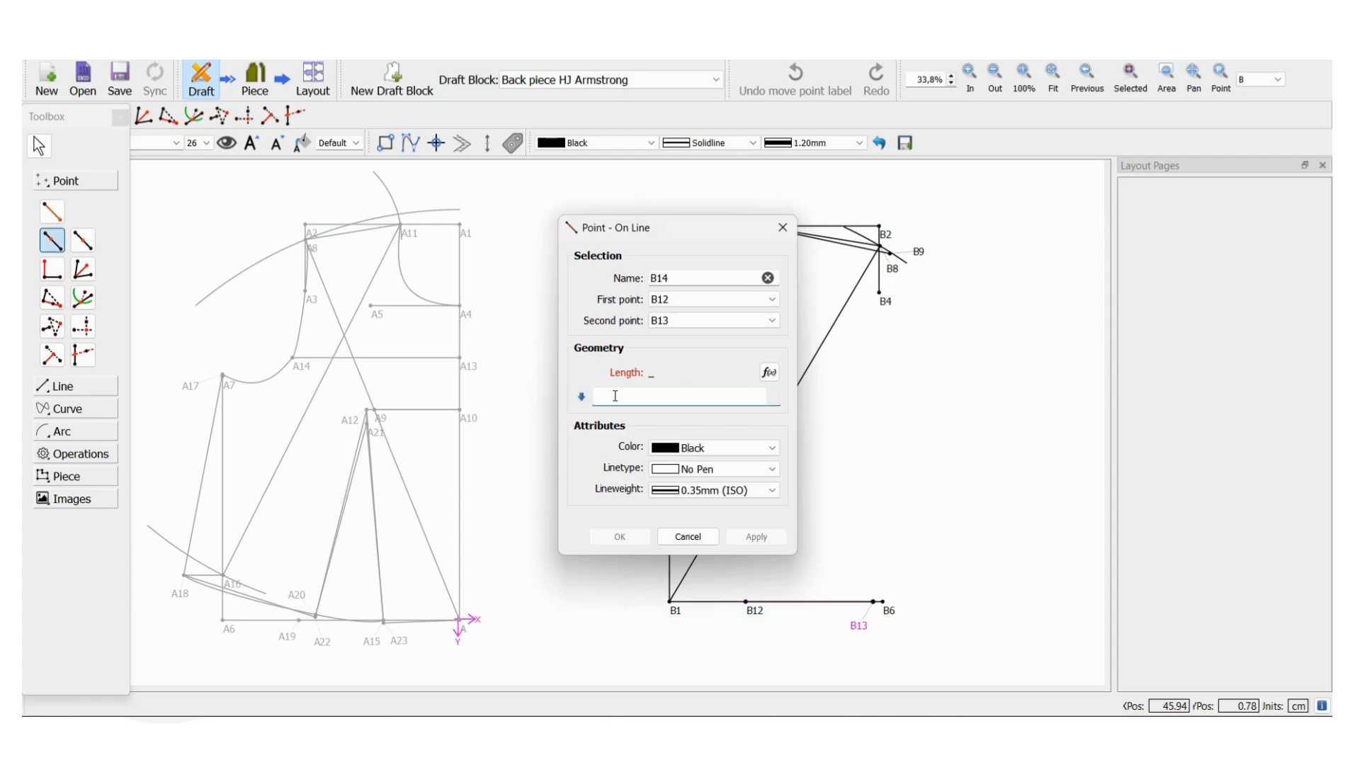
pyautogui.write('3')
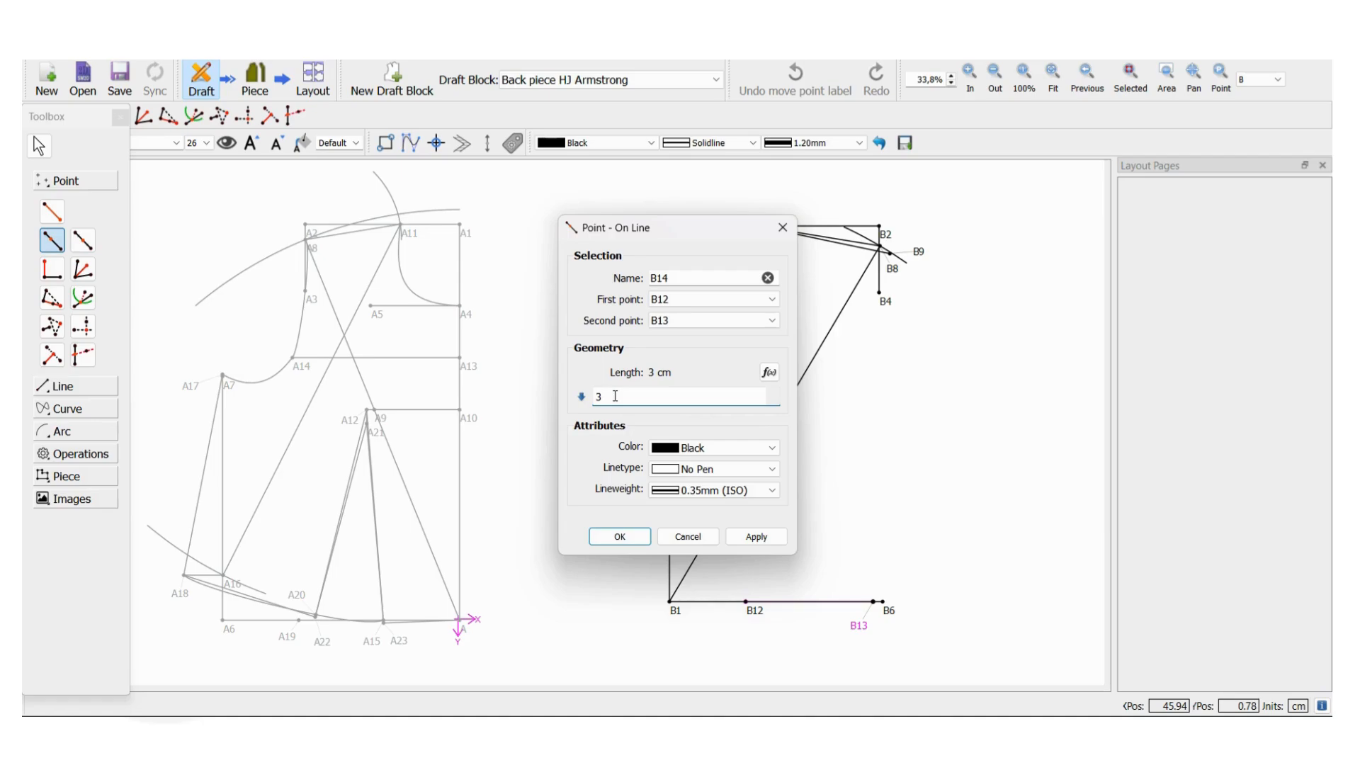
pyautogui.write(',81')
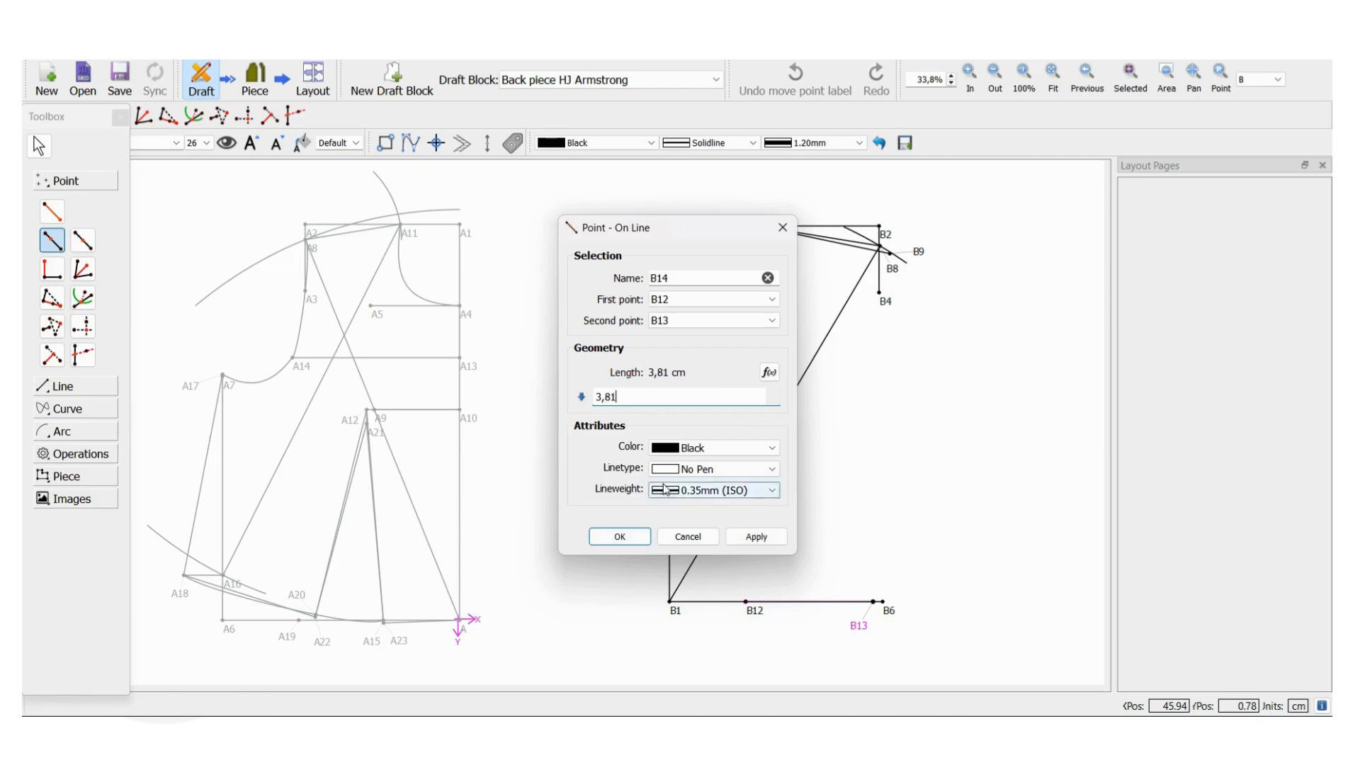
pyautogui.click(617, 536)
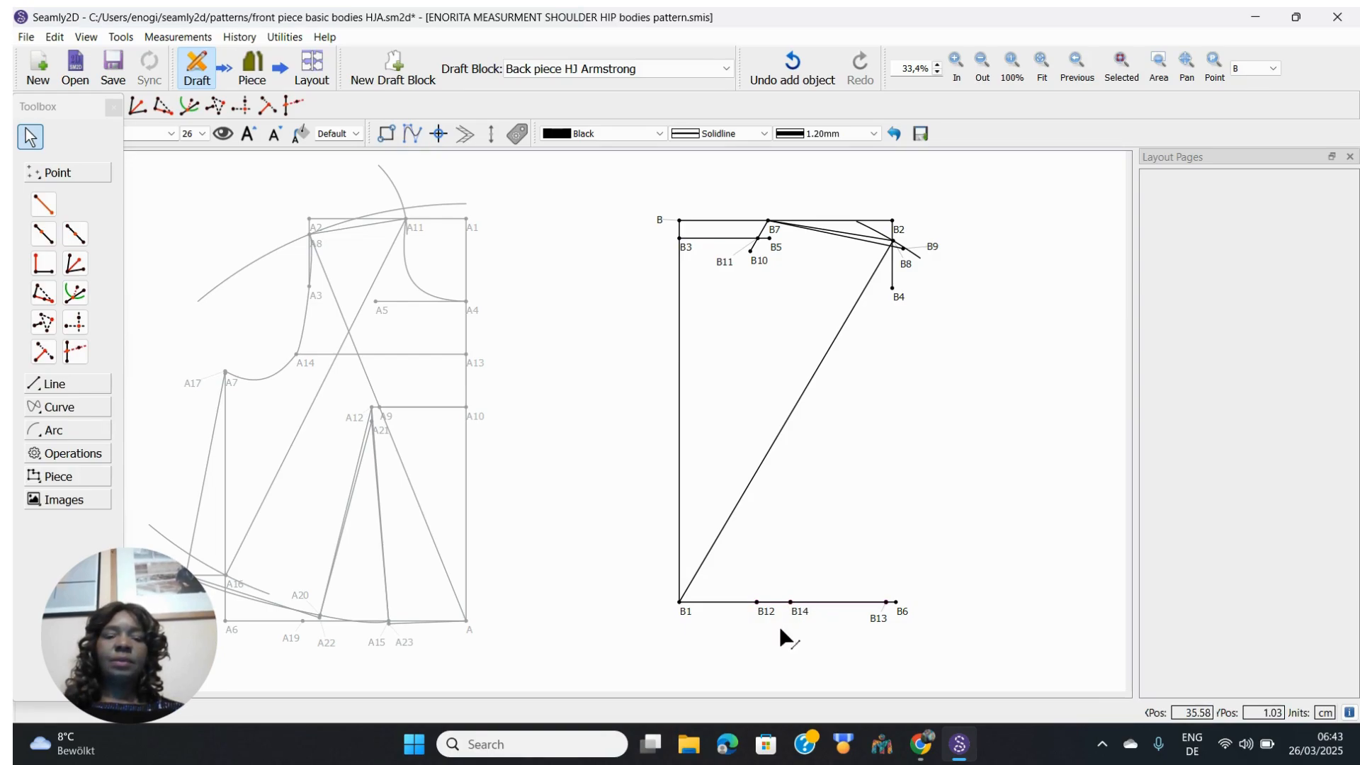
# Step: Create a midpoint between B12 and B14 on the waistline using CurrentLength/2
pyautogui.click(75, 234)
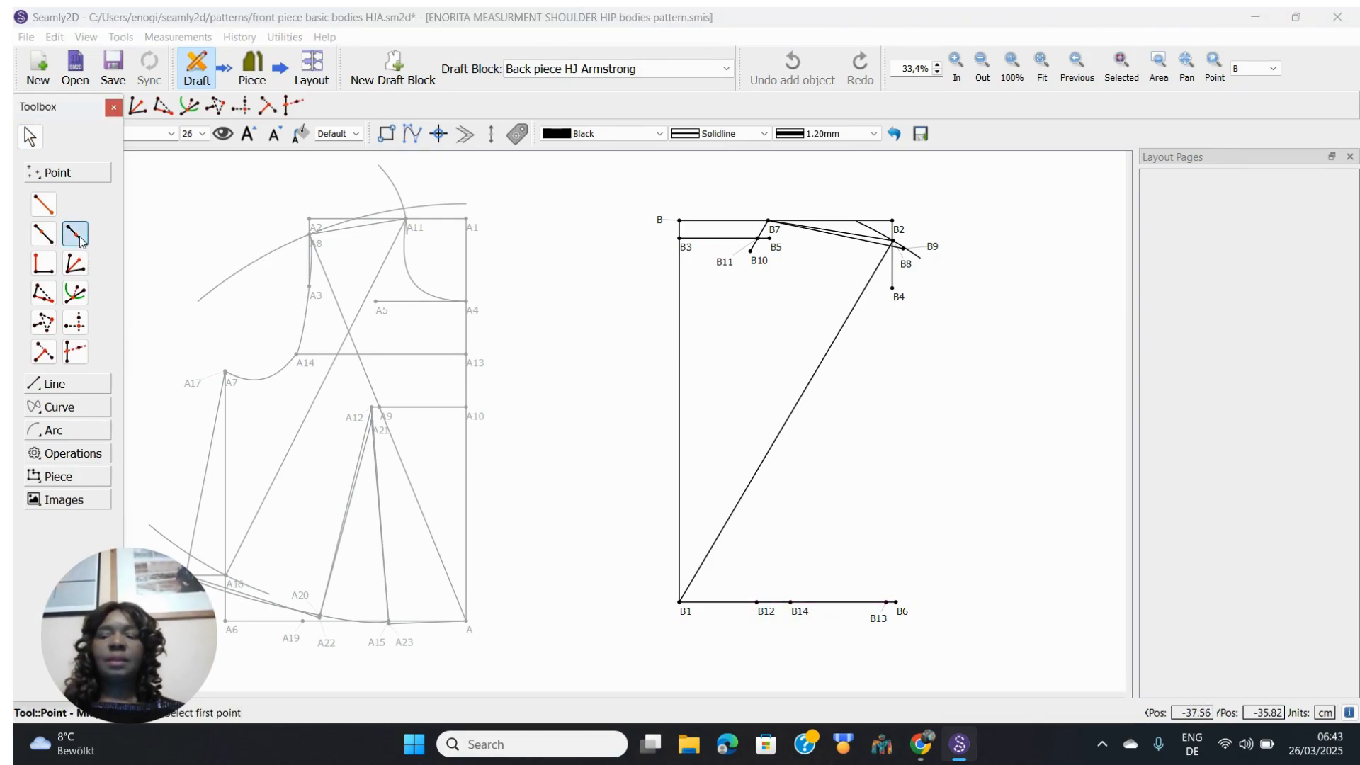
pyautogui.click(764, 612)
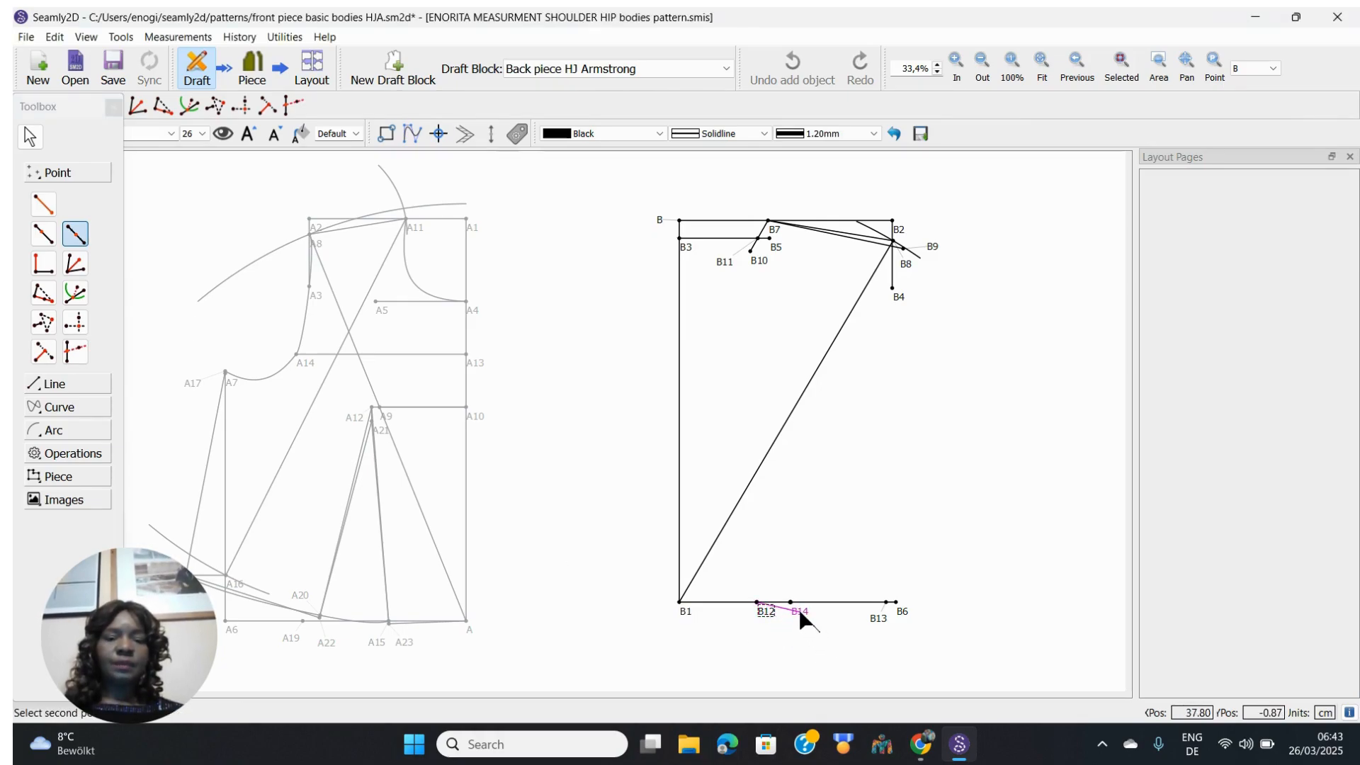
pyautogui.click(798, 611)
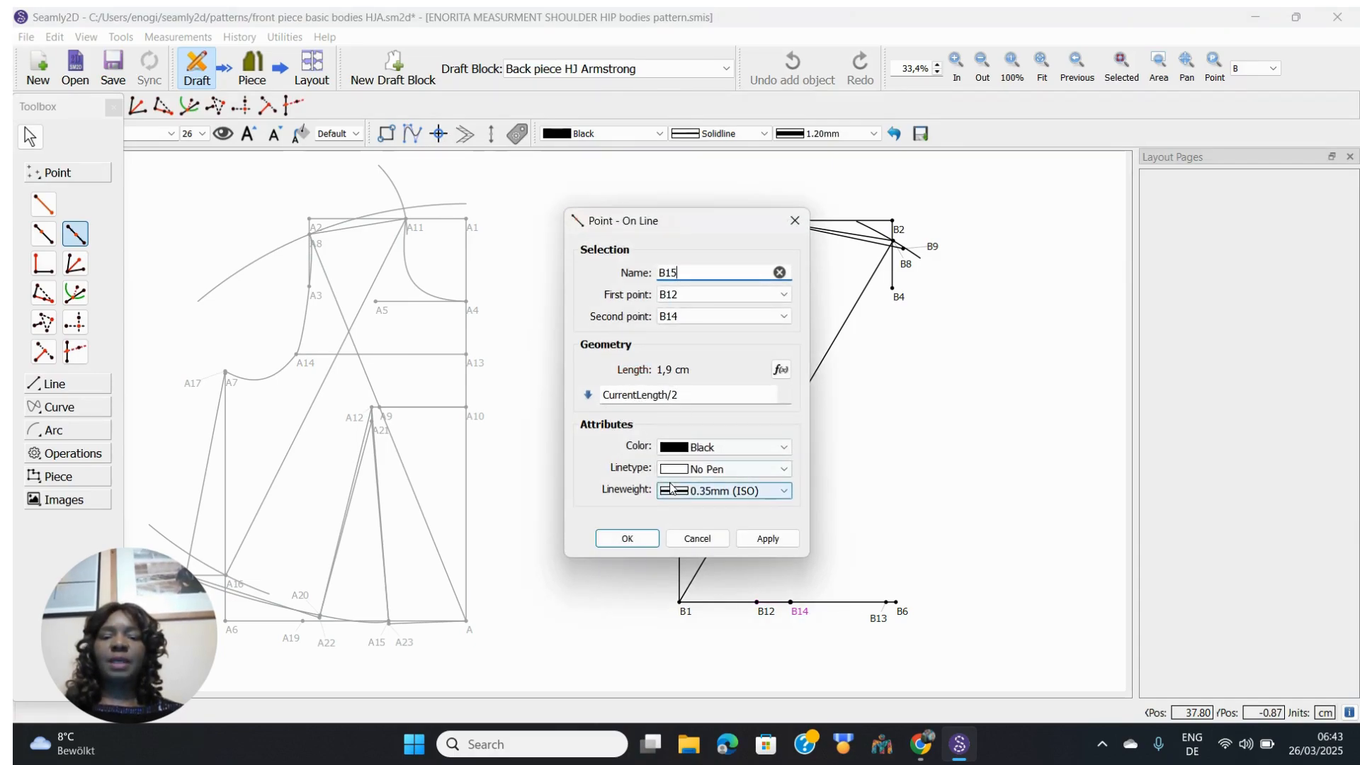
pyautogui.click(632, 539)
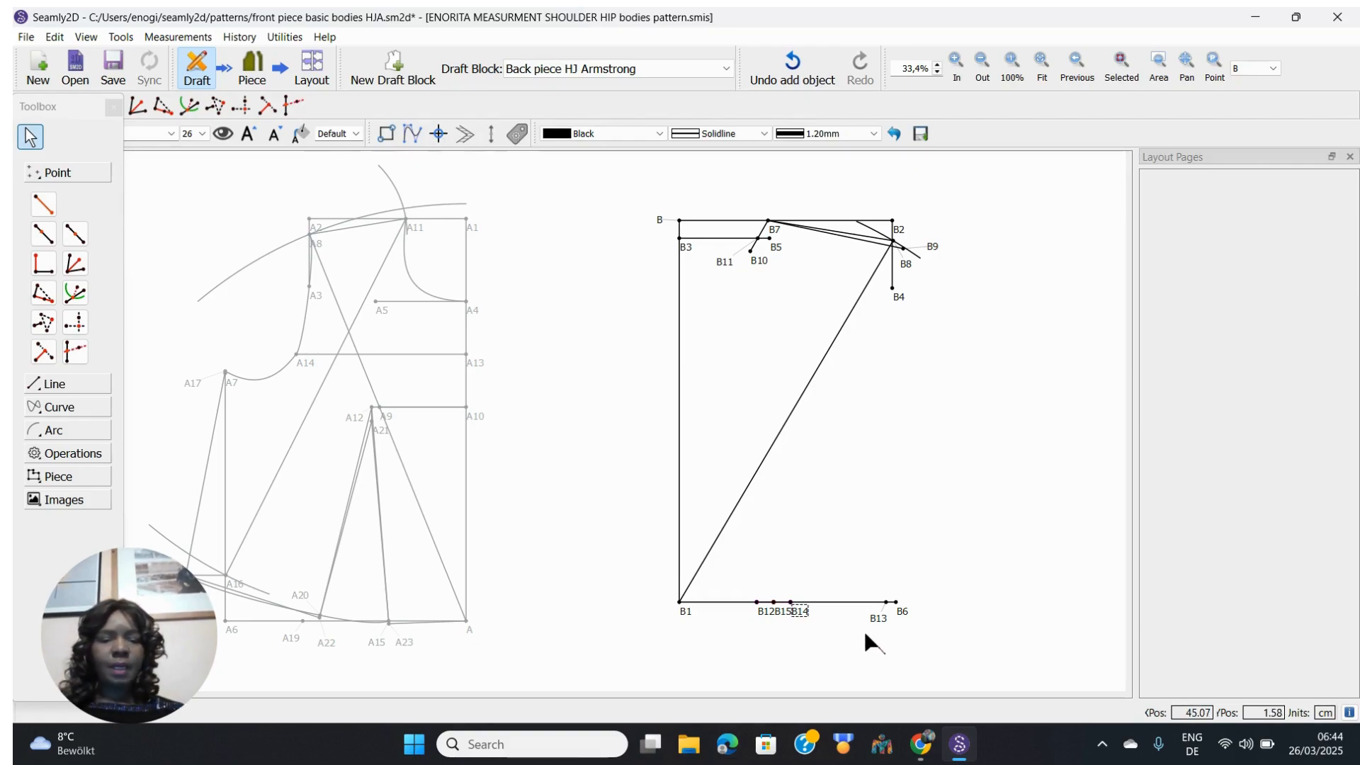
# Step: Start a Point - Length and Angle downward from B13 and set its length to 0,48 cm
pyautogui.moveTo(881, 623)
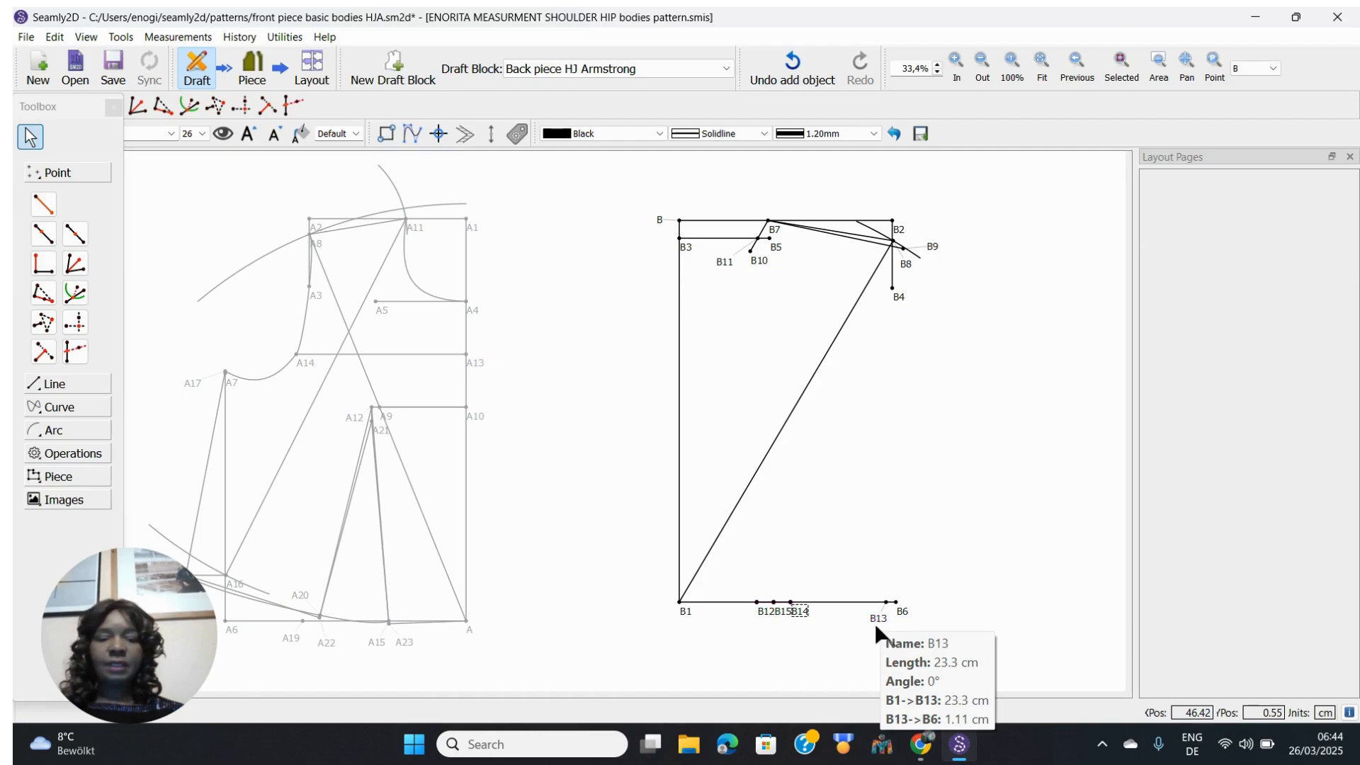
pyautogui.click(43, 204)
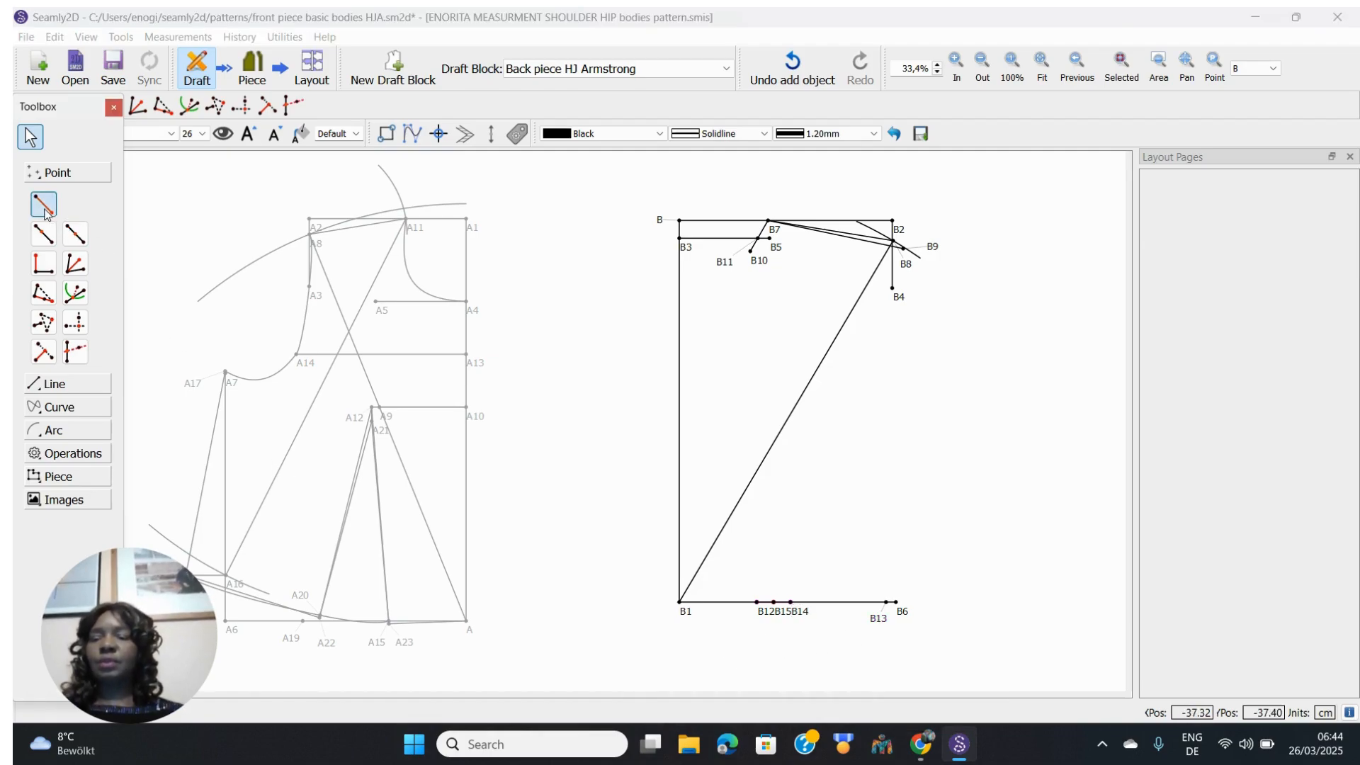
pyautogui.click(880, 620)
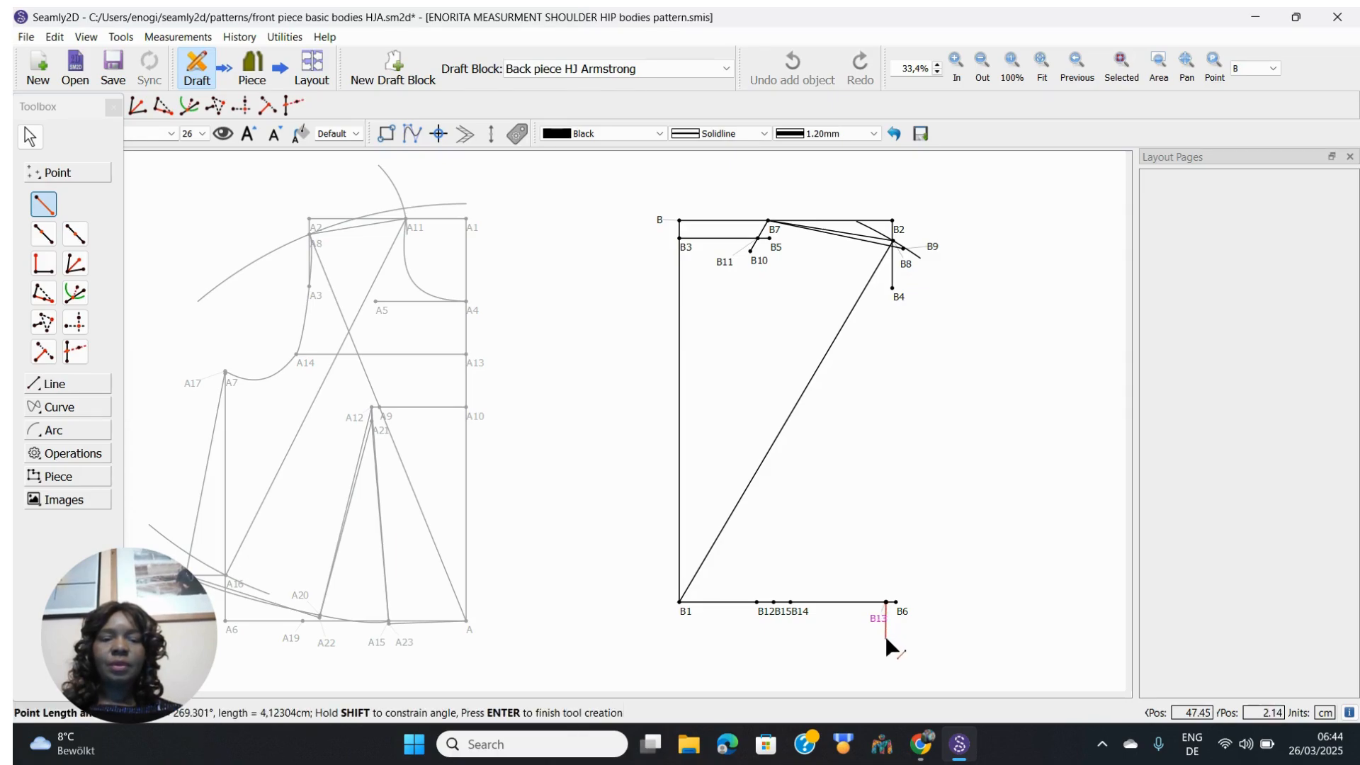
pyautogui.click(887, 636)
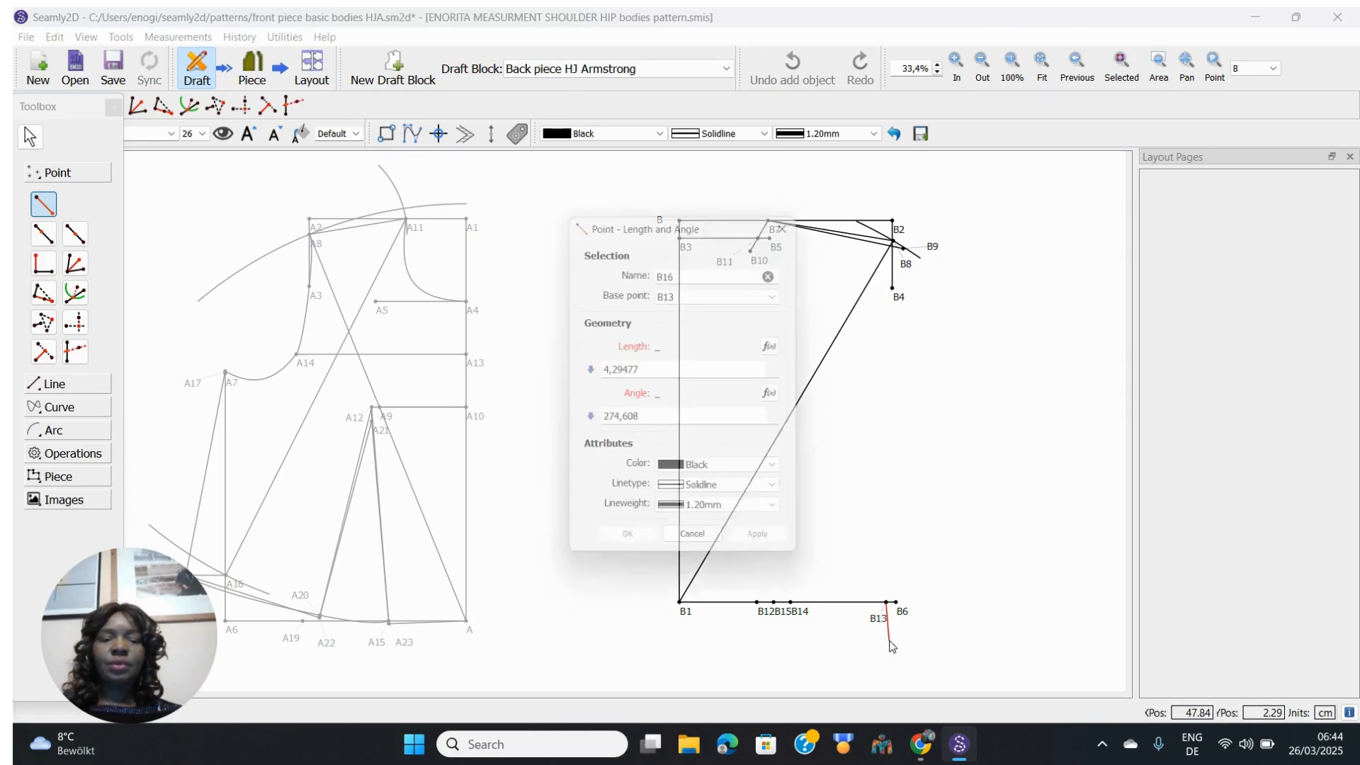
pyautogui.click(645, 368)
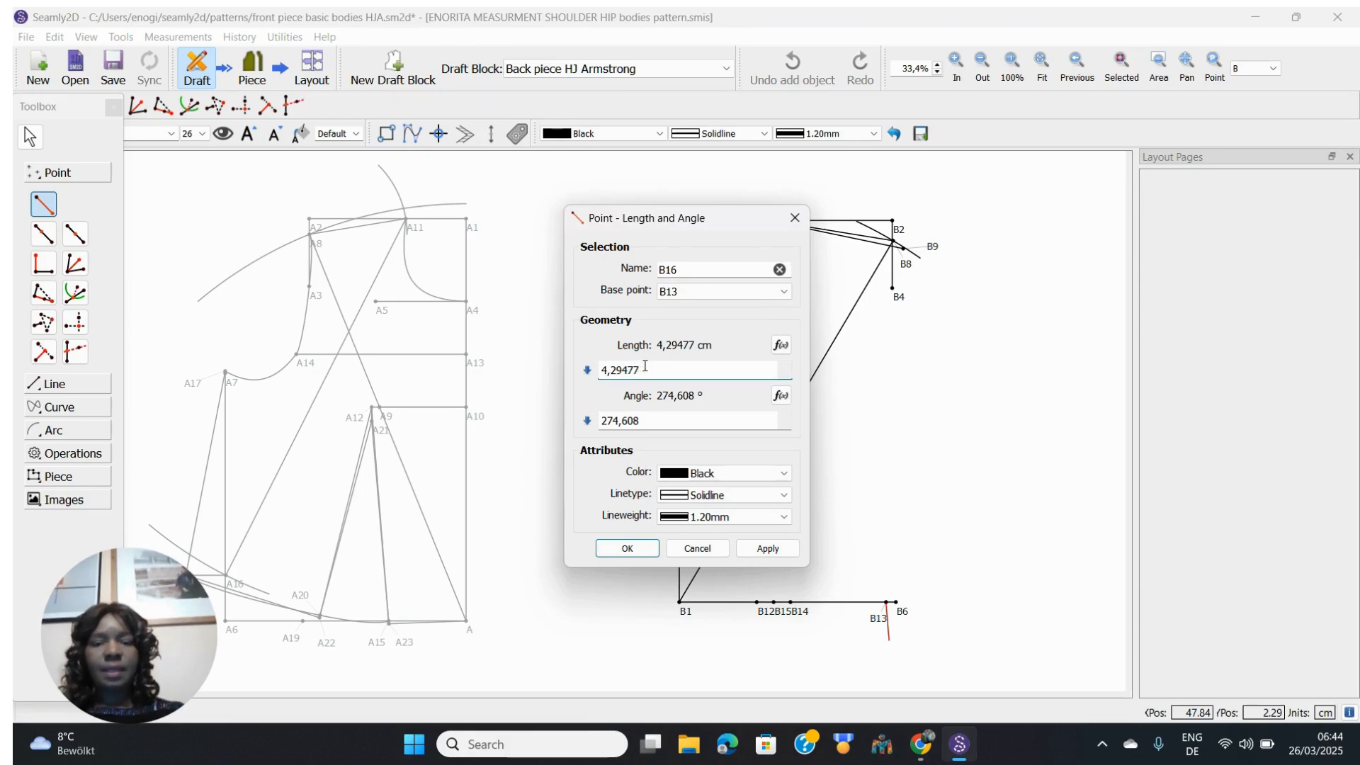
pyautogui.press('BackSpace')
pyautogui.press('BackSpace')
pyautogui.press('BackSpace')
pyautogui.press('BackSpace')
pyautogui.press('BackSpace')
pyautogui.press('BackSpace')
pyautogui.press('BackSpace')
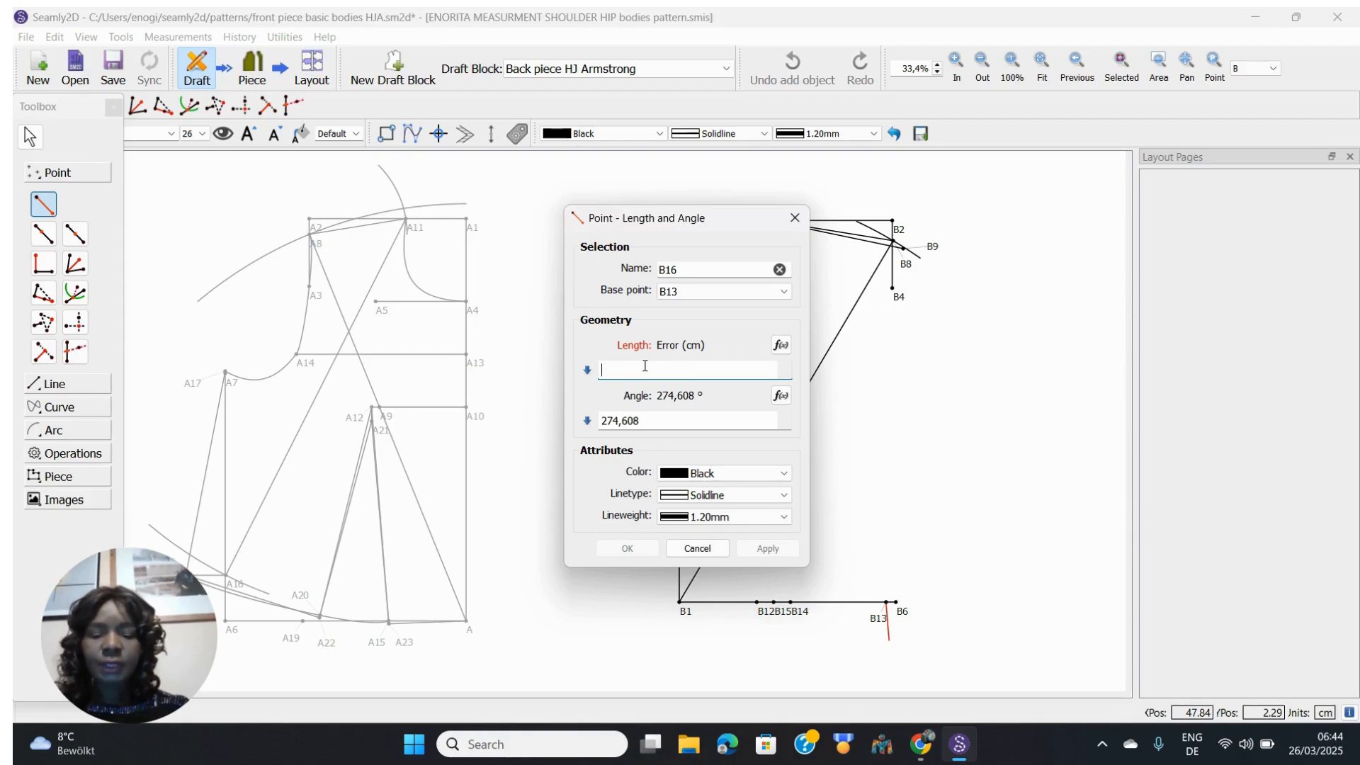
pyautogui.write('0,48')
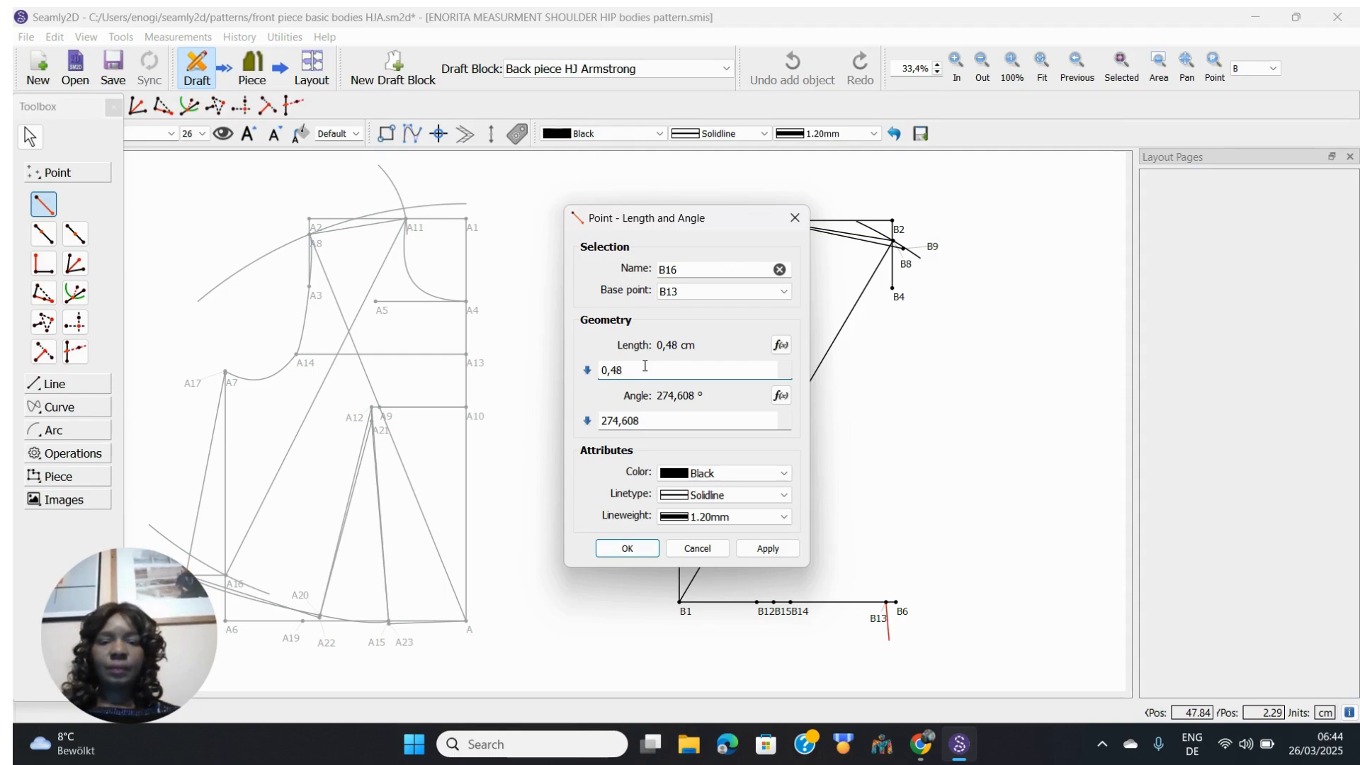
# Step: Create the point below B13 at an angle of 270° and move the B13 and B16 labels apart
pyautogui.click(645, 428)
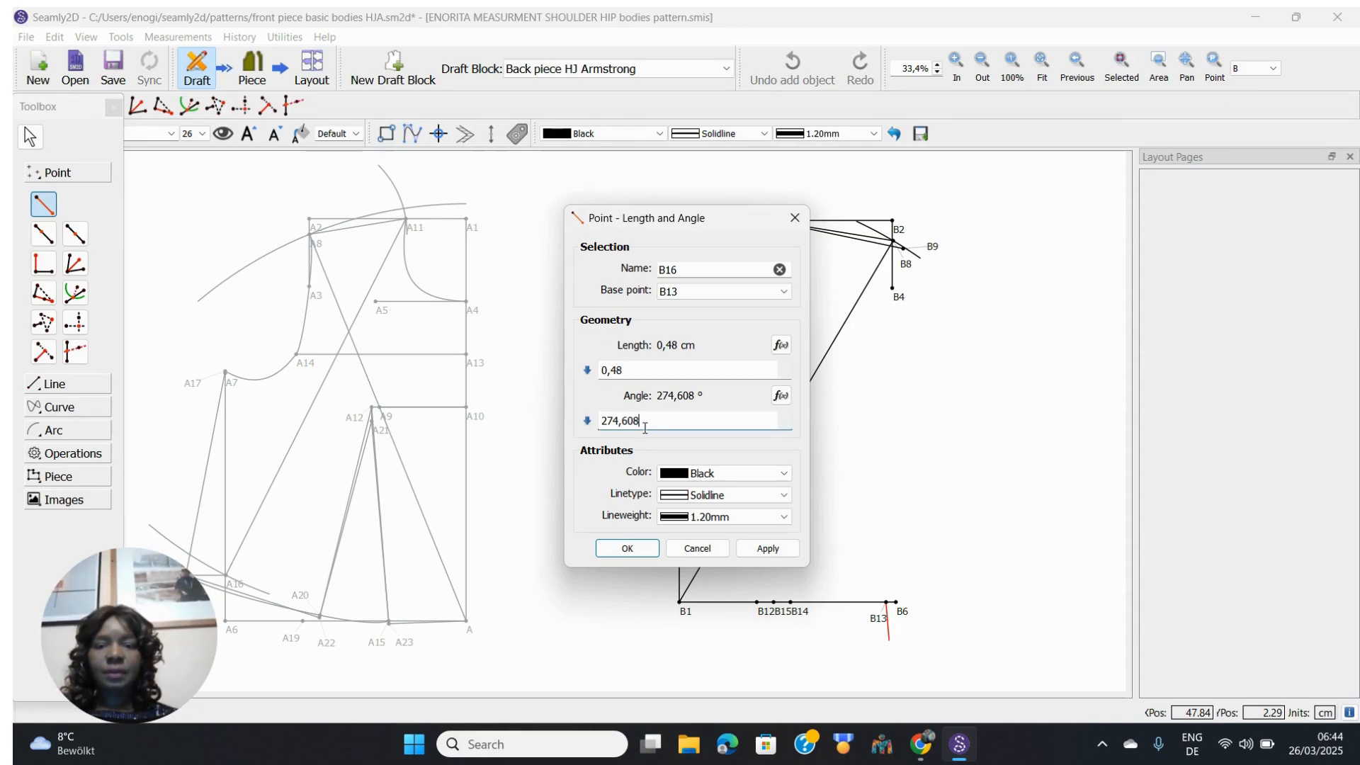
pyautogui.press('BackSpace')
pyautogui.press('BackSpace')
pyautogui.press('BackSpace')
pyautogui.press('BackSpace')
pyautogui.press('BackSpace')
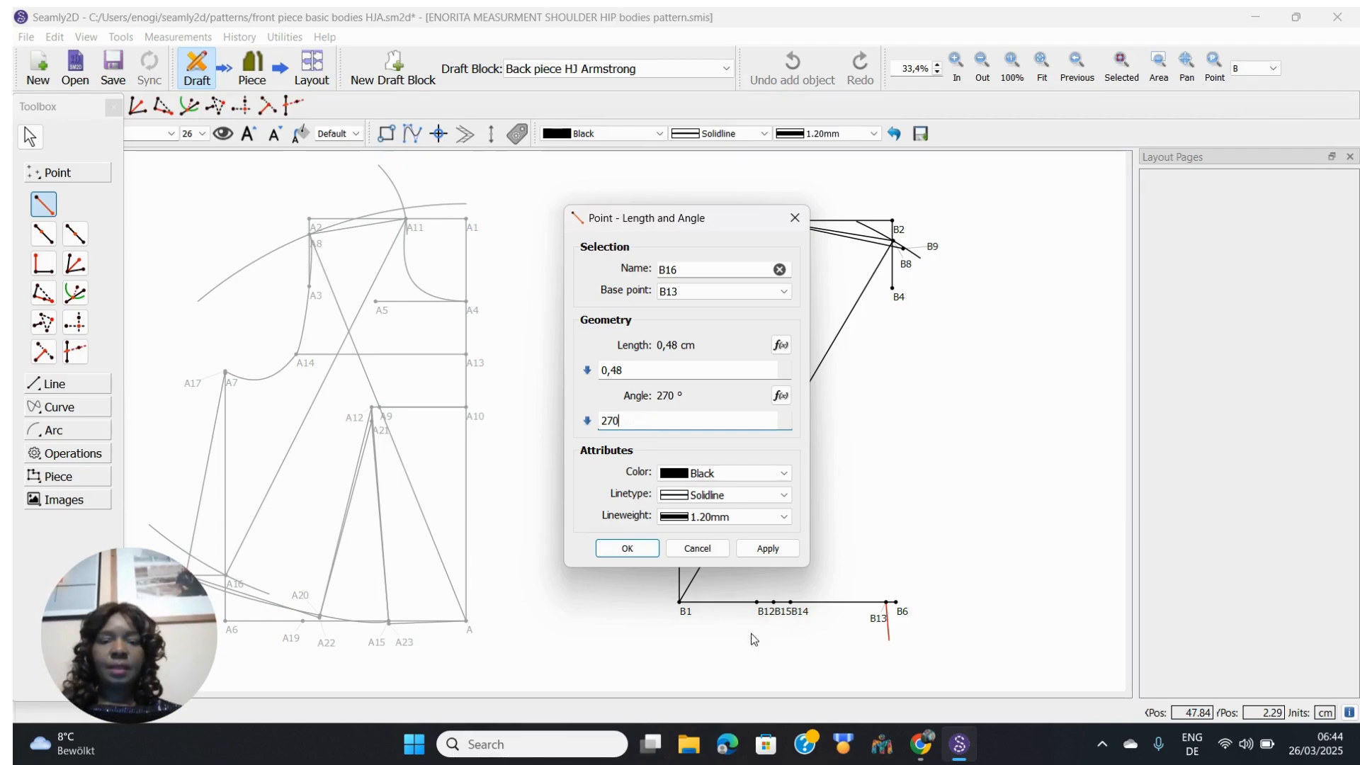
pyautogui.click(620, 549)
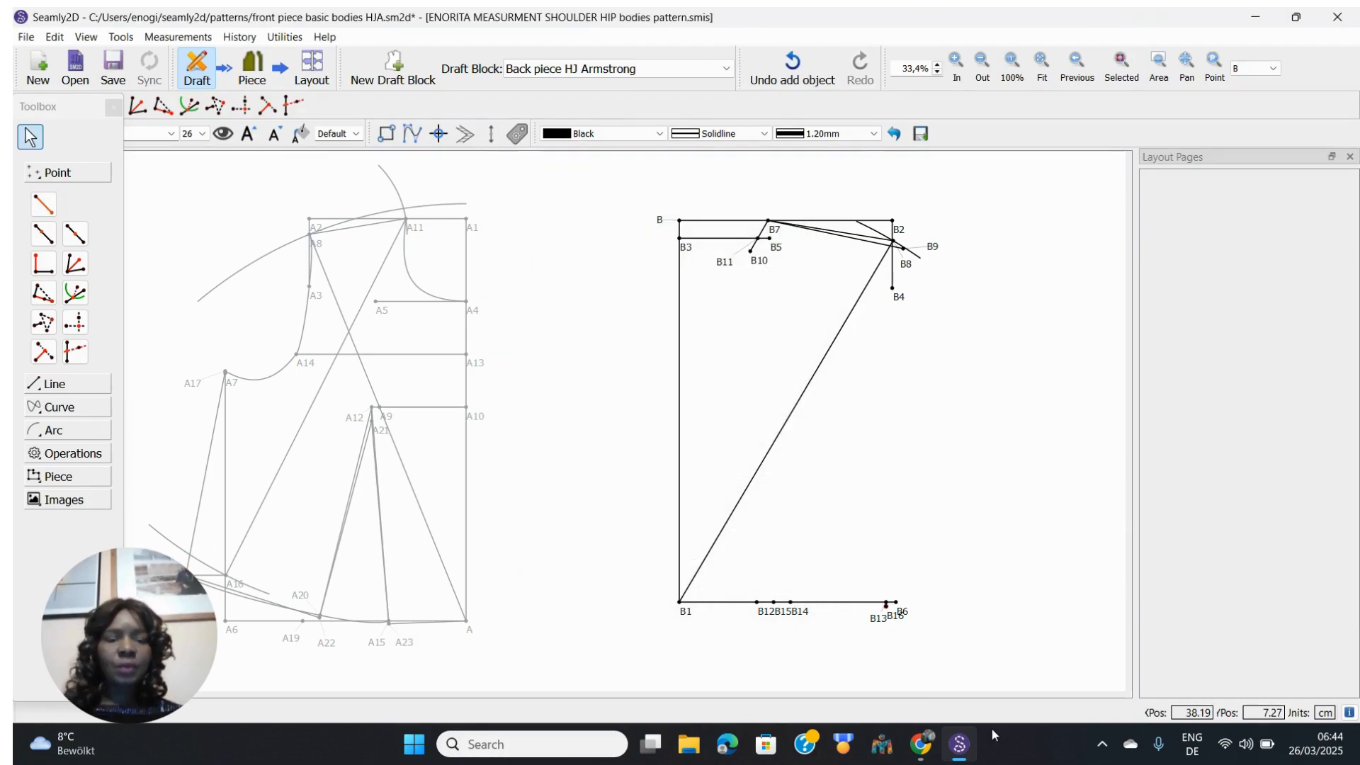
pyautogui.moveTo(896, 614); pyautogui.dragTo(870, 623)
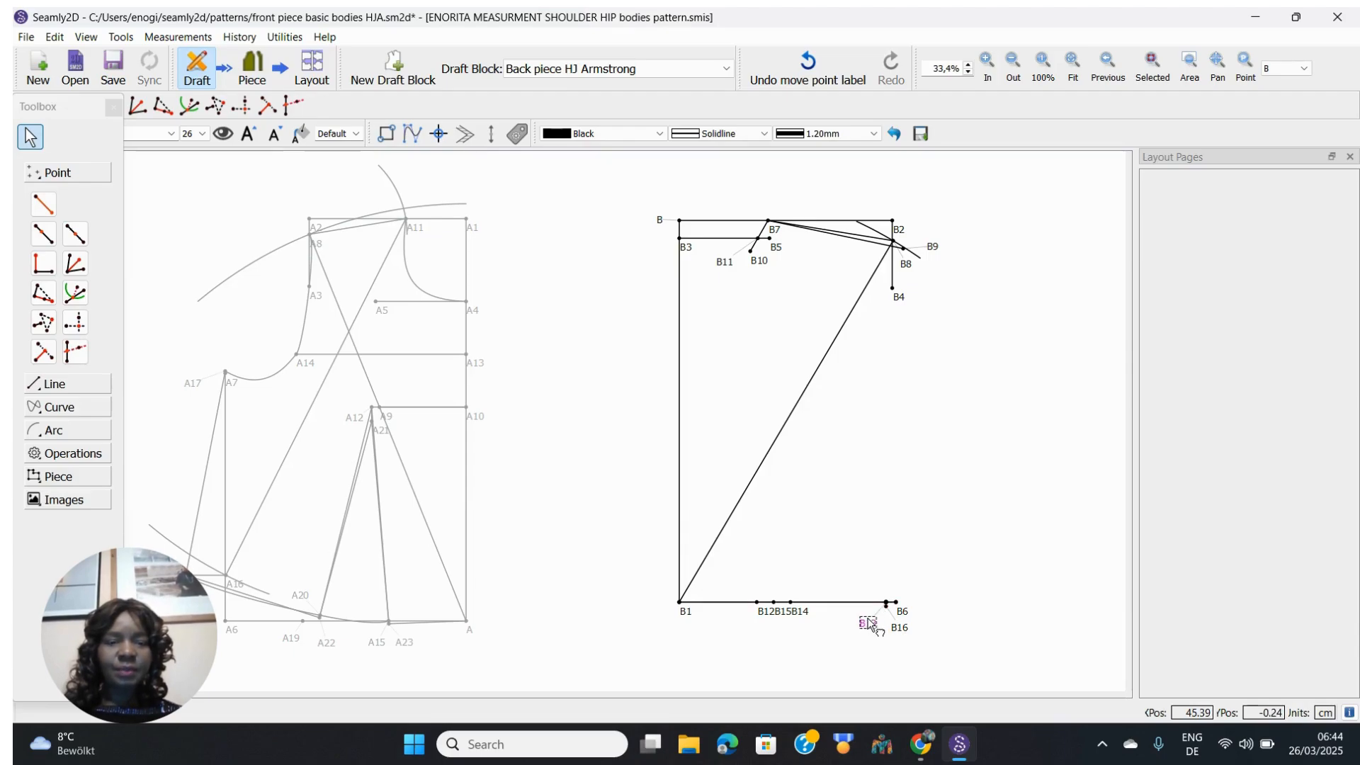
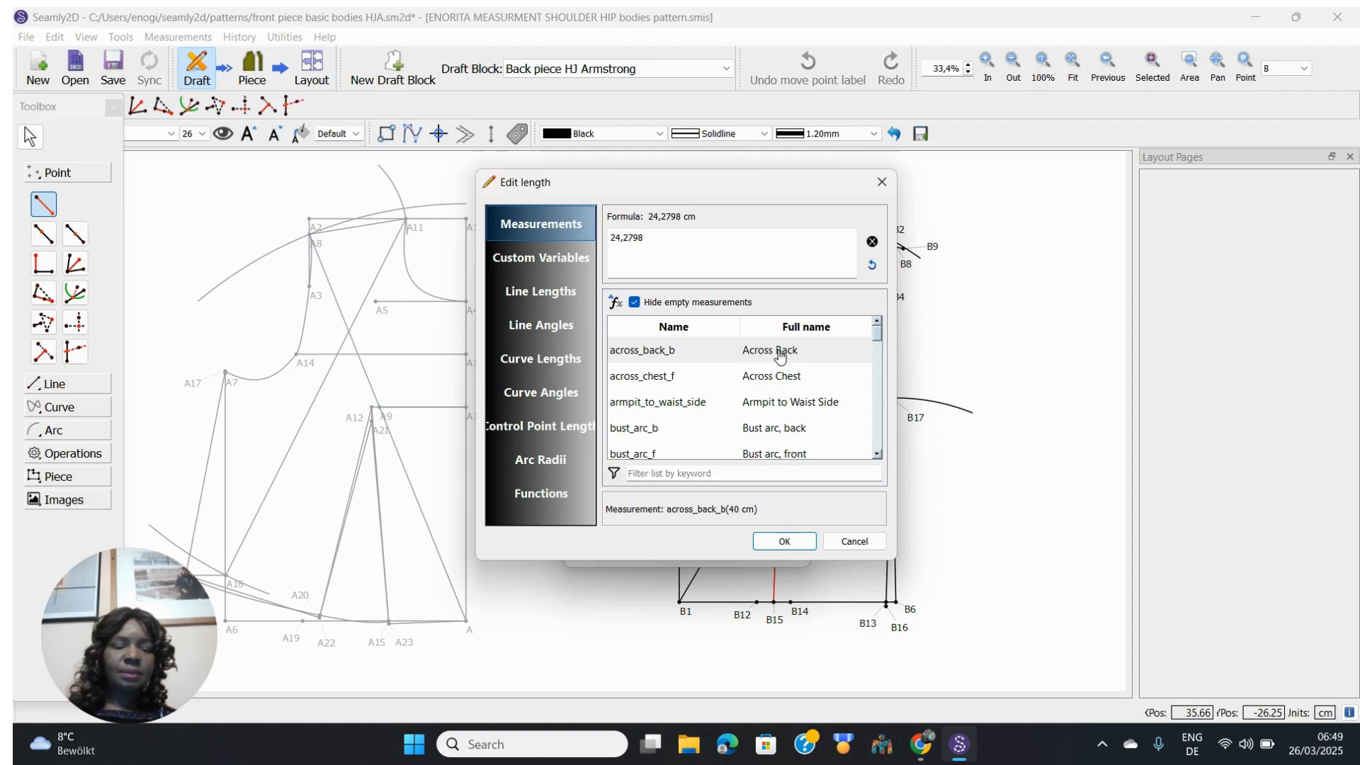
# Step: Replace the length formula of the new point above B15 with the line length Line_B16_B17
pyautogui.click(520, 294)
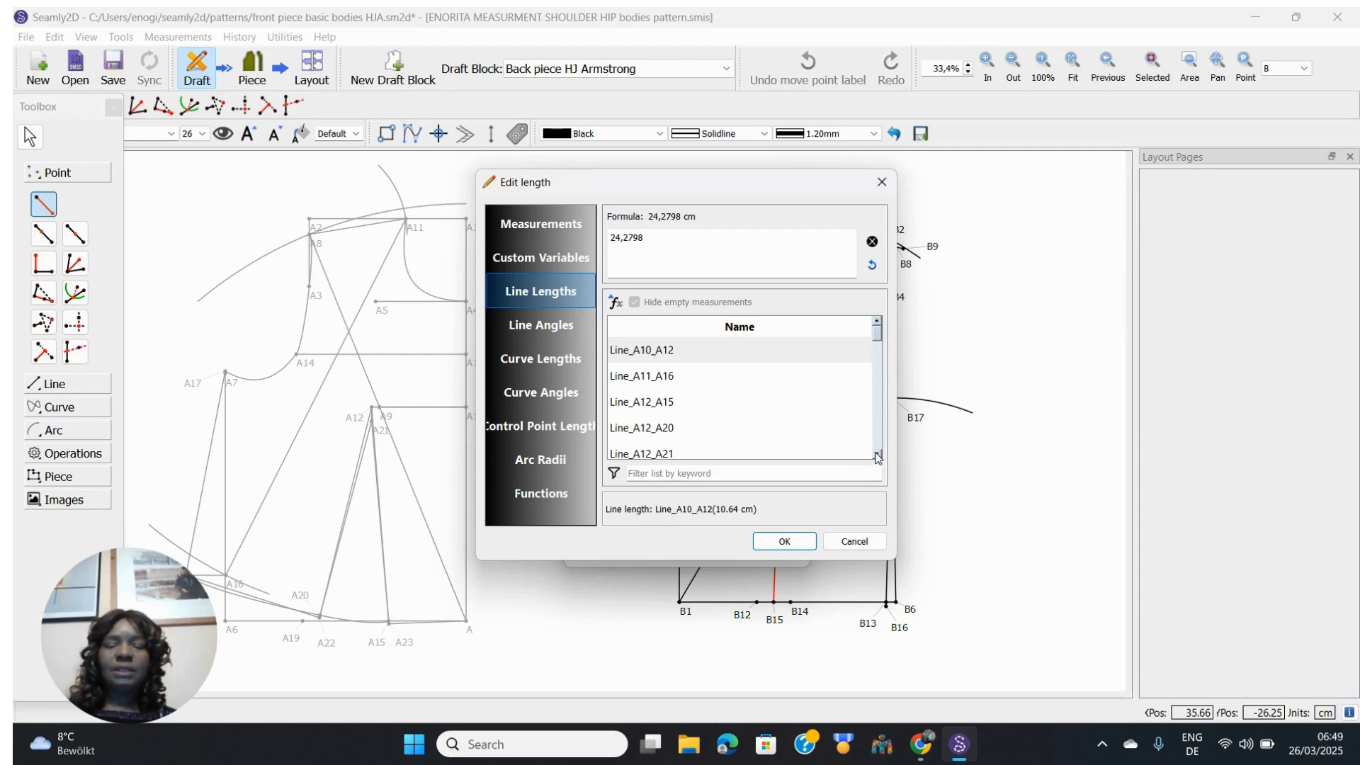
pyautogui.scroll(-2, 878, 456)
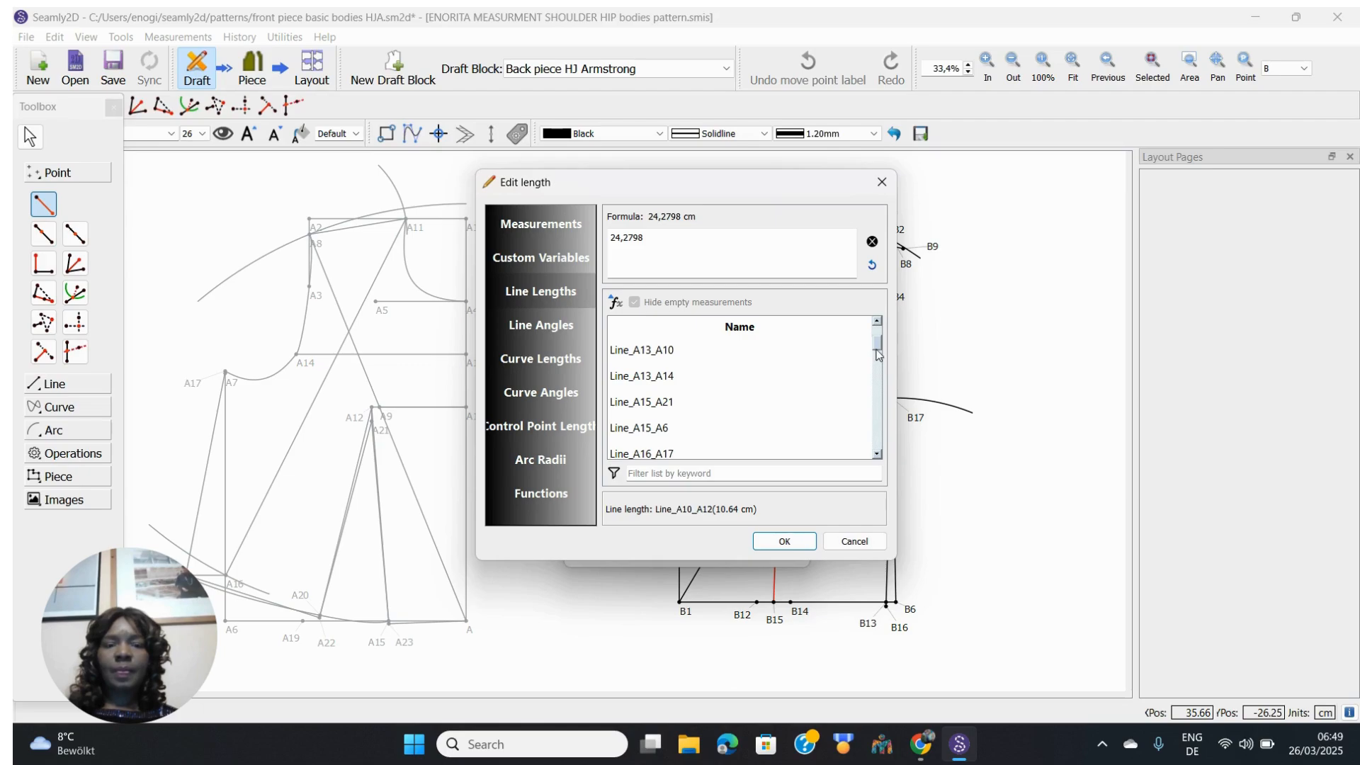
pyautogui.moveTo(878, 352); pyautogui.dragTo(878, 356)
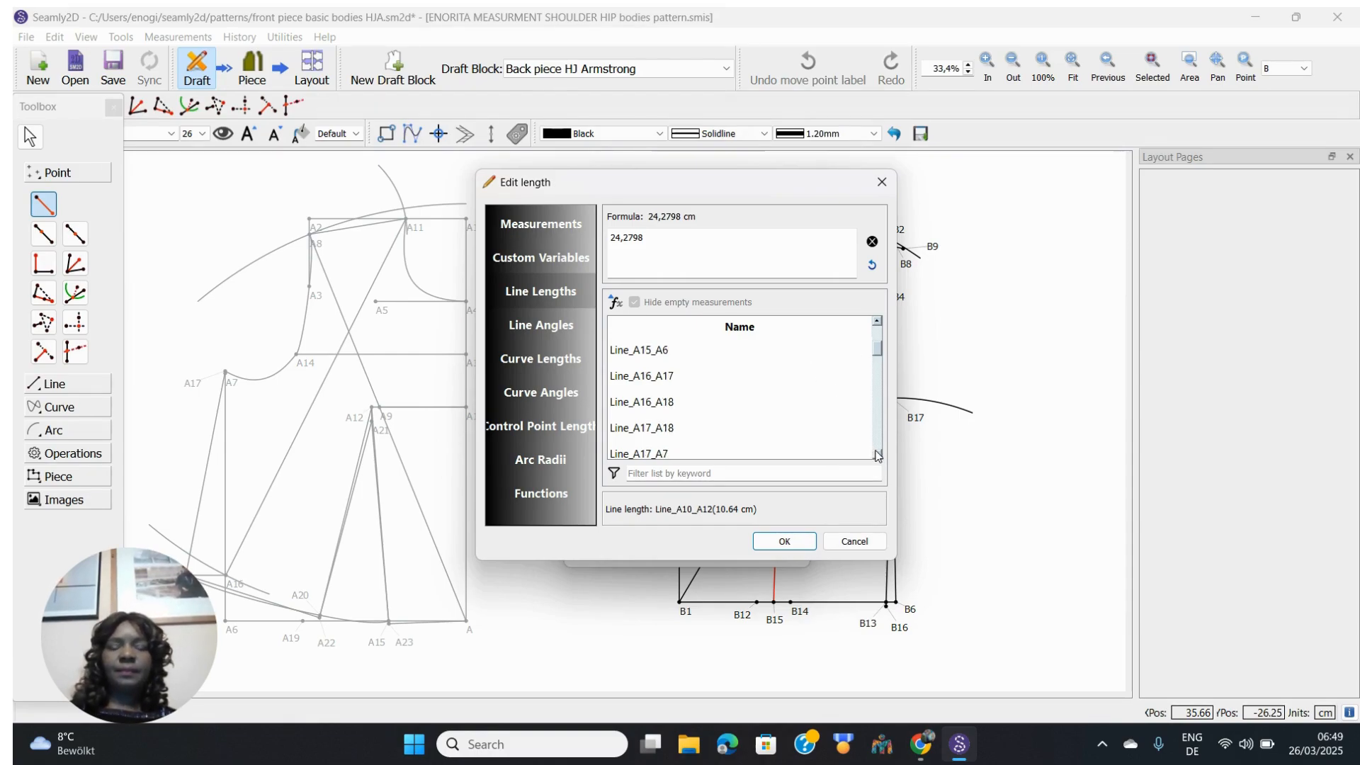
pyautogui.scroll(-4, 878, 457)
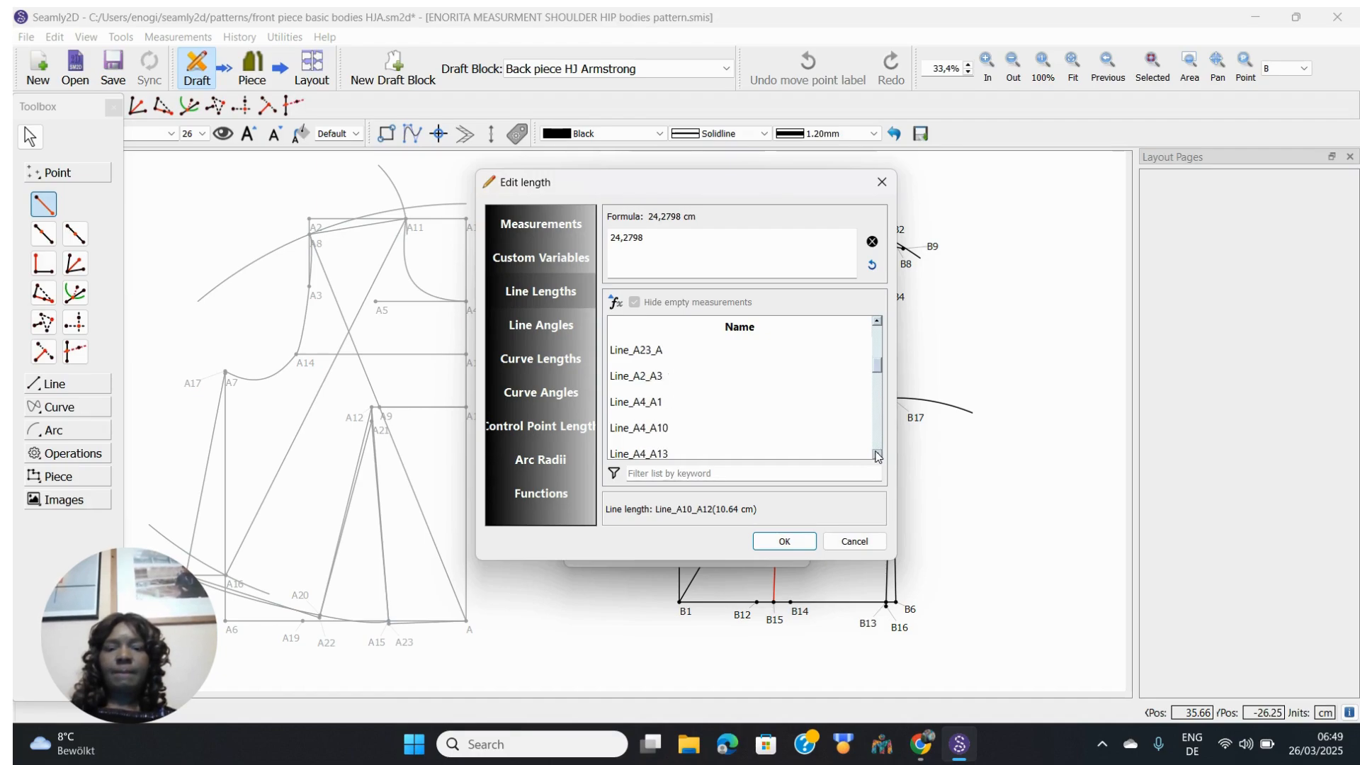
pyautogui.scroll(-6, 878, 456)
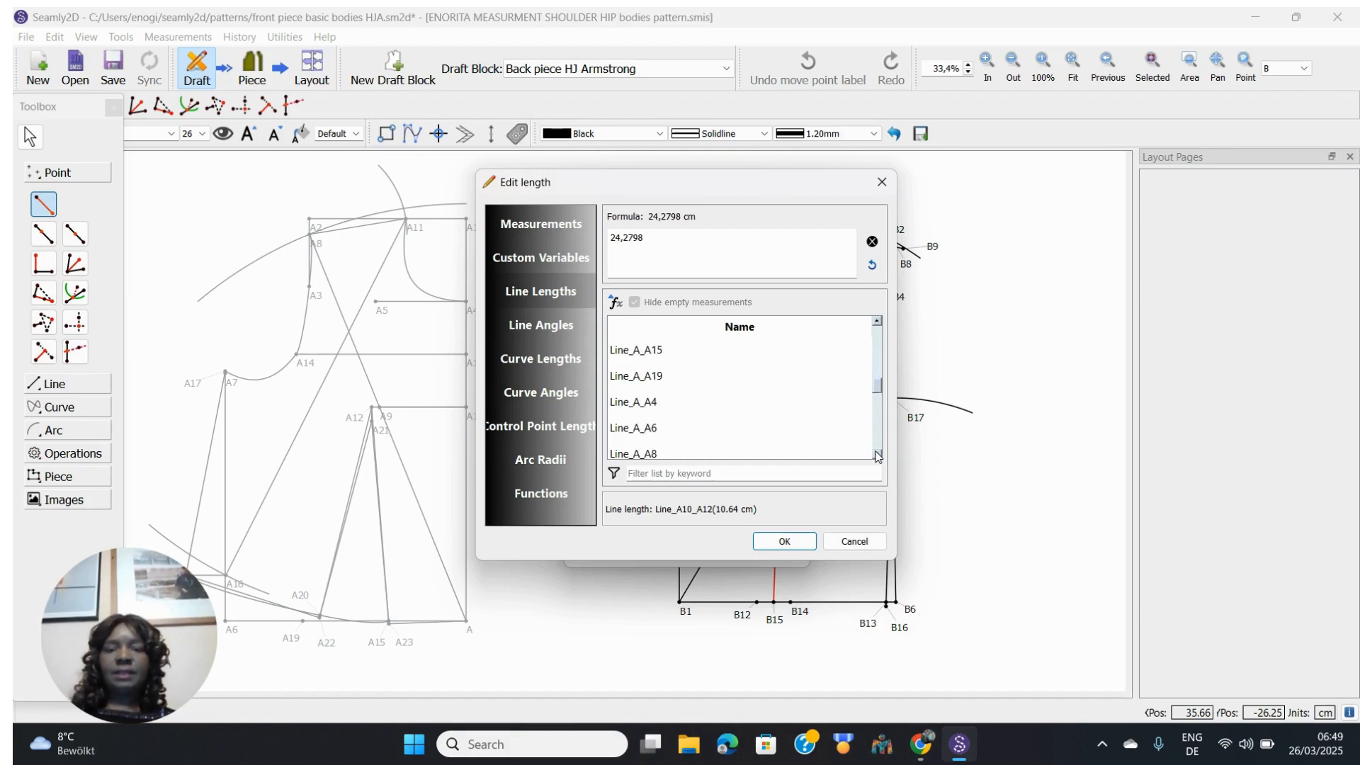
pyautogui.scroll(-6, 878, 456)
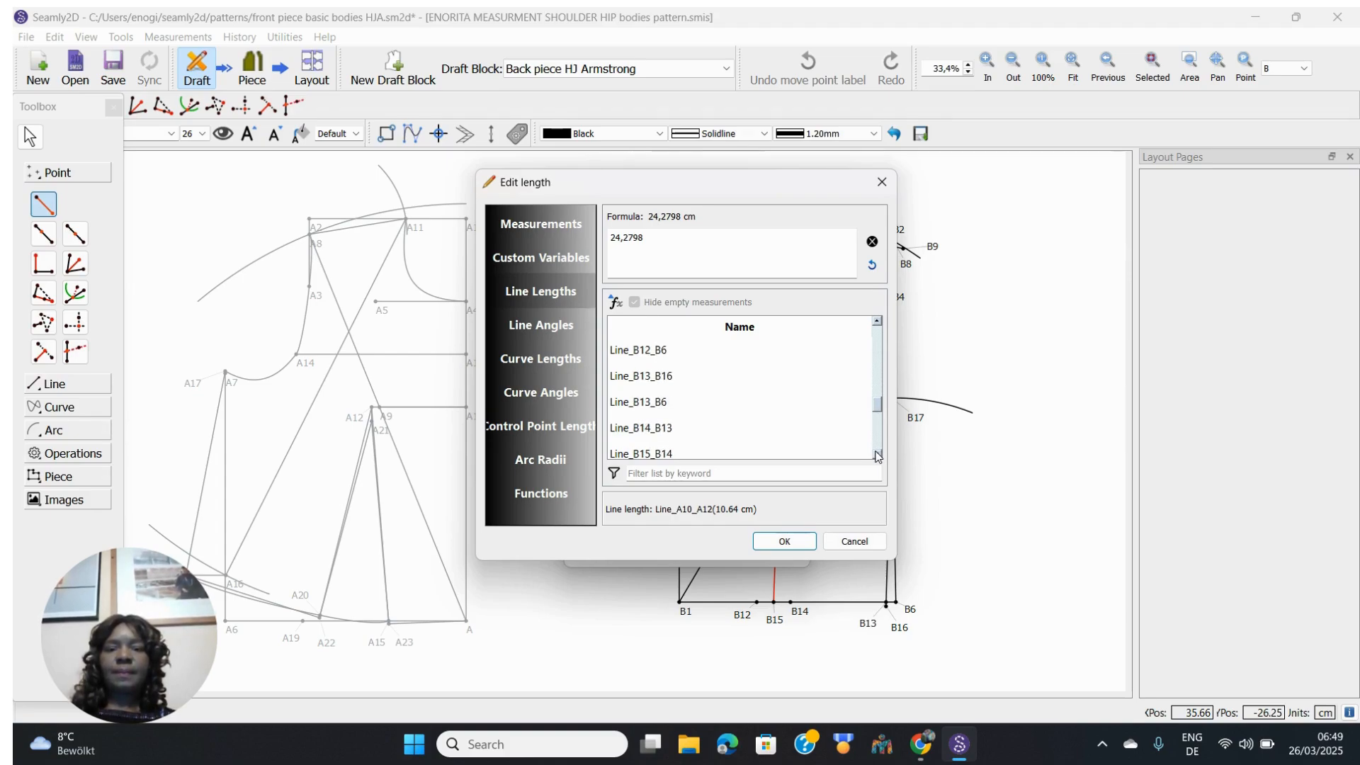
pyautogui.scroll(-3, 878, 456)
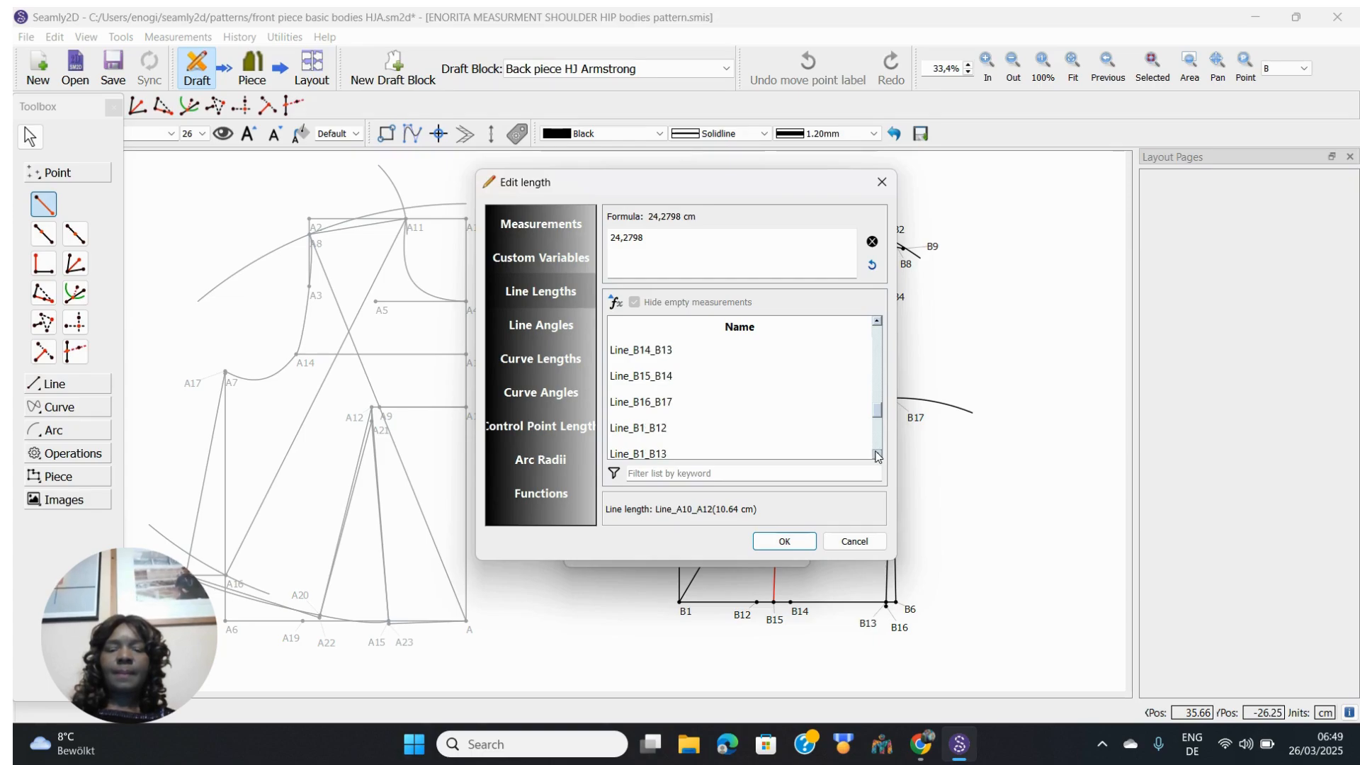
pyautogui.click(648, 405)
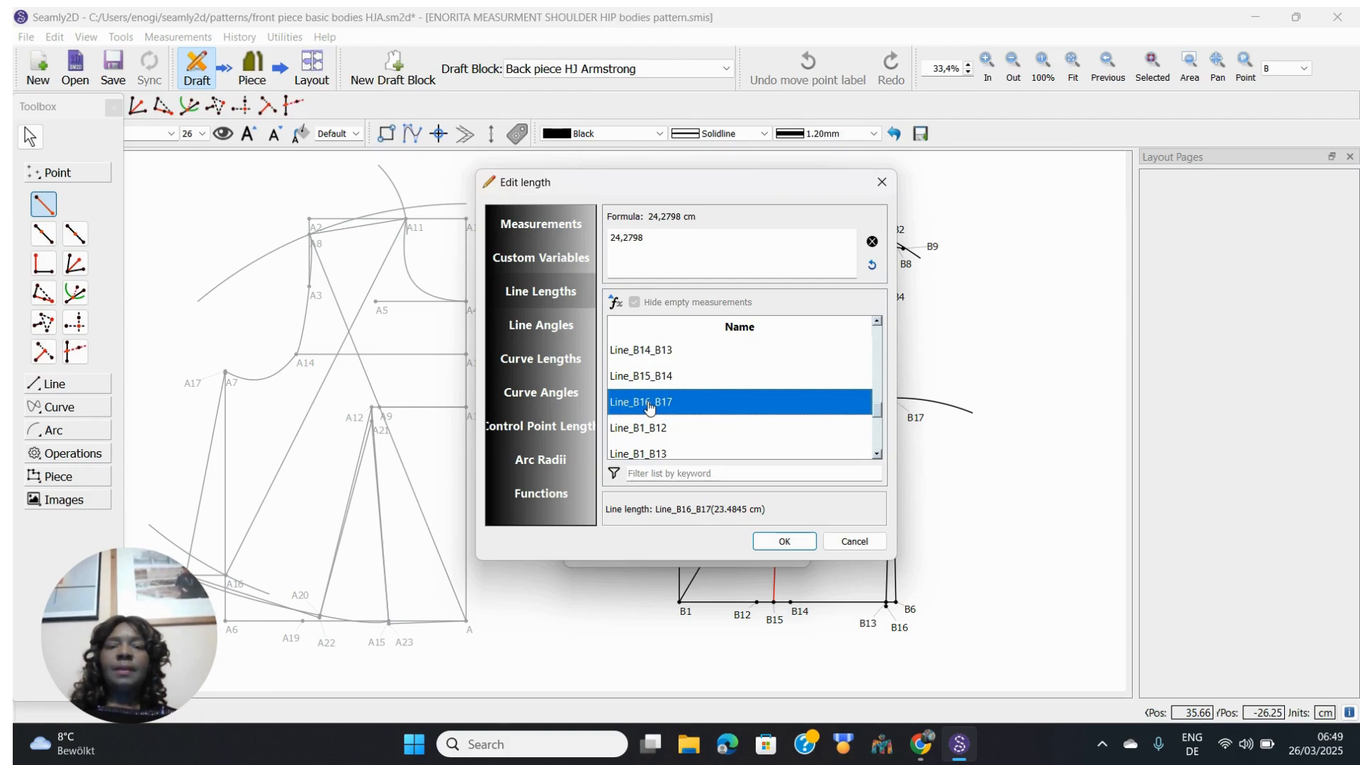
pyautogui.click(872, 242)
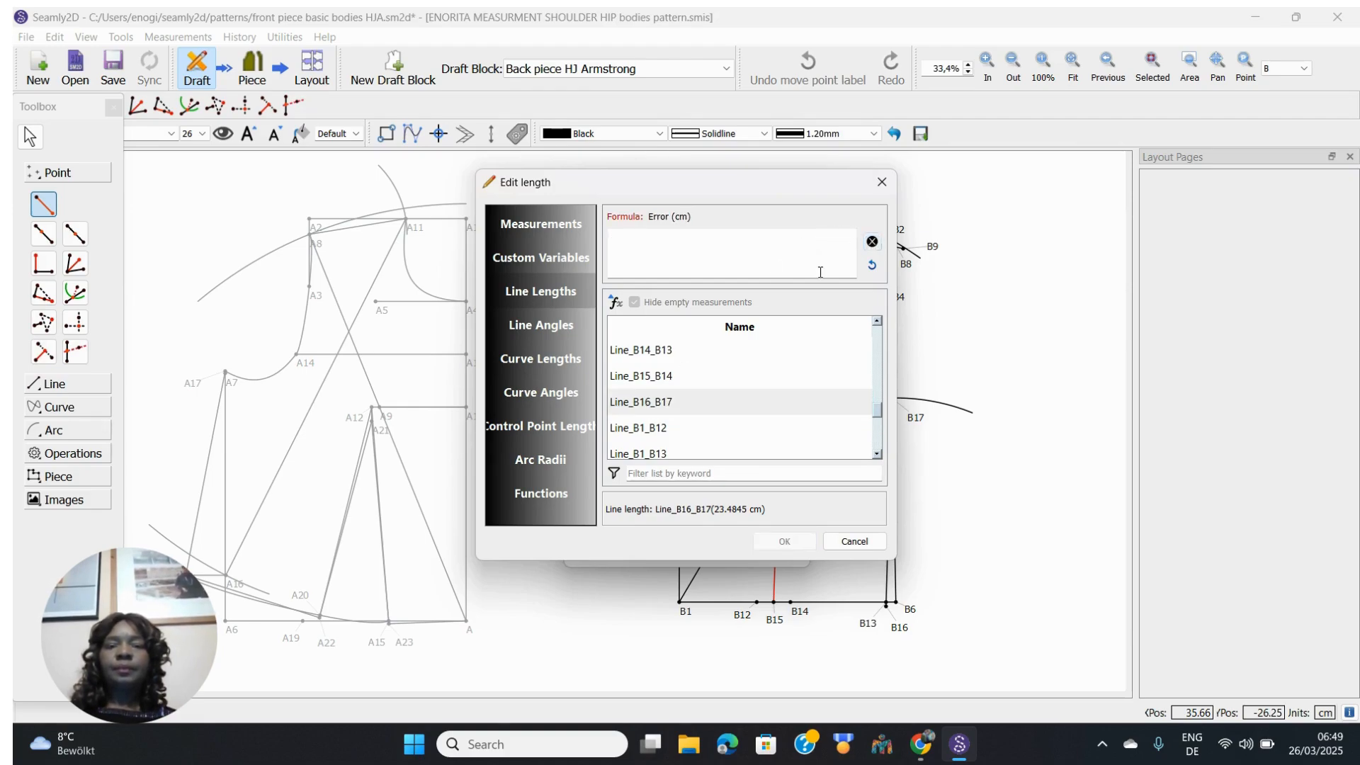
pyautogui.click(671, 408)
pyautogui.doubleClick(672, 408)
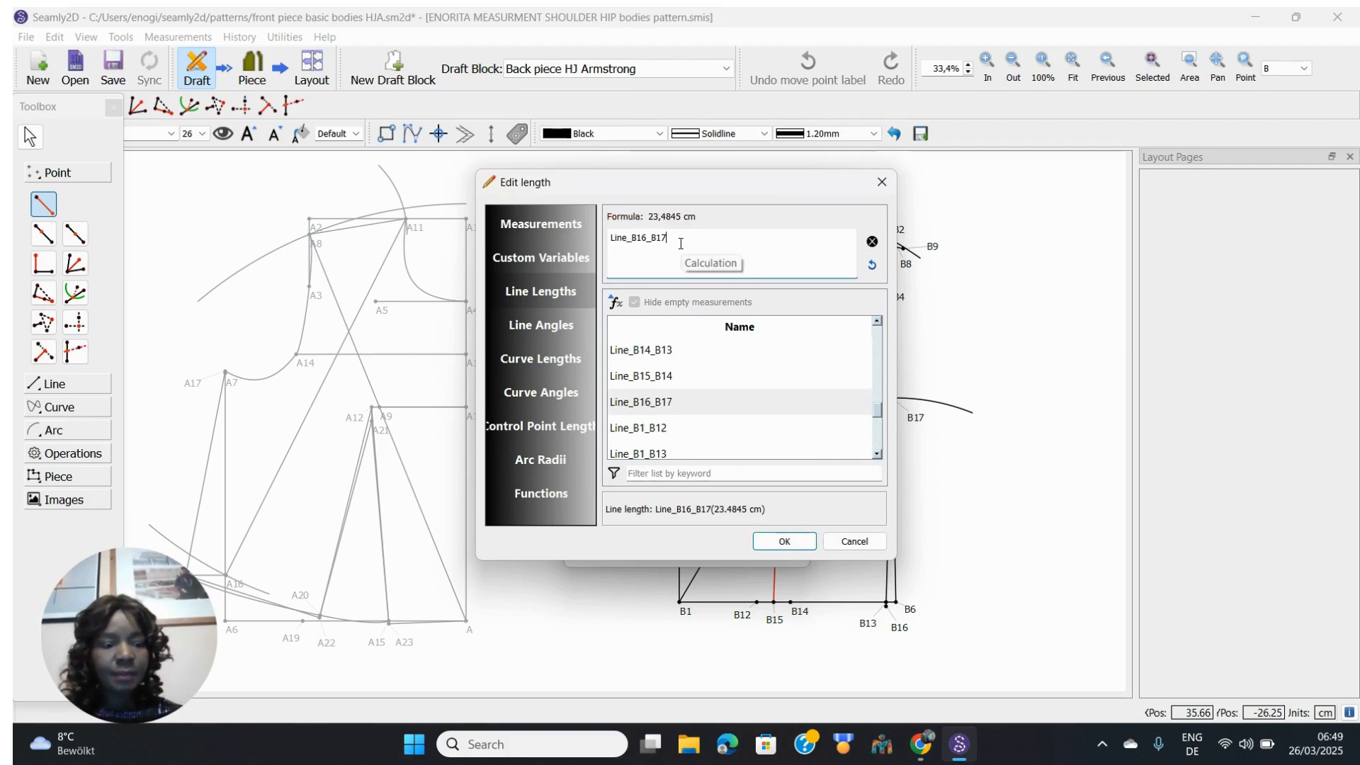
# Step: Subtract 2,54 from the length formula, then create the point above B15 at 90° with its label moved beside it
pyautogui.write('-')
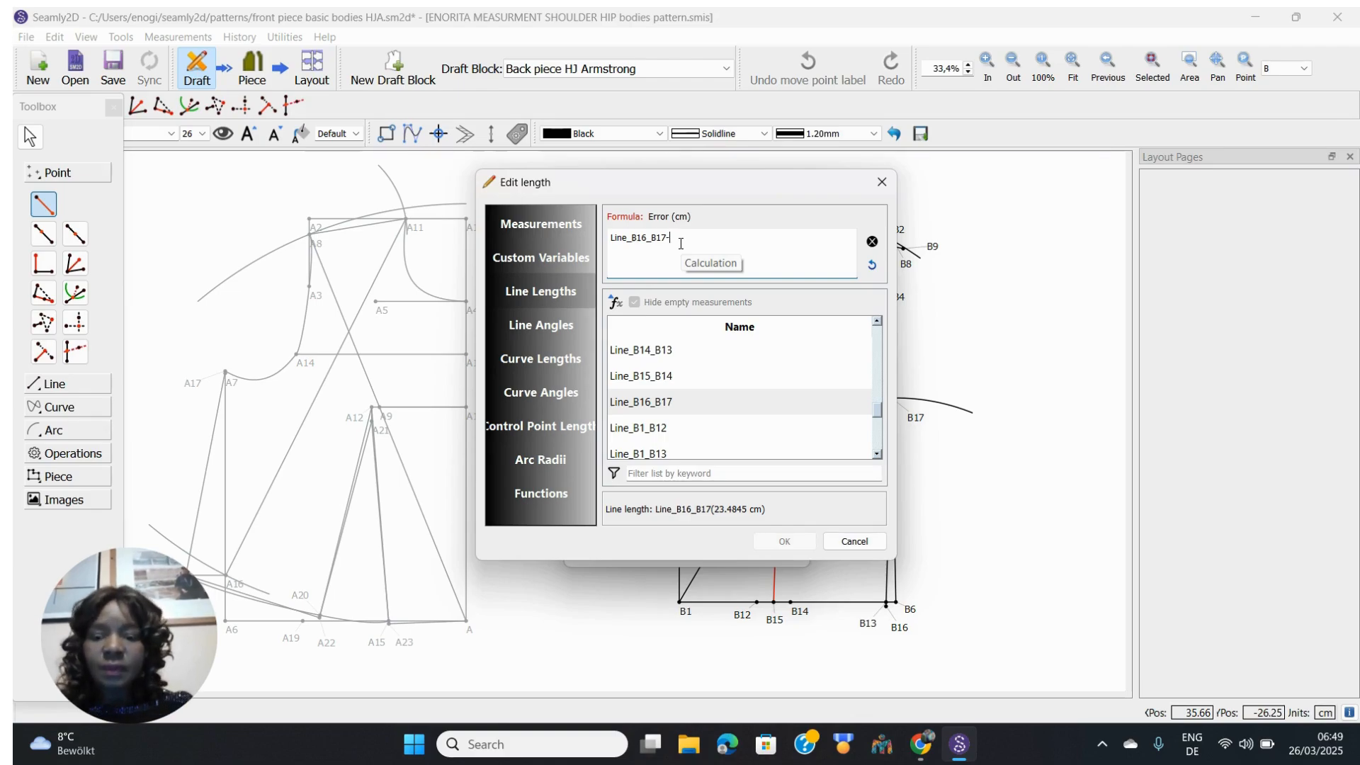
pyautogui.write('2')
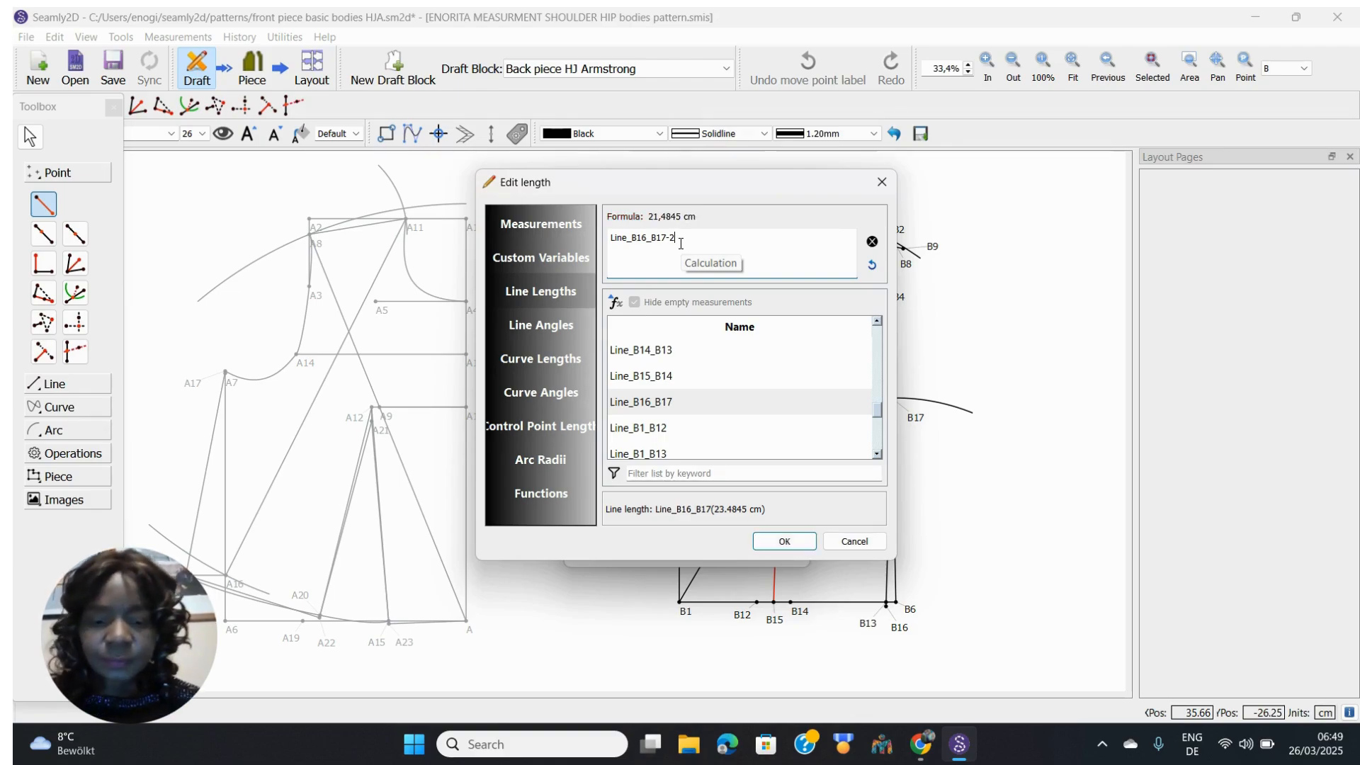
pyautogui.write(',54')
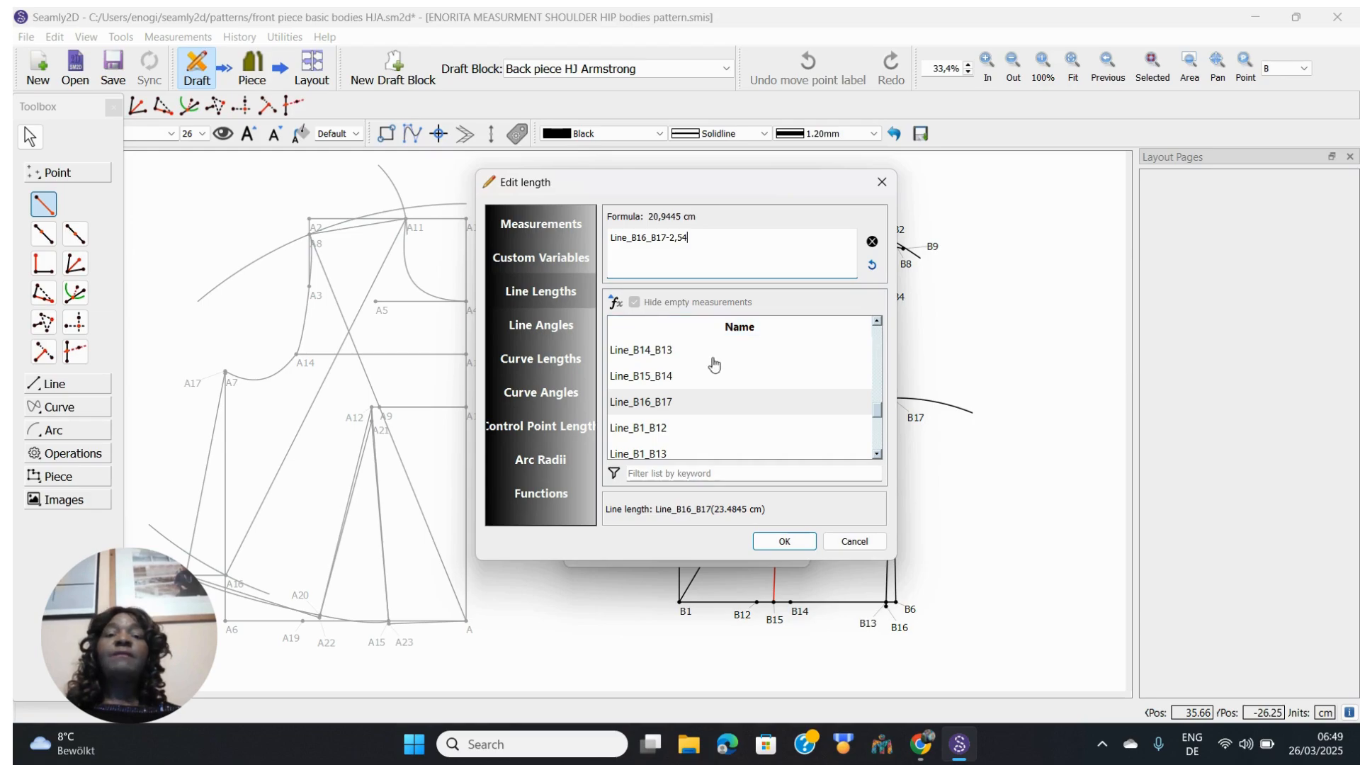
pyautogui.click(784, 541)
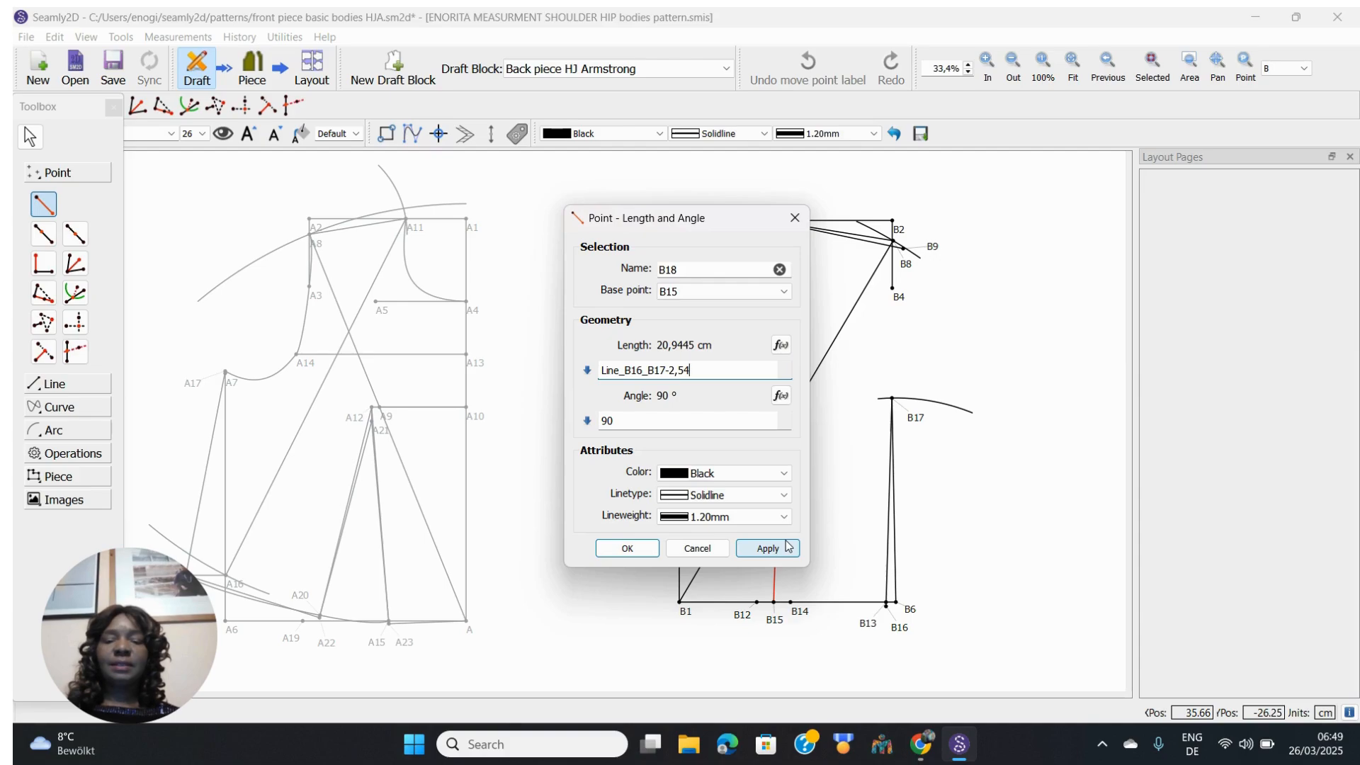
pyautogui.click(627, 549)
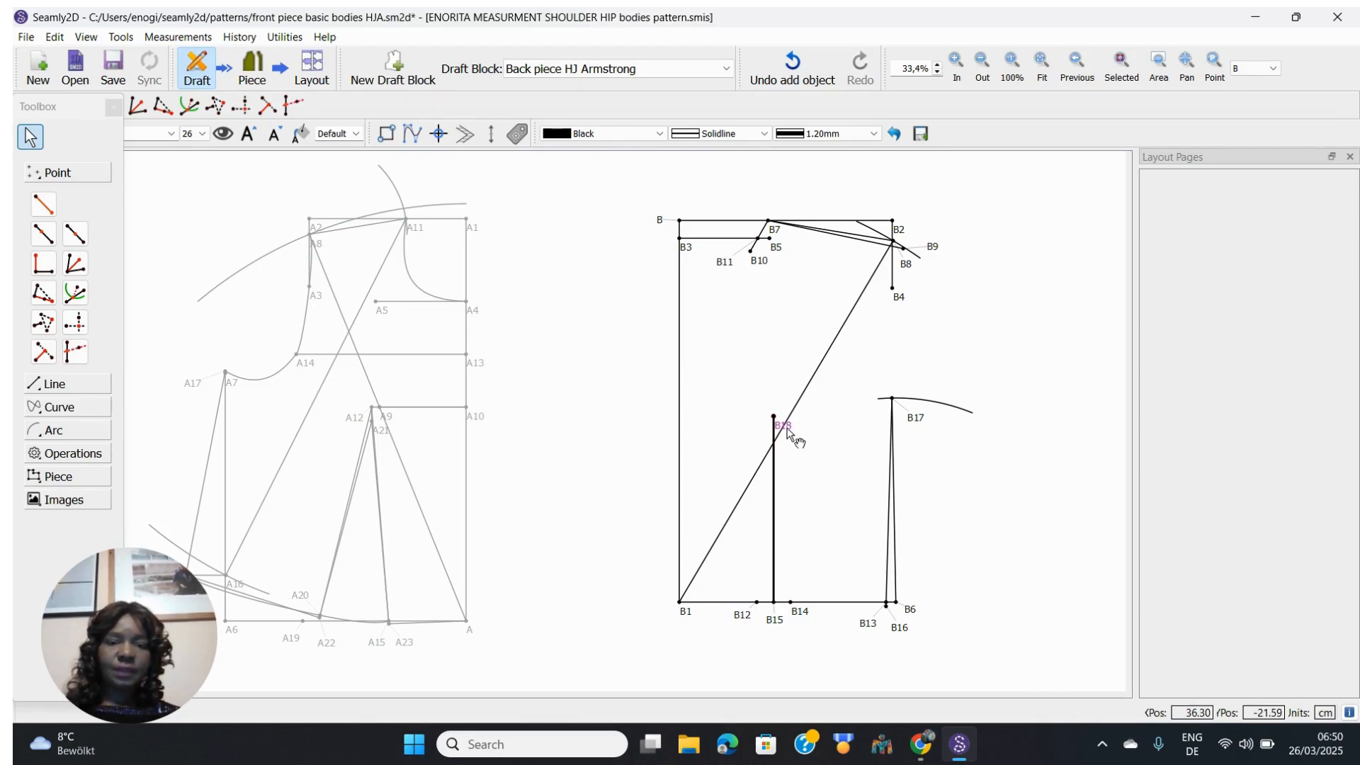
pyautogui.moveTo(789, 434); pyautogui.dragTo(750, 427)
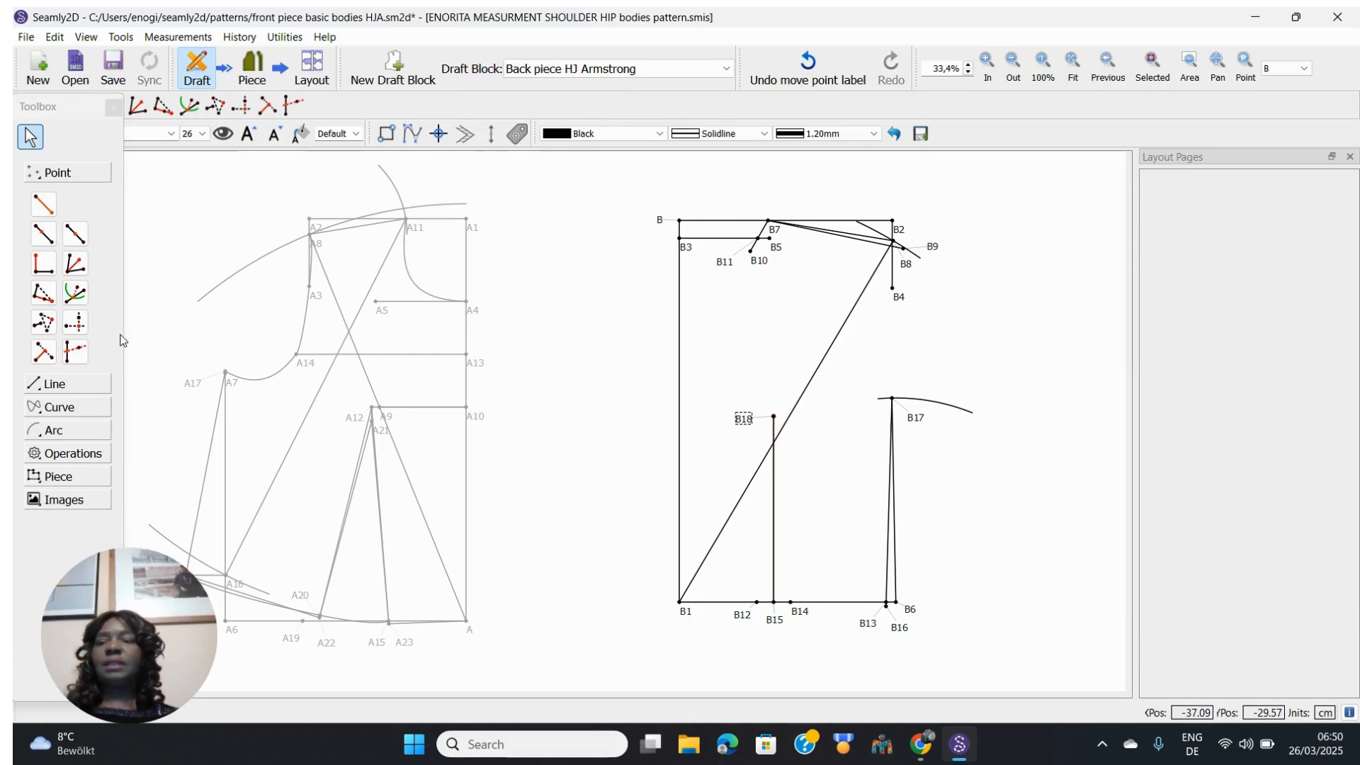
# Step: Draw the two waist dart legs as lines from B12 to B18 and from B14 to B18
pyautogui.click(41, 394)
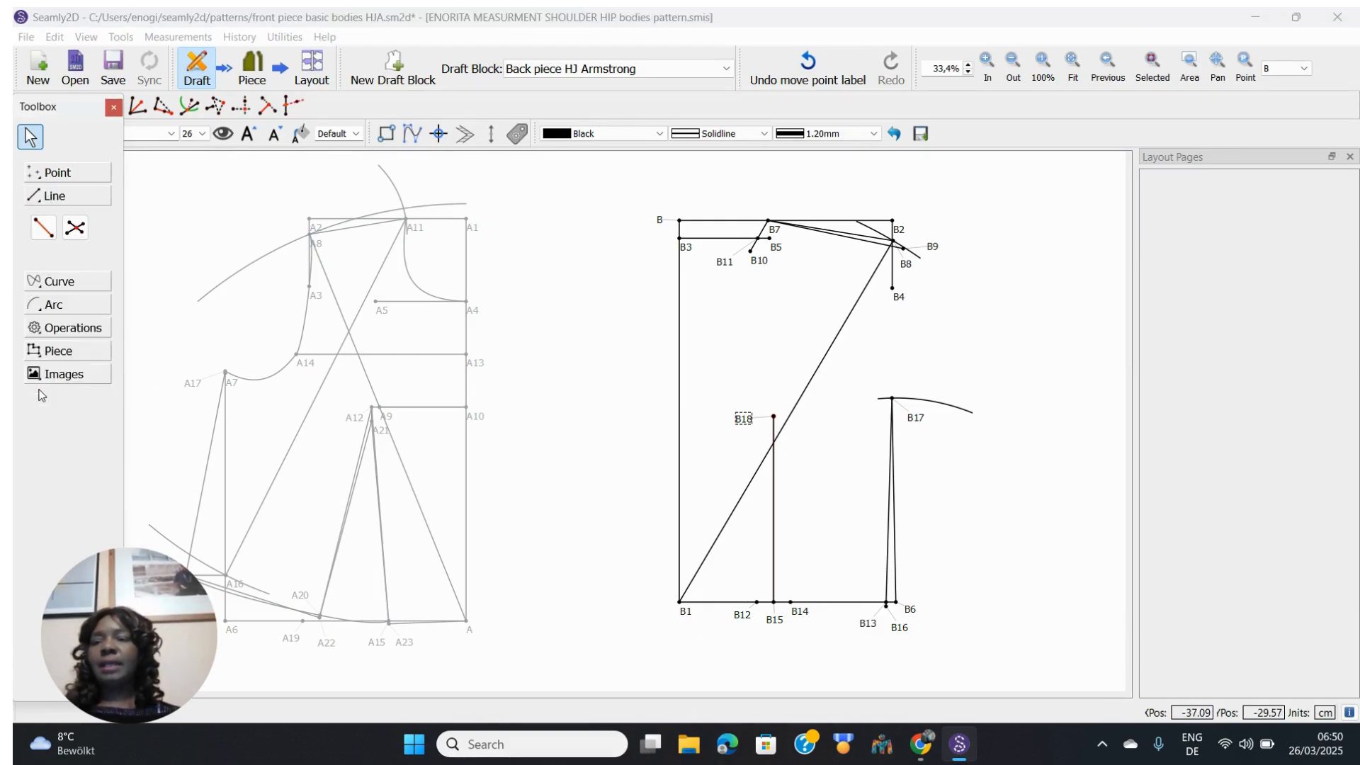
pyautogui.click(43, 228)
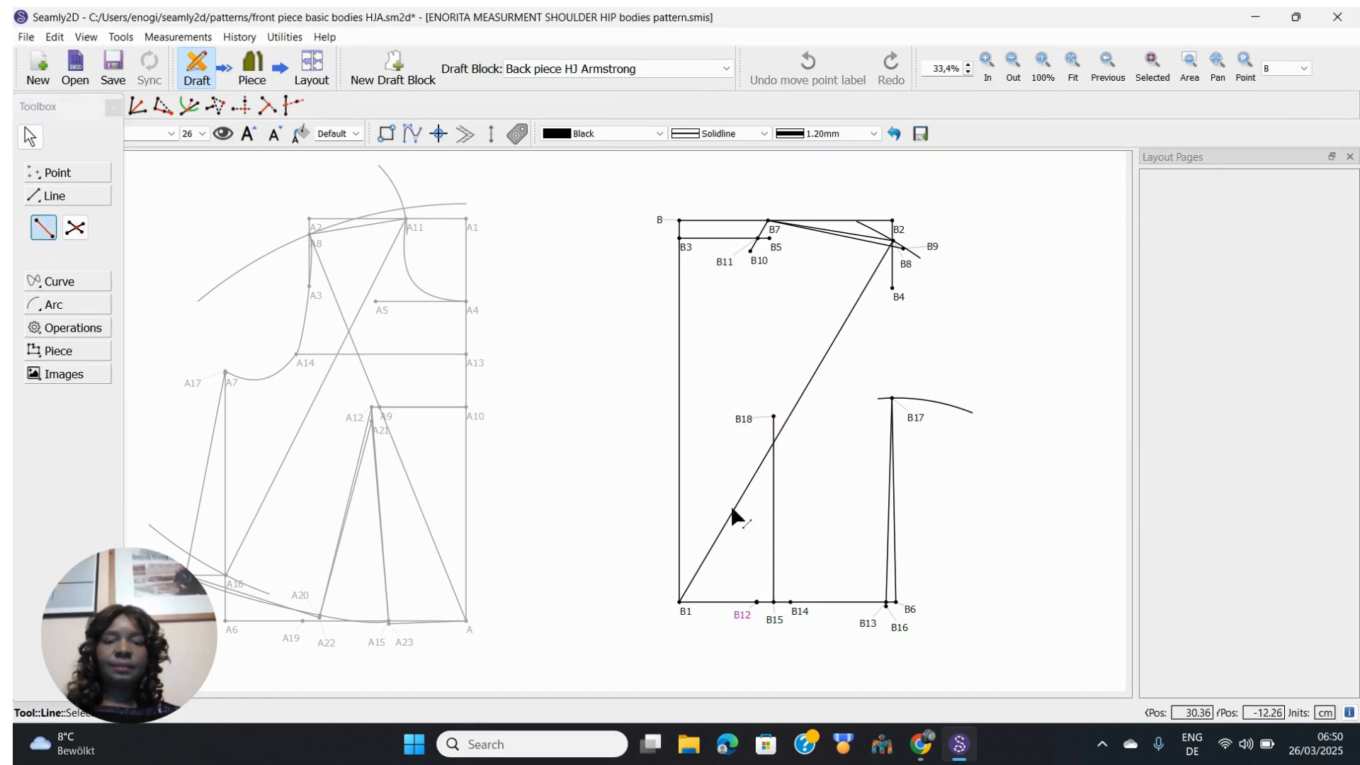
pyautogui.click(739, 614)
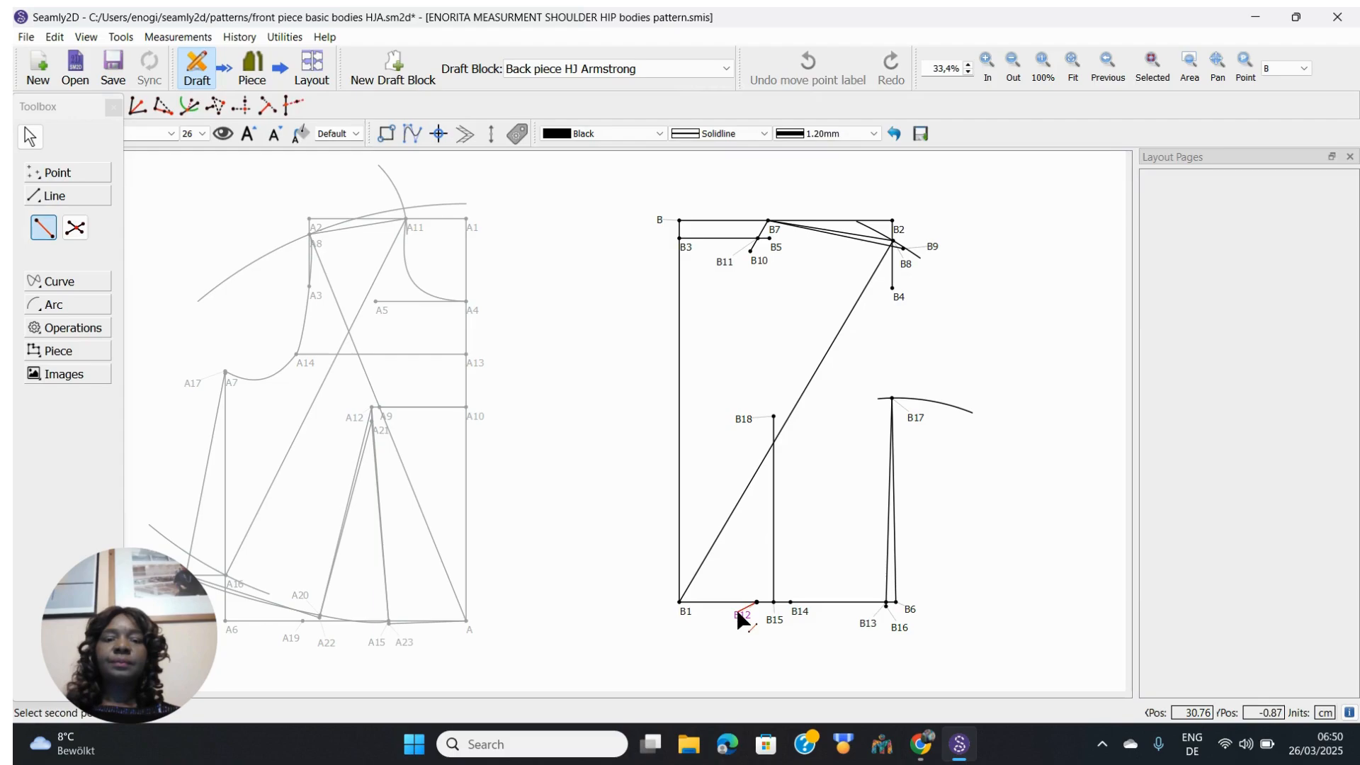
pyautogui.click(747, 419)
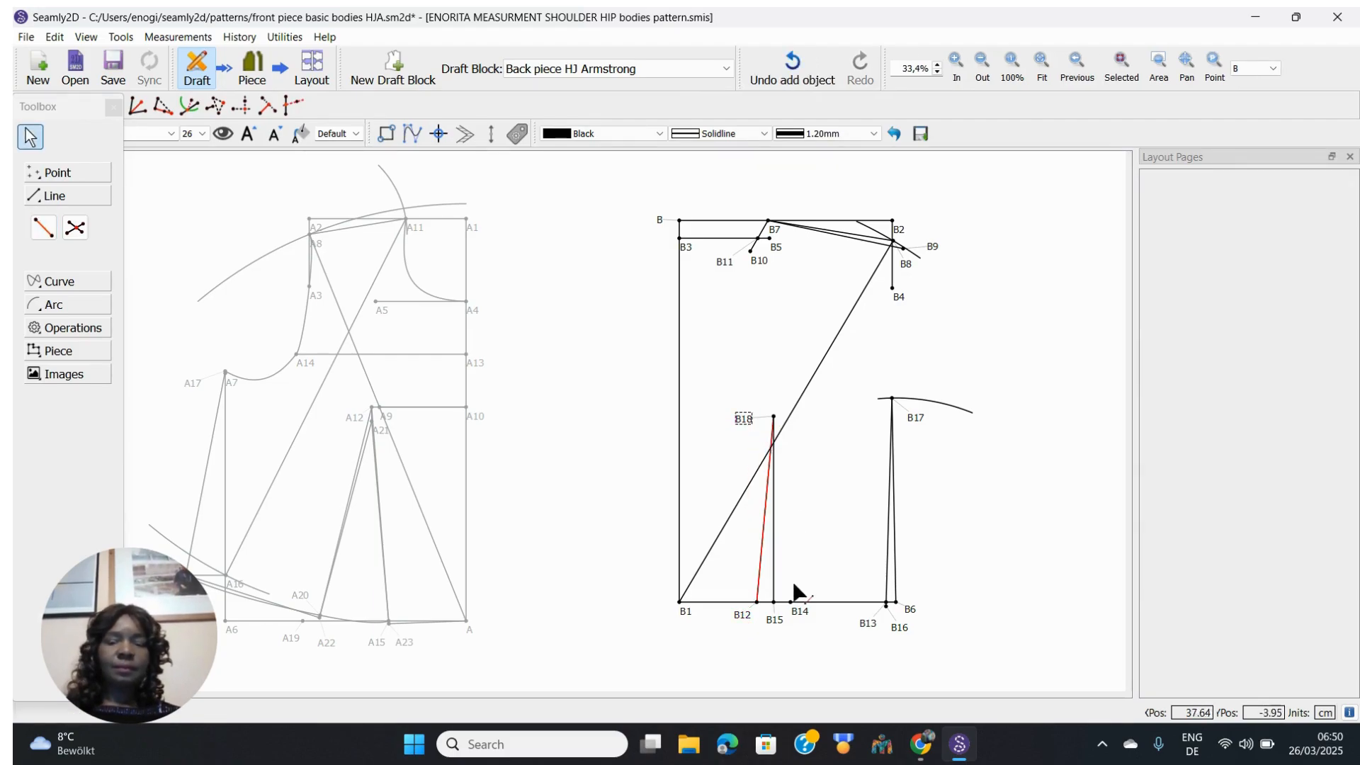
pyautogui.click(43, 228)
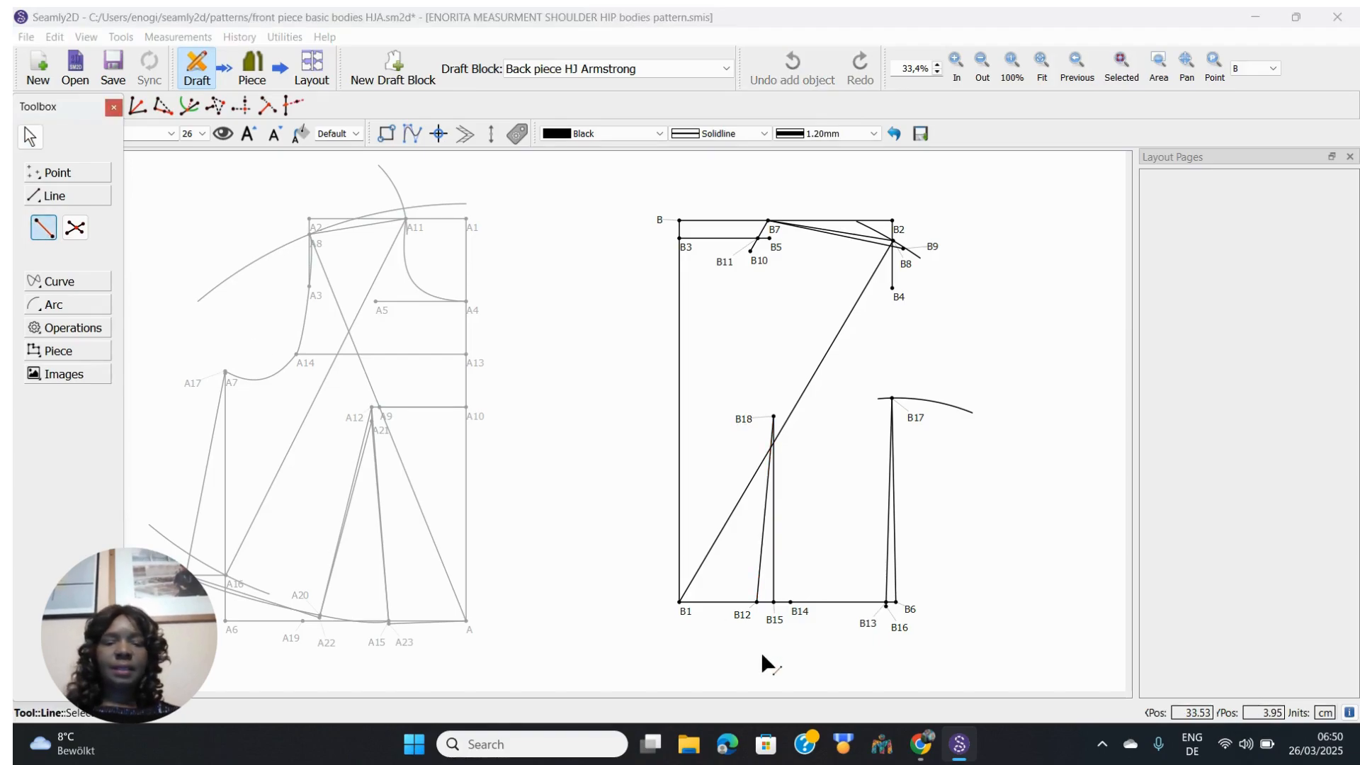
pyautogui.click(801, 606)
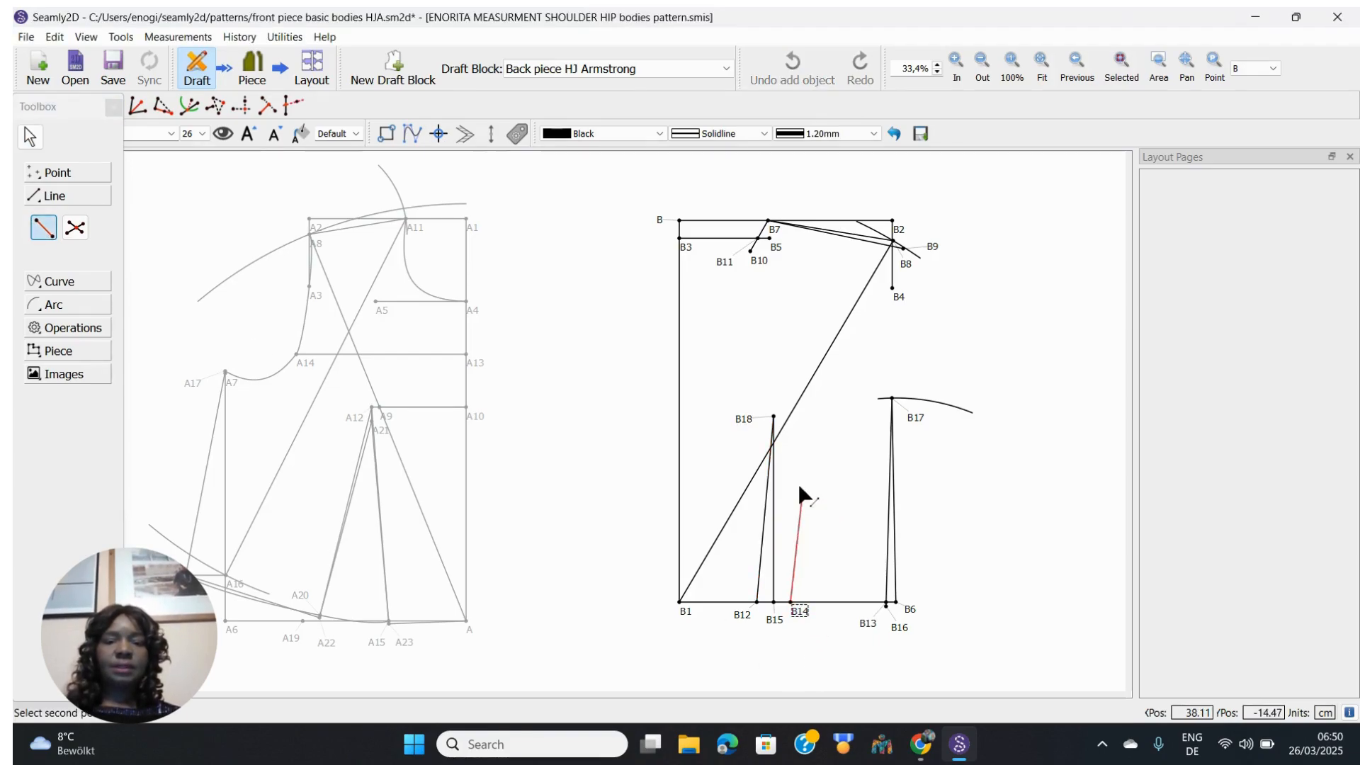
pyautogui.click(745, 418)
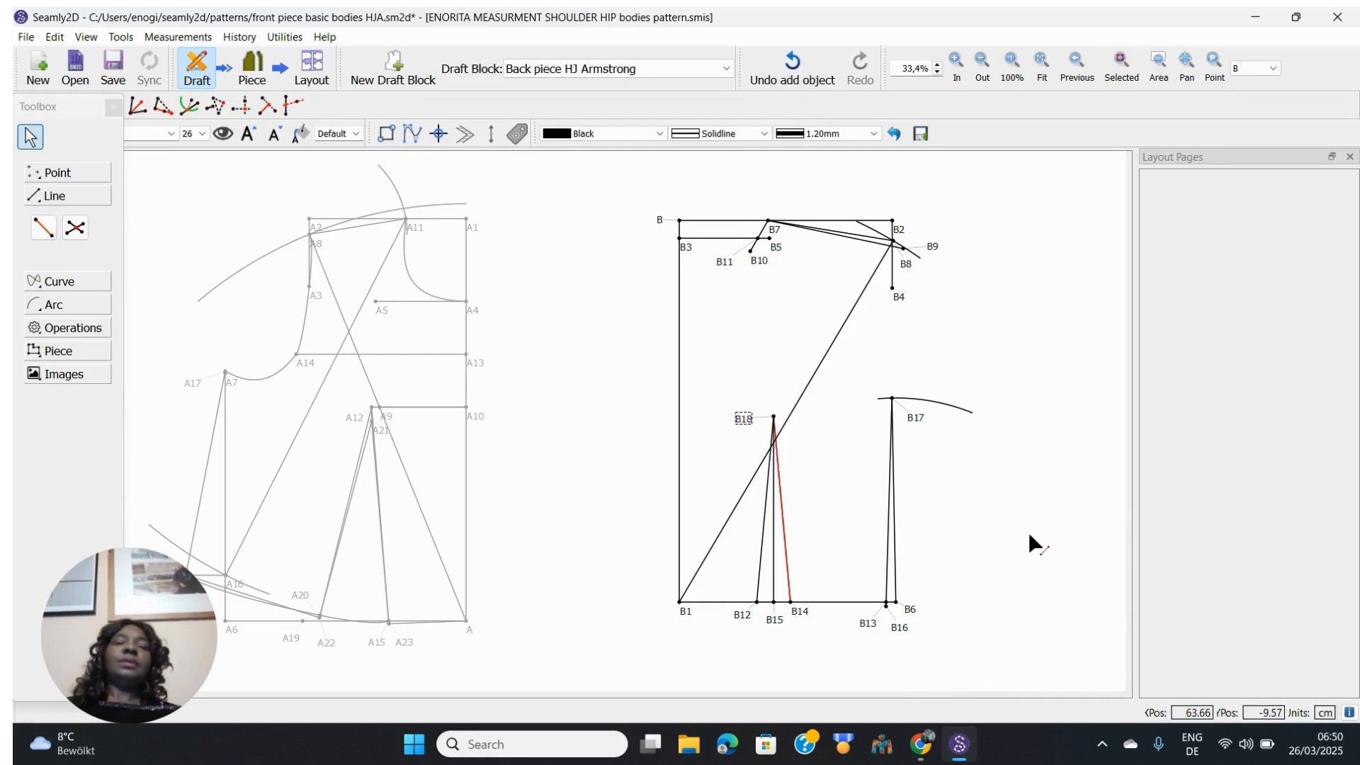
pyautogui.click(1004, 518)
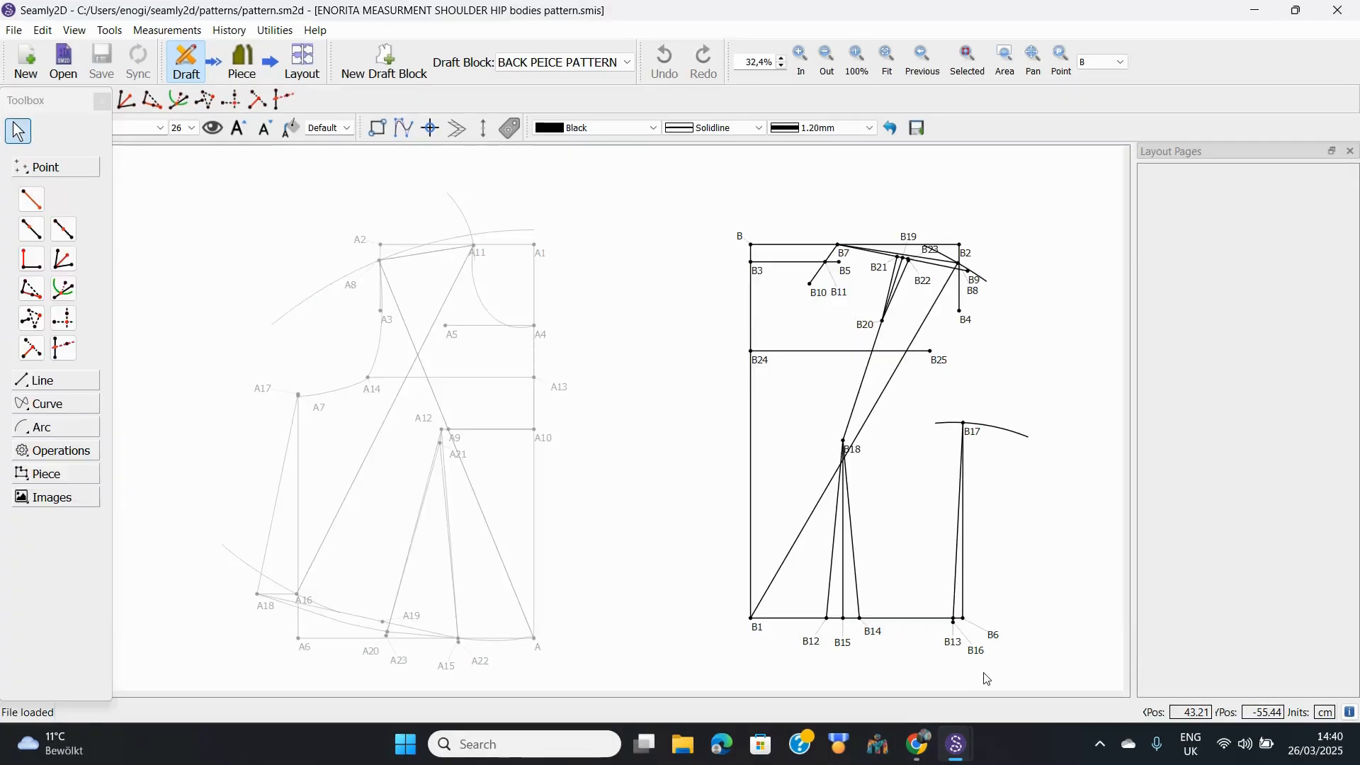
# Step: In the front piece basic bodies HJA pattern window, create a midpoint between B7 and B9 using CurrentLength/2 and move its label clear of the shoulder line
pyautogui.moveTo(956, 743)
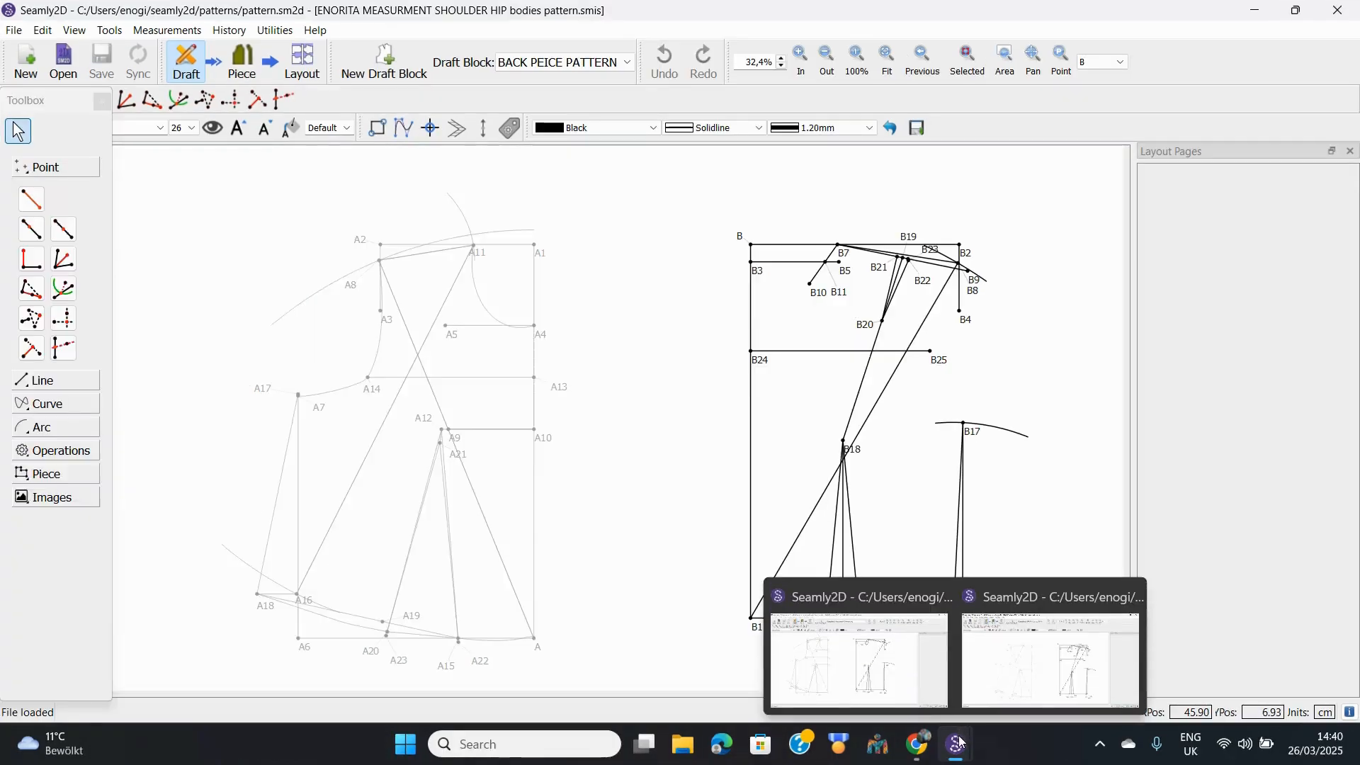
pyautogui.click(925, 681)
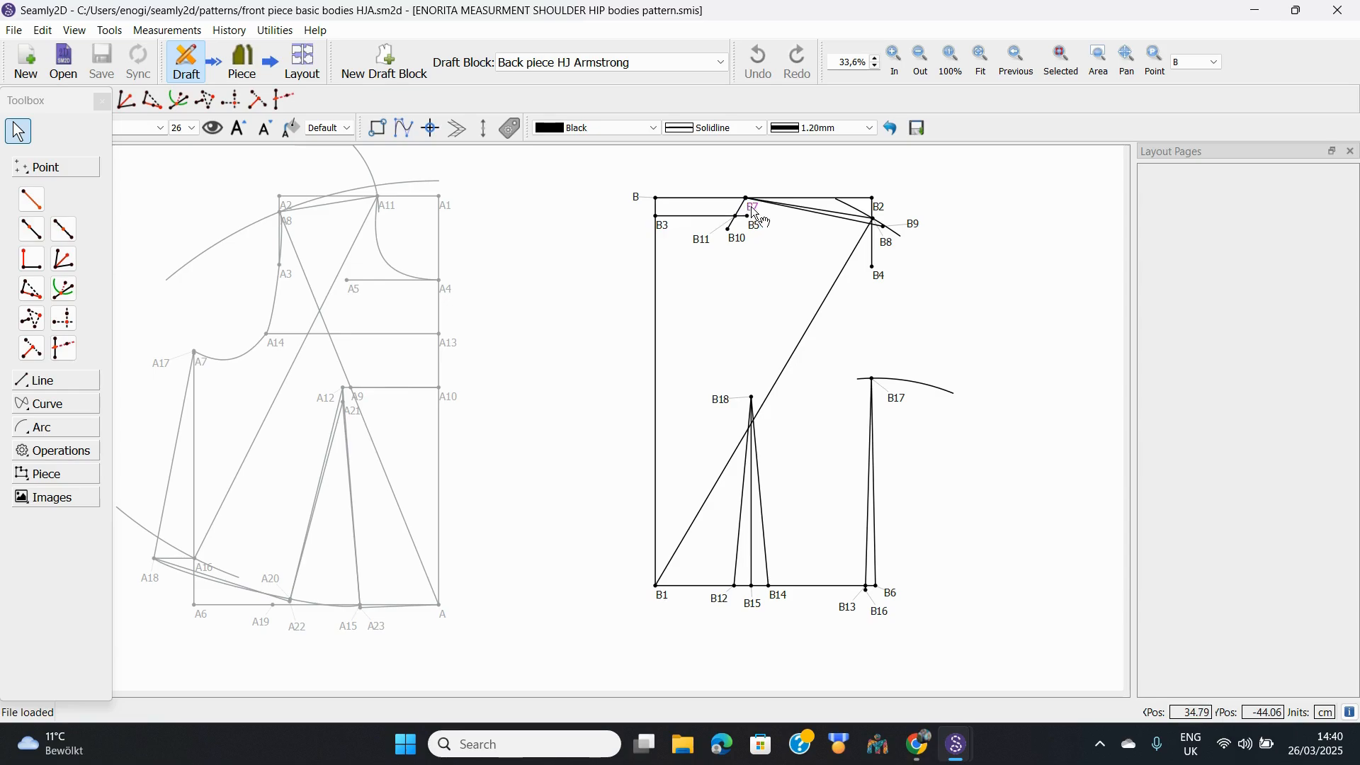
pyautogui.moveTo(917, 236)
pyautogui.click(63, 230)
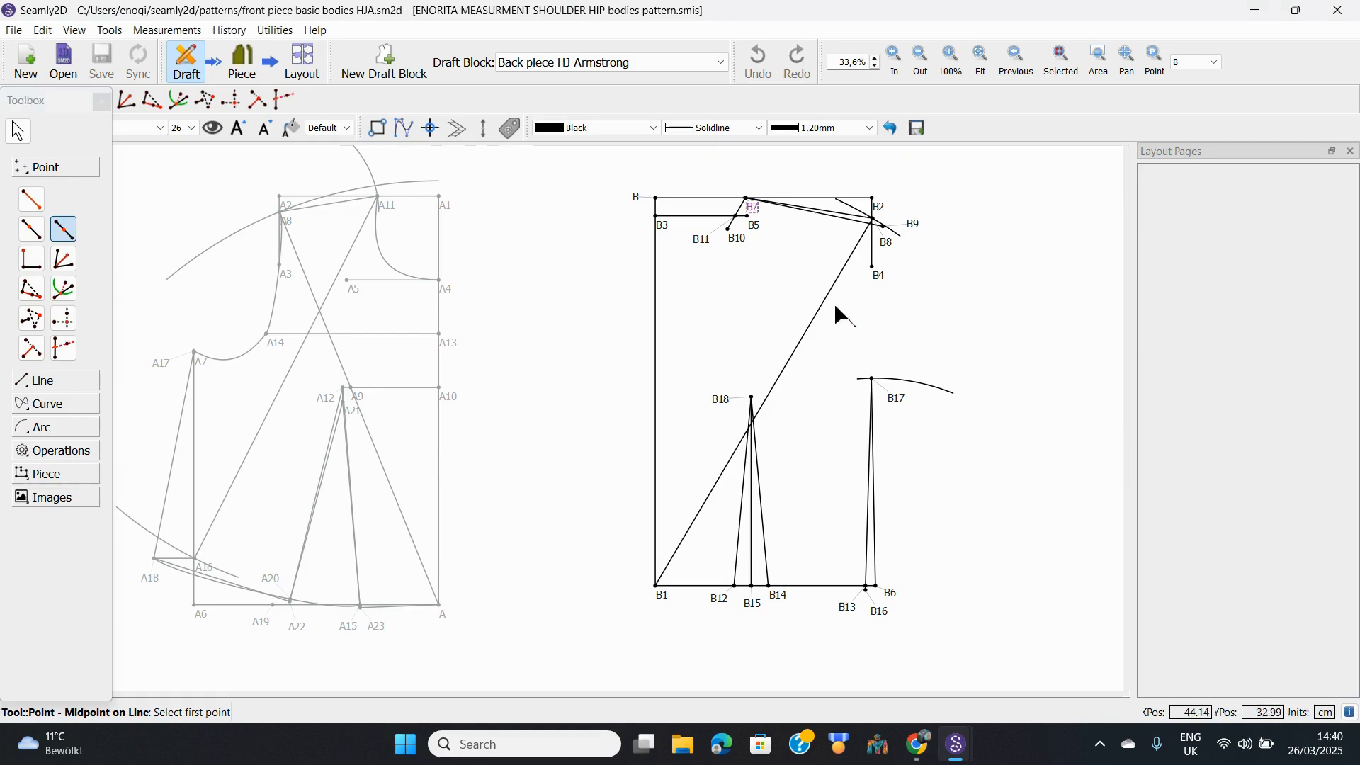
pyautogui.click(755, 210)
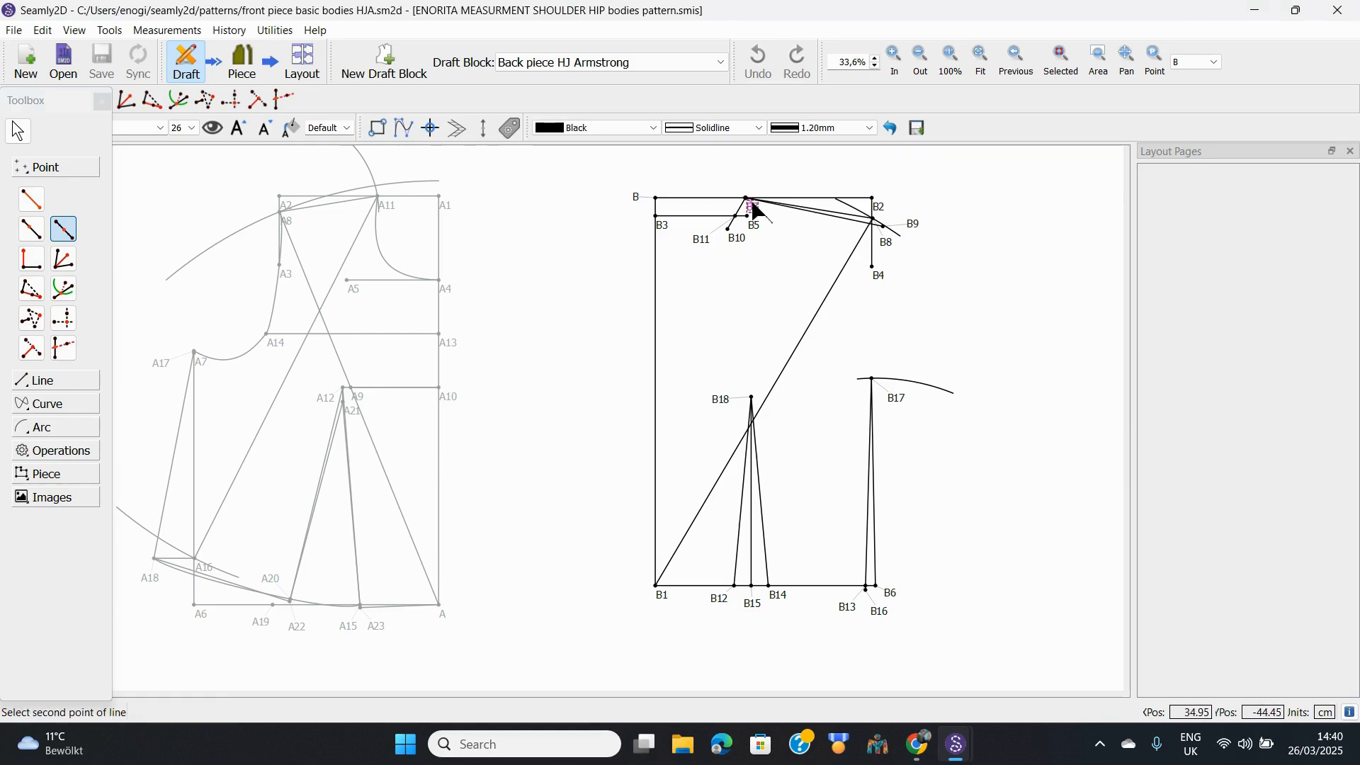
pyautogui.click(916, 229)
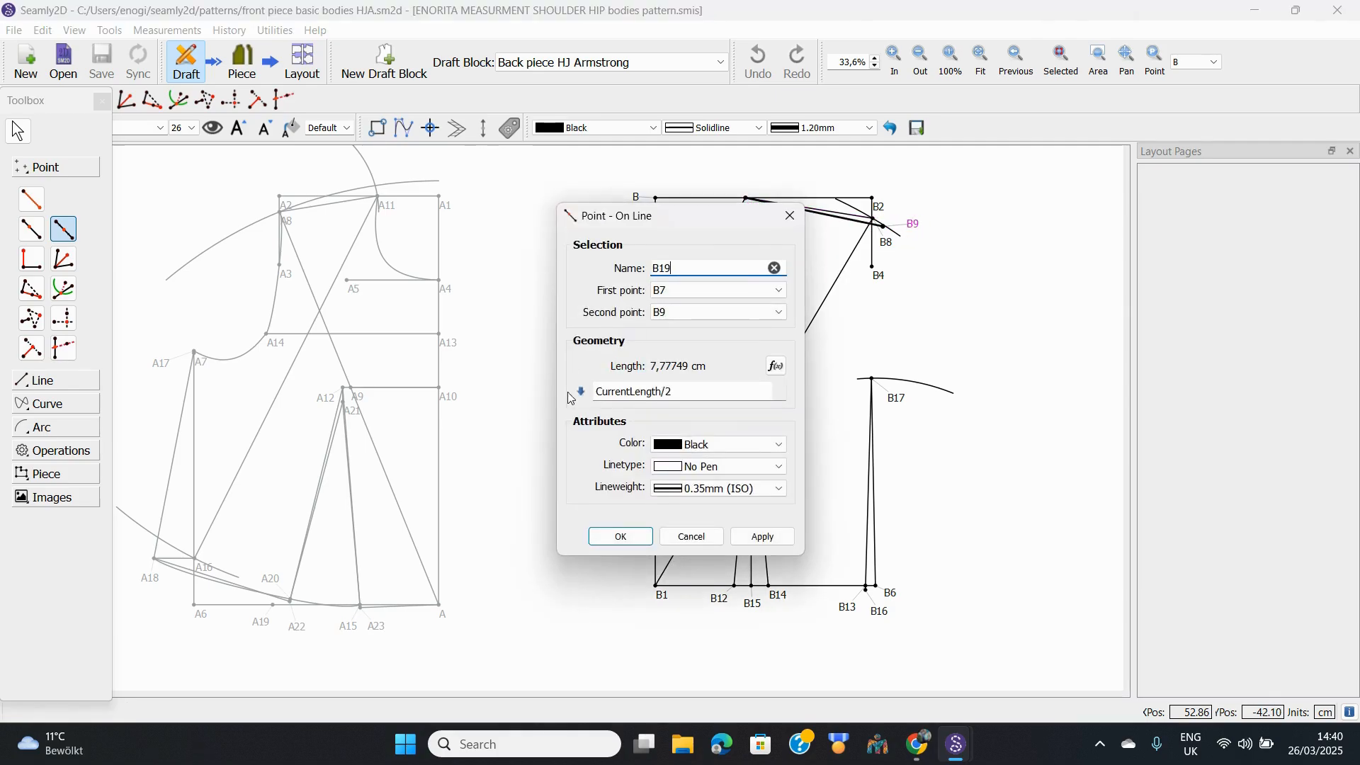
pyautogui.click(623, 536)
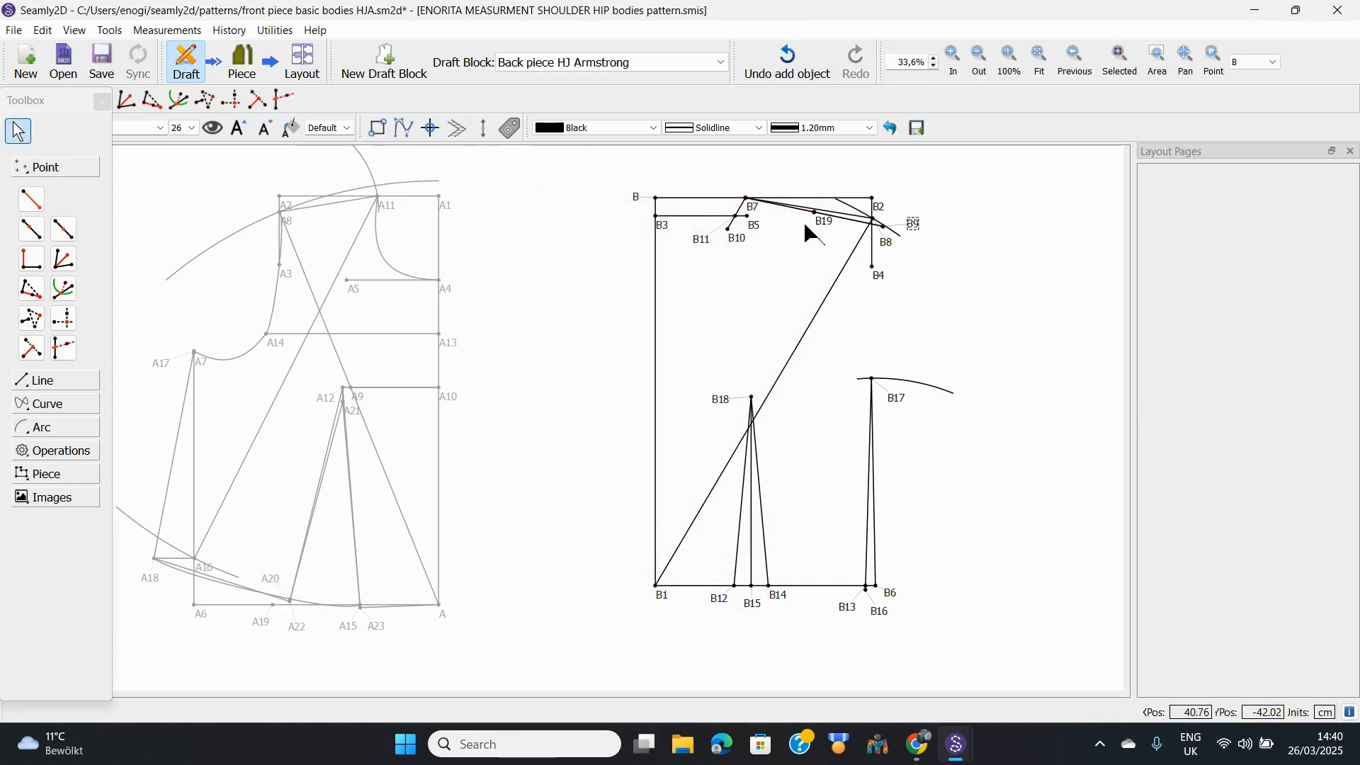
pyautogui.moveTo(821, 226); pyautogui.dragTo(777, 233)
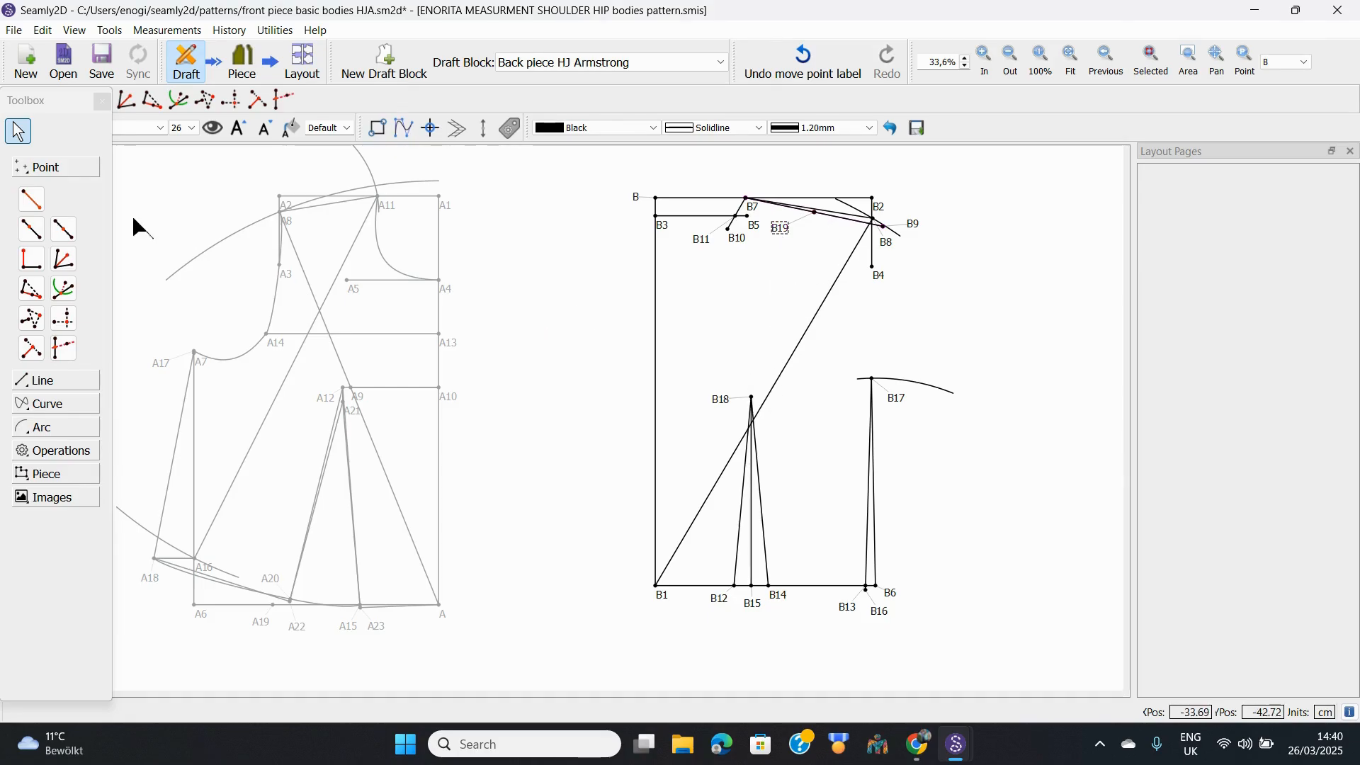
# Step: Draw a line from the shoulder midpoint B19 to the waist dart tip B18
pyautogui.click(52, 381)
pyautogui.click(28, 225)
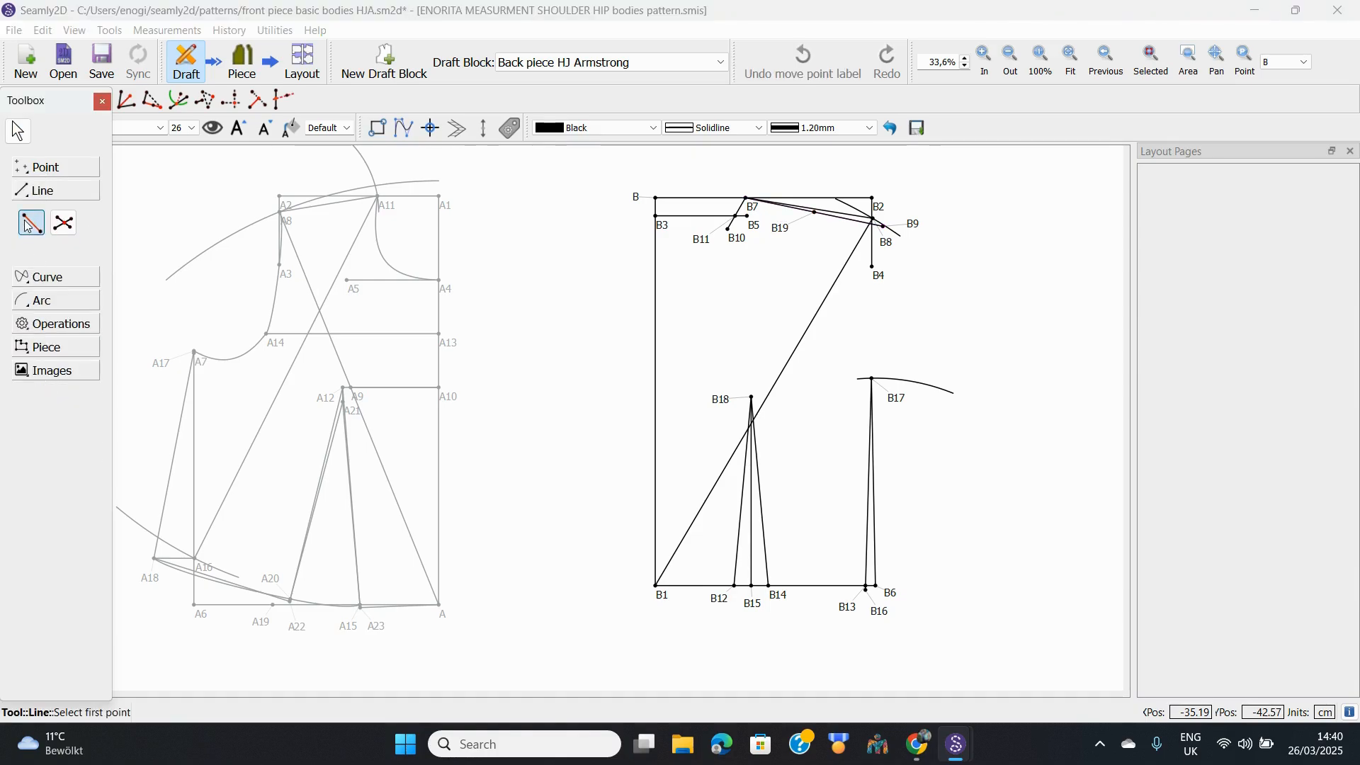
pyautogui.click(786, 231)
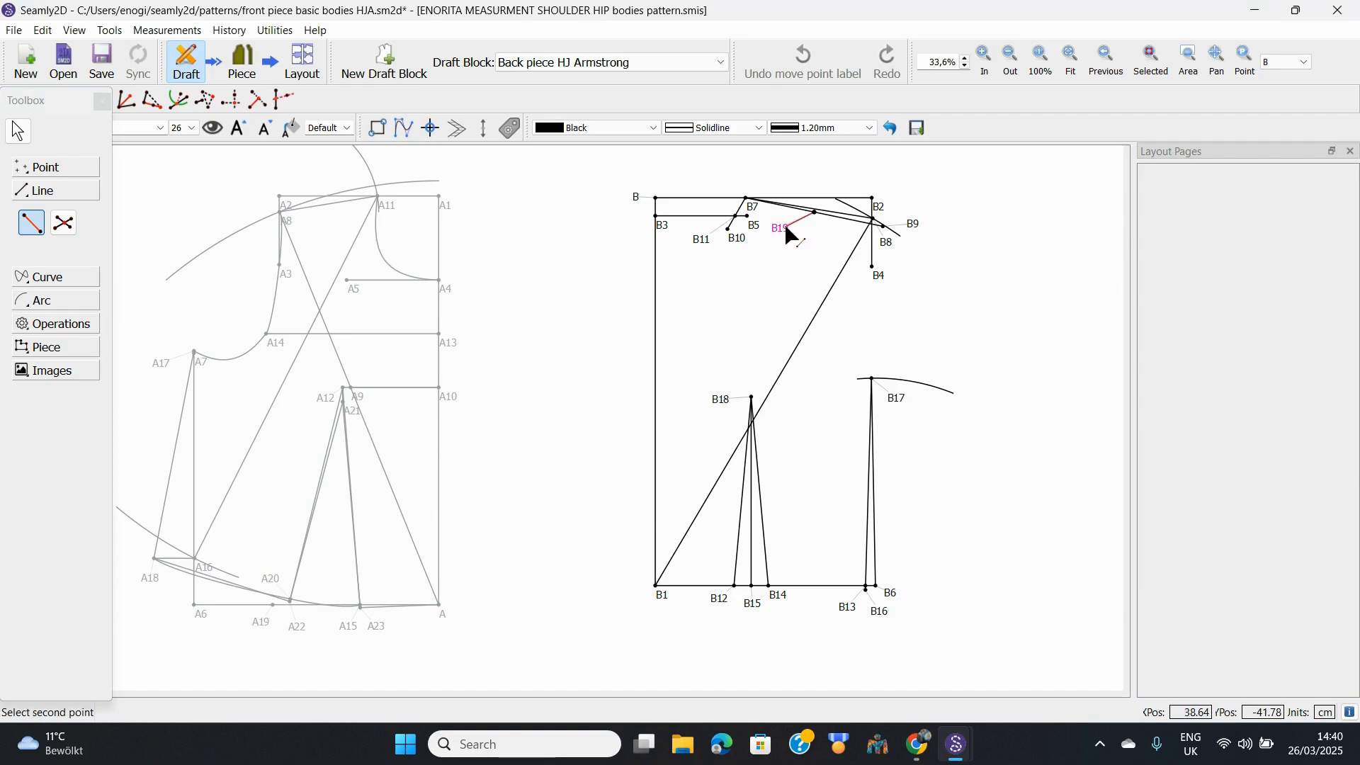
pyautogui.click(725, 401)
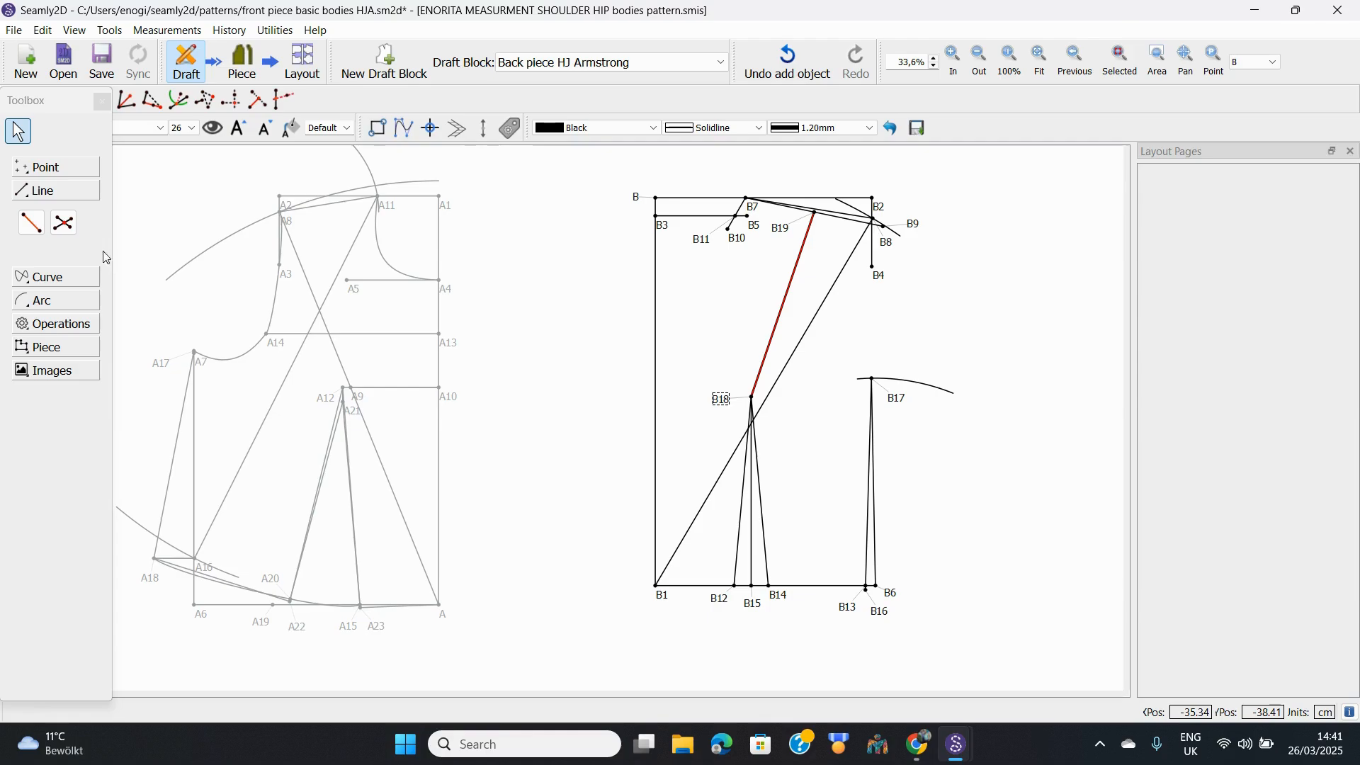
pyautogui.click(51, 173)
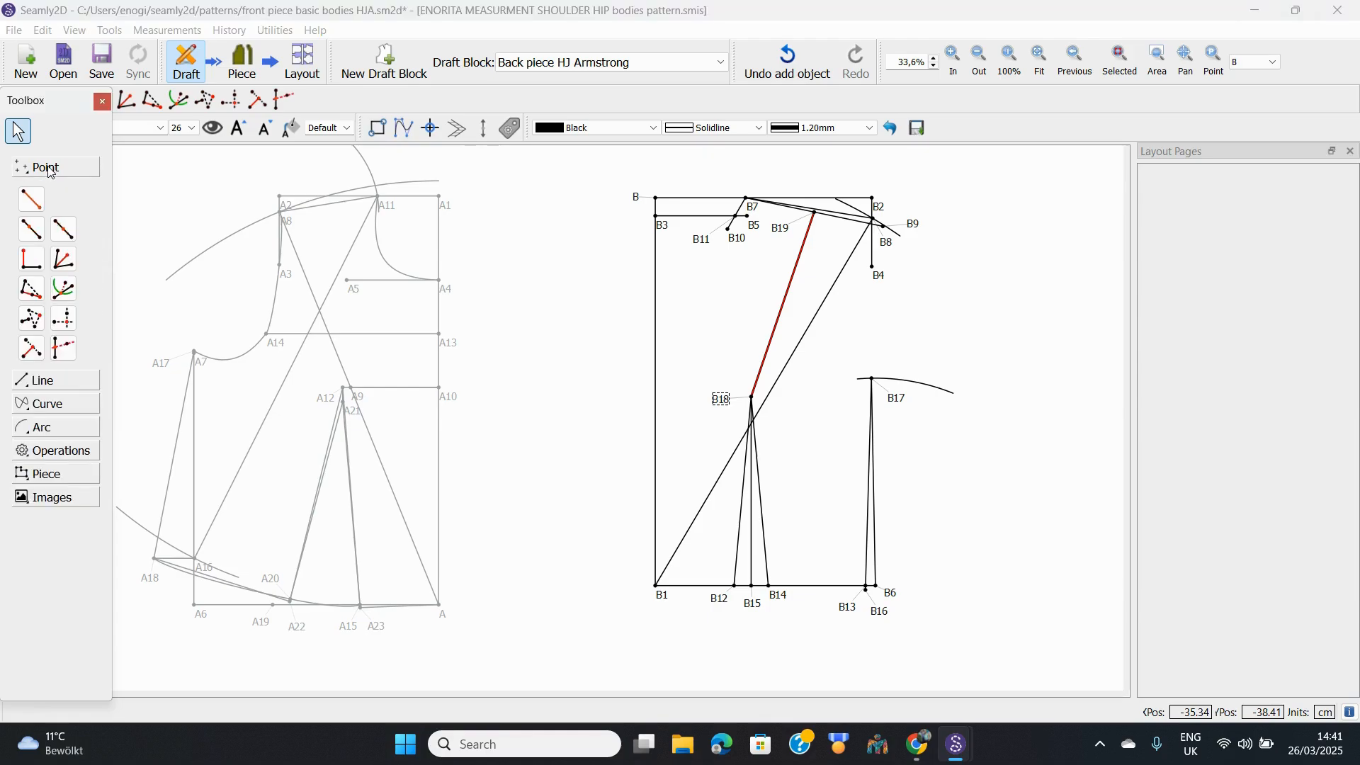
# Step: Create a point on the line from B19 to B18, 7,62 cm from B19
pyautogui.click(33, 234)
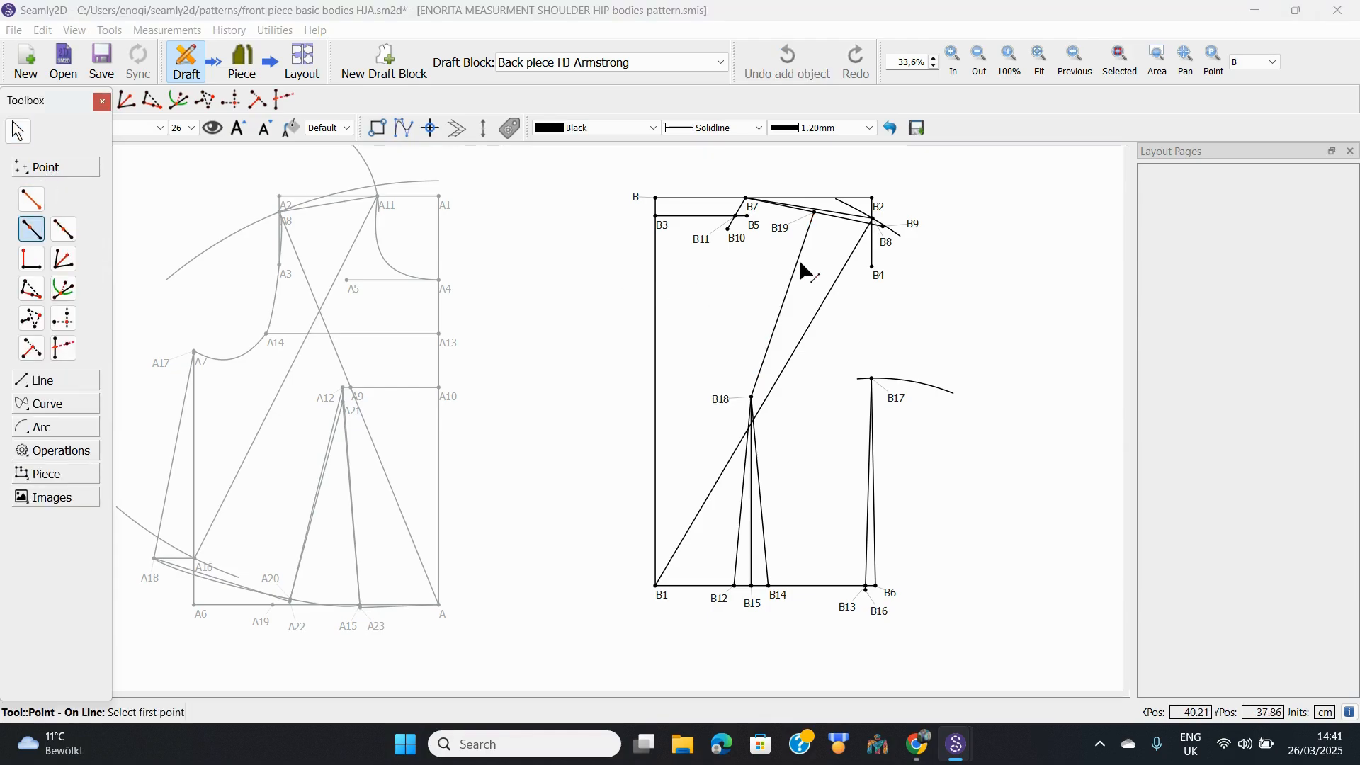
pyautogui.click(780, 228)
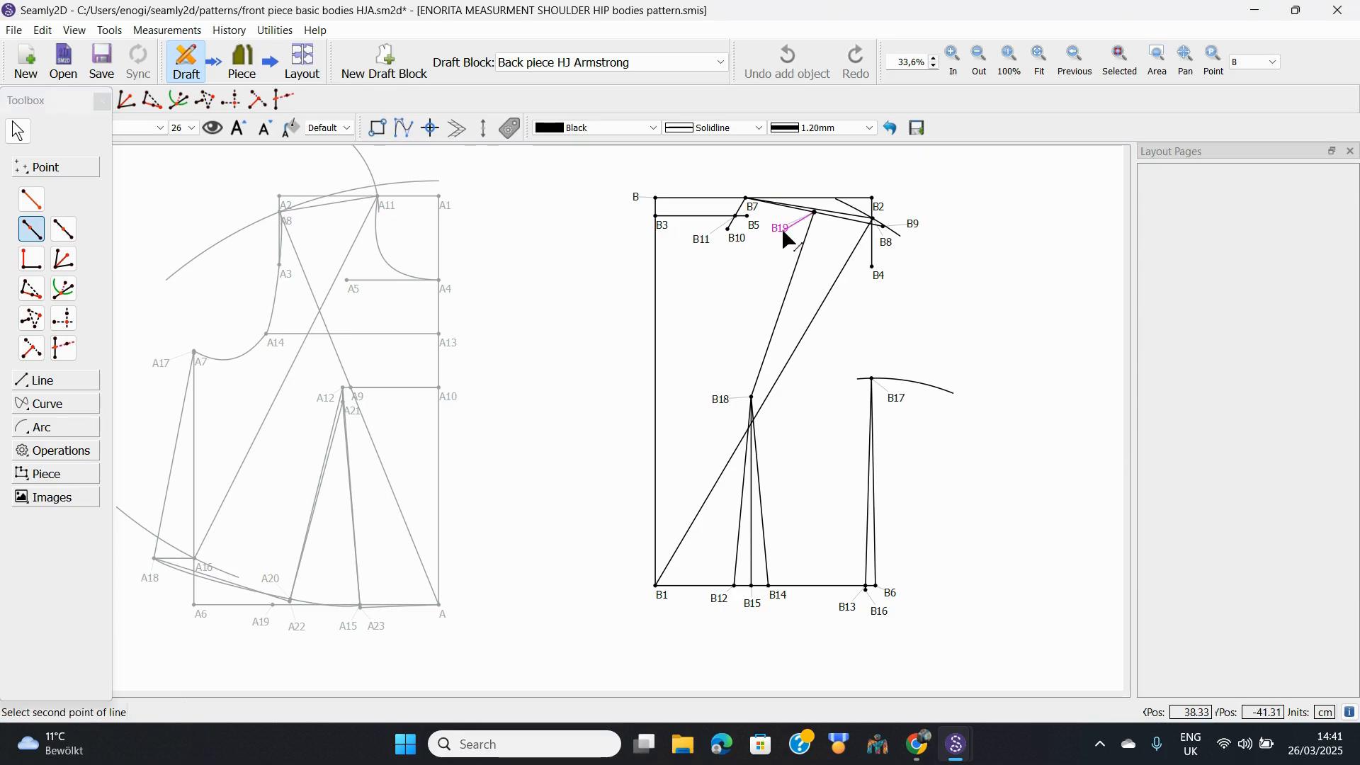
pyautogui.click(750, 400)
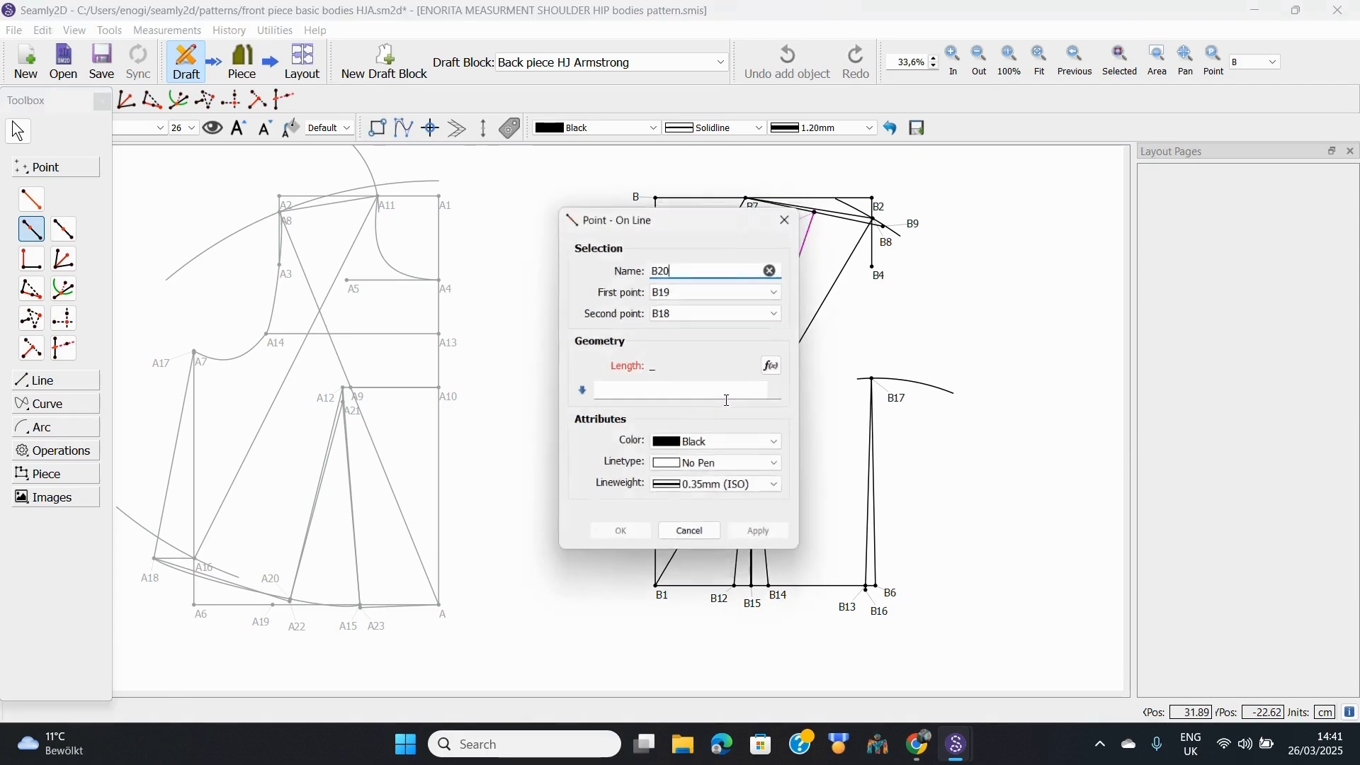
pyautogui.click(622, 395)
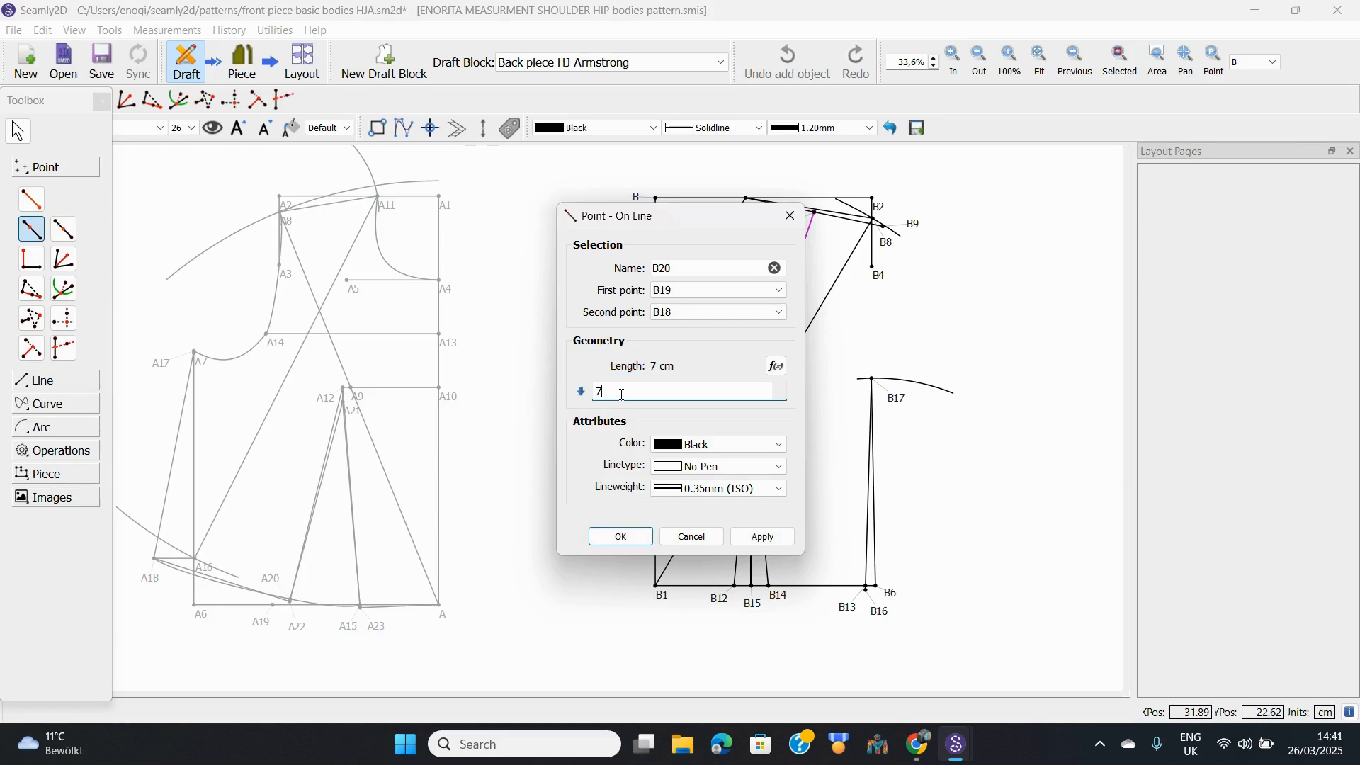
pyautogui.write('7,62')
pyautogui.click(625, 536)
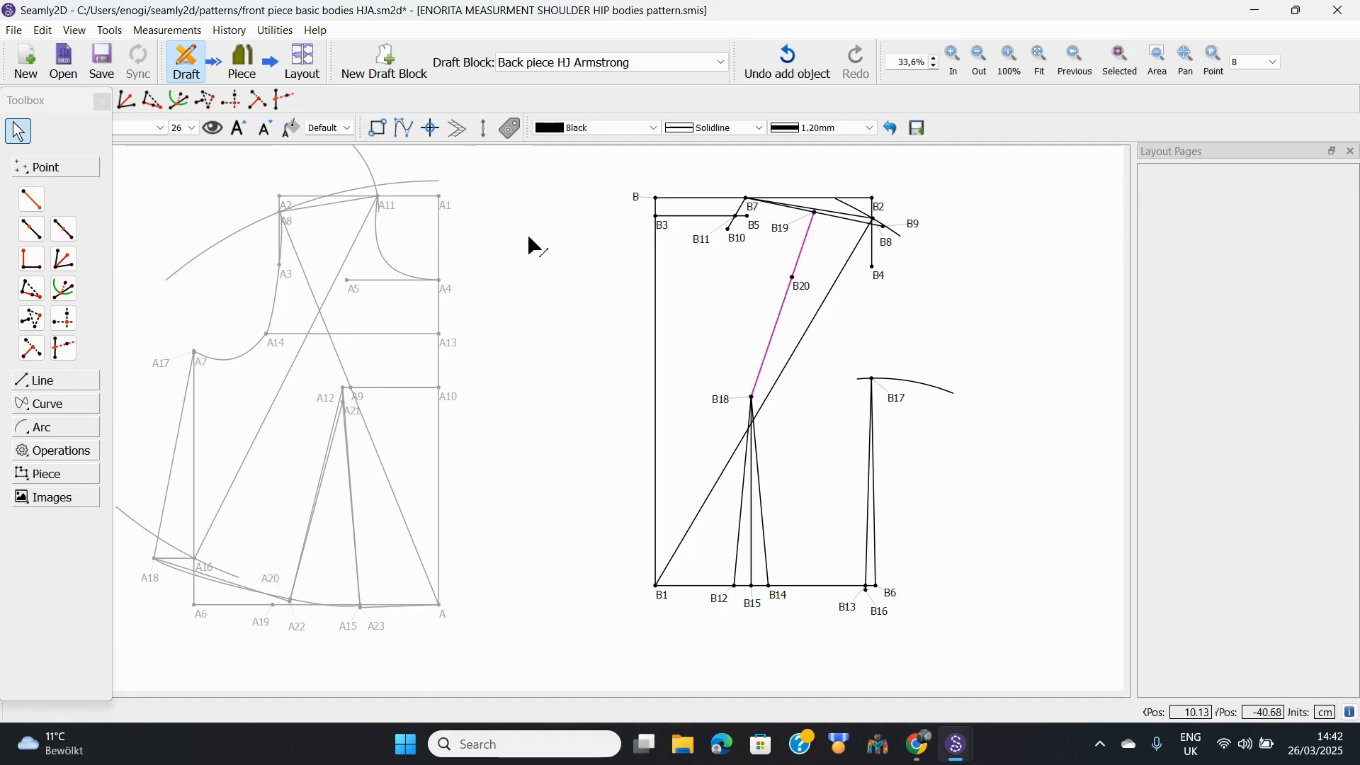
# Step: Create a point 0,64 cm from B19 toward B7 and move its label above the shoulder line
pyautogui.click(38, 235)
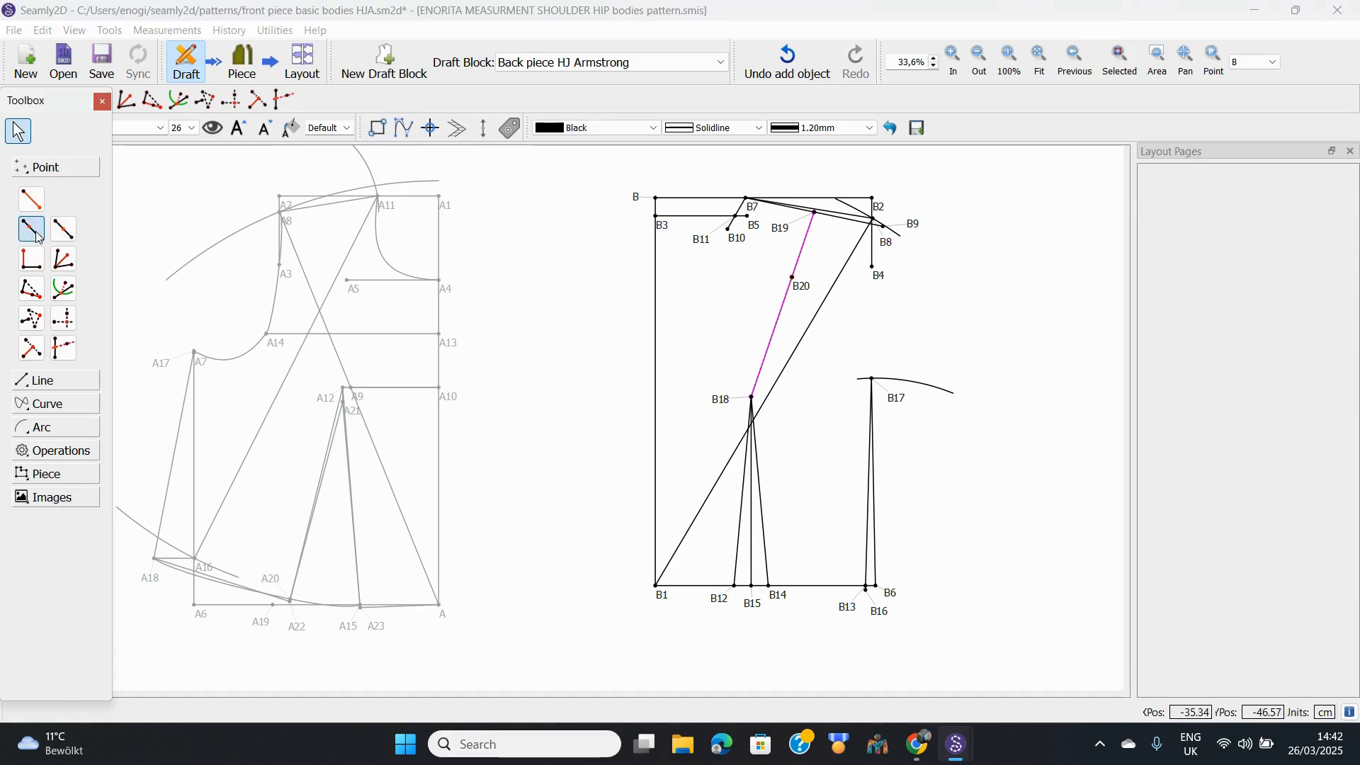
pyautogui.click(782, 231)
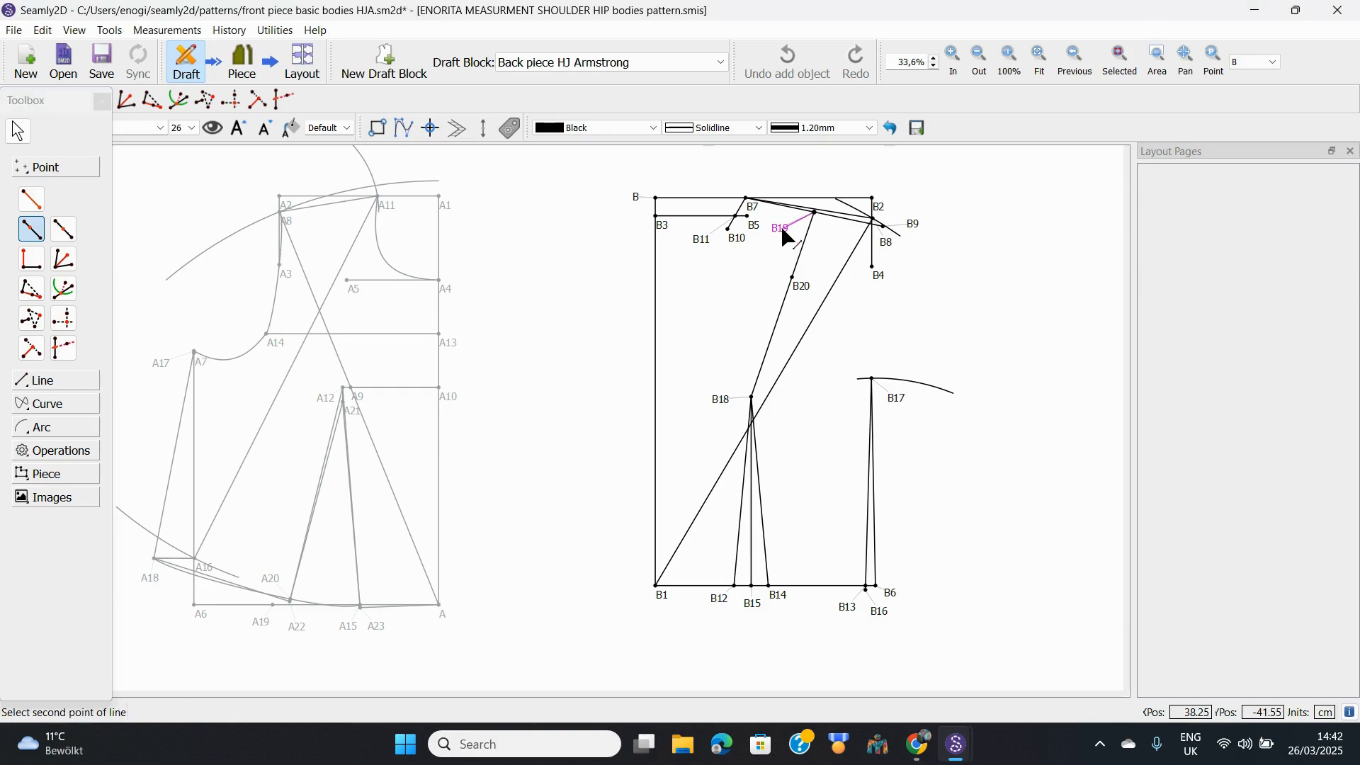
pyautogui.click(748, 199)
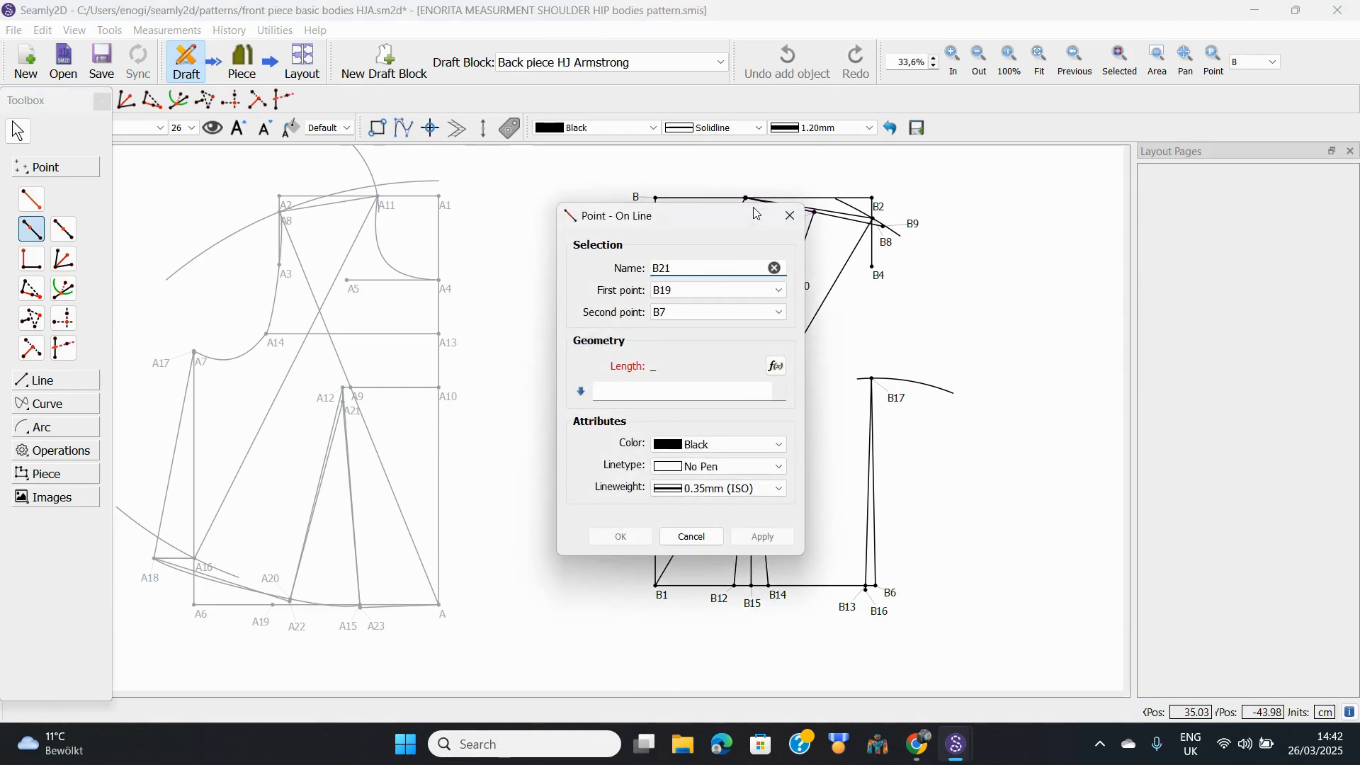
pyautogui.click(633, 391)
pyautogui.write(',6')
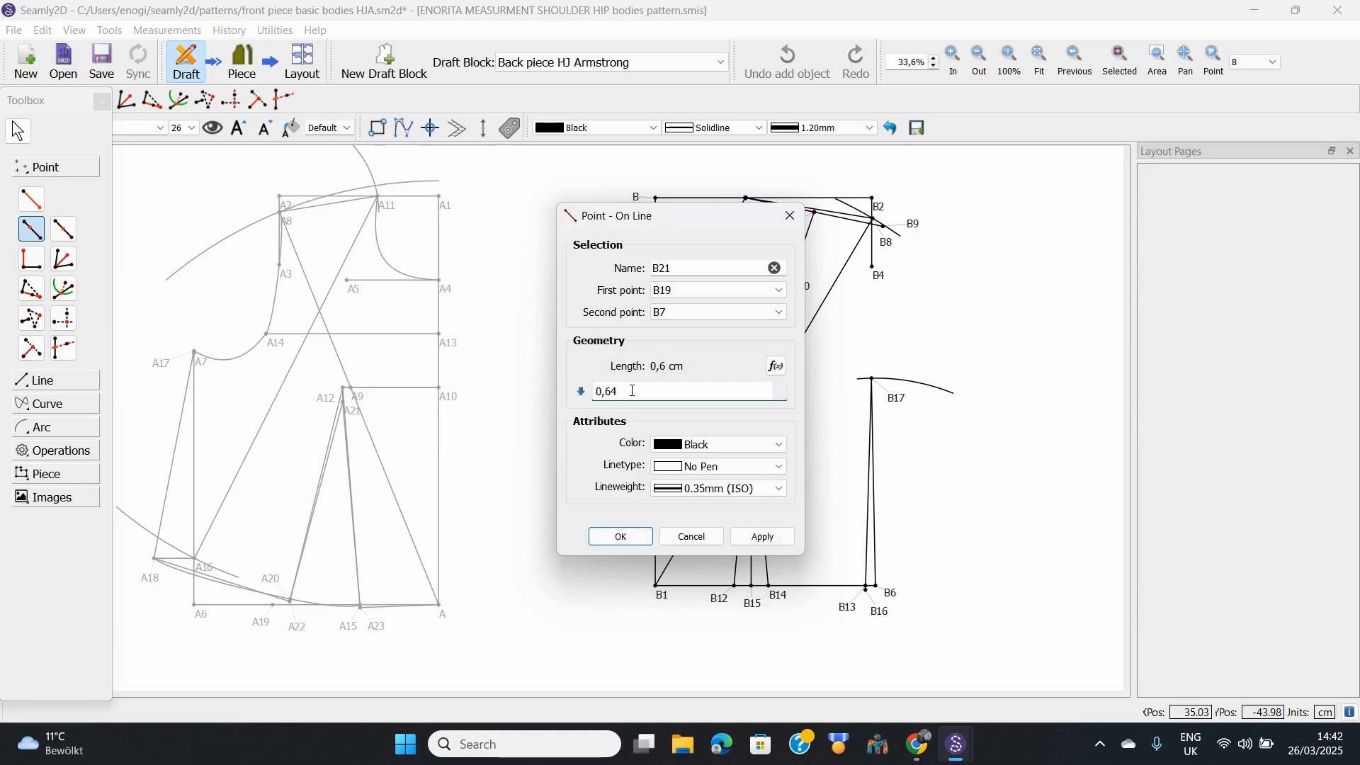
pyautogui.write('4')
pyautogui.click(621, 537)
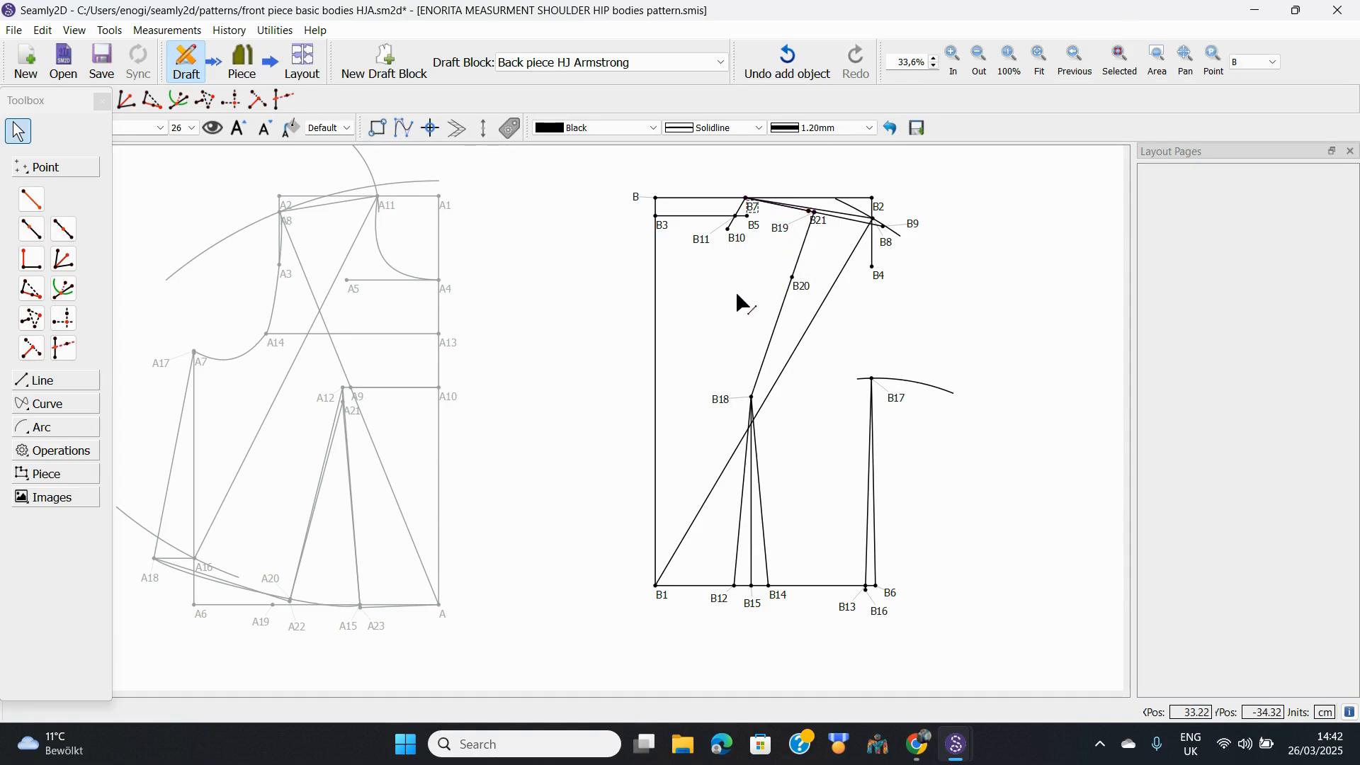
pyautogui.moveTo(819, 219); pyautogui.dragTo(798, 200)
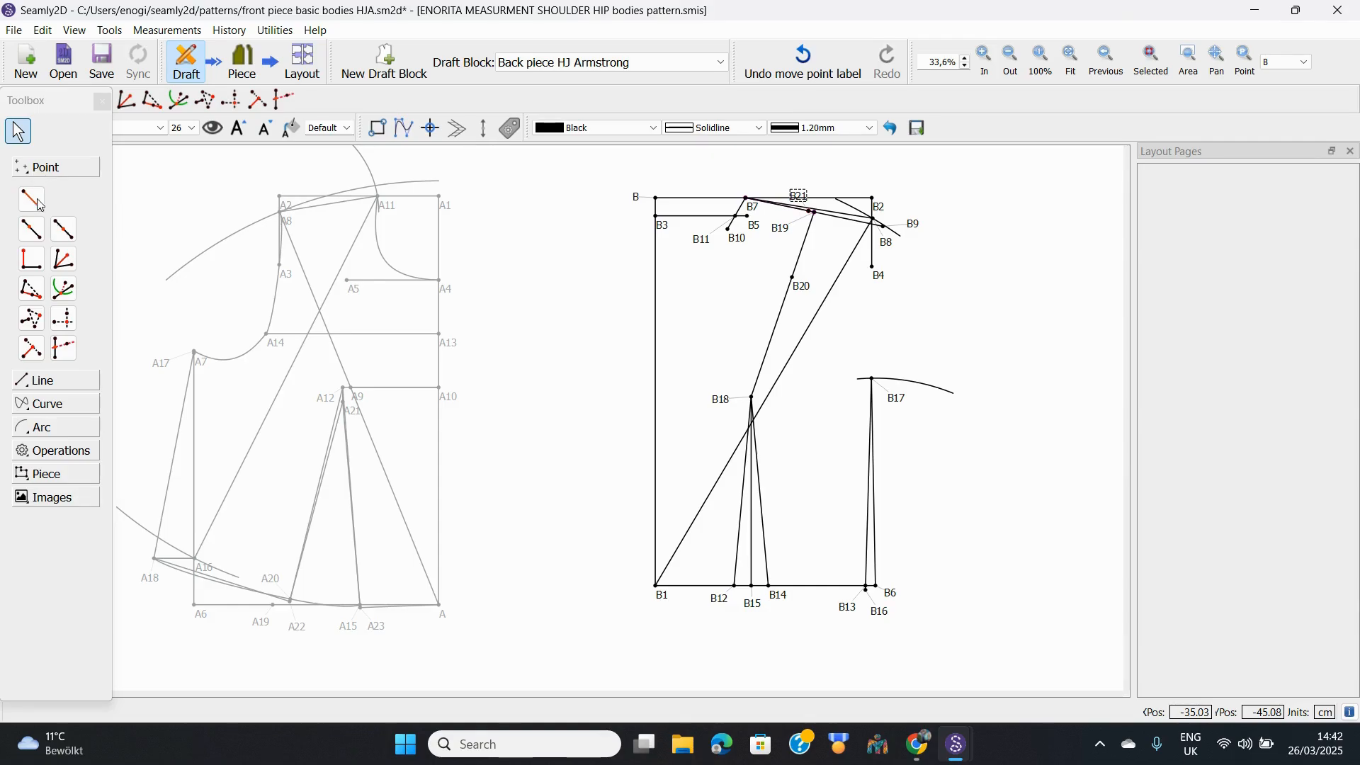
# Step: Draw the first shoulder dart leg as a line from B21 to B20
pyautogui.click(46, 379)
pyautogui.click(29, 223)
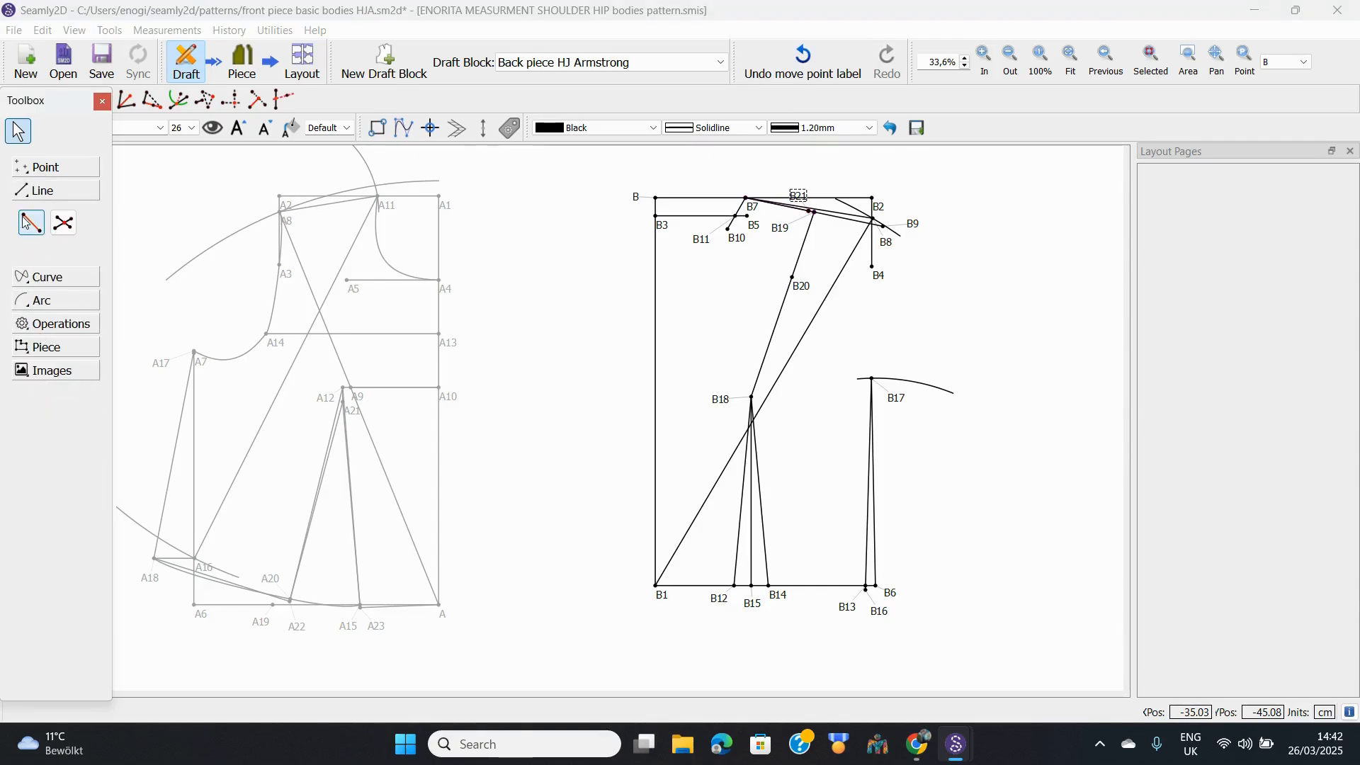
pyautogui.click(799, 199)
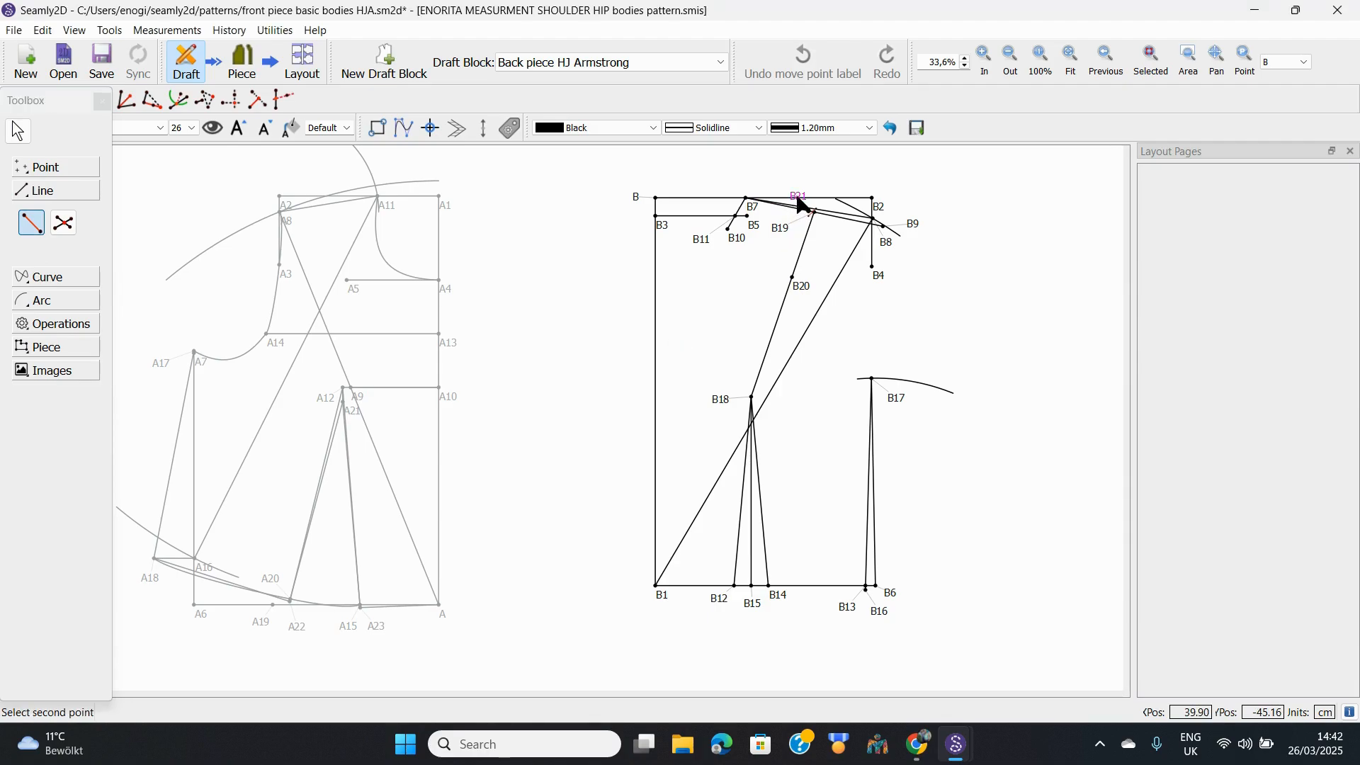
pyautogui.click(798, 287)
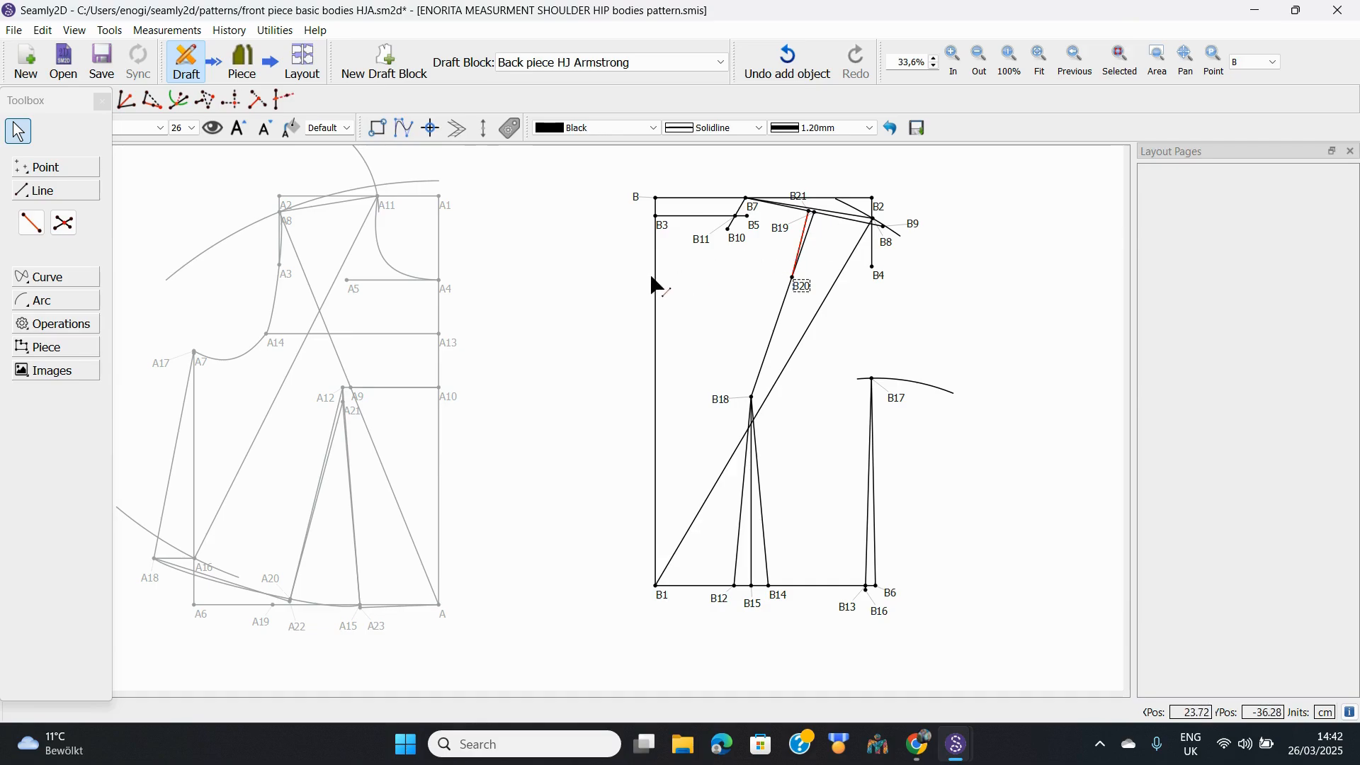
# Step: Create a point on the shoulder line 0,64 cm from B19 toward B9
pyautogui.click(55, 168)
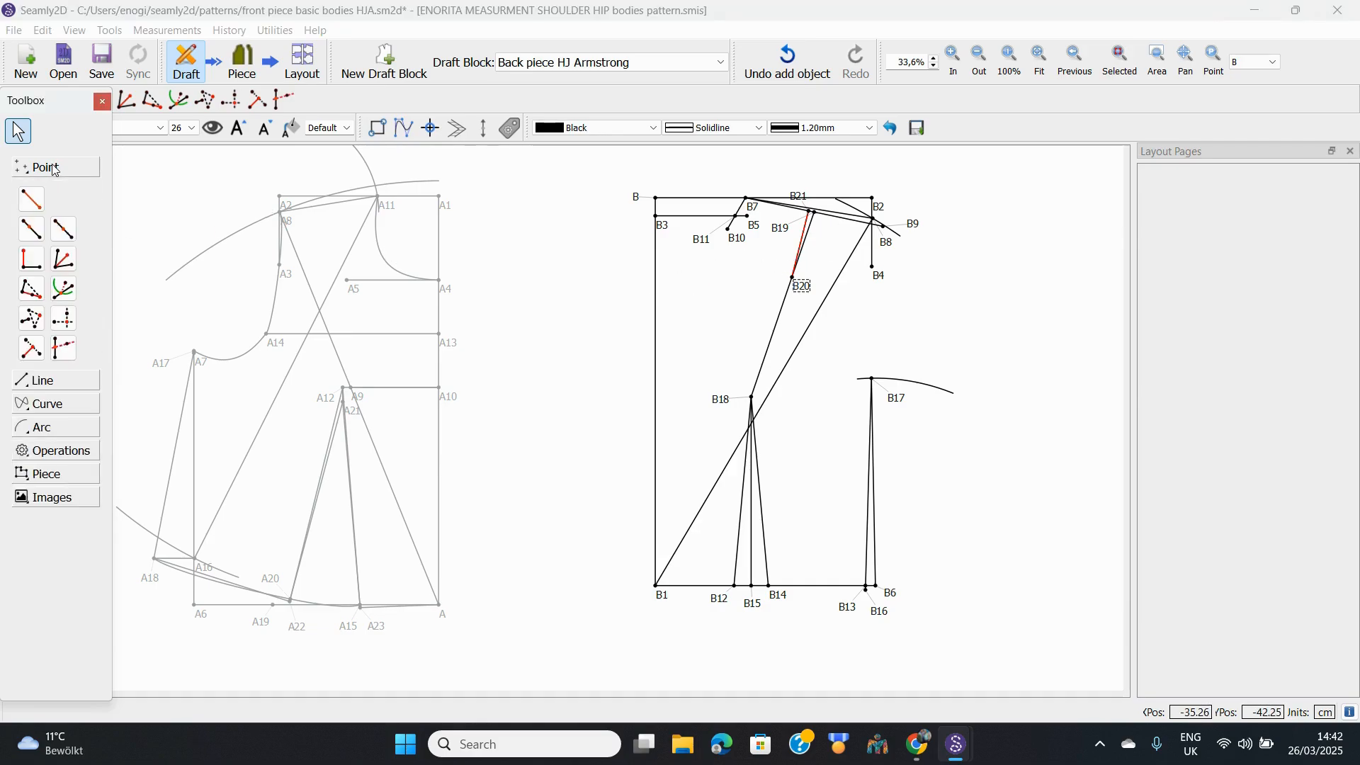
pyautogui.click(32, 232)
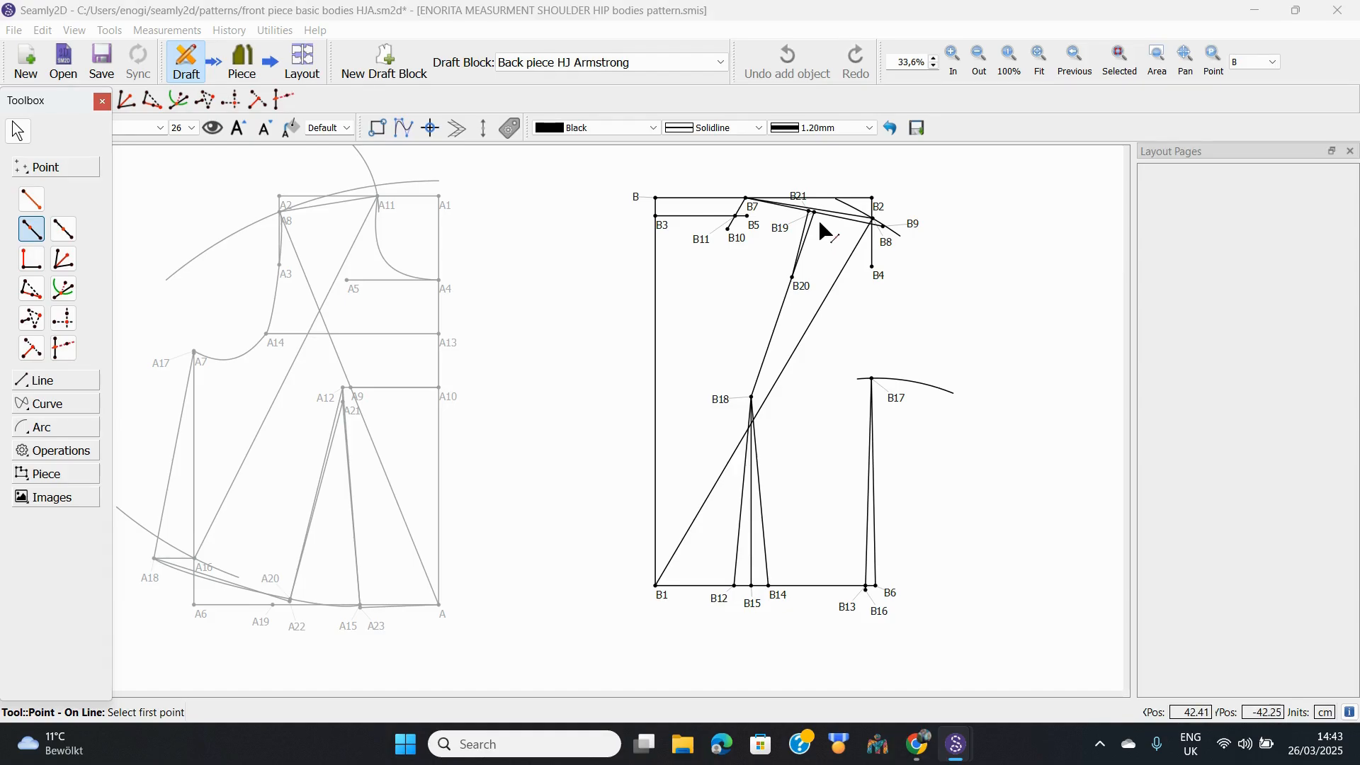
pyautogui.click(776, 232)
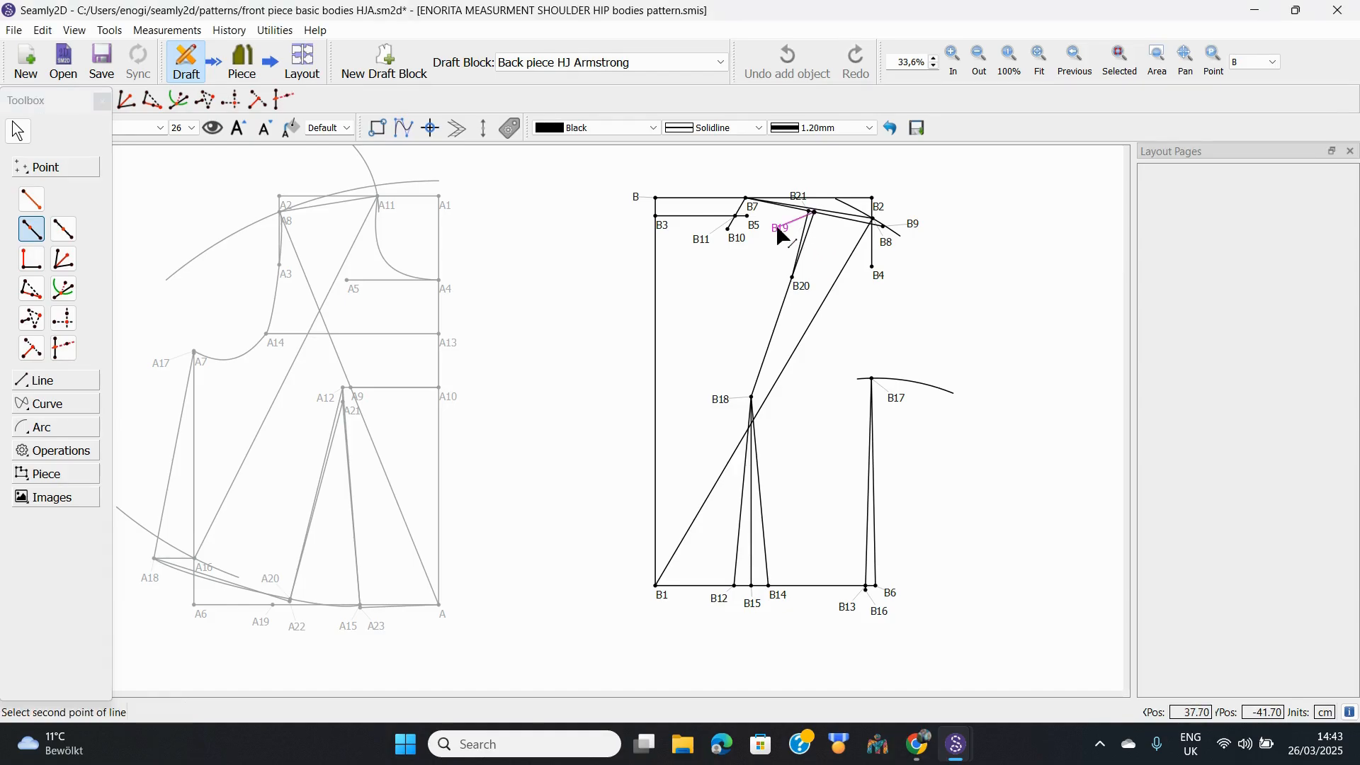
pyautogui.click(913, 225)
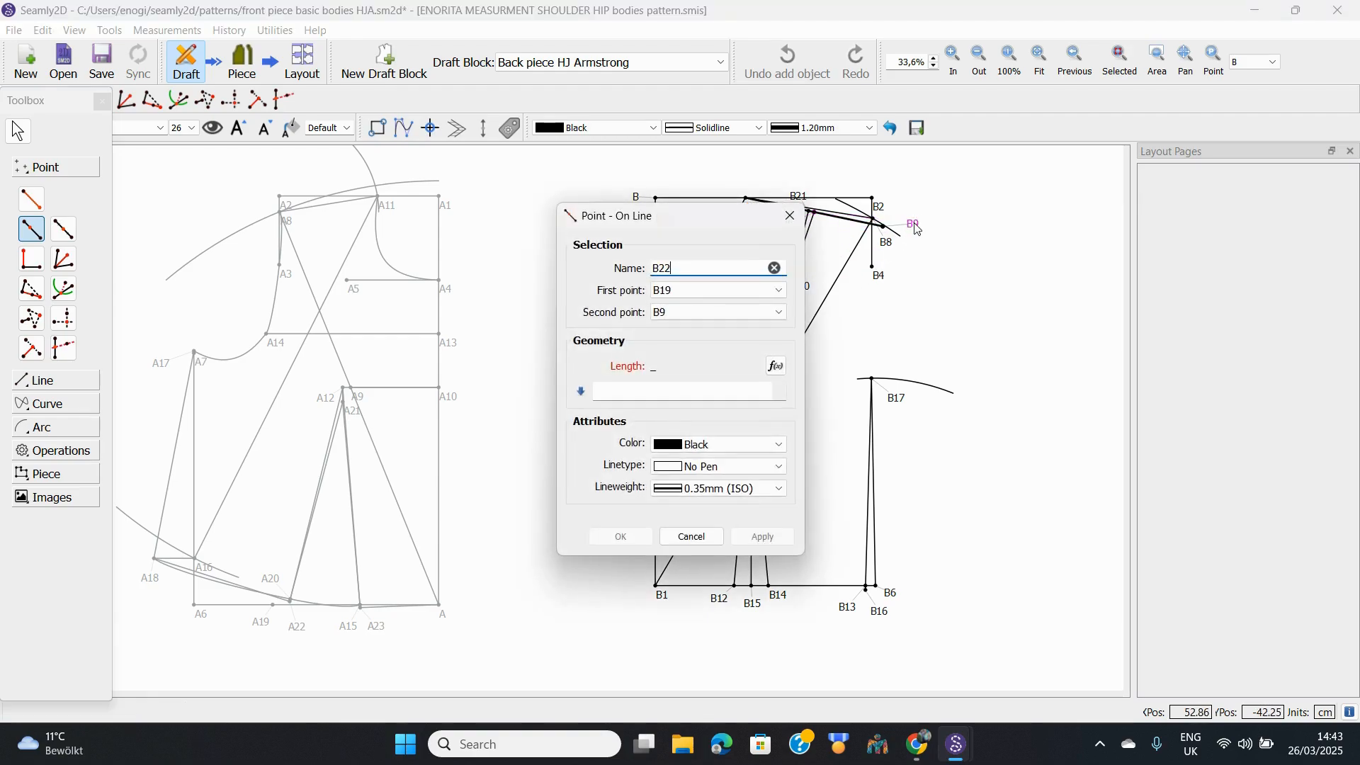
pyautogui.click(618, 391)
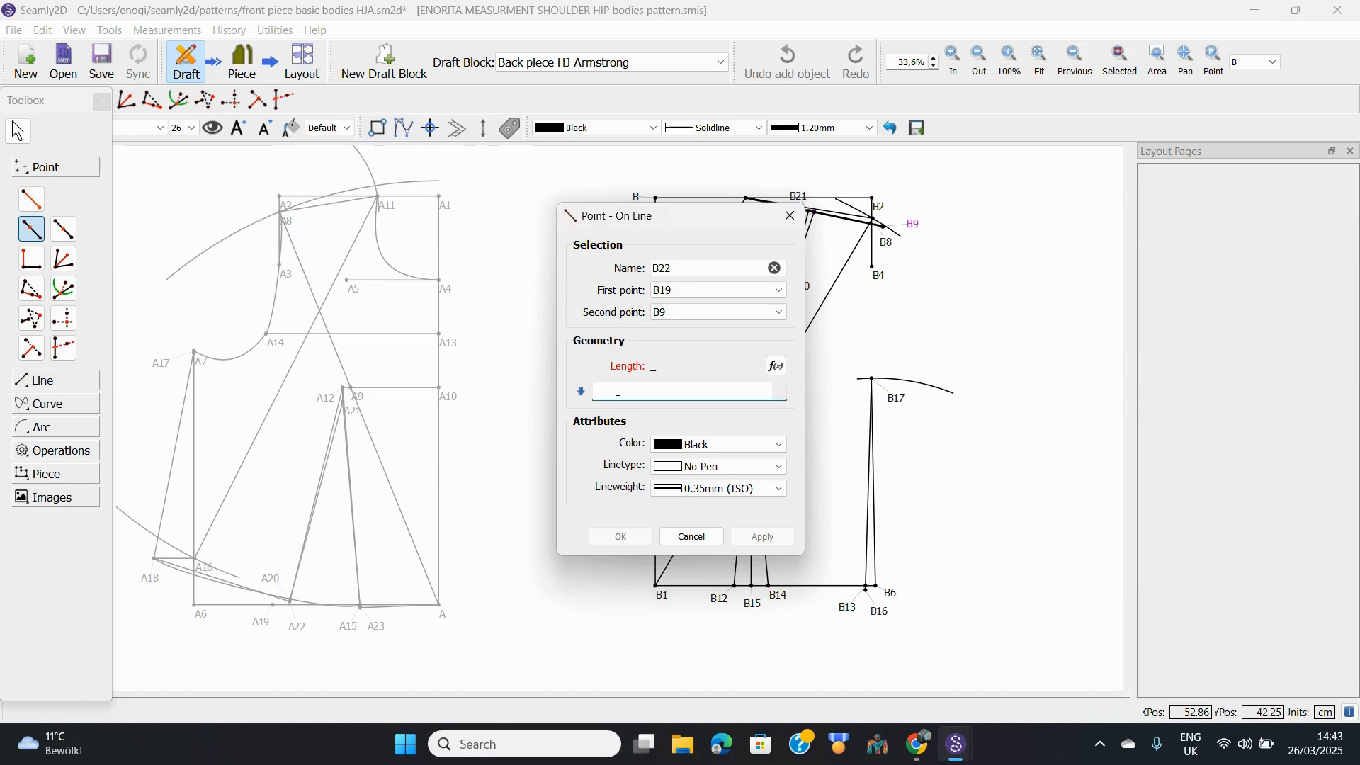
pyautogui.write('0,64')
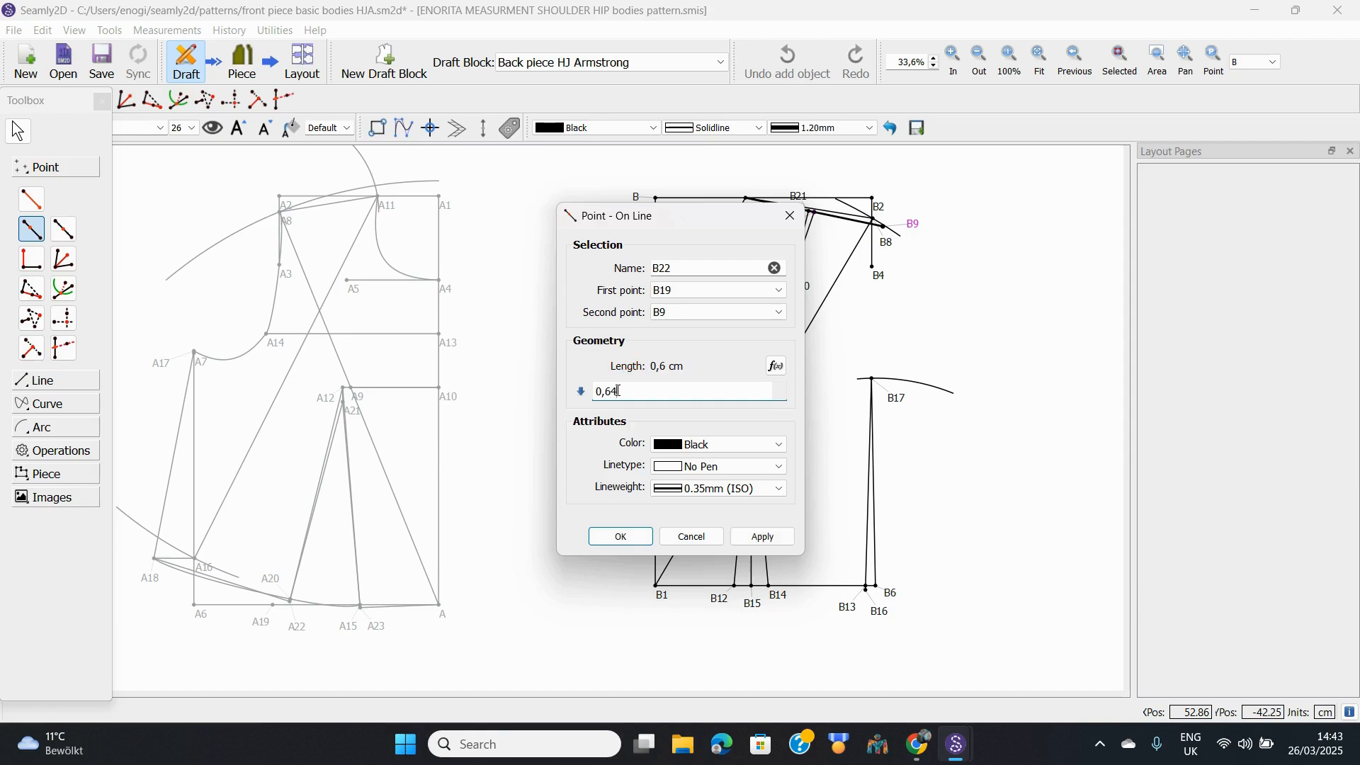
pyautogui.click(621, 537)
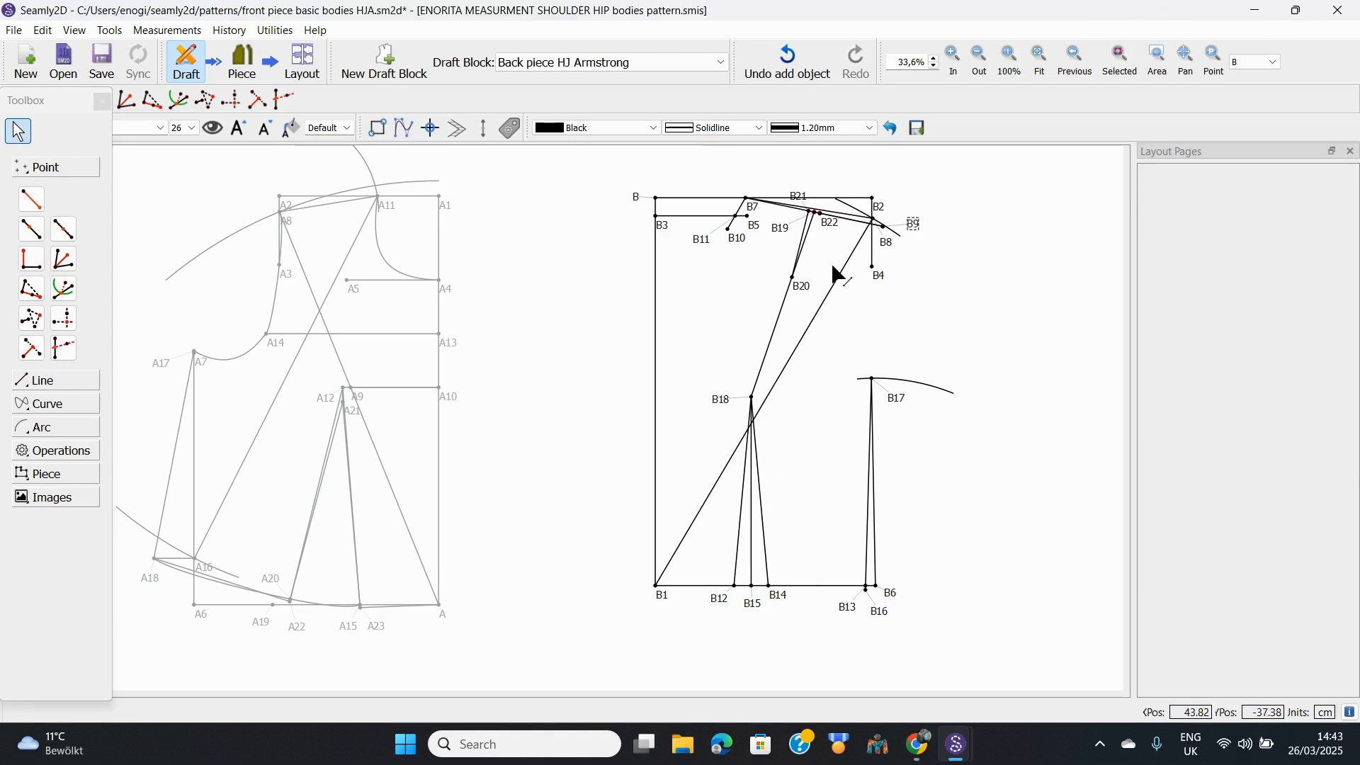
# Step: Start a length-and-angle point from B22, aimed down toward B20, and clear its length value
pyautogui.moveTo(834, 228)
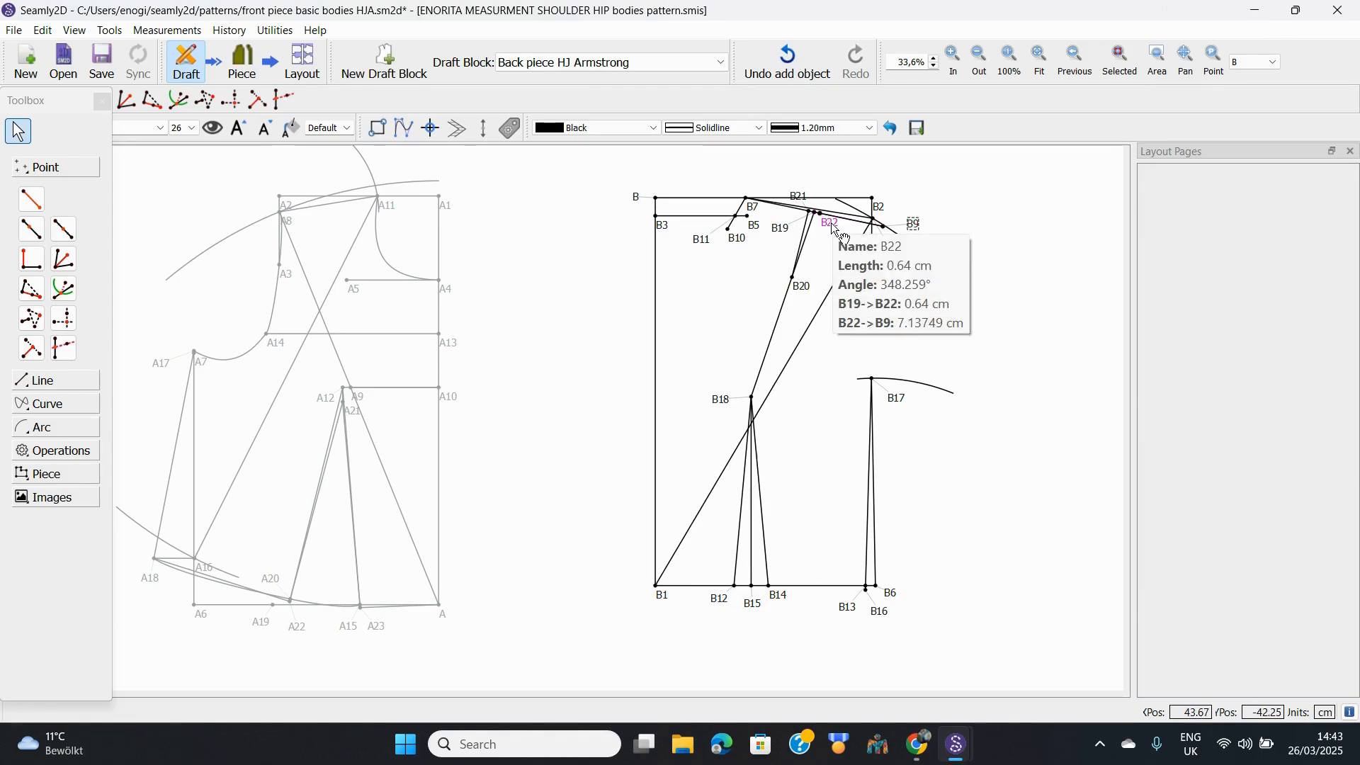
pyautogui.moveTo(798, 279)
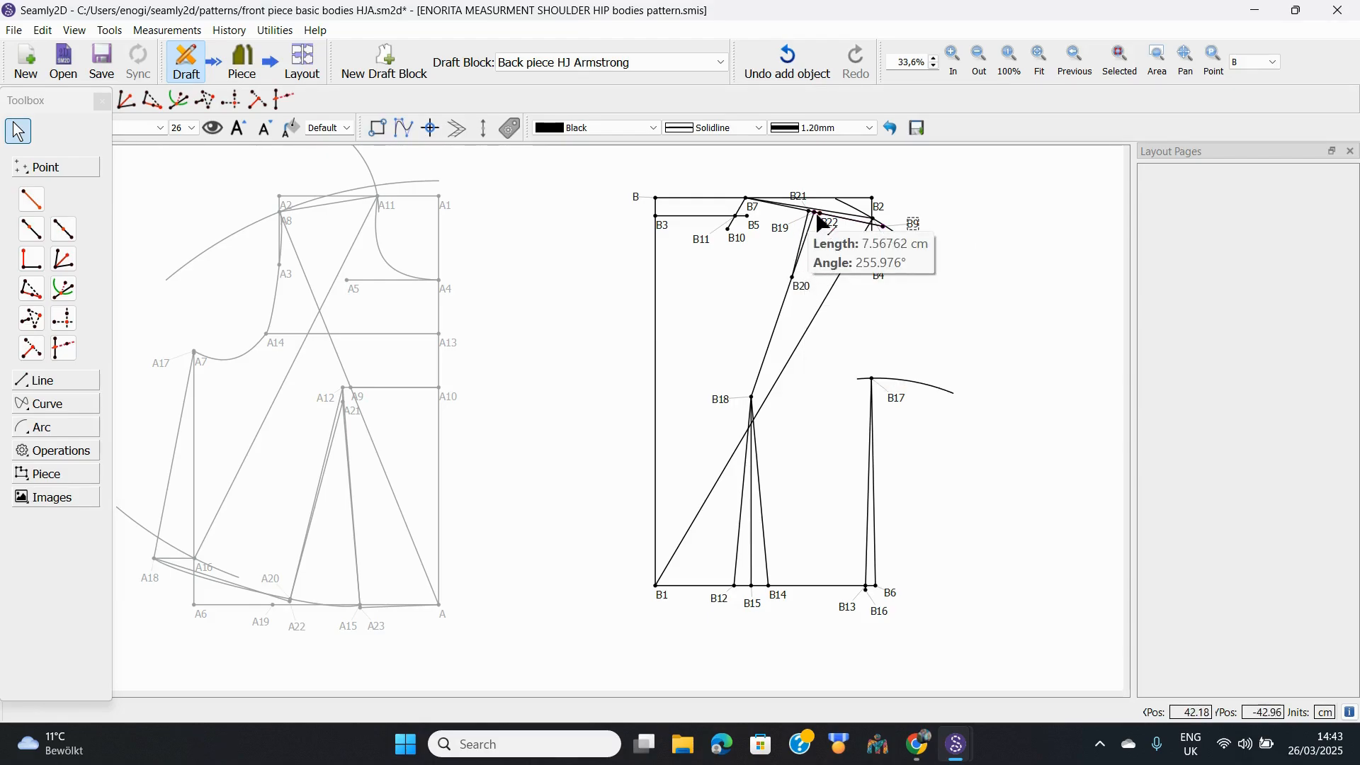
pyautogui.moveTo(806, 199)
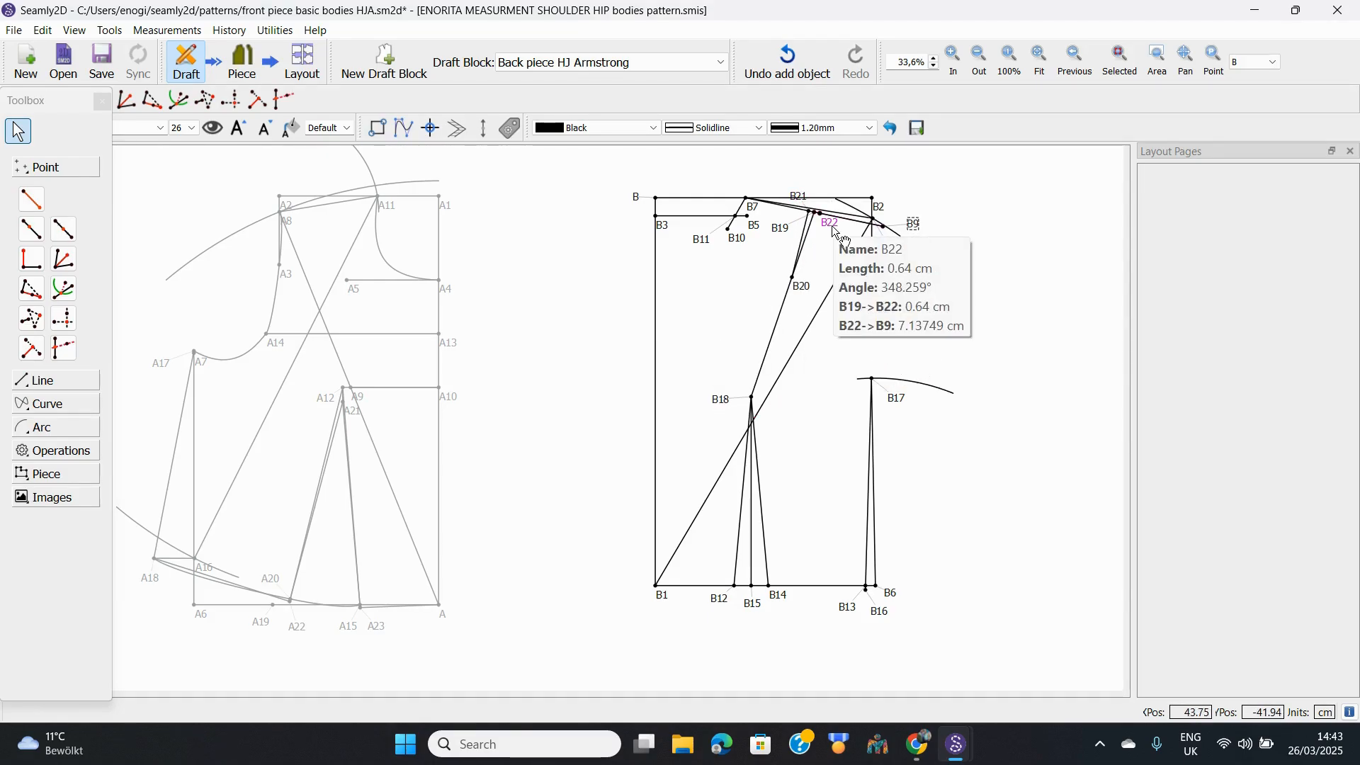
pyautogui.click(33, 203)
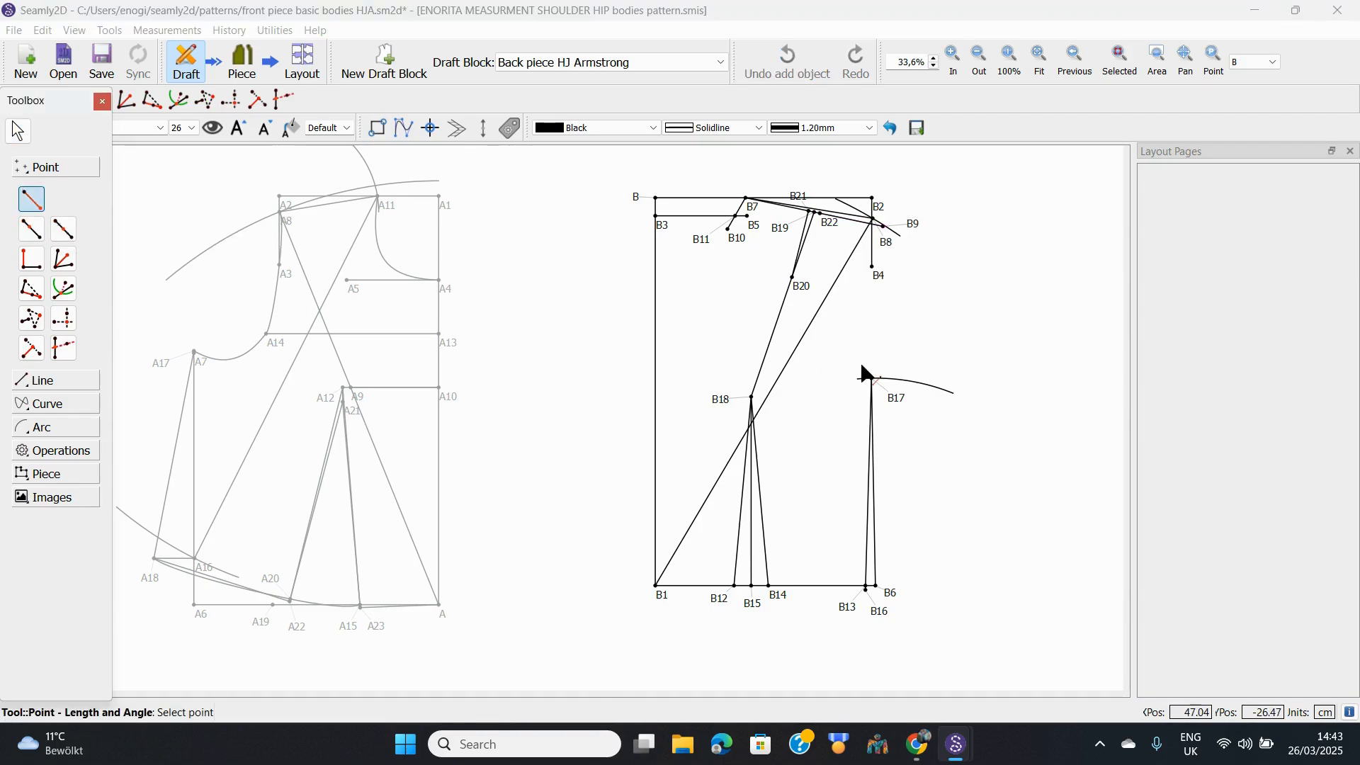
pyautogui.click(832, 223)
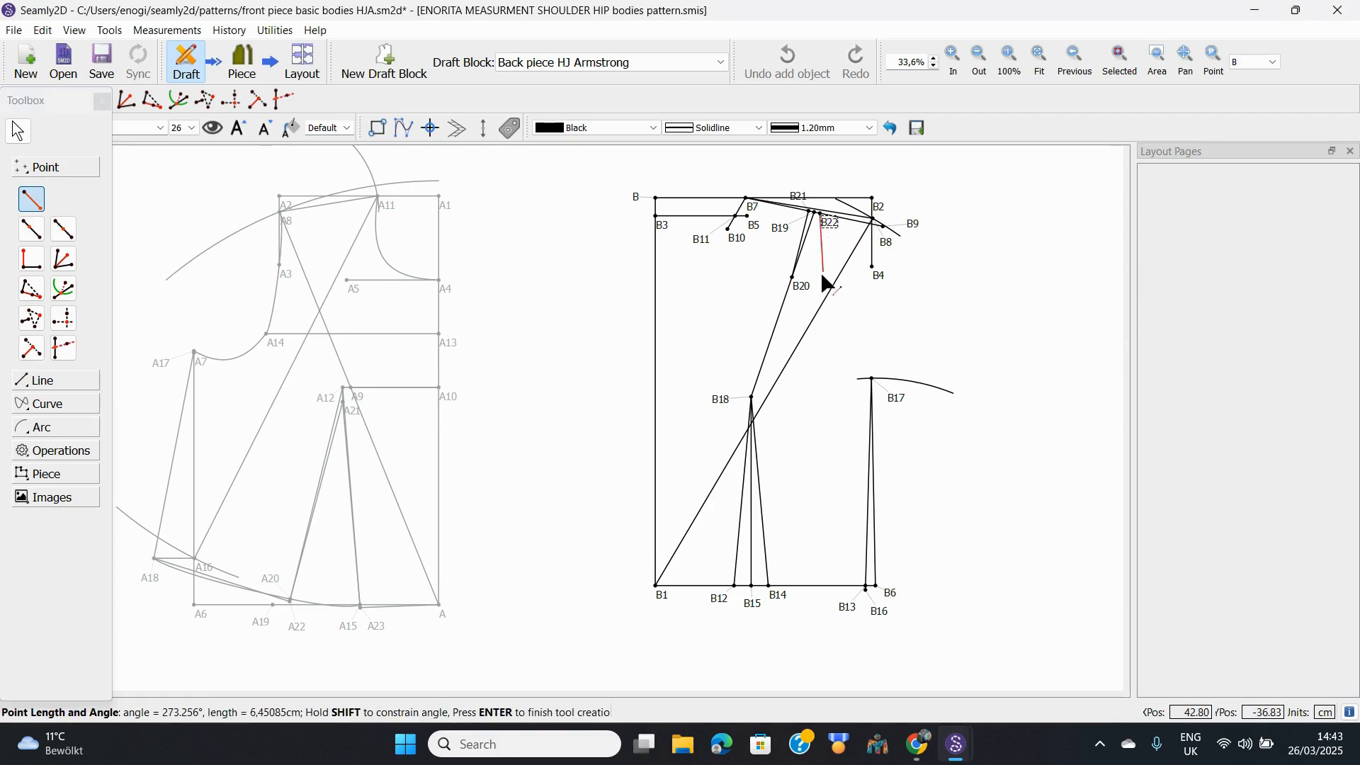
pyautogui.click(783, 304)
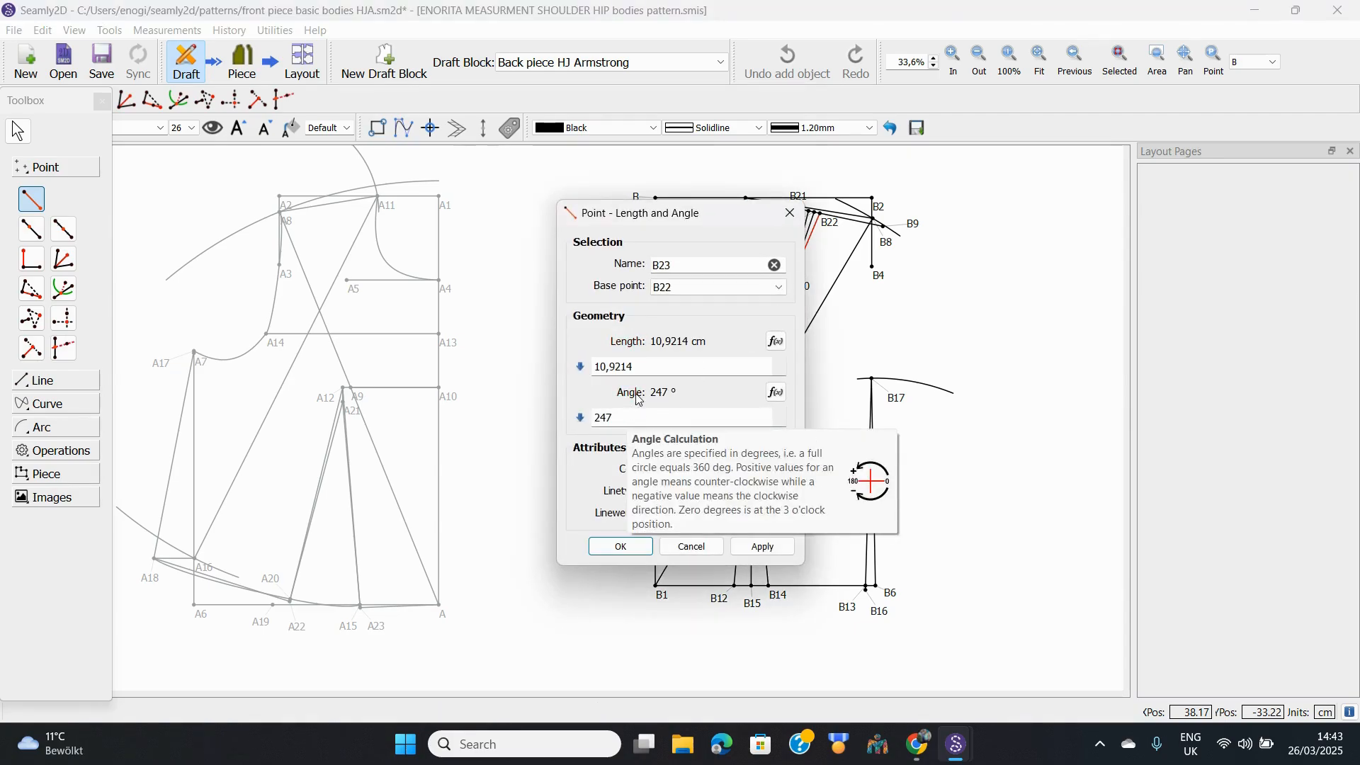
pyautogui.click(645, 365)
pyautogui.press('BackSpace')
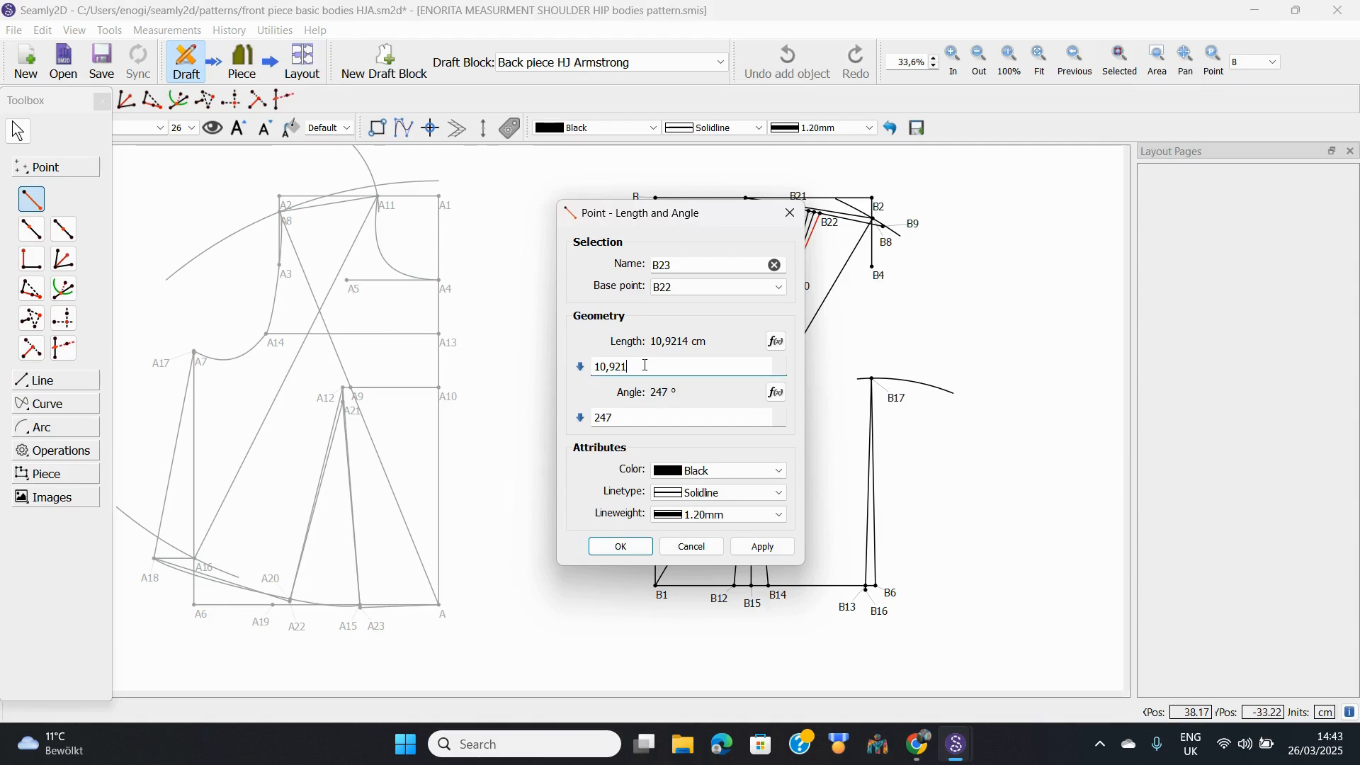
pyautogui.press('BackSpace')
pyautogui.press('BackSpace')
pyautogui.press('BackSpace')
pyautogui.press('BackSpace')
pyautogui.press('BackSpace')
pyautogui.press('BackSpace')
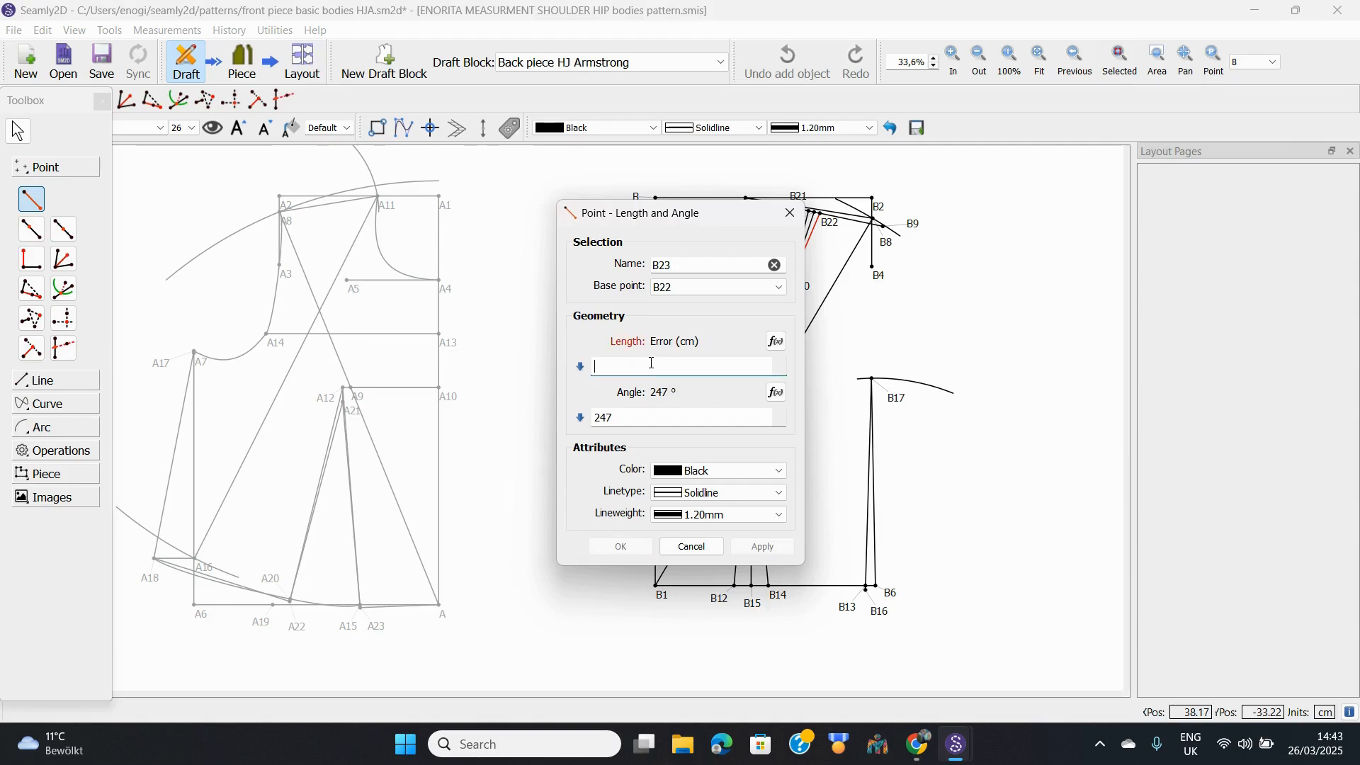
# Step: Set the length of the point from B22 to Line_B21_B20 and create it as the second shoulder dart leg
pyautogui.click(777, 342)
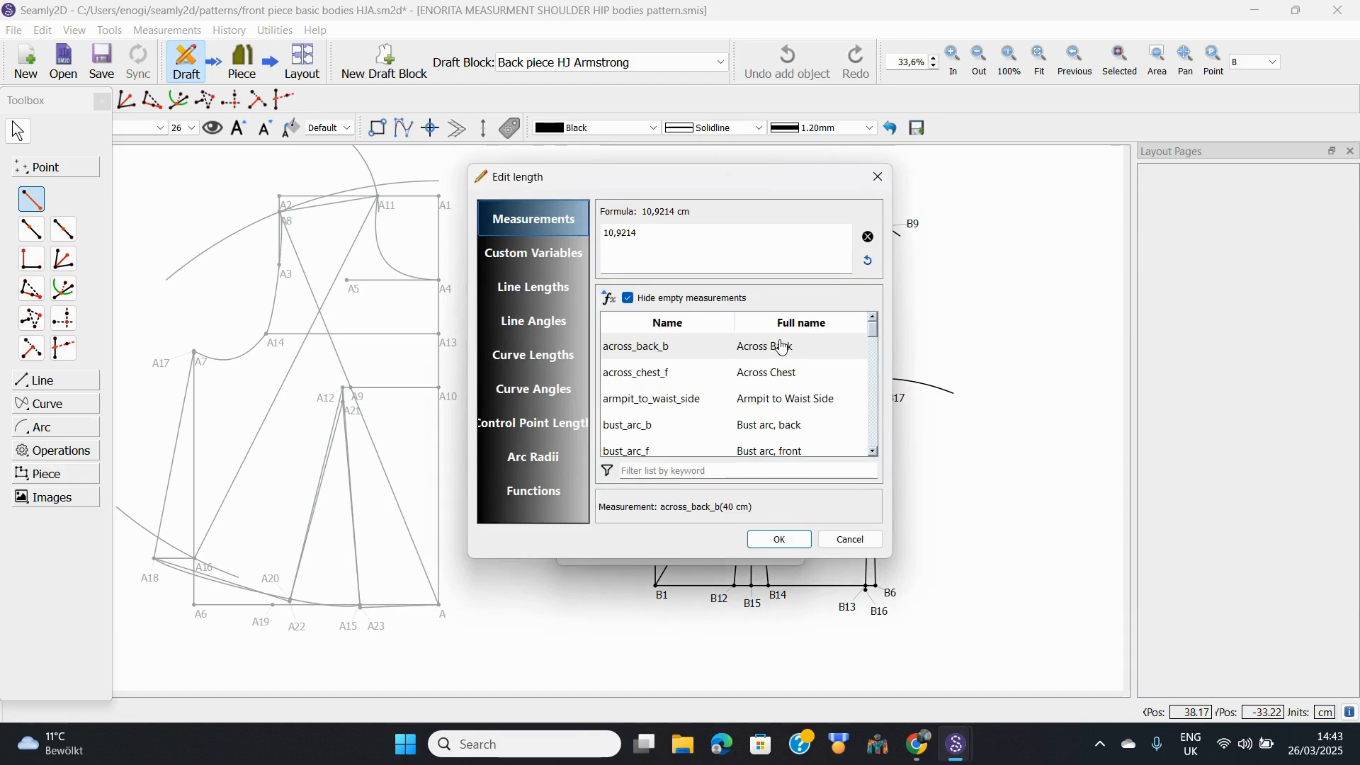
pyautogui.click(516, 298)
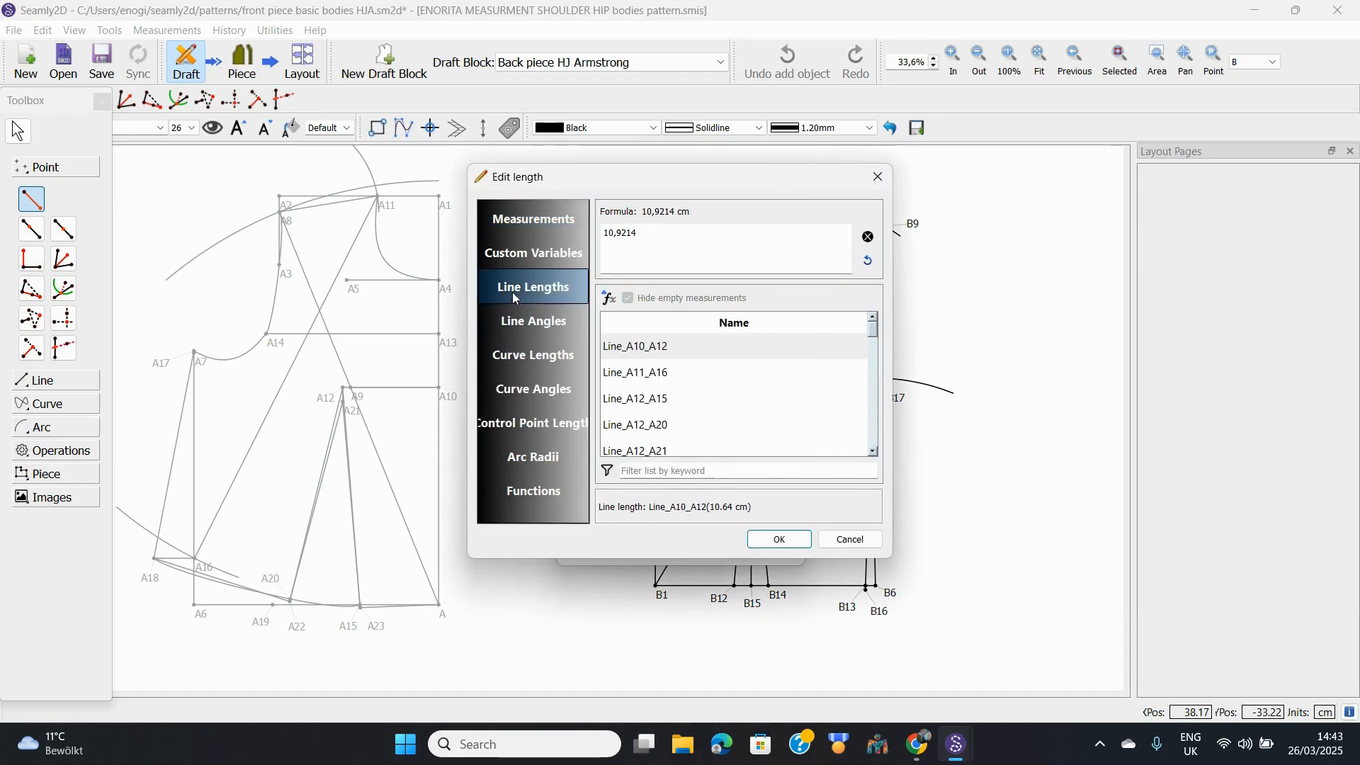
pyautogui.moveTo(729, 179)
pyautogui.mouseDown()
pyautogui.moveTo(687, 263)
pyautogui.moveTo(757, 274)
pyautogui.moveTo(735, 277)
pyautogui.moveTo(743, 262)
pyautogui.moveTo(537, 121)
pyautogui.moveTo(697, 226)
pyautogui.moveTo(715, 185)
pyautogui.mouseUp()
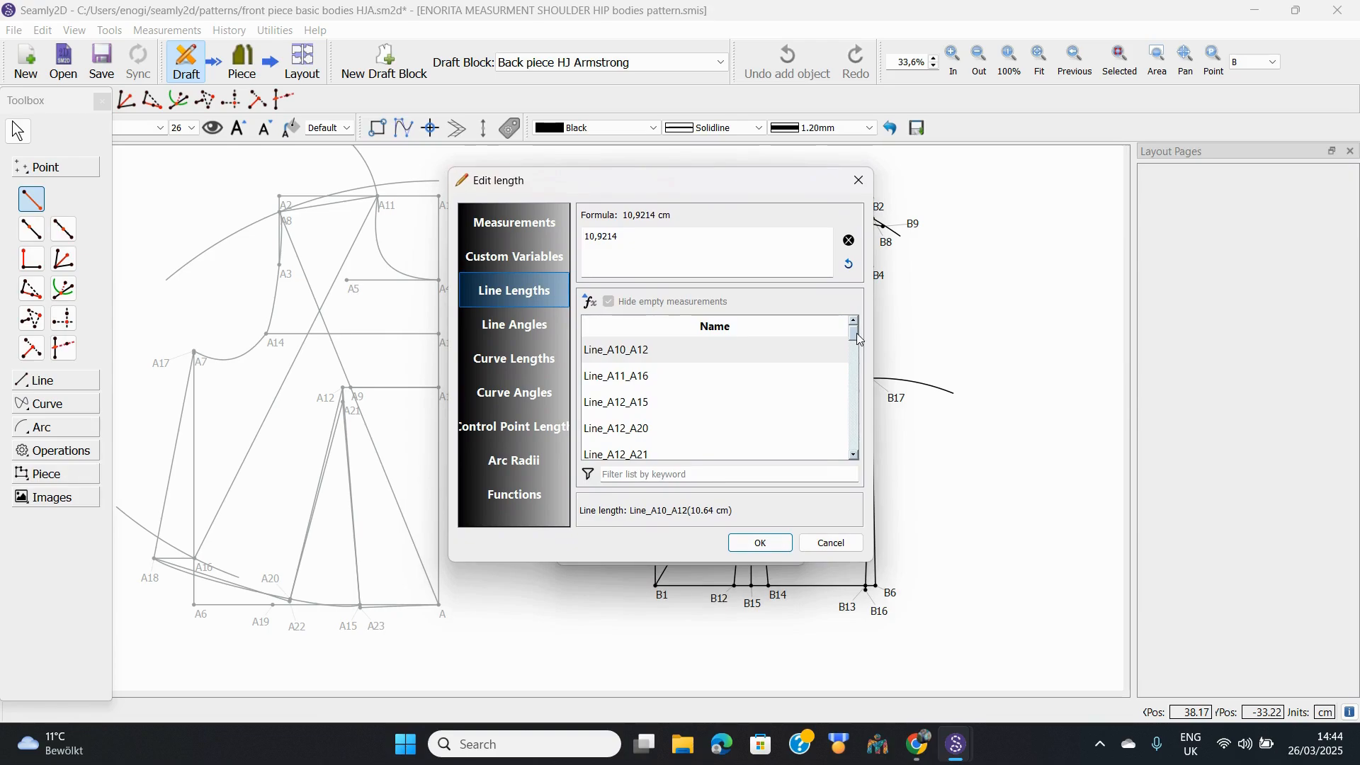
pyautogui.moveTo(856, 333); pyautogui.dragTo(856, 358)
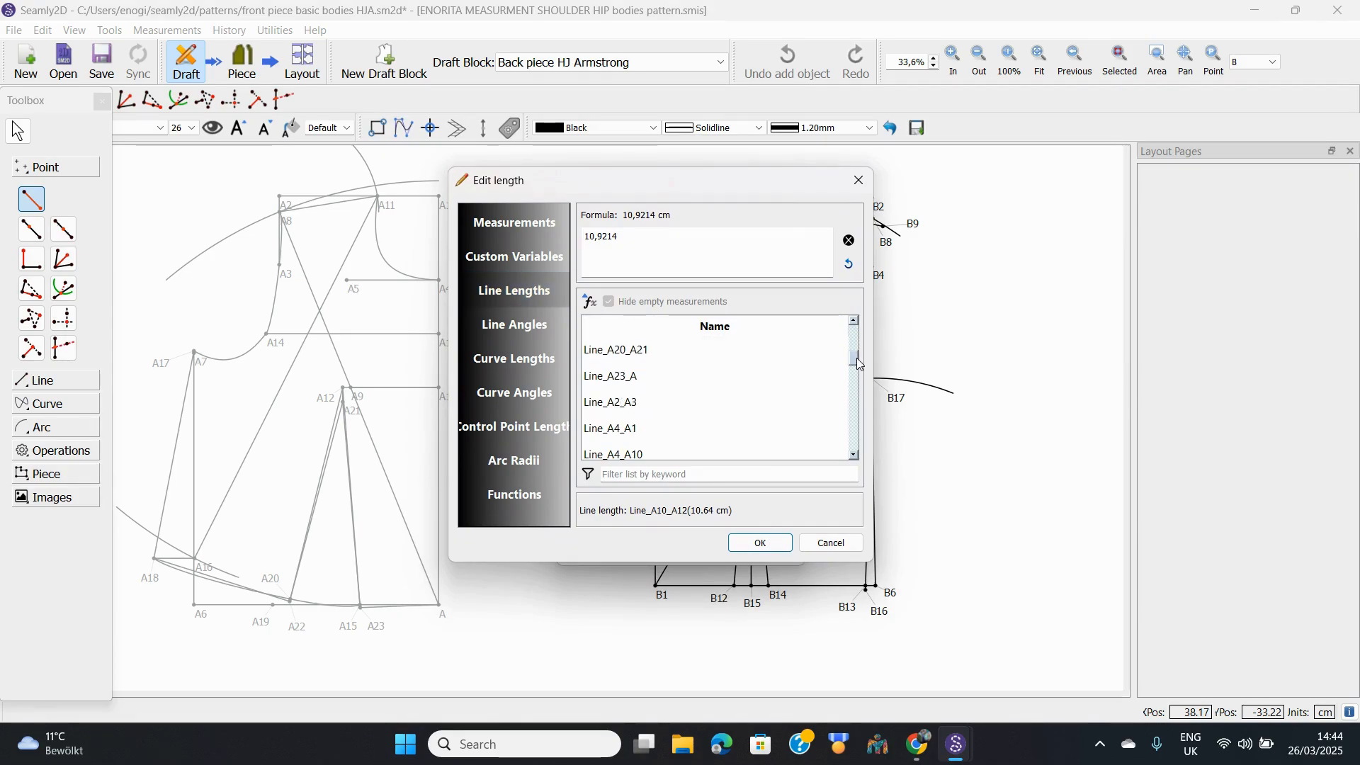
pyautogui.moveTo(856, 358); pyautogui.dragTo(853, 418)
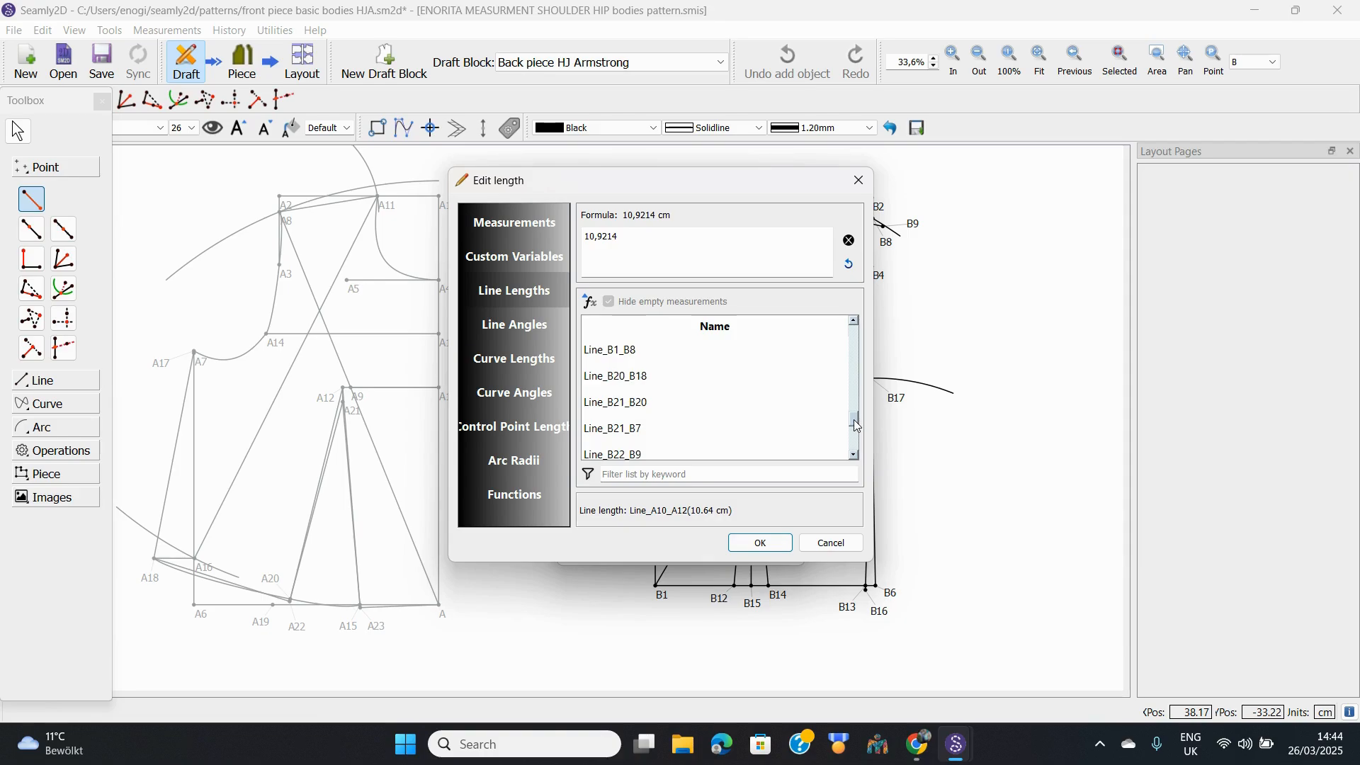
pyautogui.click(622, 403)
pyautogui.doubleClick(622, 402)
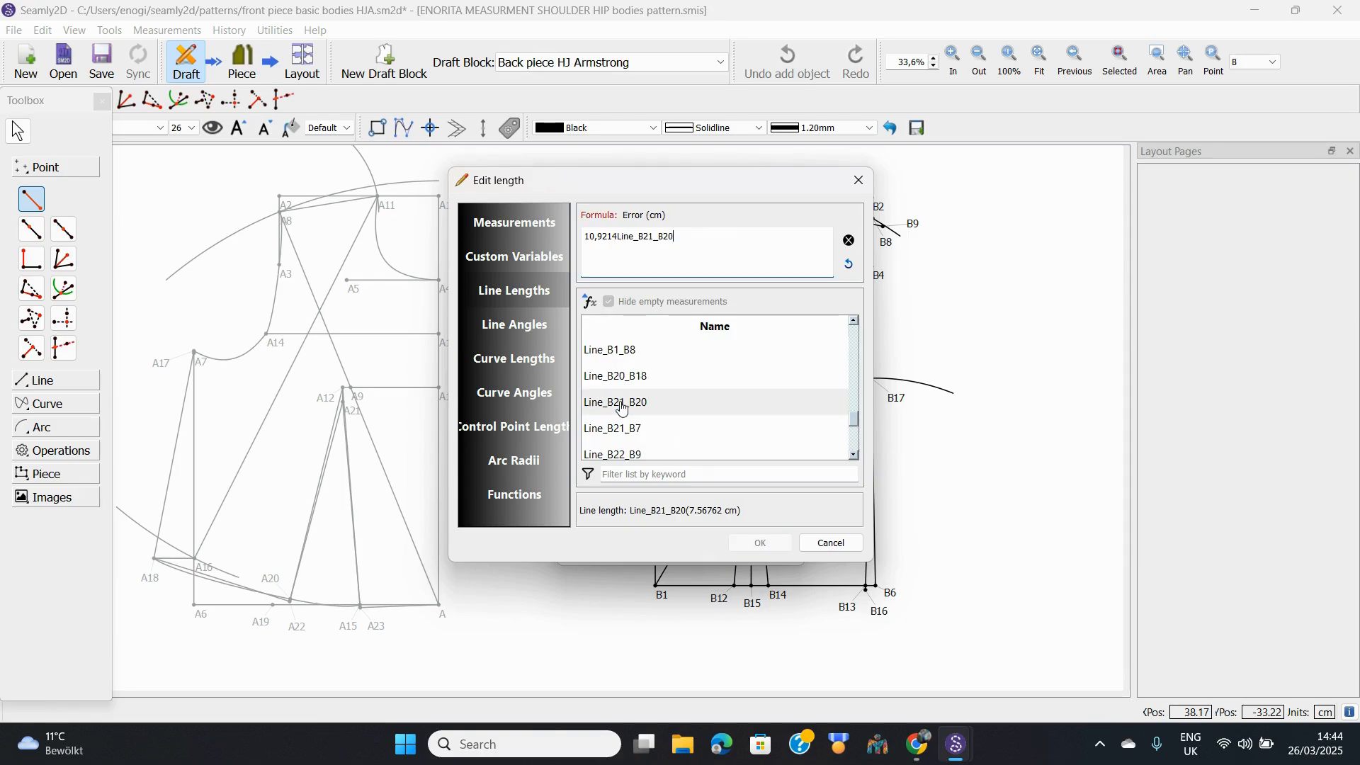
pyautogui.click(848, 242)
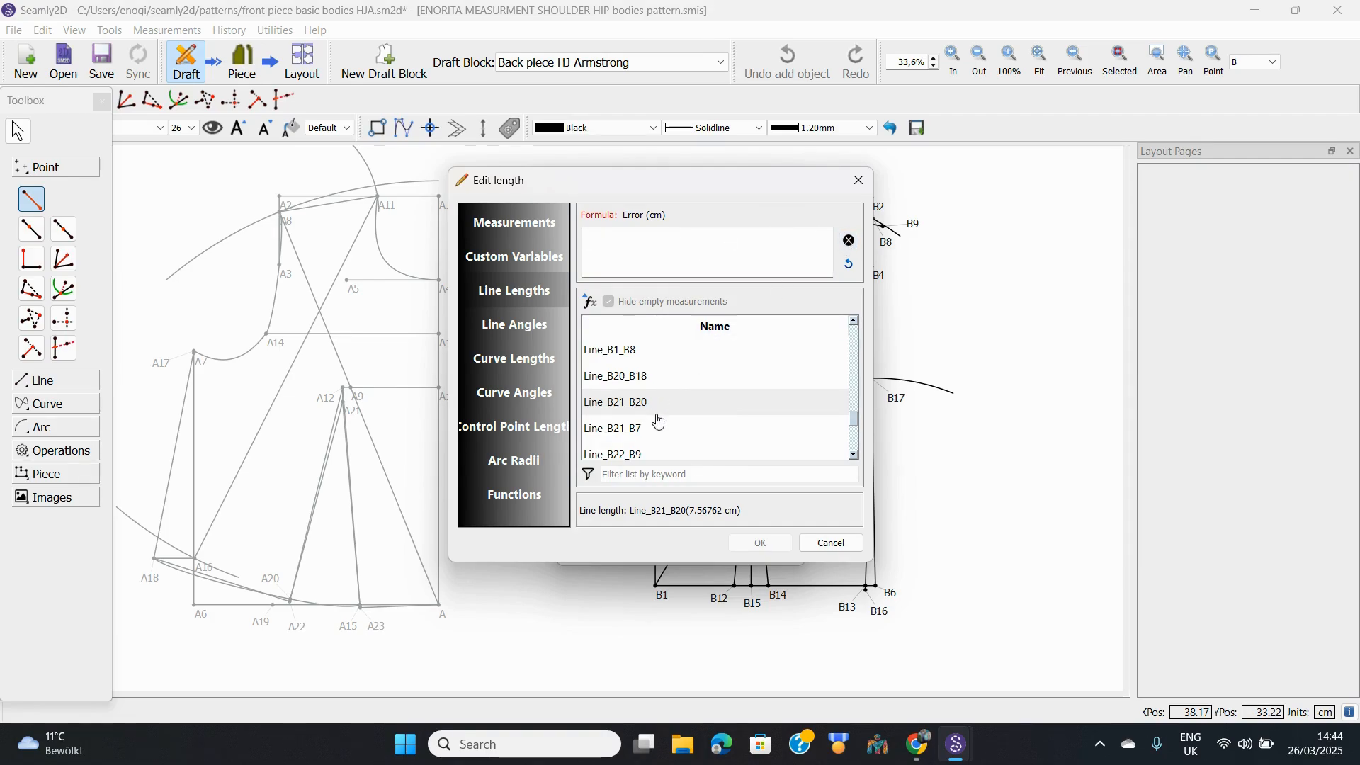
pyautogui.click(625, 410)
pyautogui.doubleClick(625, 409)
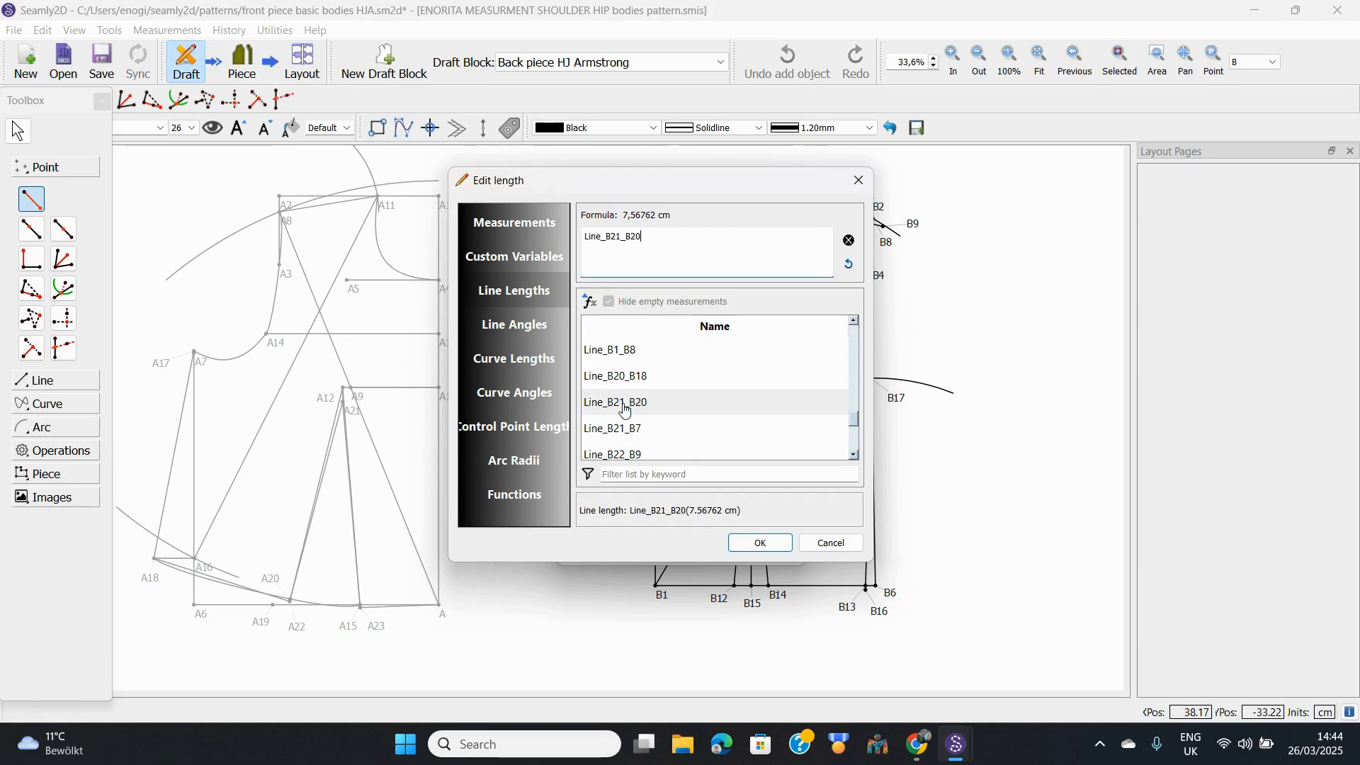
pyautogui.click(768, 542)
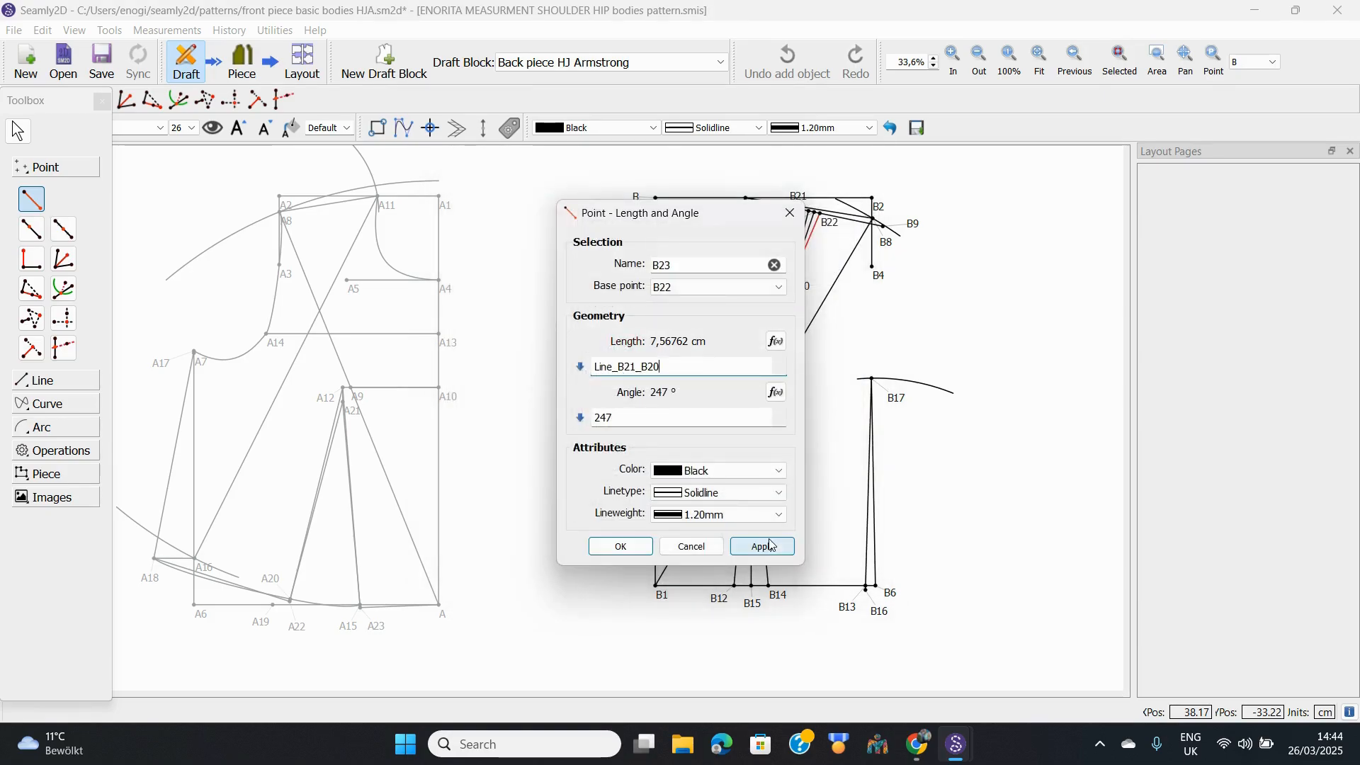
pyautogui.click(621, 547)
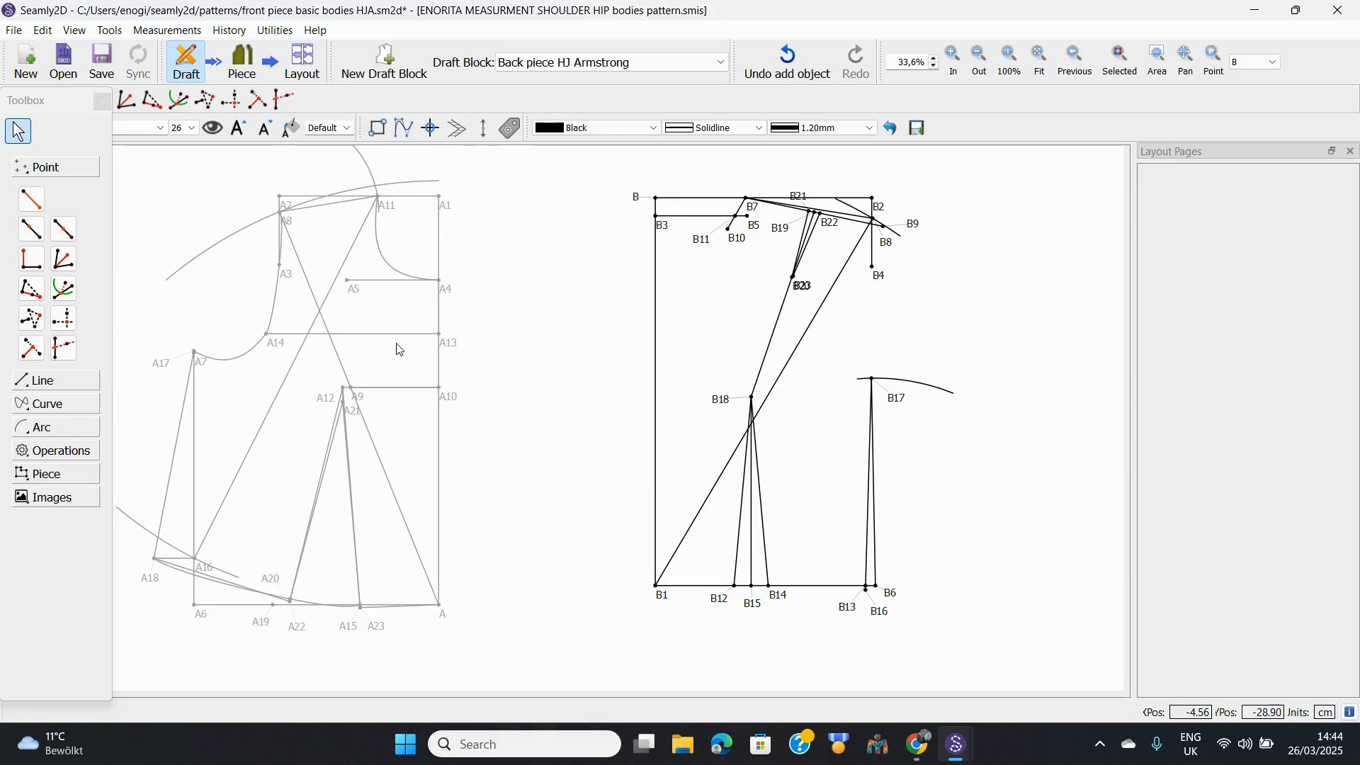
# Step: Start a point on the center back line from B3 toward B1 and use Line_B1_B3 as its length formula
pyautogui.click(31, 231)
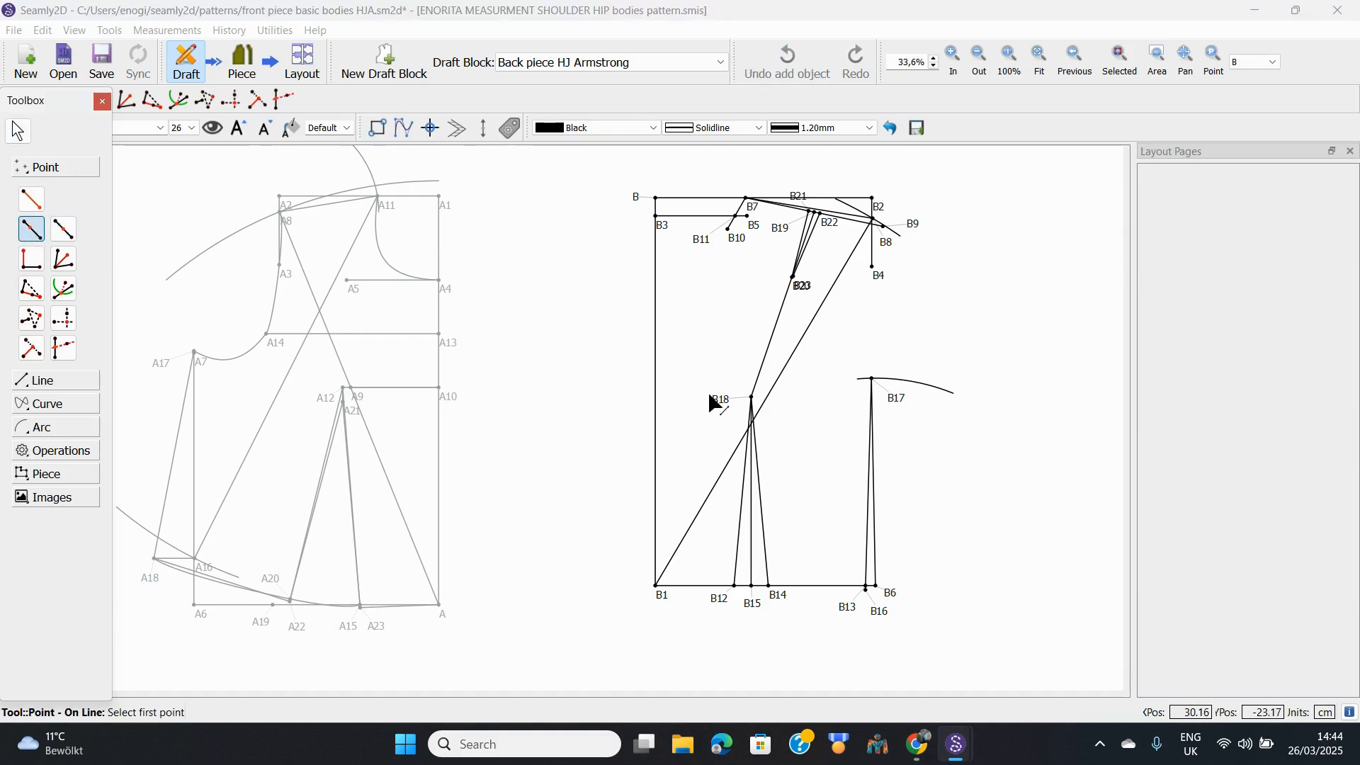
pyautogui.click(665, 226)
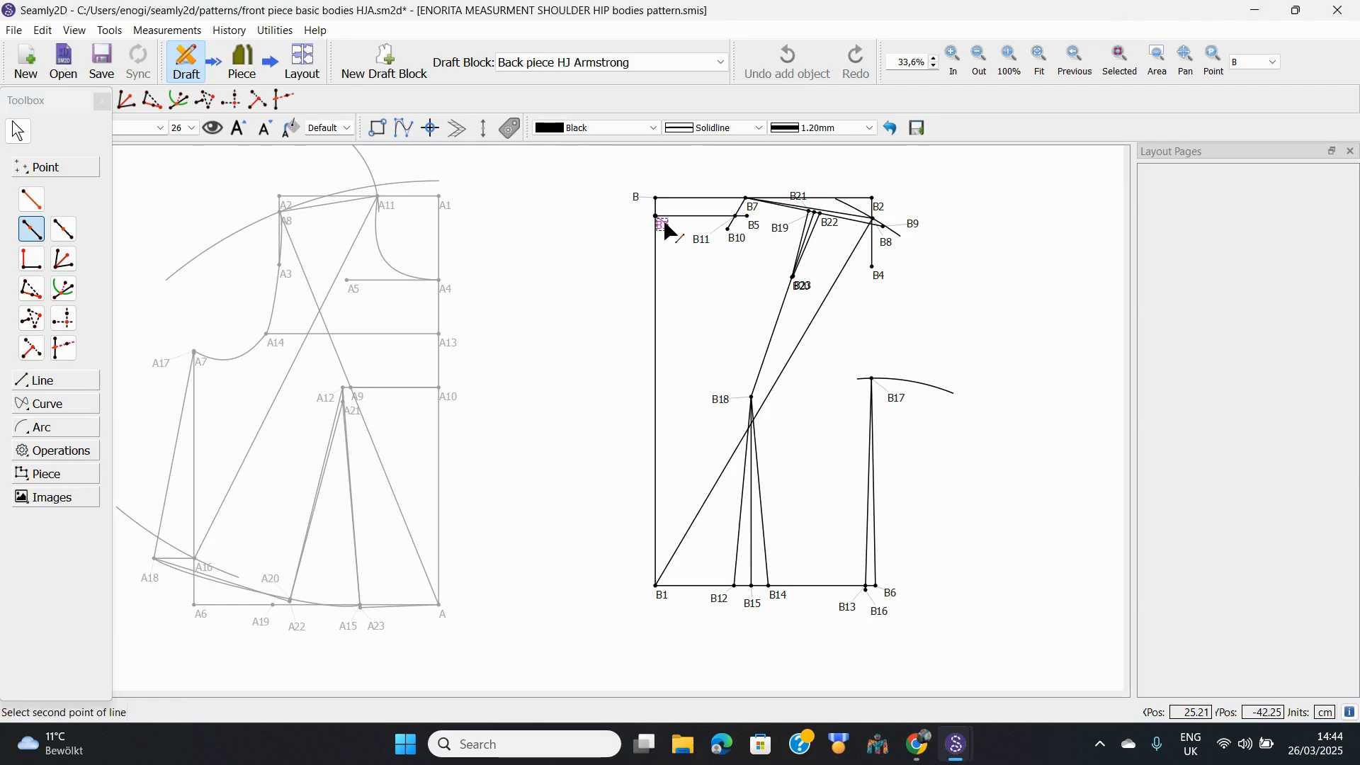
pyautogui.click(661, 599)
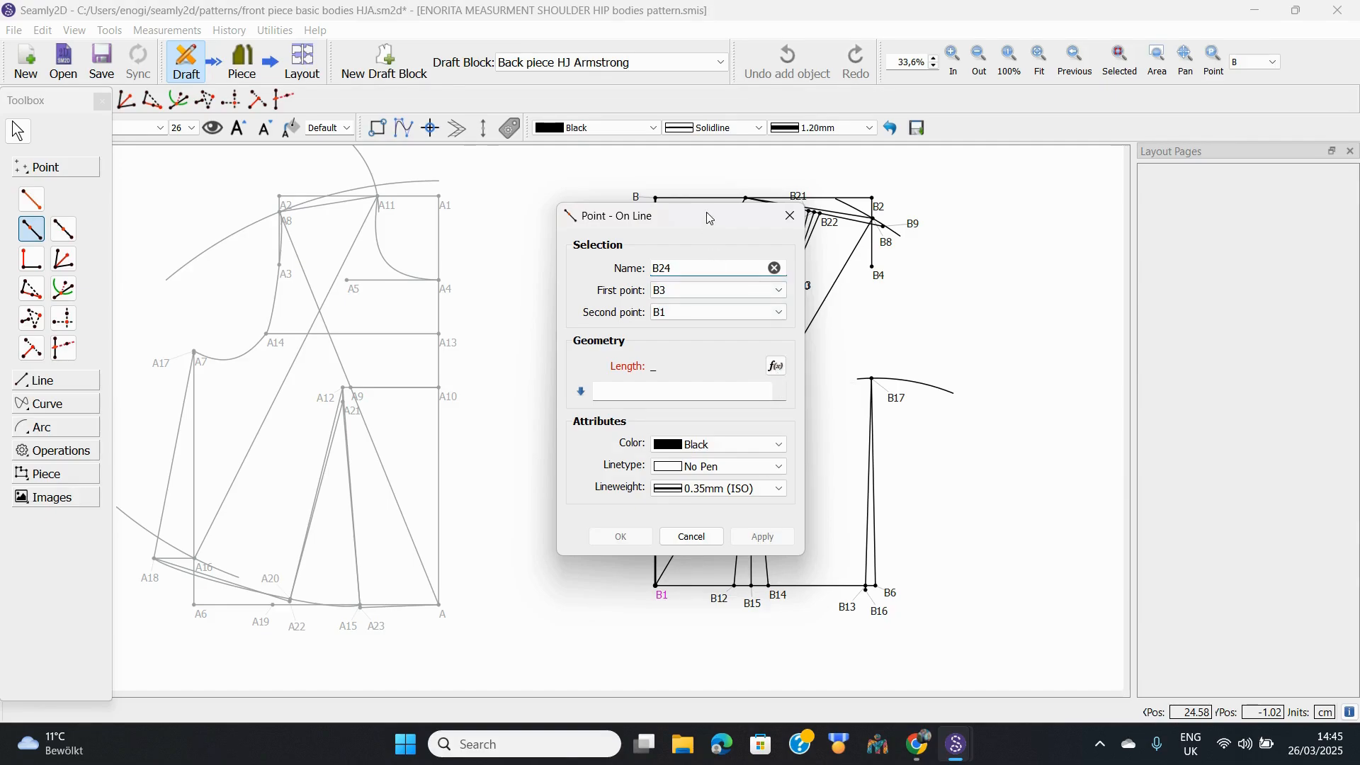
pyautogui.moveTo(707, 224)
pyautogui.mouseDown()
pyautogui.moveTo(745, 238)
pyautogui.moveTo(874, 210)
pyautogui.moveTo(731, 232)
pyautogui.mouseUp()
pyautogui.click(798, 379)
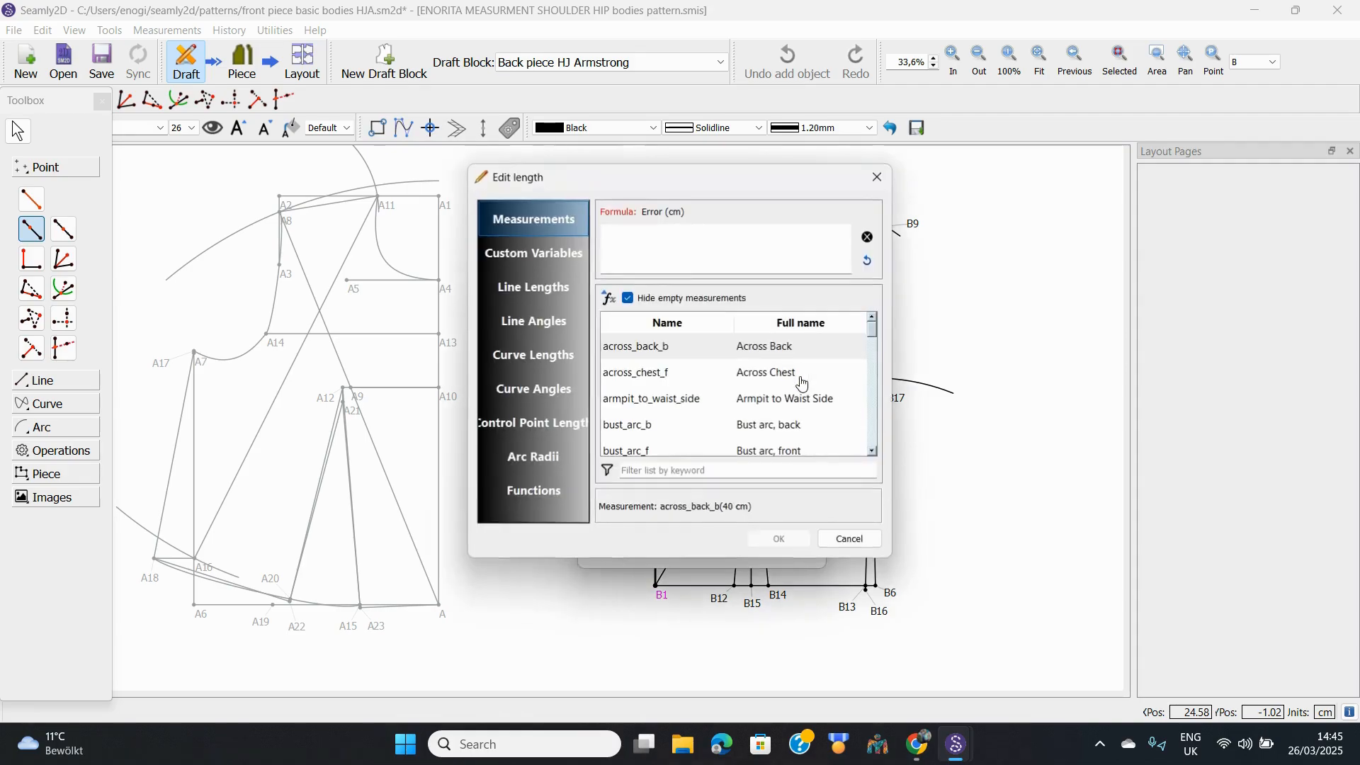
pyautogui.click(526, 295)
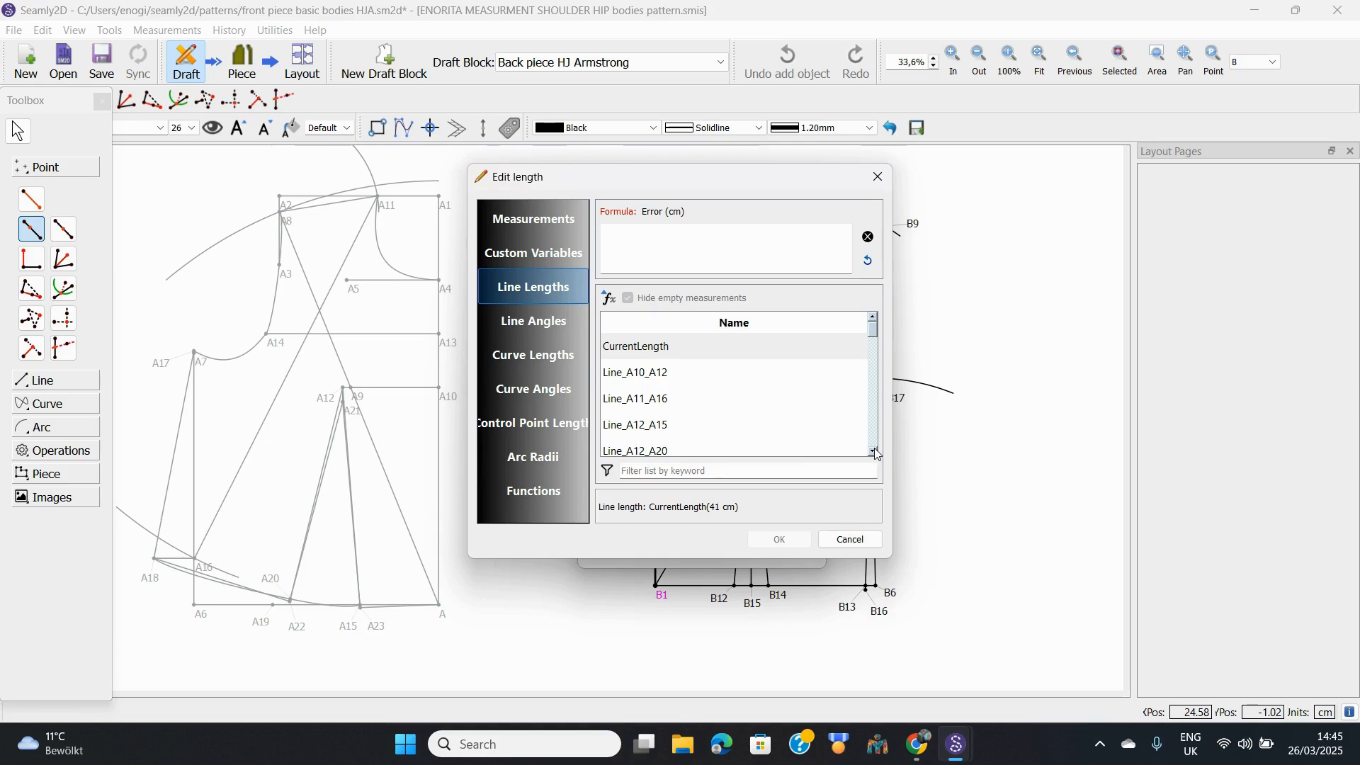
pyautogui.scroll(-1, 877, 454)
pyautogui.scroll(-8, 877, 454)
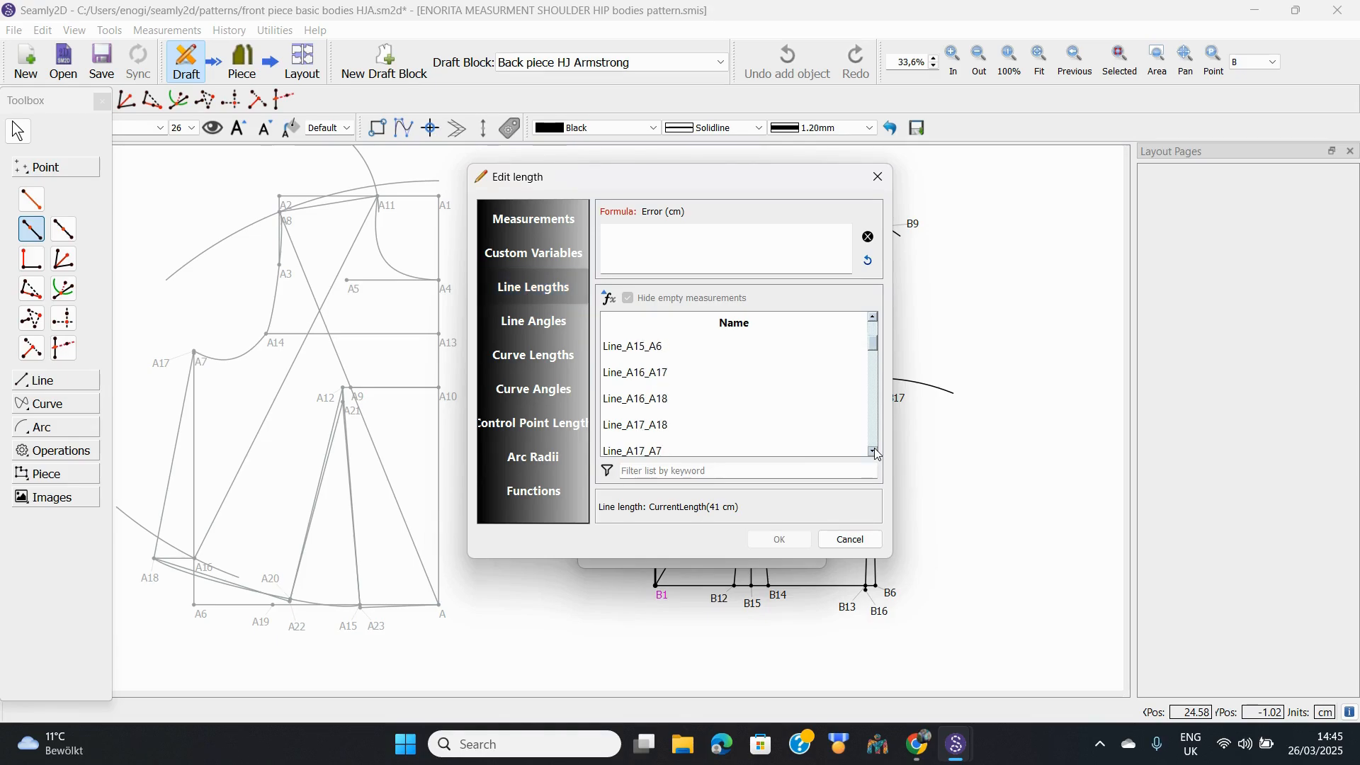
pyautogui.scroll(-4, 877, 454)
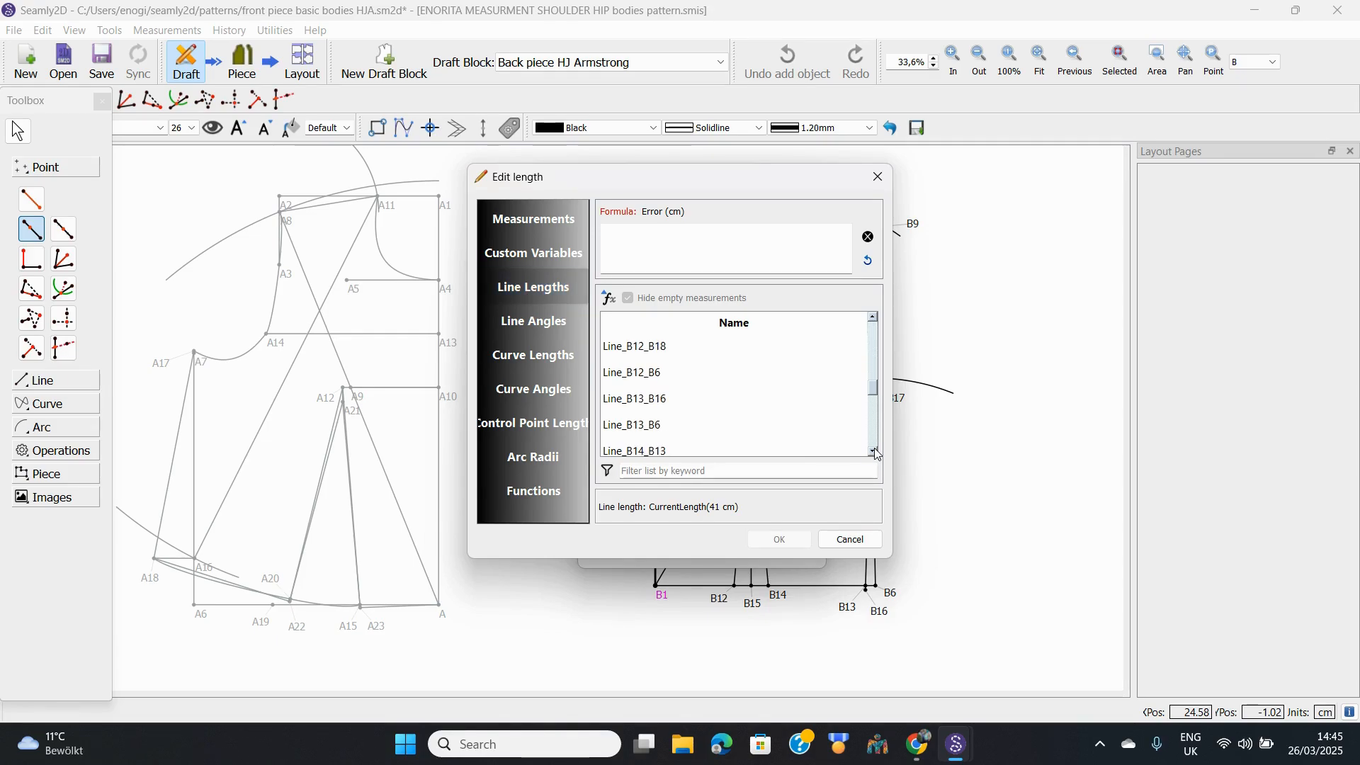
pyautogui.click(874, 320)
pyautogui.click(876, 326)
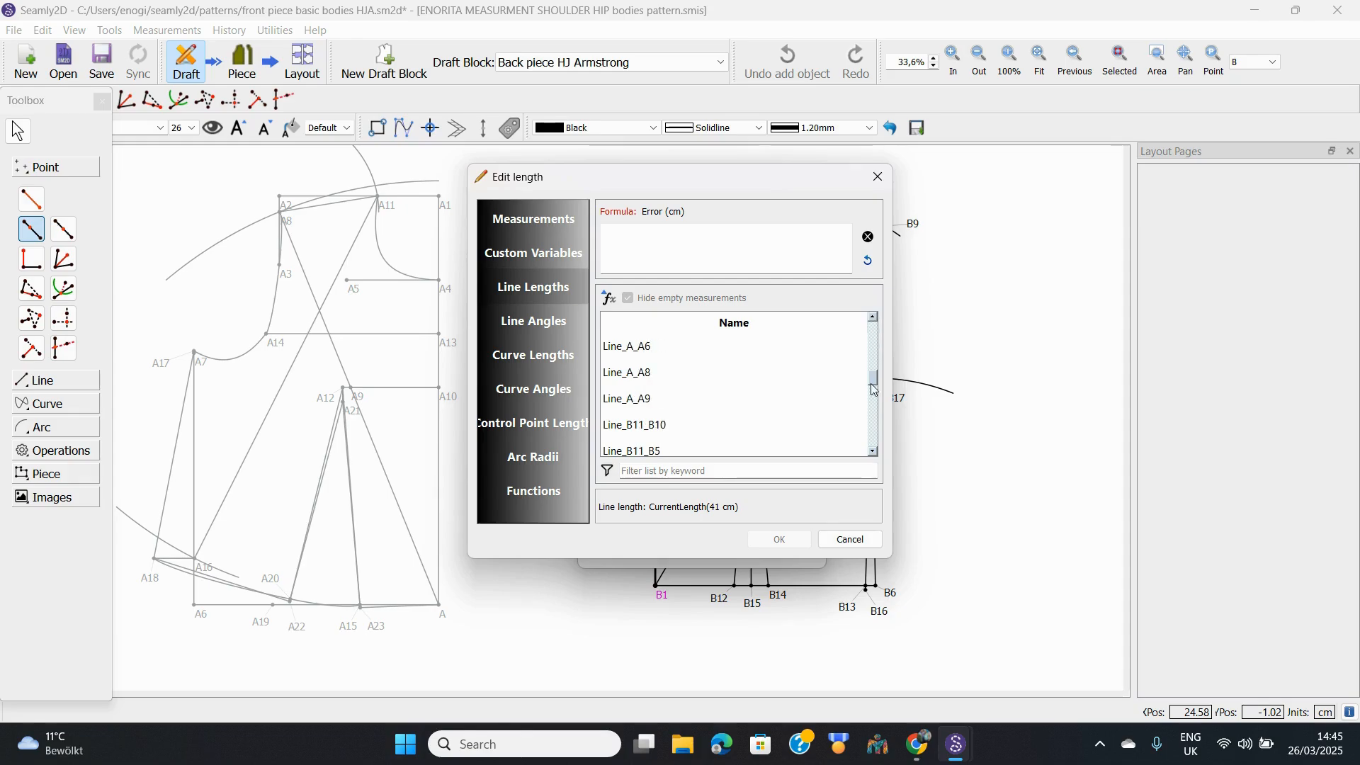
pyautogui.scroll(-10, 874, 454)
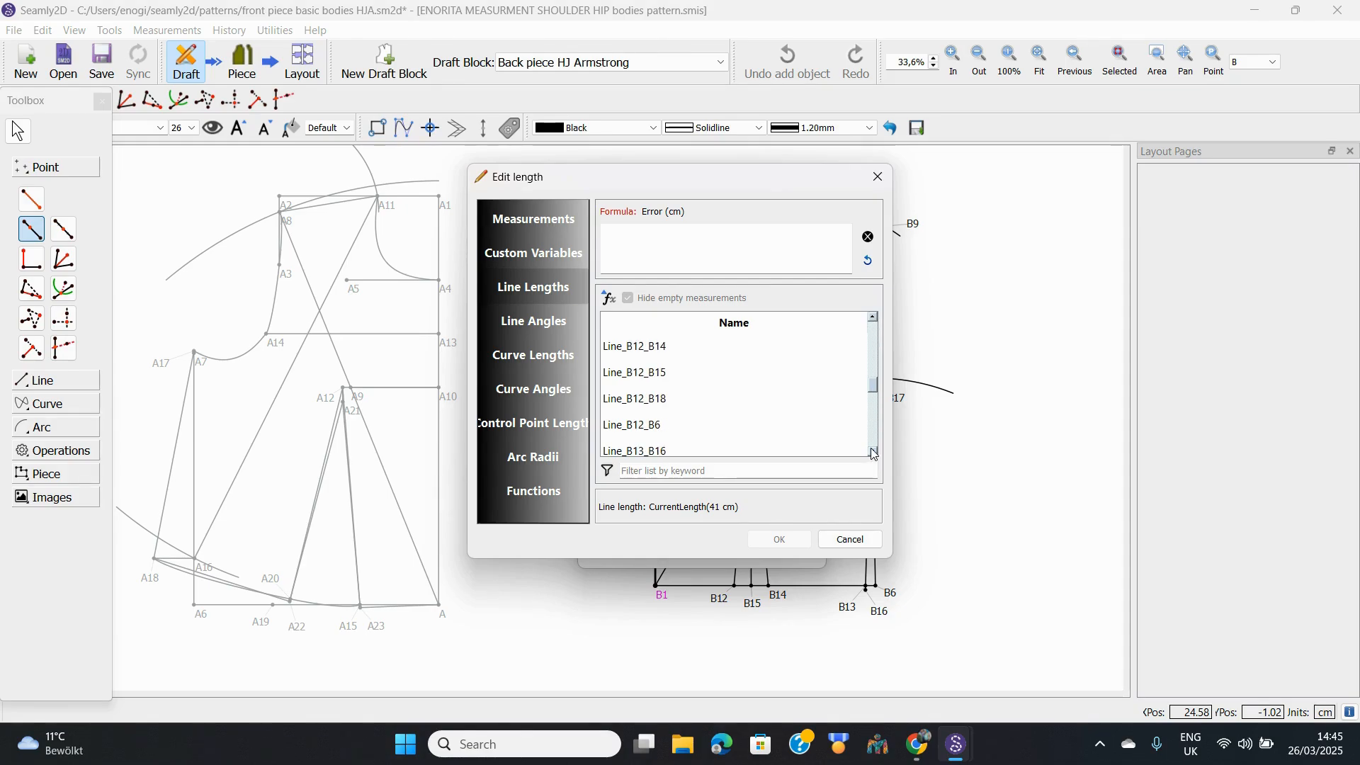
pyautogui.scroll(-8, 874, 454)
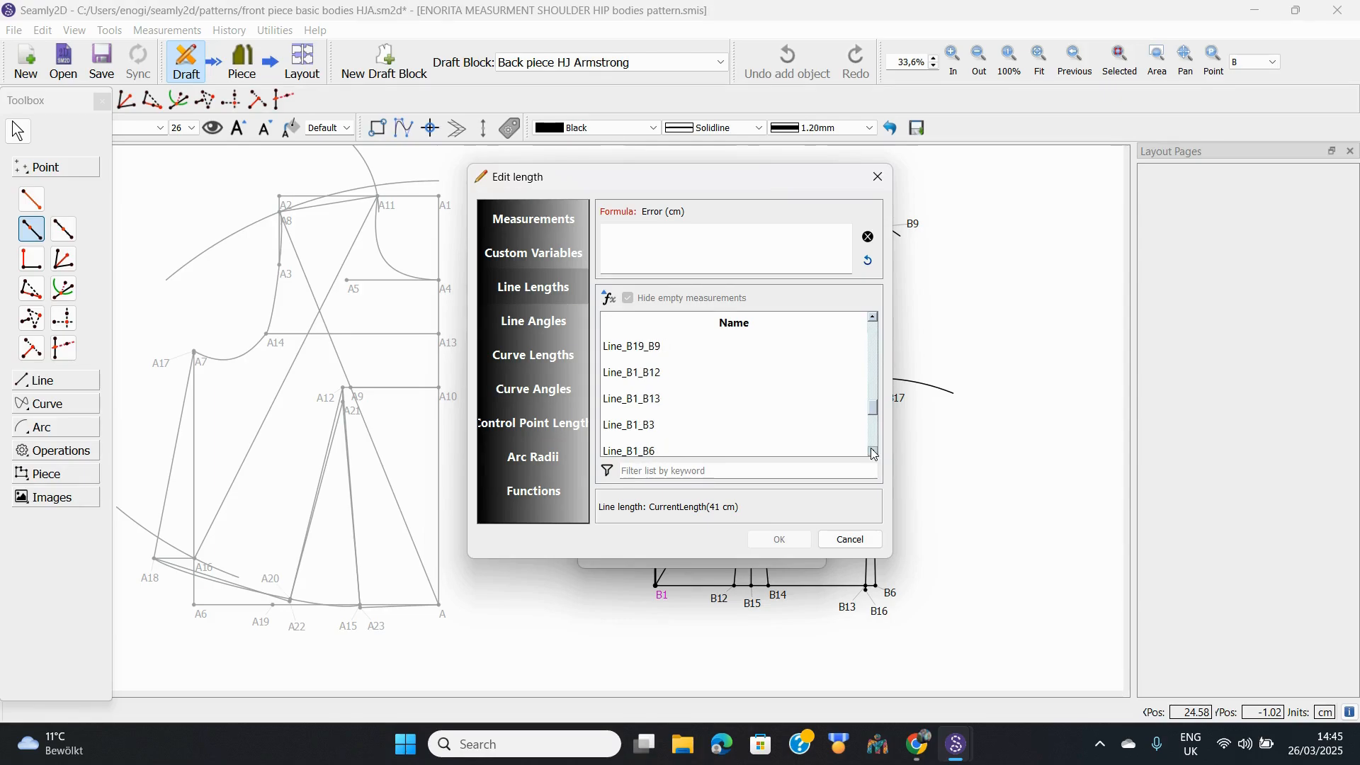
pyautogui.scroll(-1, 874, 454)
pyautogui.click(644, 381)
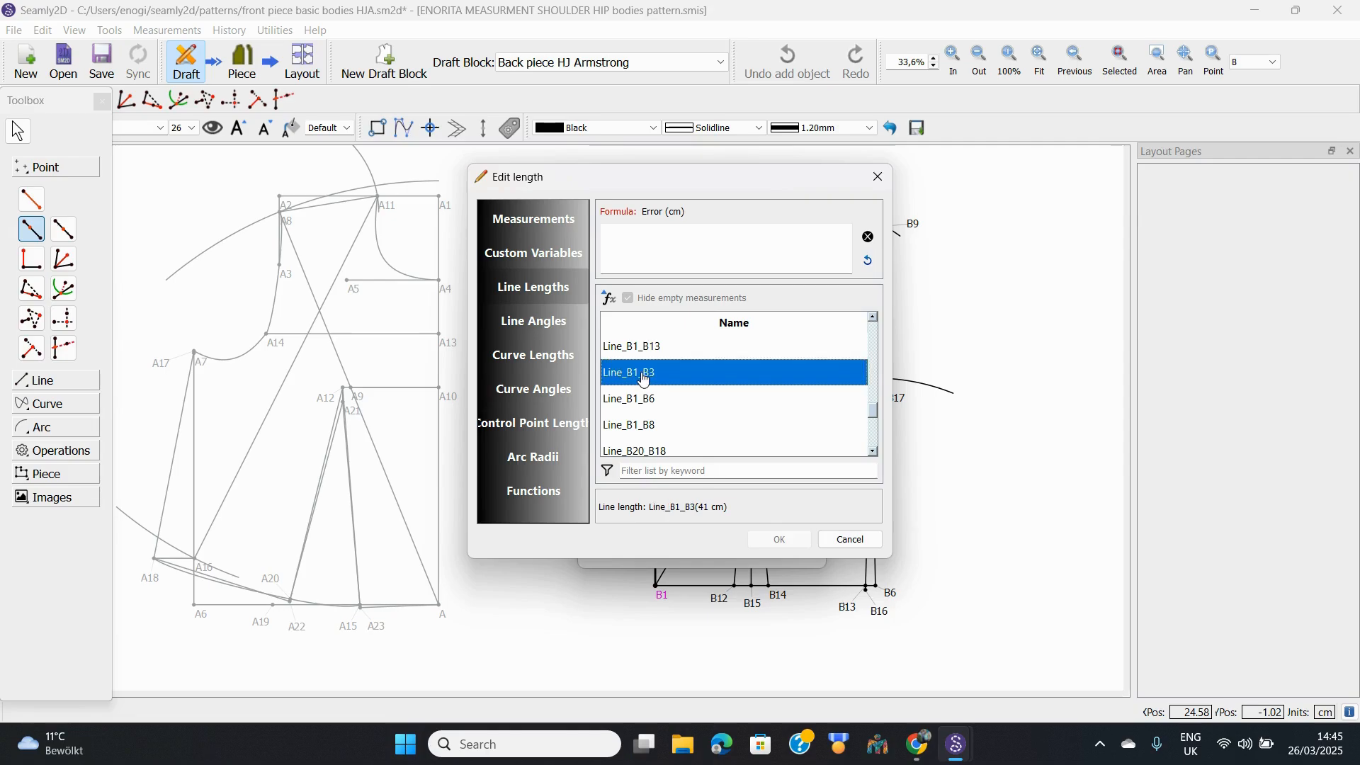
pyautogui.doubleClick(644, 381)
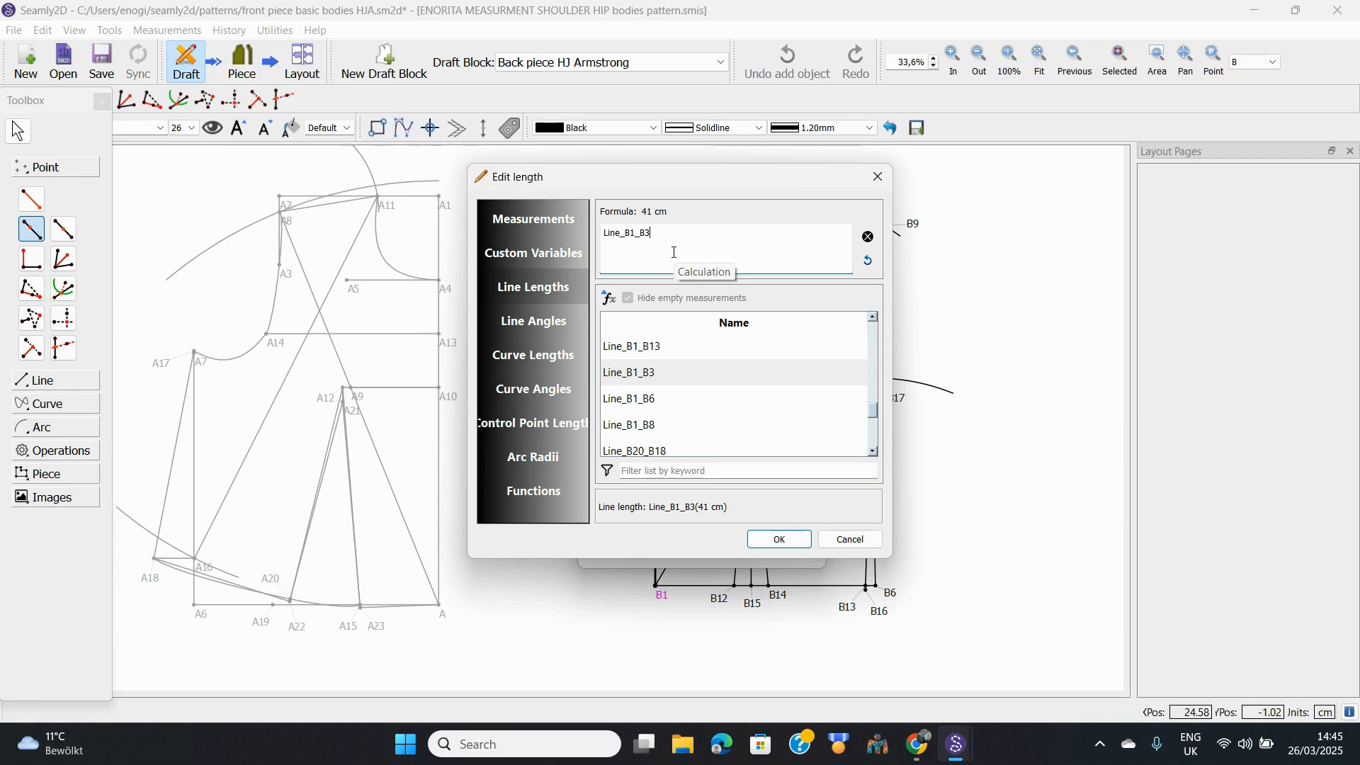
# Step: Switch the keyboard layout to English (United Kingdom) German and create the point with the length formula Line_B1_B3/4
pyautogui.write('&4')
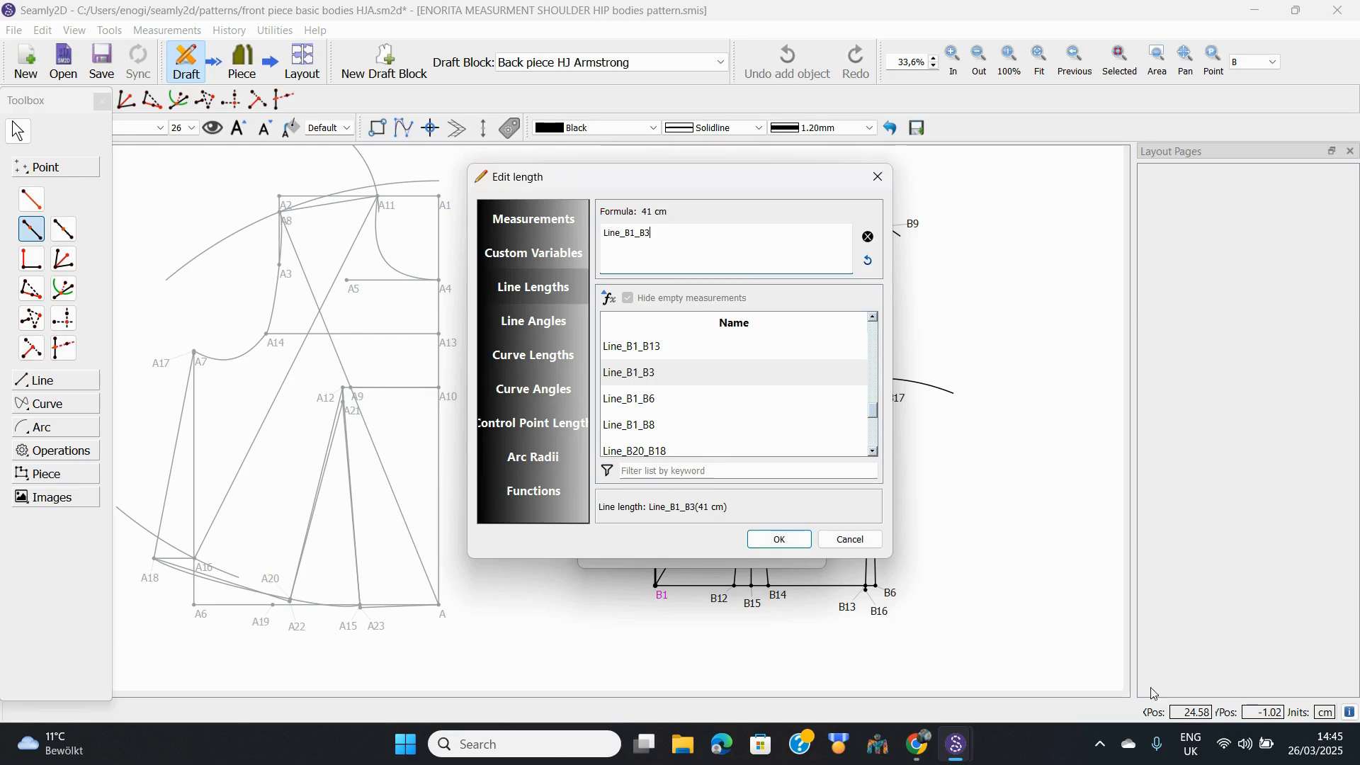
pyautogui.click(1194, 747)
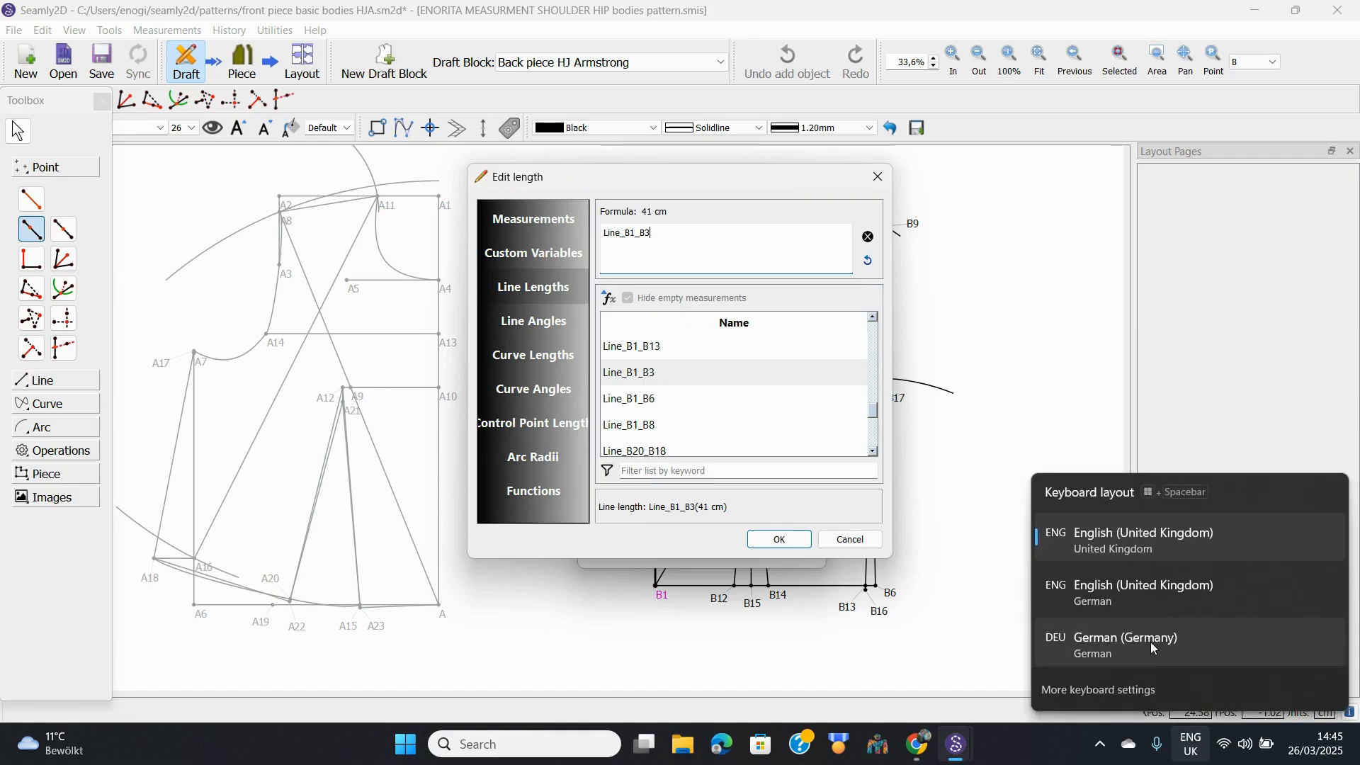
pyautogui.click(1146, 601)
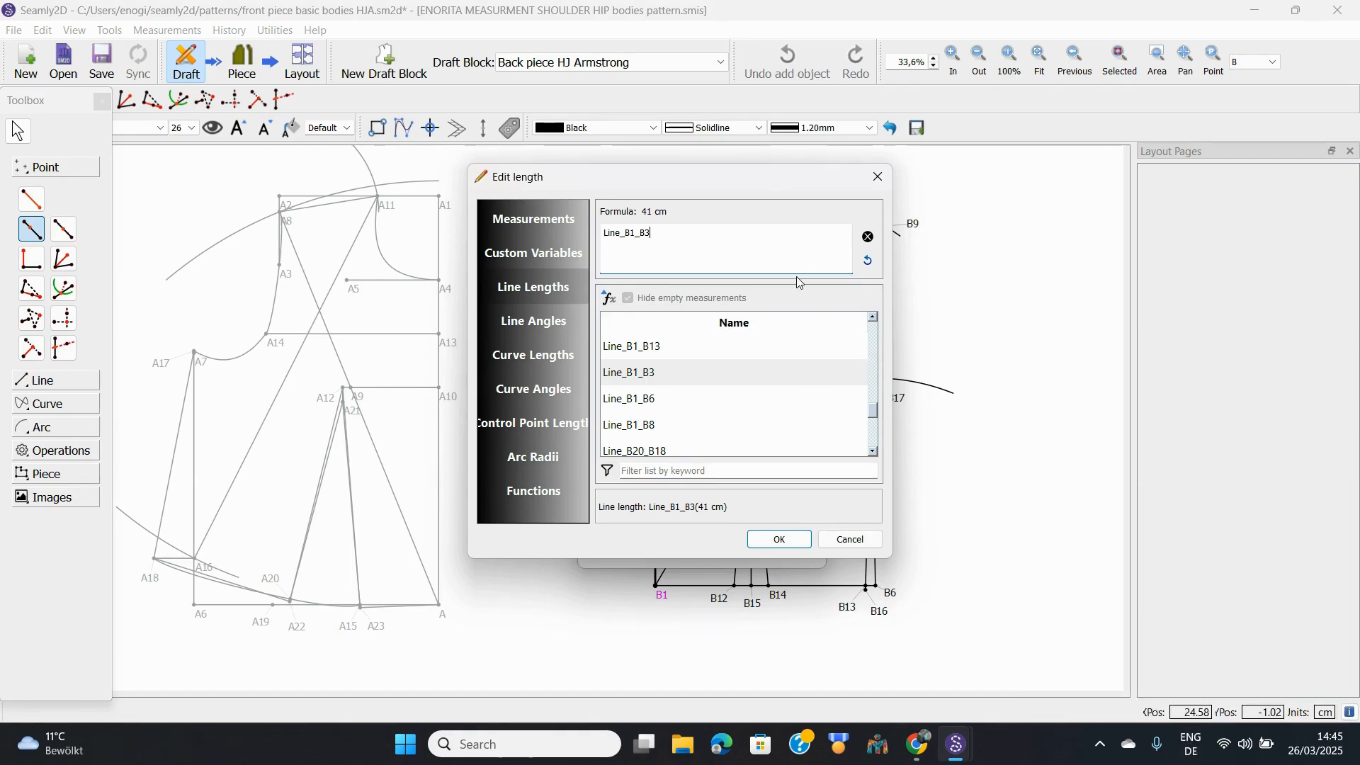
pyautogui.write('4')
pyautogui.click(780, 539)
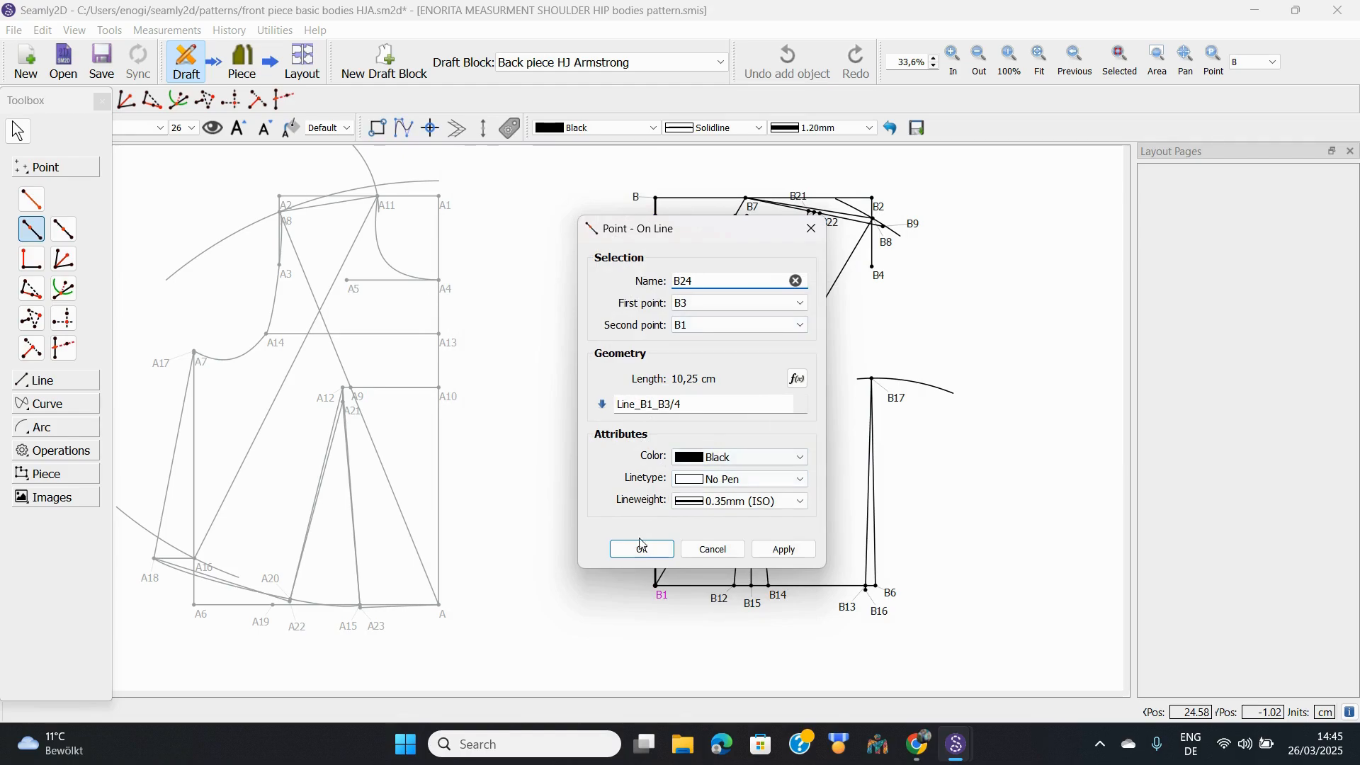
pyautogui.click(642, 551)
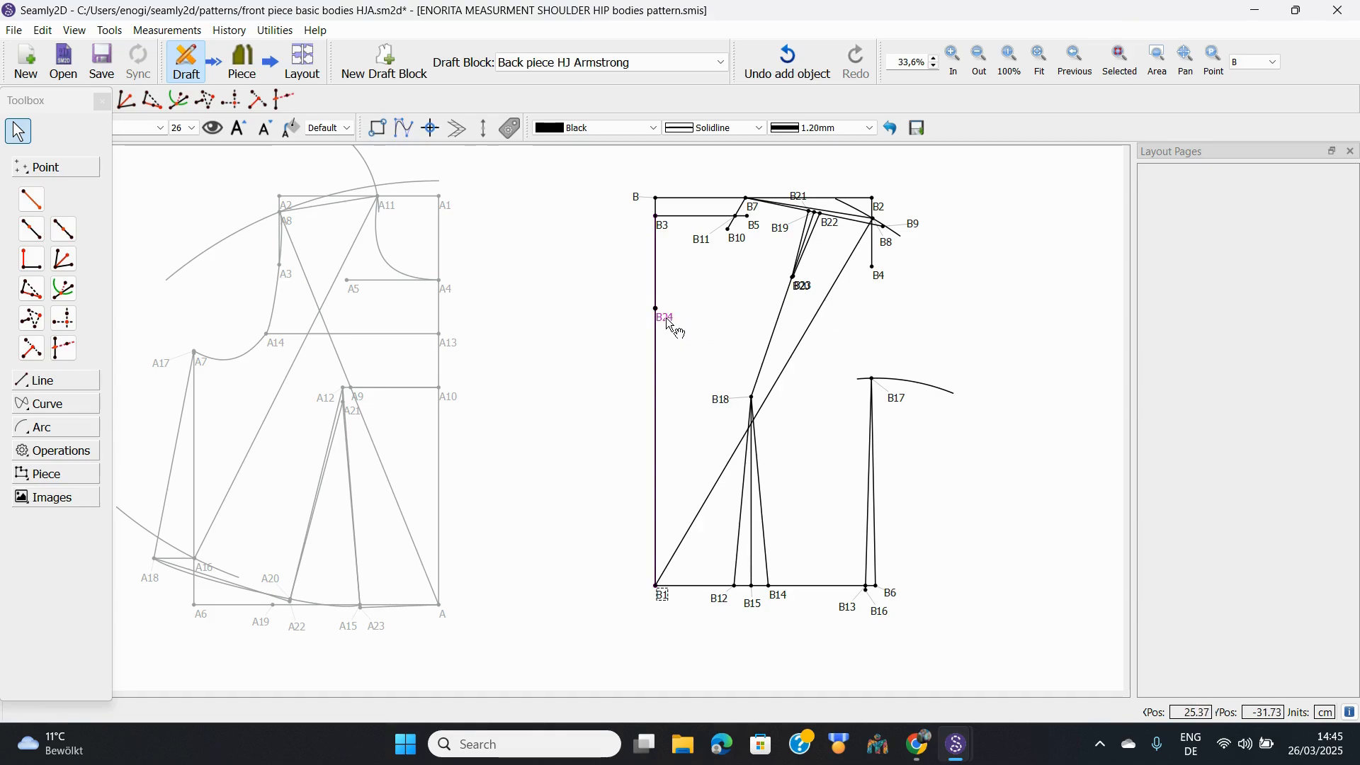
# Step: Start a length-and-angle point from B24 across toward the armhole side, with the length formula across_back_b/2
pyautogui.click(33, 204)
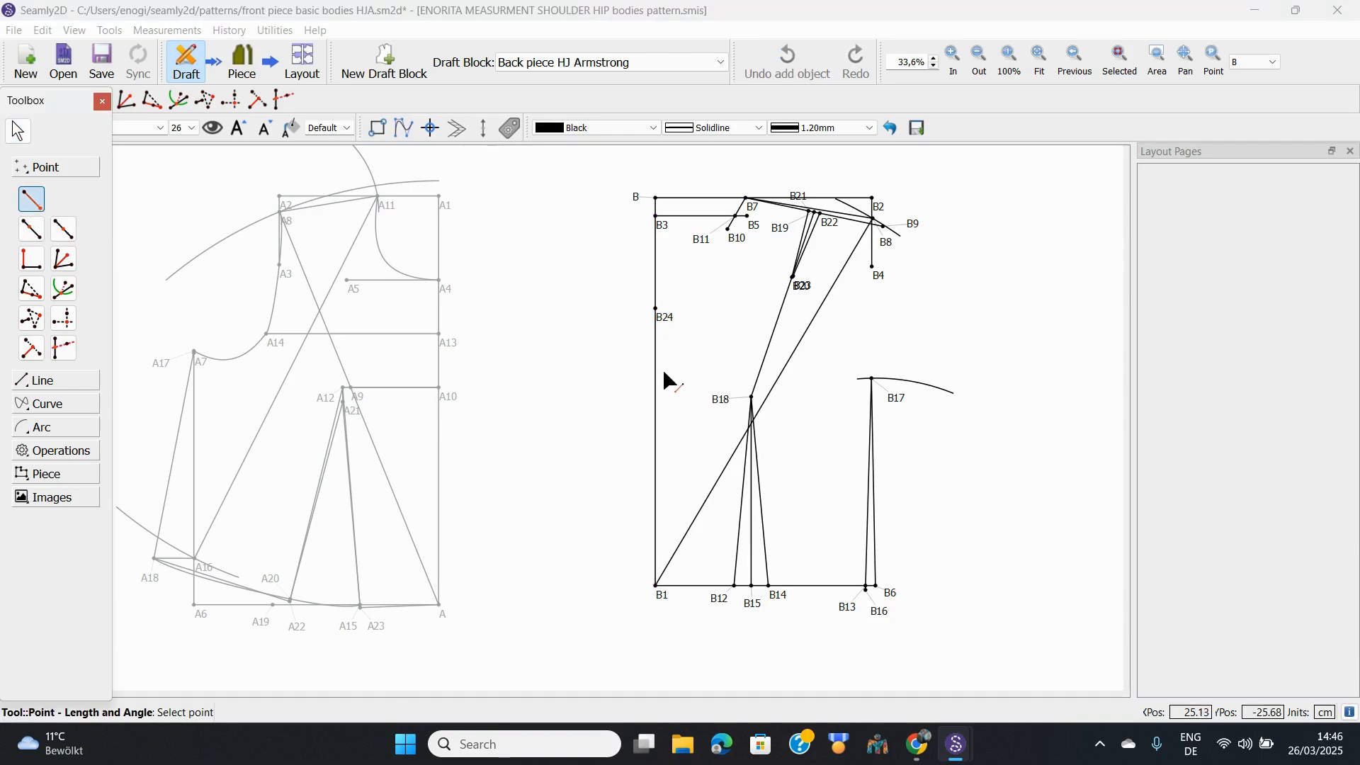
pyautogui.click(658, 311)
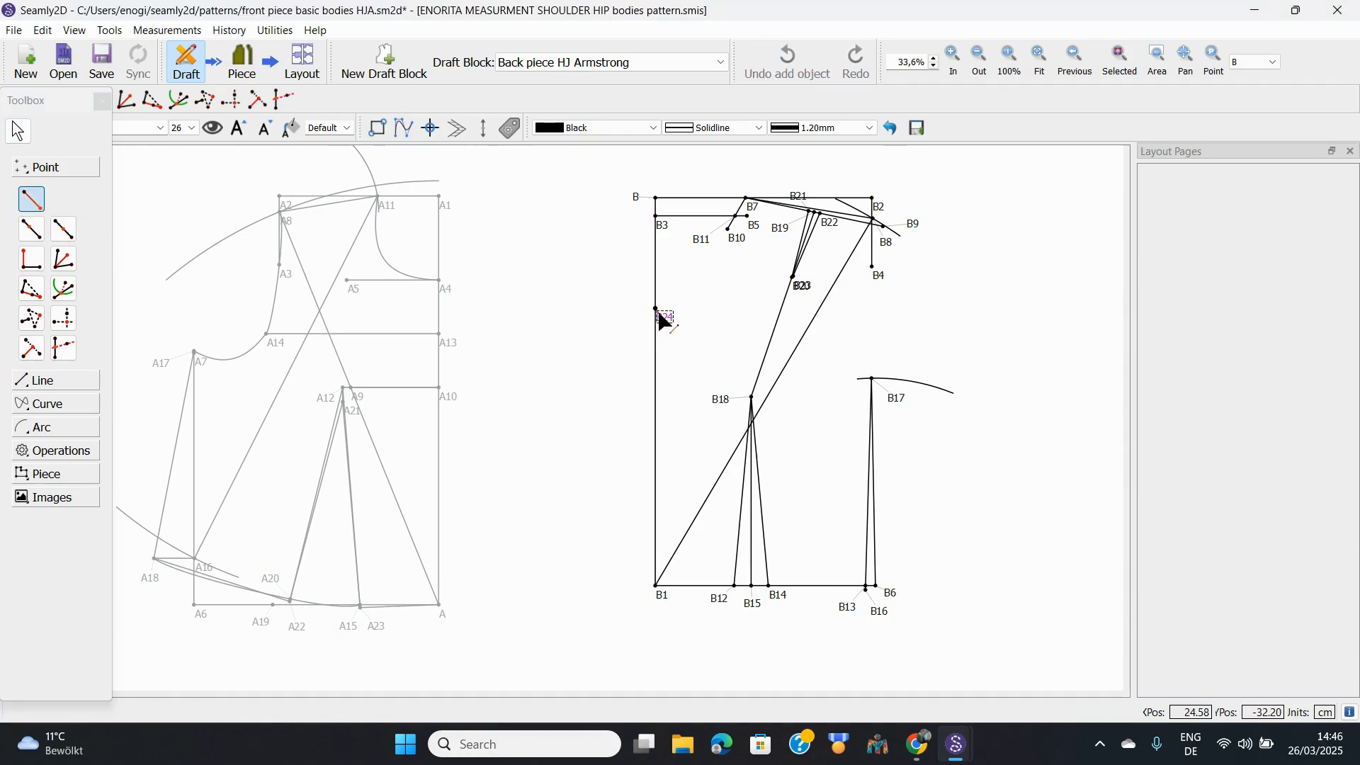
pyautogui.click(858, 308)
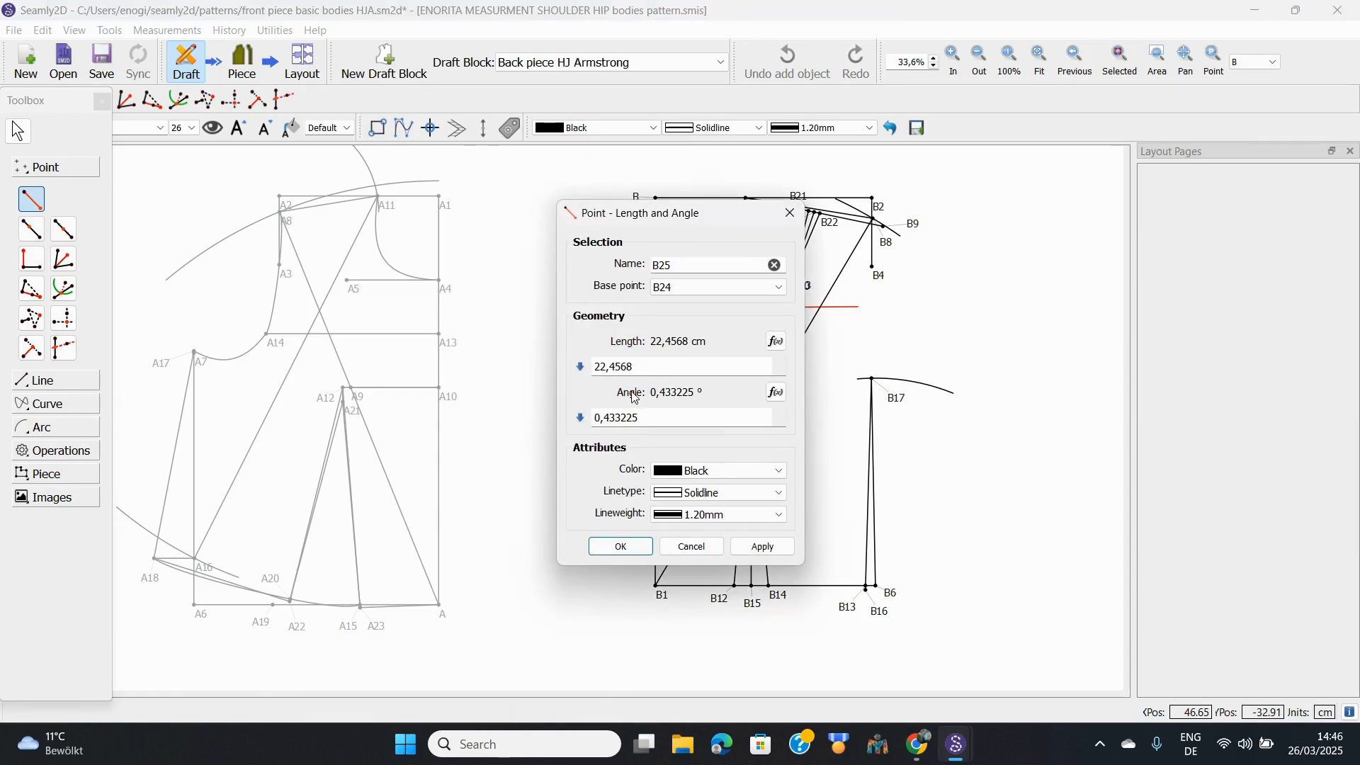
pyautogui.click(777, 343)
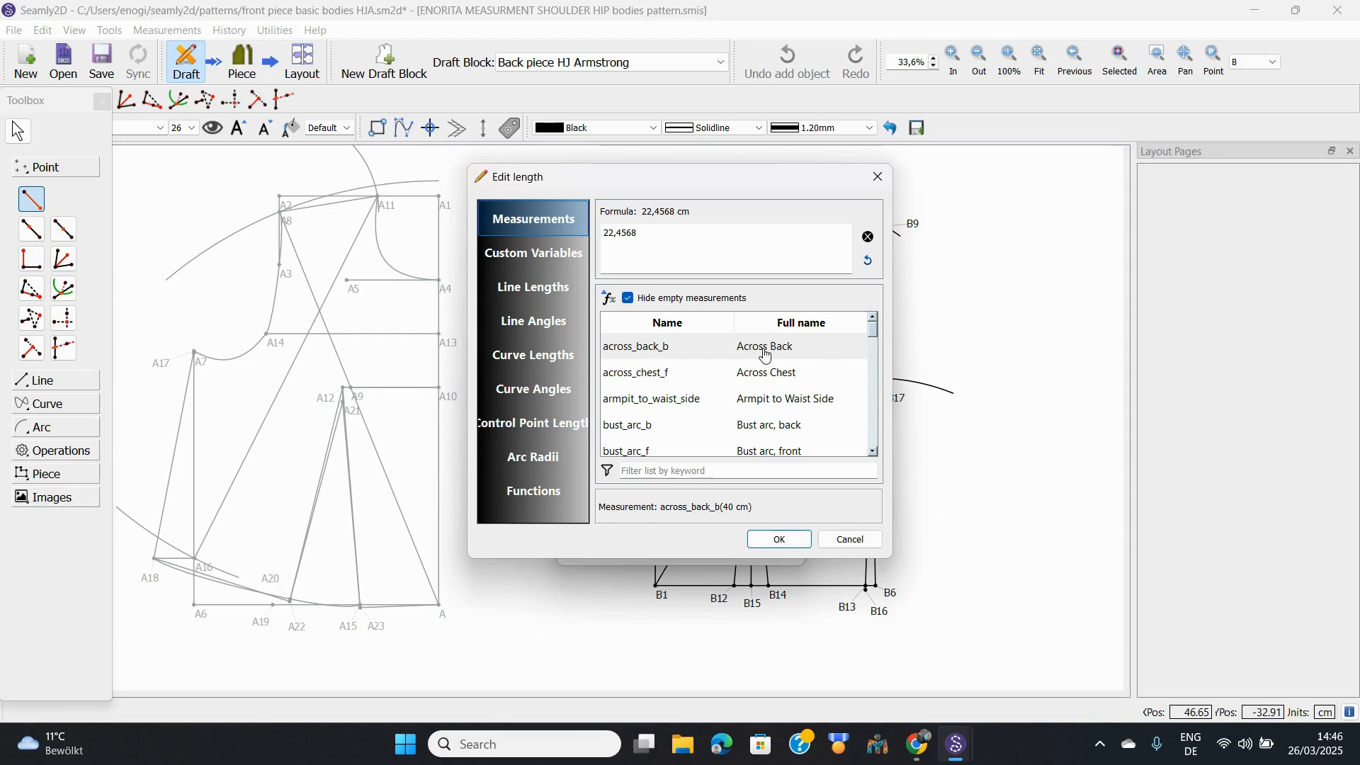
pyautogui.click(666, 358)
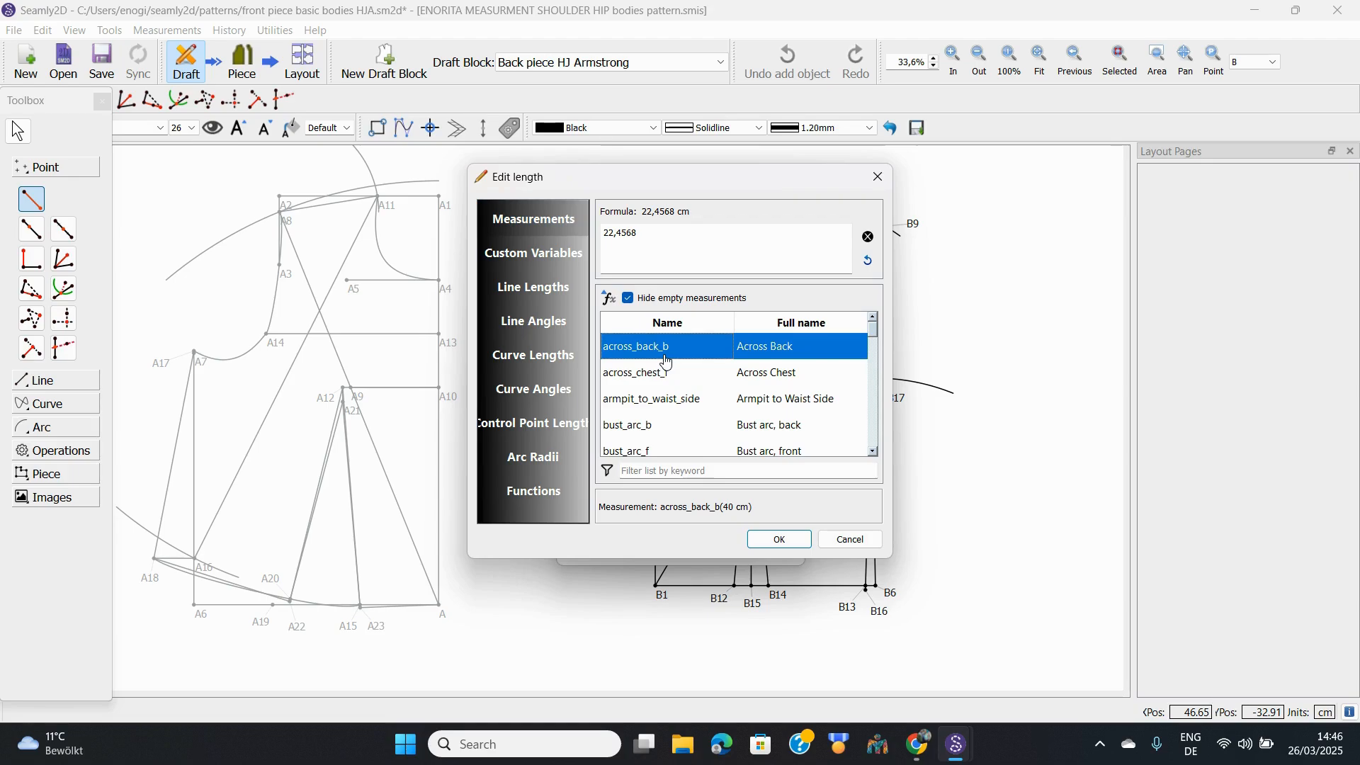
pyautogui.click(869, 238)
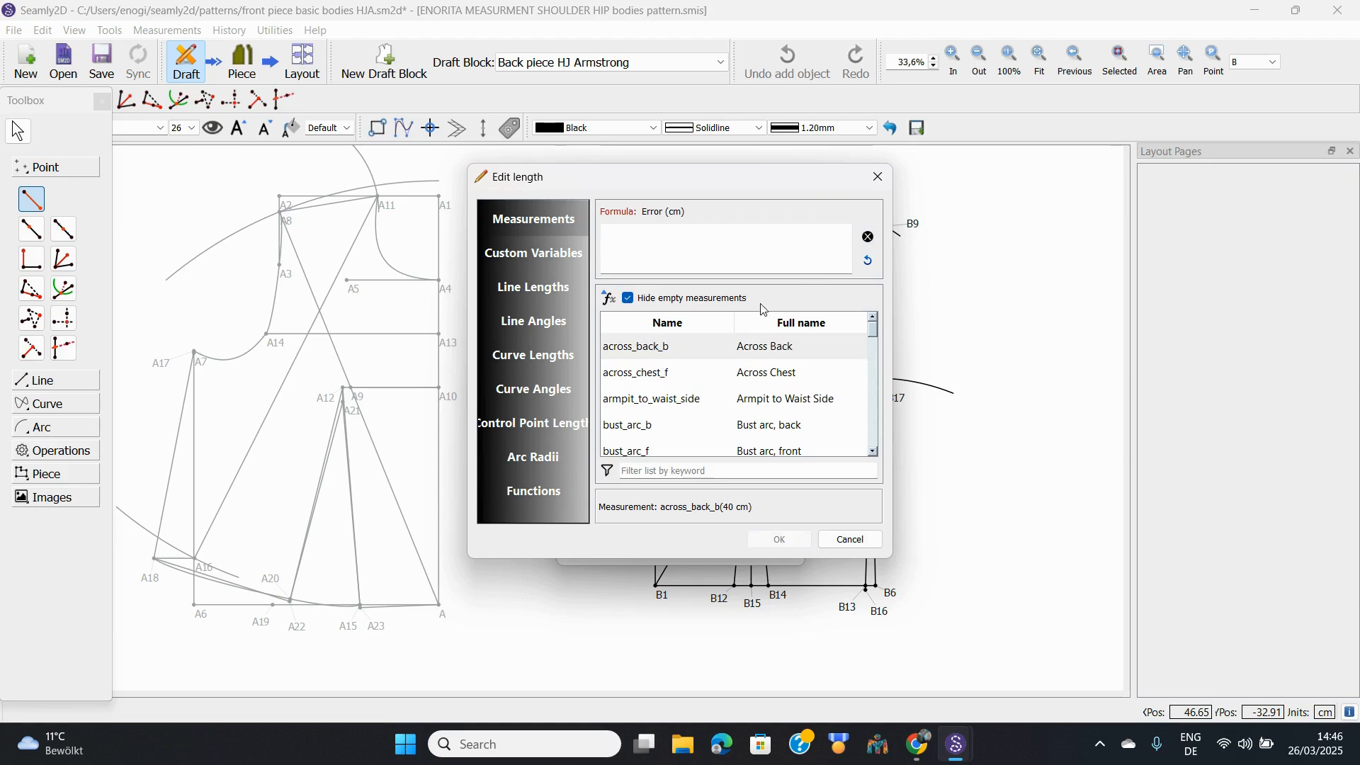
pyautogui.doubleClick(668, 352)
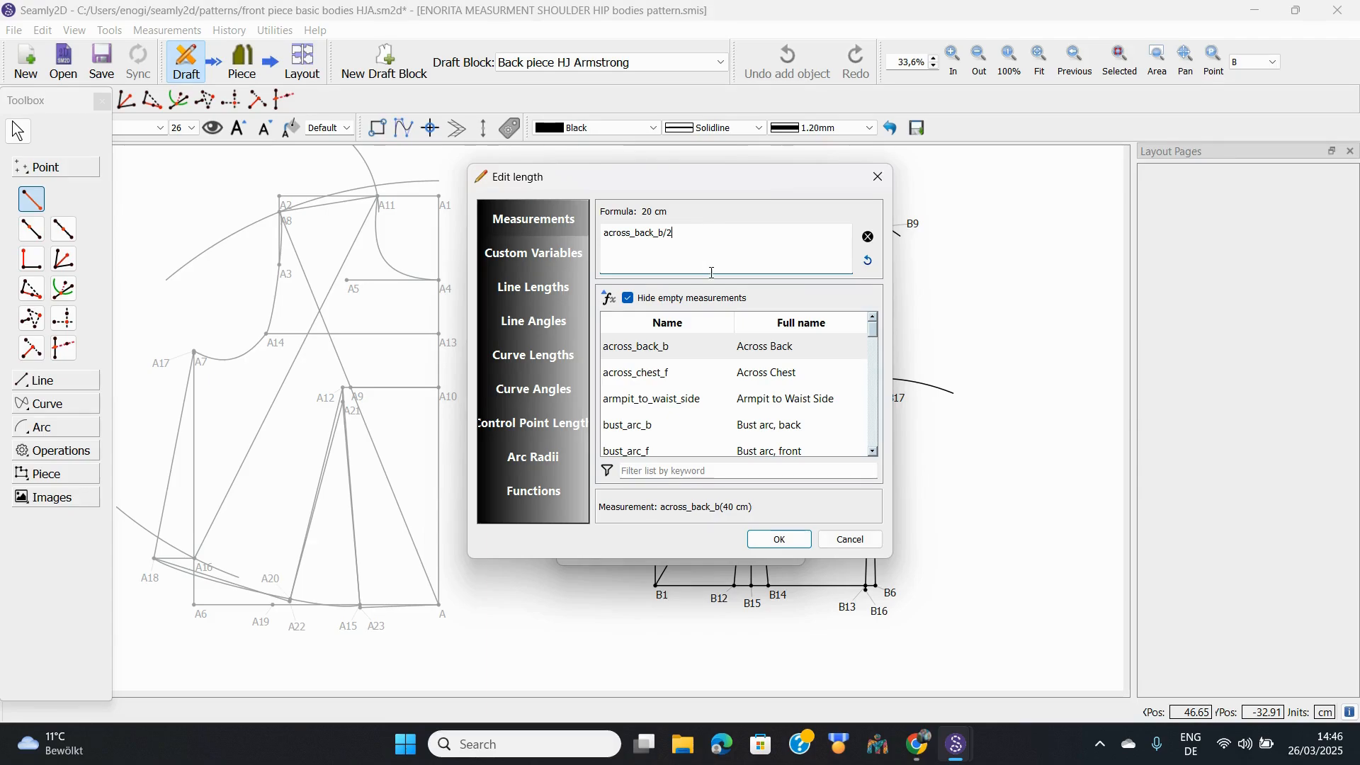
pyautogui.click(779, 538)
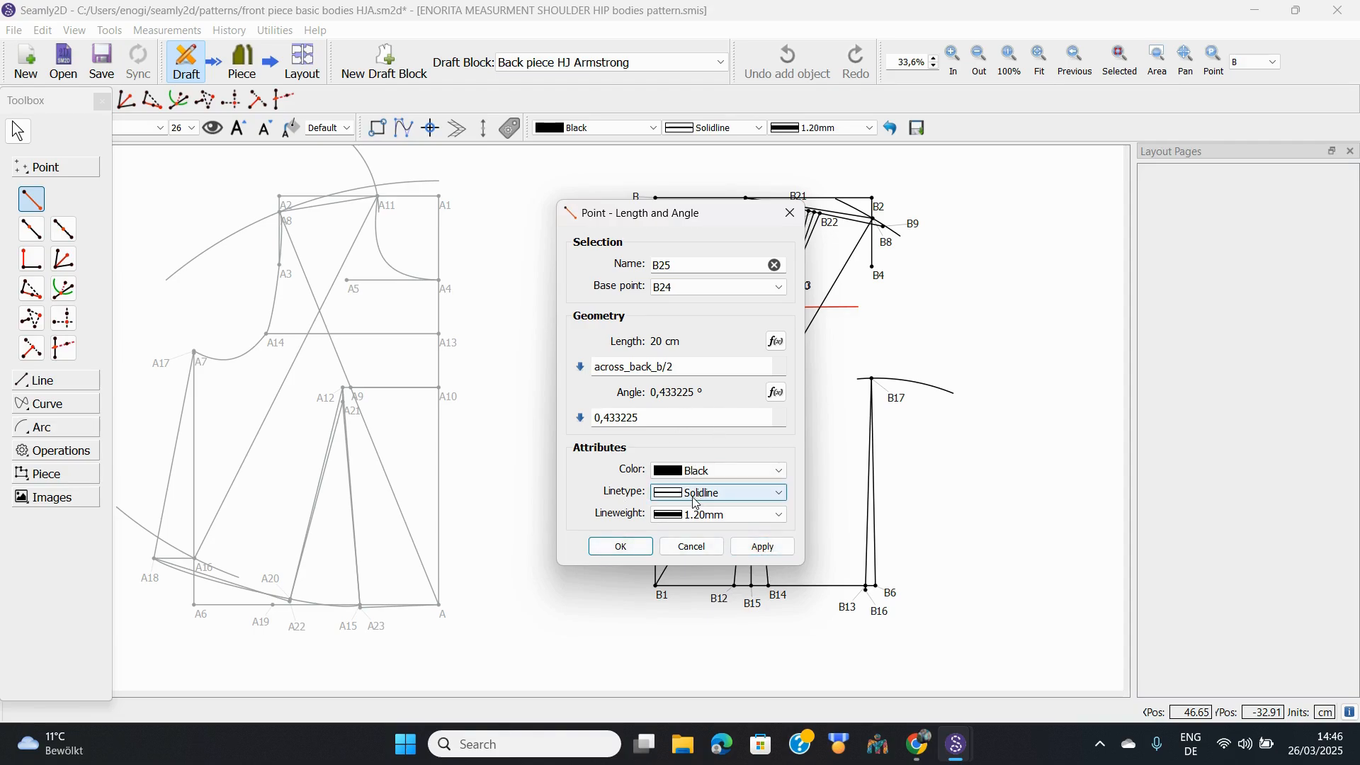
# Step: Edit the new point's angle so the across-back line from B24 runs horizontally, and create the point
pyautogui.click(644, 420)
pyautogui.press('BackSpace')
pyautogui.press('BackSpace')
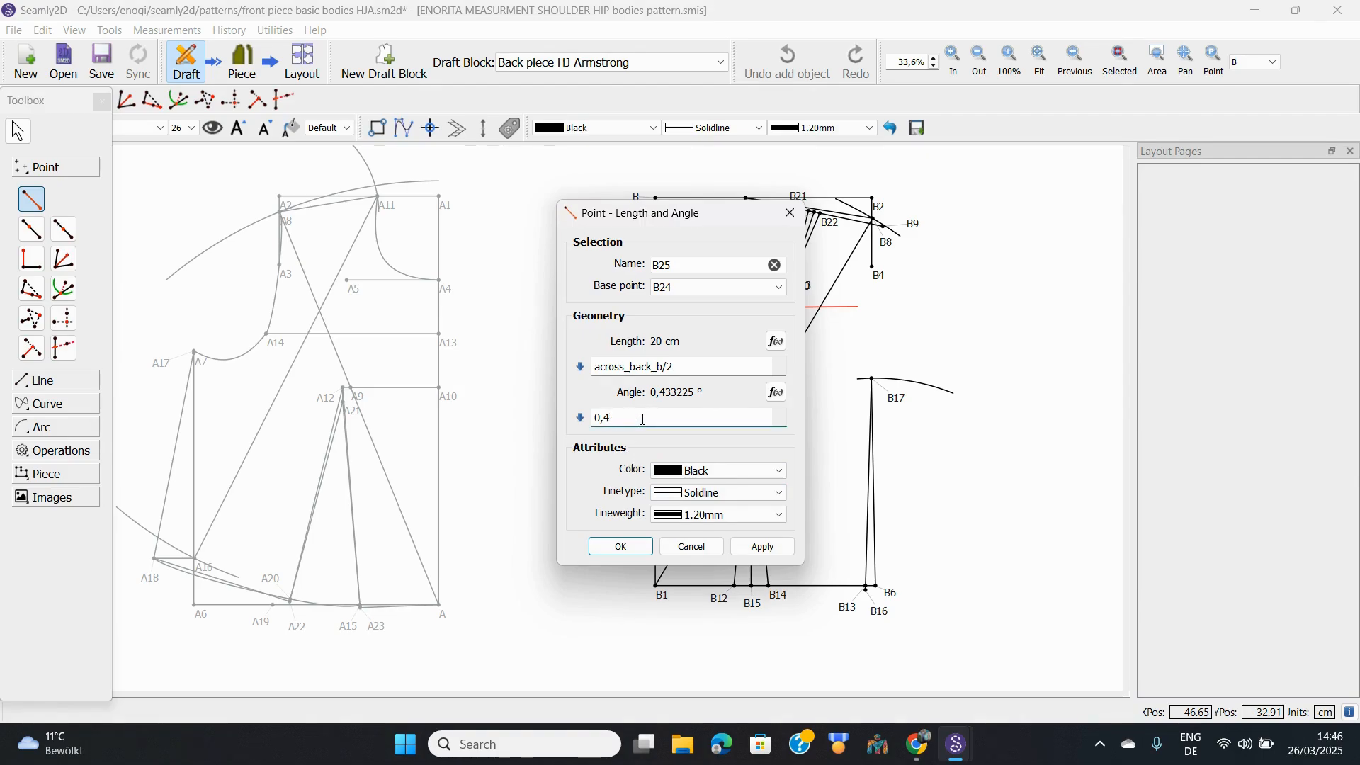
pyautogui.click(622, 546)
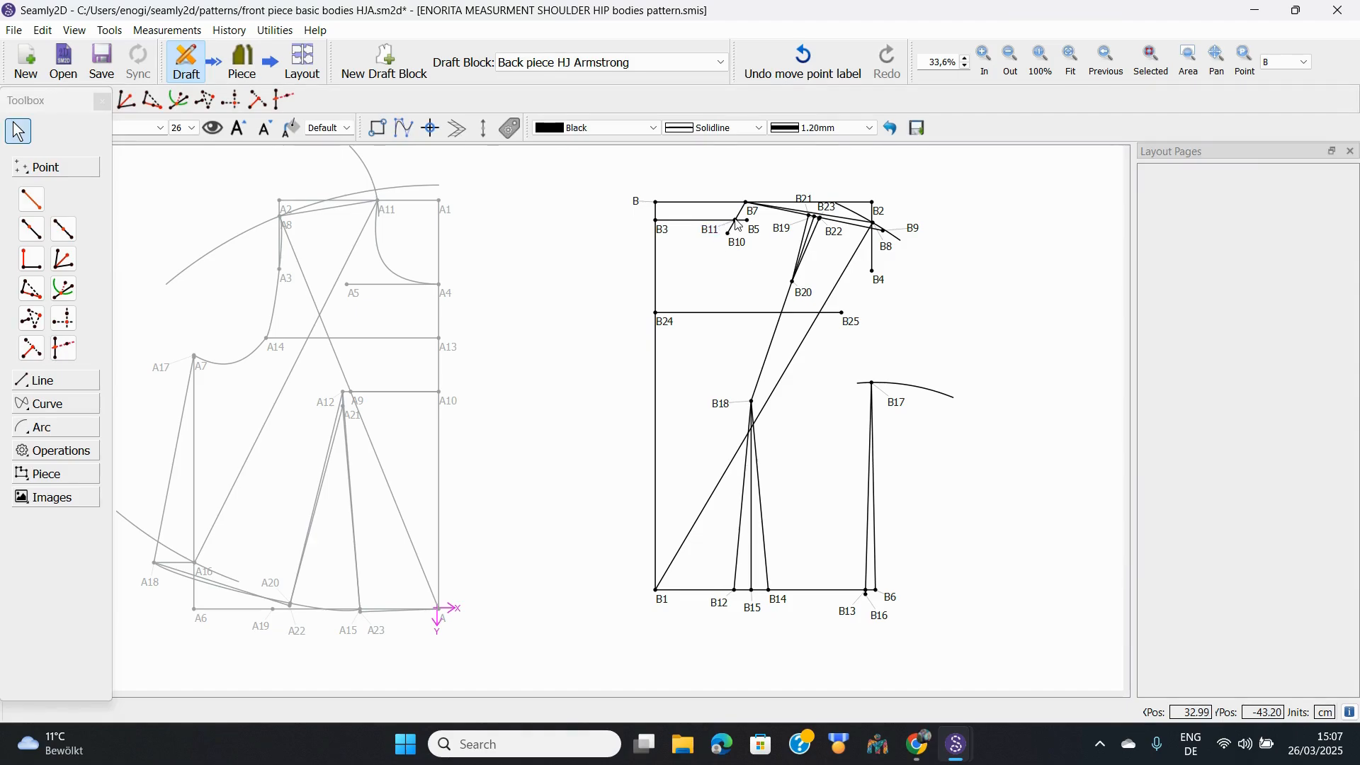
# Step: Start a length-and-angle point from B11, aimed diagonally up toward line B–B7 at an angle of about 130°
pyautogui.moveTo(737, 225)
pyautogui.click(31, 199)
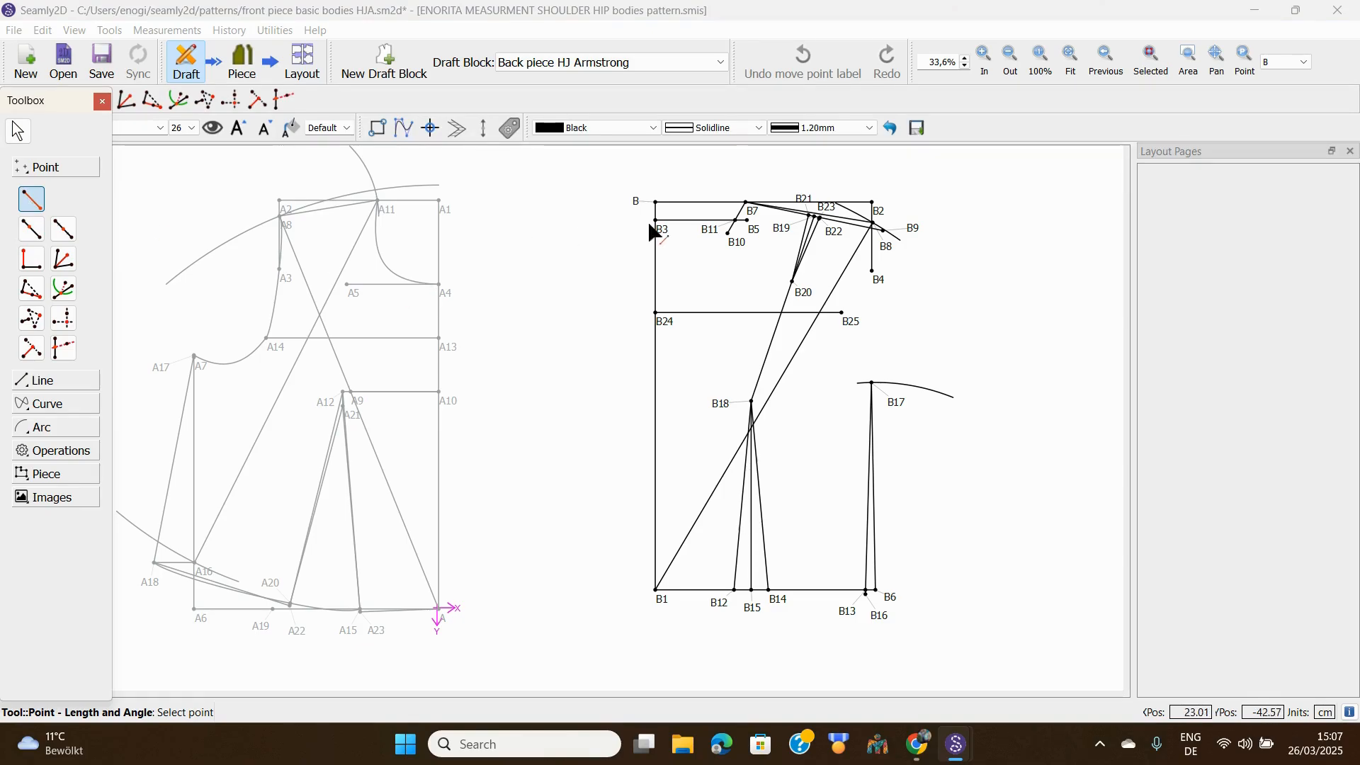
pyautogui.click(715, 228)
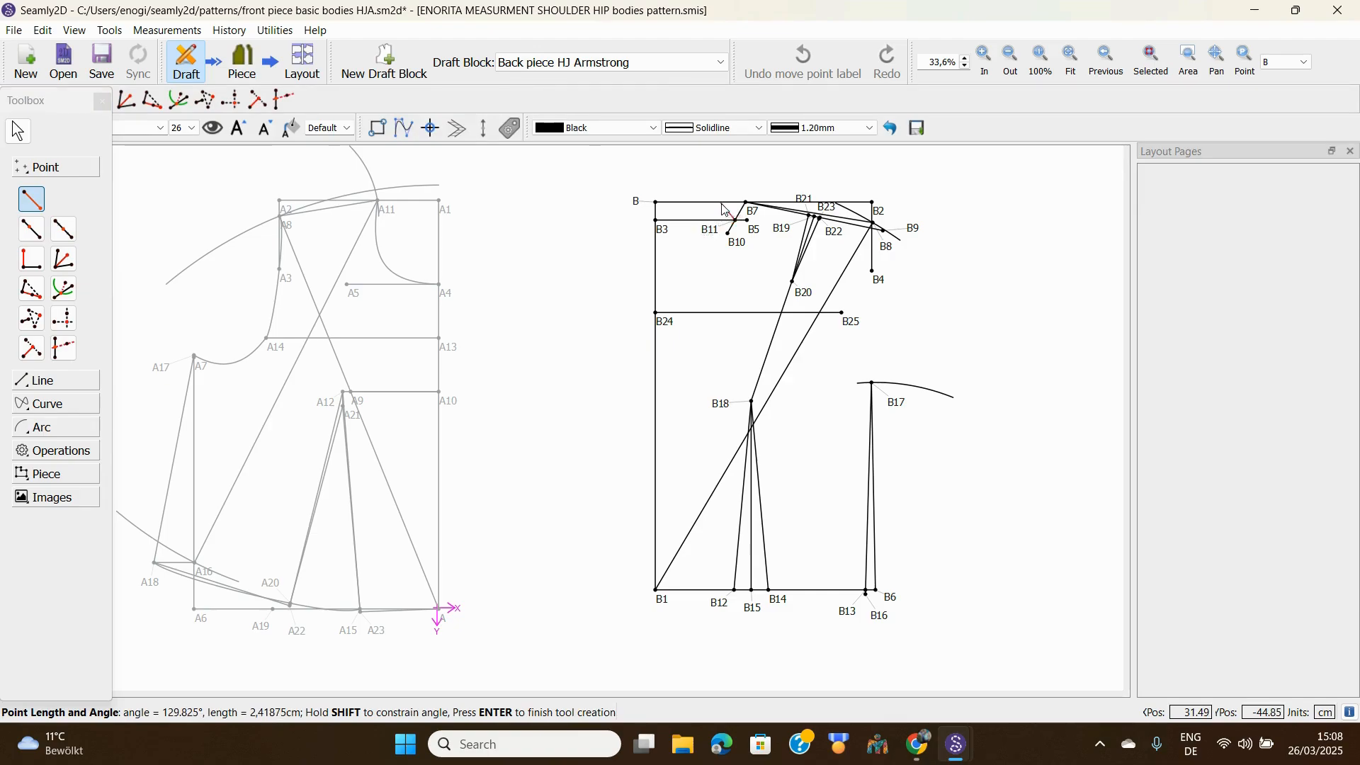
pyautogui.click(724, 210)
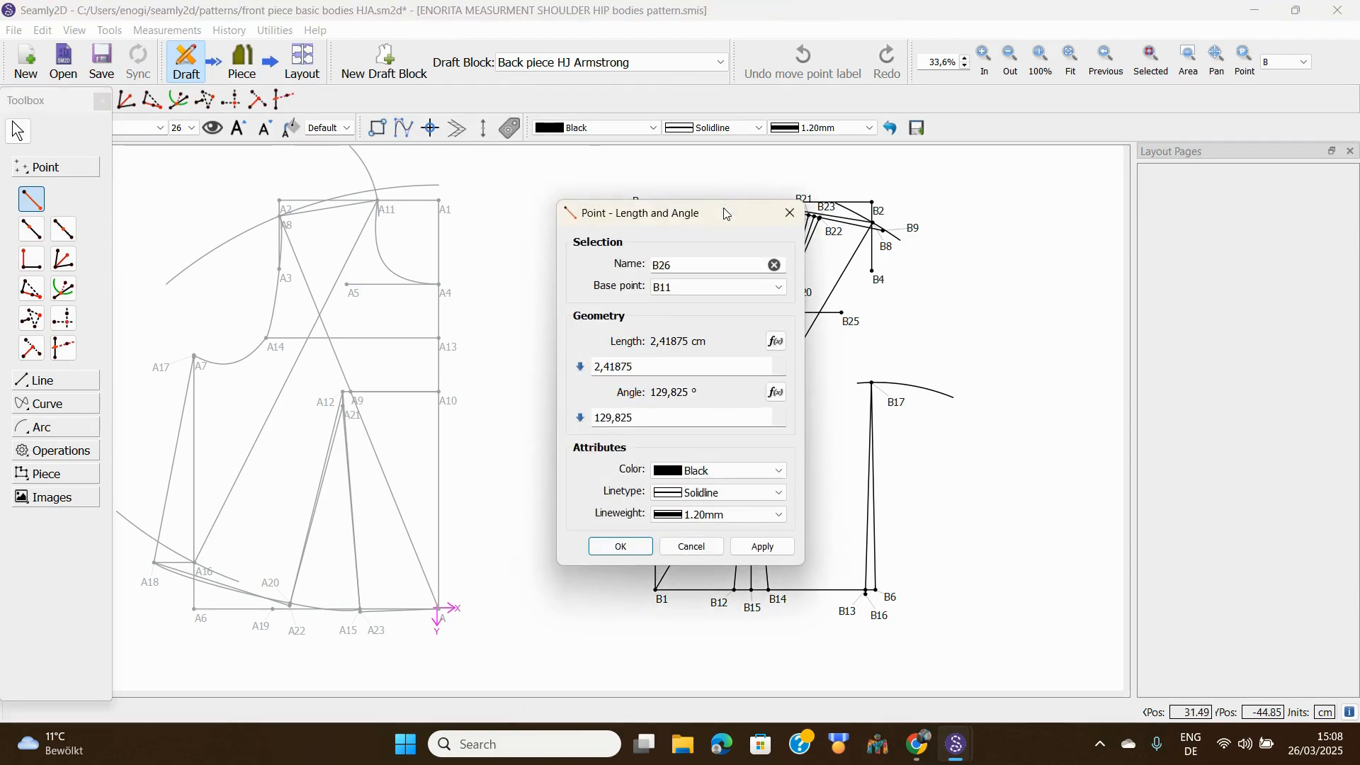
# Step: Set the length of the point from B11 to 0,95 cm, create it and move its label down clear of the lines
pyautogui.click(640, 366)
pyautogui.press('BackSpace')
pyautogui.press('BackSpace')
pyautogui.press('BackSpace')
pyautogui.press('BackSpace')
pyautogui.press('BackSpace')
pyautogui.press('BackSpace')
pyautogui.press('BackSpace')
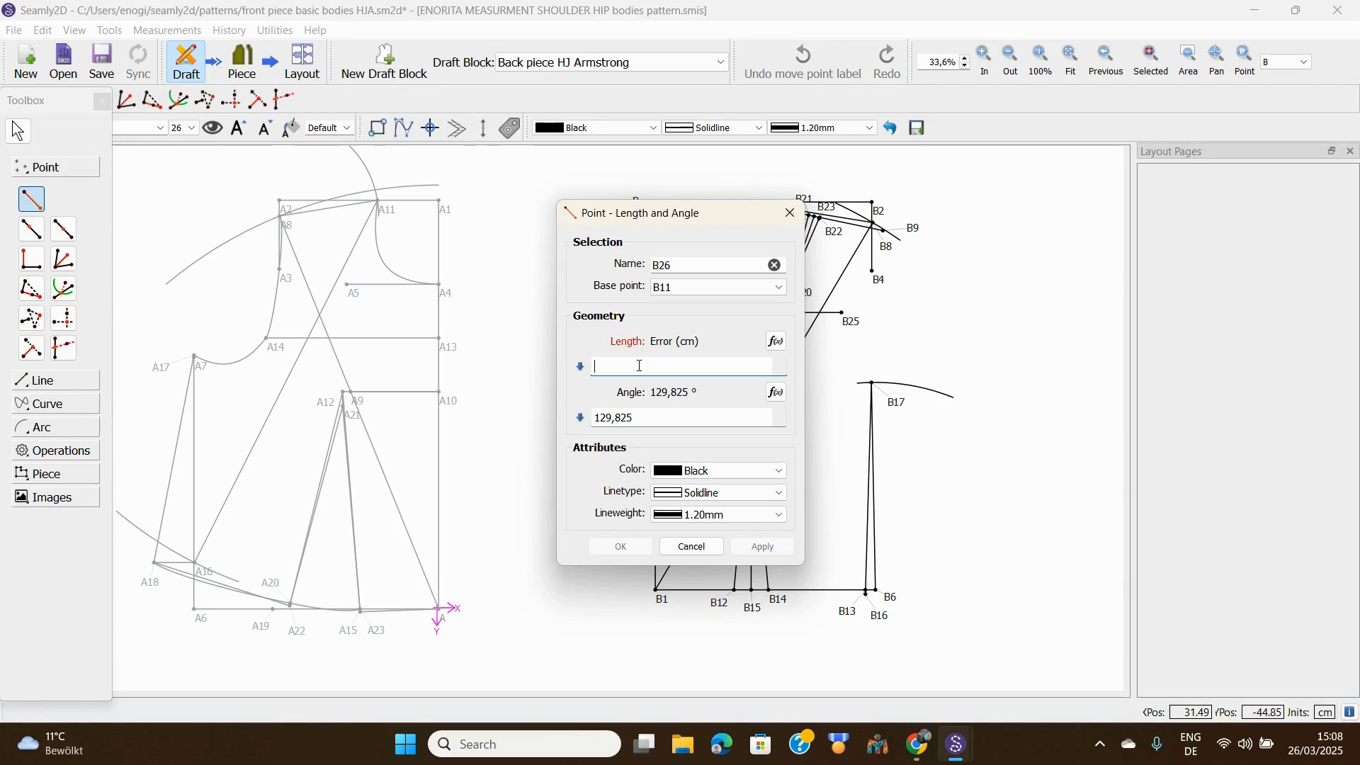
pyautogui.write('0')
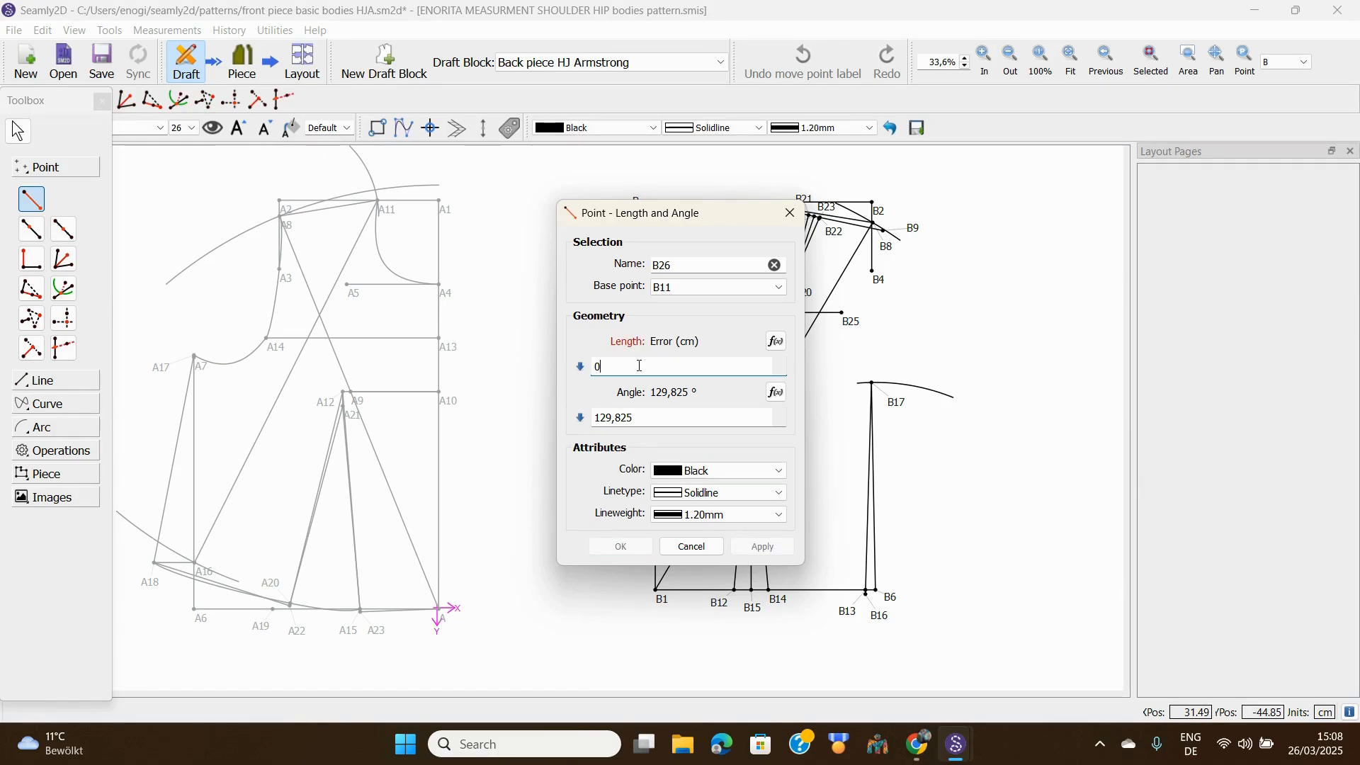
pyautogui.write(',')
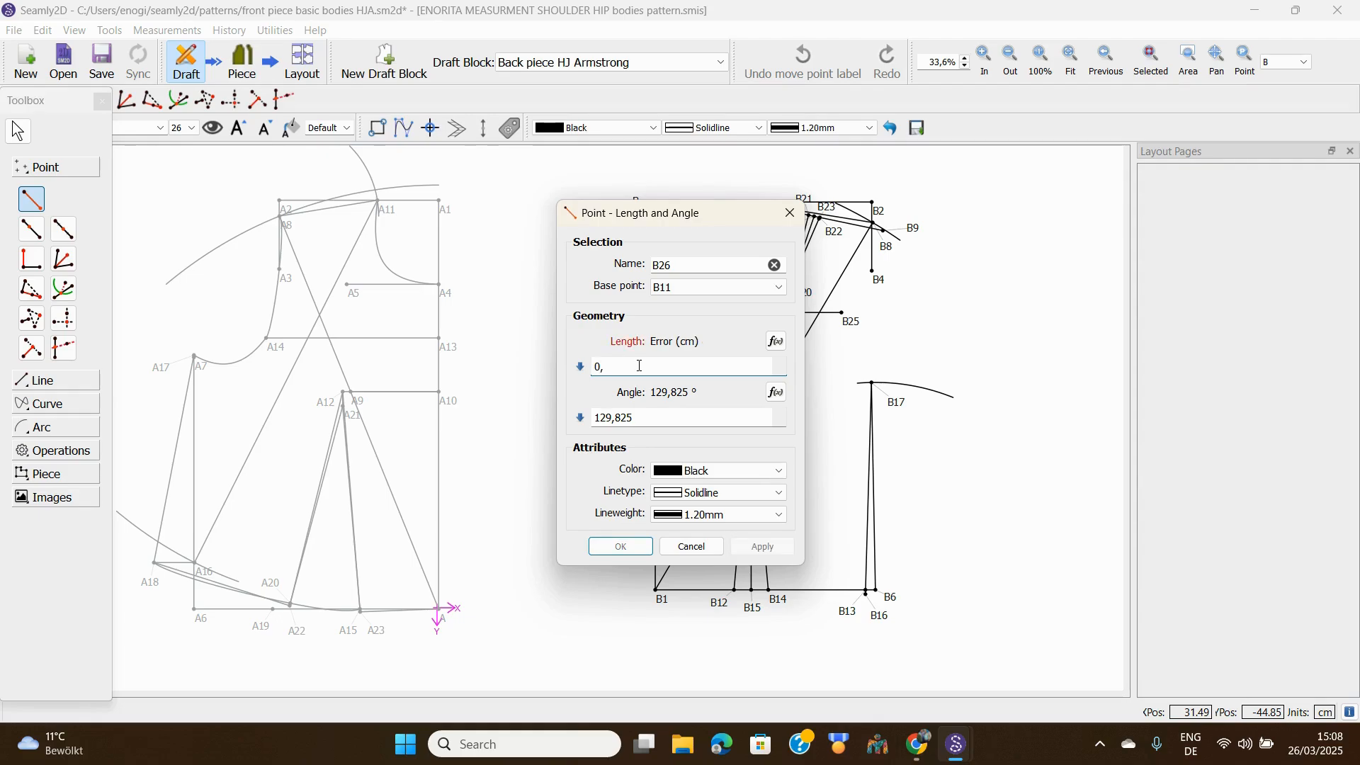
pyautogui.write('95')
pyautogui.click(620, 547)
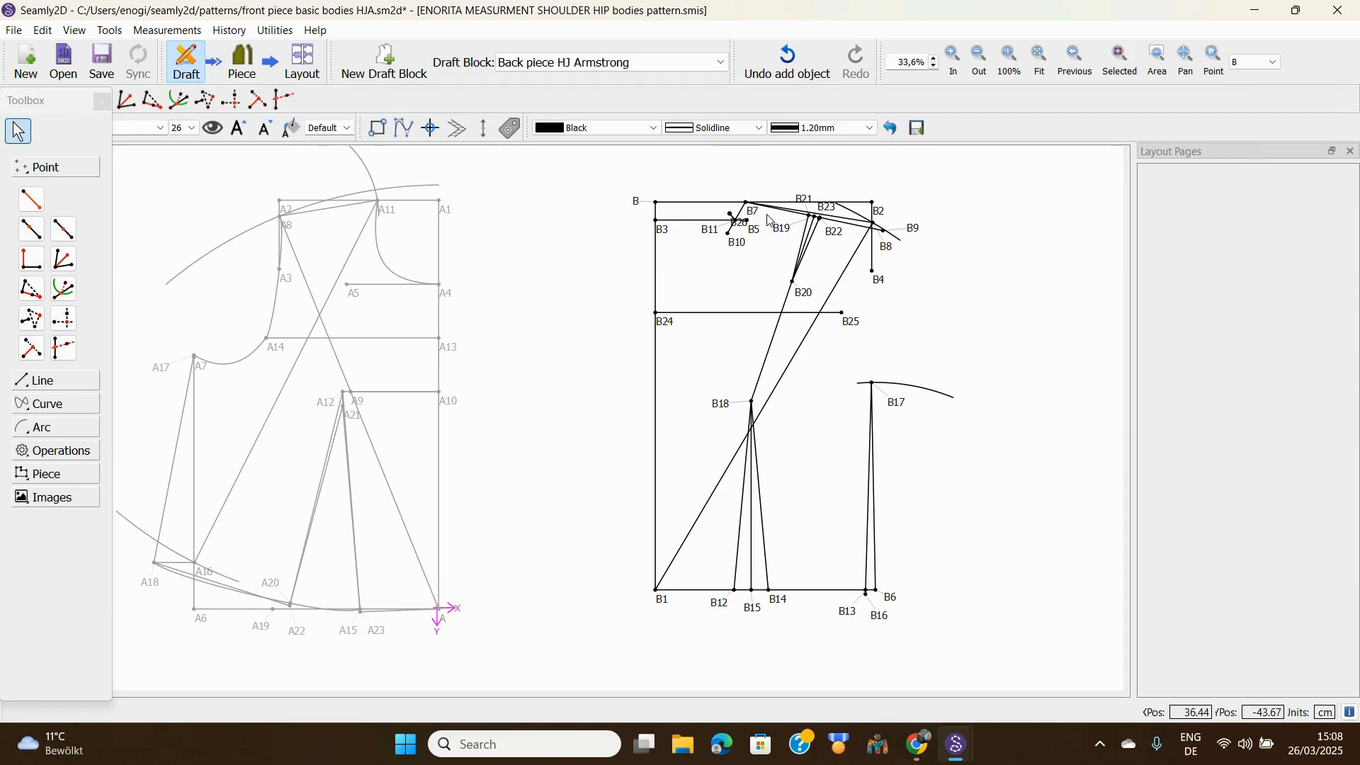
pyautogui.moveTo(743, 230)
pyautogui.mouseDown()
pyautogui.moveTo(731, 239)
pyautogui.moveTo(759, 251)
pyautogui.moveTo(740, 239)
pyautogui.mouseUp()
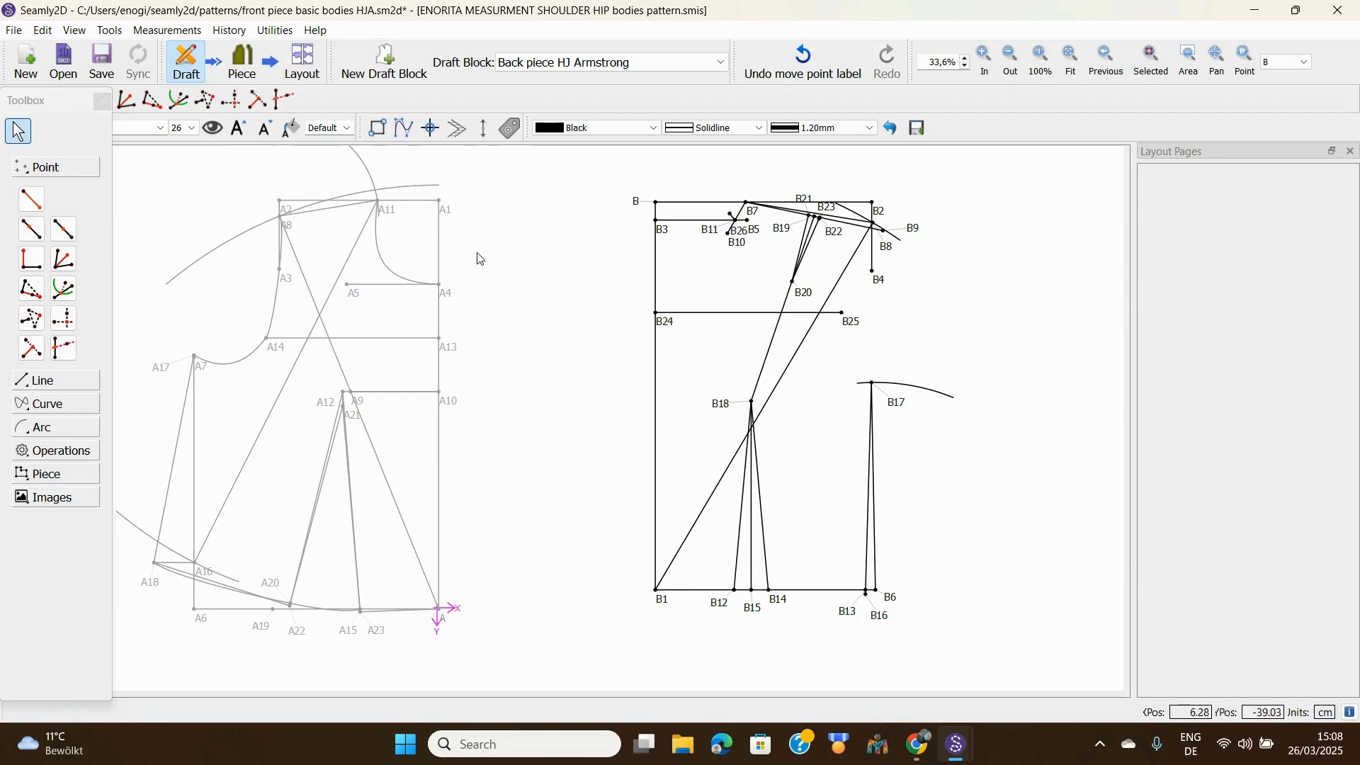
# Step: Draw the back neckline as a curved path from B3 through B26 to B7
pyautogui.click(48, 405)
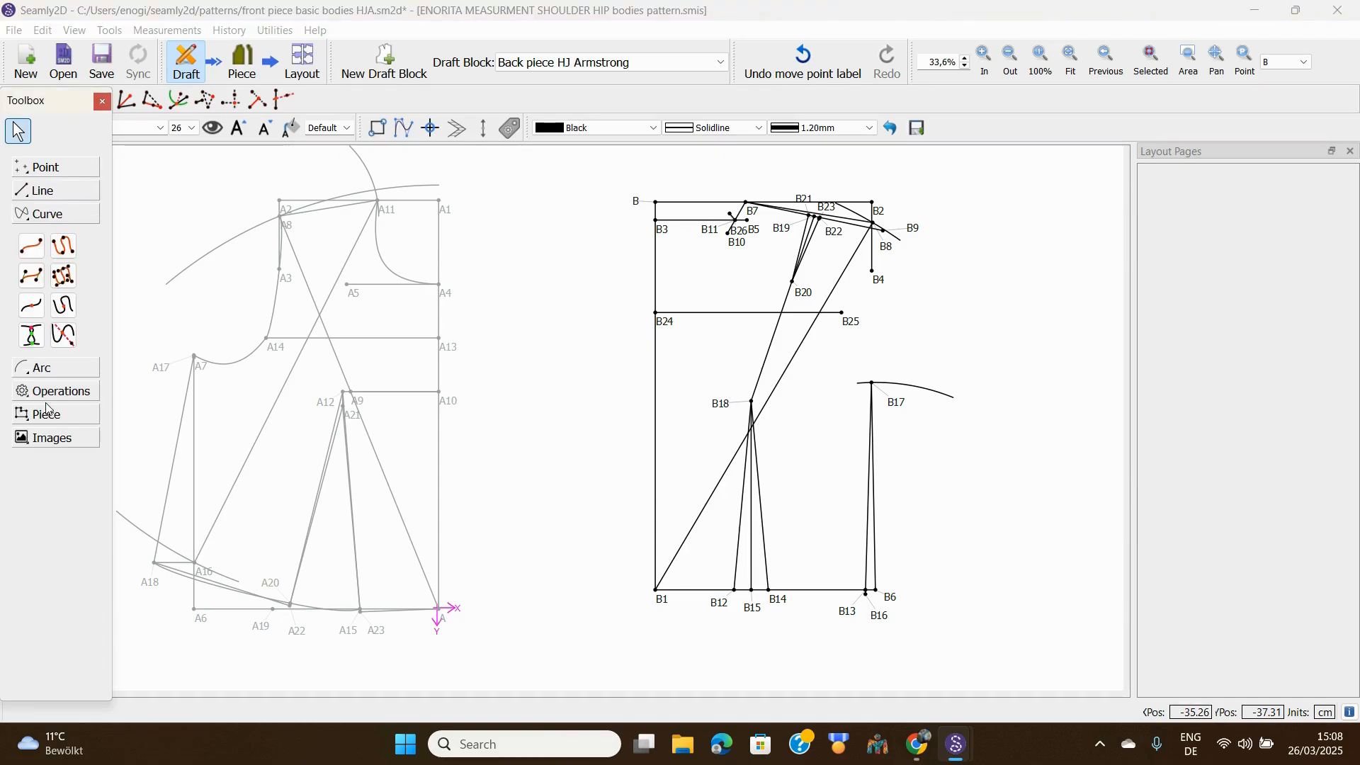
pyautogui.click(63, 246)
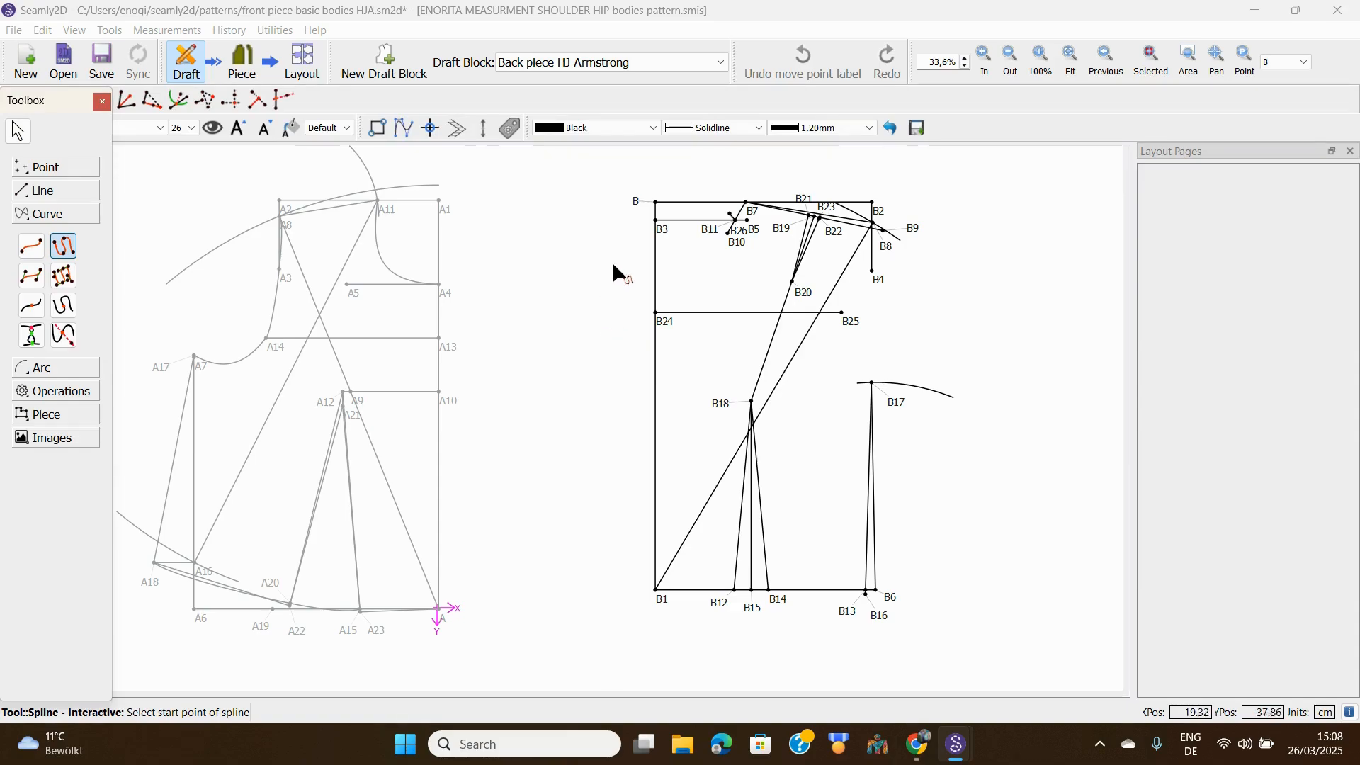
pyautogui.click(664, 232)
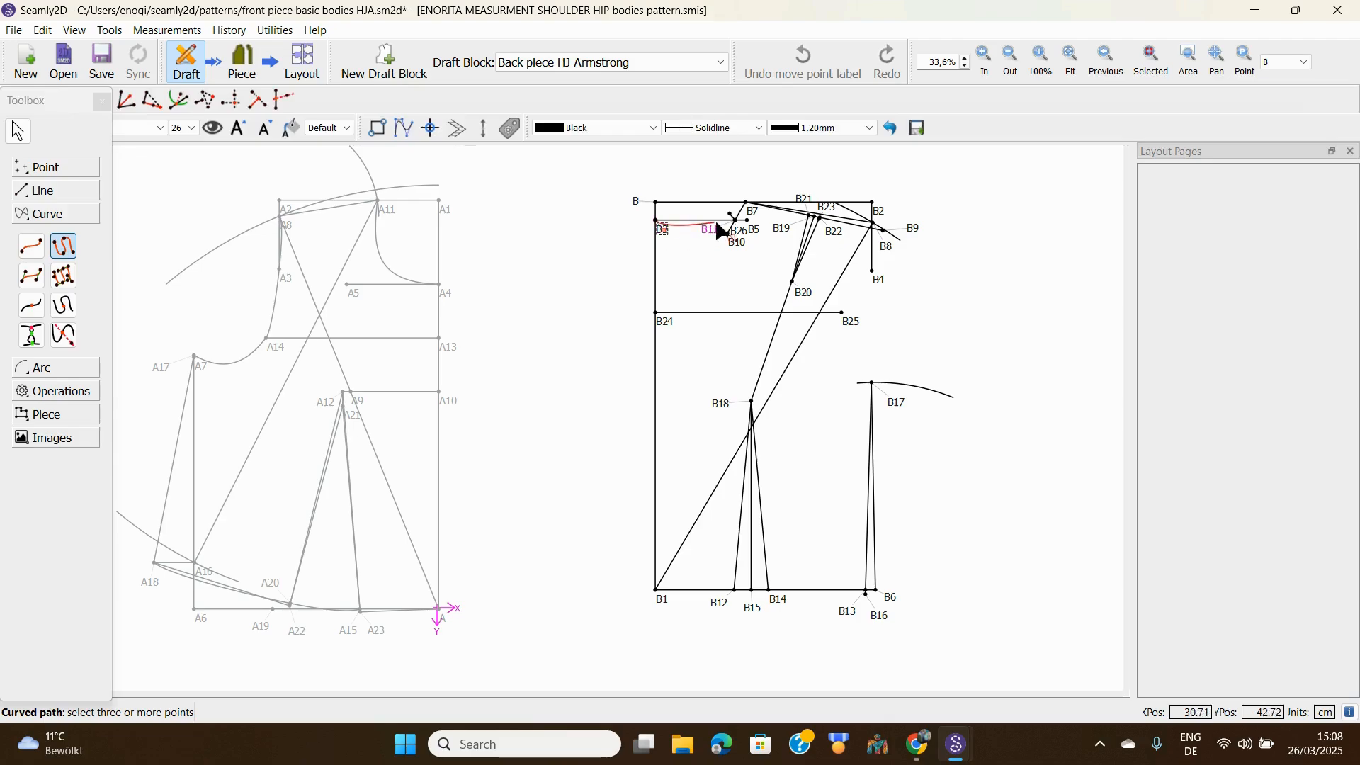
pyautogui.click(742, 231)
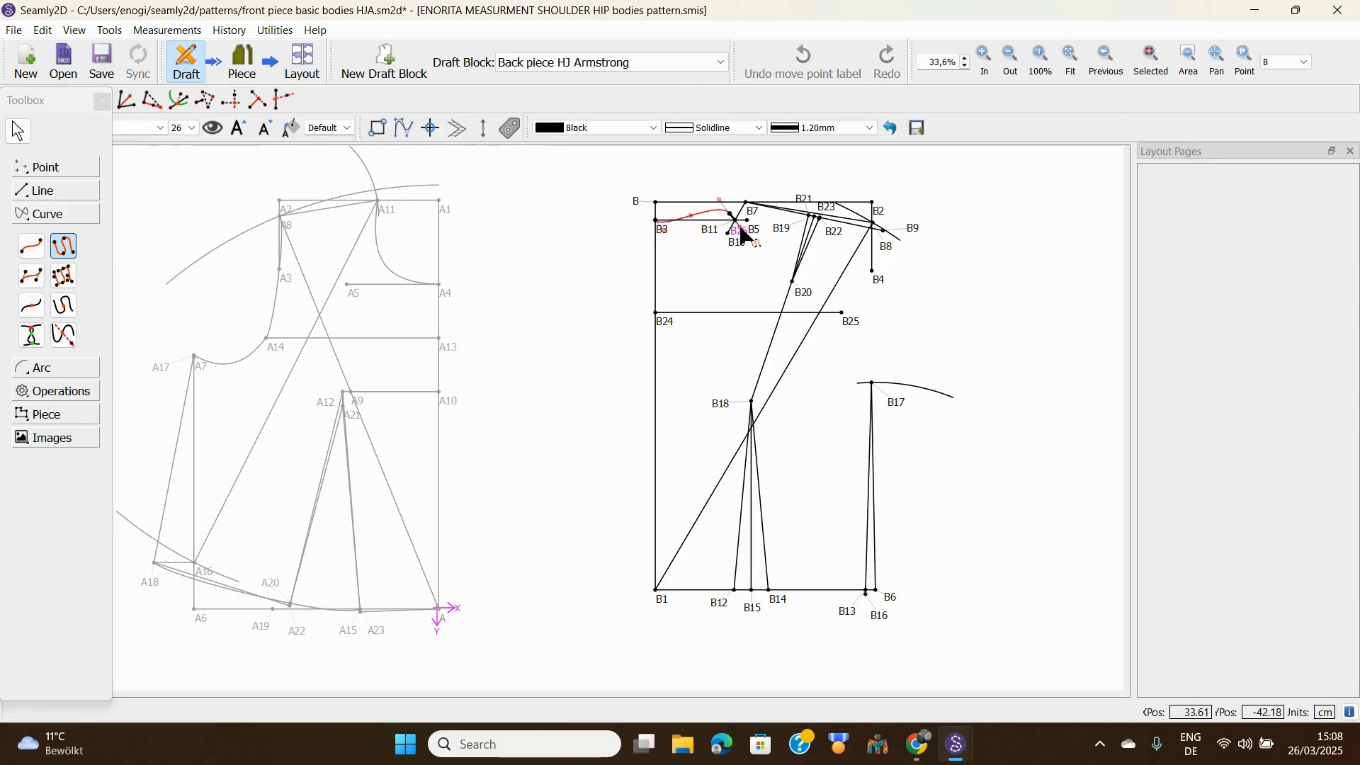
pyautogui.scroll(2, 738, 223)
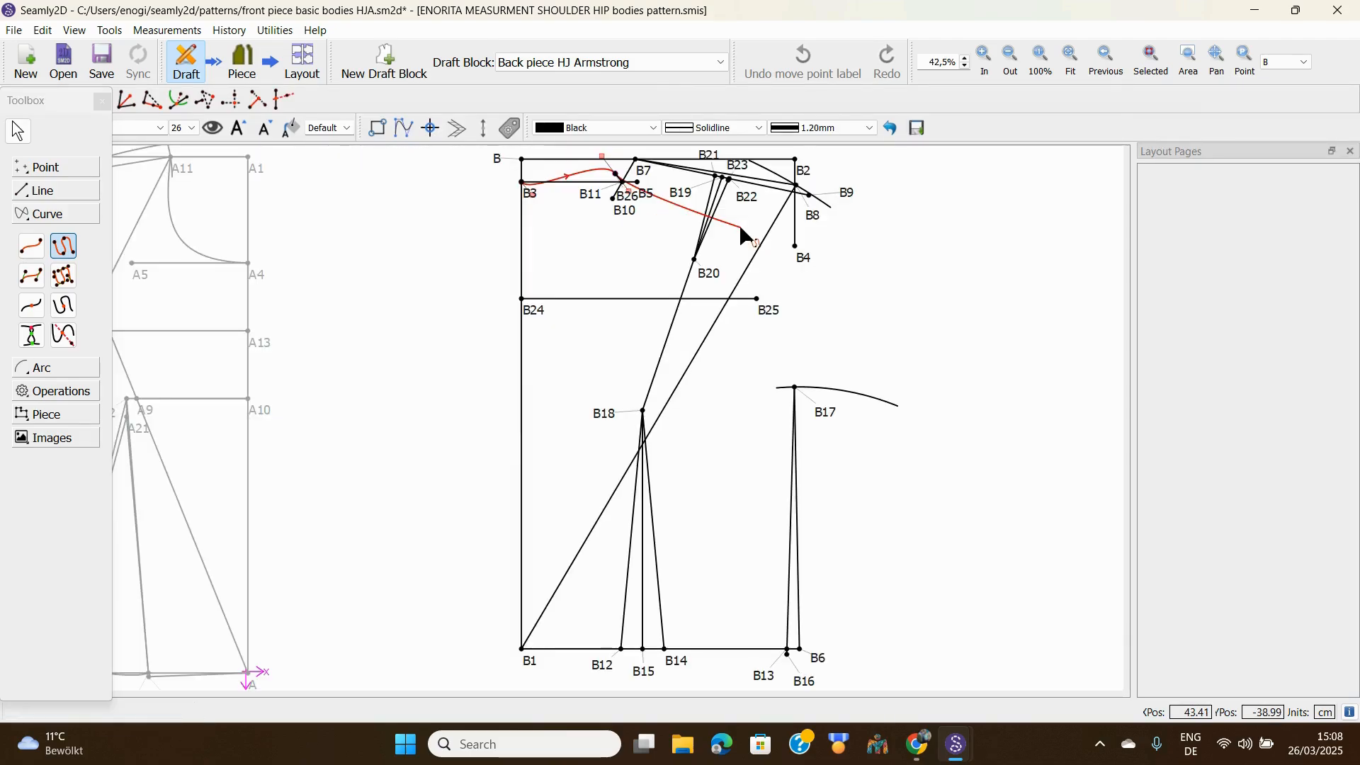
pyautogui.click(647, 170)
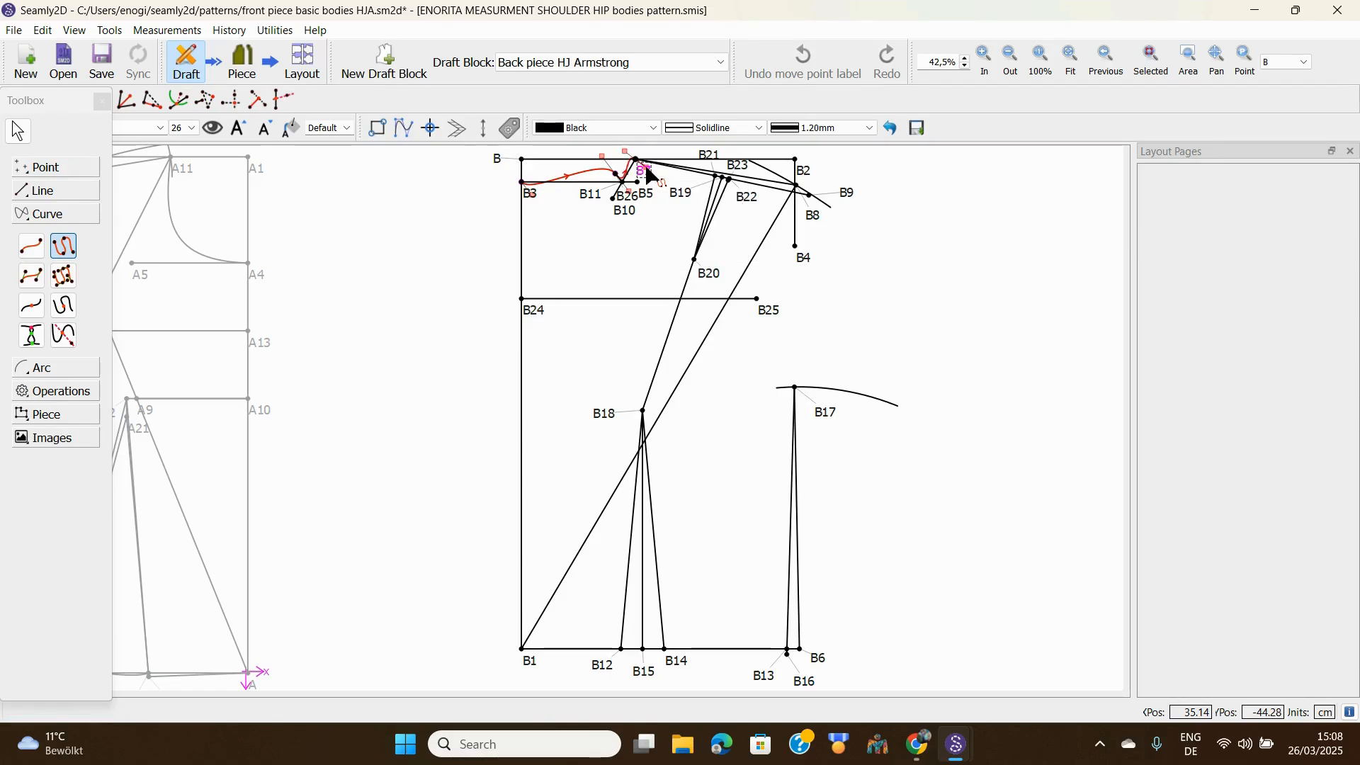
pyautogui.press('Return')
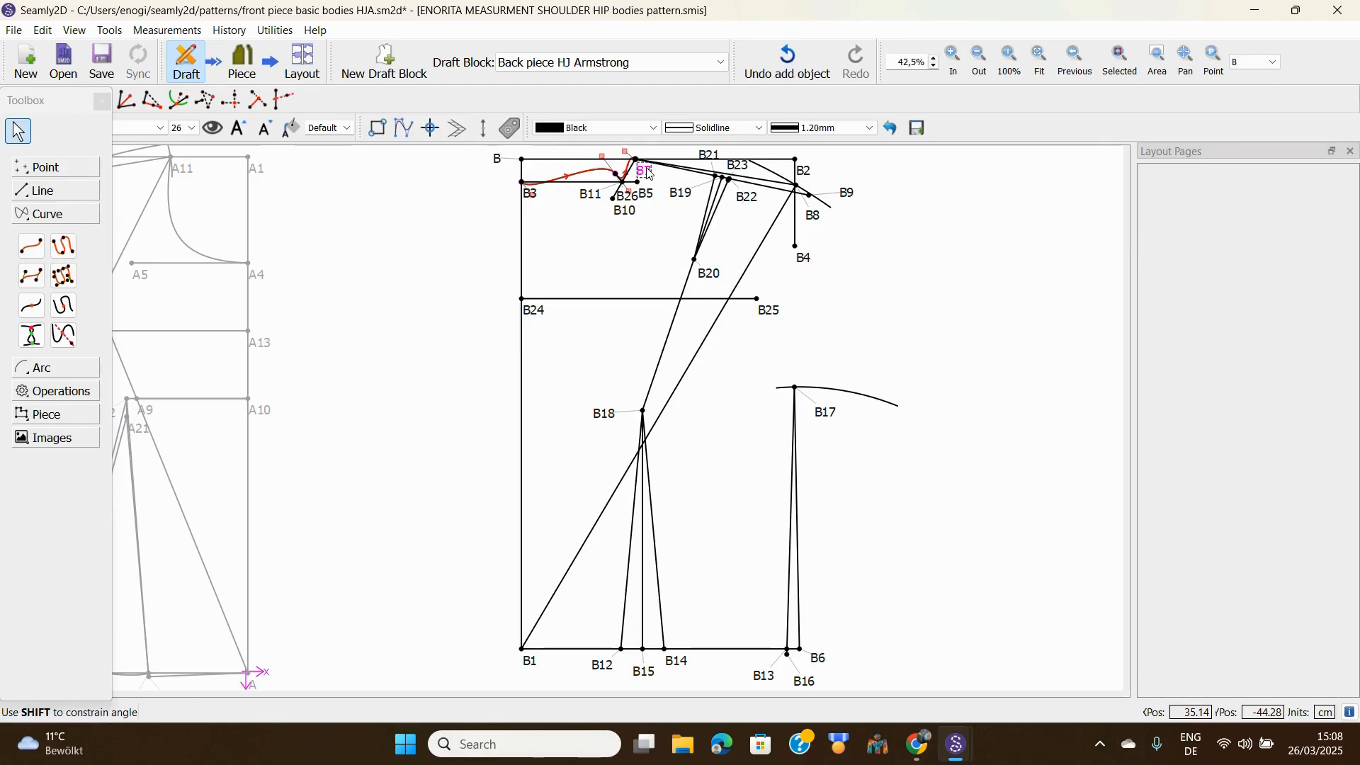
# Step: Move the B3 label outside the center back line, clear of the neckline curve
pyautogui.click(63, 248)
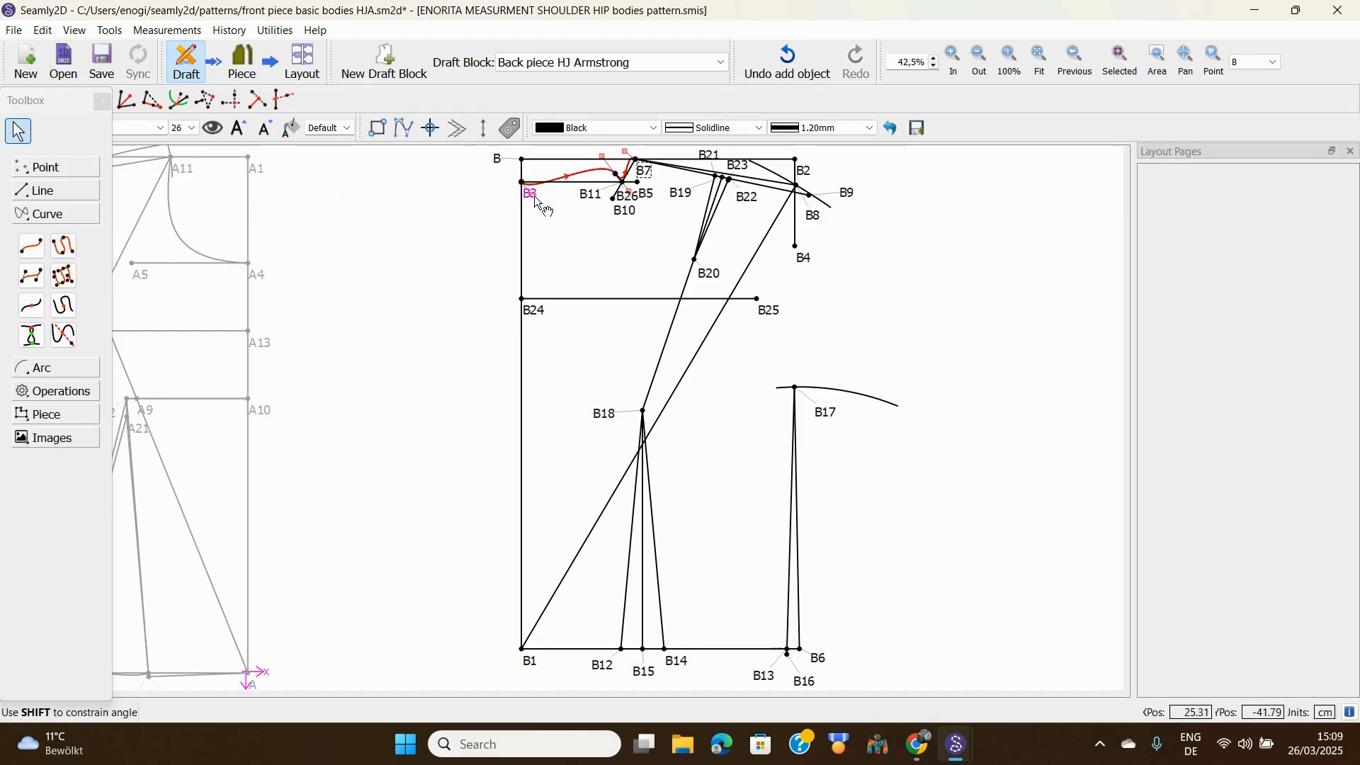
pyautogui.press('Return')
pyautogui.moveTo(533, 197); pyautogui.dragTo(513, 190)
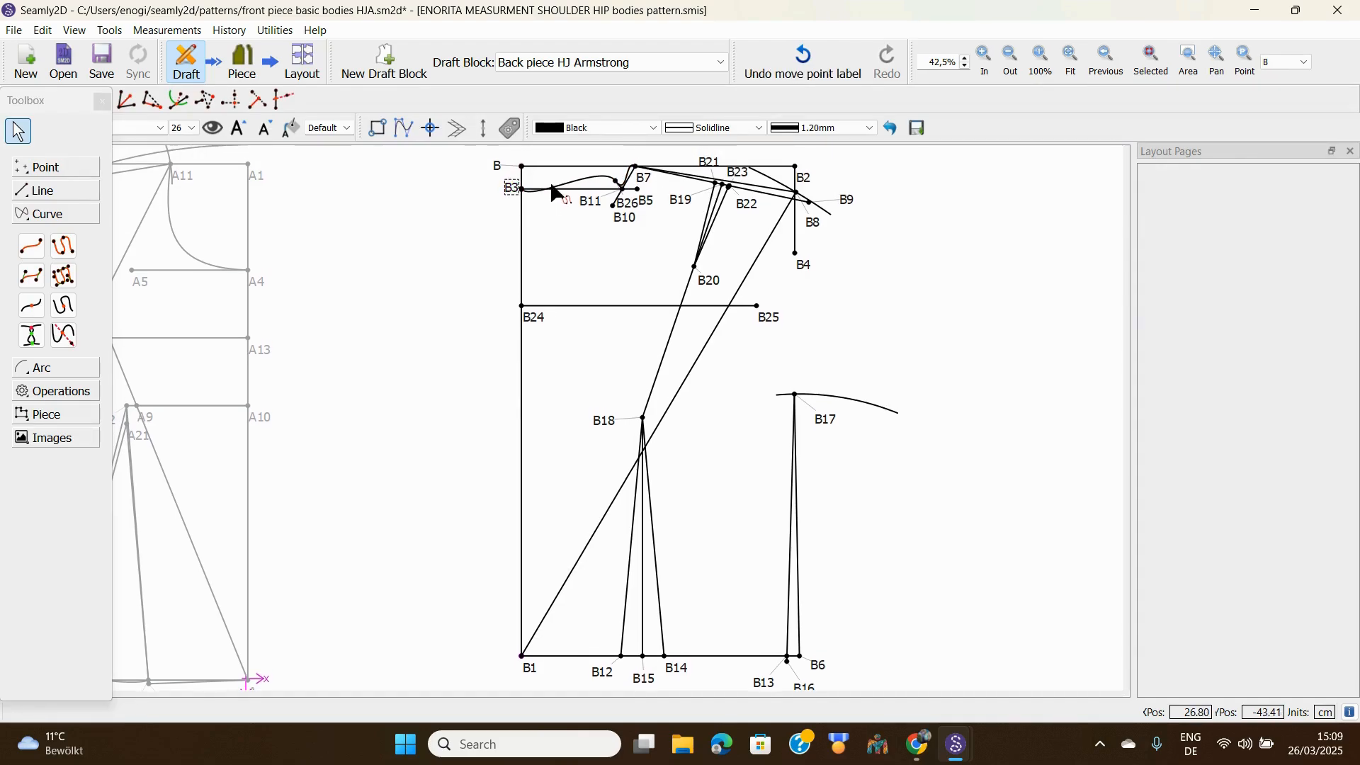
# Step: Reshape the neckline curve with its handles so it leaves B3 nearly horizontally and rises smoothly through B26 to B7
pyautogui.click(560, 192)
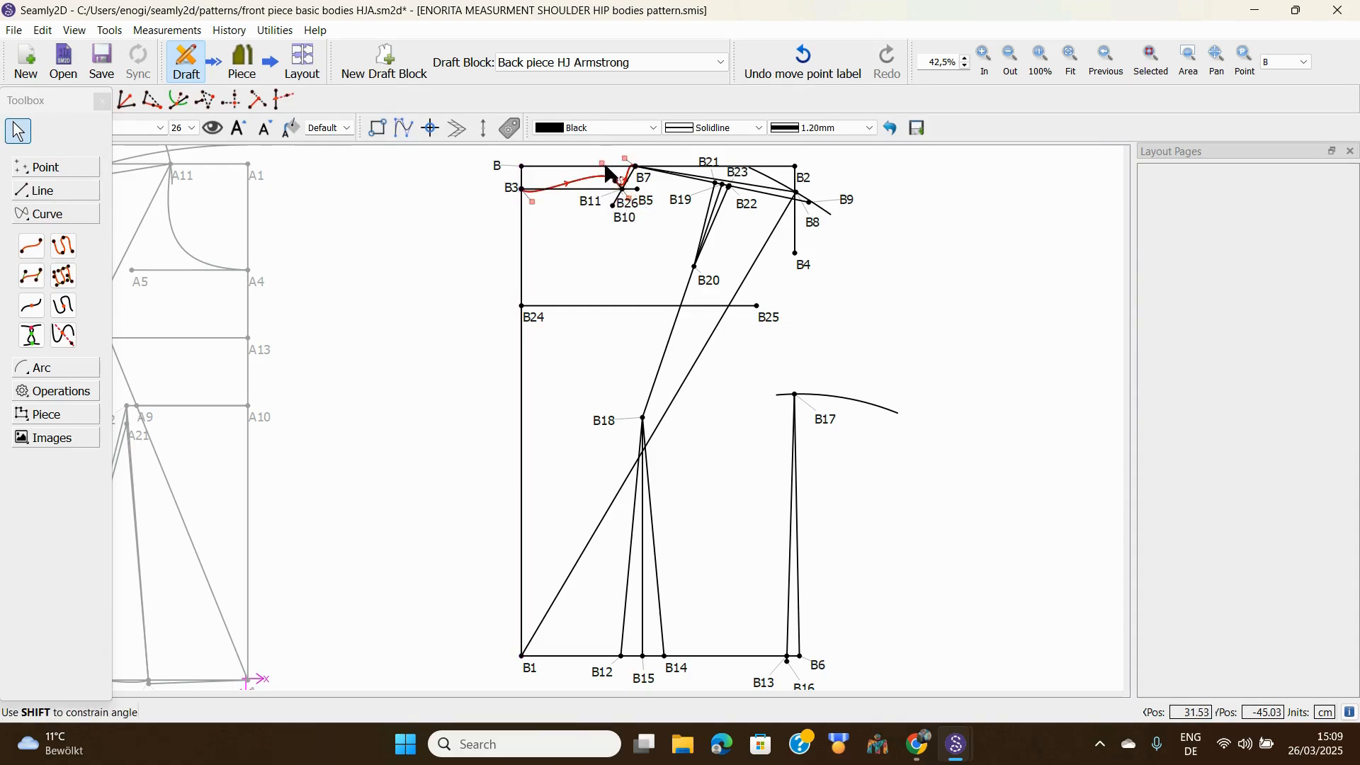
pyautogui.moveTo(604, 164); pyautogui.dragTo(609, 243)
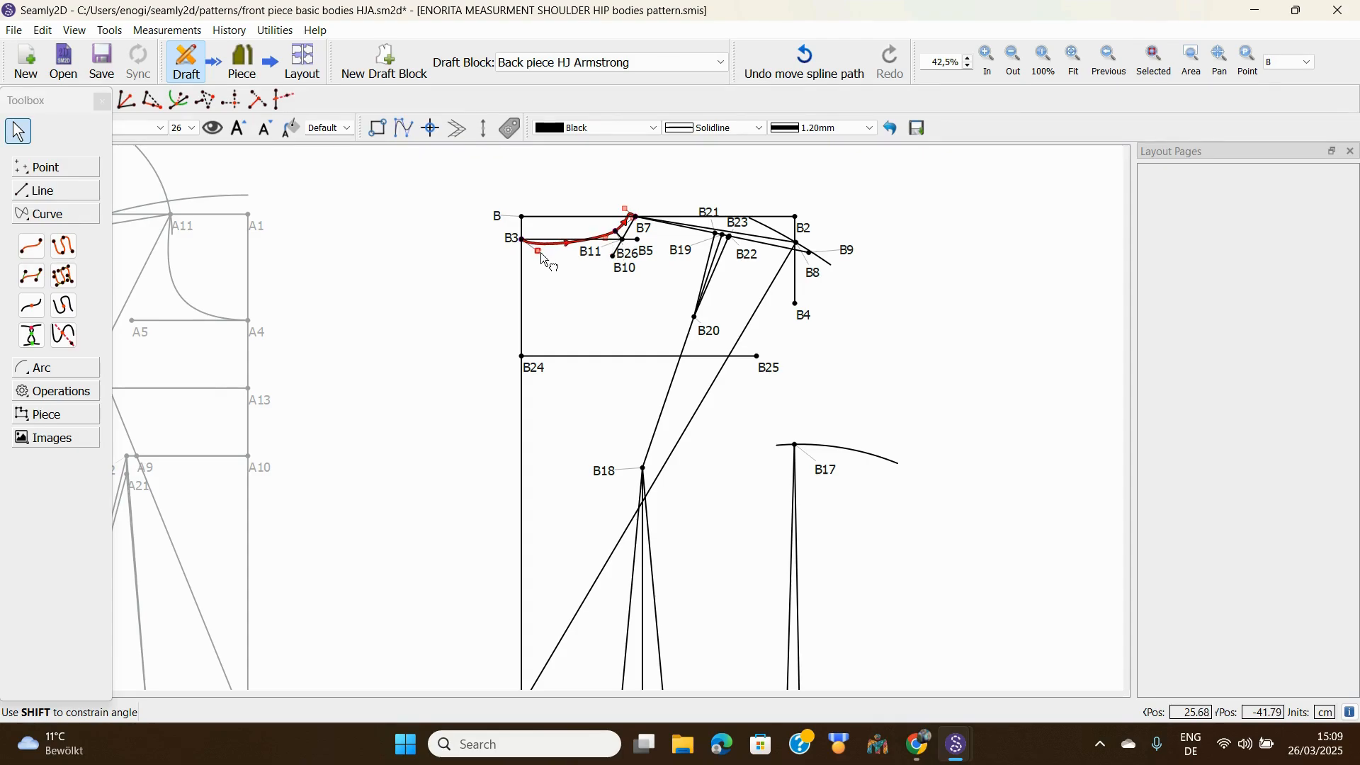
pyautogui.moveTo(533, 253); pyautogui.dragTo(558, 244)
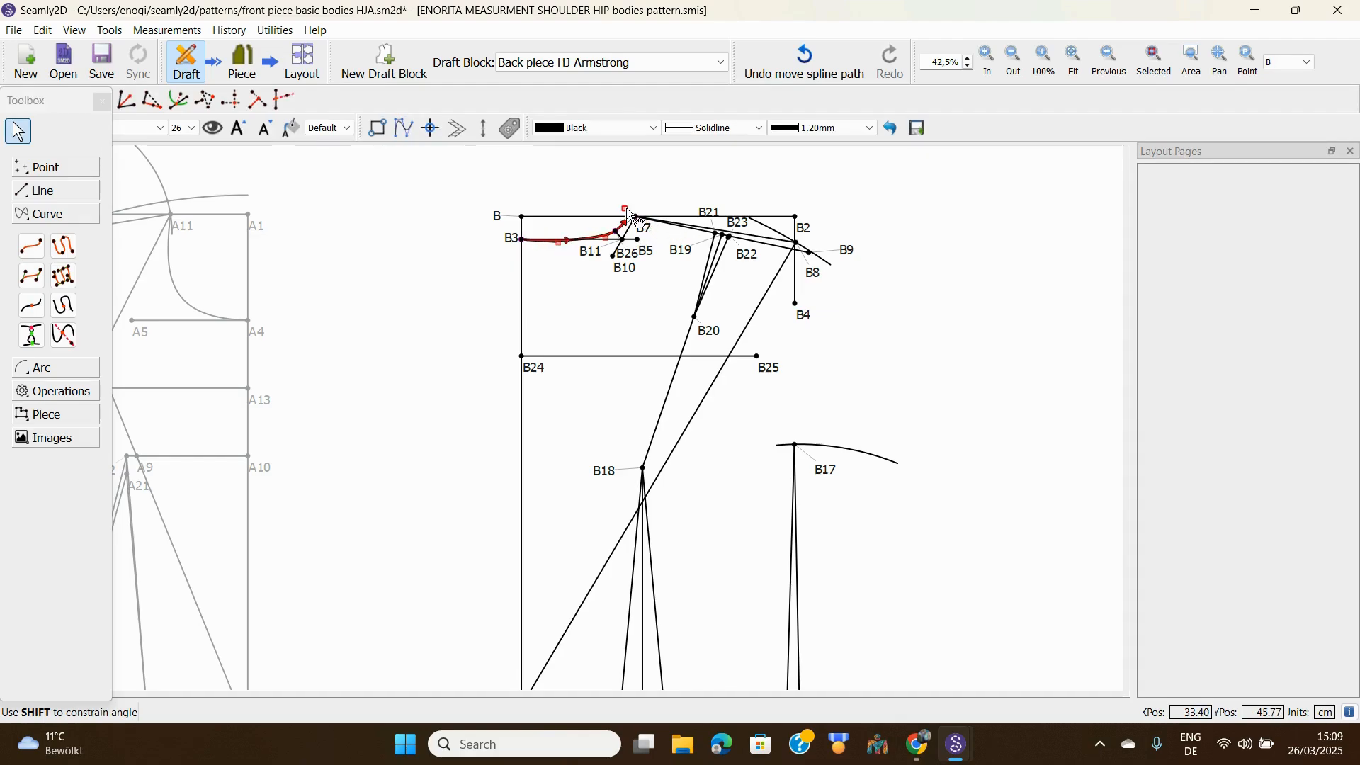
pyautogui.moveTo(626, 207); pyautogui.dragTo(613, 235)
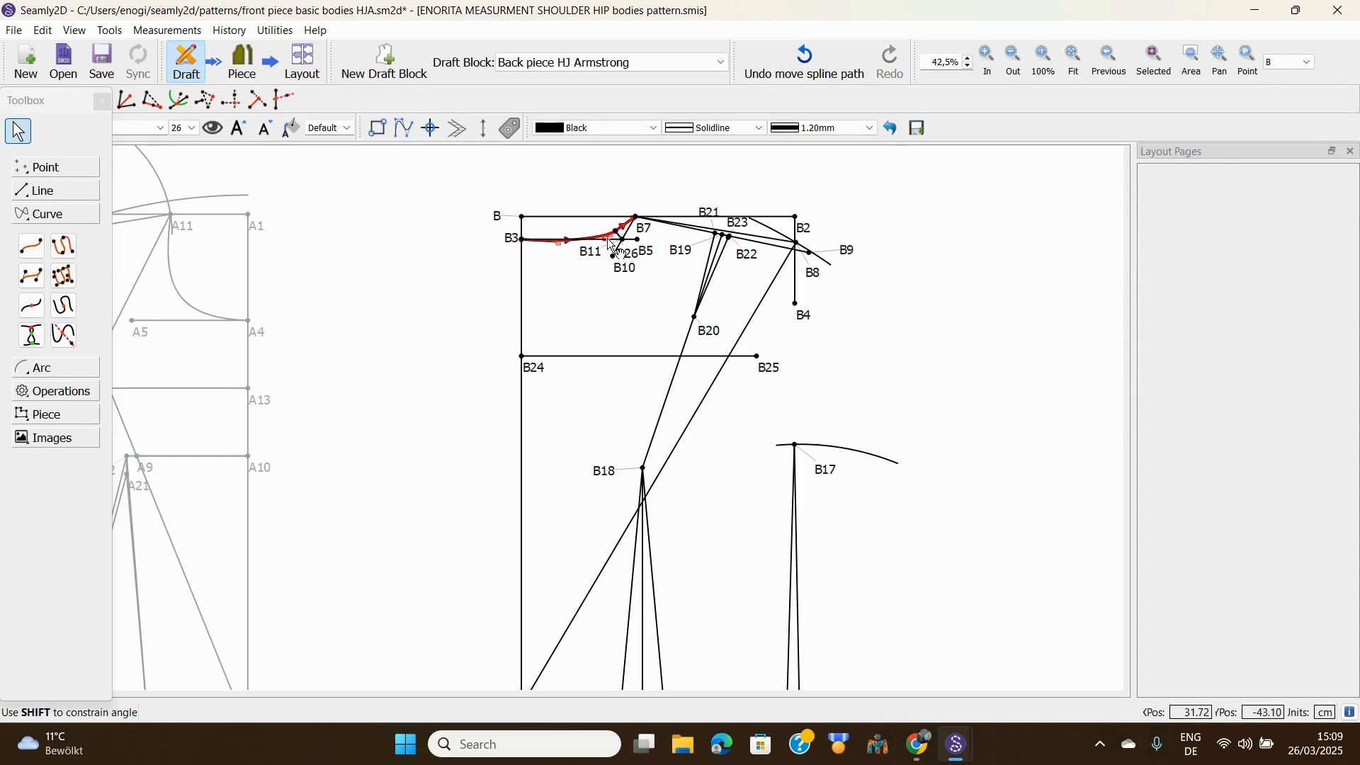
pyautogui.moveTo(607, 238); pyautogui.dragTo(608, 242)
# Step: Move the B7 label above its point and fine-tune the neckline curve's handles near B7 and B3
pyautogui.moveTo(644, 228); pyautogui.dragTo(636, 214)
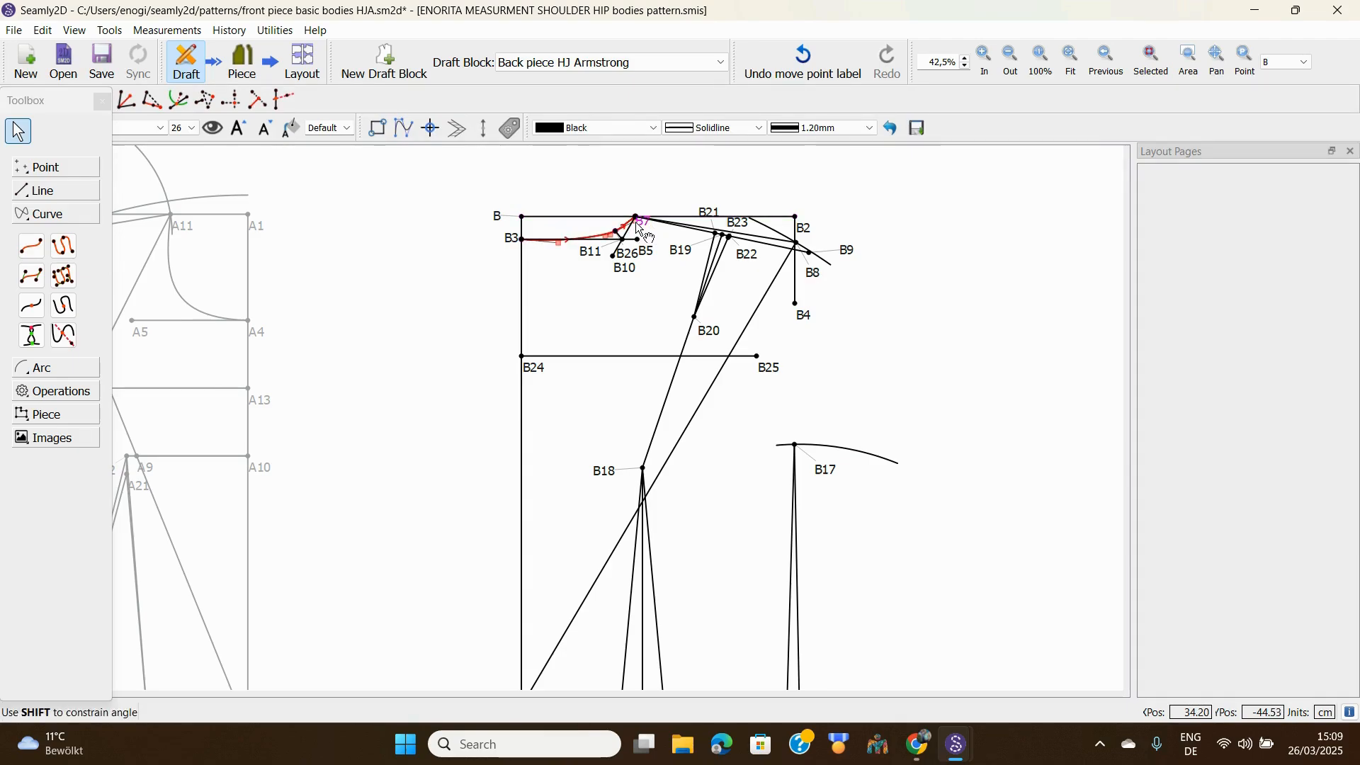
pyautogui.moveTo(641, 230); pyautogui.dragTo(645, 207)
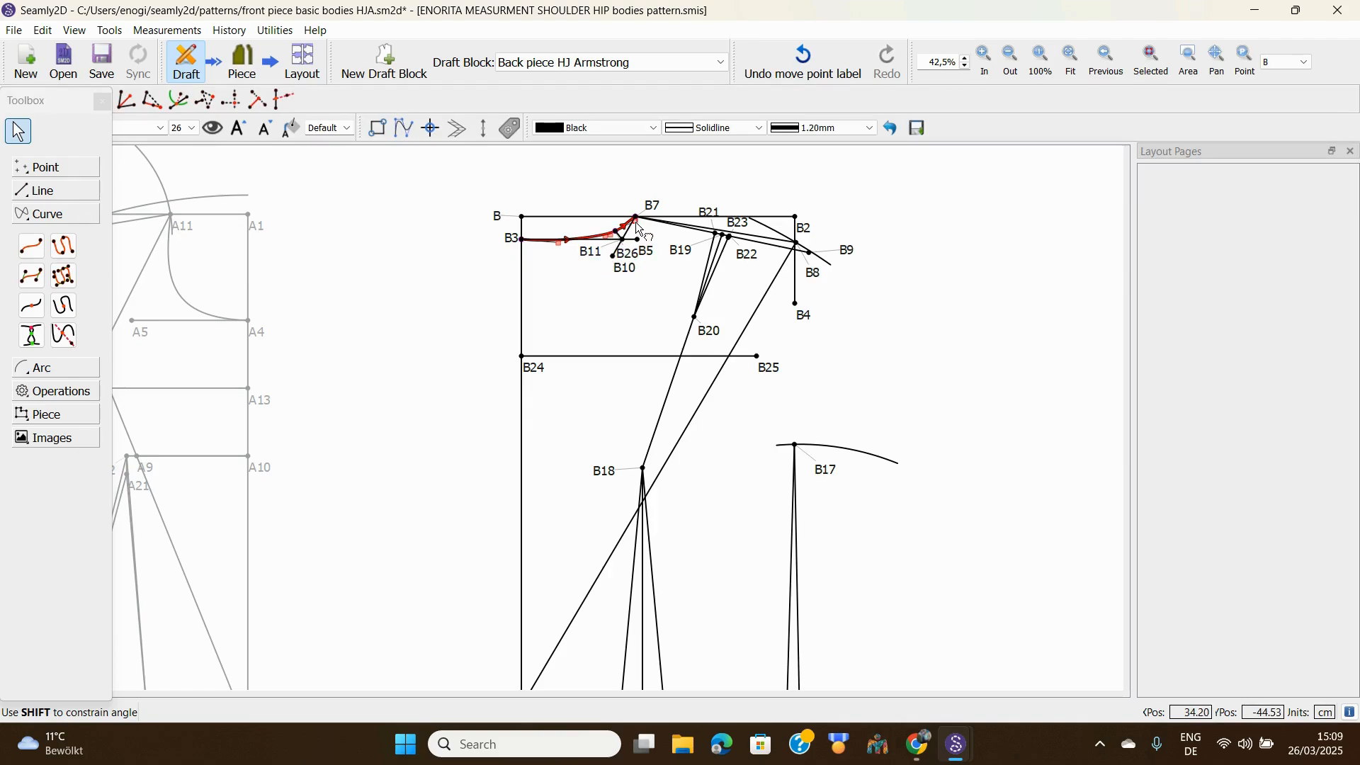
pyautogui.moveTo(635, 222); pyautogui.dragTo(633, 221)
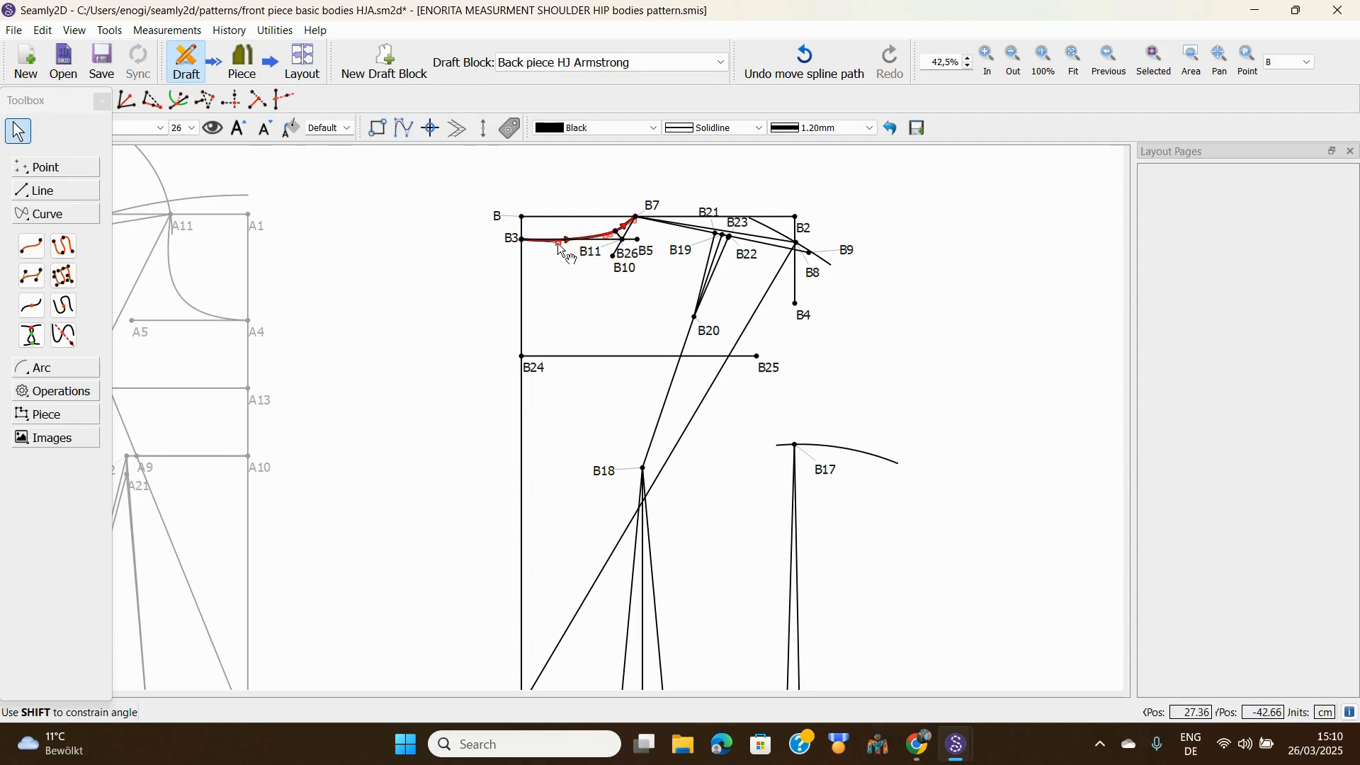
pyautogui.moveTo(558, 244); pyautogui.dragTo(557, 243)
pyautogui.click(982, 214)
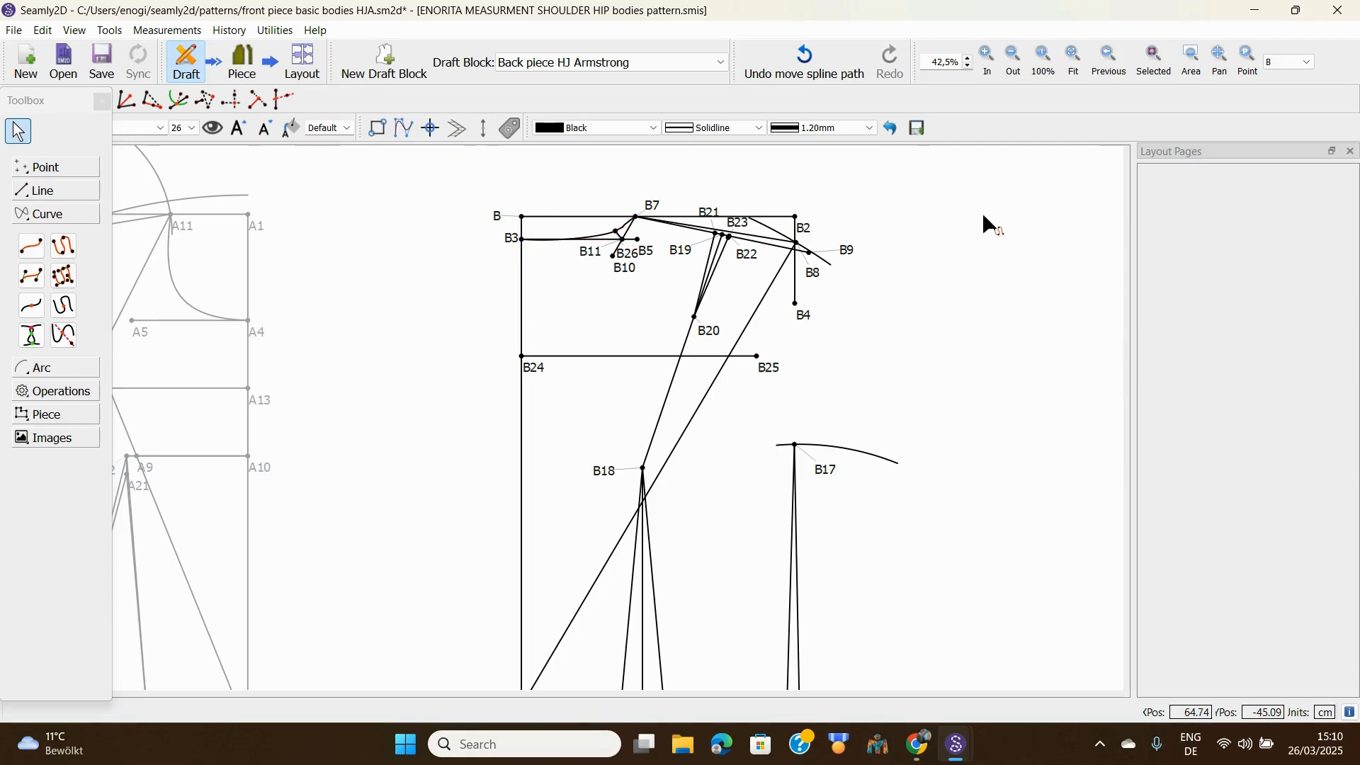
# Step: Fine-tune the back neckline curve's handle near B7
pyautogui.click(630, 226)
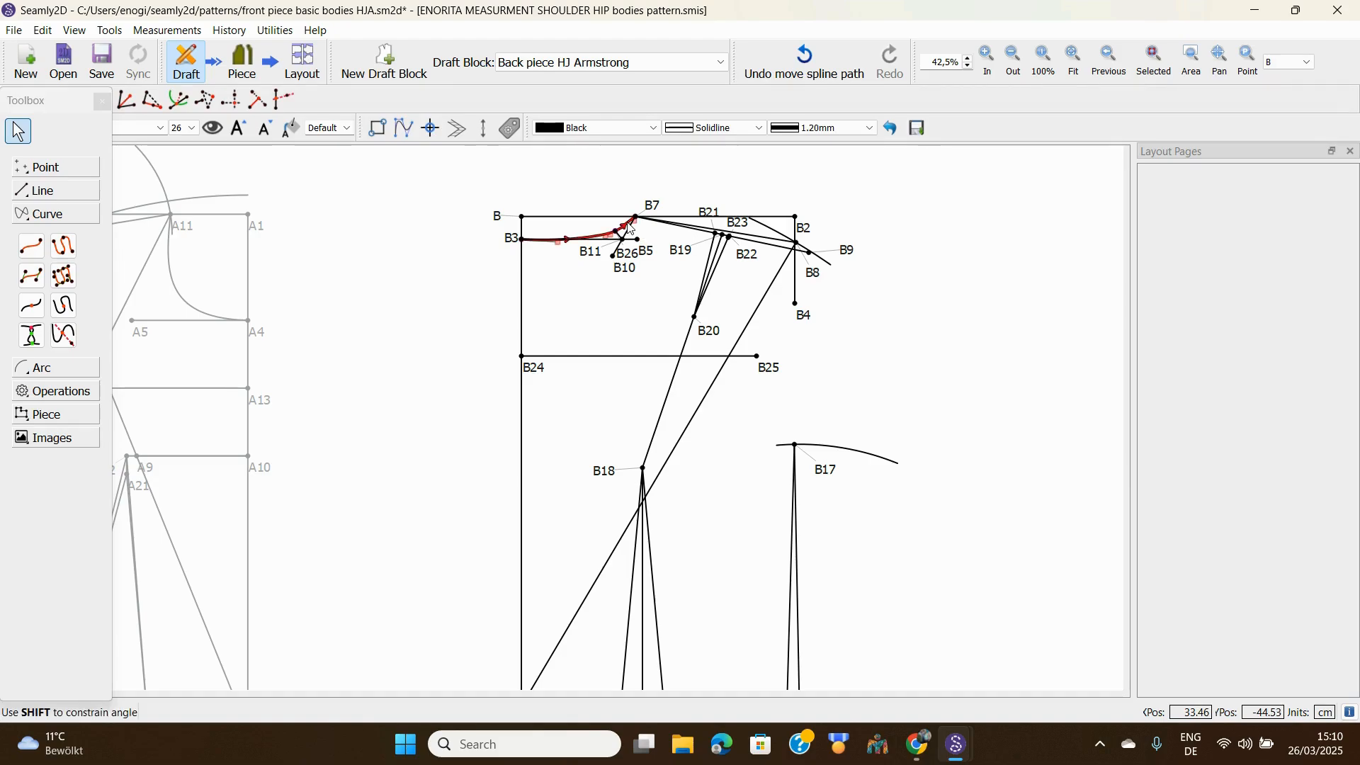
pyautogui.moveTo(631, 227); pyautogui.dragTo(638, 222)
pyautogui.moveTo(634, 221); pyautogui.dragTo(632, 223)
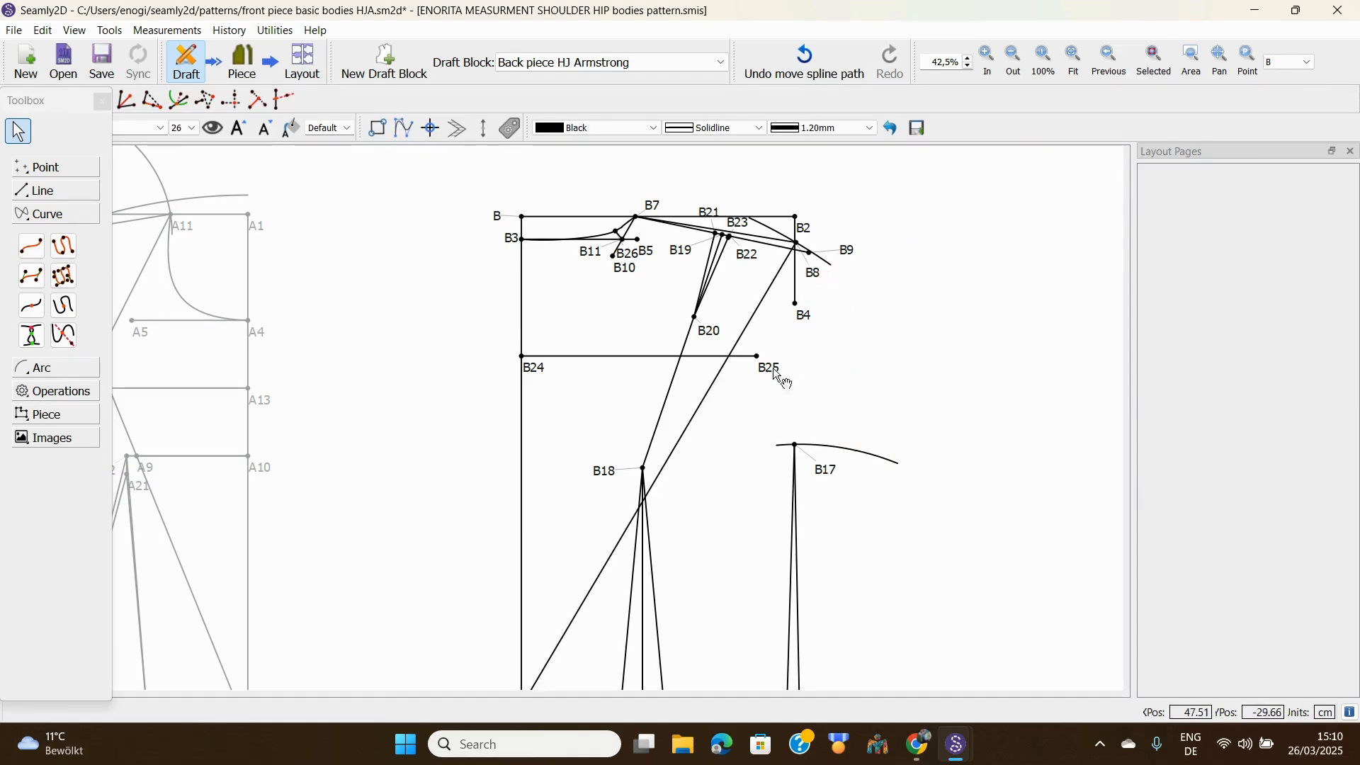
# Step: Draw the back armhole as a curved path from B9 through B25 to B17
pyautogui.click(63, 246)
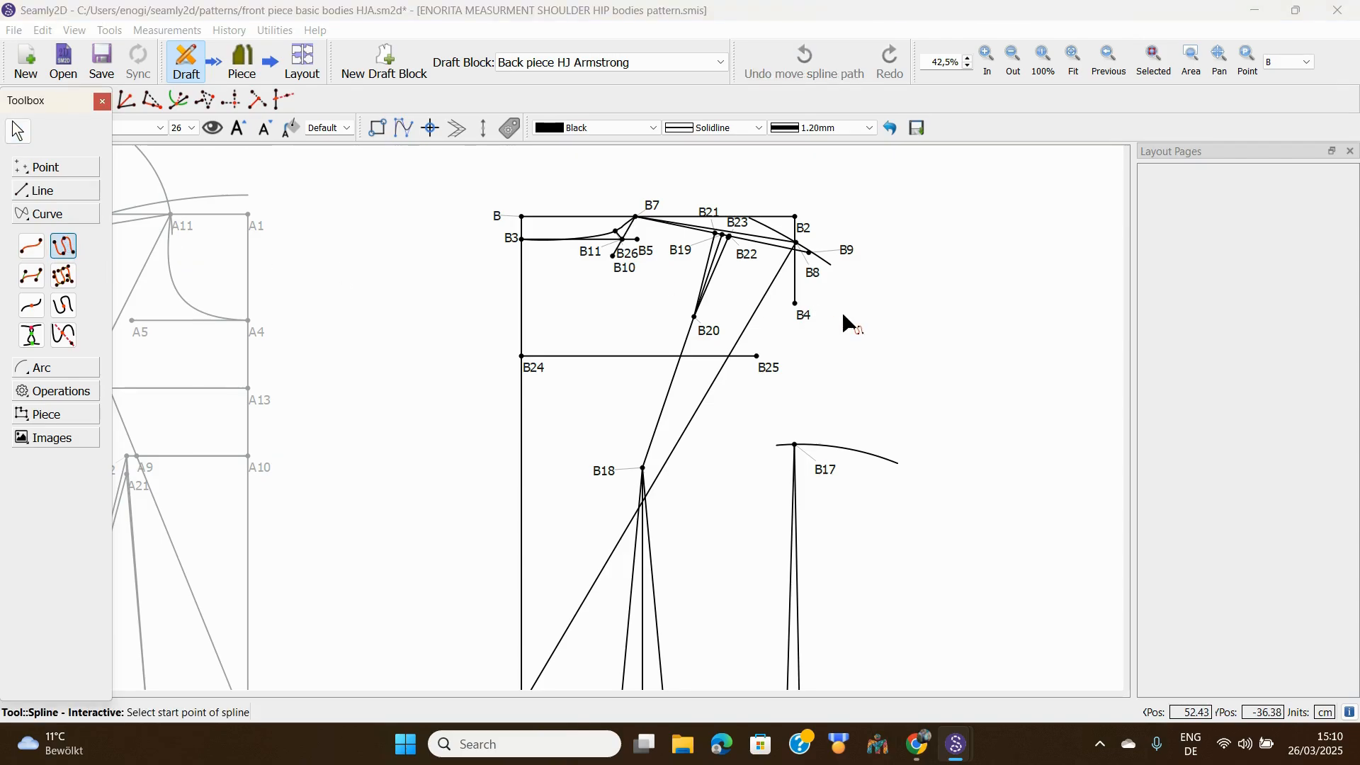
pyautogui.click(847, 252)
pyautogui.click(765, 373)
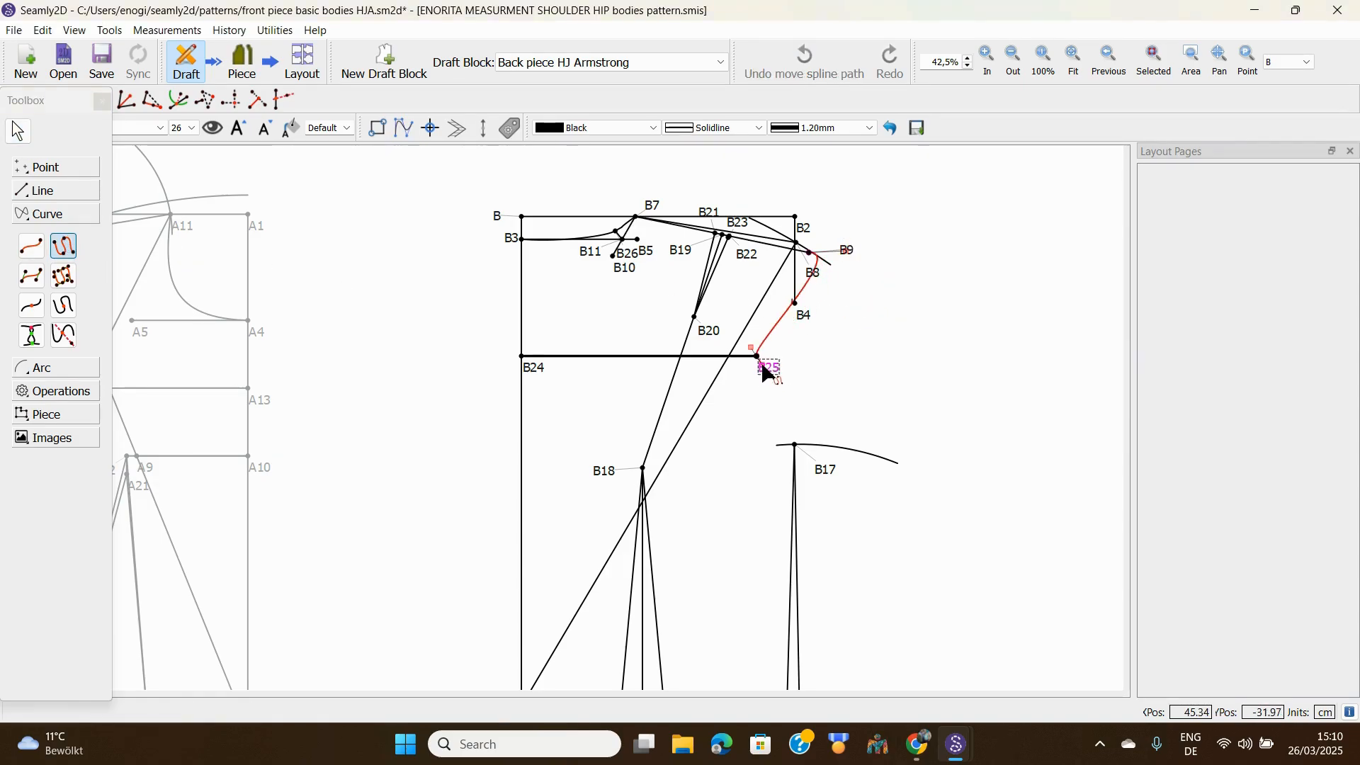
pyautogui.click(825, 470)
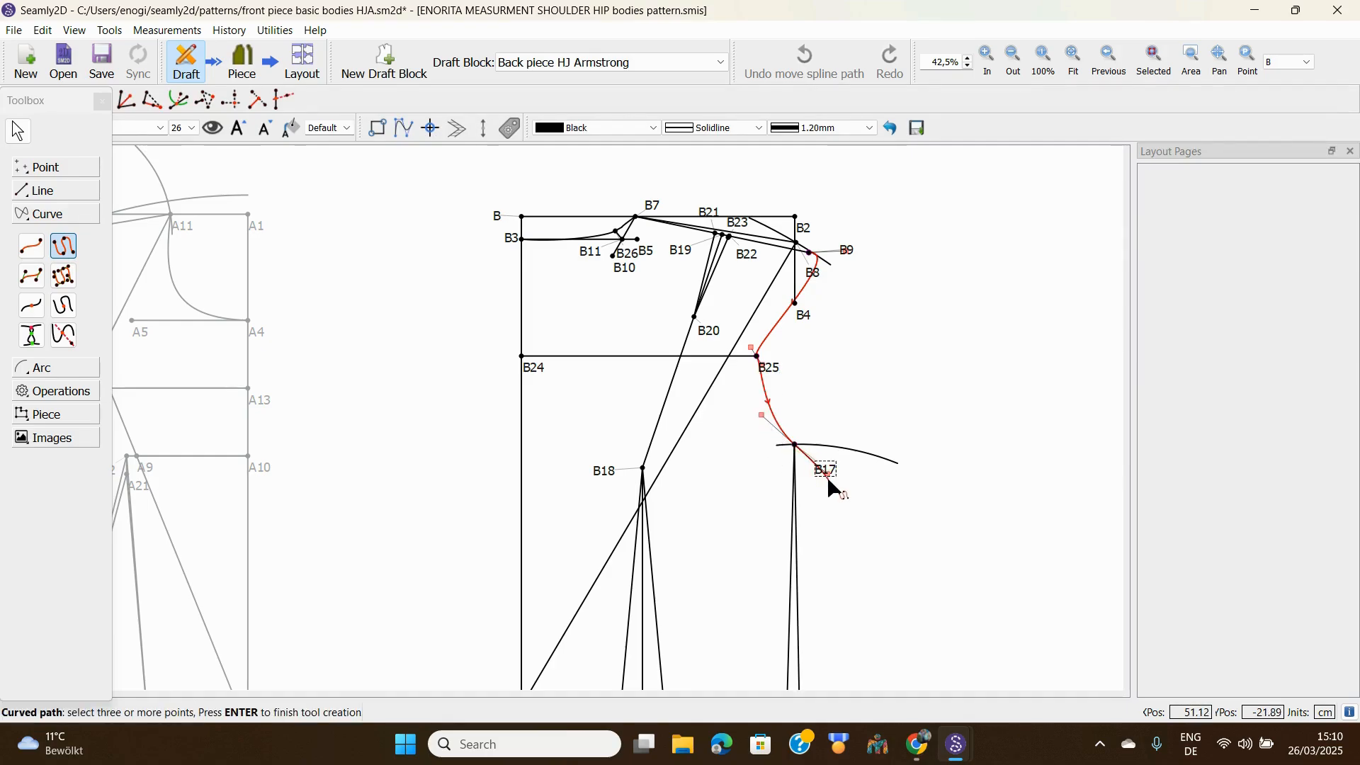
pyautogui.press('Return')
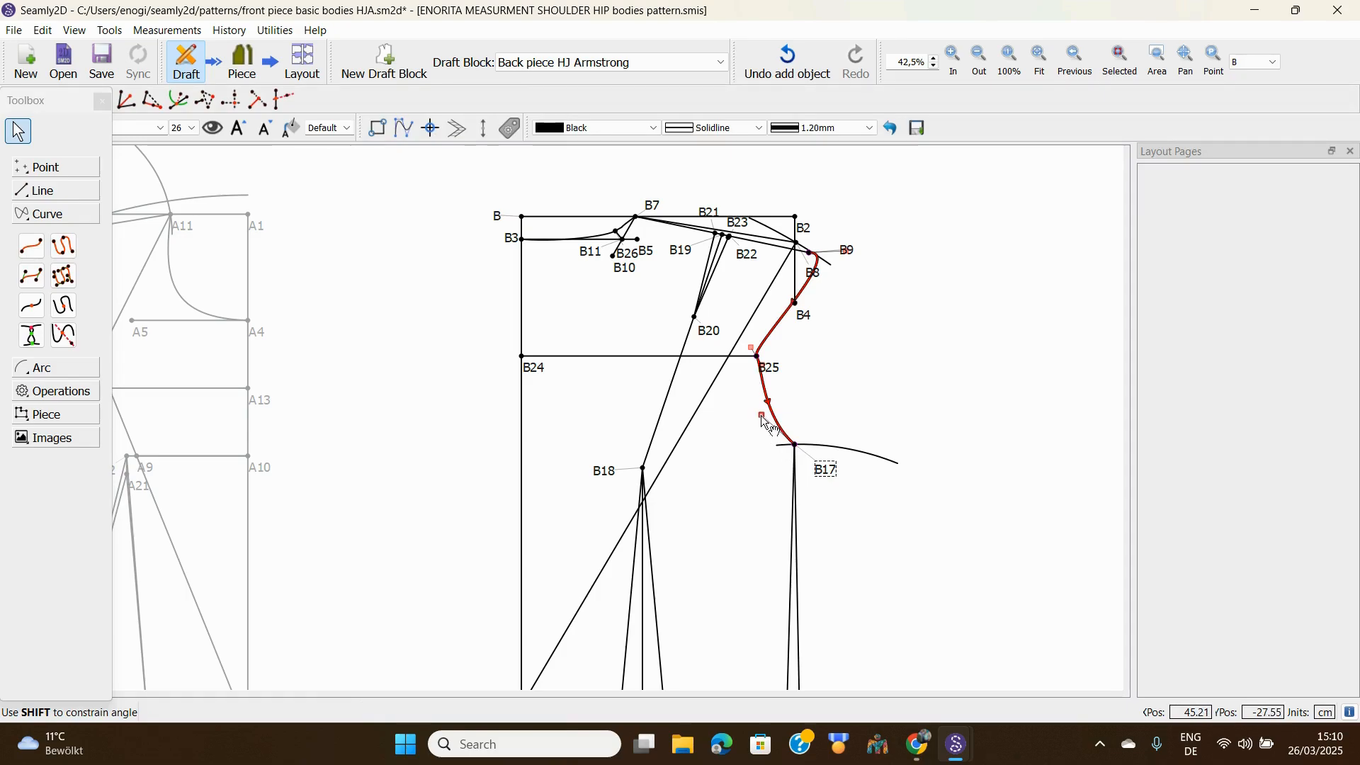
# Step: Reshape the armhole curve with its handles at B17 and B25 so it scoops smoothly below B25 and rises toward B9
pyautogui.moveTo(765, 423); pyautogui.dragTo(749, 465)
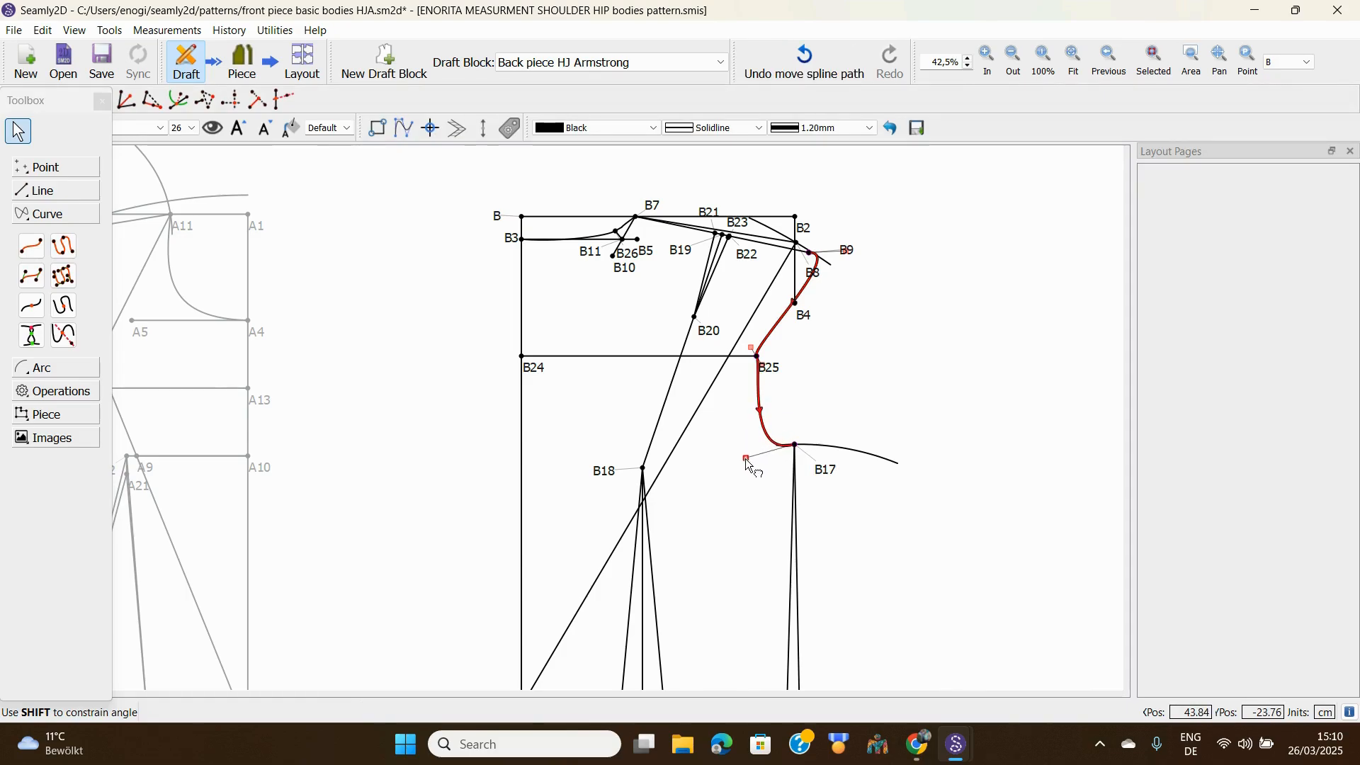
pyautogui.click(756, 351)
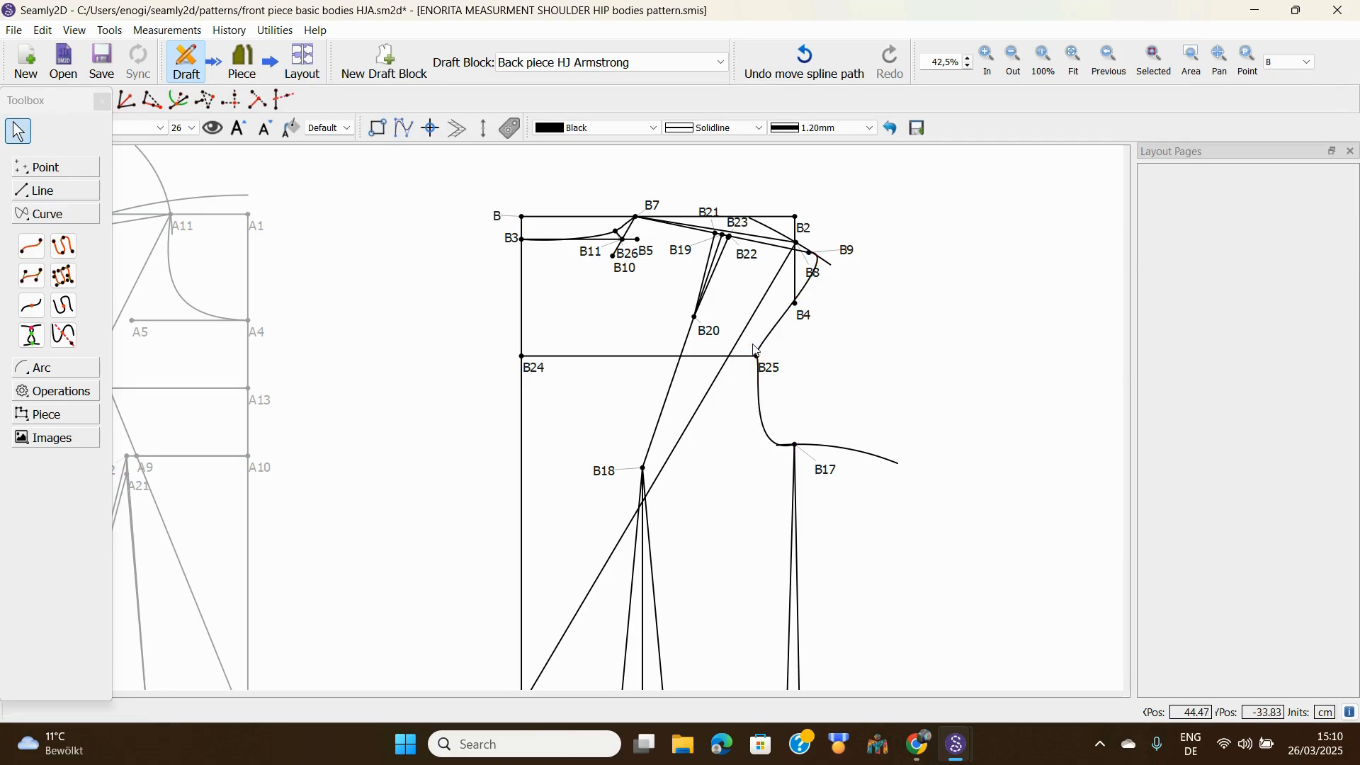
pyautogui.click(759, 379)
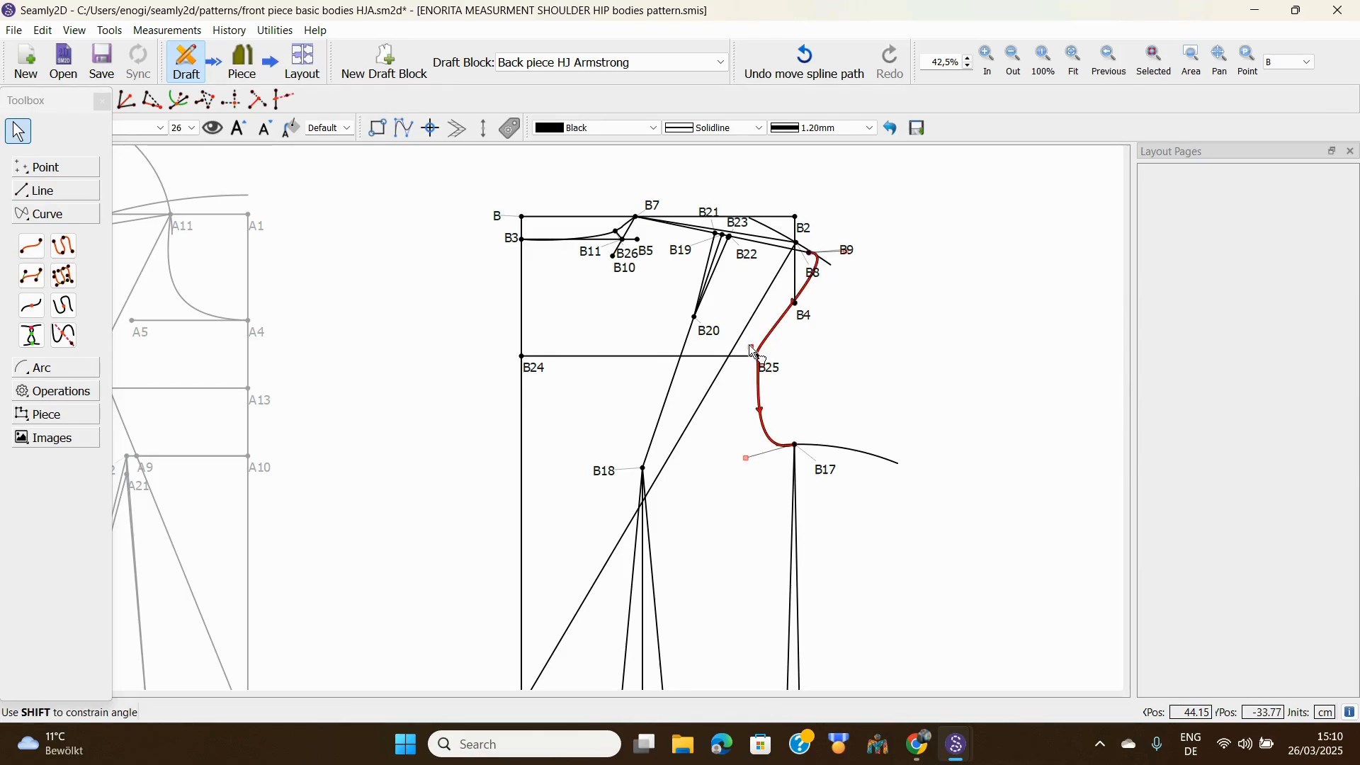
pyautogui.moveTo(750, 343); pyautogui.dragTo(790, 268)
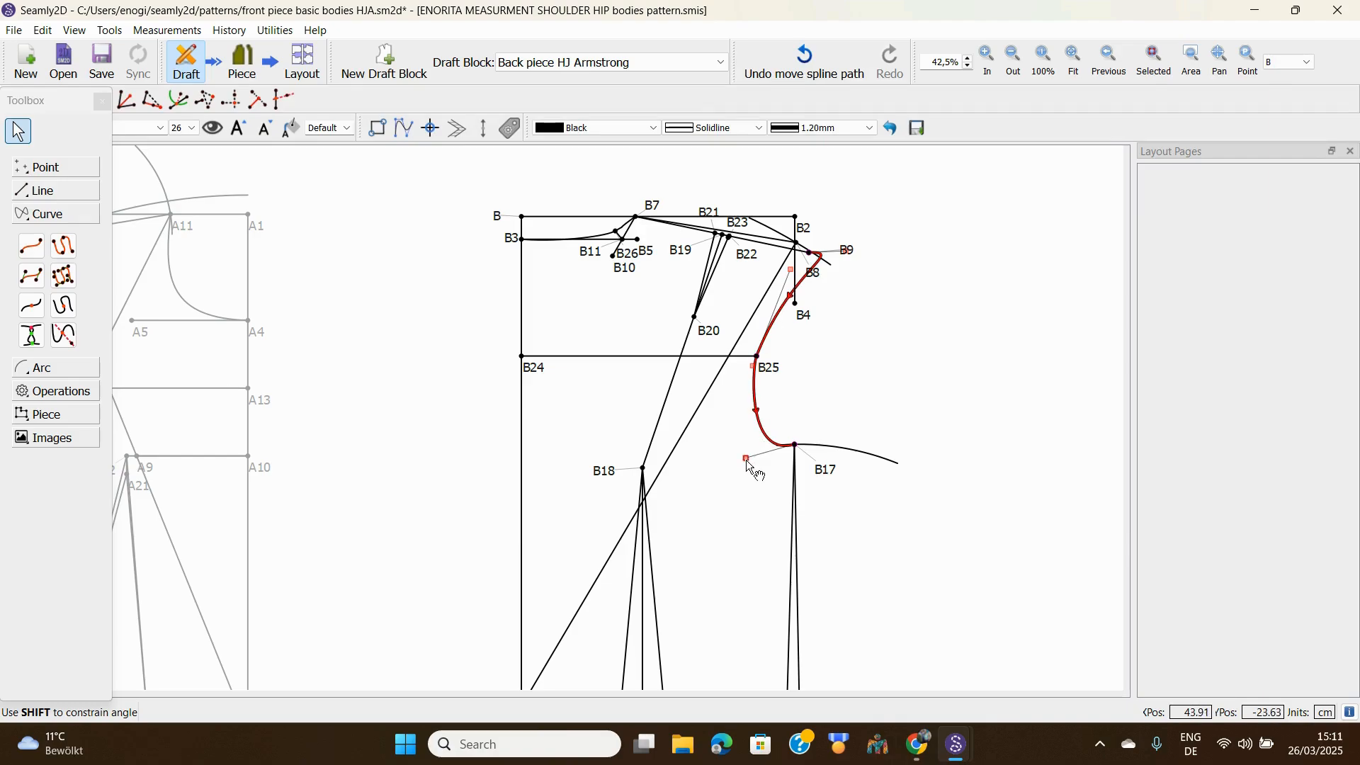
pyautogui.moveTo(744, 458); pyautogui.dragTo(736, 428)
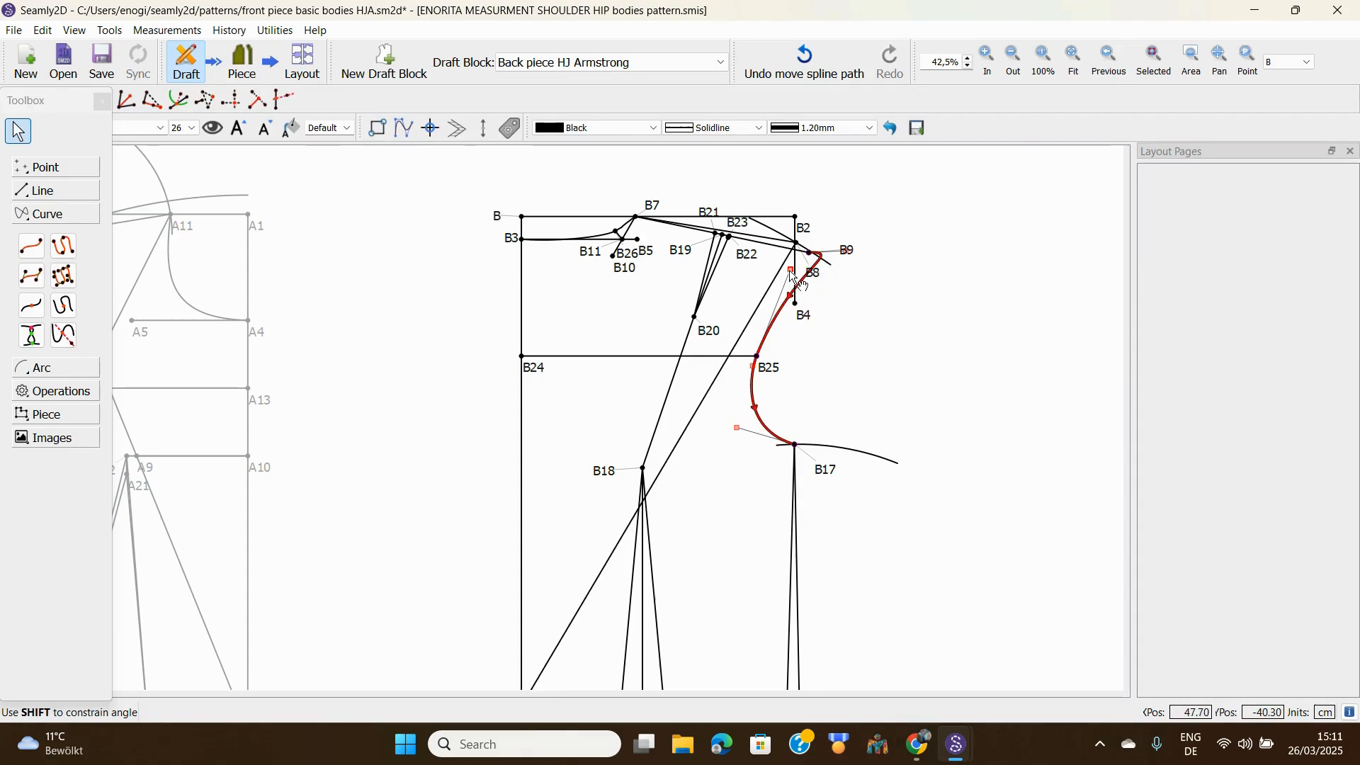
pyautogui.moveTo(791, 274)
pyautogui.mouseDown()
pyautogui.moveTo(754, 325)
pyautogui.moveTo(729, 331)
pyautogui.moveTo(777, 293)
pyautogui.mouseUp()
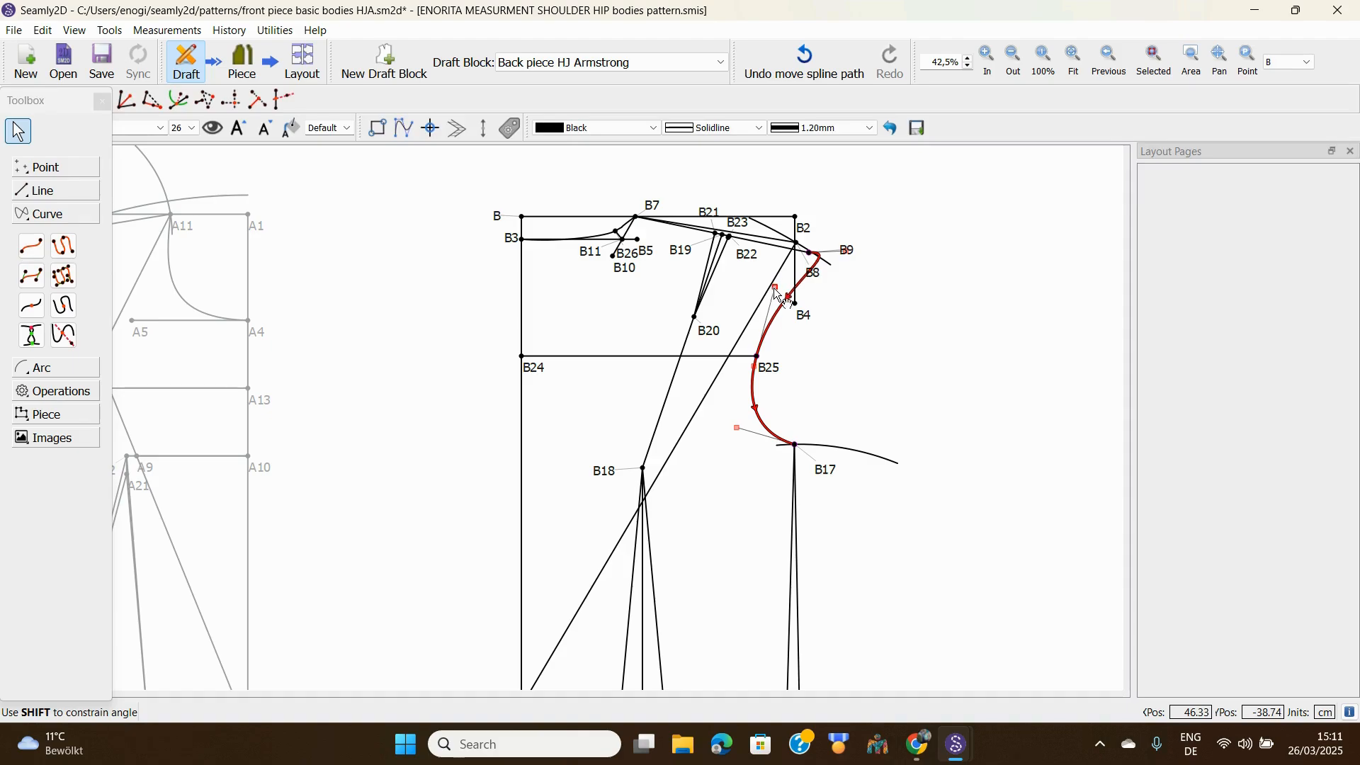
# Step: Move the B8 label inside the armhole curve and the B9 label above its point, clear of the curve's upper end
pyautogui.click(811, 269)
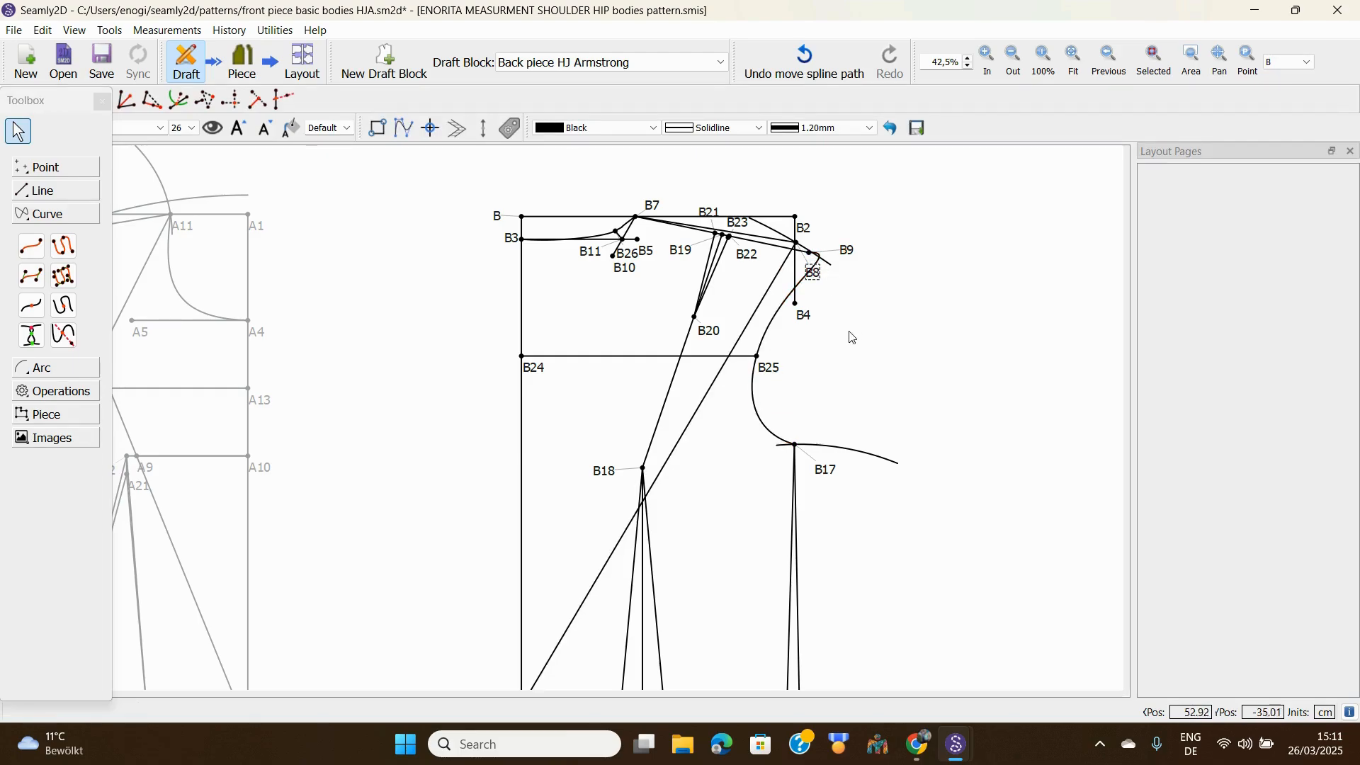
pyautogui.click(764, 357)
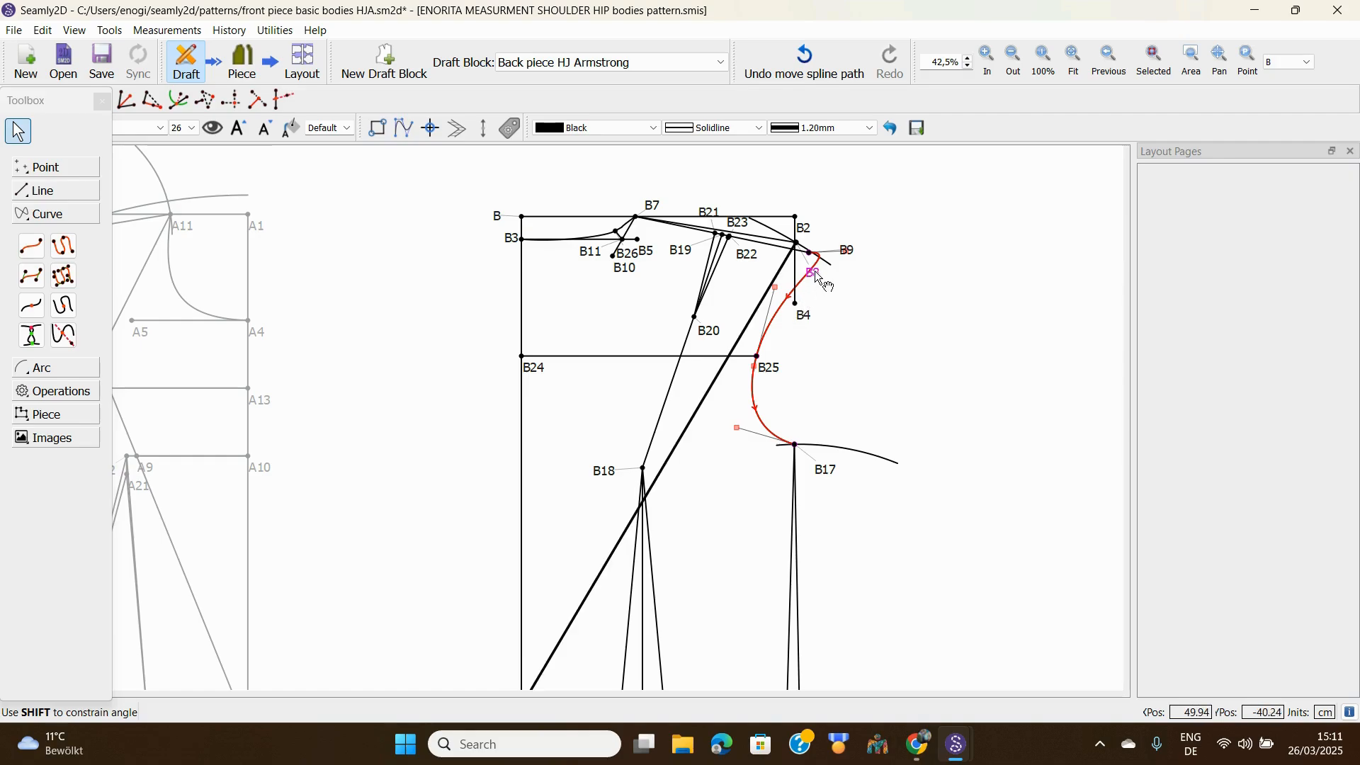
pyautogui.moveTo(817, 280); pyautogui.dragTo(772, 294)
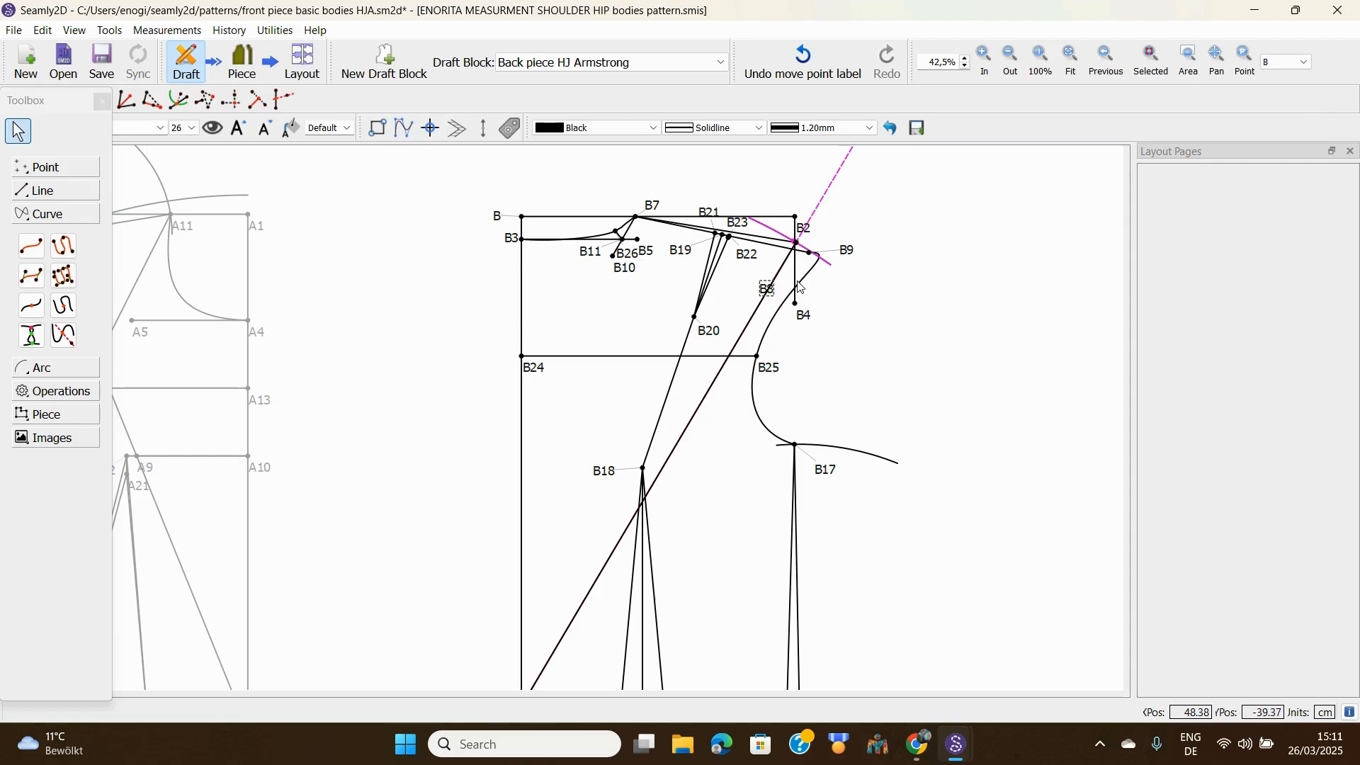
pyautogui.click(802, 291)
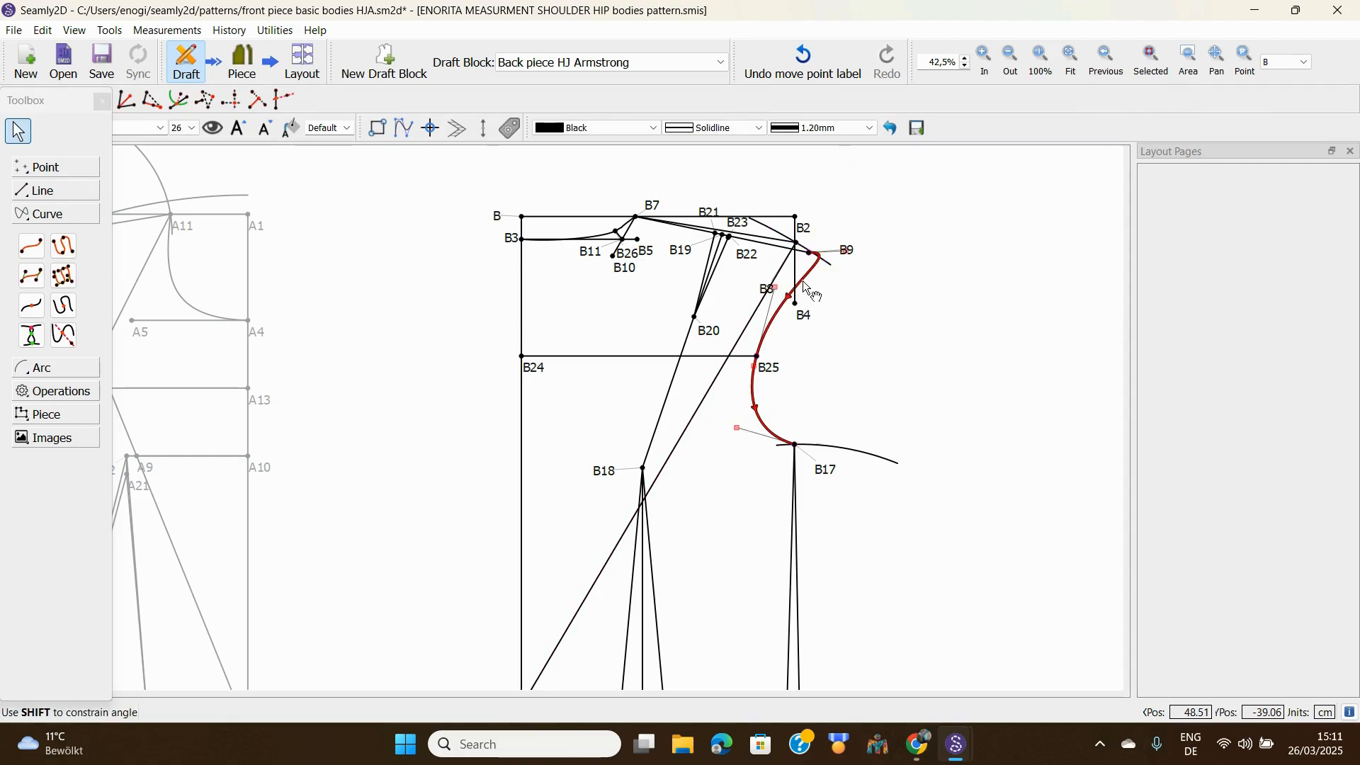
pyautogui.click(815, 263)
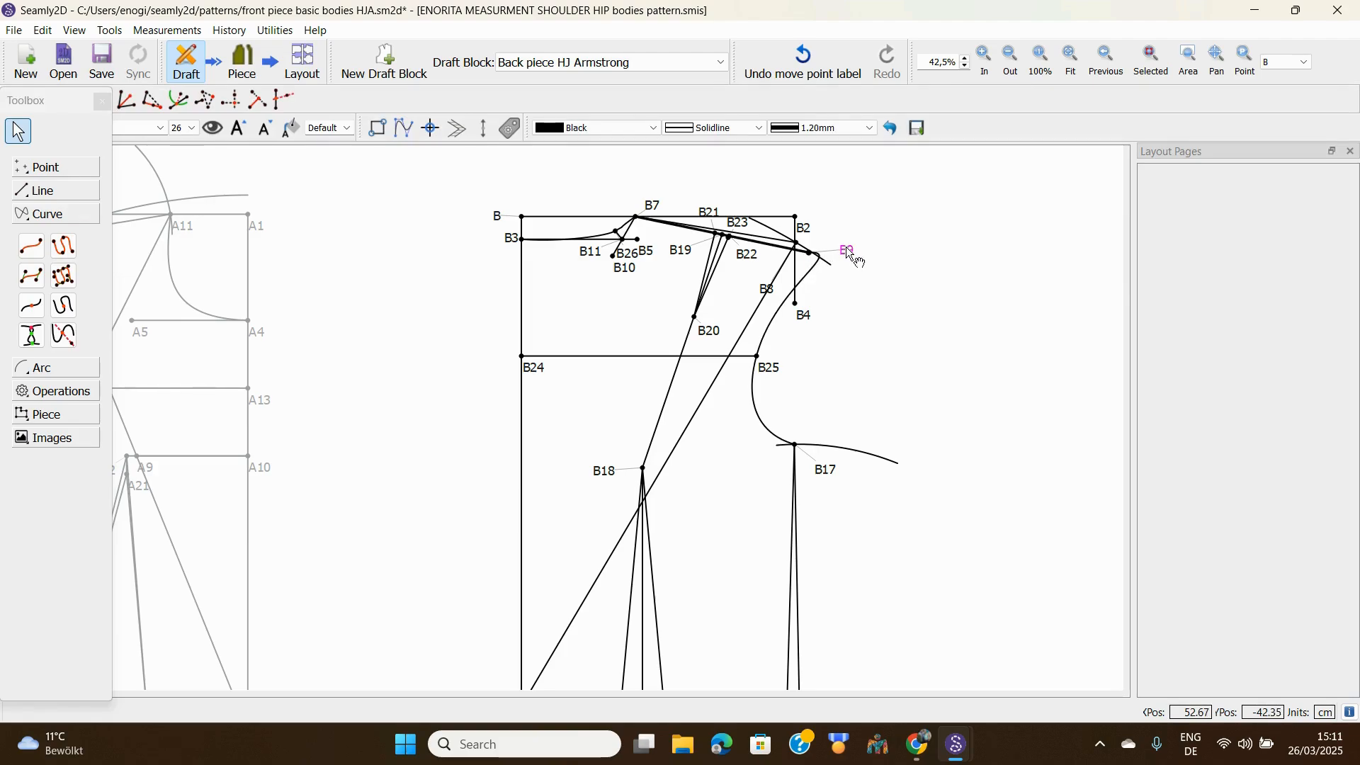
pyautogui.moveTo(846, 248); pyautogui.dragTo(826, 234)
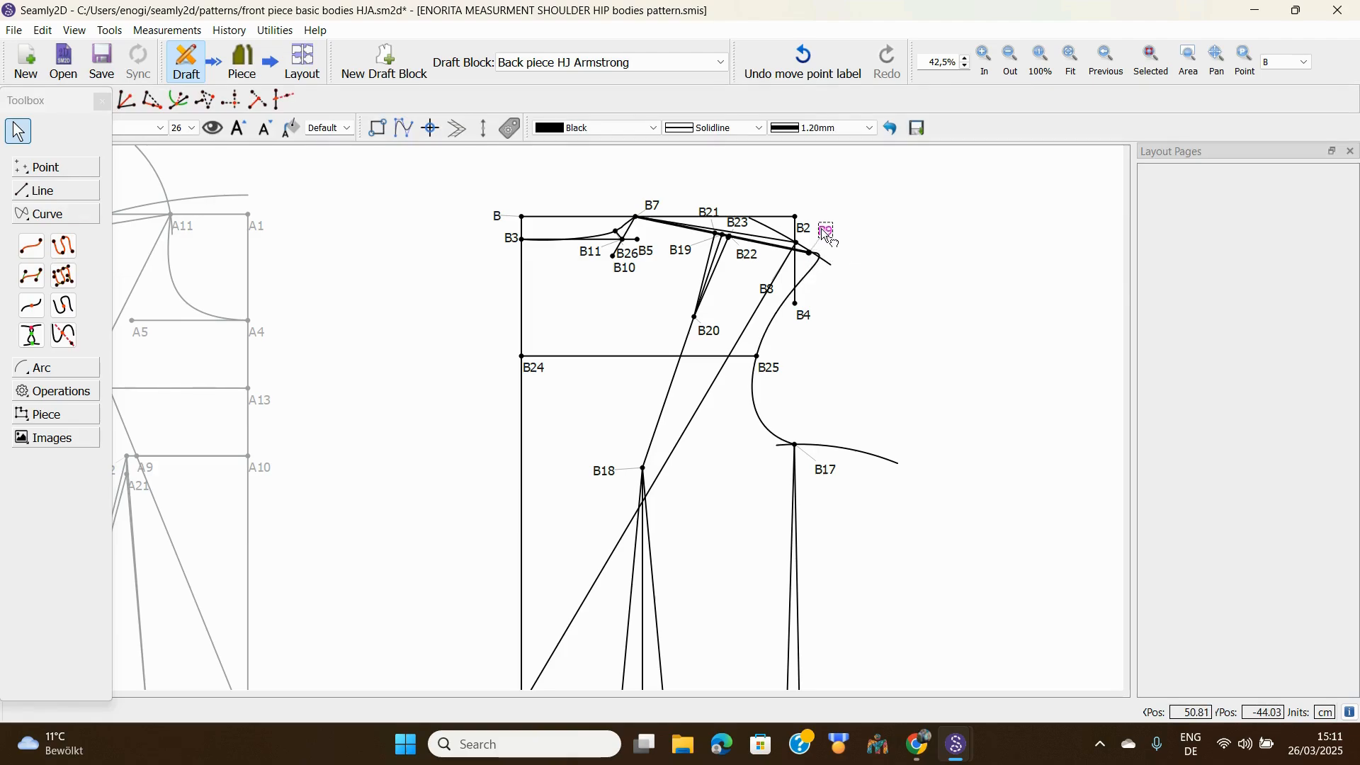
# Step: Adjust the armhole curve's handles at B9 and B25 to remove the bulge at the shoulder tip and run it smoothly through B25
pyautogui.click(817, 270)
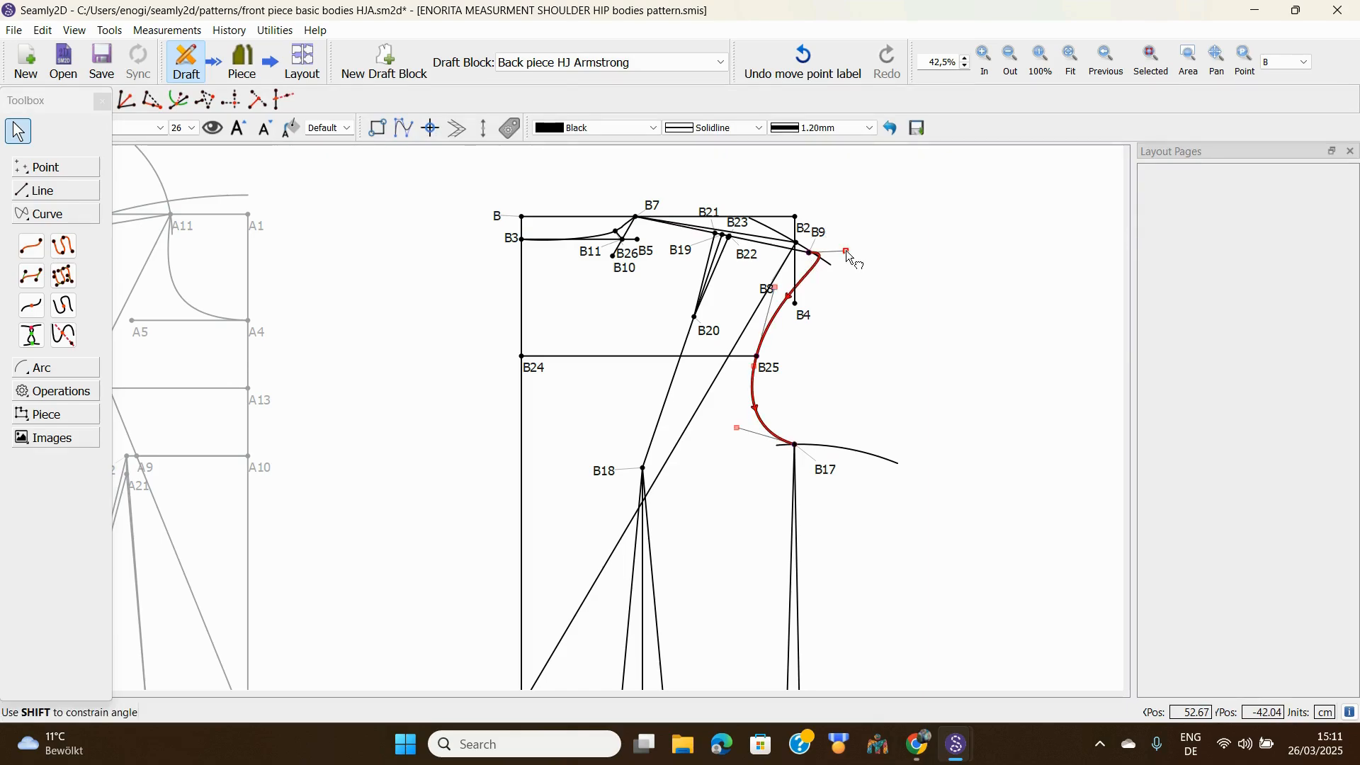
pyautogui.moveTo(846, 249); pyautogui.dragTo(783, 284)
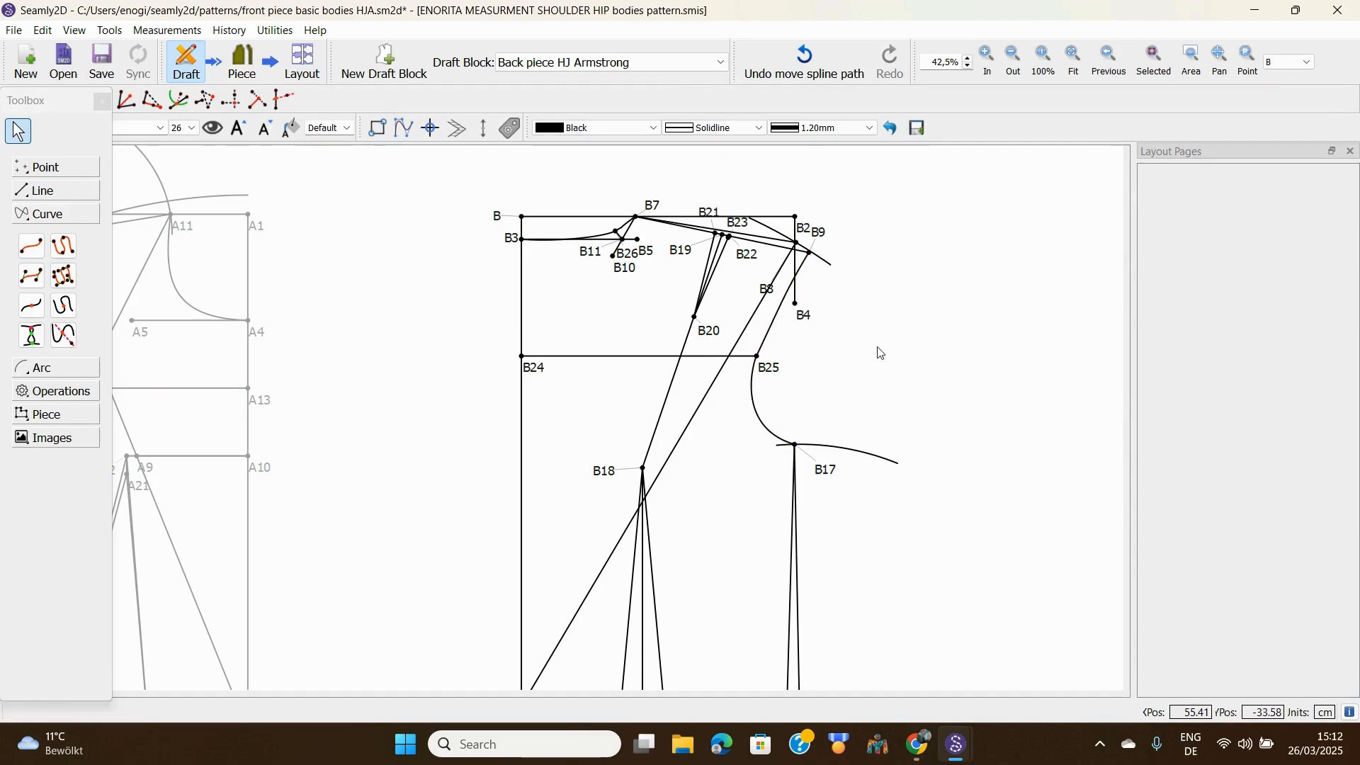
pyautogui.click(754, 405)
pyautogui.moveTo(754, 405); pyautogui.dragTo(753, 365)
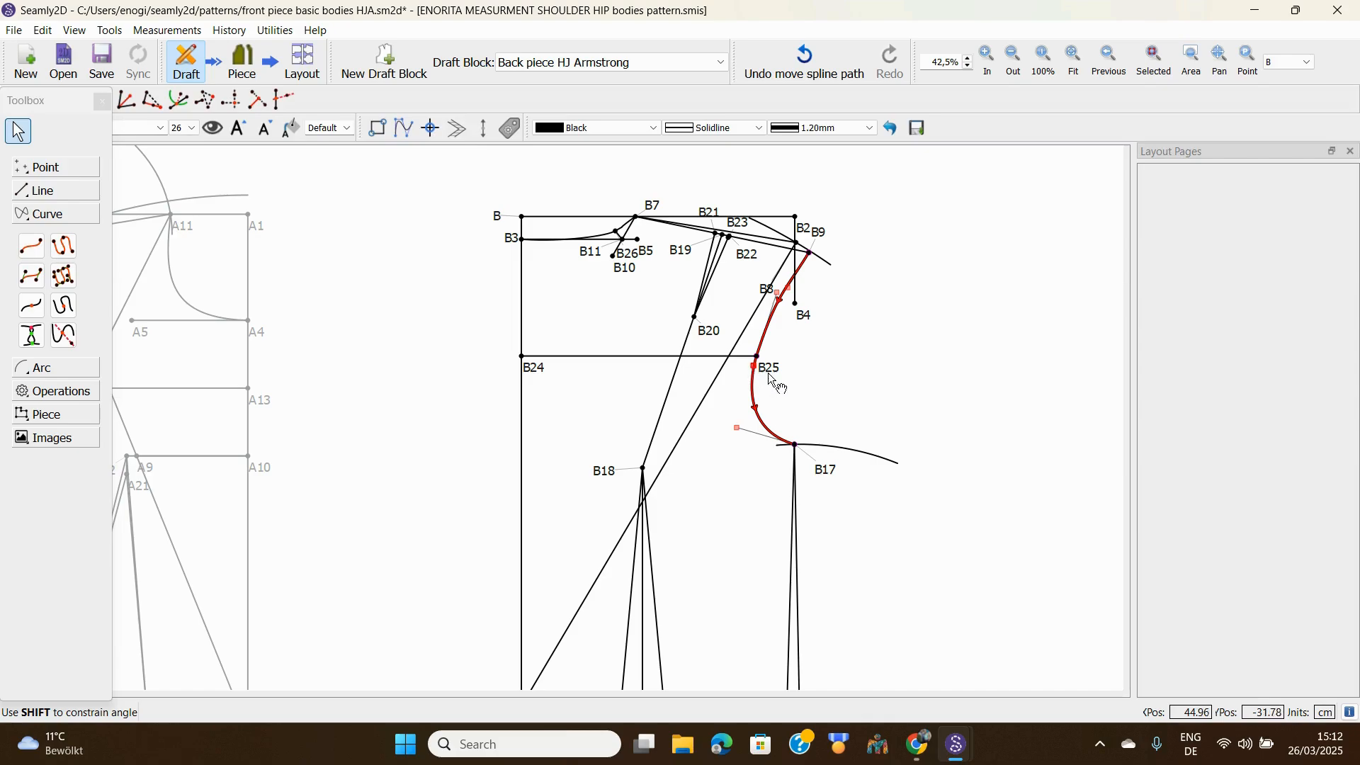
pyautogui.click(864, 403)
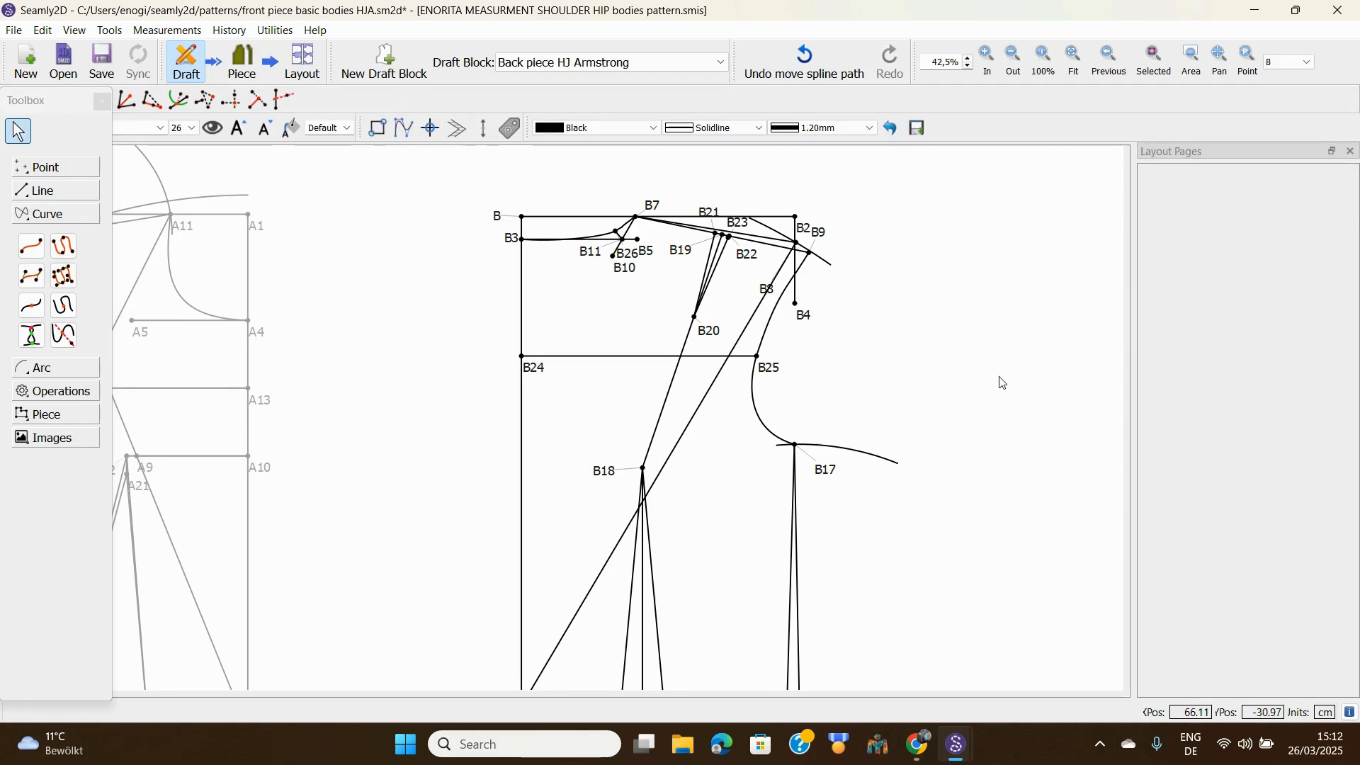
# Step: Apply True Darts to the back shoulder dart, with base line B7 to B9 and dart points B21, B20 and B23
pyautogui.keyDown('ctrl'); pyautogui.scroll(-5, 1003, 384); pyautogui.keyUp('ctrl')
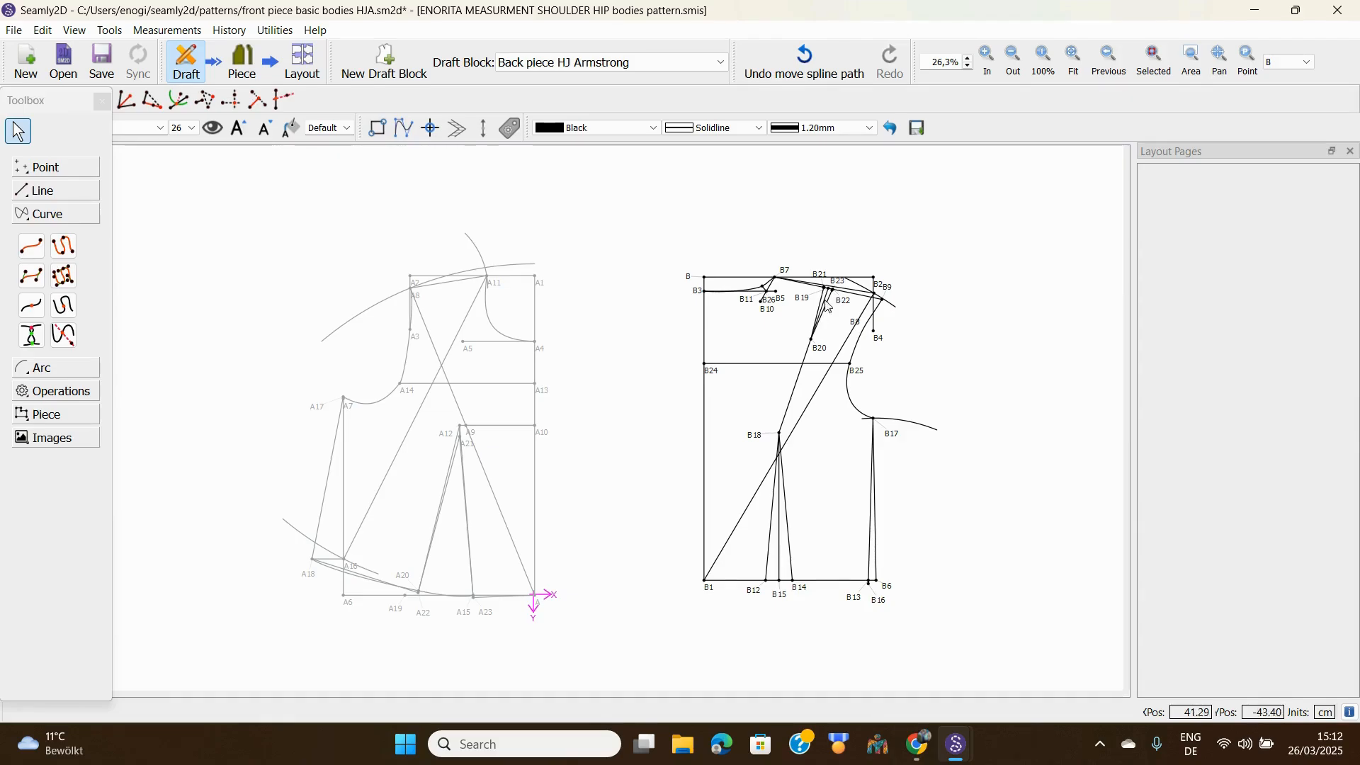
pyautogui.click(41, 394)
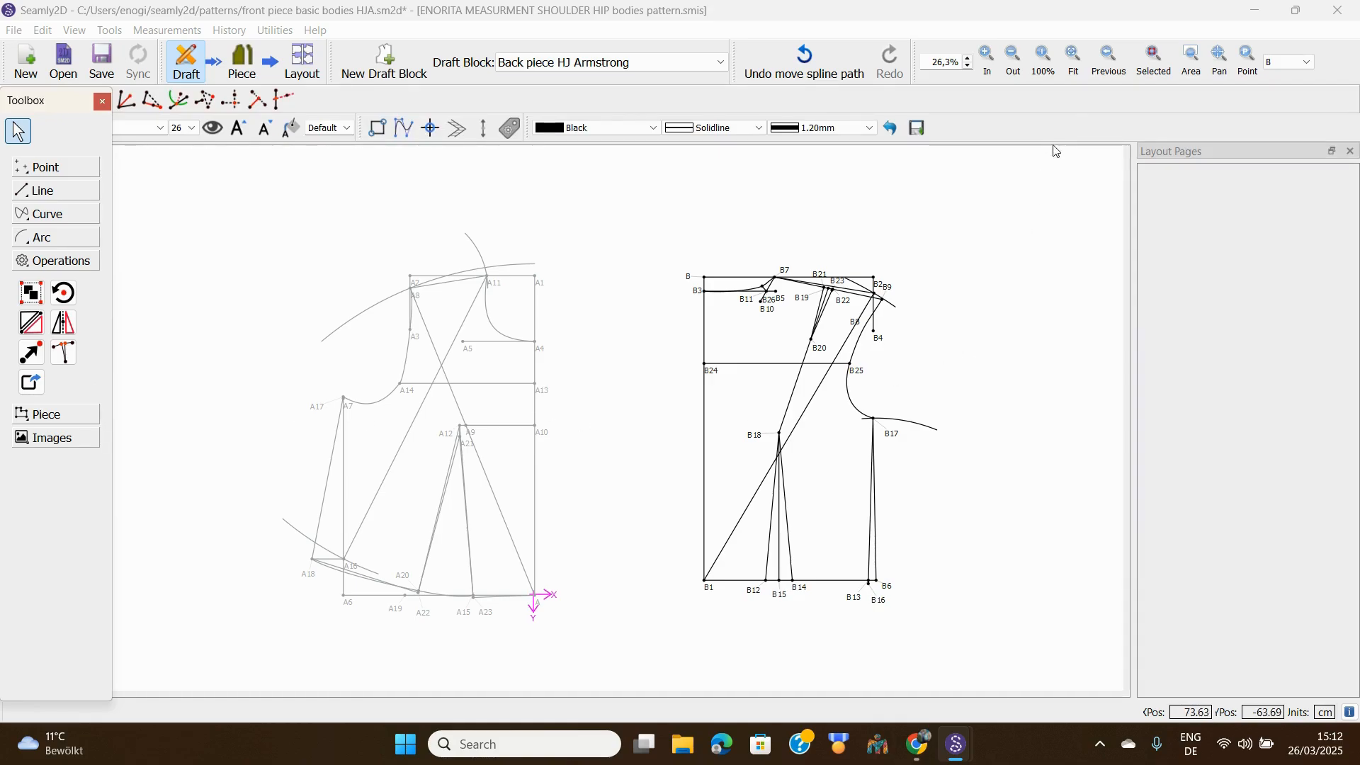
pyautogui.click(1049, 59)
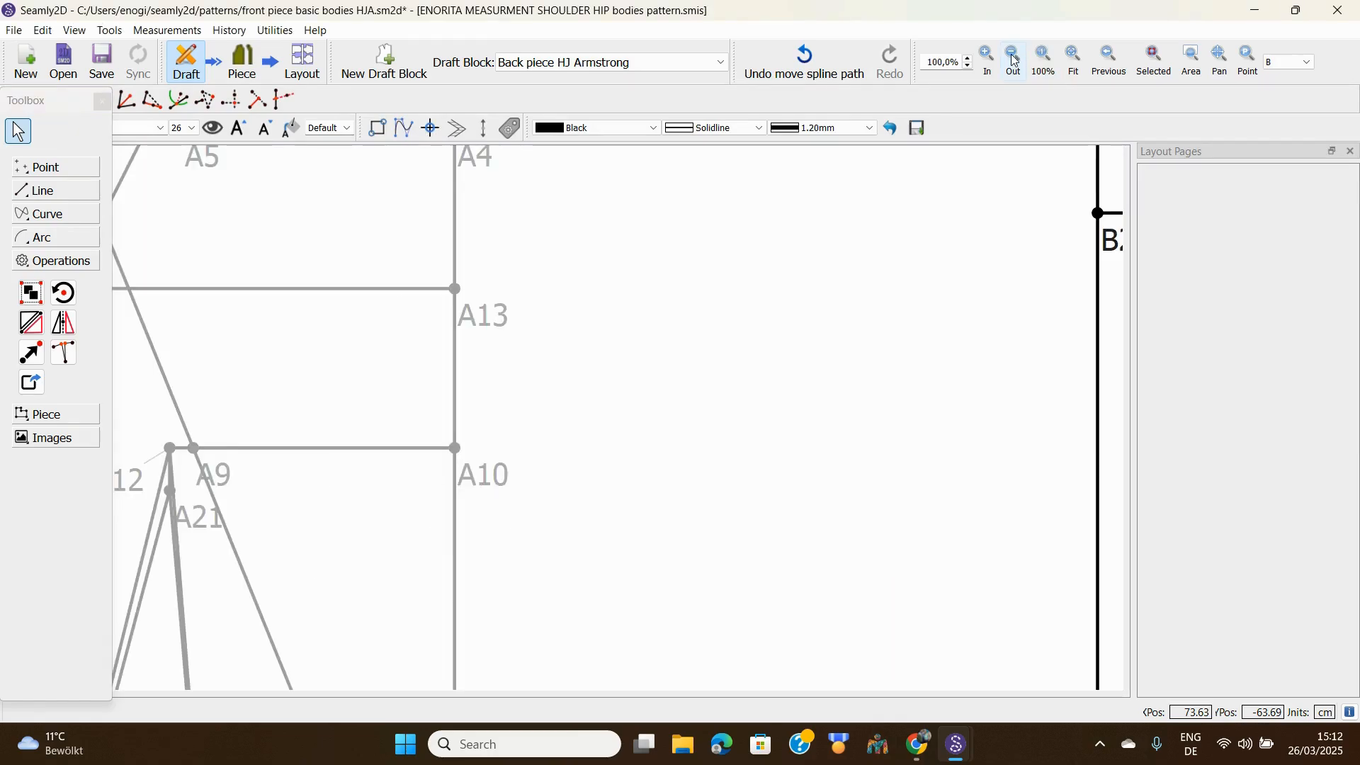
pyautogui.click(1015, 61)
pyautogui.click(1015, 60)
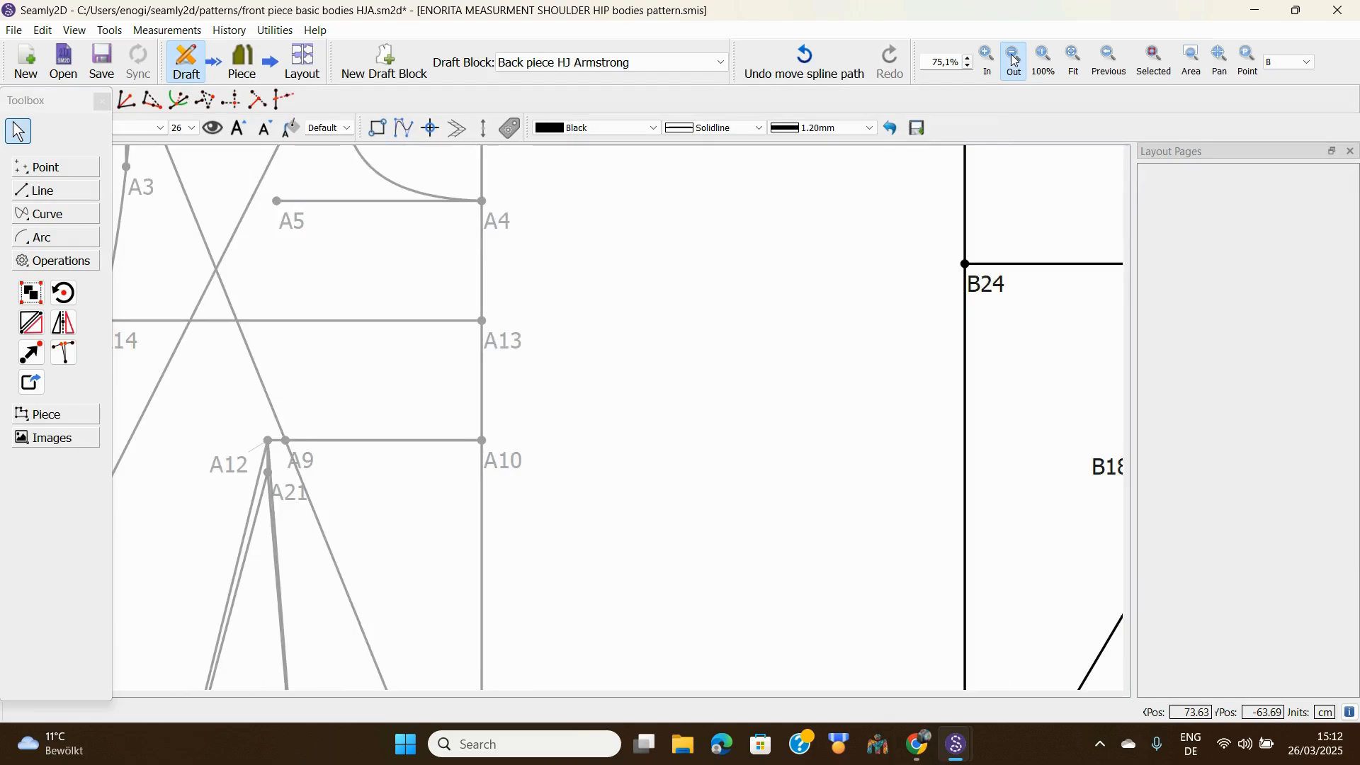
pyautogui.click(1015, 60)
pyautogui.click(1015, 60)
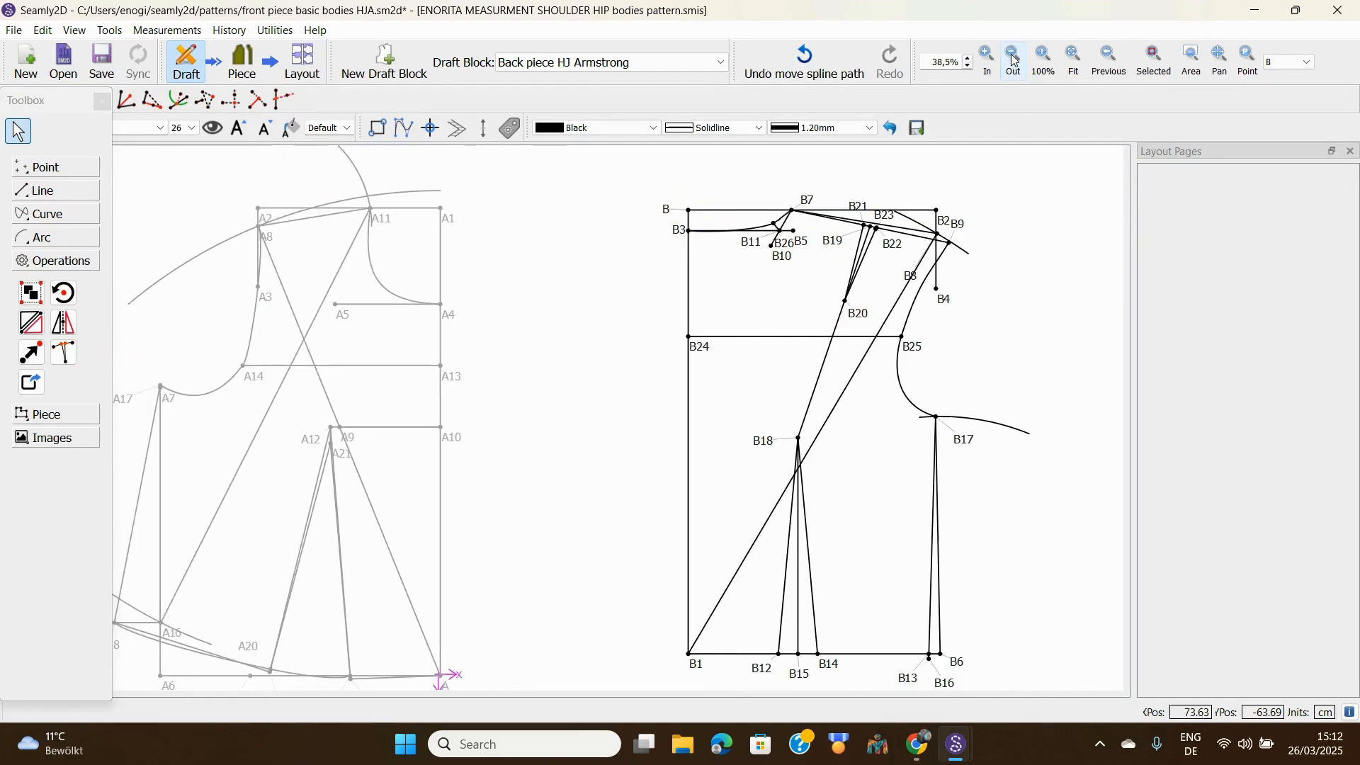
pyautogui.click(1015, 60)
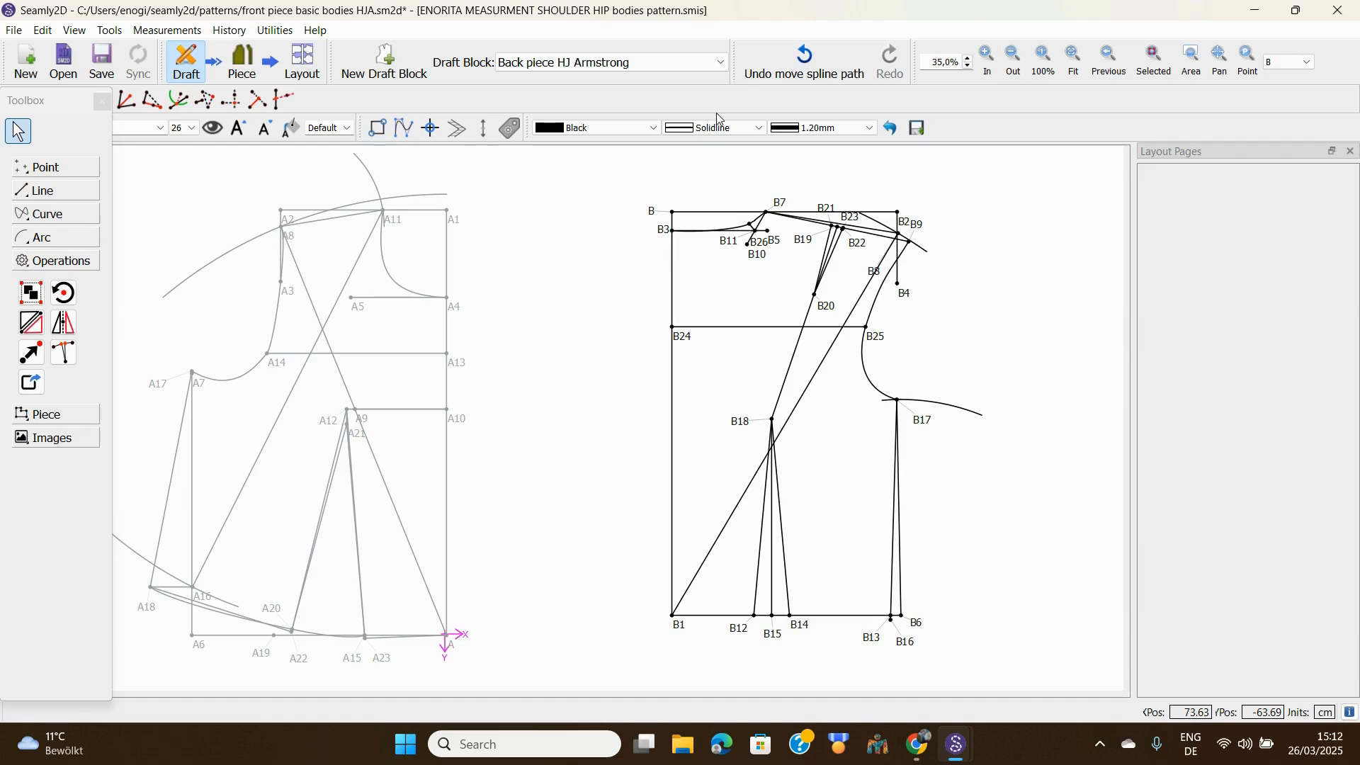
pyautogui.click(64, 354)
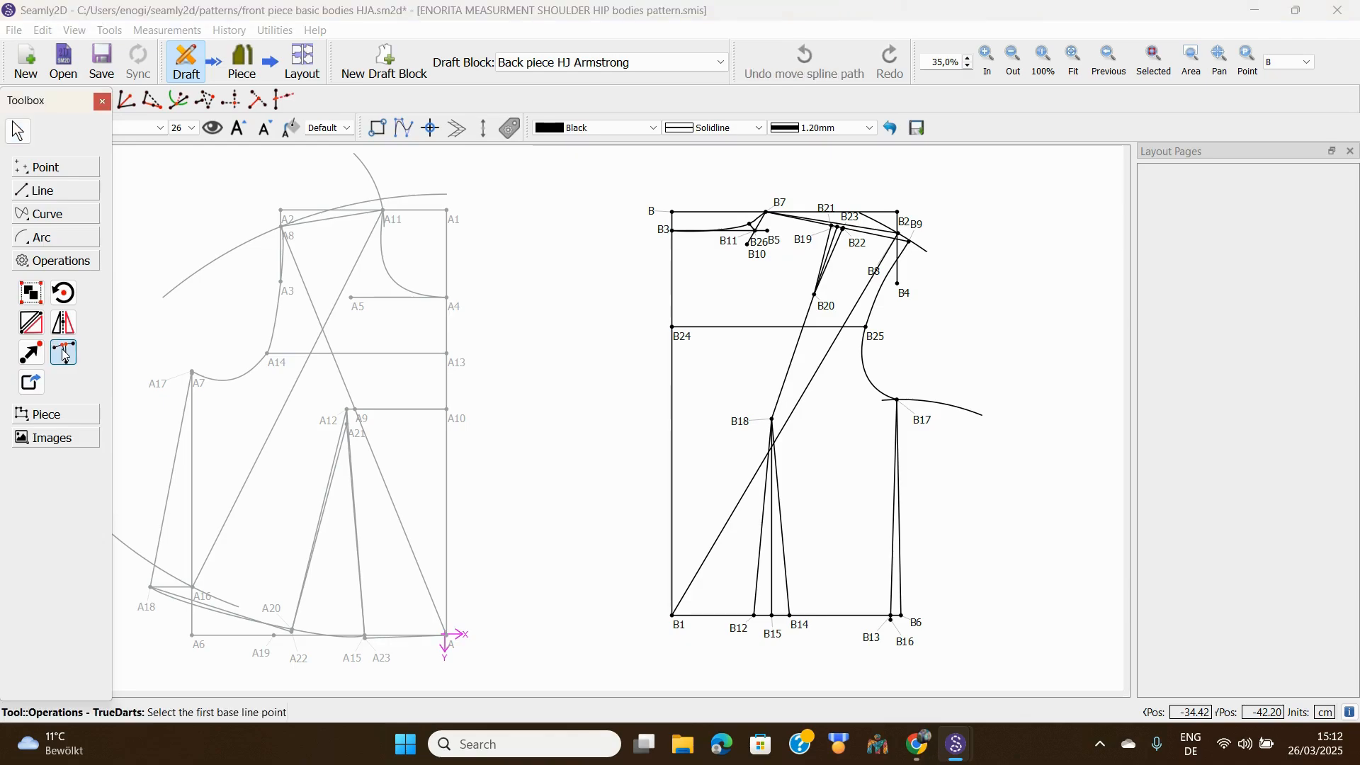
pyautogui.click(782, 211)
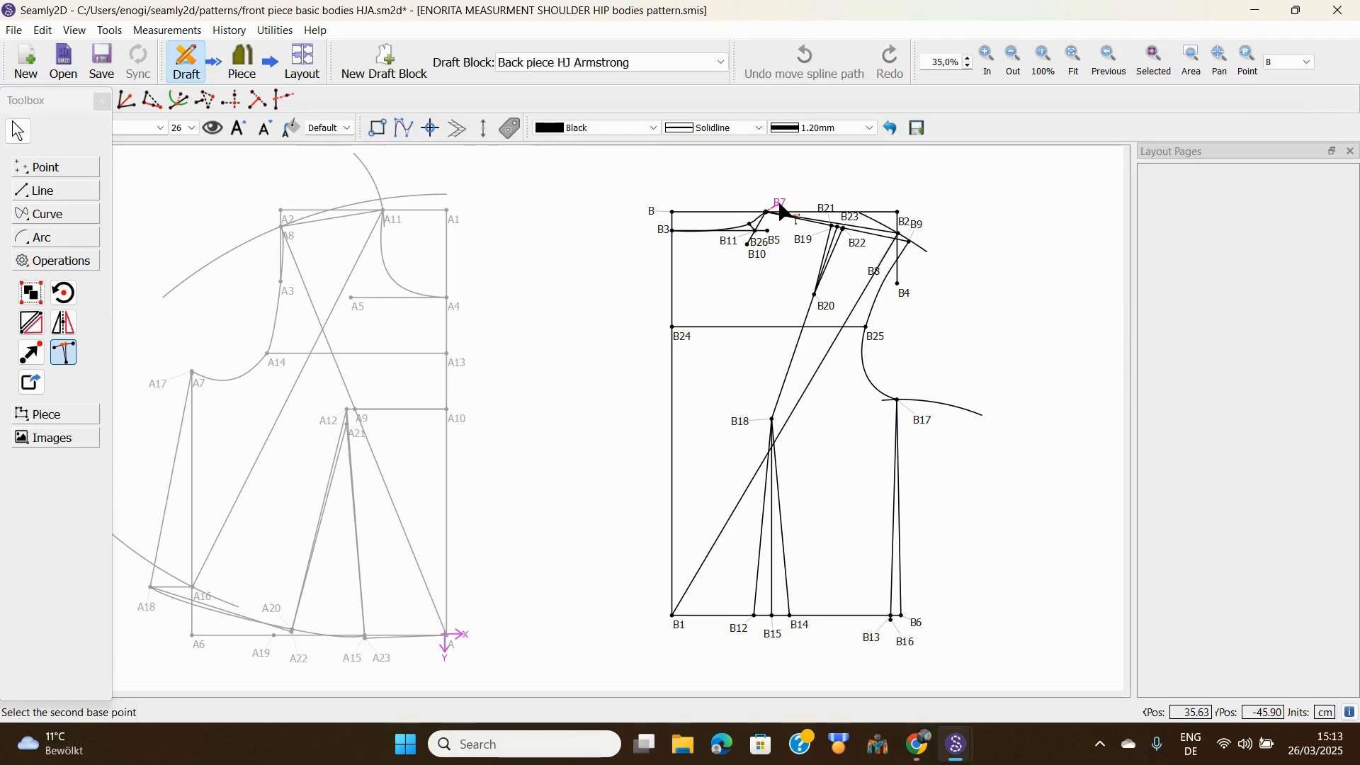
pyautogui.click(918, 228)
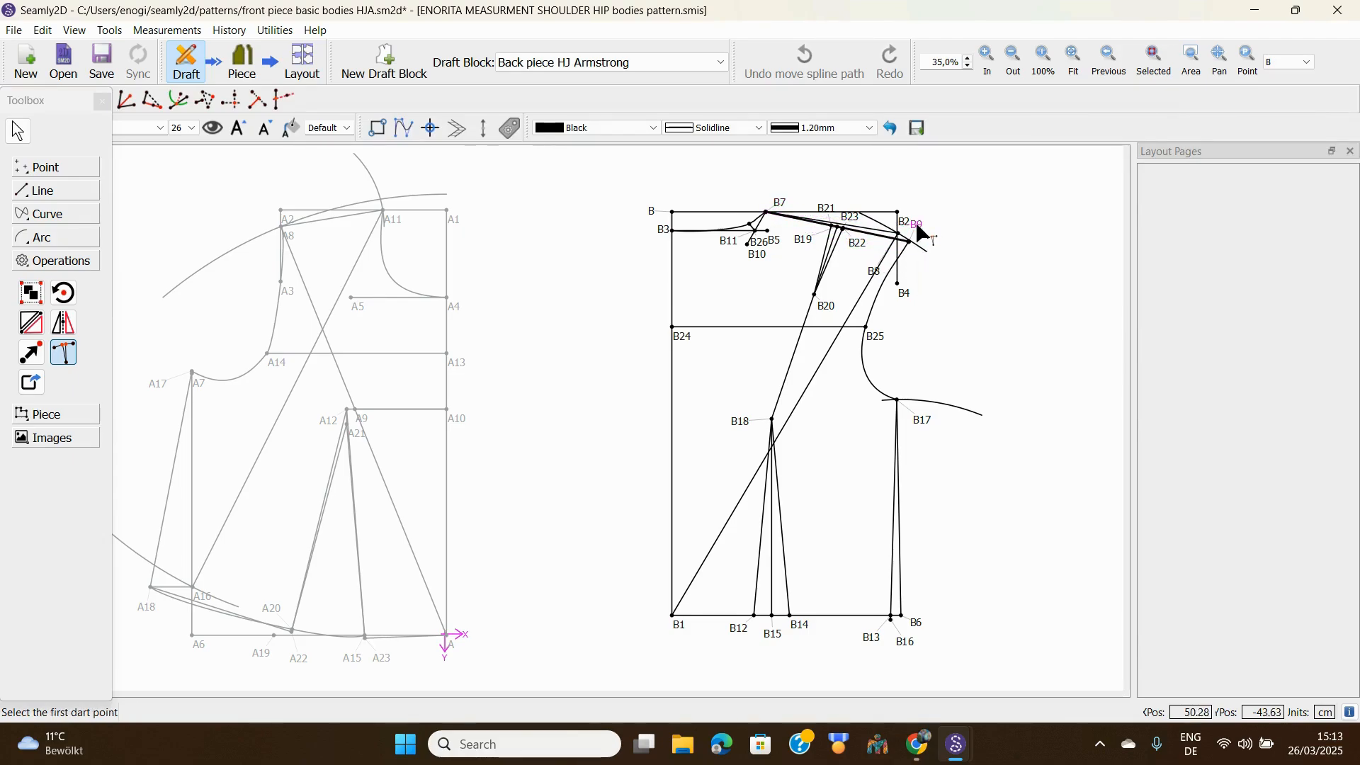
pyautogui.click(822, 211)
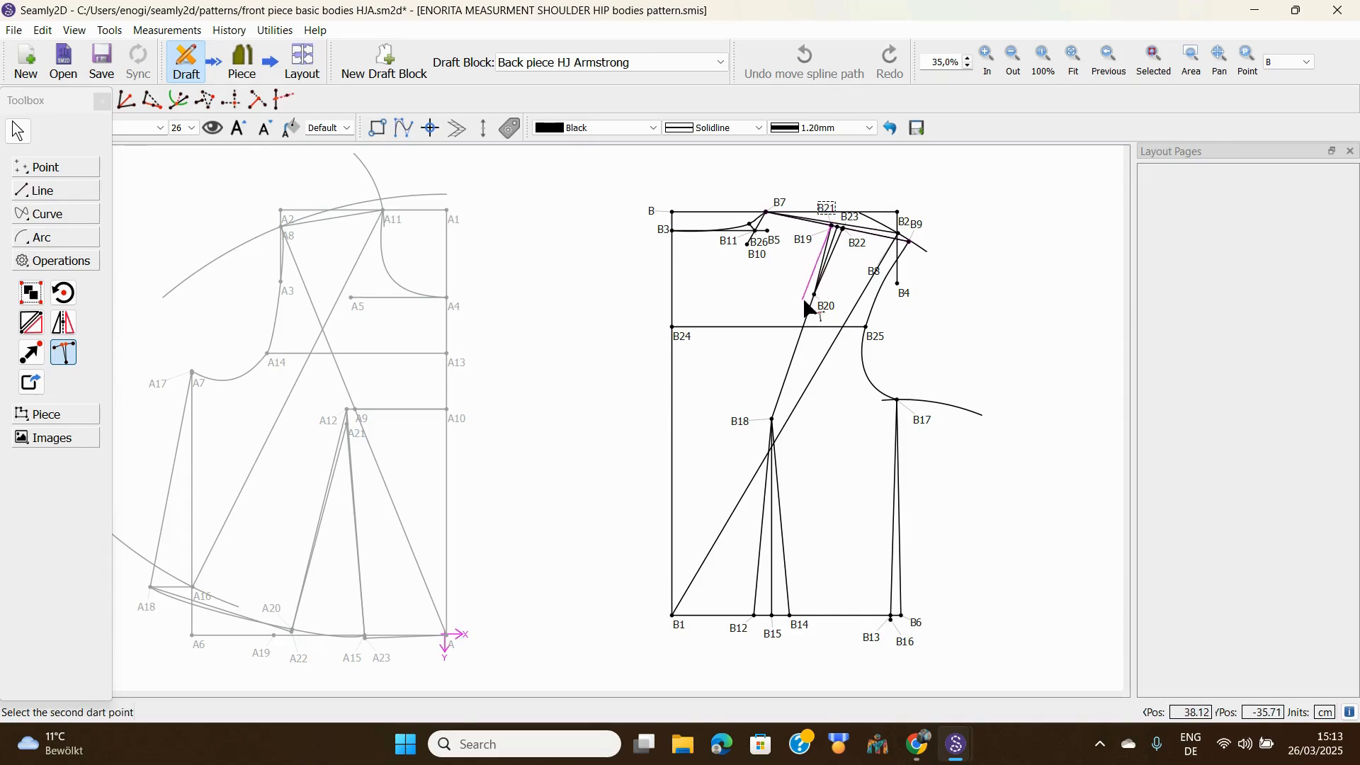
pyautogui.click(822, 309)
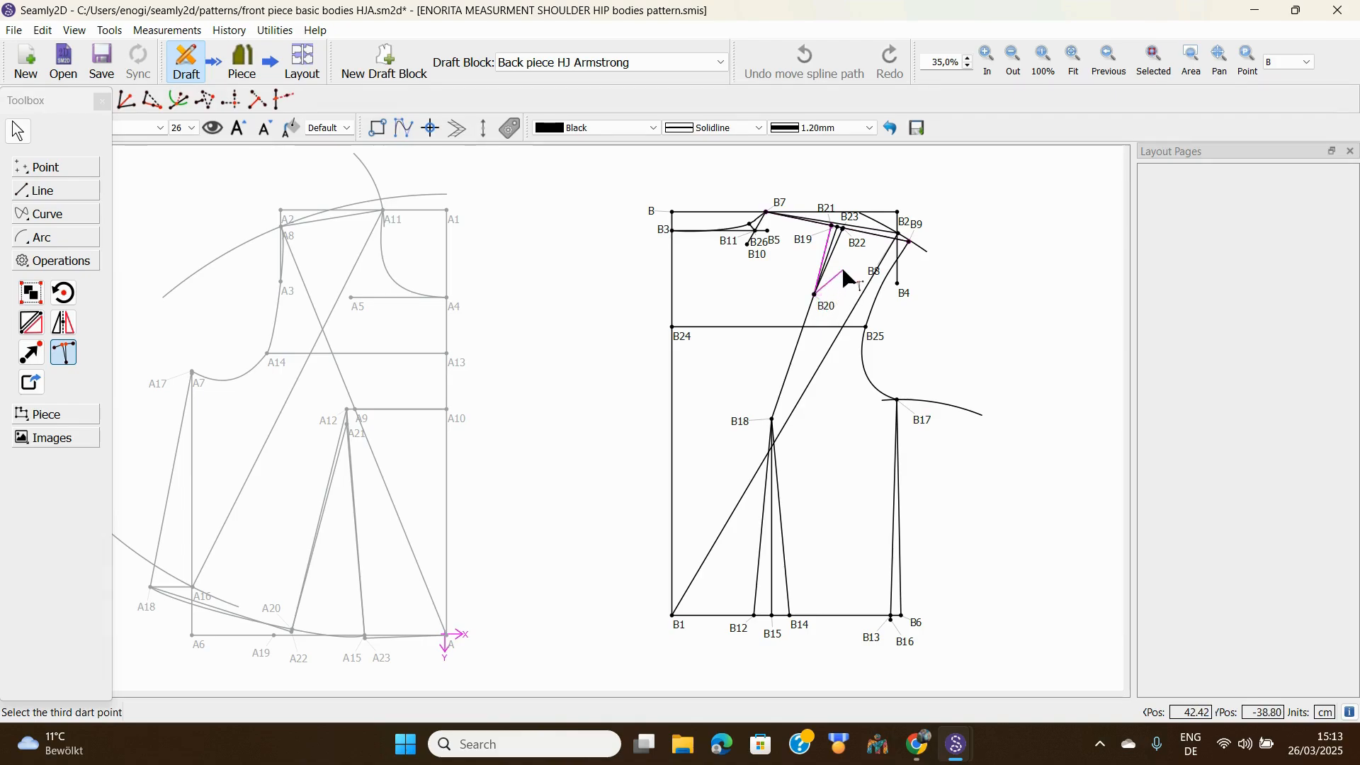
pyautogui.click(843, 228)
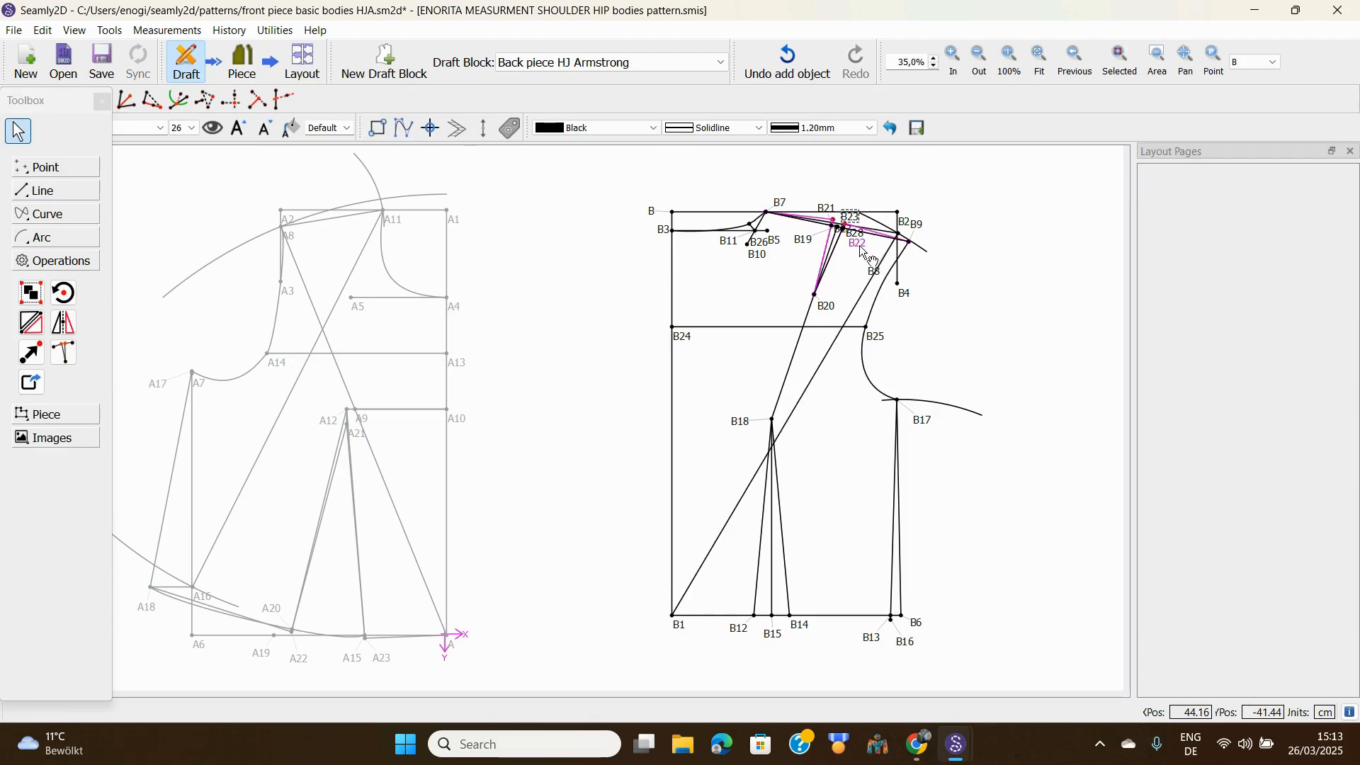
# Step: Spread the B21, B22, B23, B27 and B28 labels around the shoulder dart so they no longer overlap the dart lines or each other
pyautogui.moveTo(861, 249); pyautogui.dragTo(859, 270)
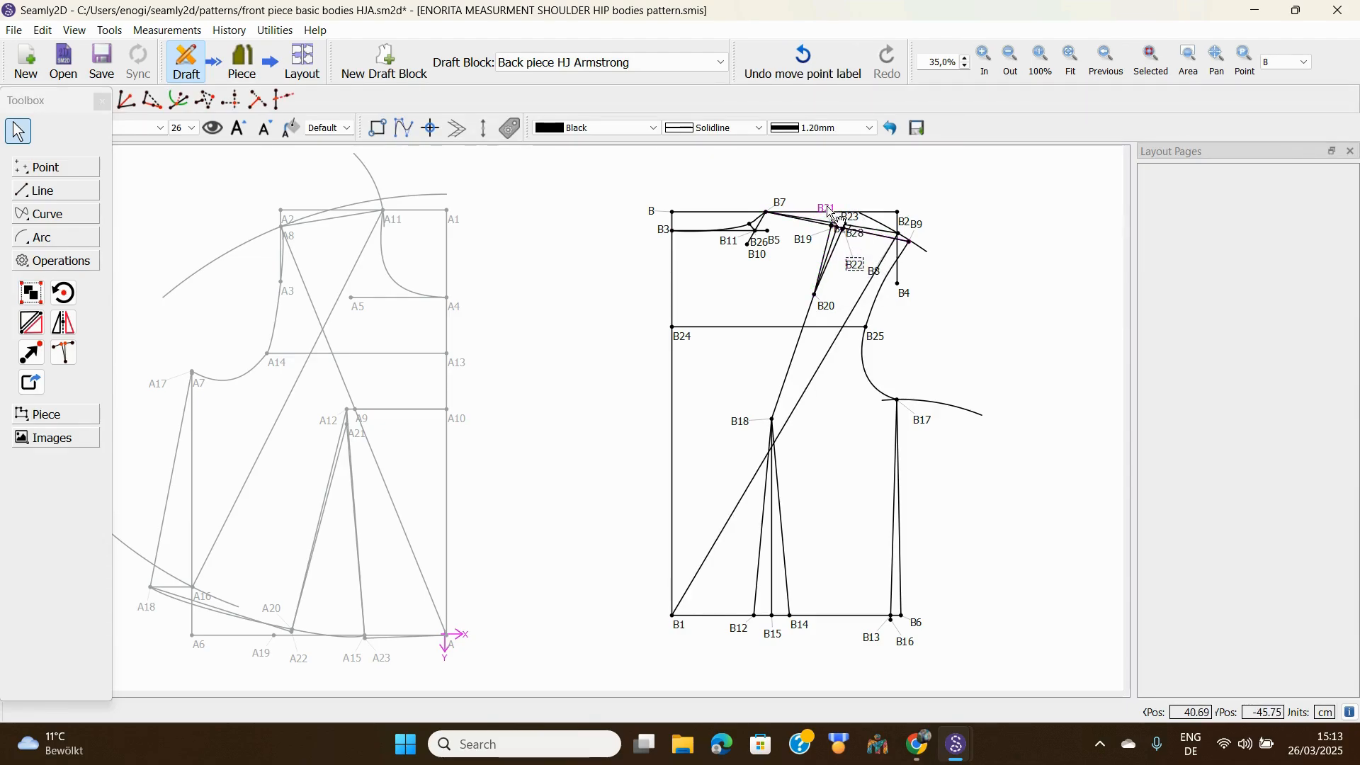
pyautogui.moveTo(830, 210); pyautogui.dragTo(861, 208)
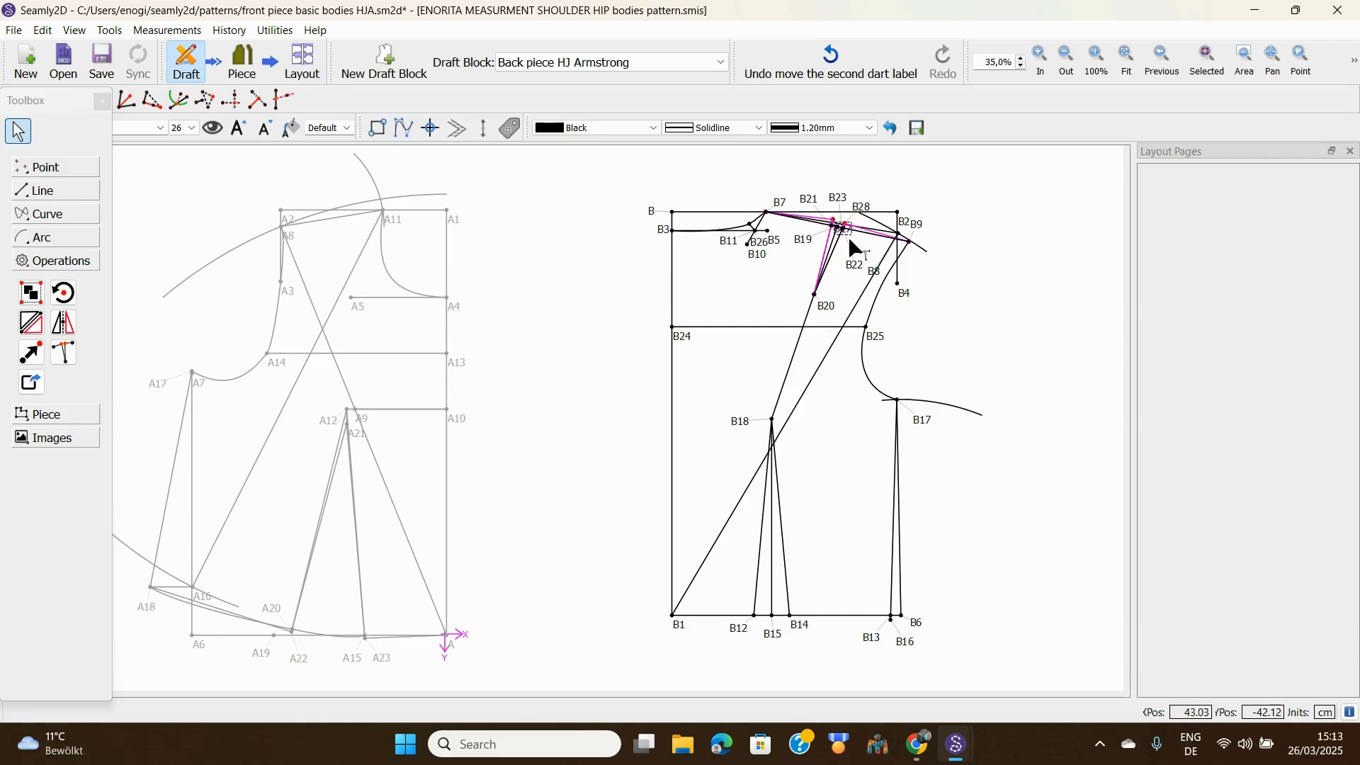
pyautogui.moveTo(851, 238); pyautogui.dragTo(878, 248)
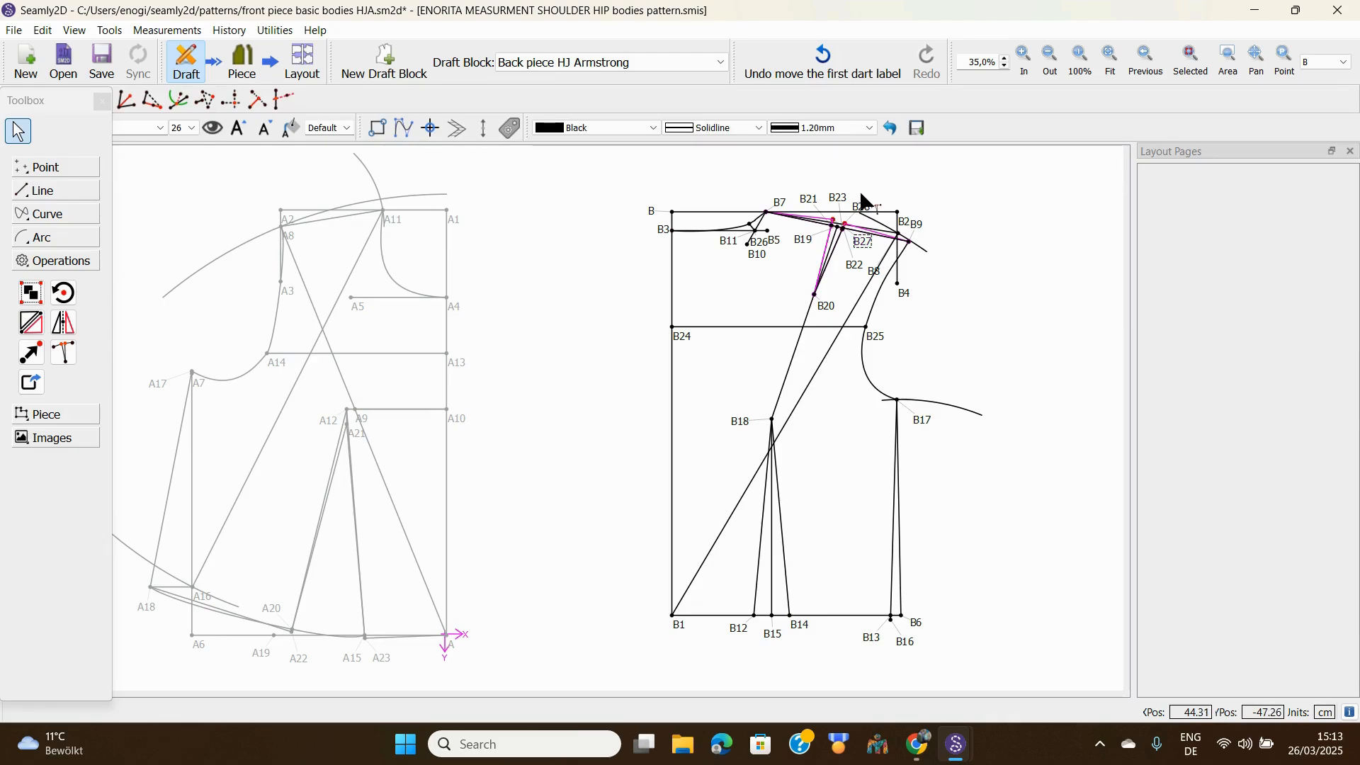
pyautogui.moveTo(867, 212); pyautogui.dragTo(870, 212)
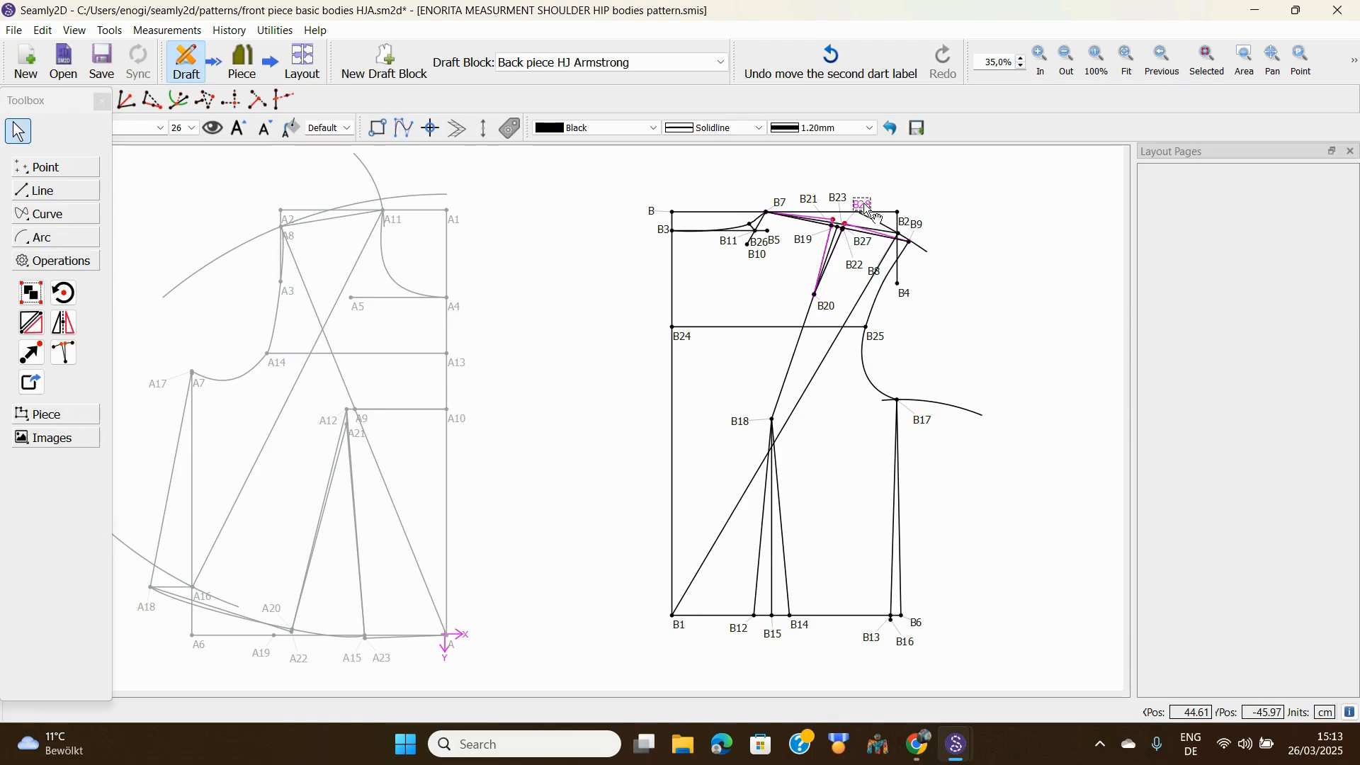
pyautogui.moveTo(865, 244); pyautogui.dragTo(873, 250)
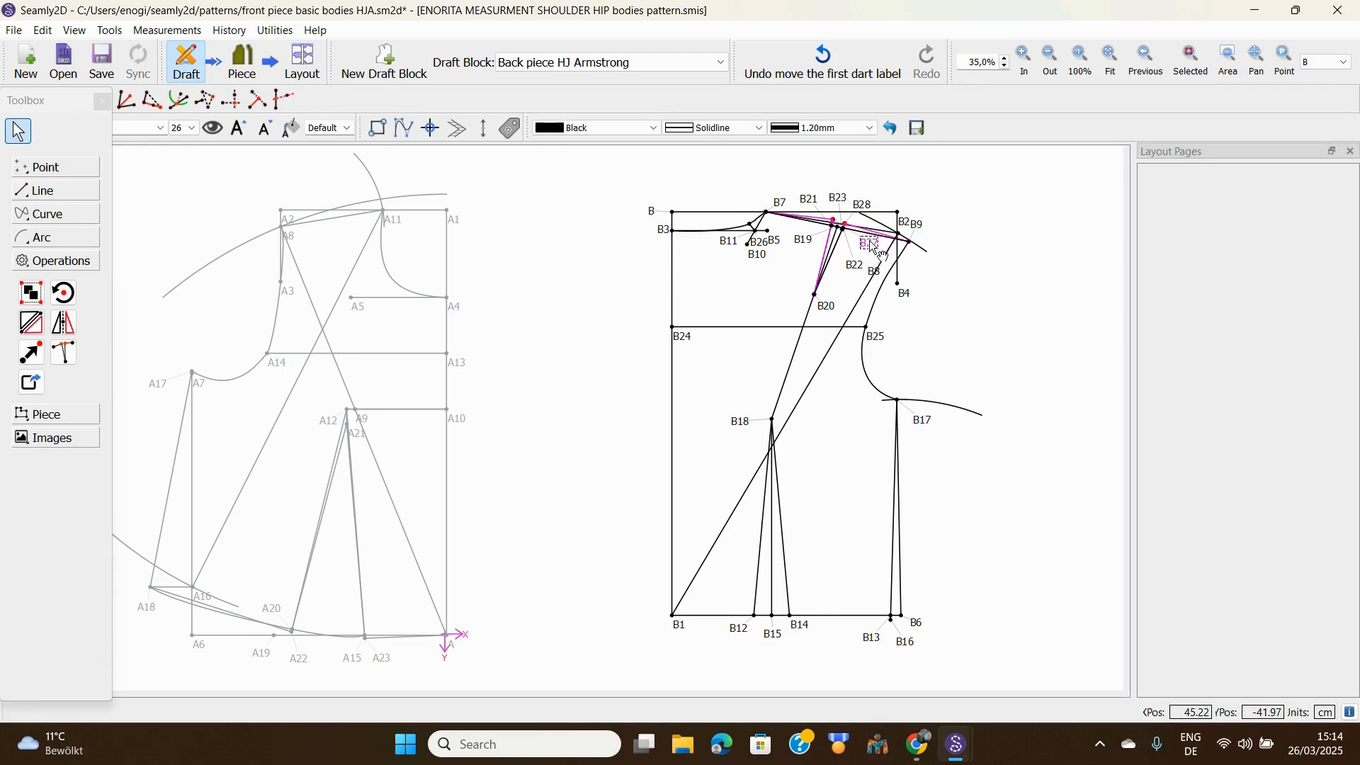
pyautogui.moveTo(871, 242); pyautogui.dragTo(870, 254)
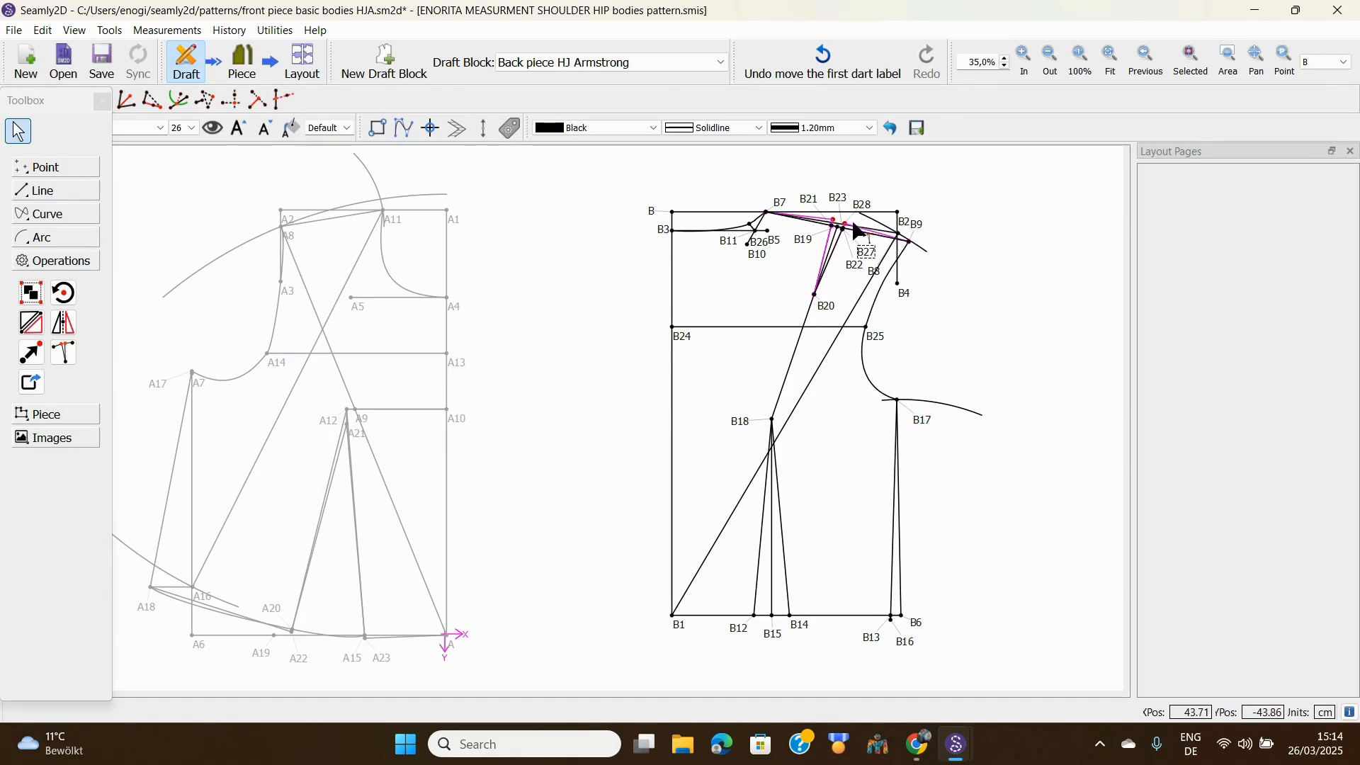
pyautogui.click(956, 258)
pyautogui.click(924, 287)
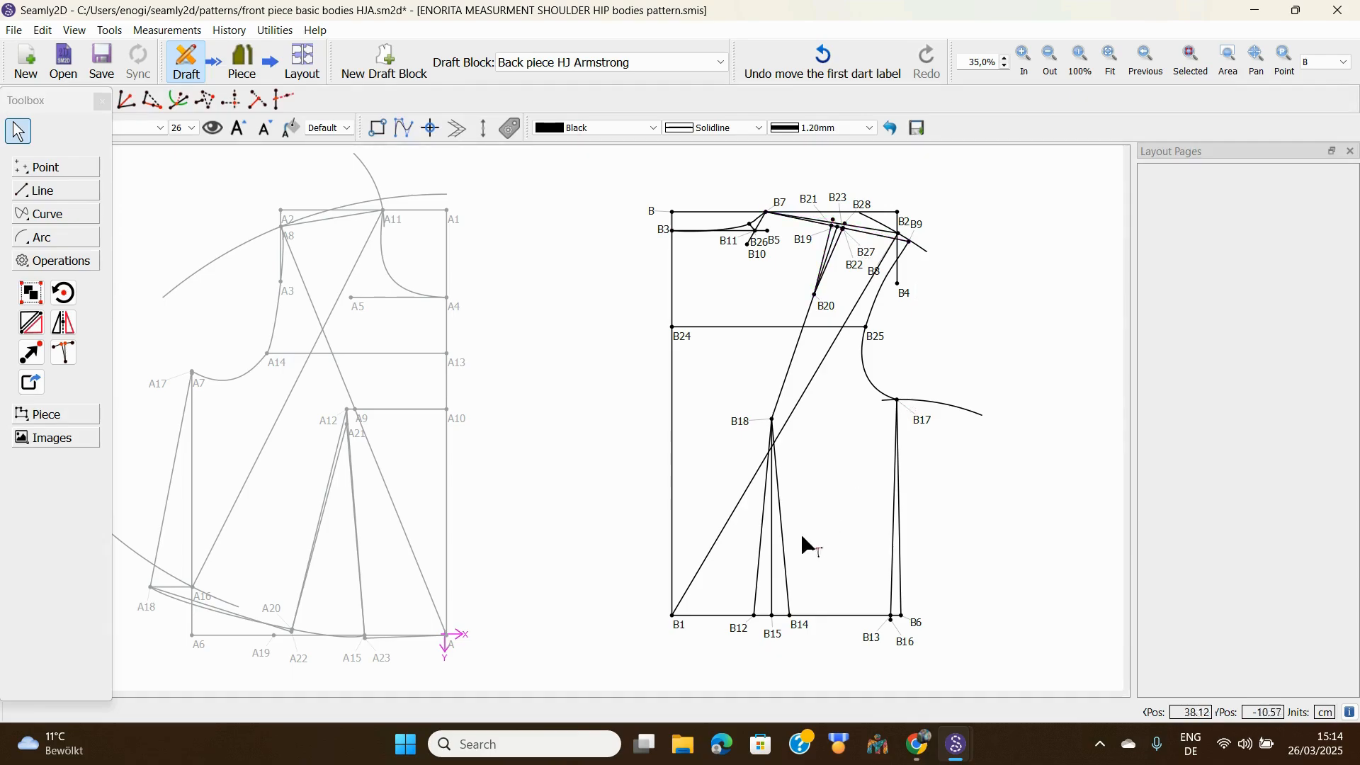
# Step: Apply True Darts to the back waist dart, with base line B1 to B16 and dart points B12, B18 and B14, and separate the overlapping labels
pyautogui.click(63, 352)
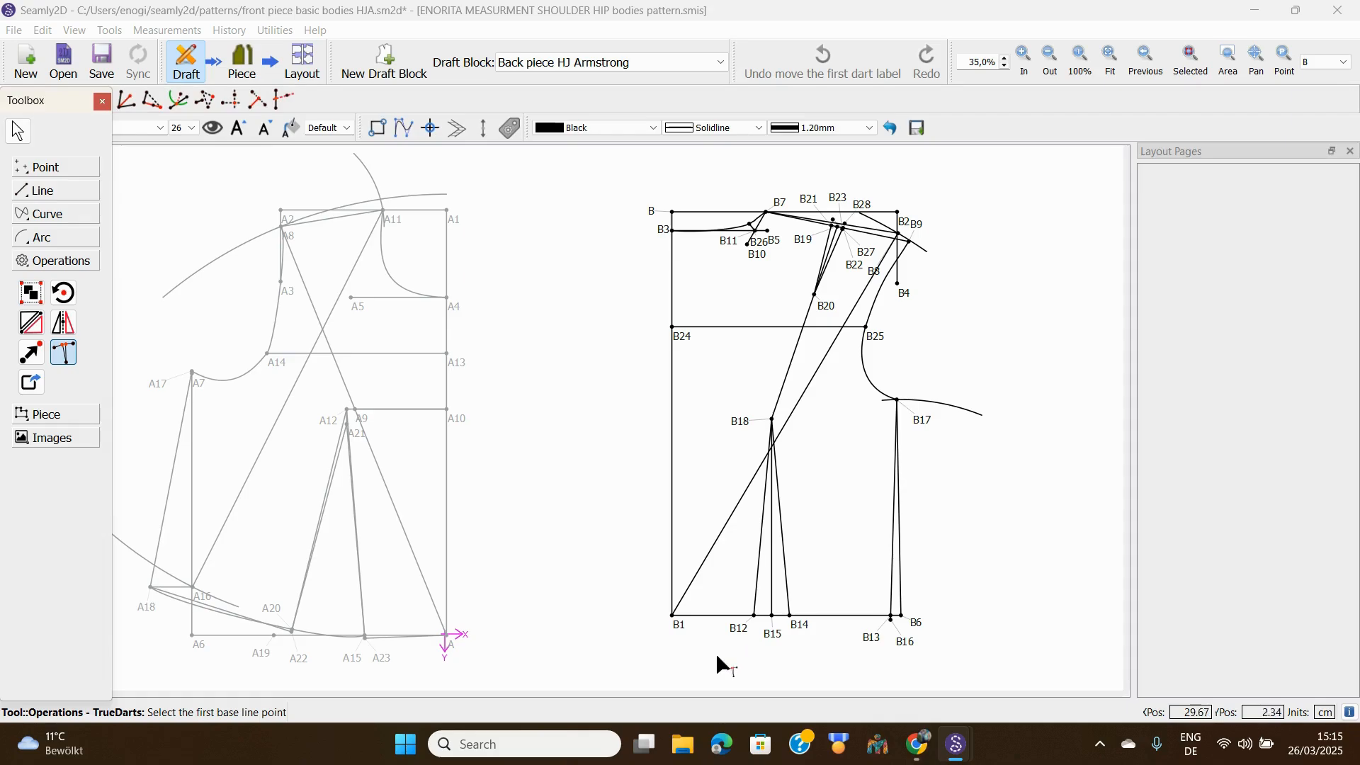
pyautogui.click(678, 628)
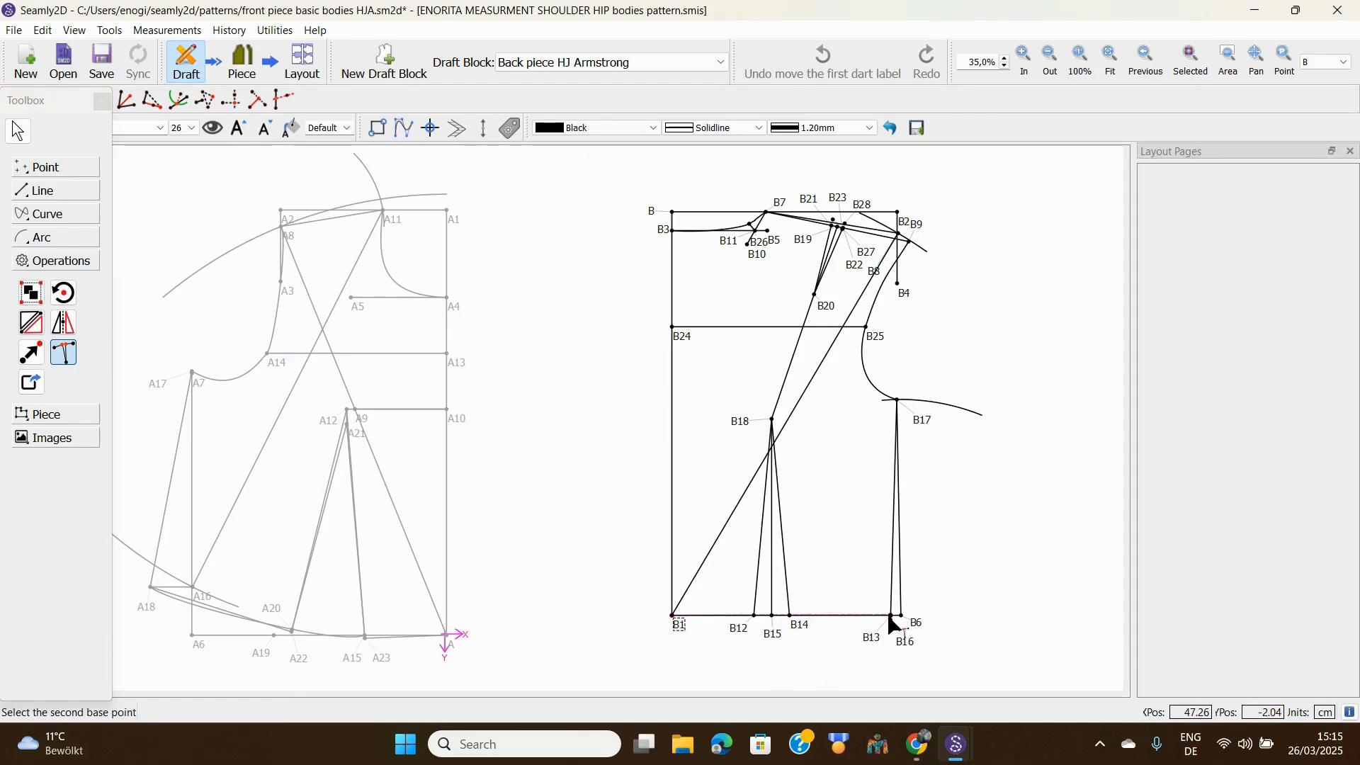
pyautogui.click(904, 645)
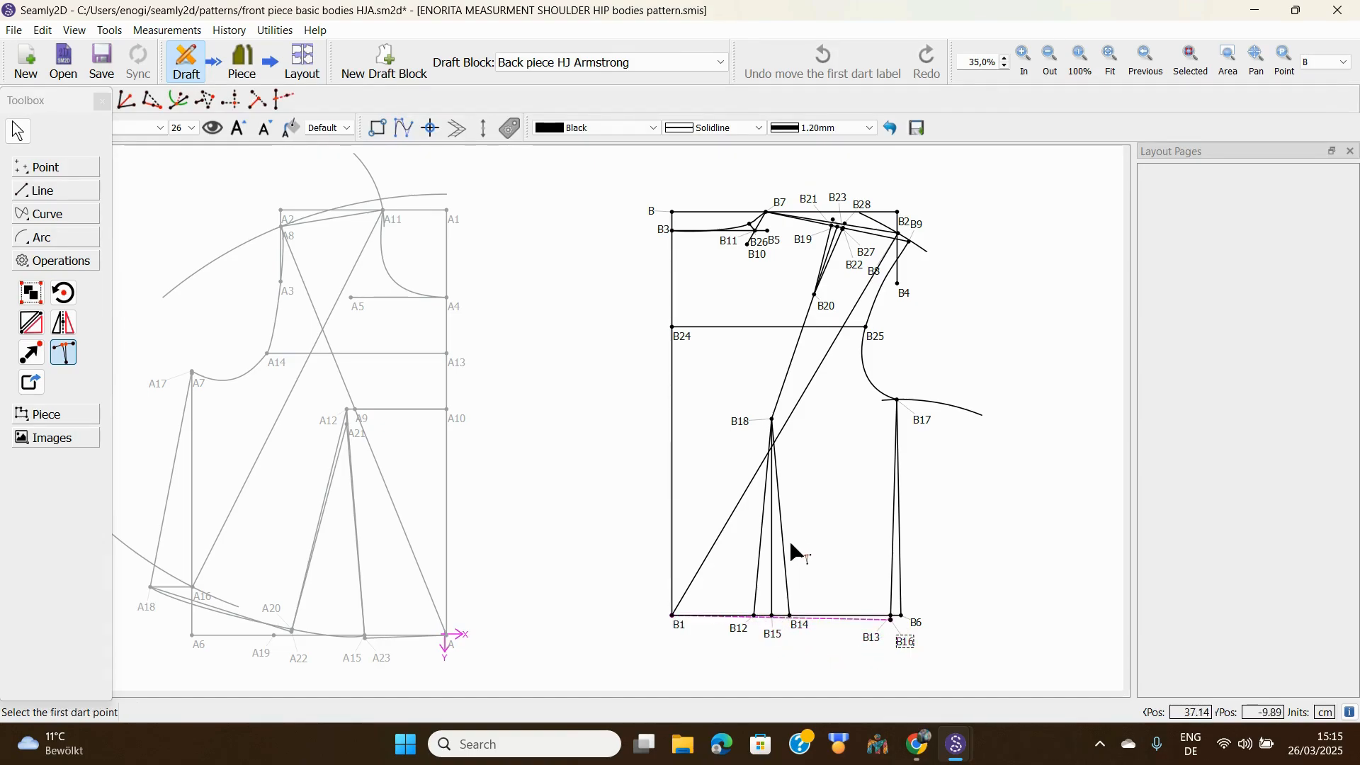
pyautogui.click(738, 627)
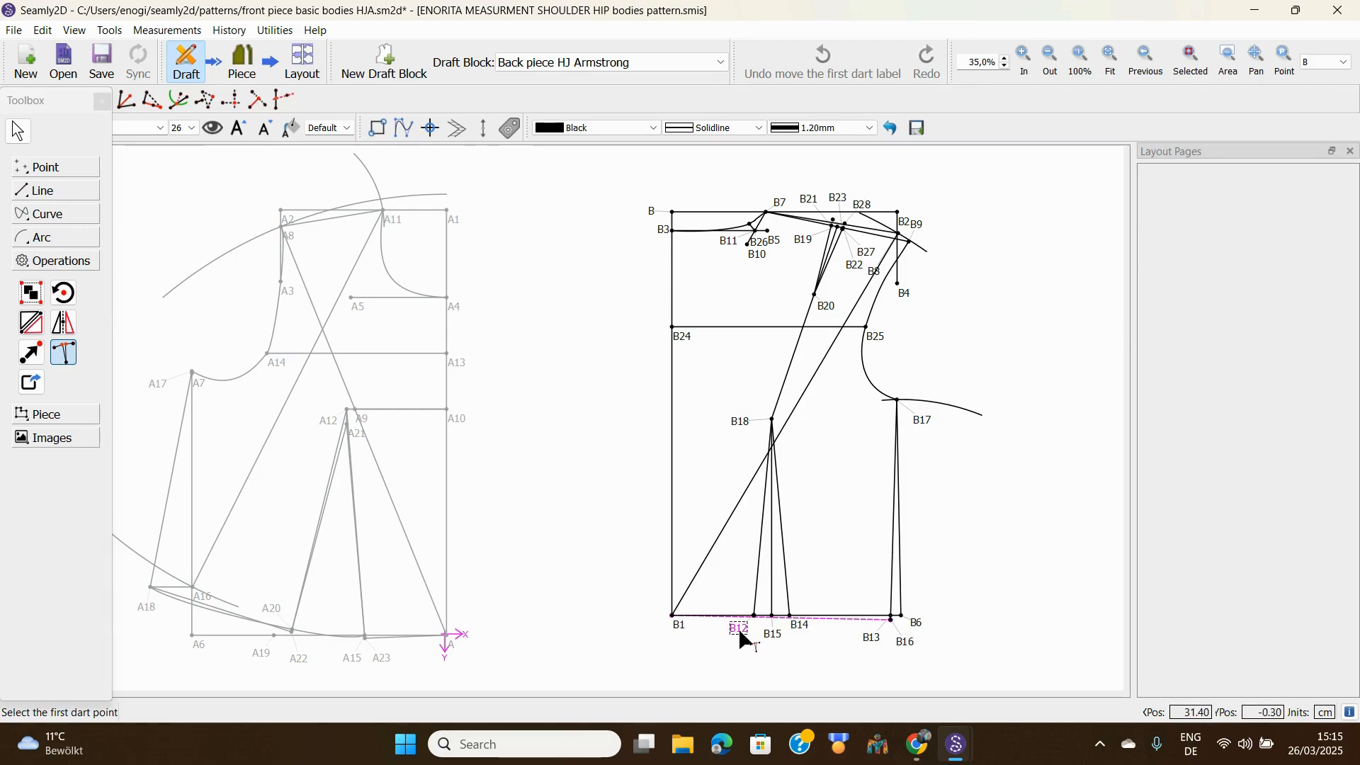
pyautogui.click(750, 425)
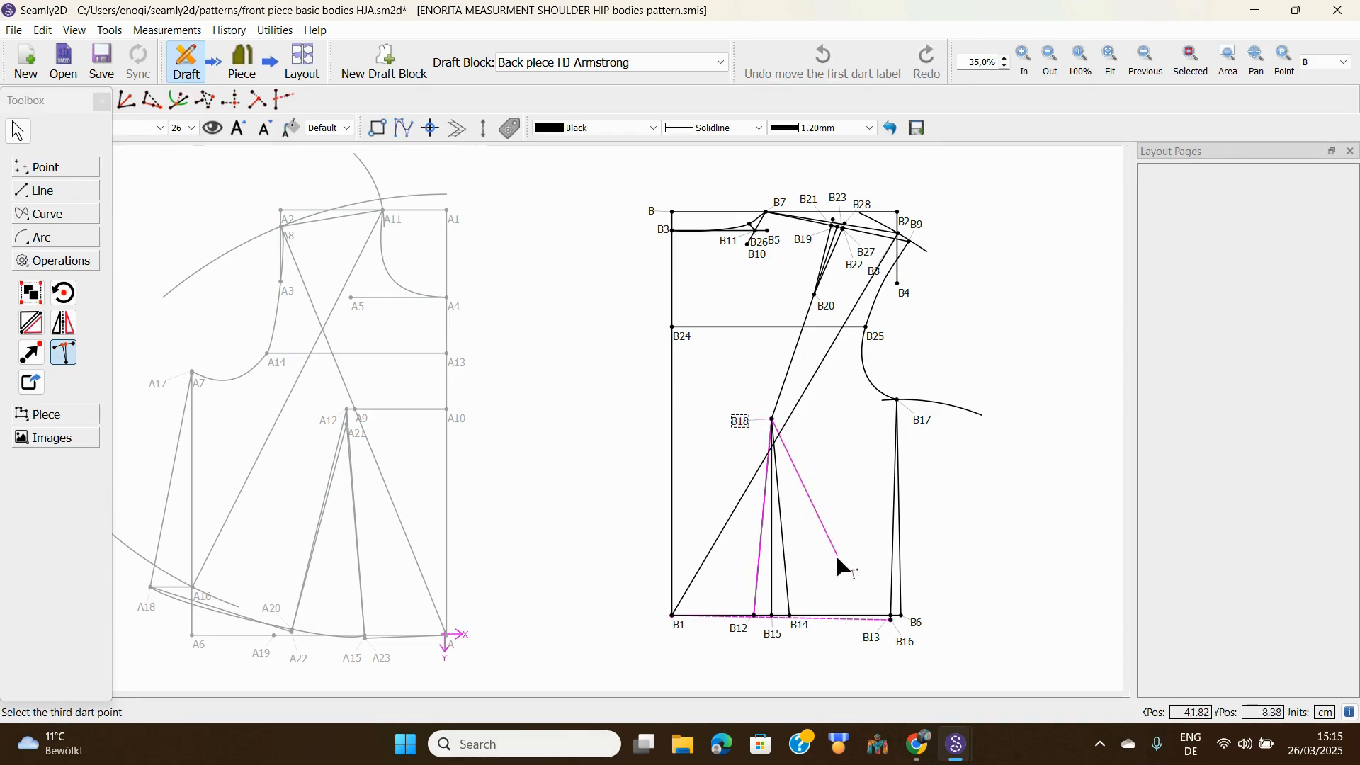
pyautogui.click(790, 616)
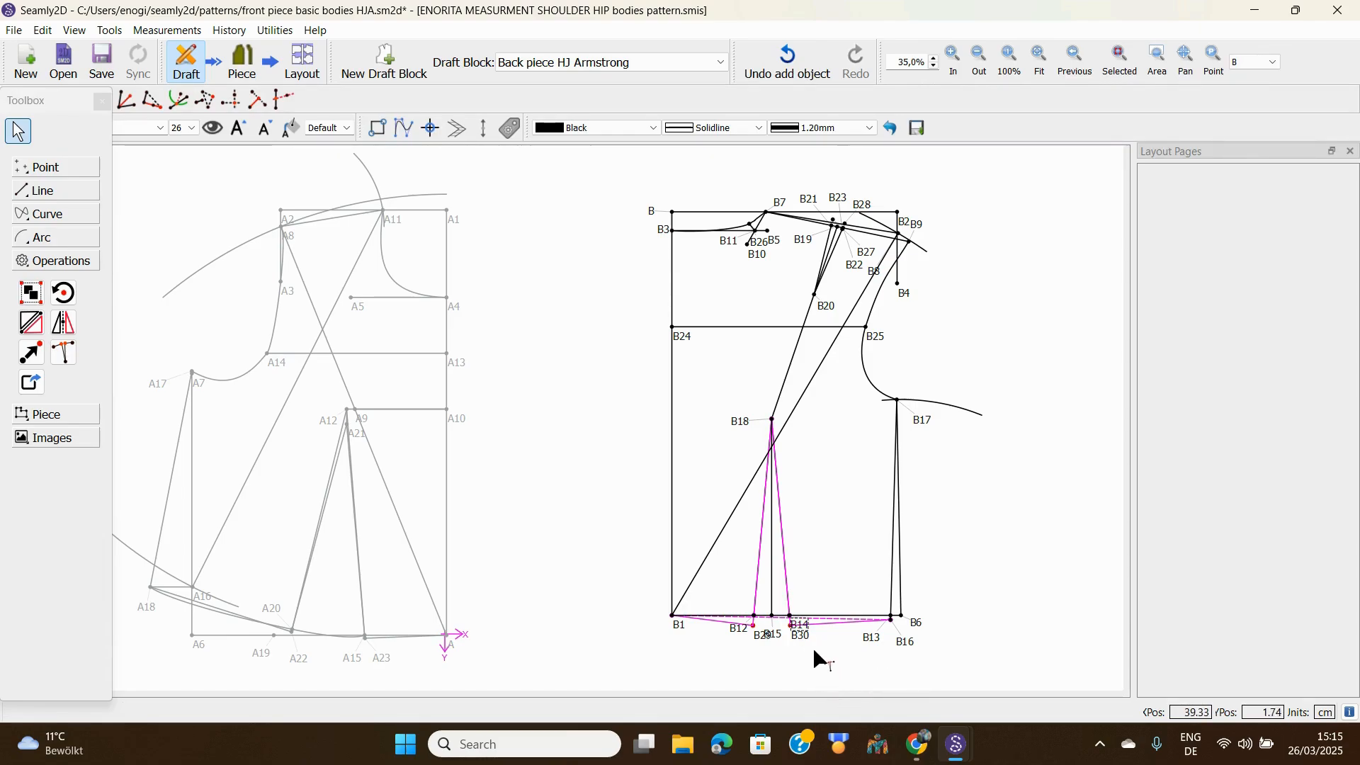
pyautogui.moveTo(814, 659)
pyautogui.mouseDown()
pyautogui.moveTo(808, 640)
pyautogui.moveTo(765, 624)
pyautogui.moveTo(763, 641)
pyautogui.moveTo(746, 640)
pyautogui.mouseUp()
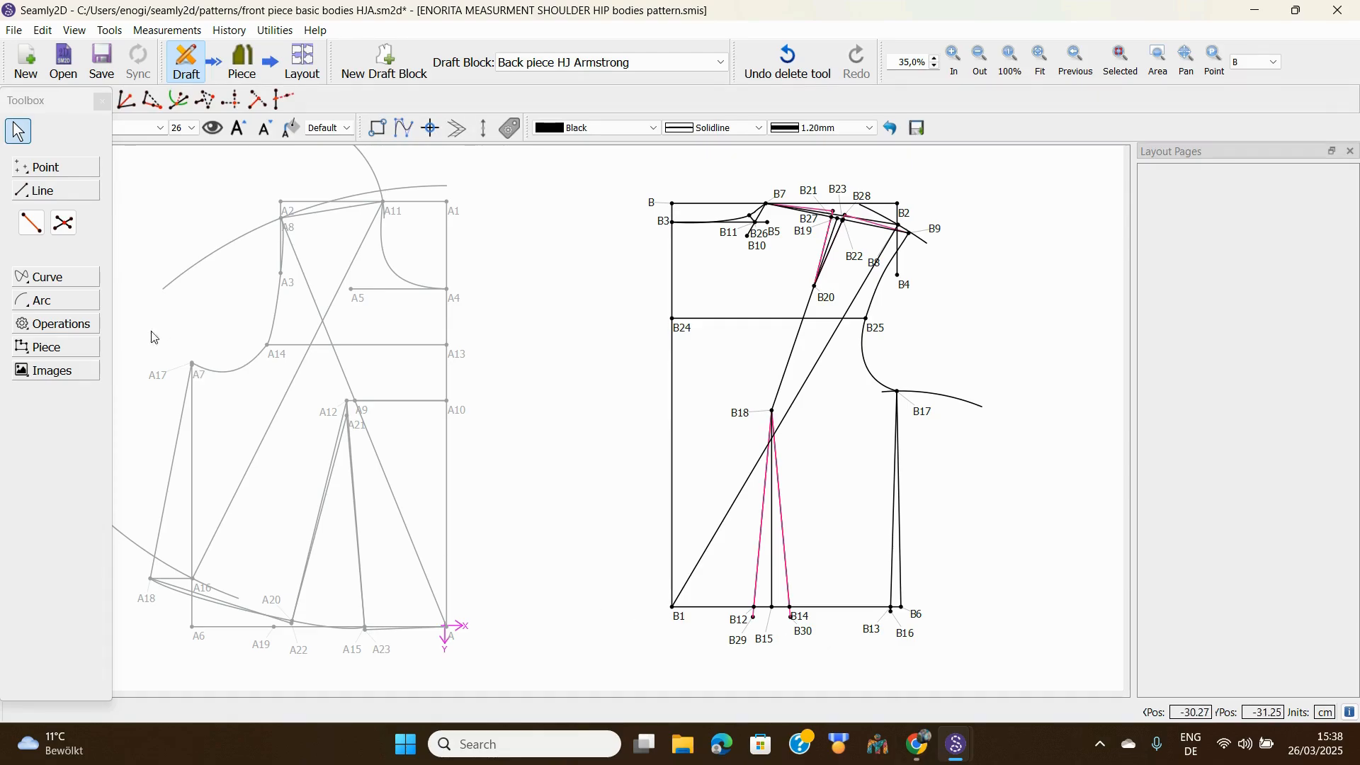
# Step: Draw an interactive waistline curve from B1 to B29 and pull its B29 handle back along the waistline toward B1
pyautogui.click(44, 278)
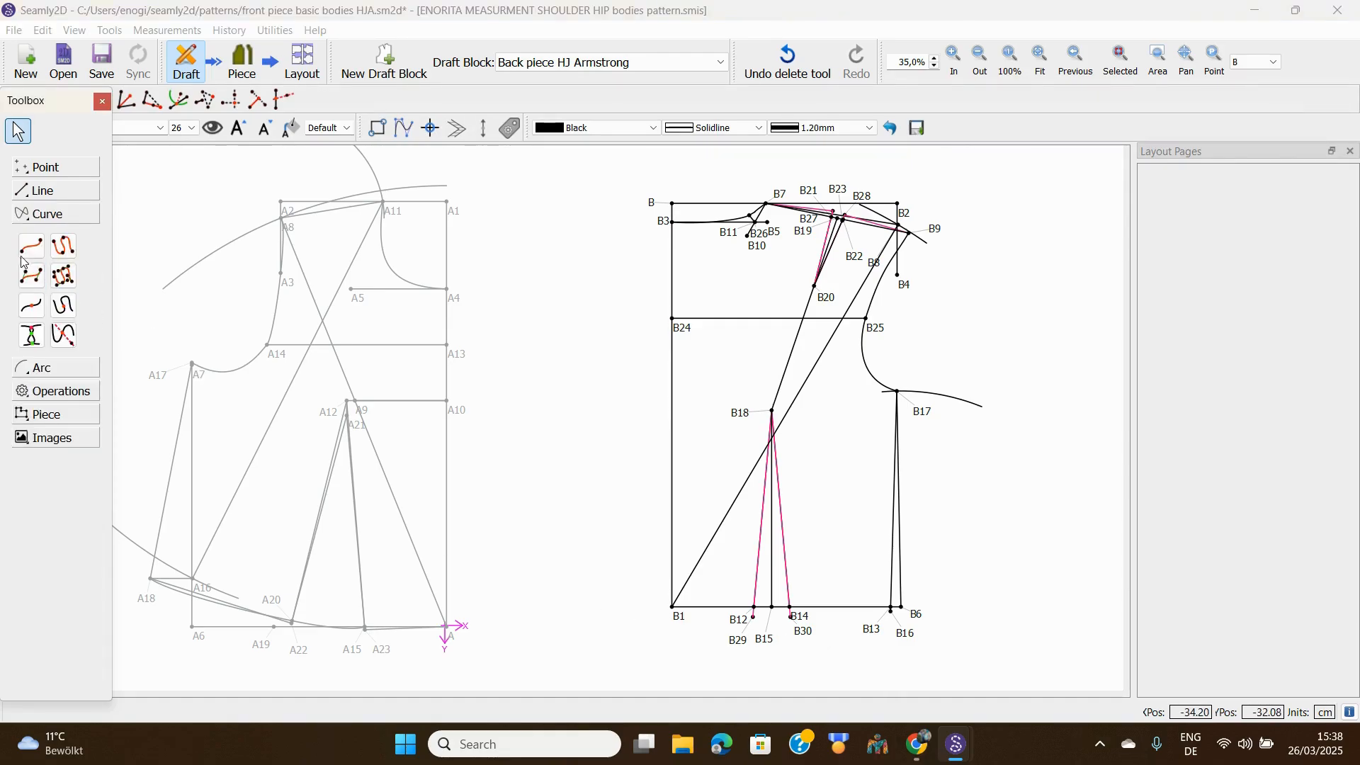
pyautogui.click(22, 249)
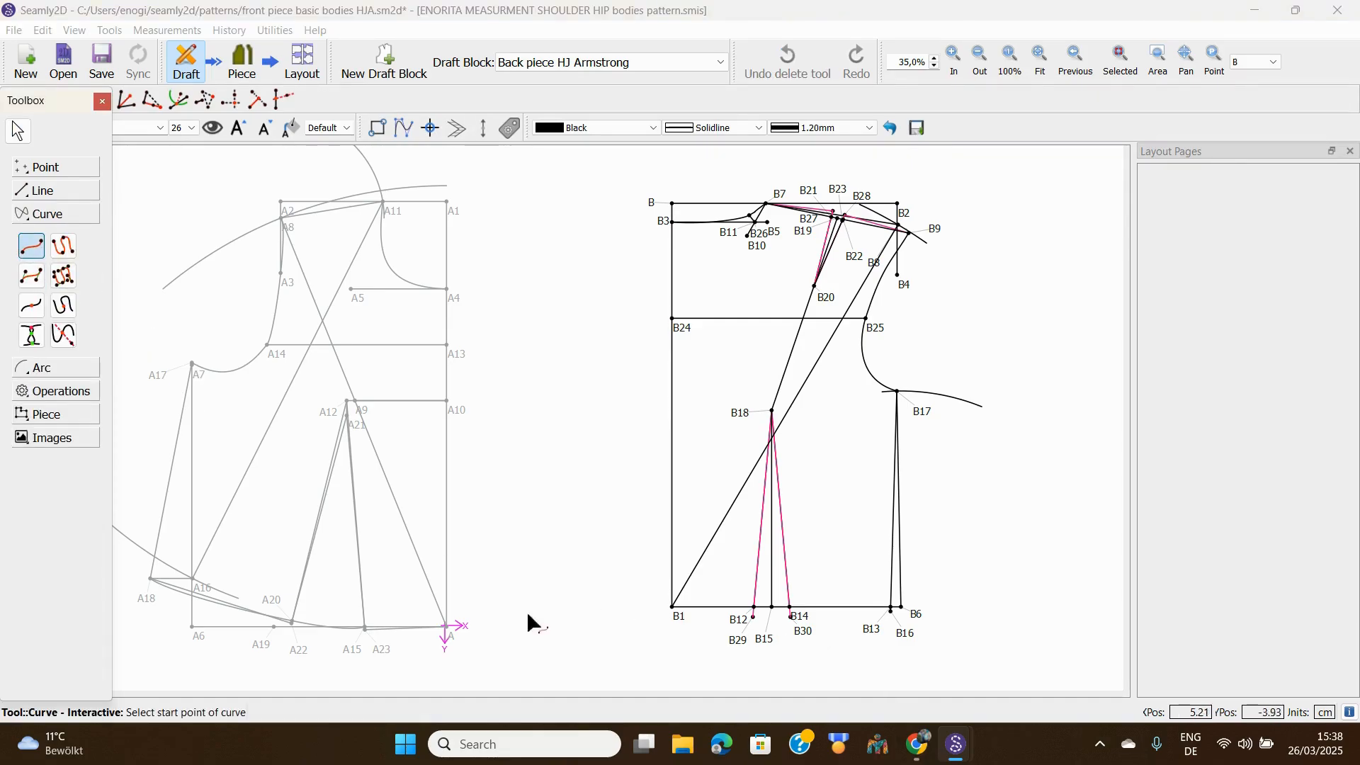
pyautogui.click(680, 613)
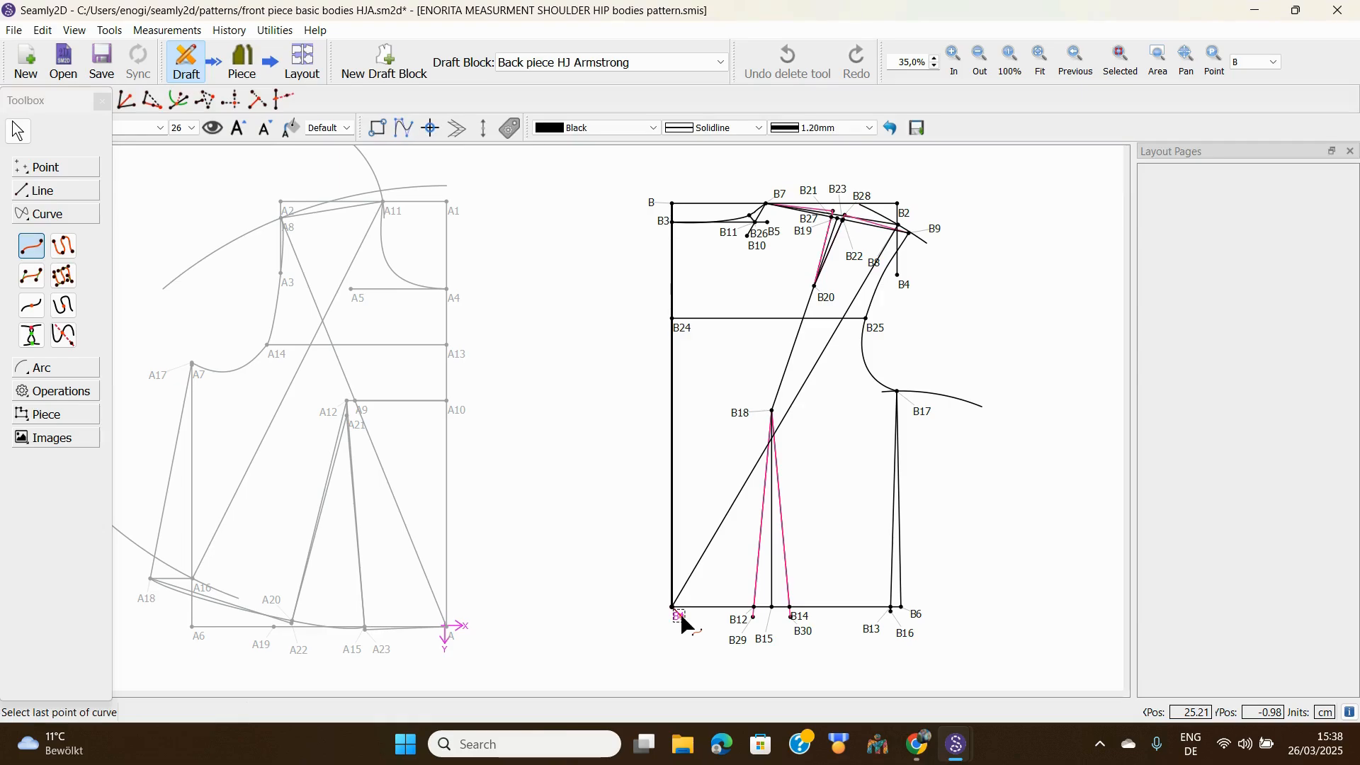
pyautogui.click(742, 640)
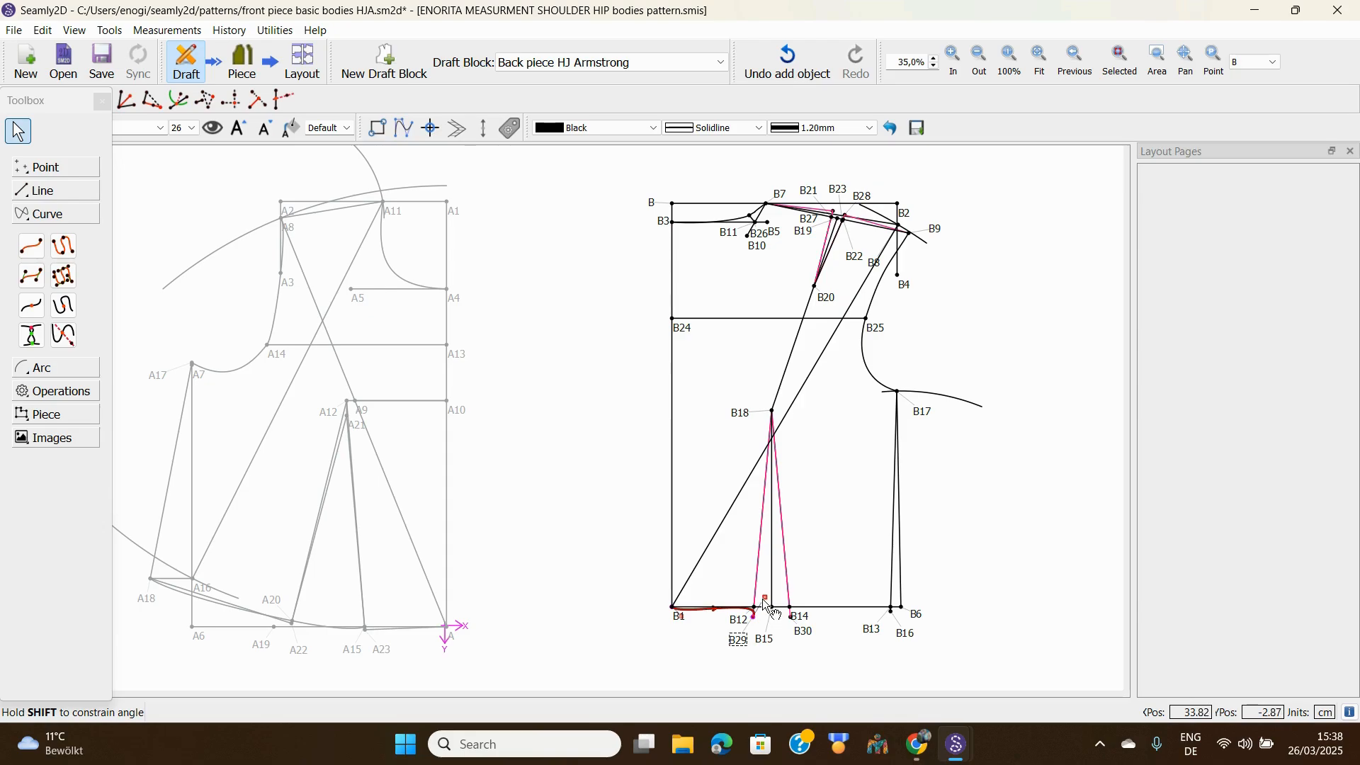
pyautogui.moveTo(763, 599); pyautogui.dragTo(695, 604)
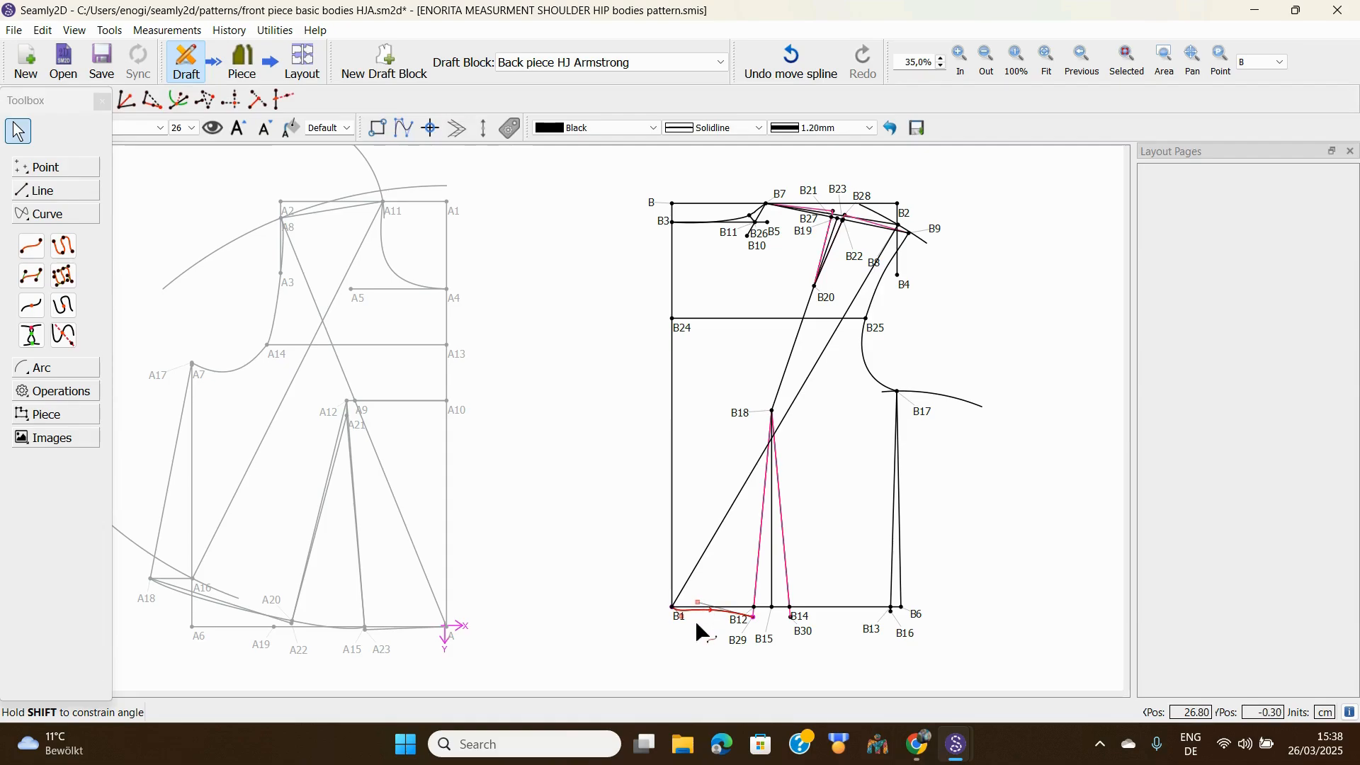
# Step: Move the B1 label outside the centre back line and adjust the waist curve's B1 handle so it slopes smoothly down to B29
pyautogui.moveTo(684, 625); pyautogui.dragTo(653, 622)
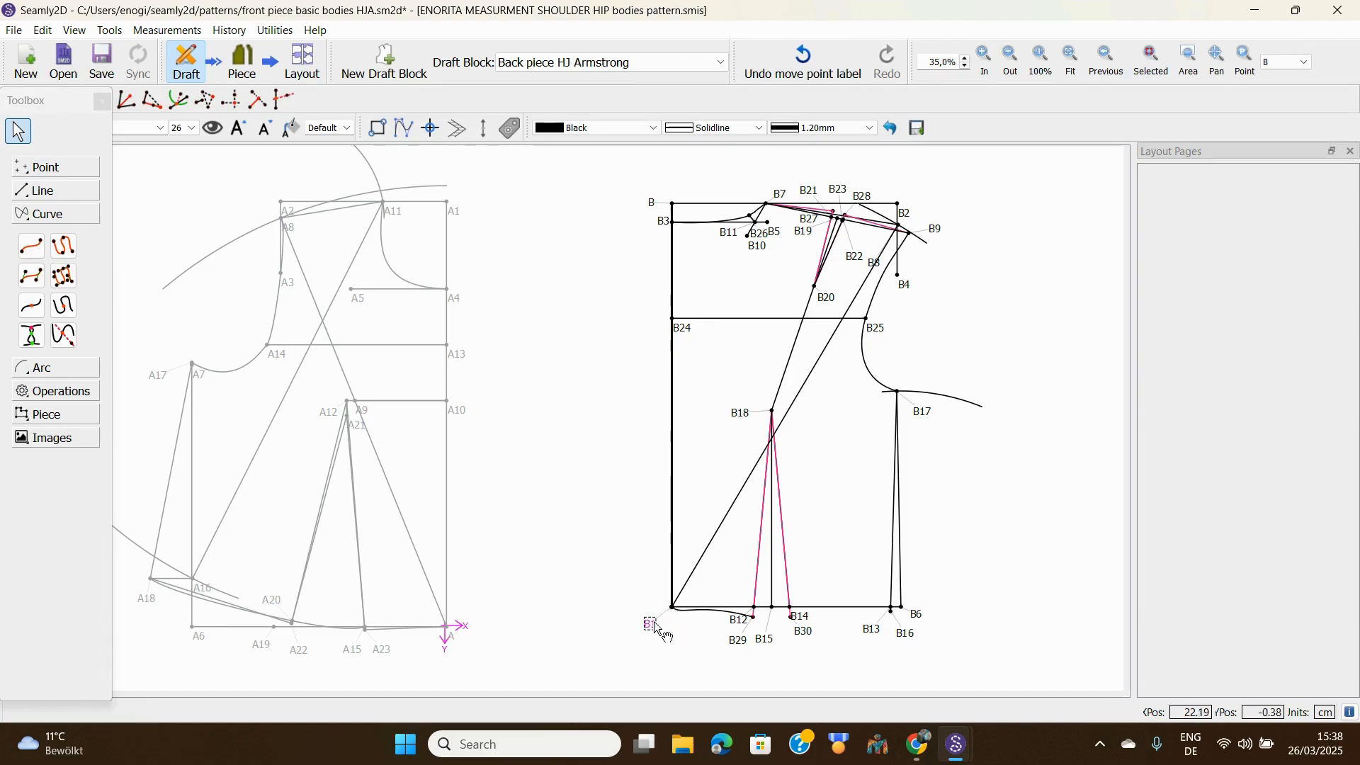
pyautogui.click(713, 612)
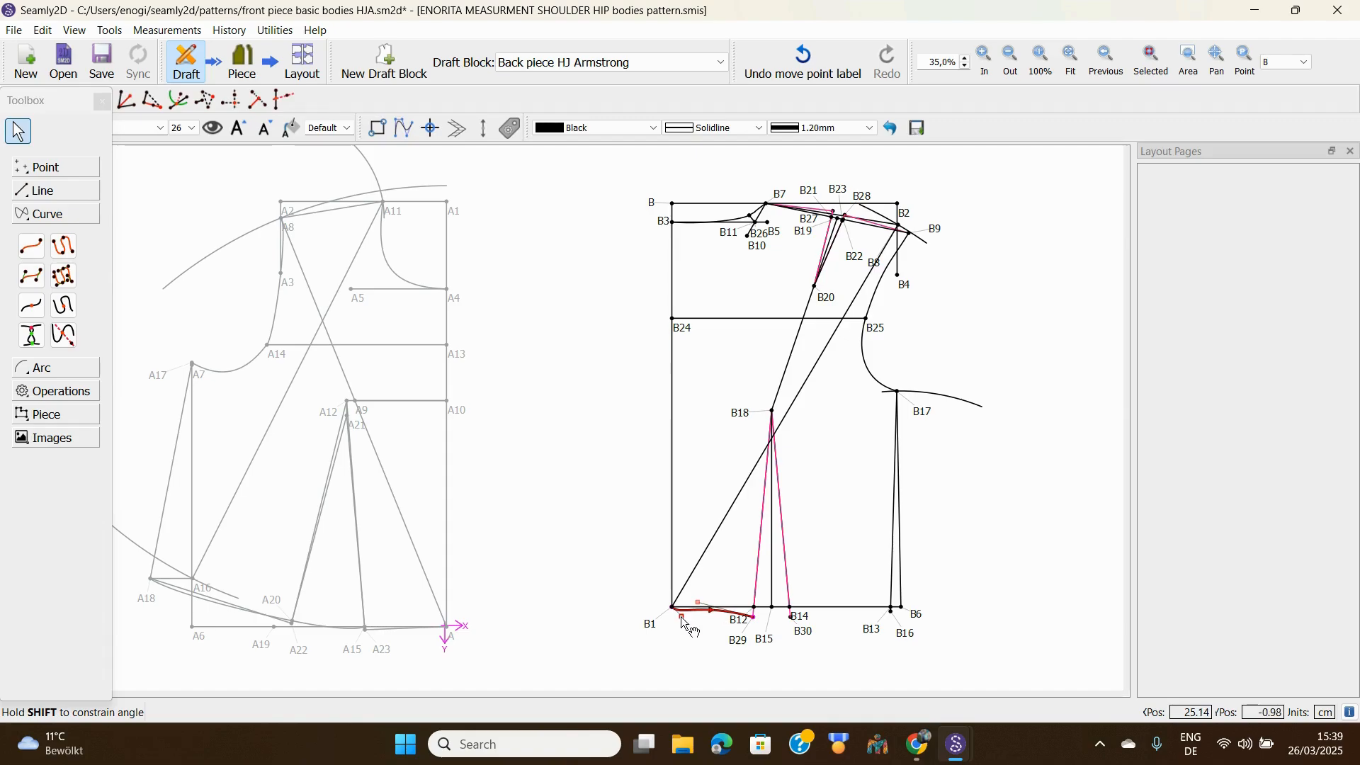
pyautogui.moveTo(684, 623)
pyautogui.mouseDown()
pyautogui.moveTo(711, 628)
pyautogui.moveTo(729, 608)
pyautogui.moveTo(737, 622)
pyautogui.moveTo(672, 617)
pyautogui.moveTo(719, 598)
pyautogui.moveTo(744, 618)
pyautogui.moveTo(706, 624)
pyautogui.moveTo(721, 605)
pyautogui.moveTo(697, 603)
pyautogui.mouseUp()
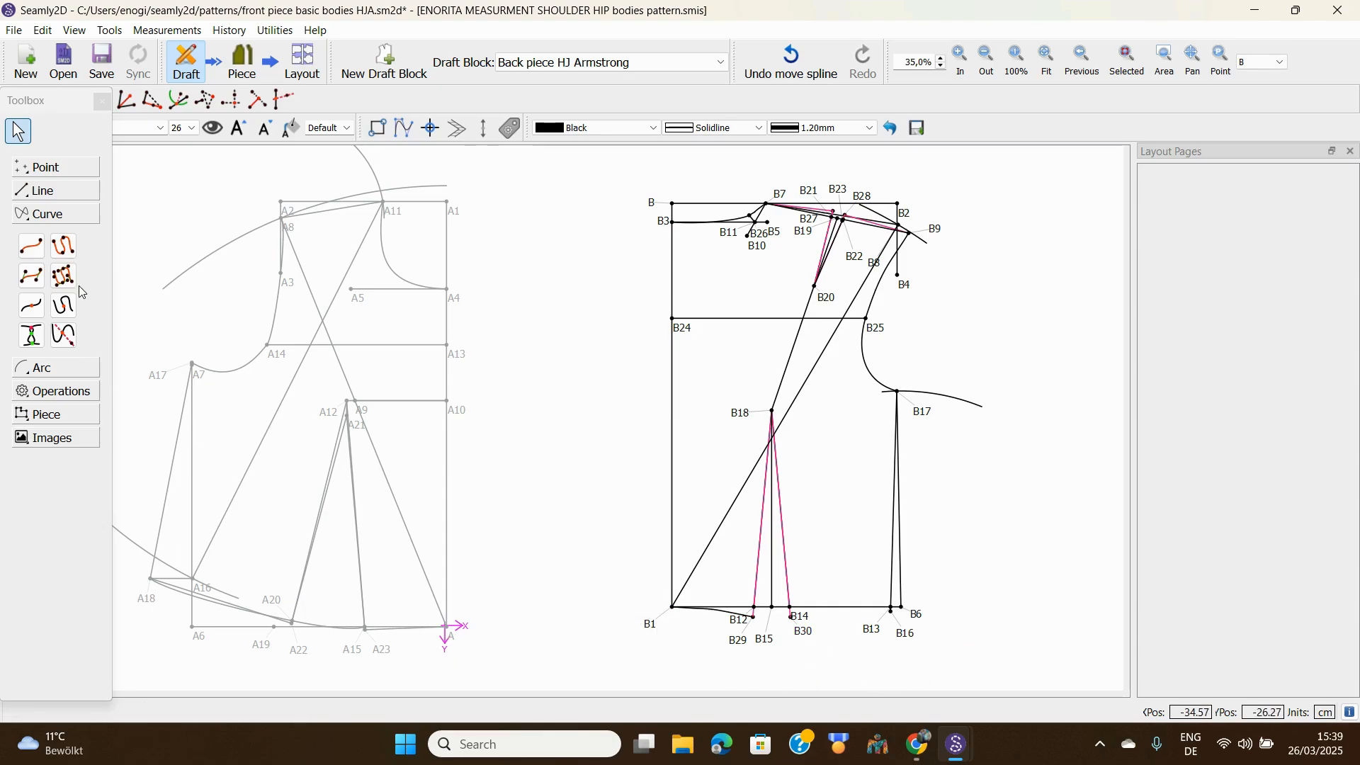
# Step: Draw an interactive waistline curve from B30 to B16 and lower its B16 handle to flatten the bump near the side seam
pyautogui.click(31, 246)
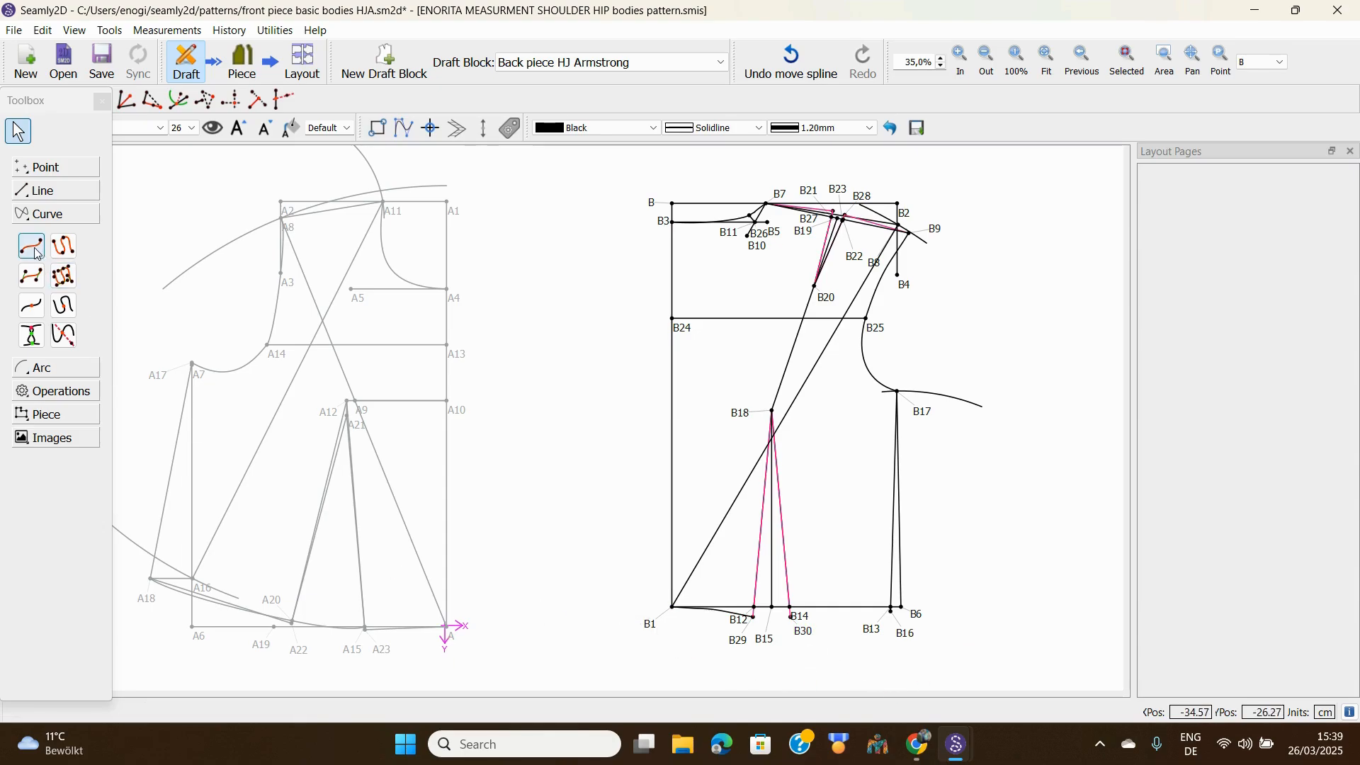
pyautogui.click(803, 630)
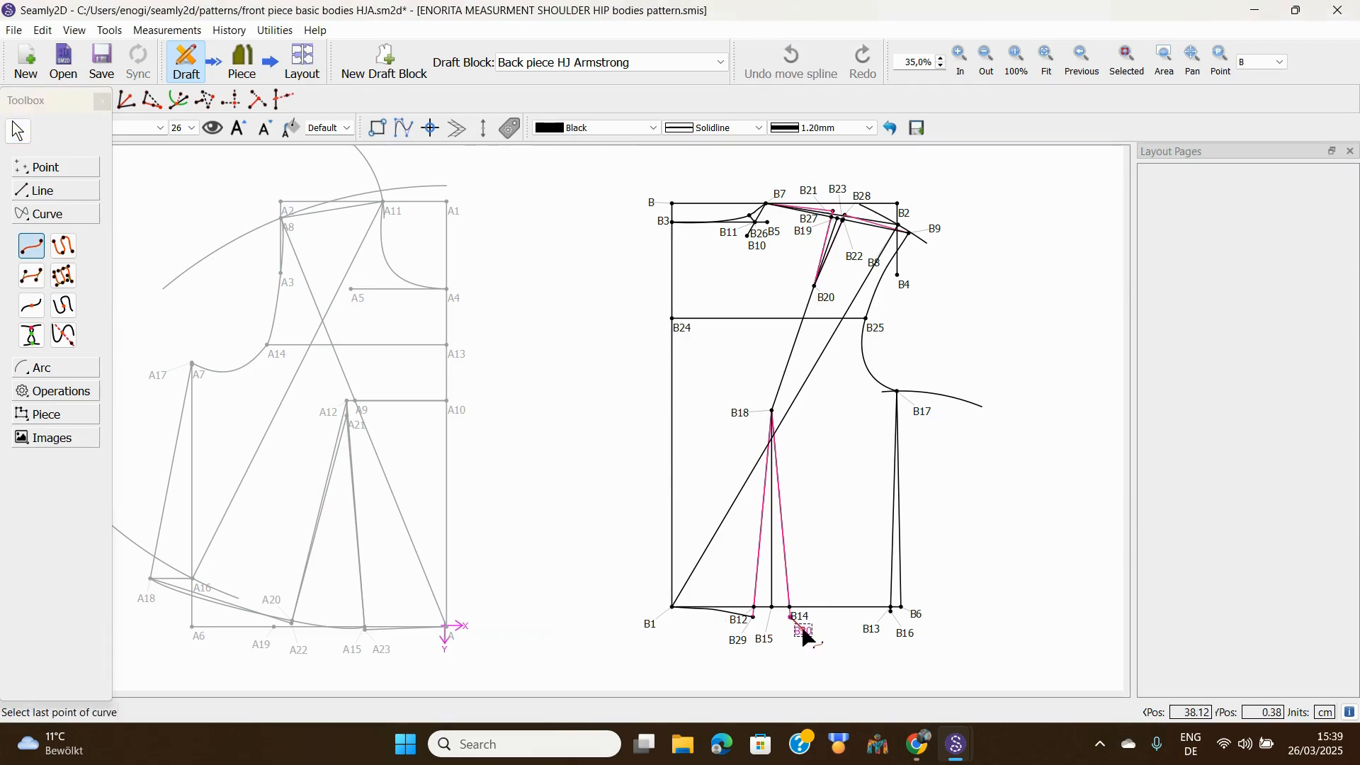
pyautogui.click(911, 634)
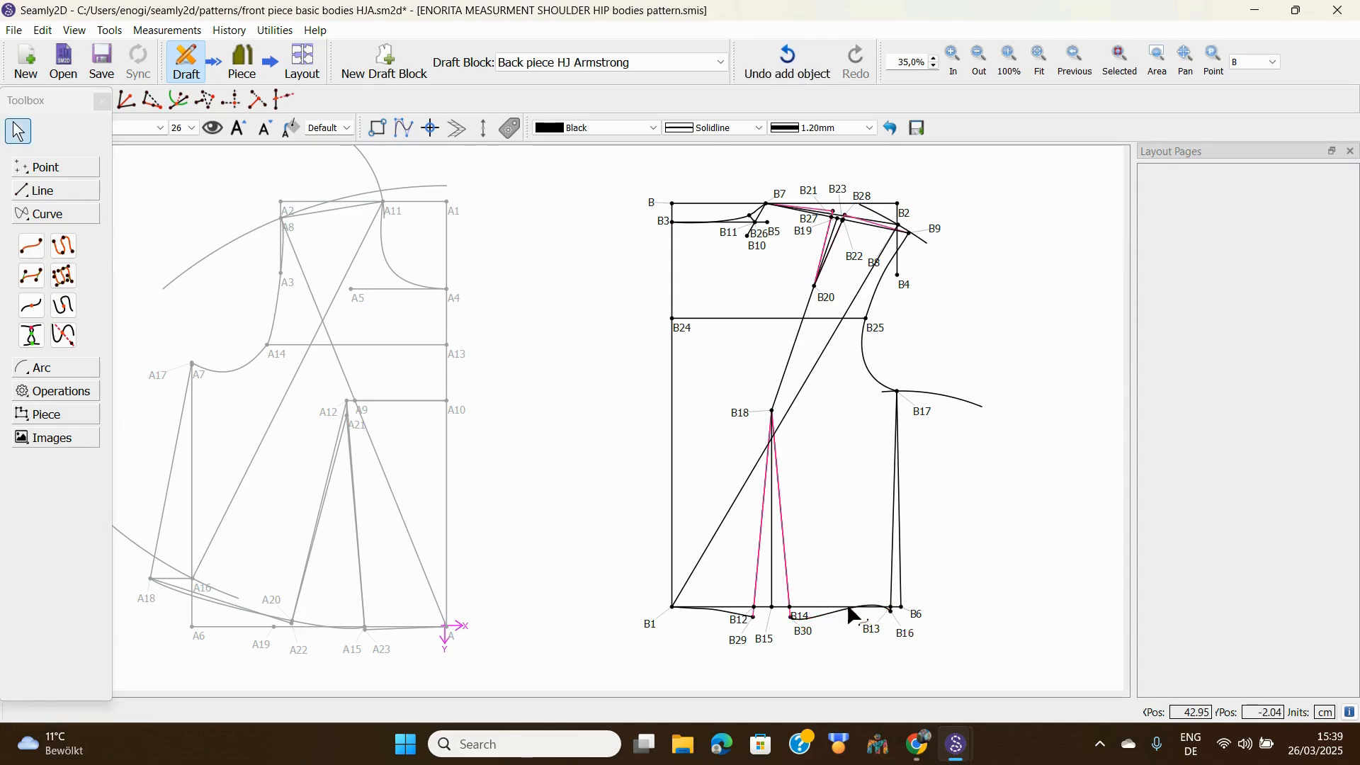
pyautogui.click(876, 606)
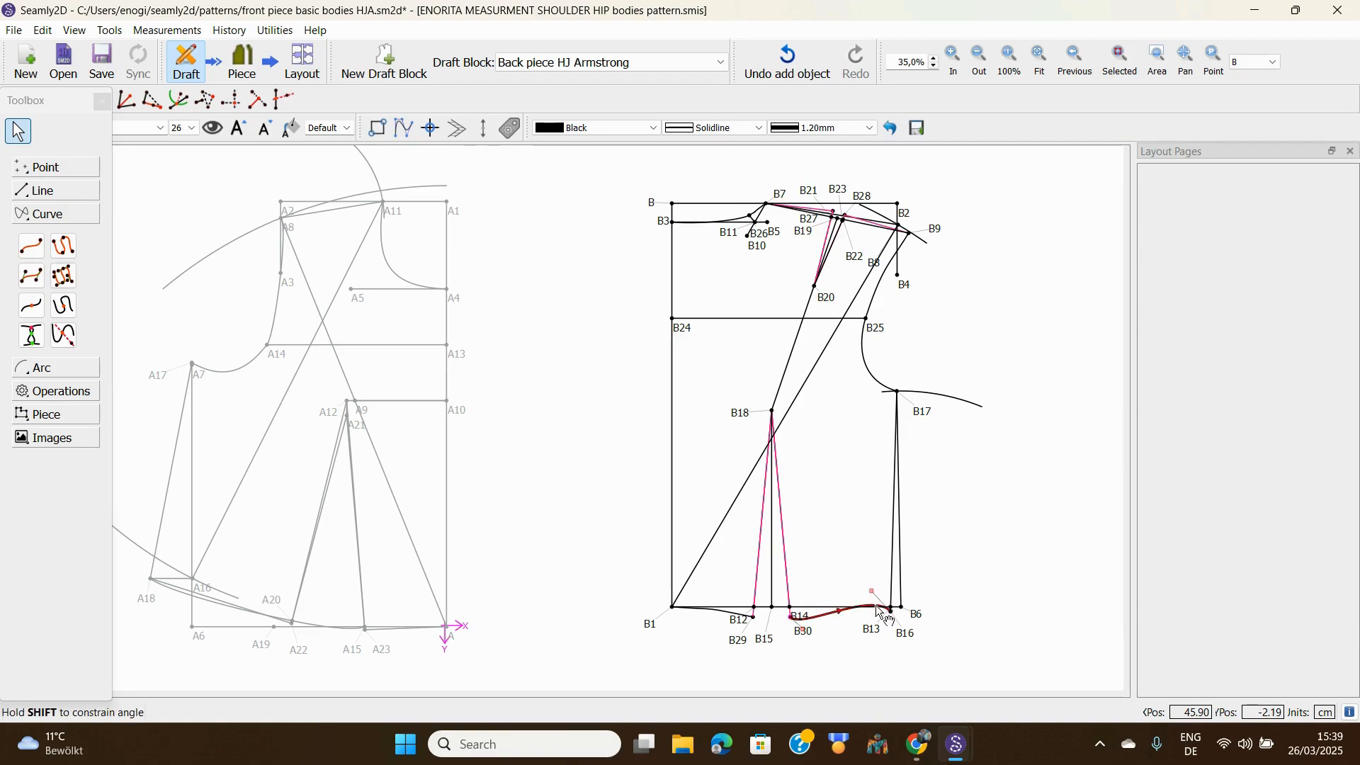
pyautogui.moveTo(874, 593); pyautogui.dragTo(877, 604)
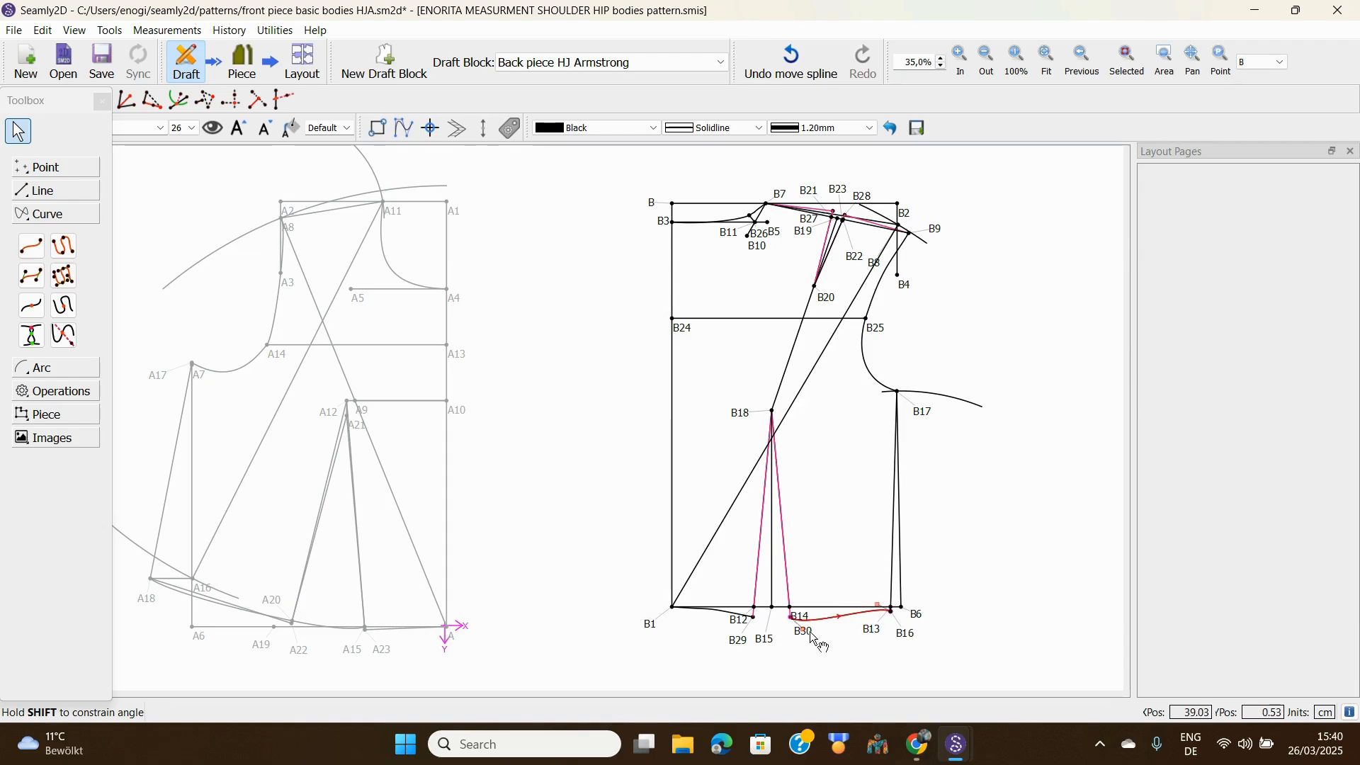
# Step: Move the B30 label below its point and extend the curve's B30 handle toward B16 to remove the dip beside the dart
pyautogui.moveTo(804, 631); pyautogui.dragTo(798, 653)
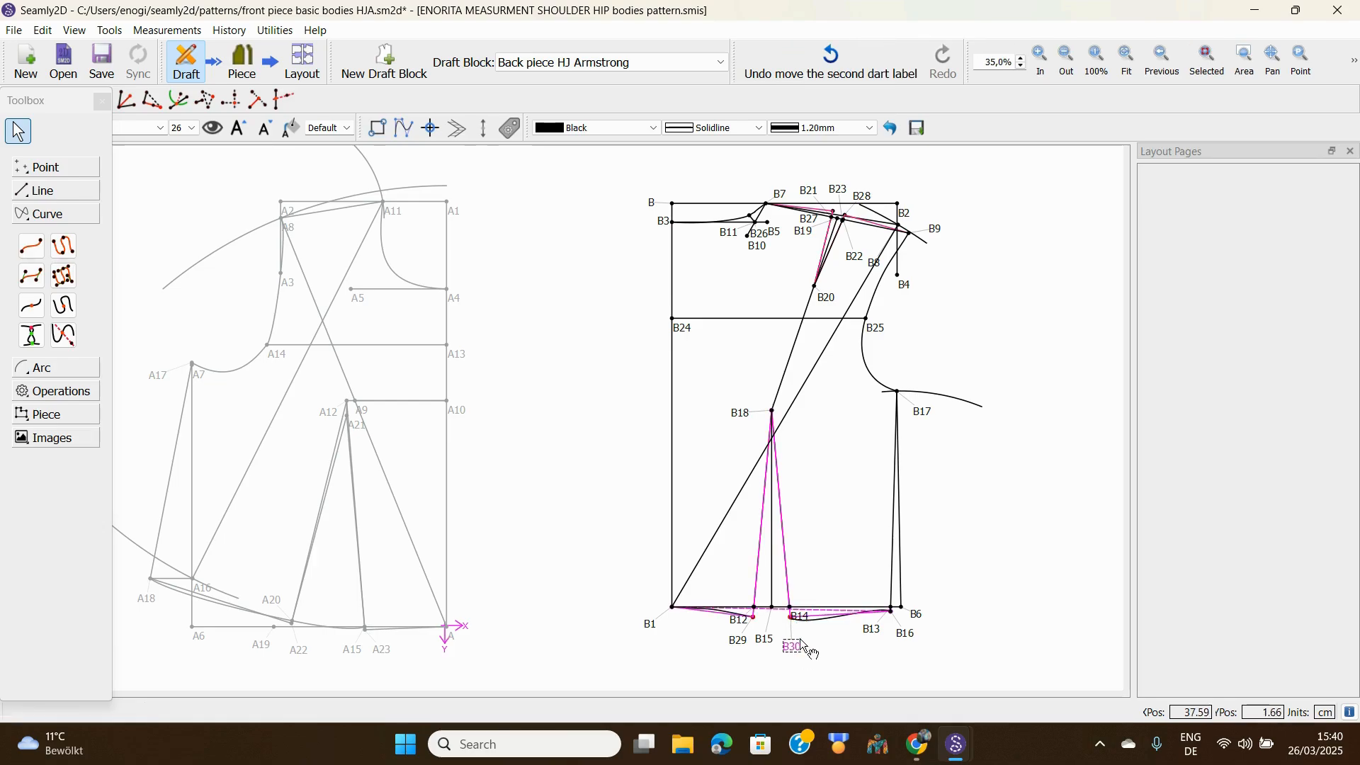
pyautogui.click(818, 621)
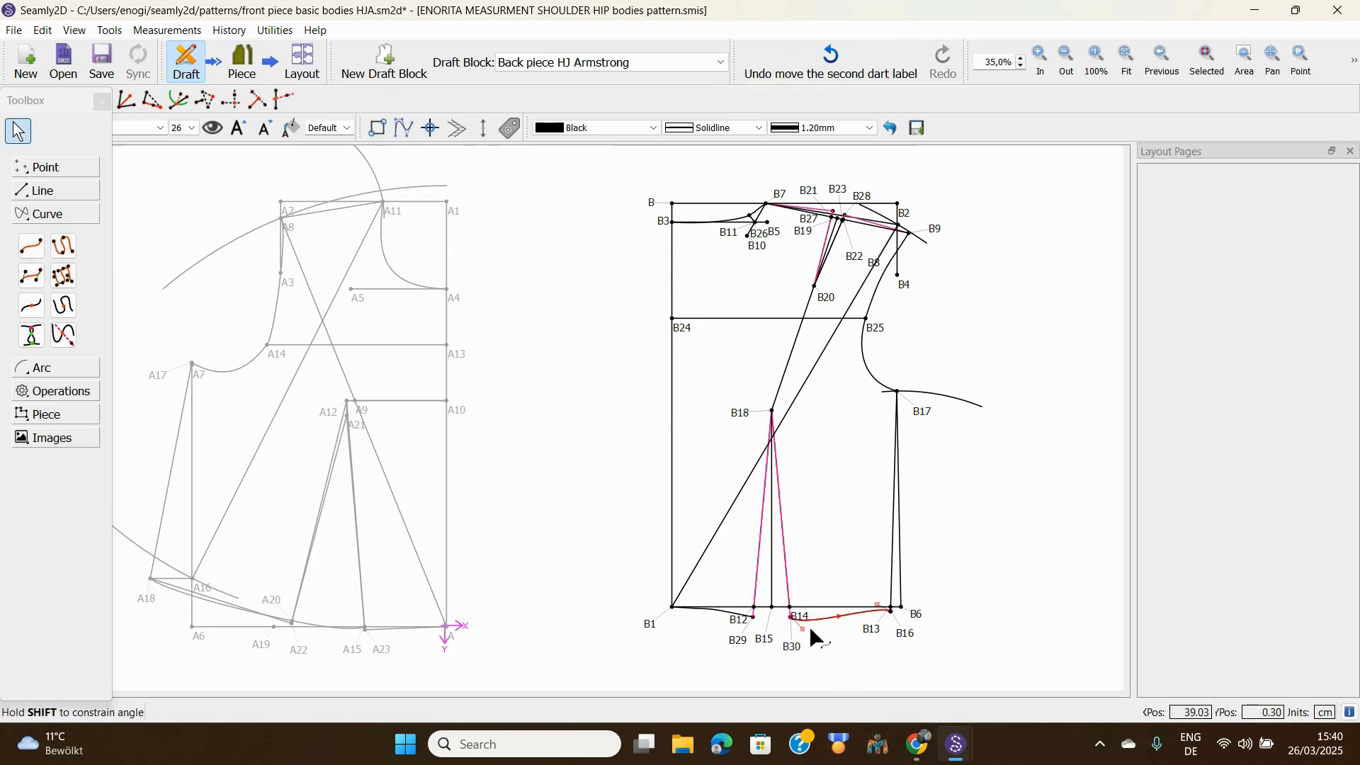
pyautogui.moveTo(804, 629); pyautogui.dragTo(859, 614)
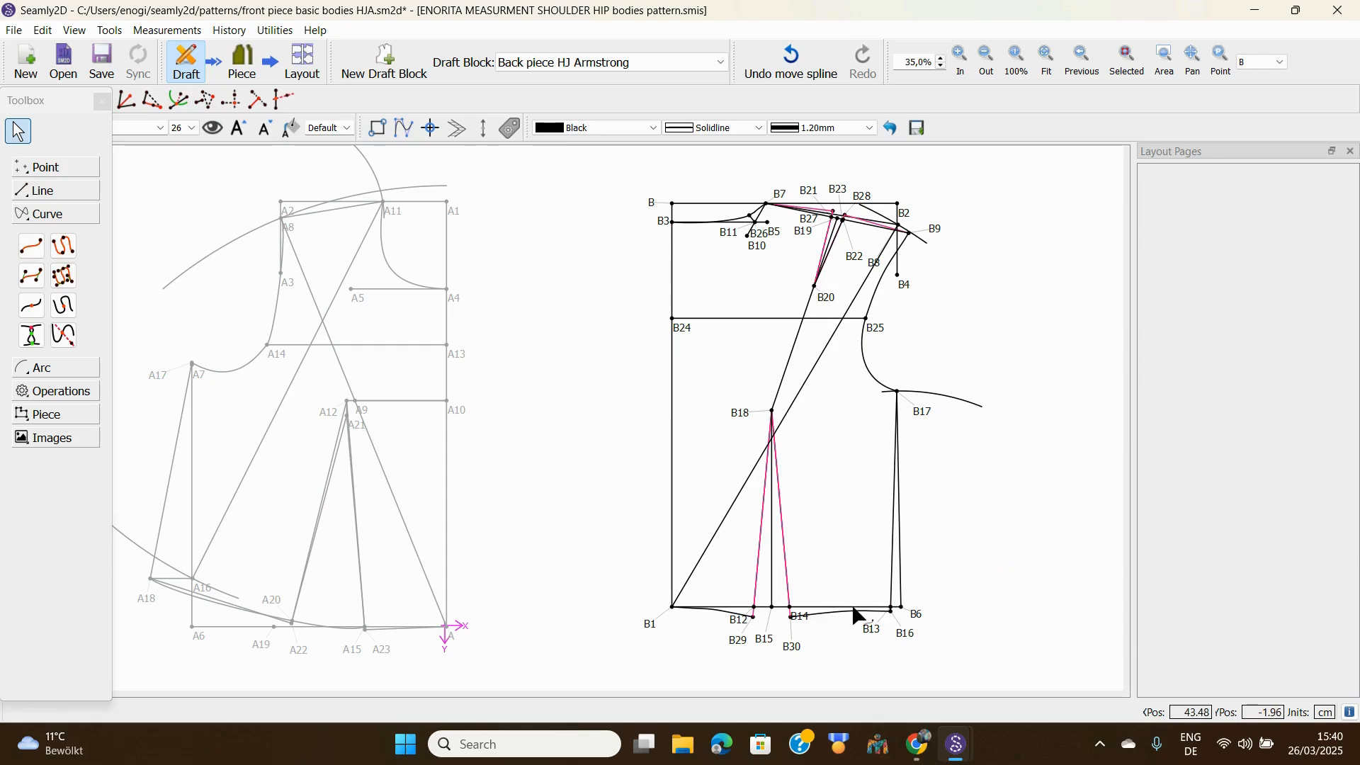
# Step: Set the color of the waistline curve between B30 and B16 to Deep Pink
pyautogui.moveTo(842, 613); pyautogui.dragTo(840, 618)
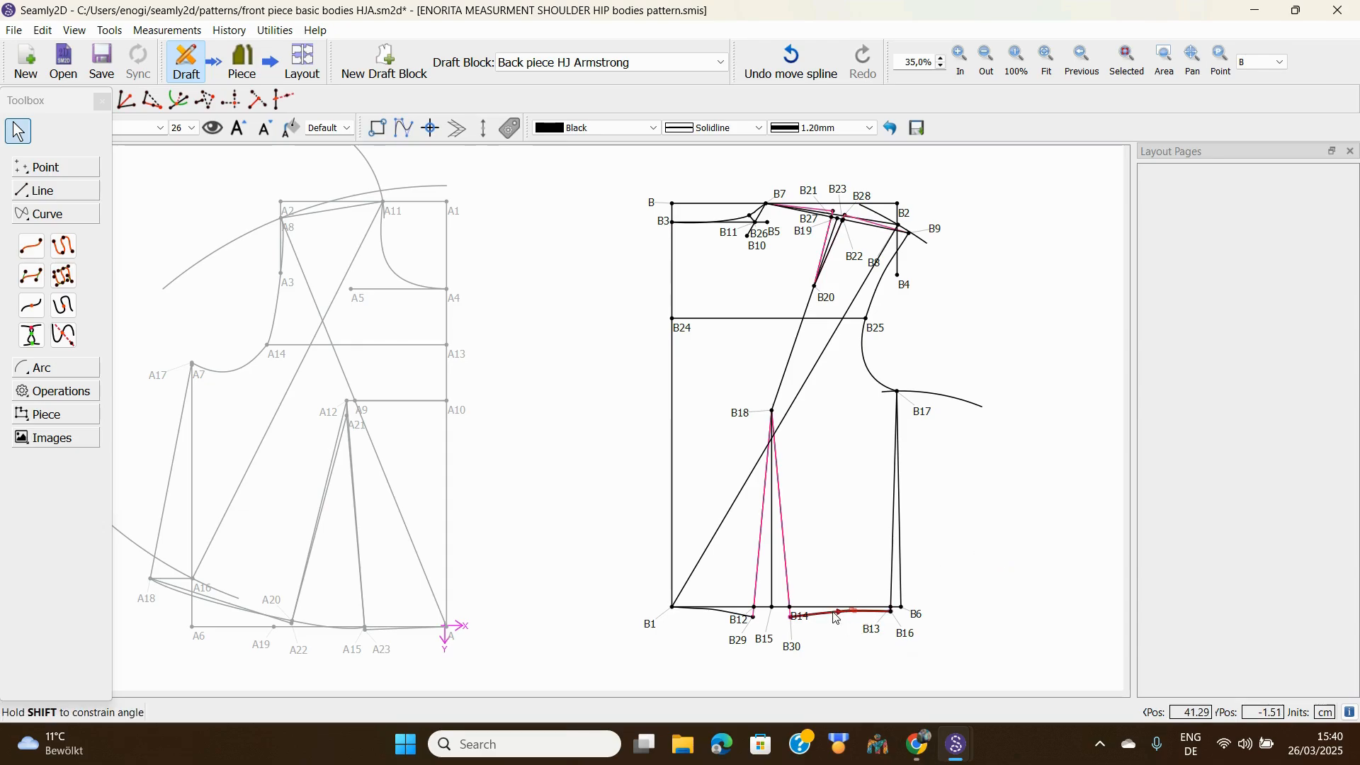
pyautogui.rightClick(838, 618)
pyautogui.click(878, 631)
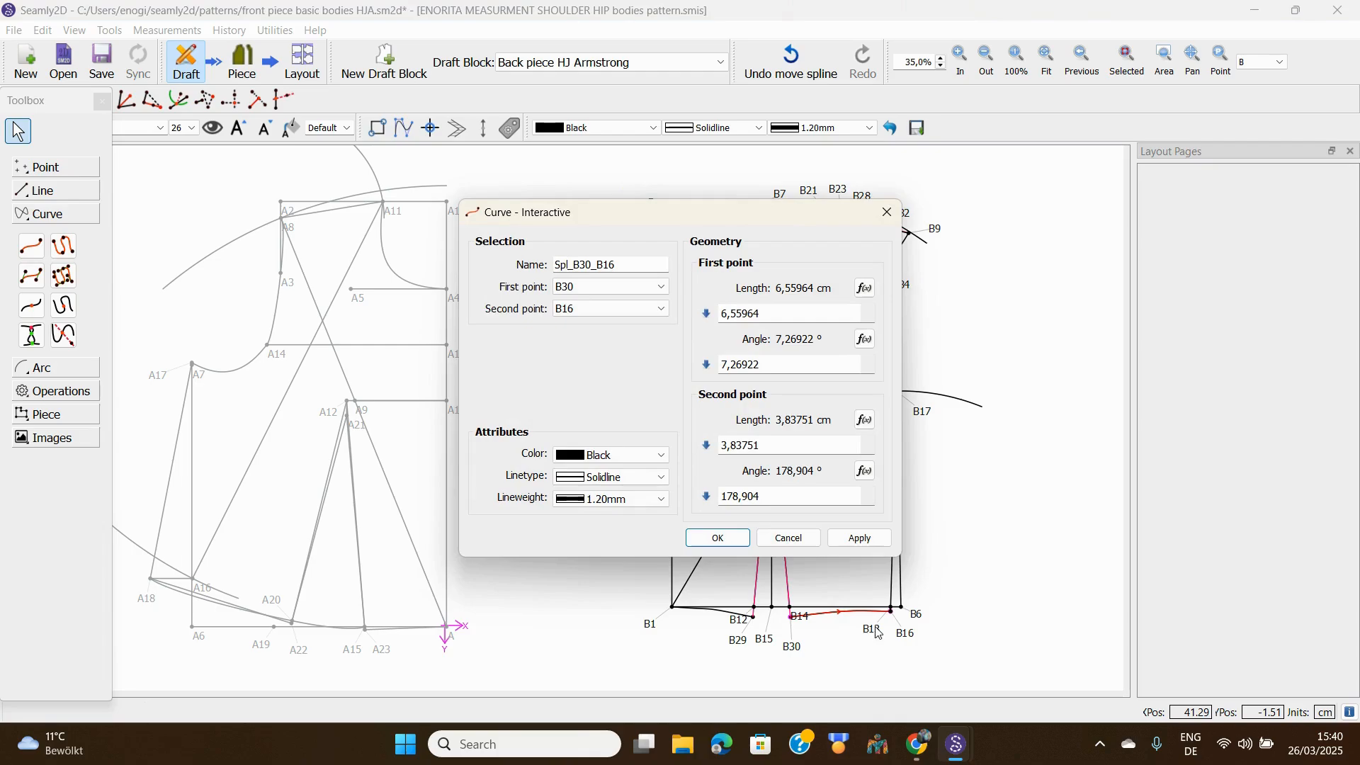
pyautogui.click(665, 456)
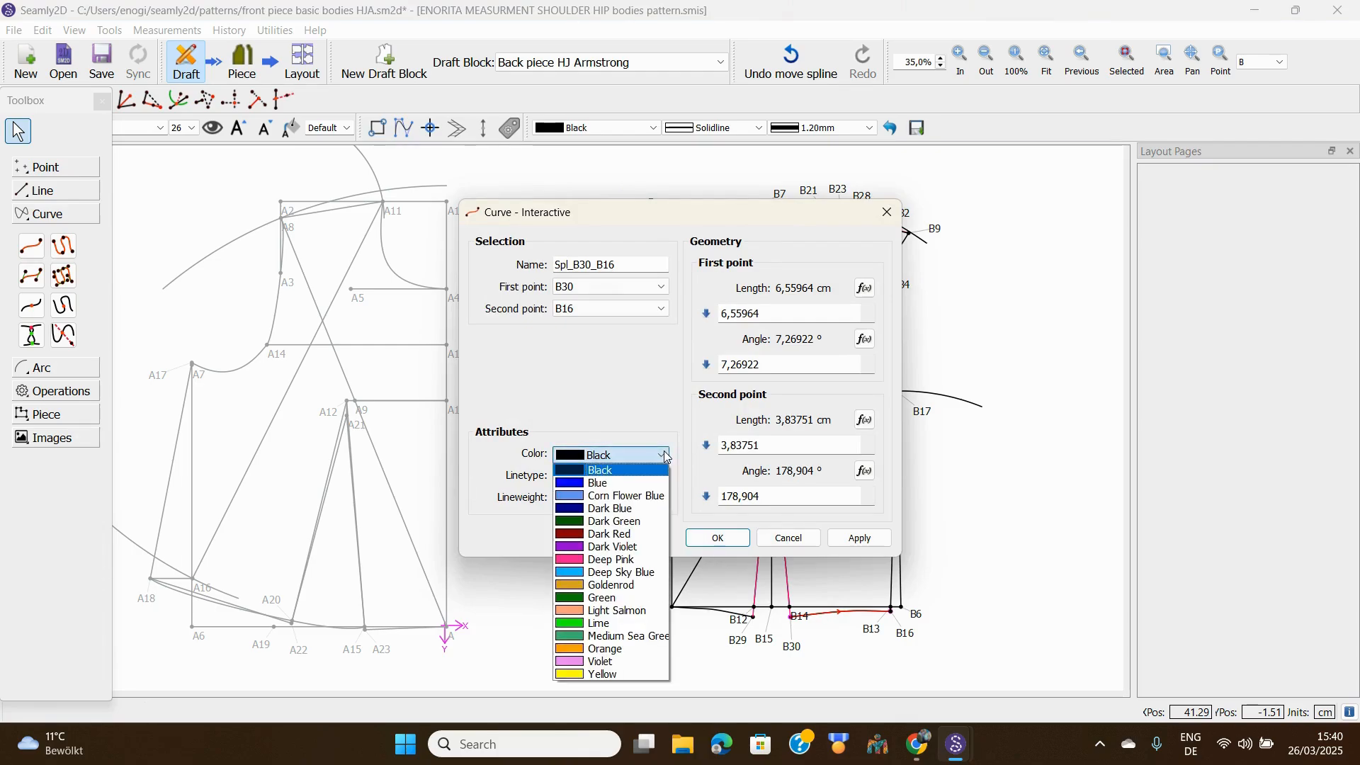
pyautogui.click(578, 560)
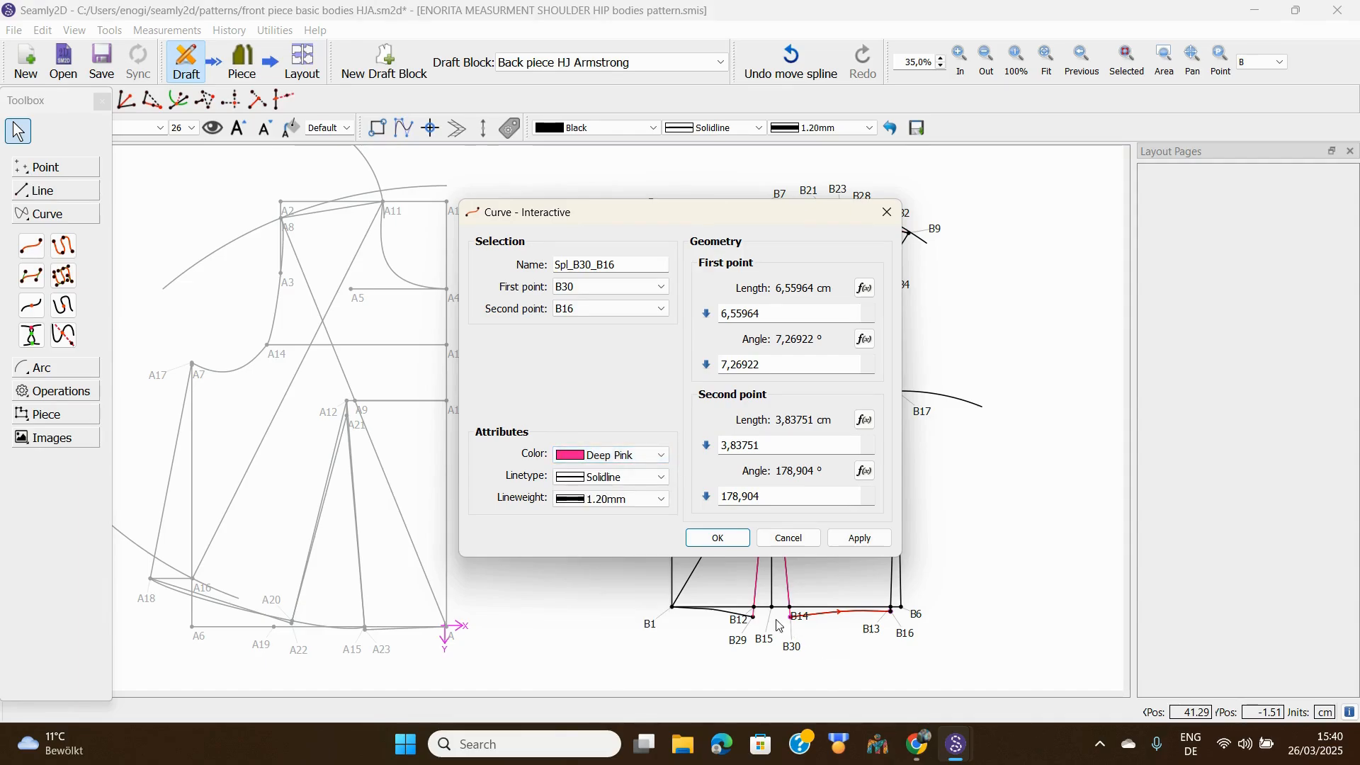
pyautogui.click(718, 538)
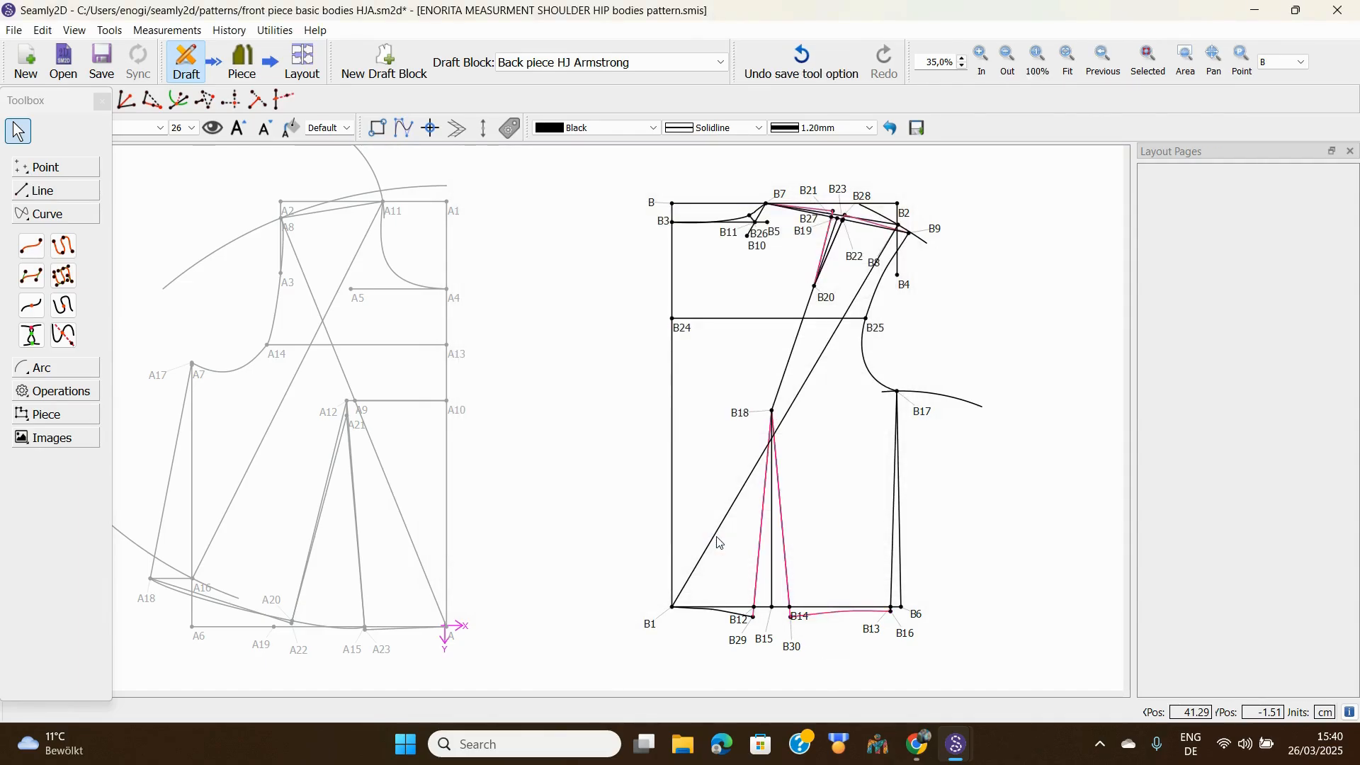
# Step: Set the color of the waistline curve between B1 and B29 to Deep Pink and dismiss the browser notification
pyautogui.click(713, 610)
pyautogui.rightClick(714, 611)
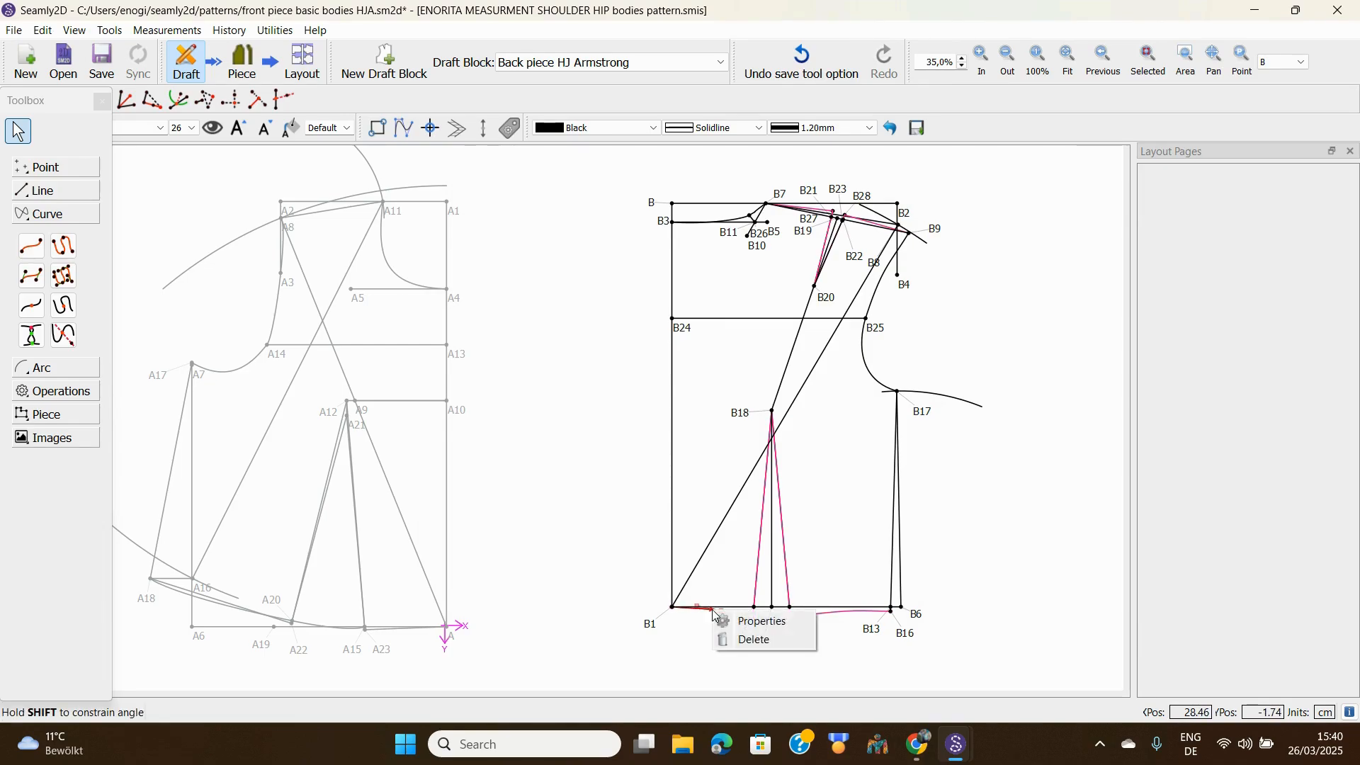
pyautogui.click(740, 619)
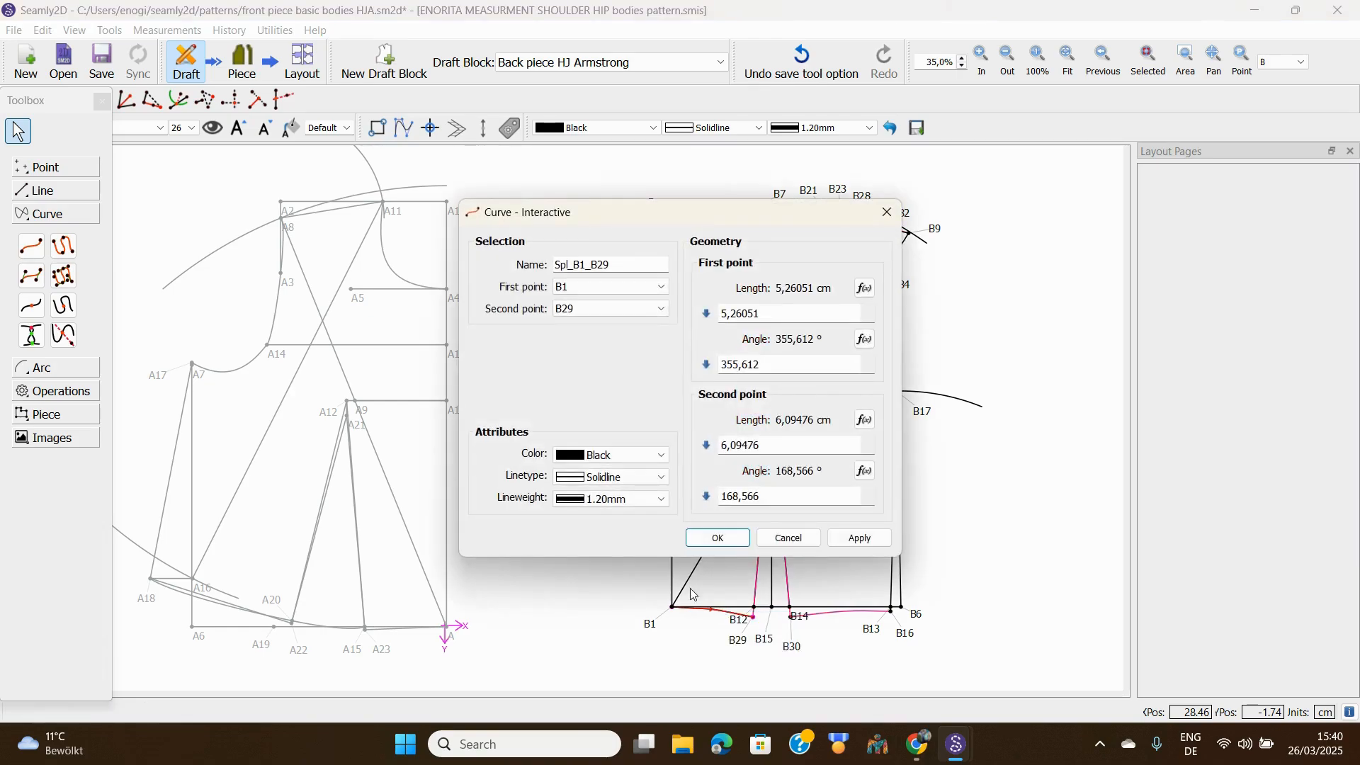
pyautogui.click(655, 455)
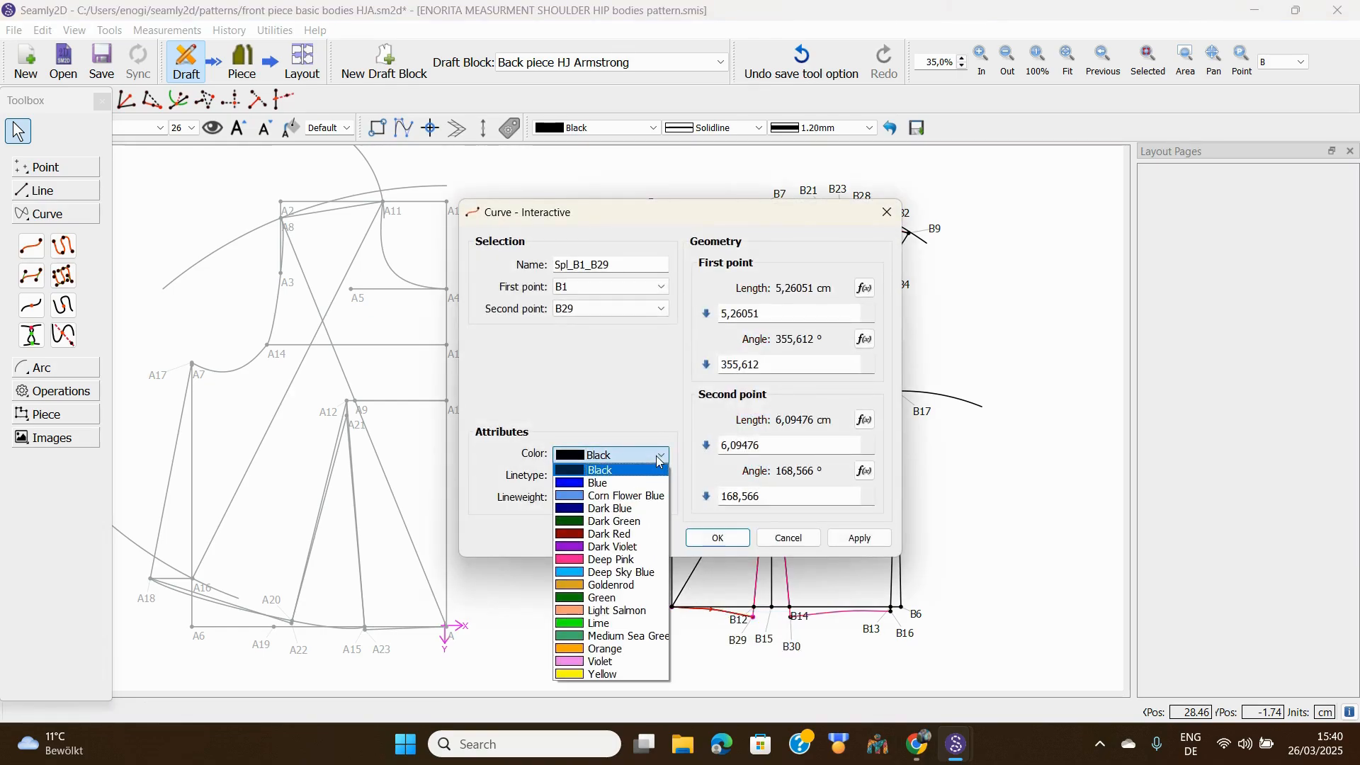
pyautogui.click(611, 561)
pyautogui.click(717, 538)
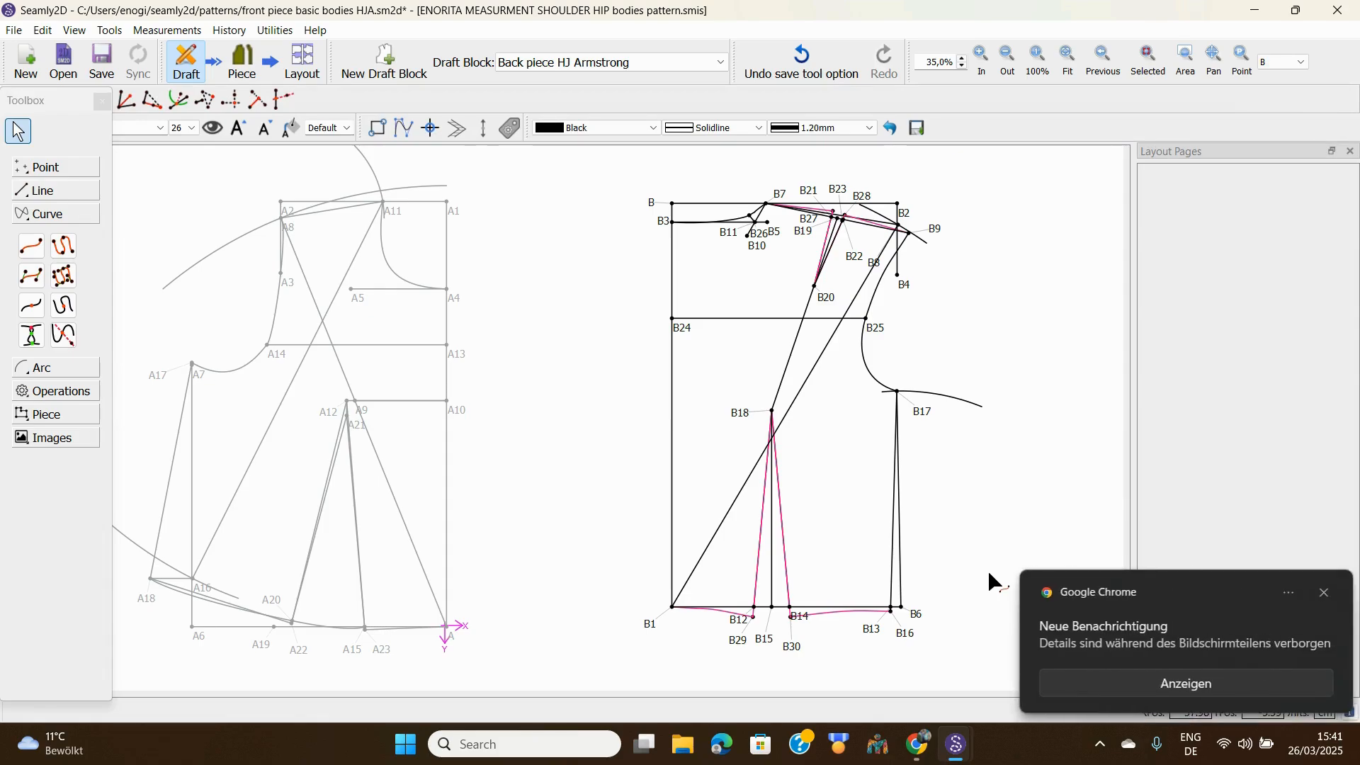
pyautogui.click(1322, 591)
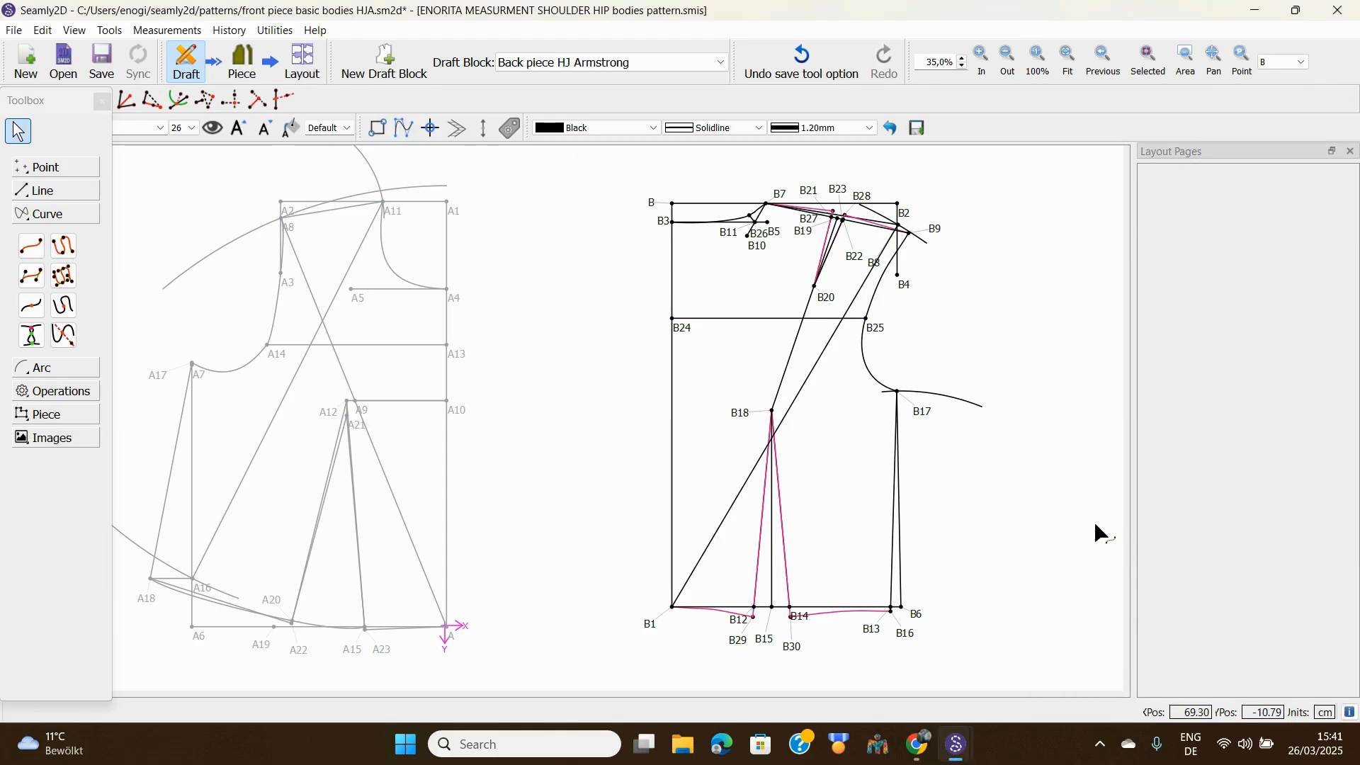